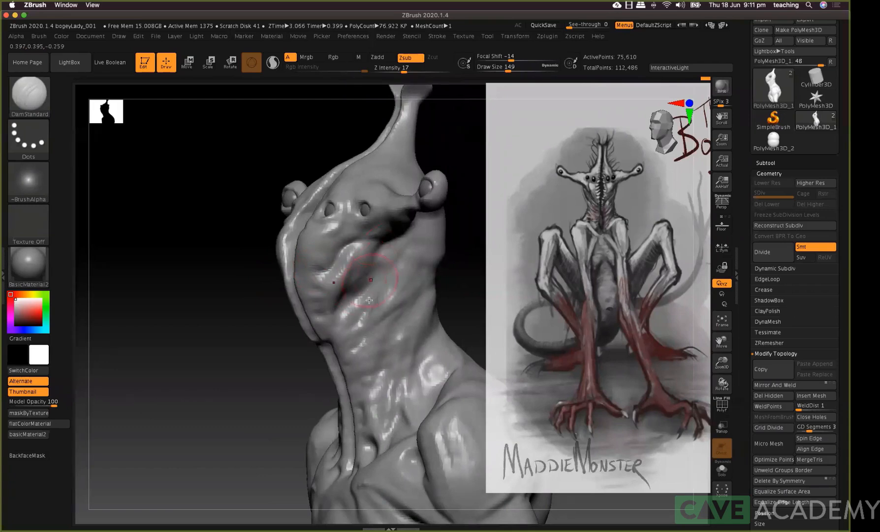
Carve the folds across the cheek and below the inner eyes with the DamStandard brush at draw size 149, smoothing and undoing as needed
left_click_drag(360, 317, 333, 347)
mouse_move(388, 321)
left_mouse_down()
mouse_move(351, 353)
mouse_move(363, 351)
left_mouse_up()
left_click_drag(244, 300, 325, 277)
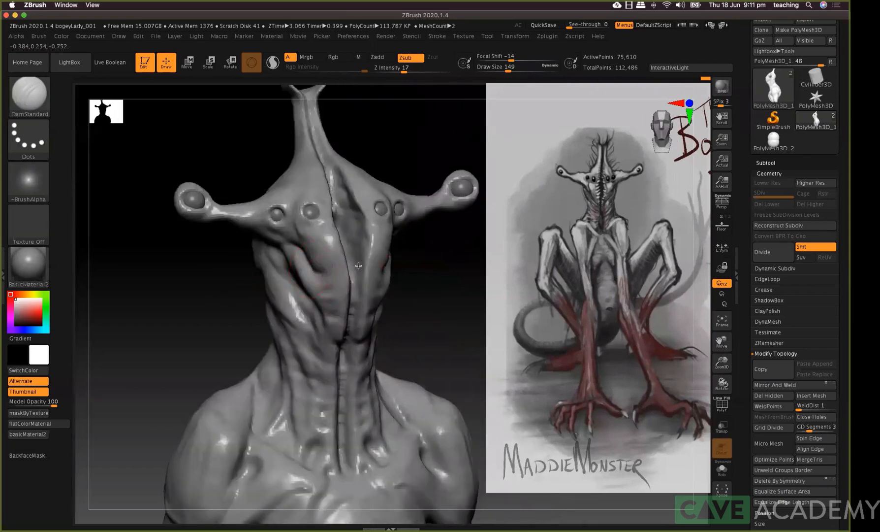
mouse_move(419, 274)
left_mouse_down()
mouse_move(340, 275)
mouse_move(363, 269)
mouse_move(376, 252)
left_mouse_up()
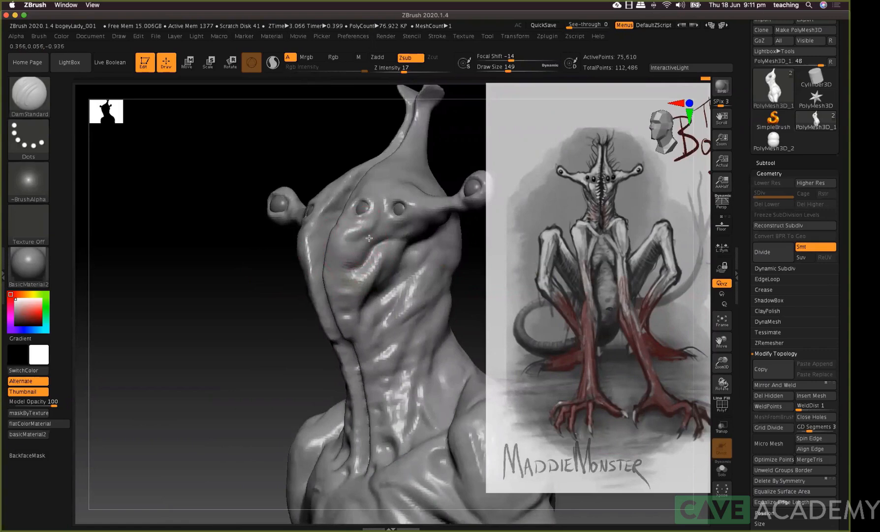
key("super+z")
left_click_drag(220, 279, 211, 269, "shift")
left_click_drag(167, 307, 174, 331, "alt")
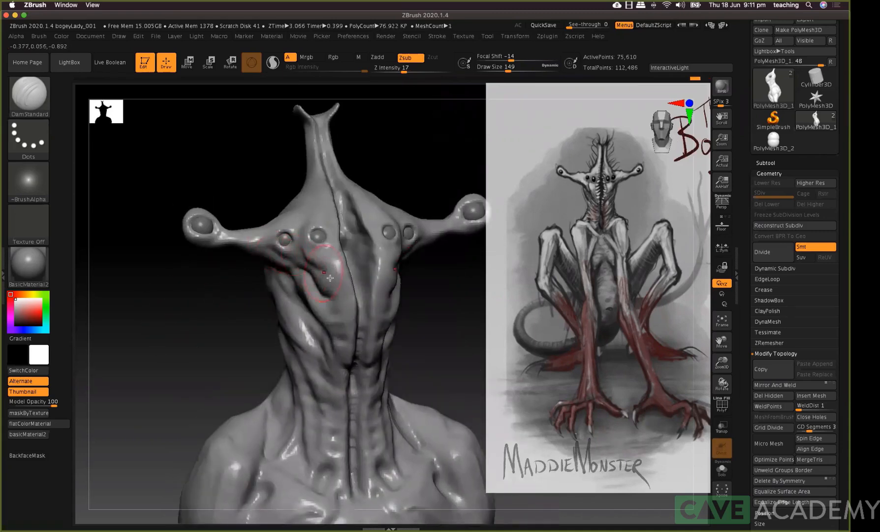
Sharpen the creases between the cheek folds beneath the eyes using DamStandard at draw size 90
mouse_move(452, 310)
left_mouse_down()
mouse_move(436, 336)
mouse_move(429, 326)
mouse_move(438, 248)
mouse_move(434, 258)
left_mouse_up()
left_click_drag(457, 202, 394, 340)
mouse_move(438, 273)
left_mouse_down("alt")
mouse_move(473, 234)
mouse_move(398, 275)
mouse_move(422, 273)
mouse_move(428, 259)
mouse_move(432, 289)
mouse_move(444, 255)
mouse_move(418, 257)
mouse_move(425, 326)
mouse_move(448, 313)
mouse_move(446, 272)
mouse_move(437, 274)
left_mouse_up("alt")
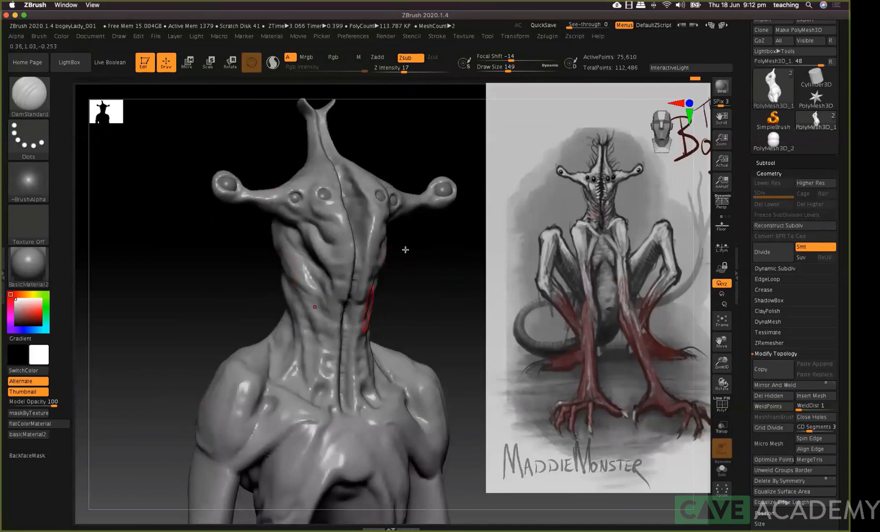
right_click_drag(293, 201, 298, 194, "ctrl")
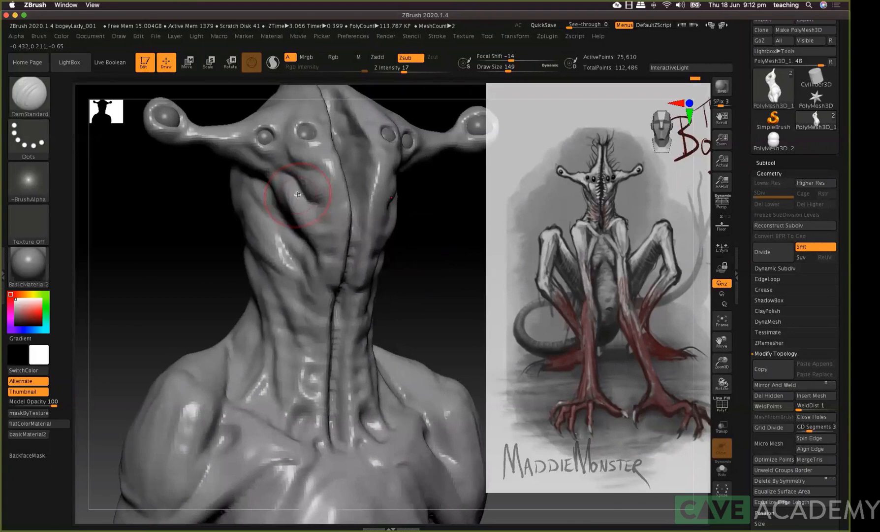
key("space")
left_click_drag(314, 197, 307, 196)
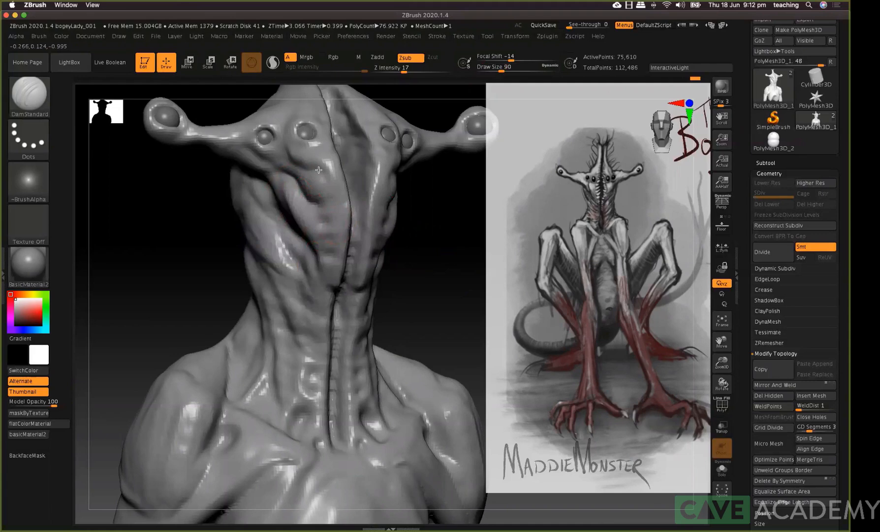
mouse_move(163, 236)
left_mouse_down()
mouse_move(202, 277)
mouse_move(233, 243)
left_mouse_up()
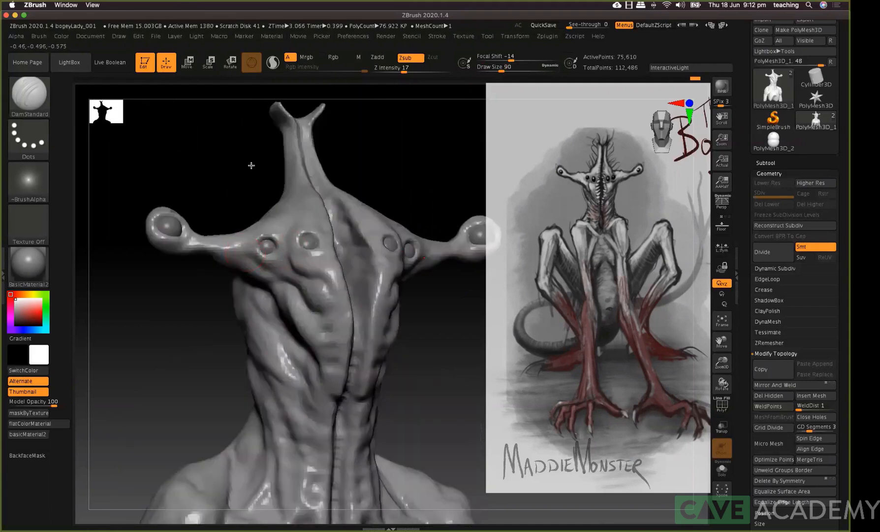
Carve creases along the forehead's central ridge and wrinkles over the side and crown of the head at draw size 90
left_click_drag(247, 208, 294, 202)
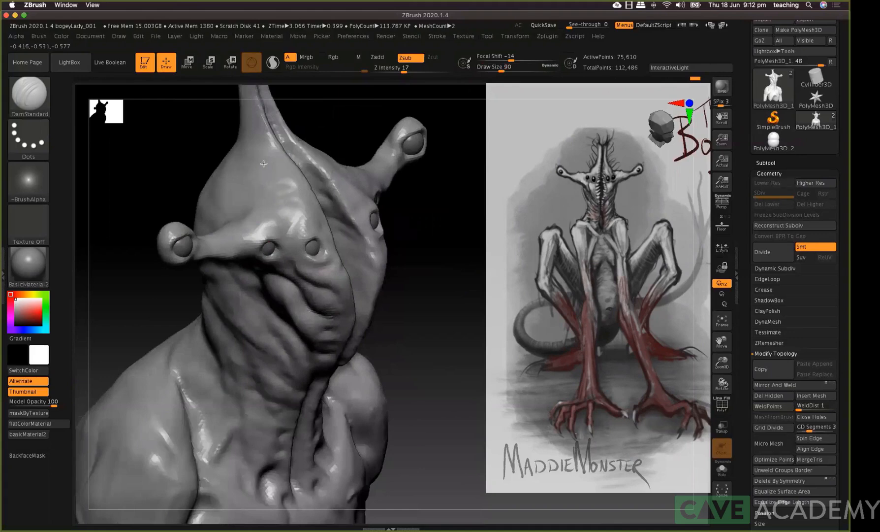
right_click_drag(288, 209, 295, 254, "alt")
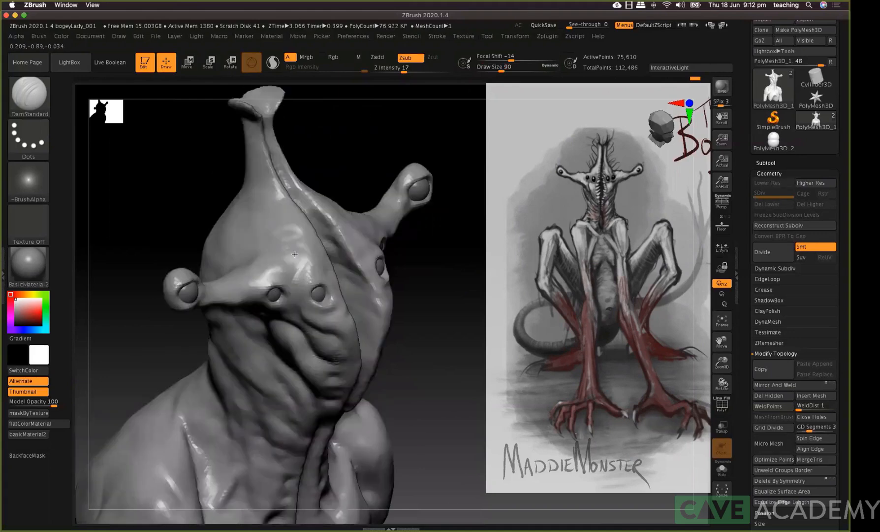
right_click_drag(279, 178, 297, 243, "alt")
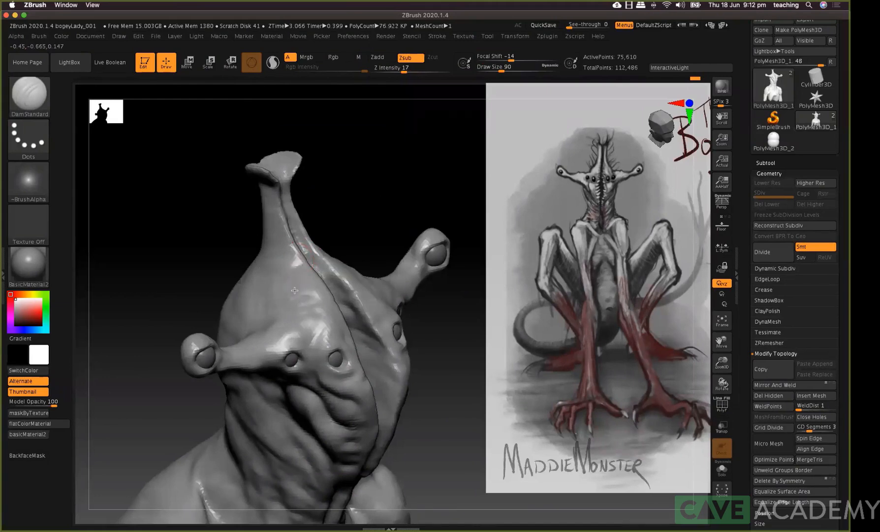
right_click_drag(335, 210, 358, 220)
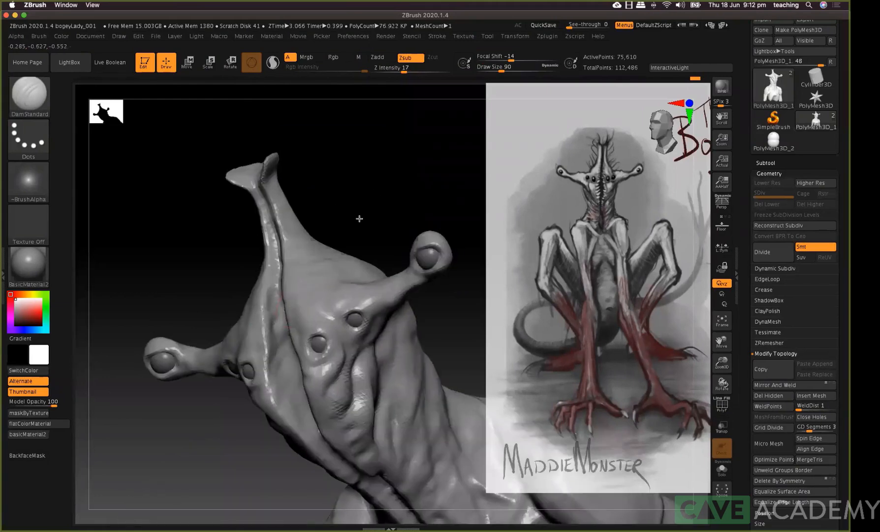
mouse_move(323, 307)
right_mouse_down()
mouse_move(311, 298)
mouse_move(341, 278)
right_mouse_up()
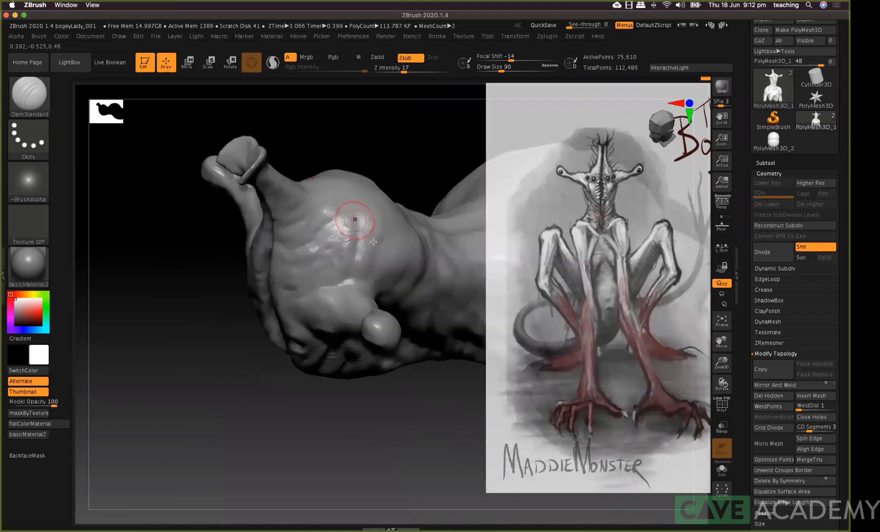
mouse_move(355, 219)
left_mouse_down()
mouse_move(351, 238)
mouse_move(362, 240)
left_mouse_up()
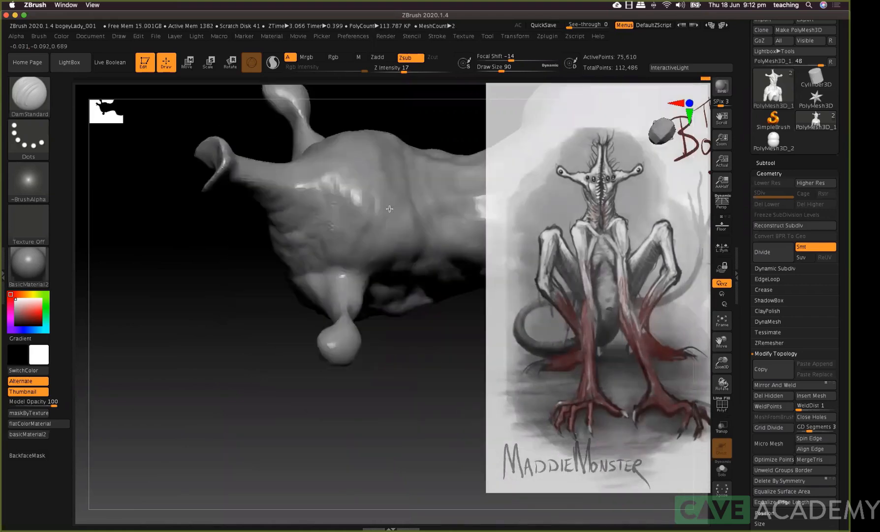
left_click_drag(394, 211, 386, 231)
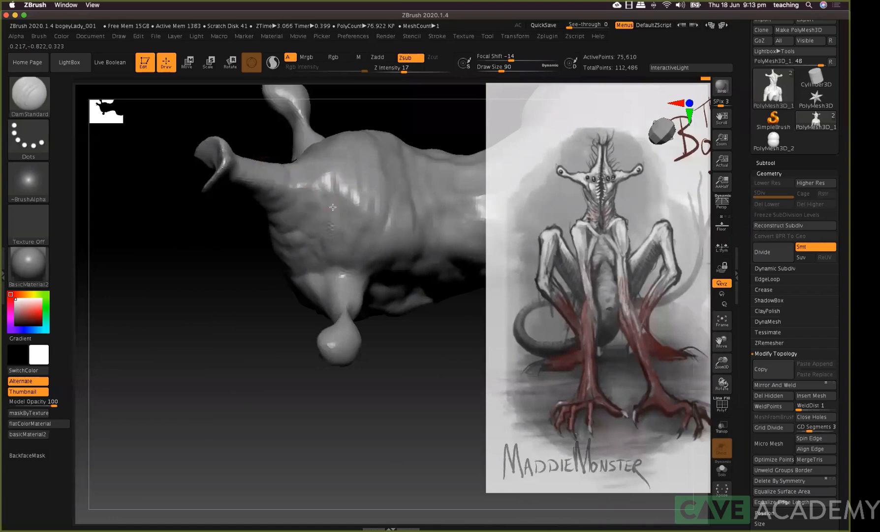
Enlarge the brush to draw size 167 and carve grooves around the base and length of the head stalk
key("space")
left_click_drag(330, 206, 338, 207)
right_click_drag(290, 197, 280, 200)
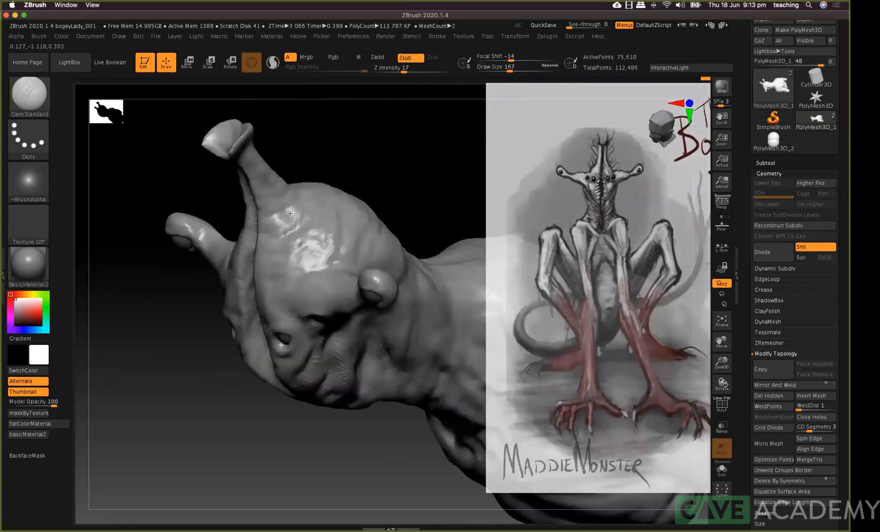
mouse_move(289, 159)
left_mouse_down()
mouse_move(301, 158)
mouse_move(265, 165)
left_mouse_up()
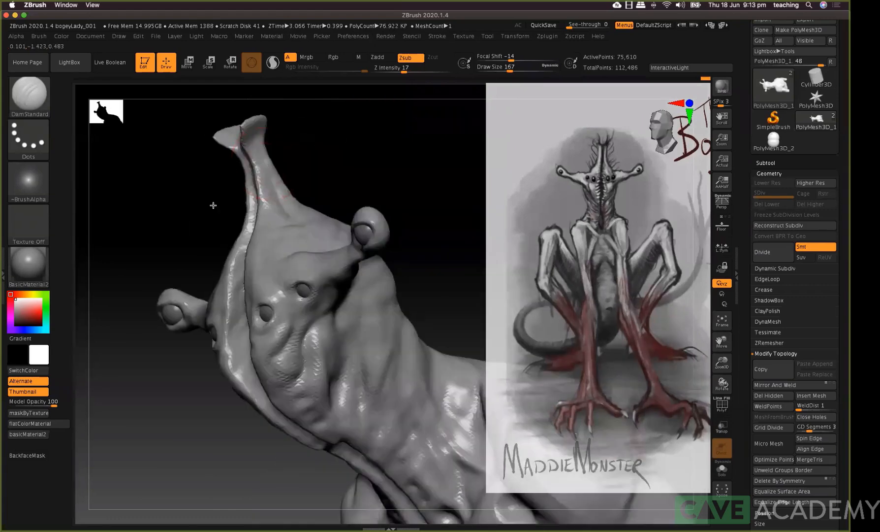
left_click_drag(213, 205, 267, 159)
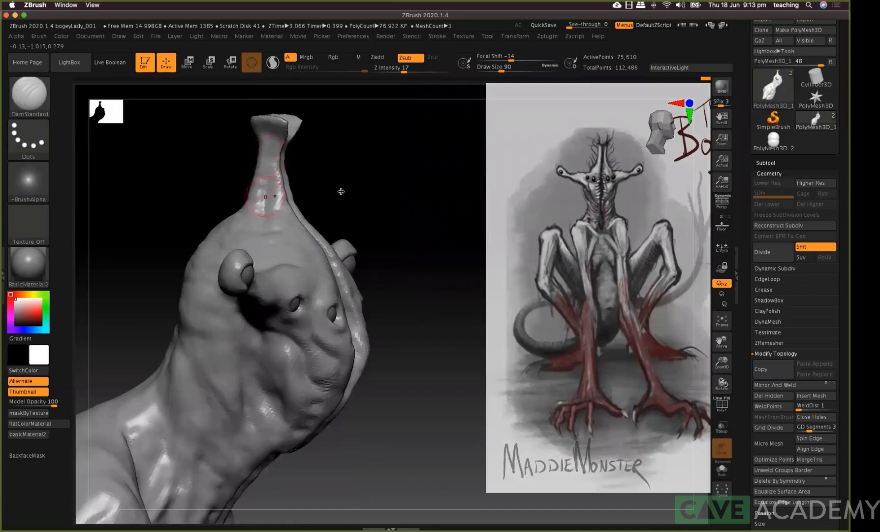
Carve long wrinkles running from the head stalk into the forehead, using draw sizes 158 and 104
key("space")
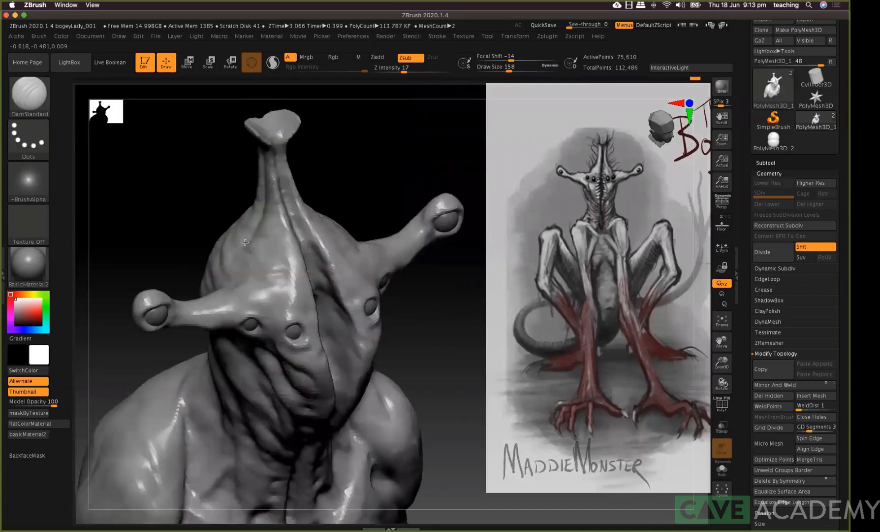
key("space")
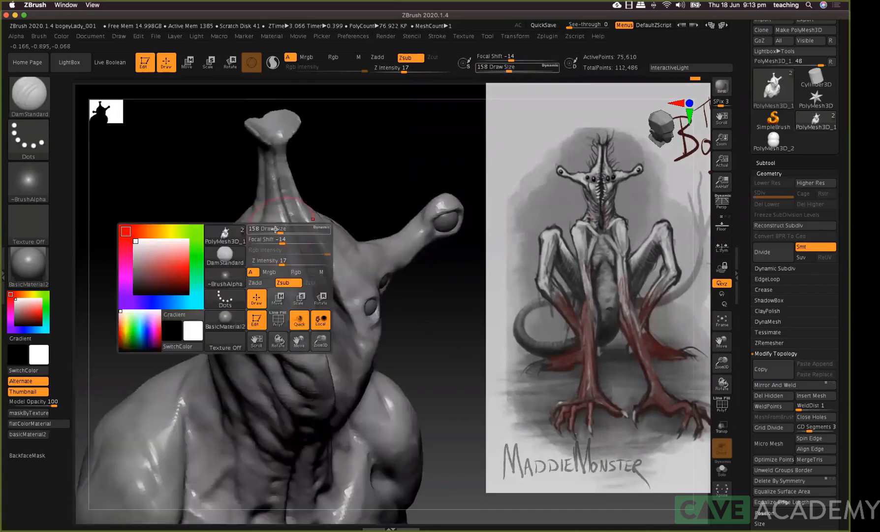
left_click(275, 229)
key("ctrl+z")
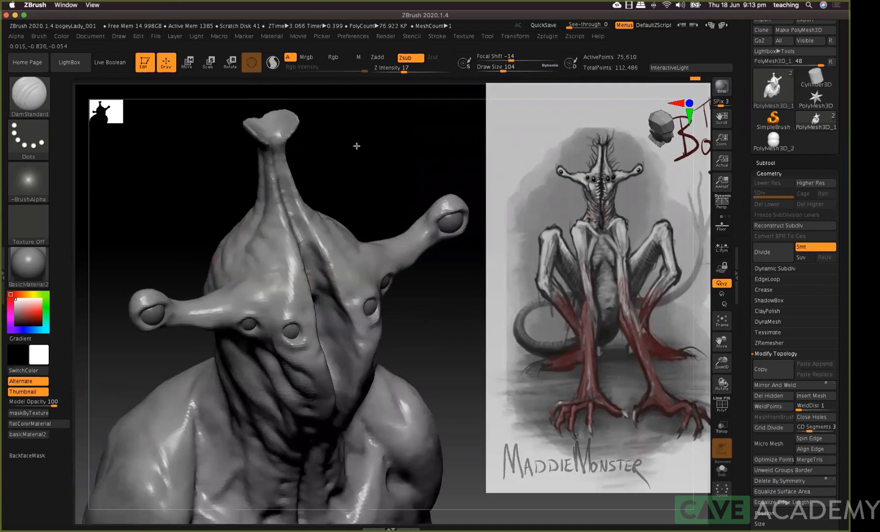
Nudge the inner eyes and the edges of the central face slit into shape with the Move brush at draw size 172
left_click_drag(392, 168, 465, 202)
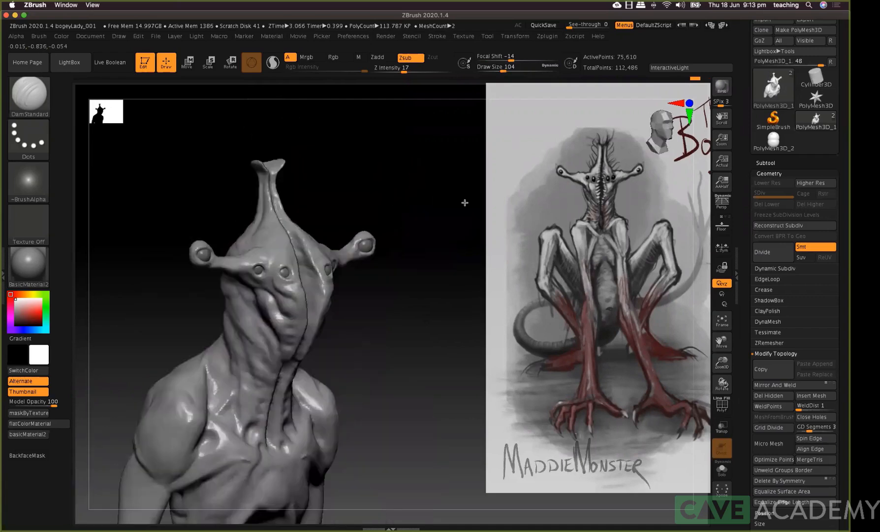
left_click_drag(461, 256, 462, 255)
scroll(316, 232, "up", 3)
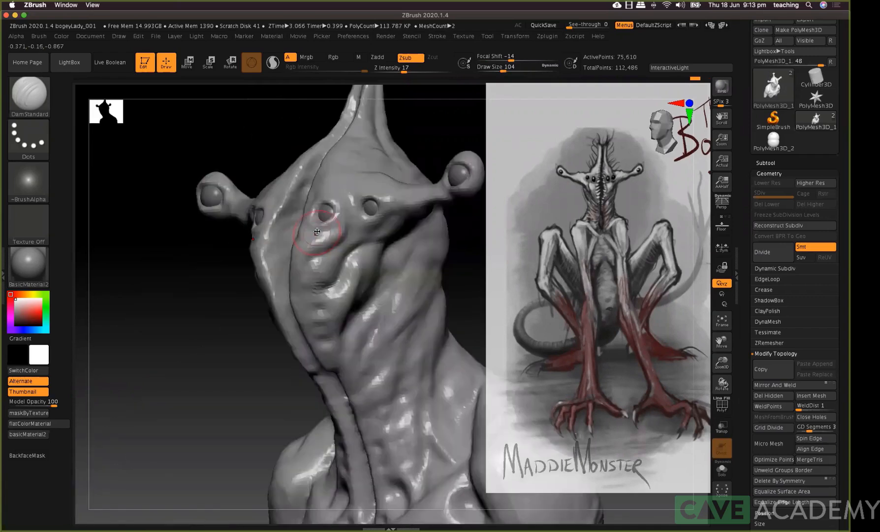
key("b")
key("m")
key("v")
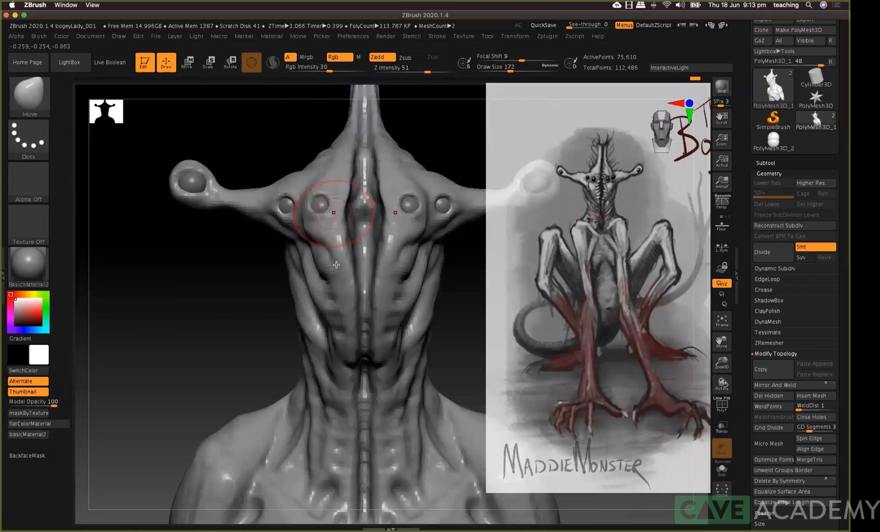
left_click_drag(333, 212, 332, 210)
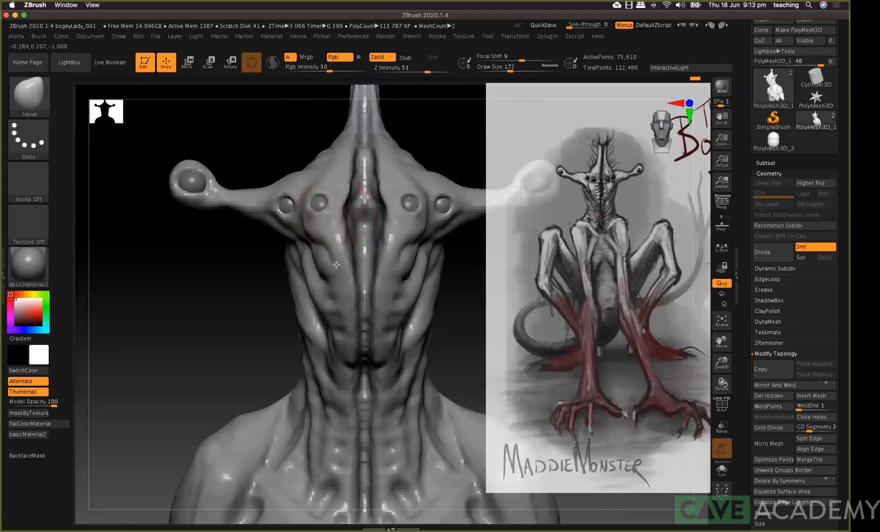
left_click_drag(354, 247, 351, 247)
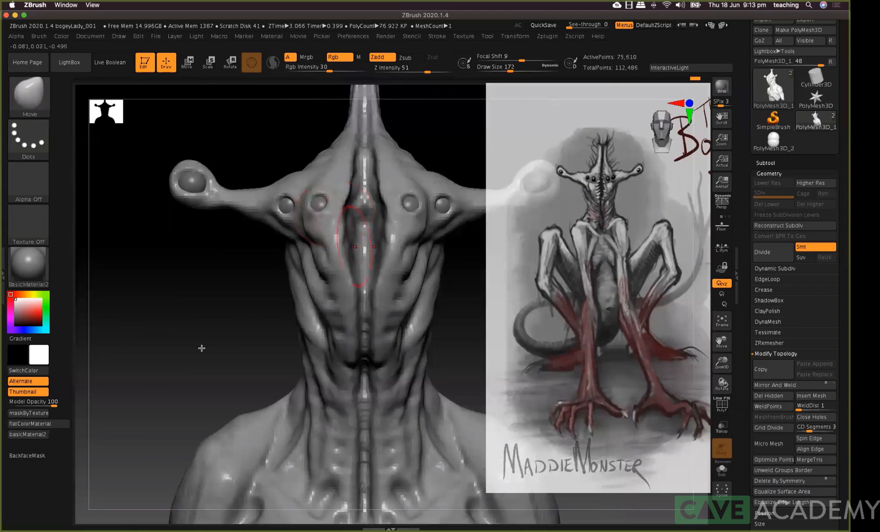
left_click_drag(199, 348, 256, 340)
Build up a raised fleshy strip inside the central face slit with the Standard brush at draw size 65
key("space")
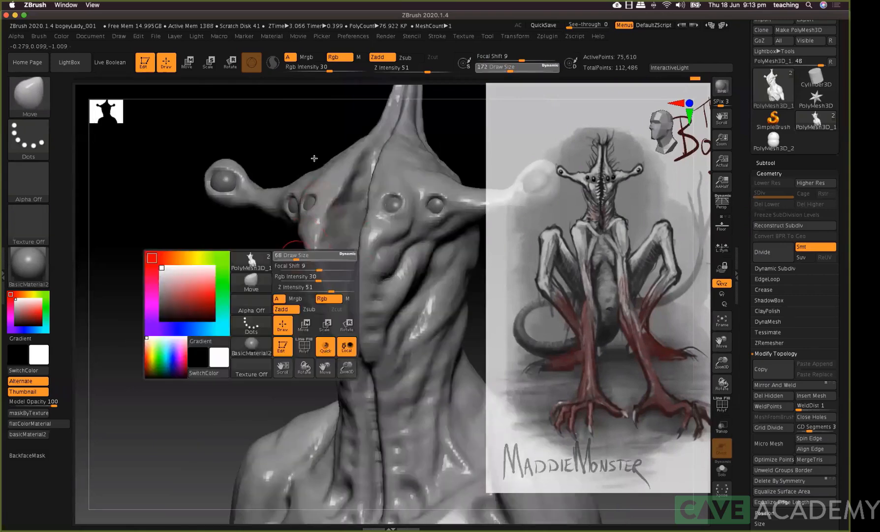
key("b")
key("s")
key("t")
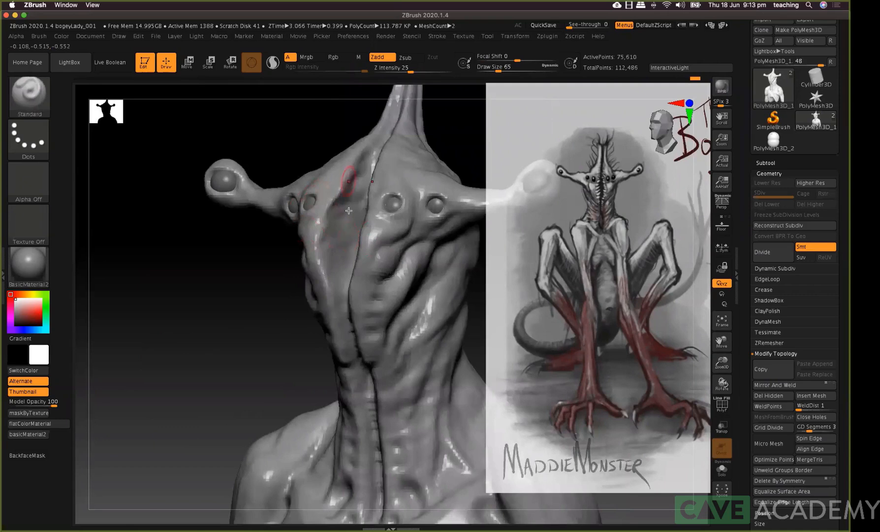
left_click_drag(347, 197, 345, 269)
mouse_move(340, 236)
left_mouse_down()
mouse_move(357, 211)
mouse_move(345, 247)
mouse_move(365, 187)
left_mouse_up()
left_click_drag(344, 279, 346, 293)
right_click_drag(325, 284, 346, 296)
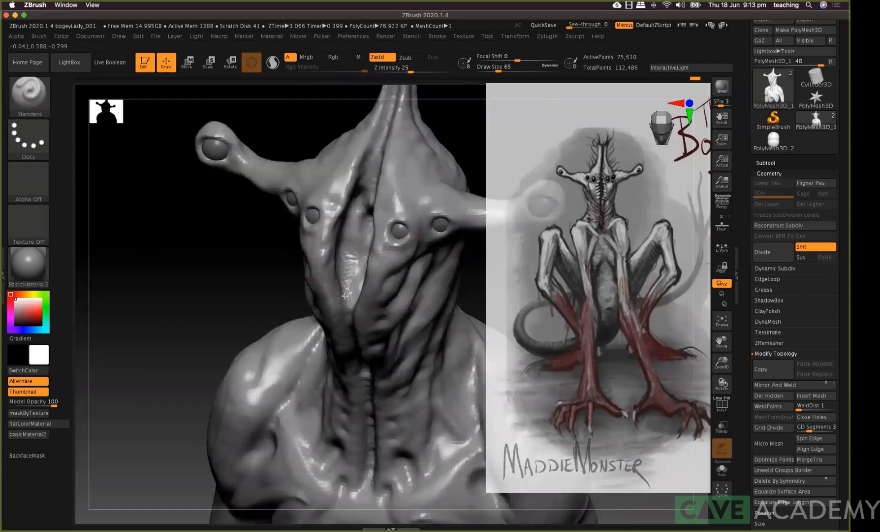
left_click_drag(346, 288, 349, 315)
left_click_drag(353, 222, 348, 299)
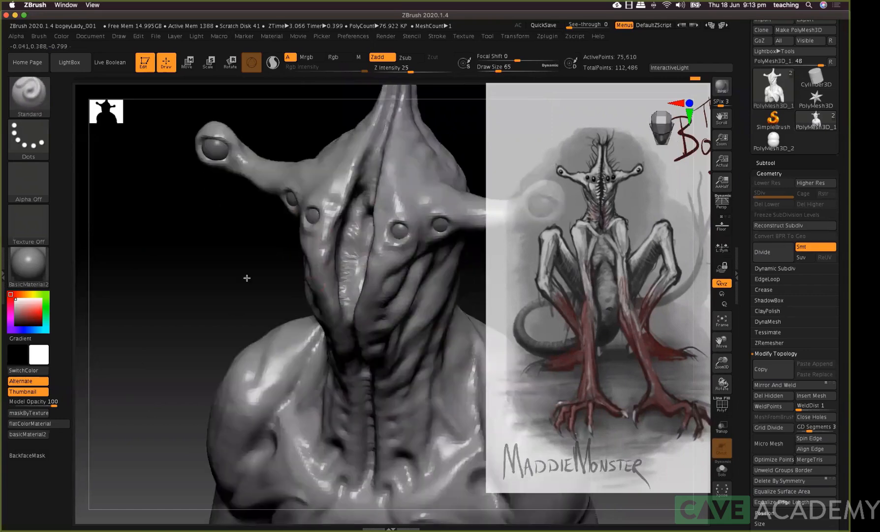
Remesh the sculpt with DynaMesh to even out the topology around the face slit
right_click_drag(338, 224, 338, 224)
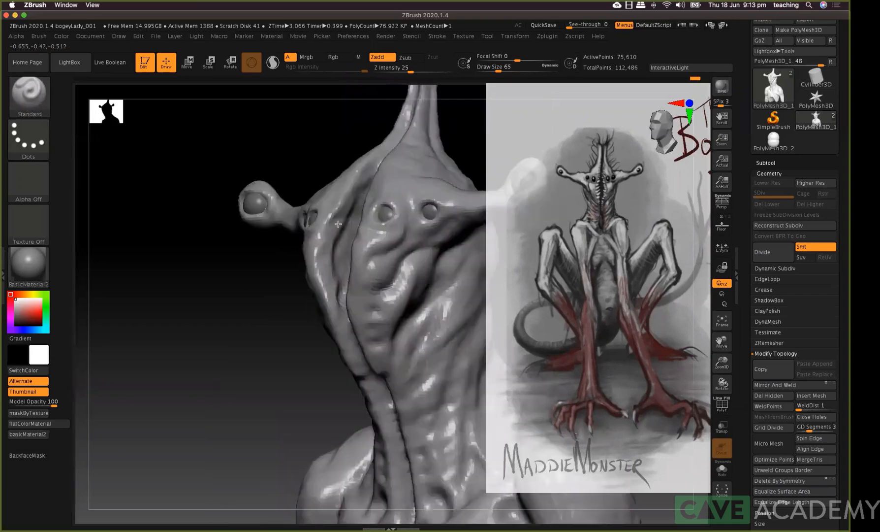
right_click_drag(333, 260, 347, 271)
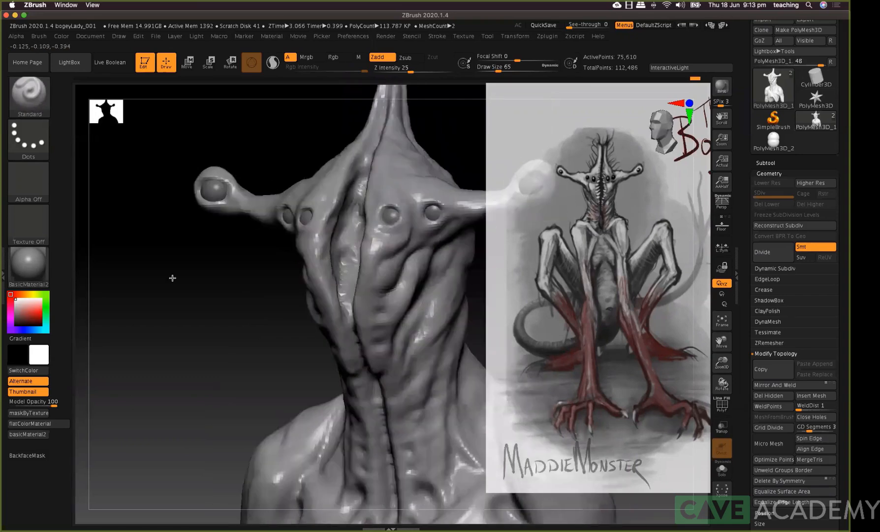
key("ctrl")
left_click_drag(152, 253, 172, 319, "ctrl")
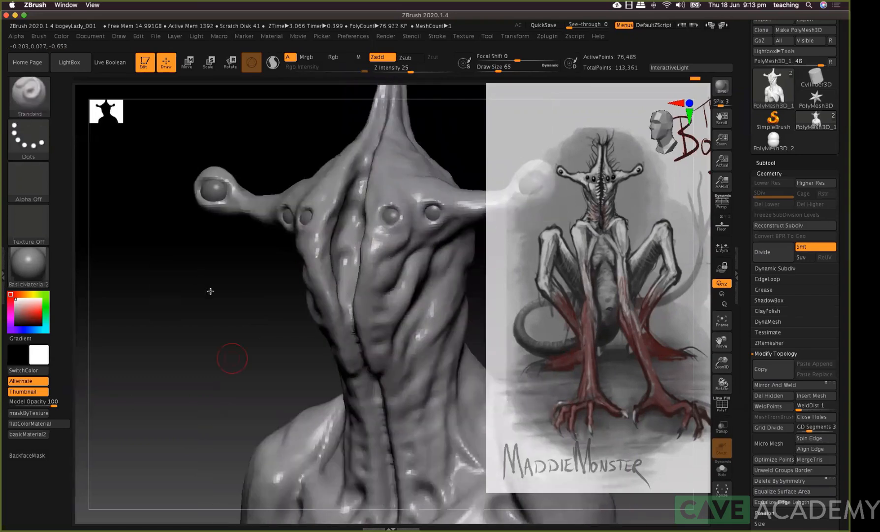
Reshape the sides of the head below the eye stalks from the front with the Move brush, using draw sizes 318 and 268
right_click_drag(211, 291, 426, 349)
mouse_move(427, 314)
right_mouse_down("ctrl")
mouse_move(434, 233)
mouse_move(459, 223)
mouse_move(433, 235)
right_mouse_up("ctrl")
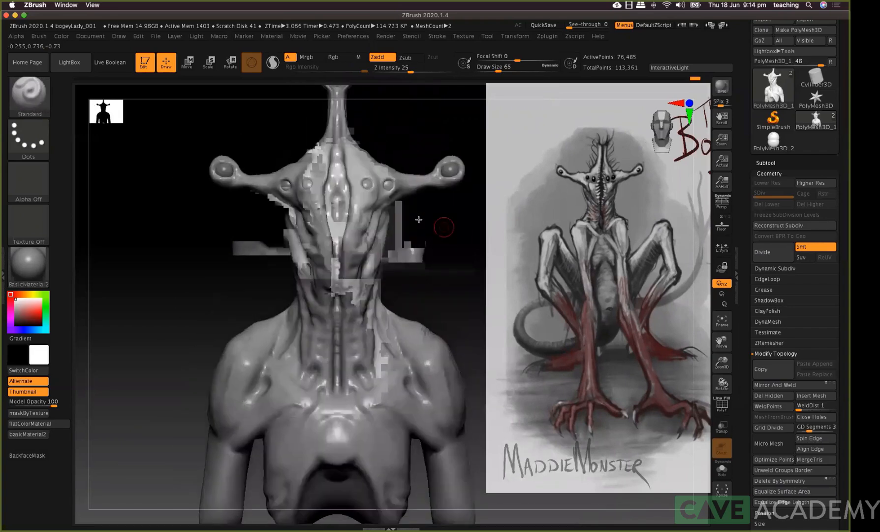
key("b")
key("m")
key("v")
key("space")
left_click_drag(413, 216, 434, 217)
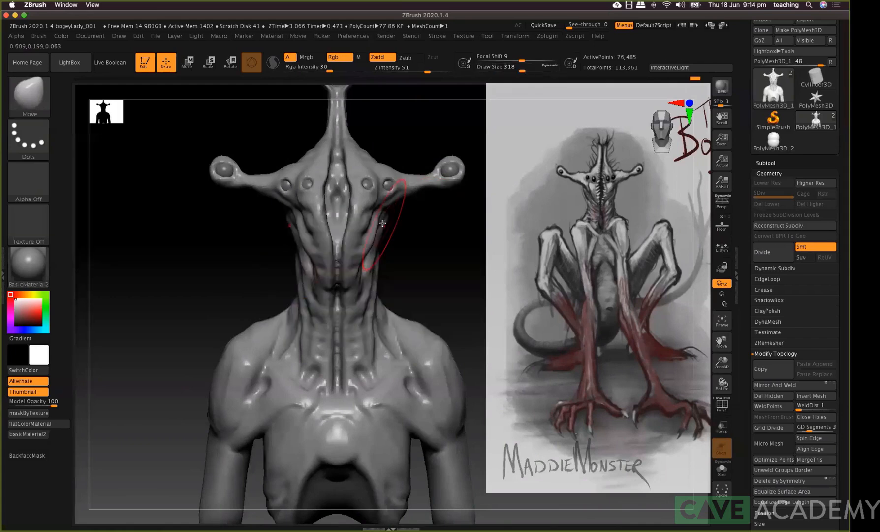
key("bracketleft")
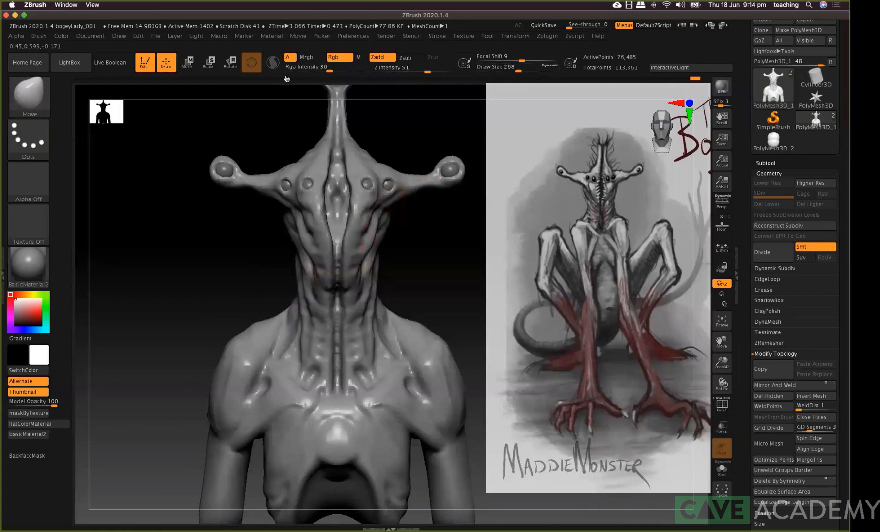
Switch on a second light, set the light intensity to about 1.26 and reposition the light direction on the preview sphere
left_click(197, 36)
left_click(220, 76)
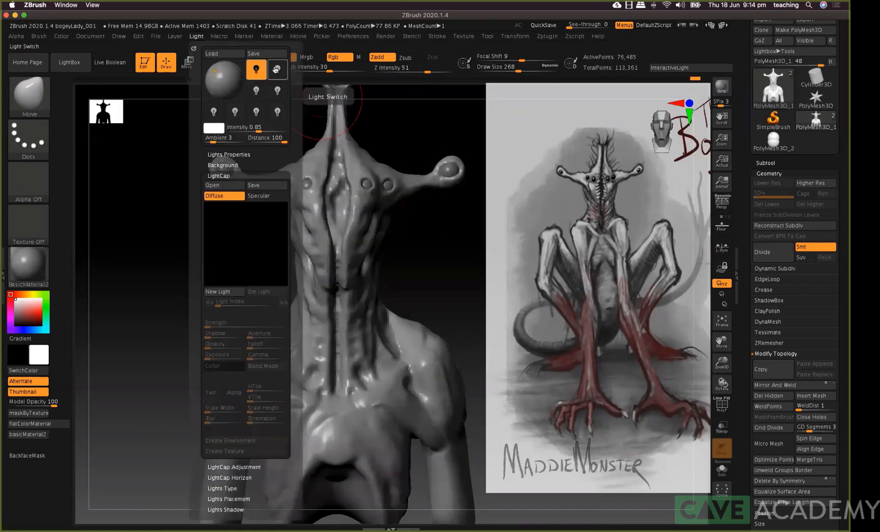
left_click(235, 79)
left_click_drag(250, 127, 248, 127)
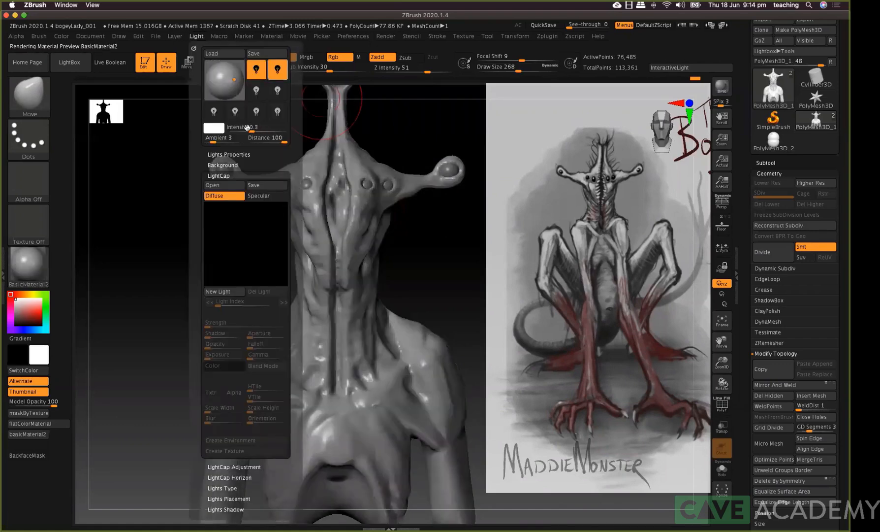
left_click(232, 79)
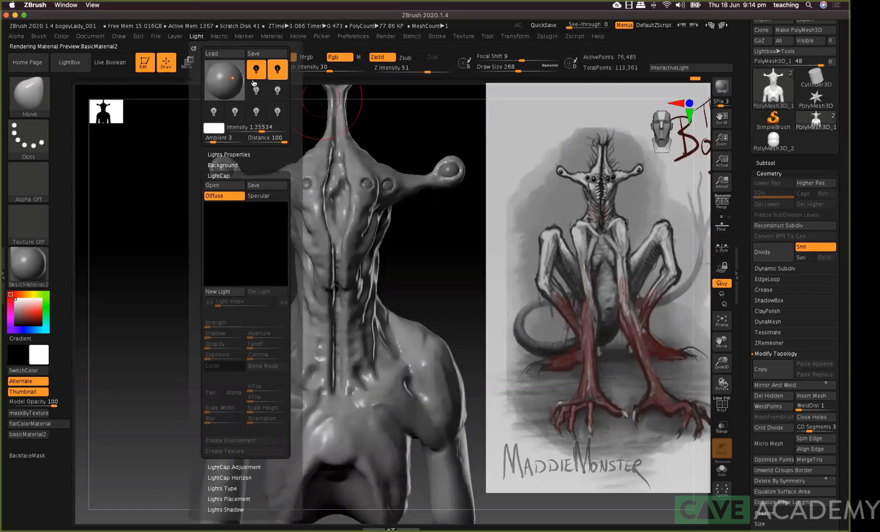
left_click(224, 75)
left_click(224, 75)
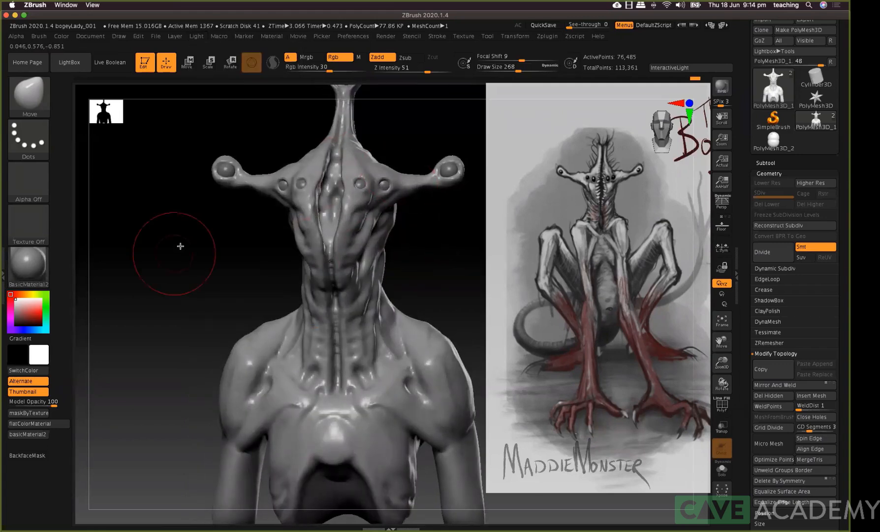
Carve the central crease from below the face slit down the throat with the DamStandard brush at draw size 136
mouse_move(192, 251)
left_mouse_down("alt")
mouse_move(167, 269)
mouse_move(181, 319)
left_mouse_up("alt")
mouse_move(317, 223)
left_mouse_down("alt")
mouse_move(338, 266)
mouse_move(404, 251)
mouse_move(403, 266)
mouse_move(415, 265)
left_mouse_up("alt")
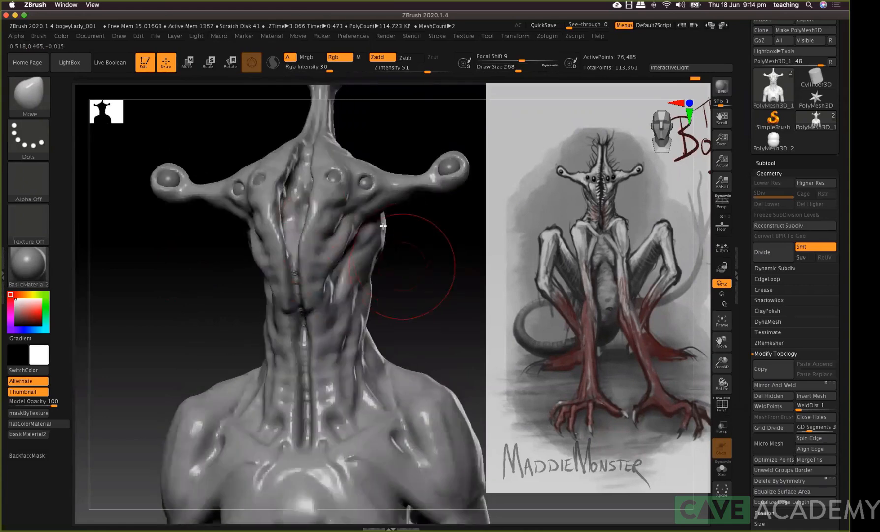
key("space")
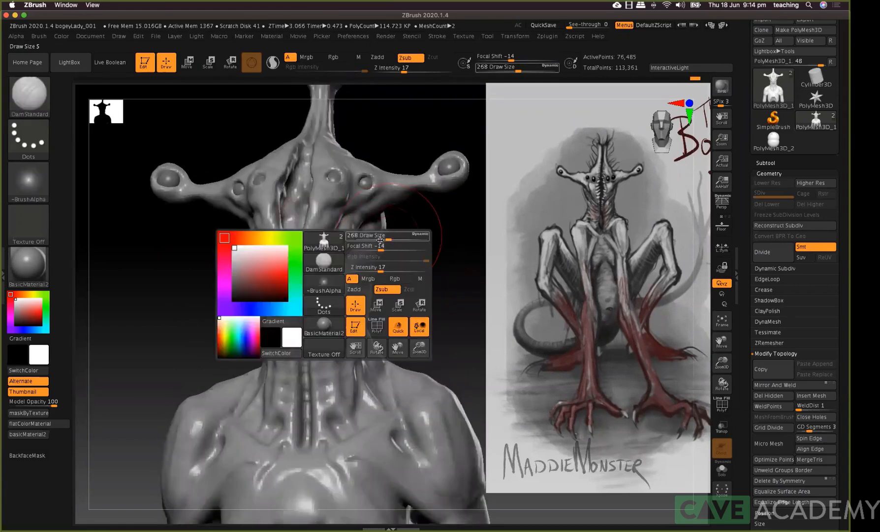
key("b")
key("d")
key("s")
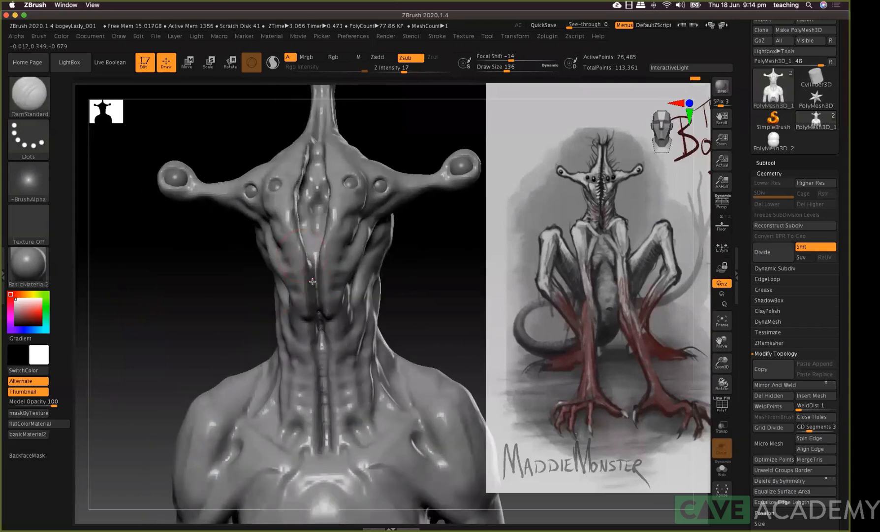
mouse_move(312, 259)
left_mouse_down()
mouse_move(321, 347)
mouse_move(350, 363)
mouse_move(338, 415)
left_mouse_up()
left_click_drag(334, 368, 341, 344)
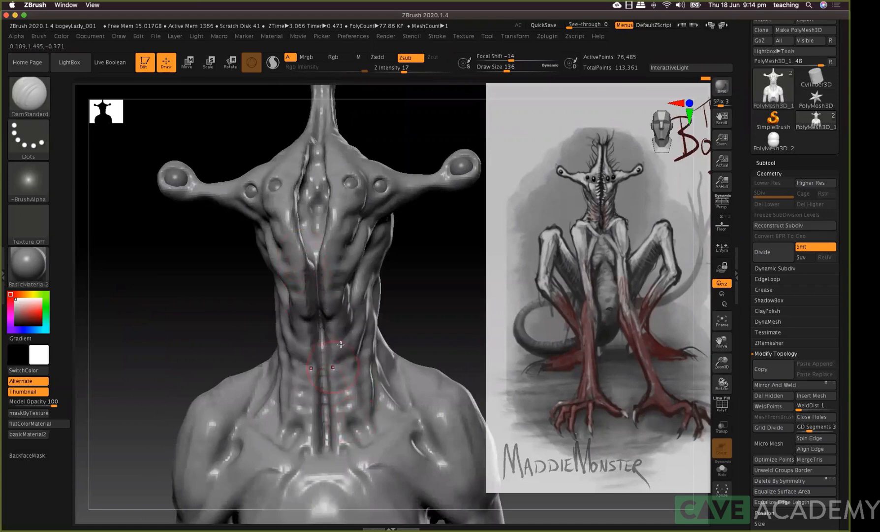
Build up the fleshy folds along the side of the face and neck with the Standard brush at draw size 49
left_click_drag(420, 303, 333, 321)
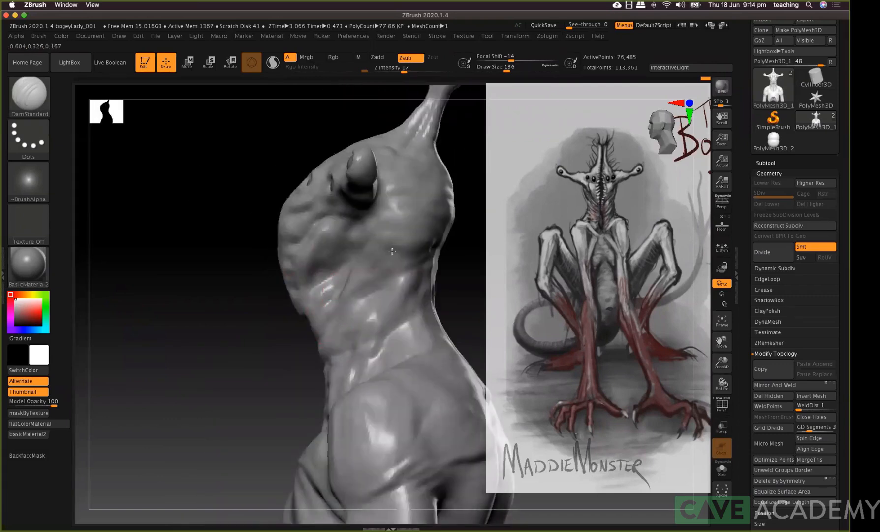
mouse_move(296, 254)
right_mouse_down()
mouse_move(357, 242)
mouse_move(345, 239)
right_mouse_up()
key("b")
key("s")
key("t")
key("space")
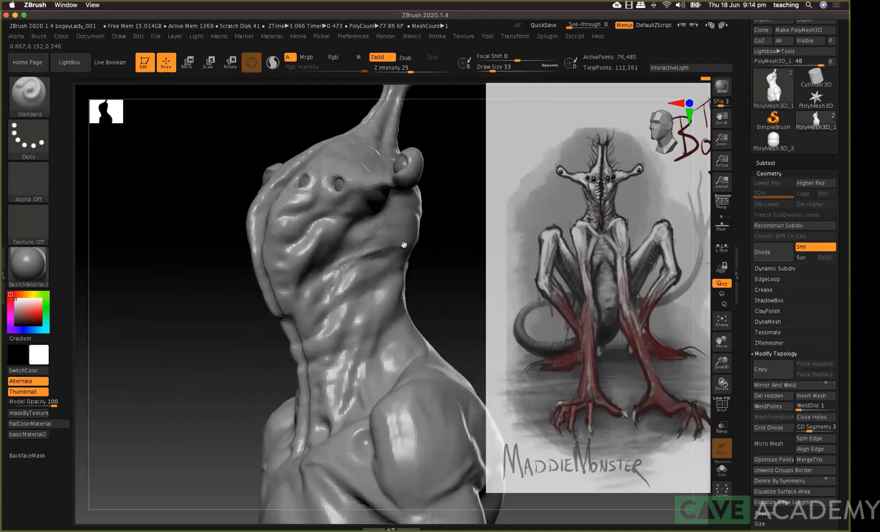
type("s")
type("49")
key("Return")
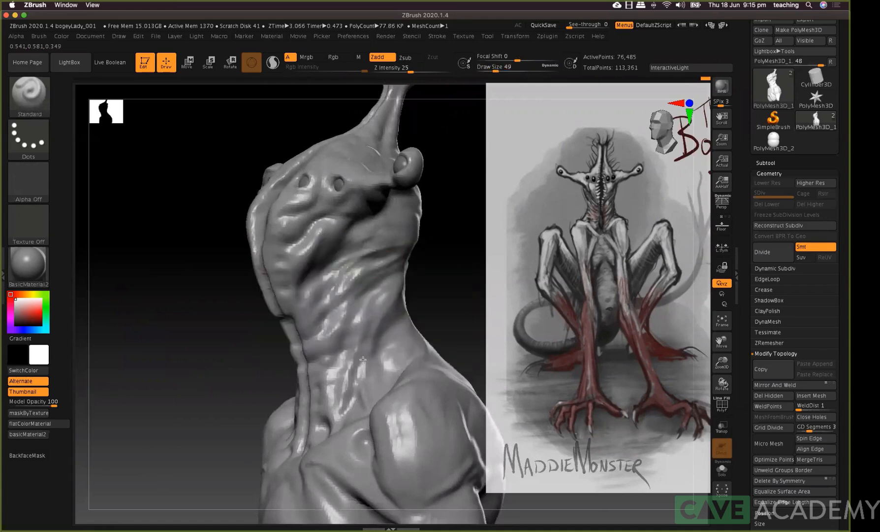
mouse_move(260, 307)
left_mouse_down()
mouse_move(194, 301)
mouse_move(275, 257)
left_mouse_up()
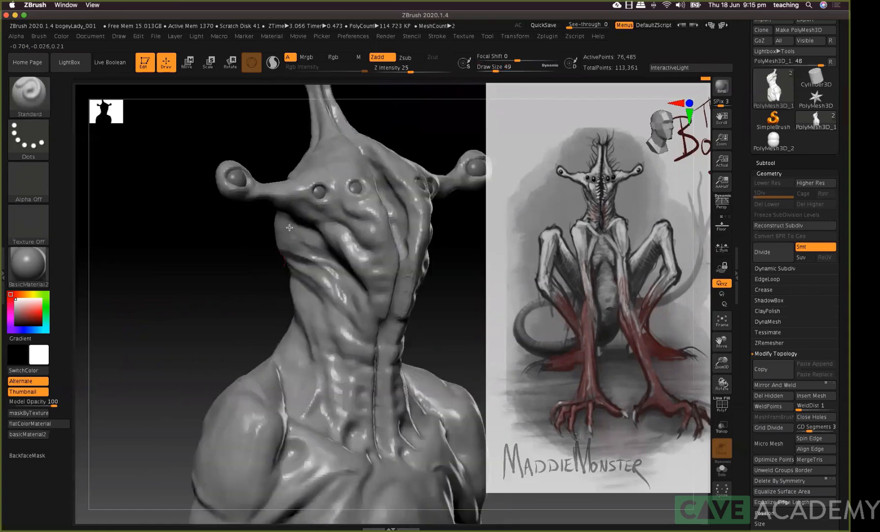
left_click_drag(234, 246, 300, 222)
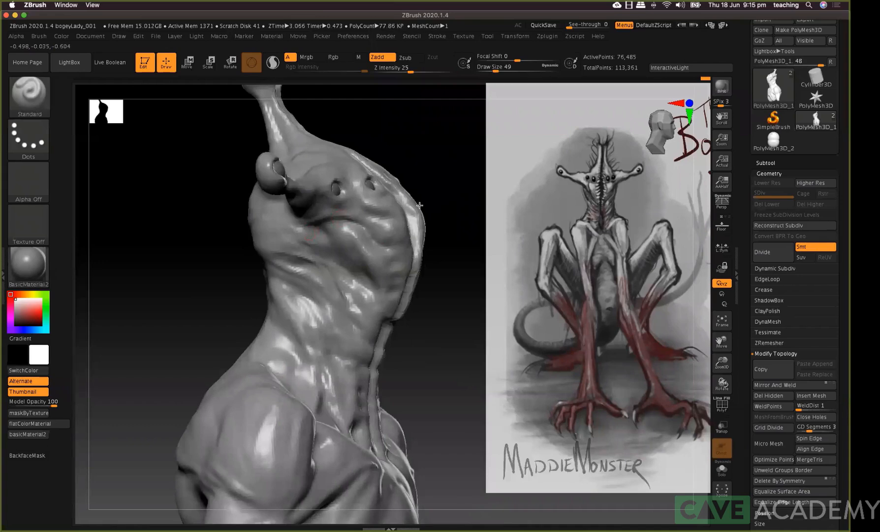
left_click_drag(212, 303, 239, 271)
mouse_move(390, 293)
left_mouse_down()
mouse_move(425, 263)
mouse_move(388, 218)
mouse_move(418, 211)
mouse_move(426, 198)
left_mouse_up()
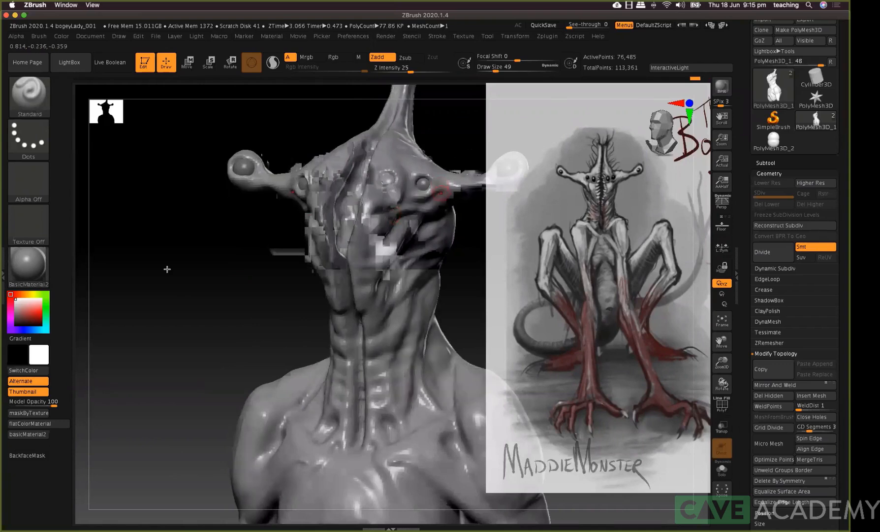
Carve creases beneath the inner eyes with DamStandard and nudge the edge of the face slit with the Move brush at draw size 101
mouse_move(167, 269)
left_mouse_down()
mouse_move(168, 313)
mouse_move(334, 212)
left_mouse_up()
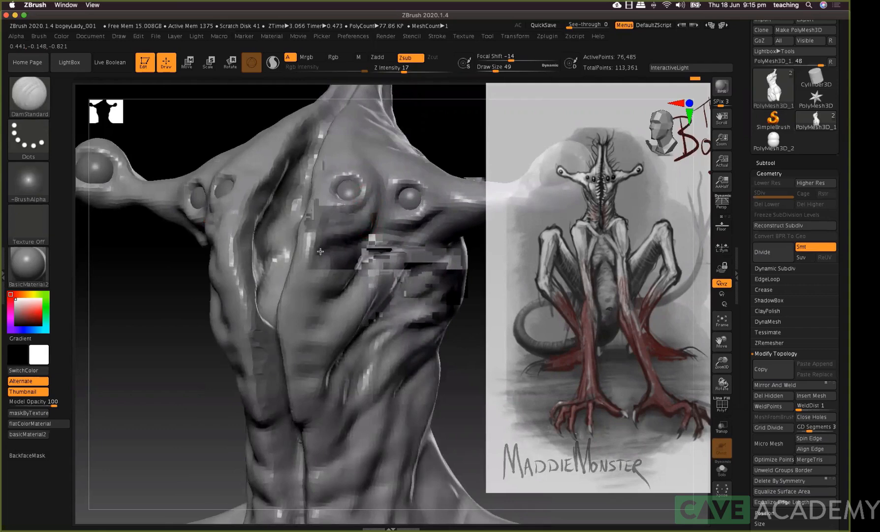
left_click_drag(131, 350, 206, 347)
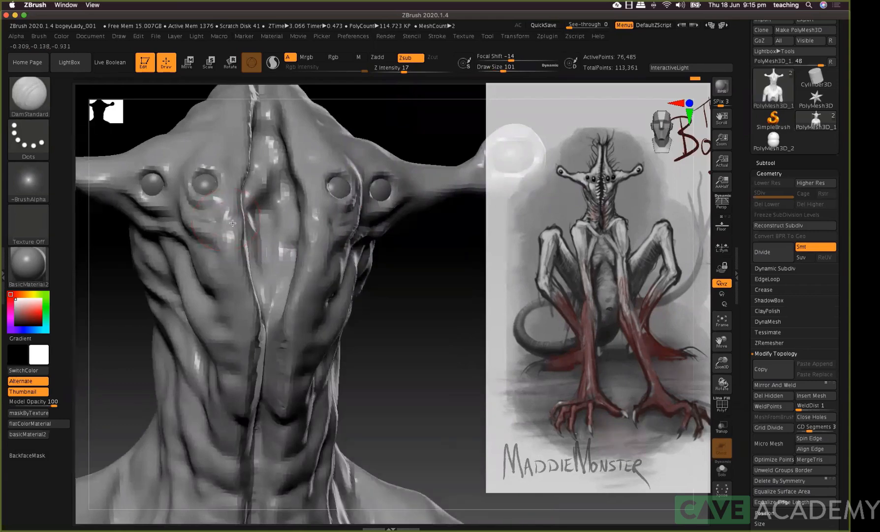
key("b")
key("m")
key("v")
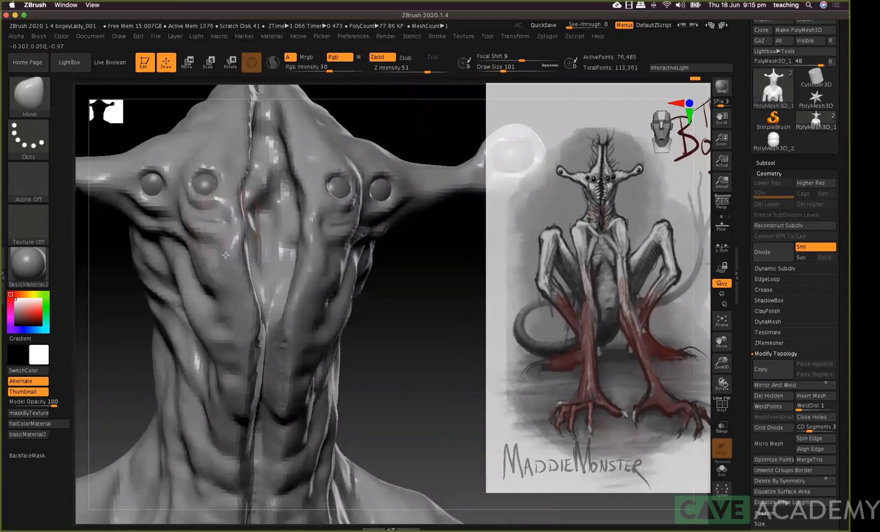
left_click_drag(229, 269, 247, 270)
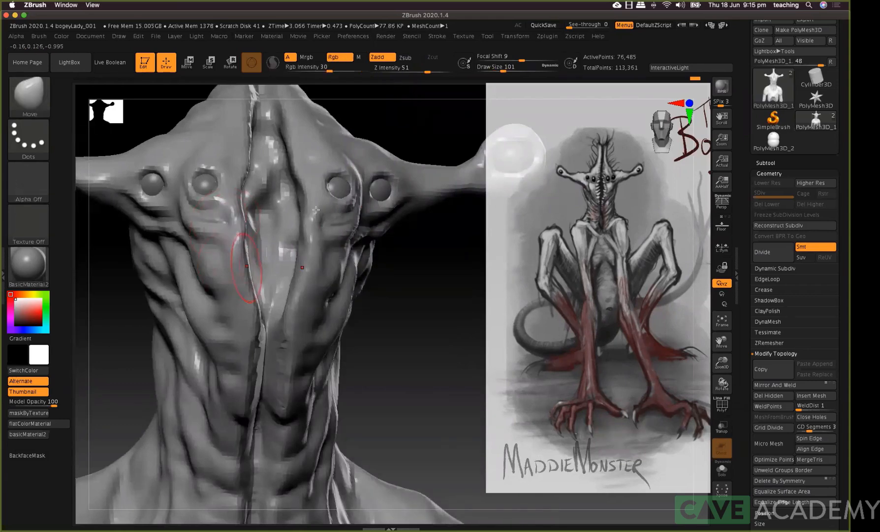
Build up small folds beside the face slit with the Standard brush at draw size 44 and remesh the sculpt with DynaMesh
key("b")
key("s")
key("t")
key("space")
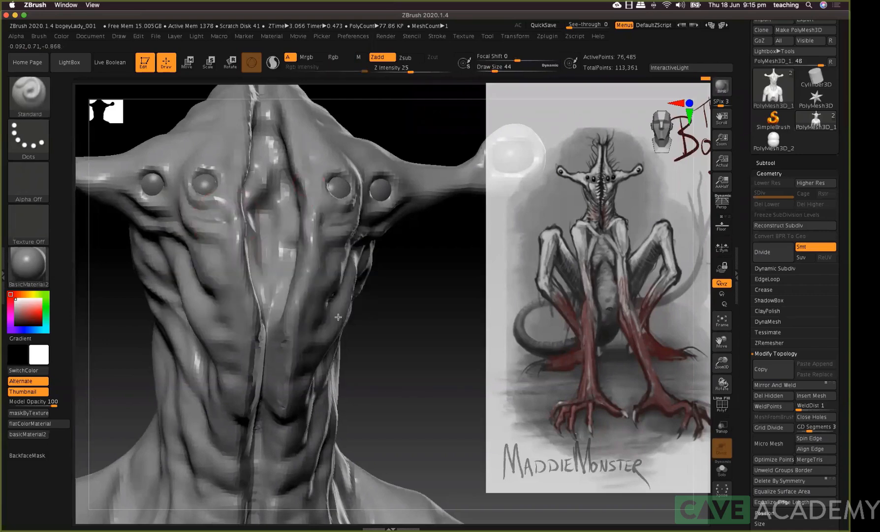
key("ctrl")
left_click_drag(415, 301, 428, 393, "ctrl")
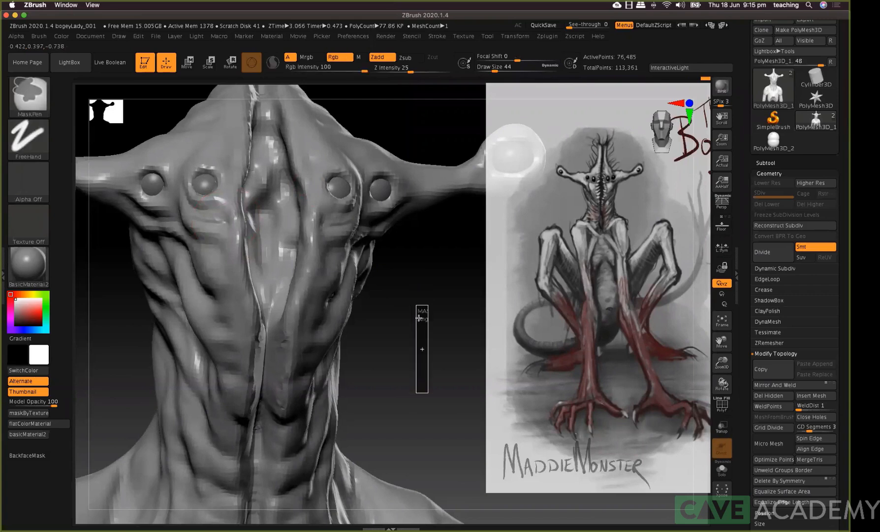
left_click_drag(364, 303, 274, 351)
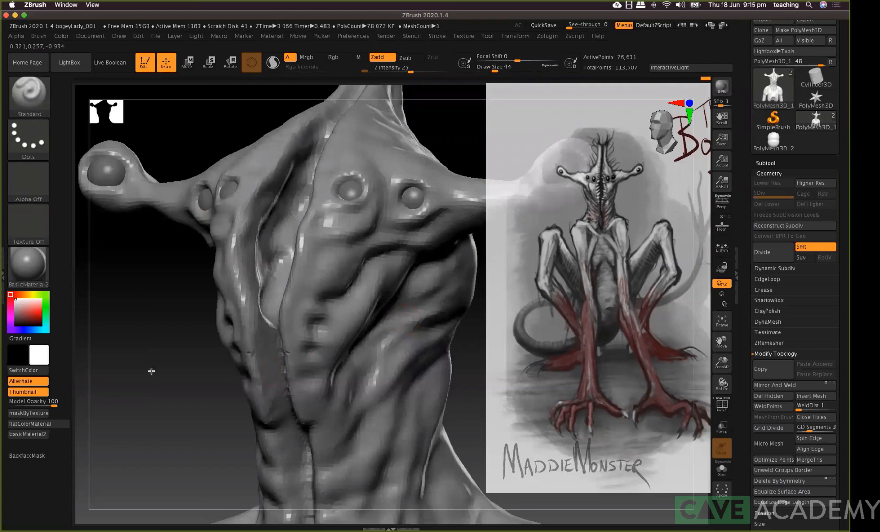
Reshape the chest and the sides of the torso below the armpits with the Move brush at draw size 344
key("f")
left_click_drag(151, 281, 423, 270)
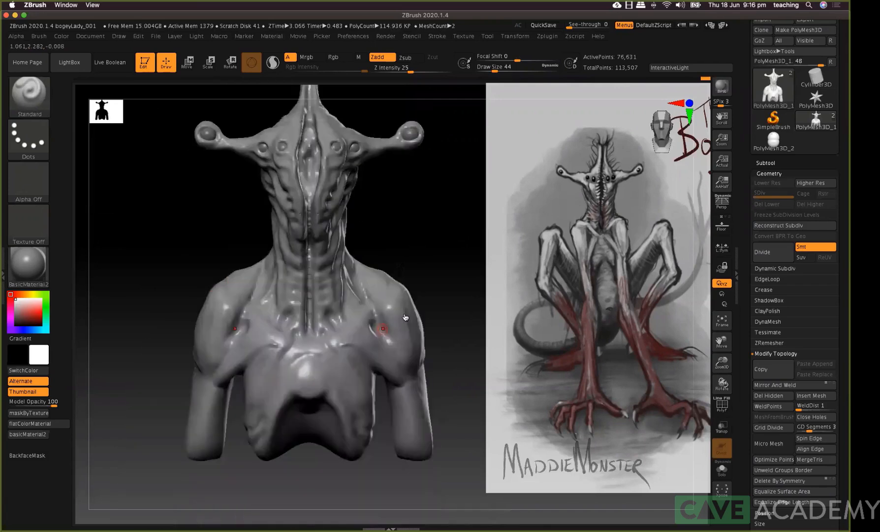
key("b")
key("m")
key("v")
key("space")
left_click_drag(405, 317, 429, 318)
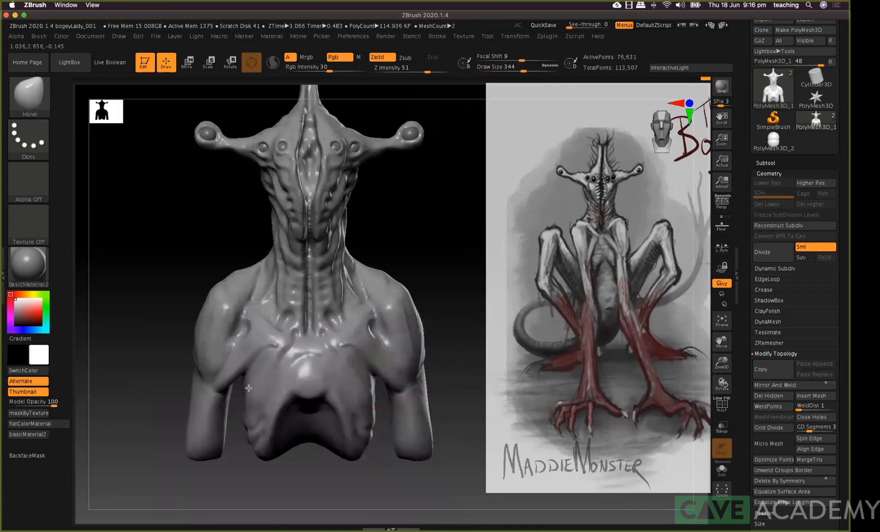
mouse_move(256, 409)
left_mouse_down()
mouse_move(257, 437)
mouse_move(247, 418)
left_mouse_up()
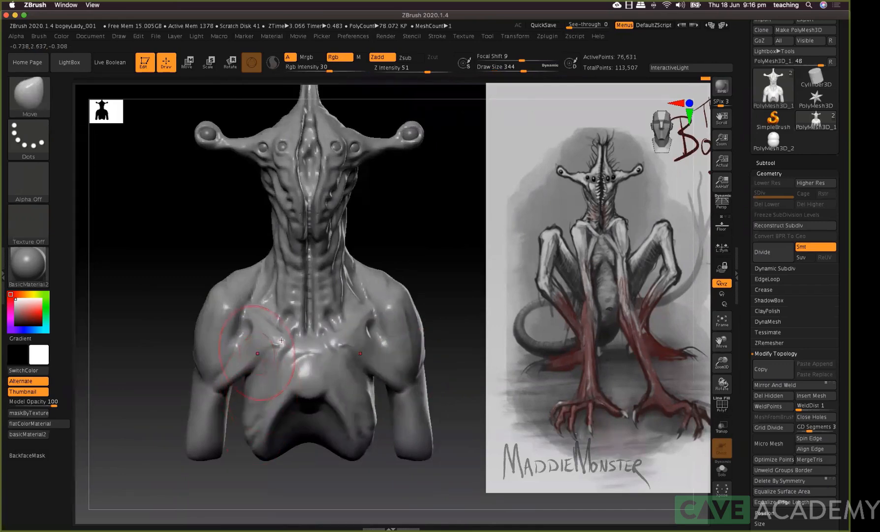
Carve skin creases from the back of the upper arm toward the shoulder blade with the DamStandard brush at draw size 104
left_click_drag(425, 238, 282, 241)
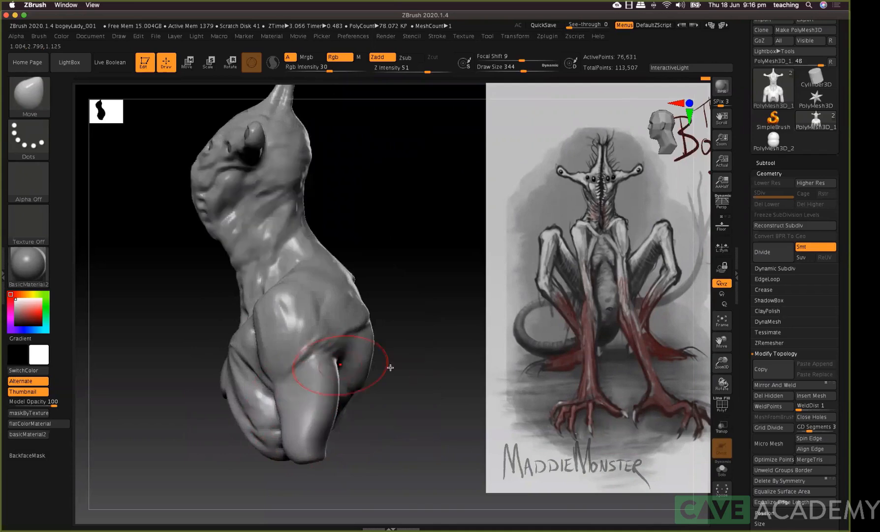
left_click_drag(391, 367, 369, 316)
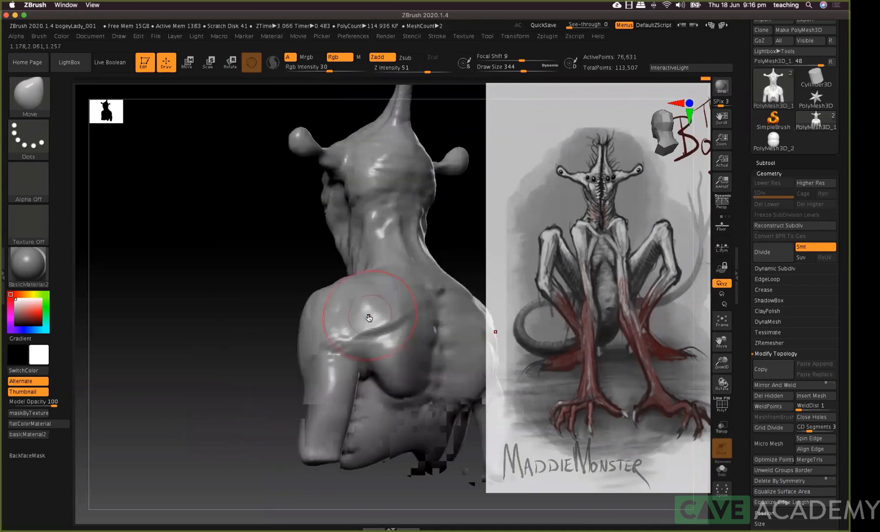
key("b")
key("d")
key("s")
right_click(371, 313)
left_click_drag(356, 314, 349, 314)
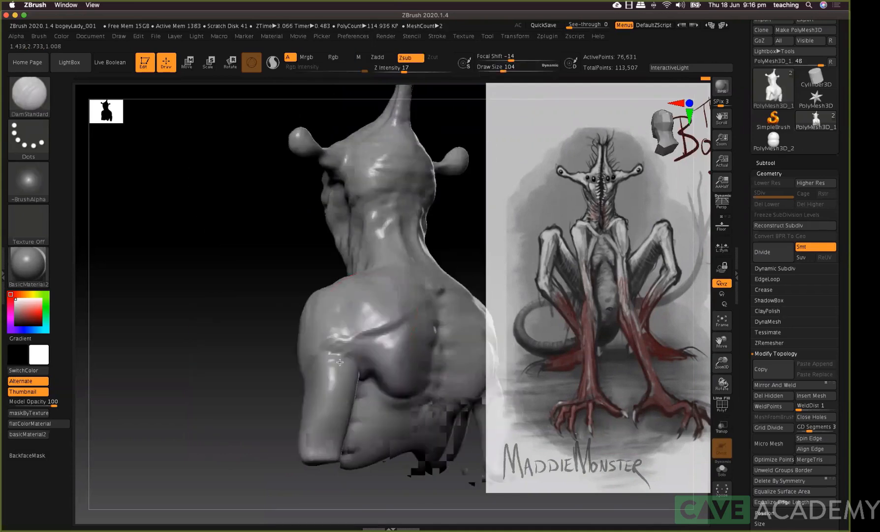
left_click_drag(332, 369, 389, 341)
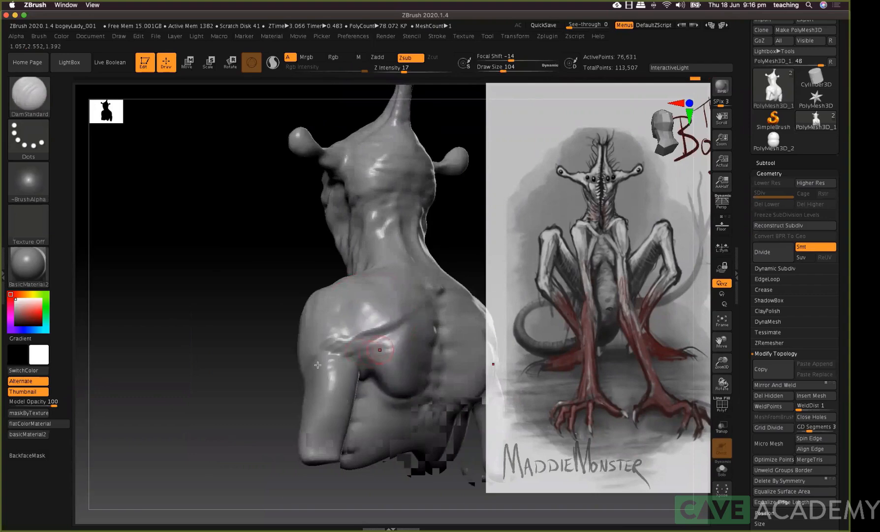
Raise folds between the rear armpit creases and across the upper back with the Standard brush at draw size 104
key("b")
key("s")
key("t")
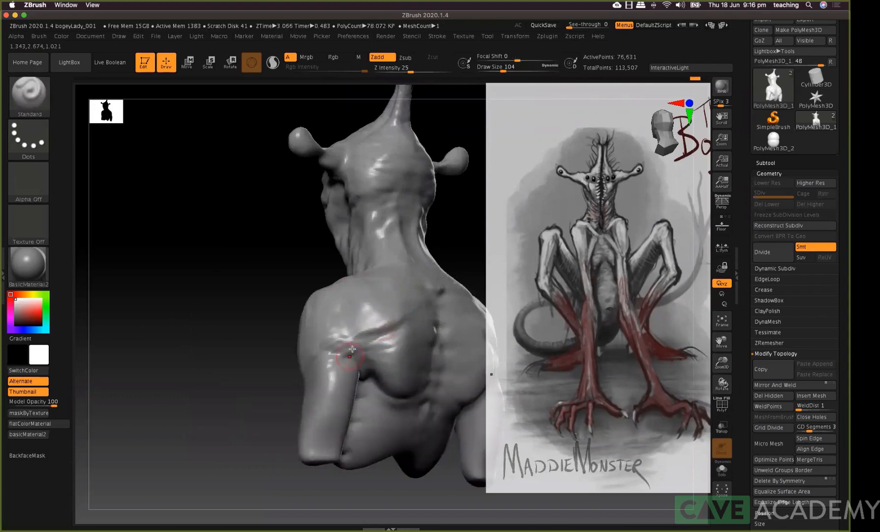
mouse_move(344, 365)
left_mouse_down()
mouse_move(392, 337)
mouse_move(369, 366)
left_mouse_up()
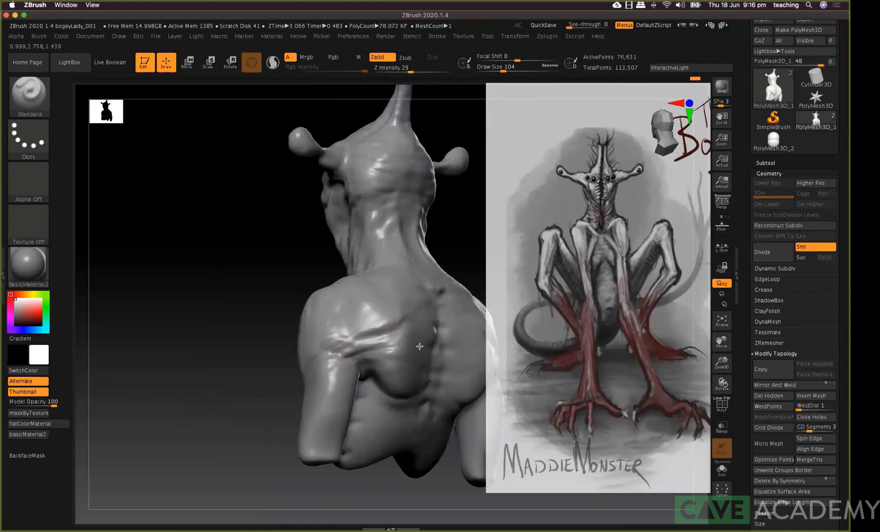
left_click_drag(195, 242, 325, 327)
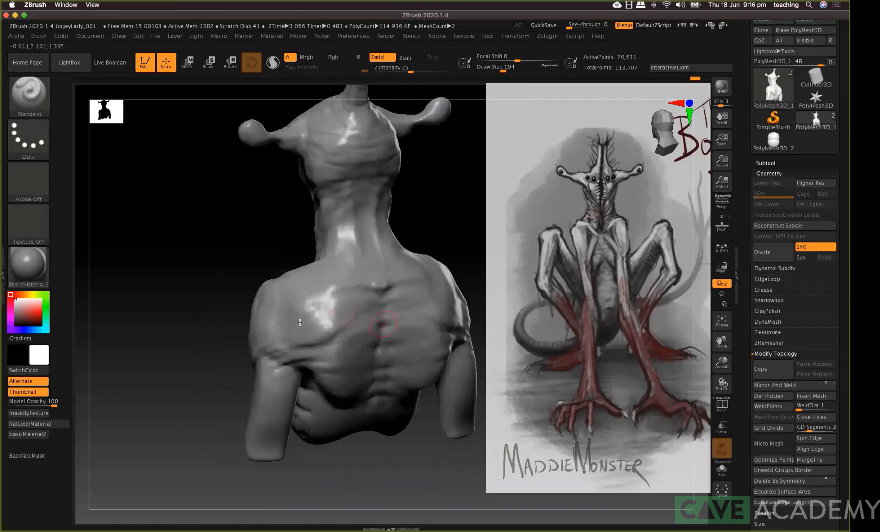
Reshape the upper back and the outer shoulder contour from behind with the Move brush, using draw sizes 318 and 212
key("b")
key("m")
key("v")
key("space")
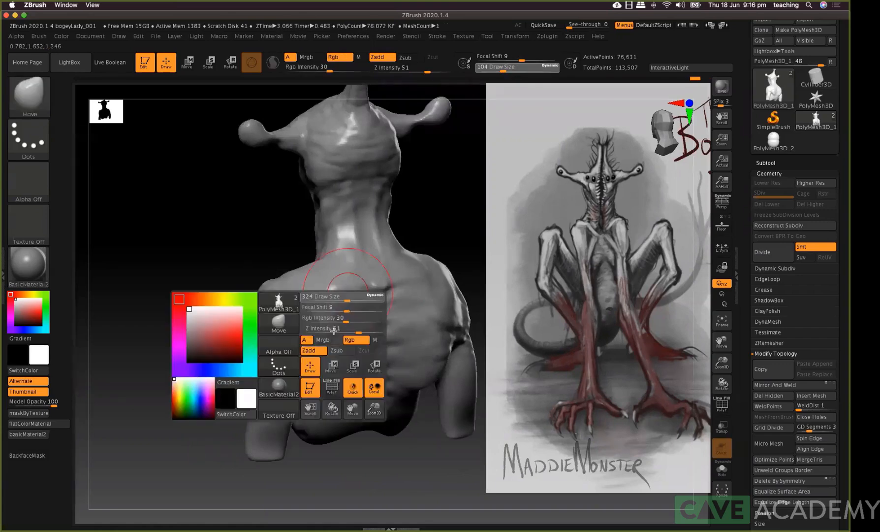
right_click_drag(317, 310, 374, 311)
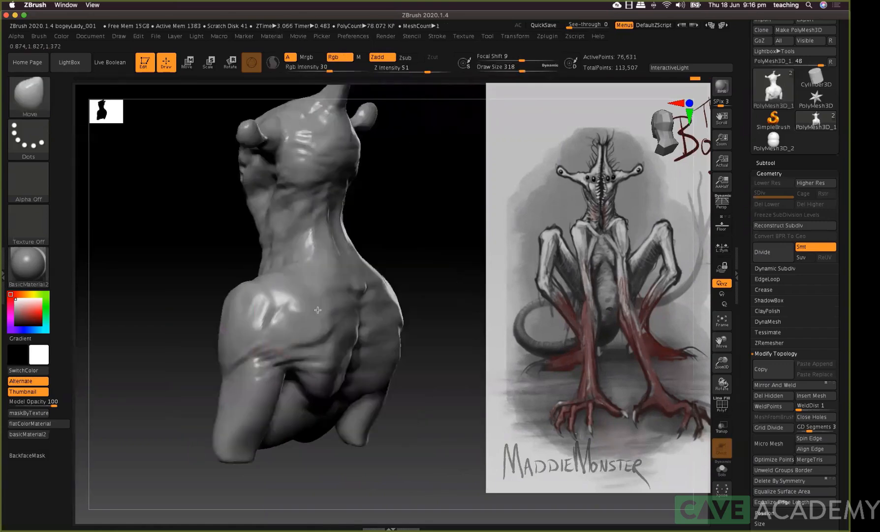
left_click_drag(316, 328, 325, 328)
left_click_drag(415, 240, 323, 318)
key("bracketleft")
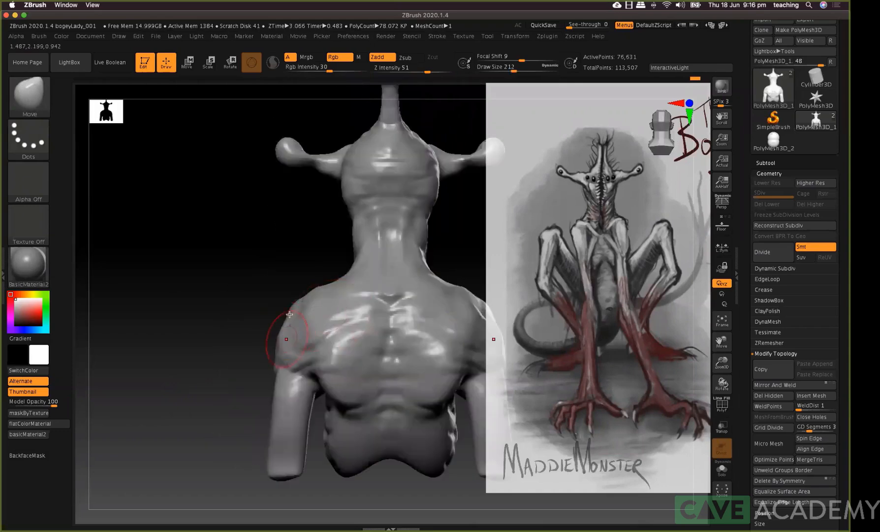
left_click_drag(286, 339, 274, 351)
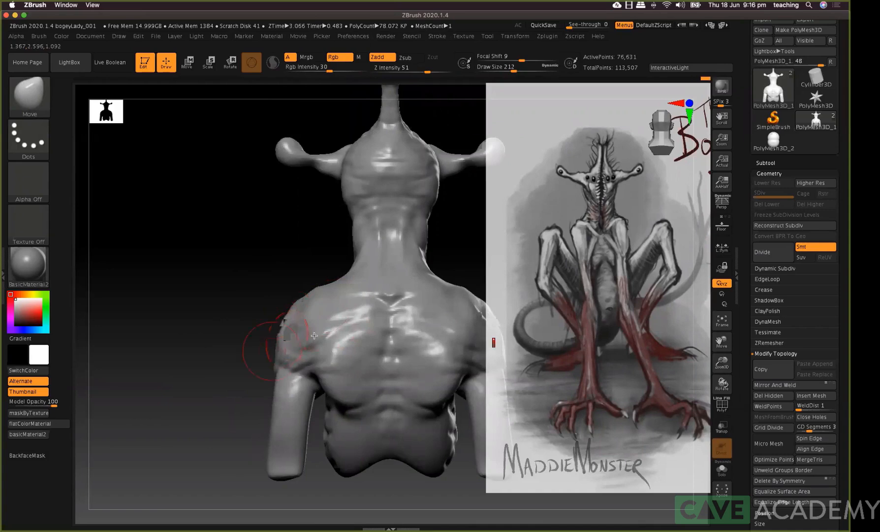
Reshape the shoulder and upper back contours with the Move brush, using draw sizes 262 and 187
right_click_drag(315, 335, 321, 329)
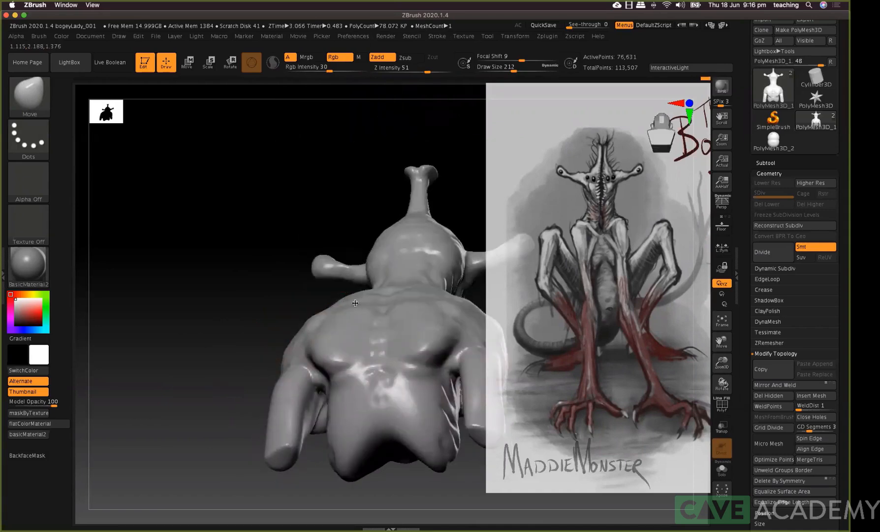
key("space")
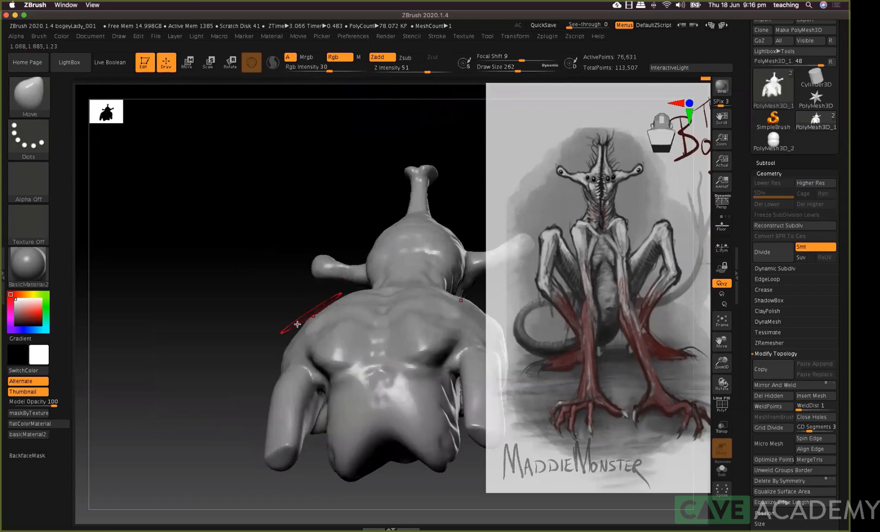
mouse_move(297, 324)
left_mouse_down()
mouse_move(375, 304)
mouse_move(366, 321)
left_mouse_up()
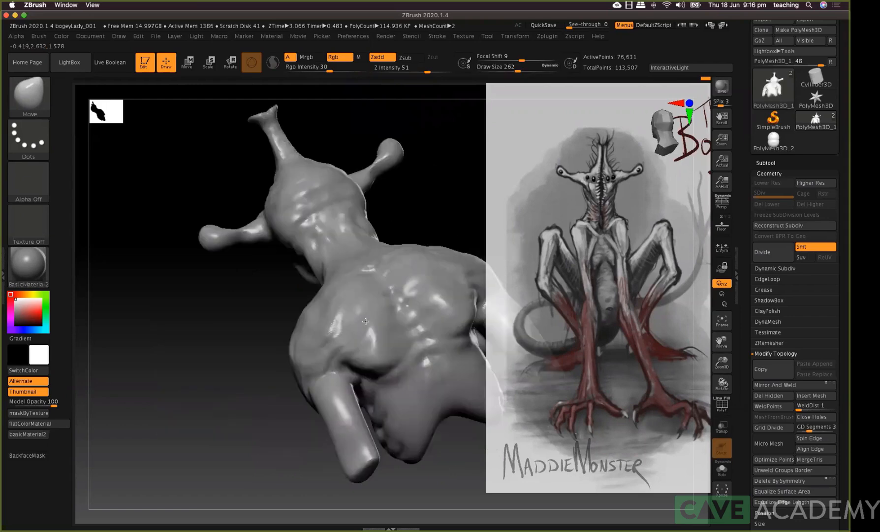
right_click_drag(356, 317, 367, 341)
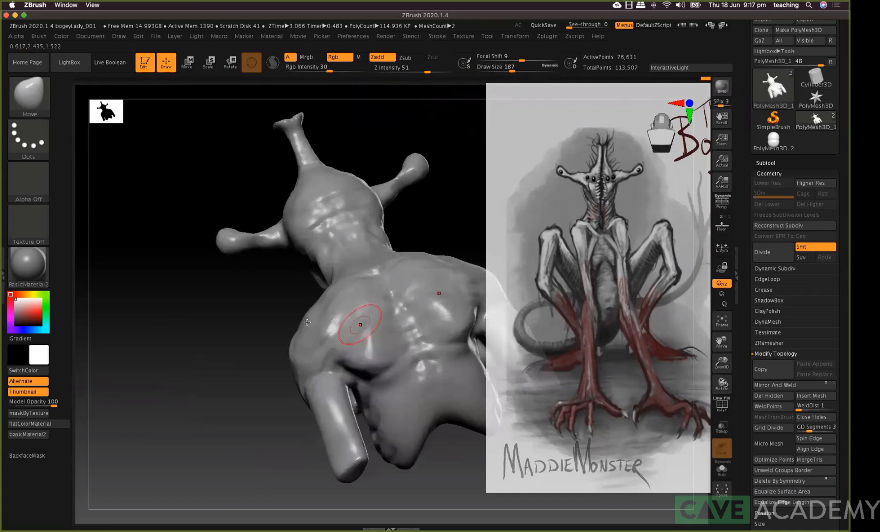
left_click_drag(286, 324, 254, 334, "shift")
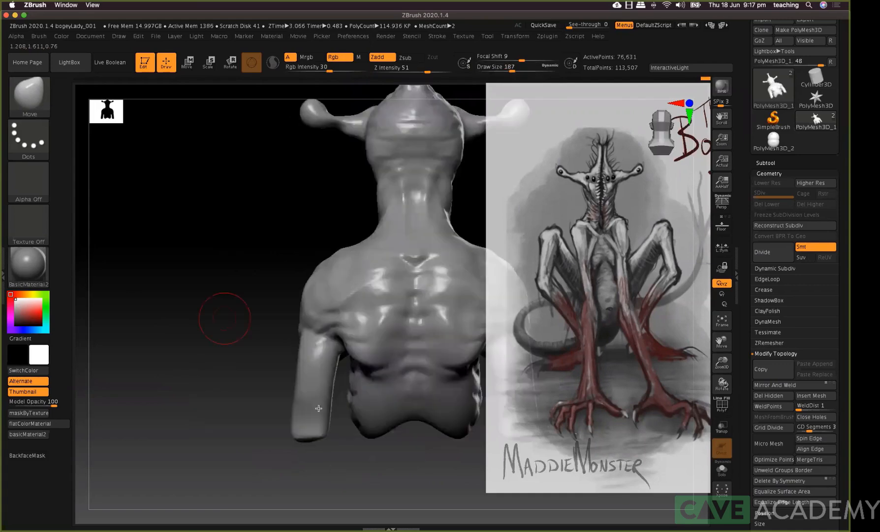
Raise rib-like horizontal skin folds across the lower back and flanks with the Standard brush at draw size 104
left_click_drag(353, 461, 294, 431, "alt")
key("b")
key("s")
key("t")
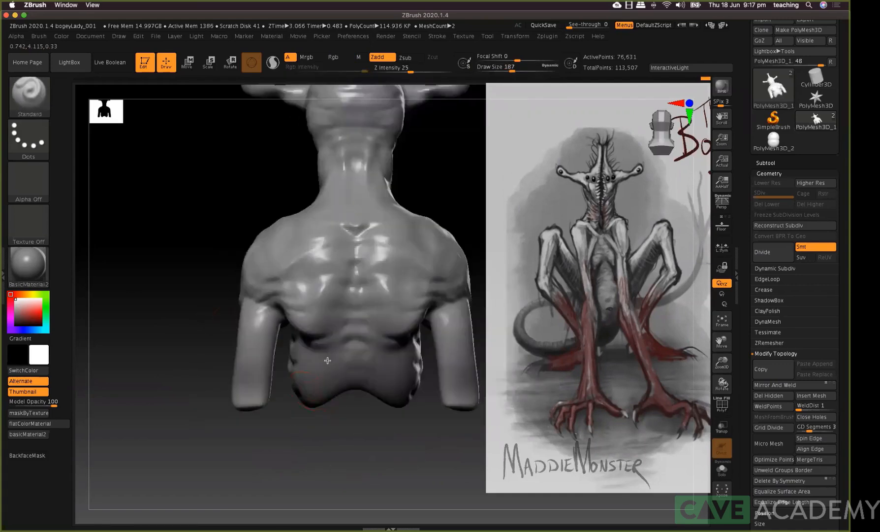
key("space")
mouse_move(278, 330)
left_mouse_down()
mouse_move(315, 330)
mouse_move(274, 332)
mouse_move(331, 370)
left_mouse_up()
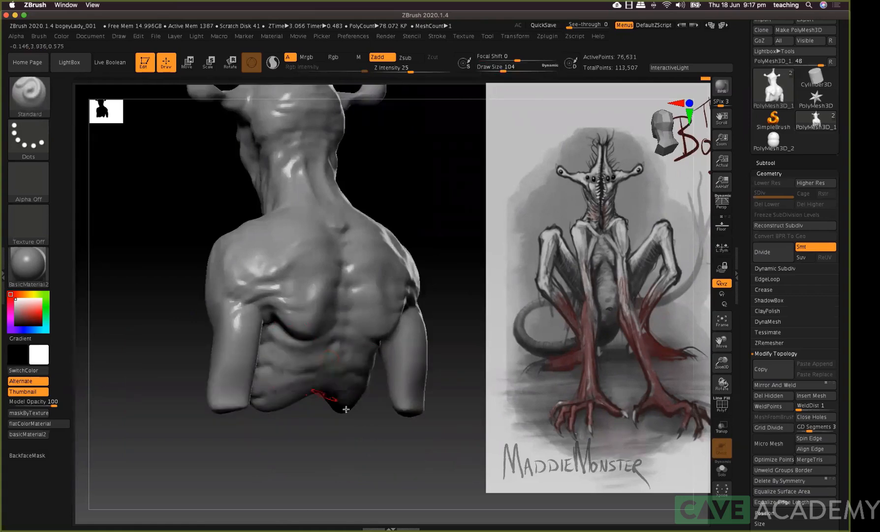
right_click_drag(354, 393, 382, 397)
right_click_drag(274, 395, 313, 369)
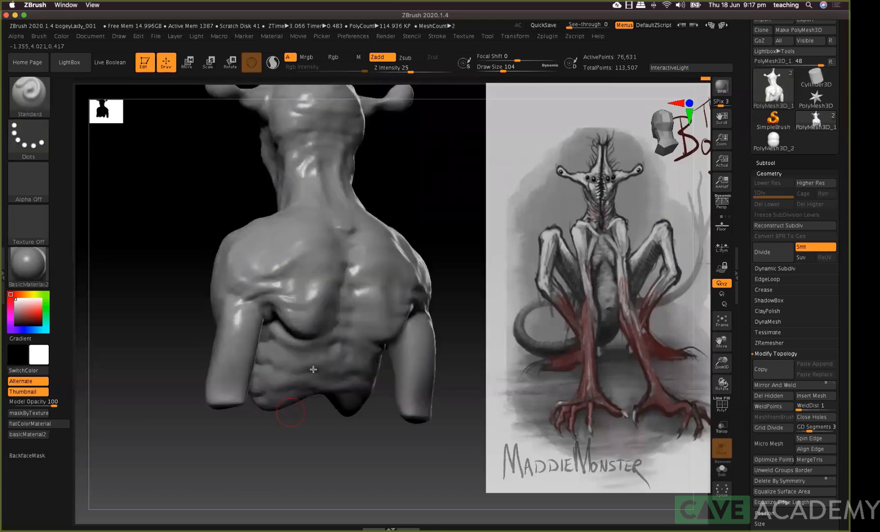
left_click_drag(291, 354, 316, 350)
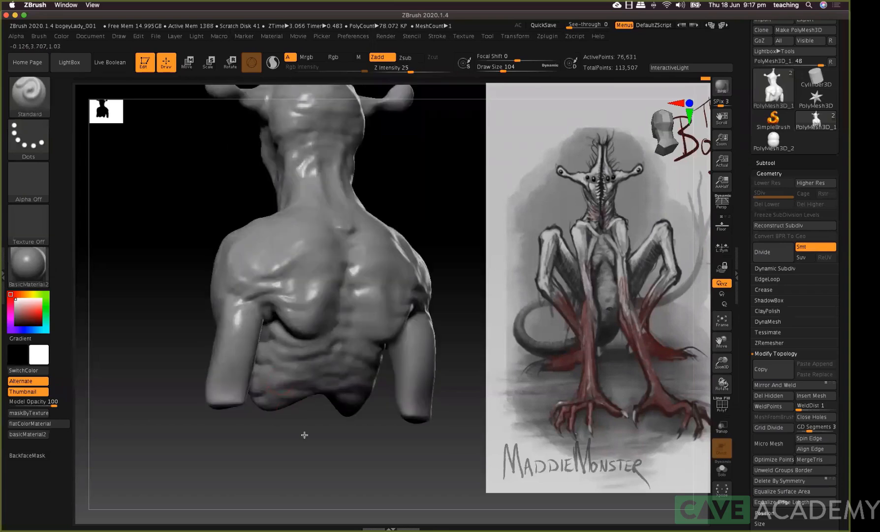
left_click_drag(304, 435, 337, 339)
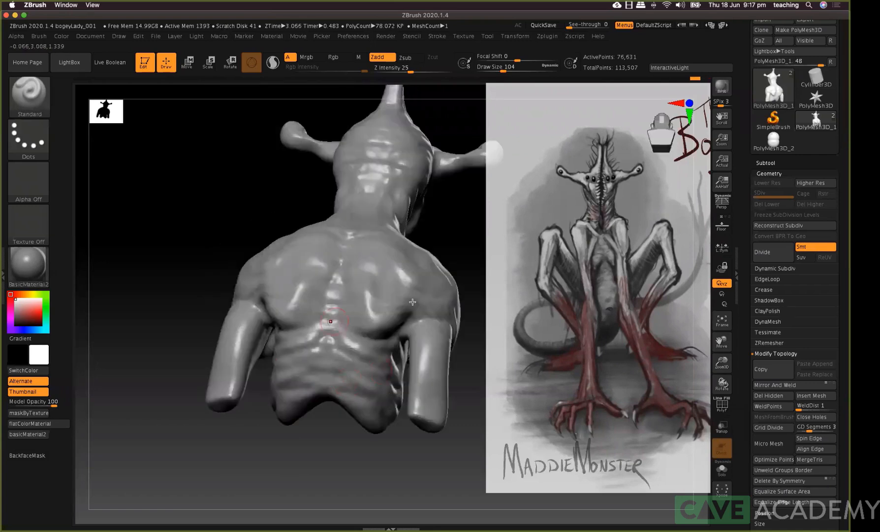
Choose the ClayTubes brush at draw size 136 and isolate both arms by hiding the head and torso
right_click_drag(412, 301, 421, 338)
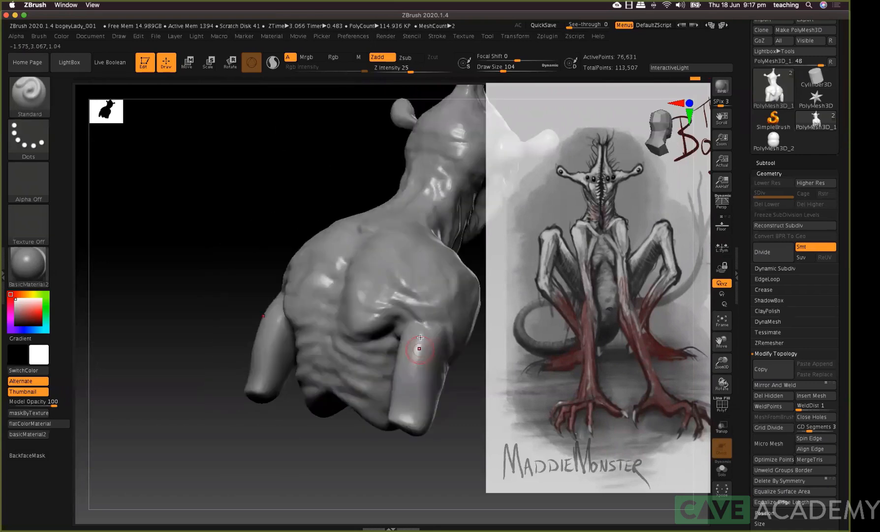
key("b")
key("c")
key("t")
key("space")
left_click_drag(245, 387, 187, 328, "alt")
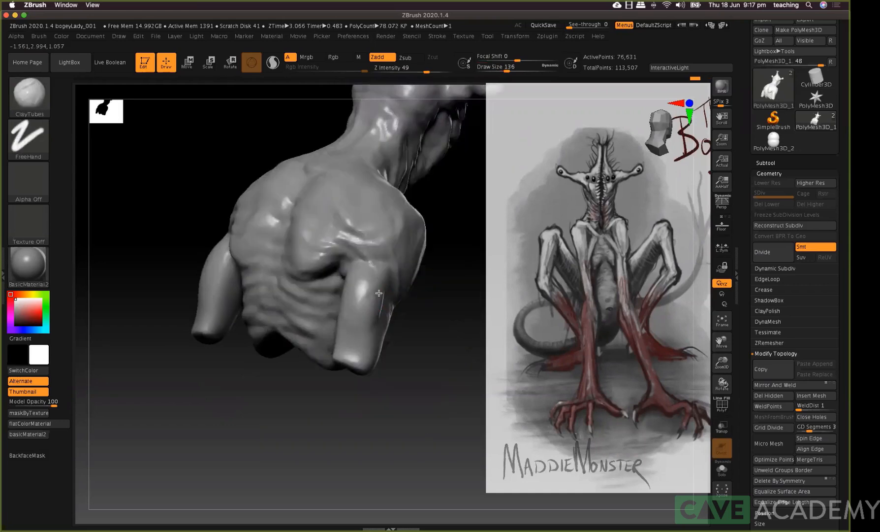
left_click_drag(270, 349, 298, 369)
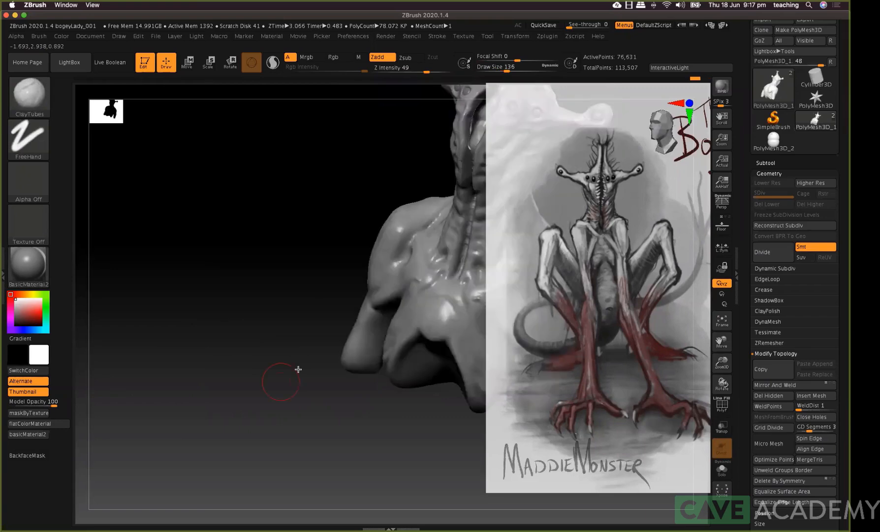
left_click_drag(195, 425, 195, 424, "shift")
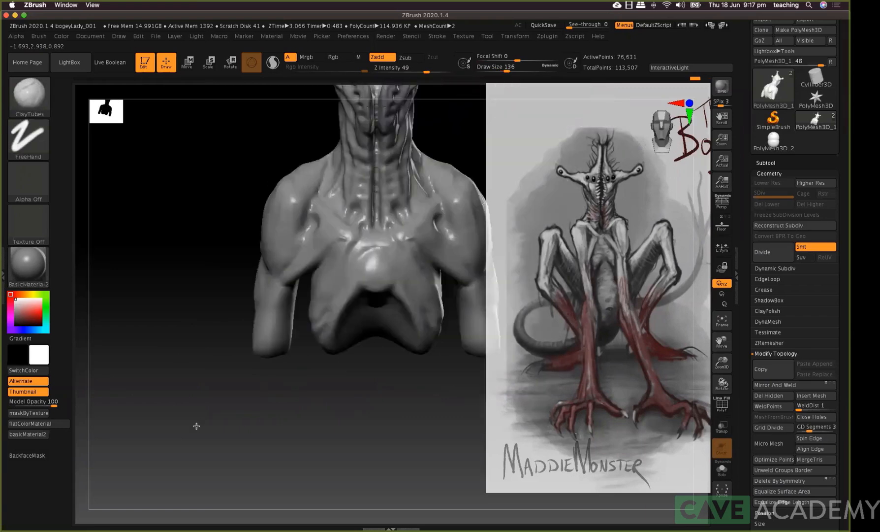
key("ctrl+shift")
left_click_drag(308, 111, 225, 167, "ctrl+shift")
Build up and smooth lengthwise muscle ridges on the inner upper arm with the ClayTubes brush, using draw sizes 136 and 80
mouse_move(368, 268)
left_mouse_down()
mouse_move(257, 334)
mouse_move(289, 276)
left_mouse_up()
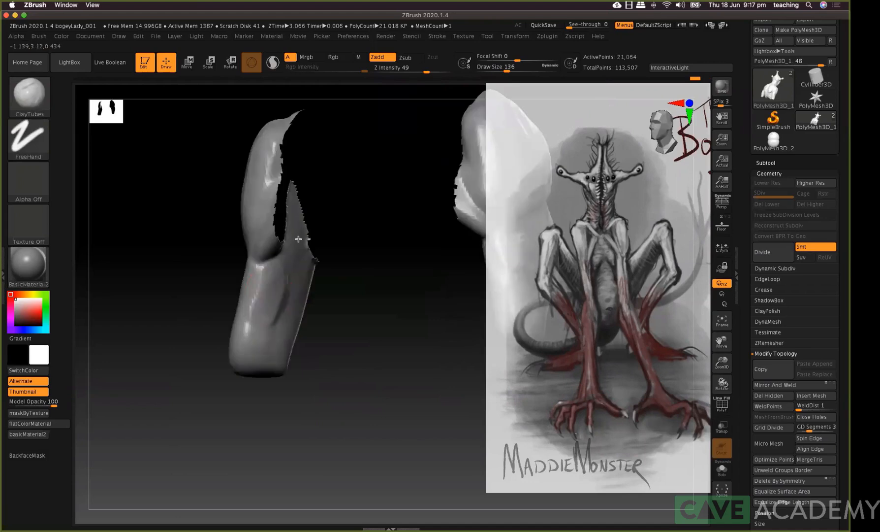
key("ctrl+z")
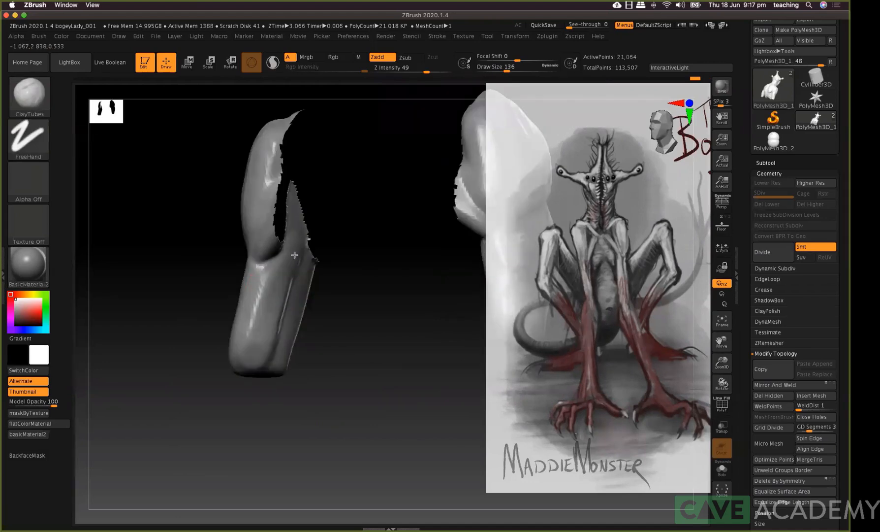
key("ctrl+shift+z")
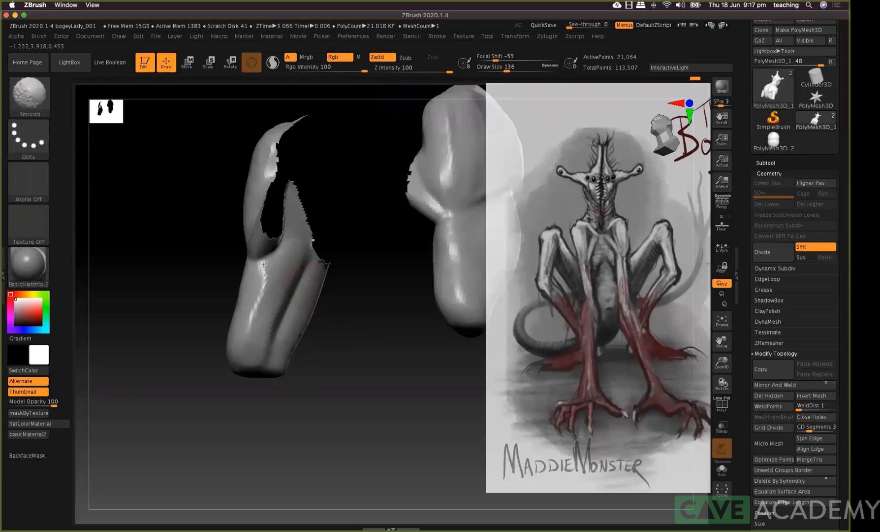
key("space")
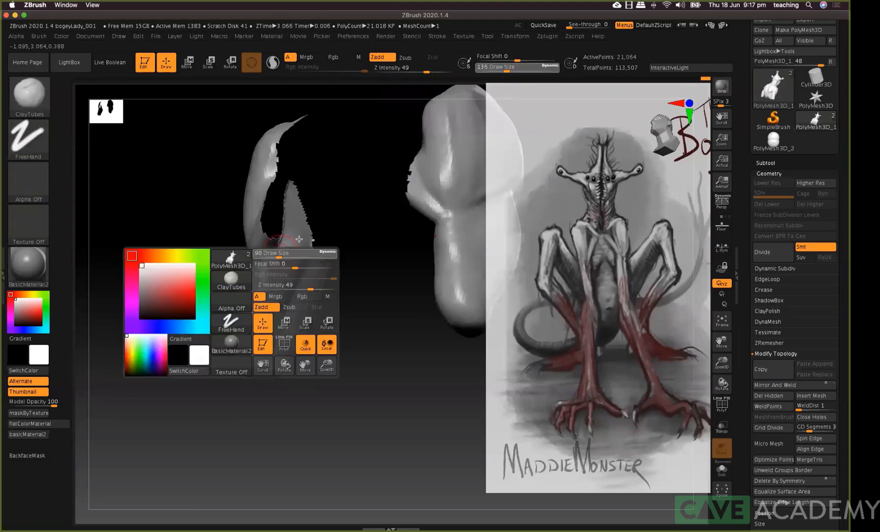
left_click_drag(280, 253, 261, 315)
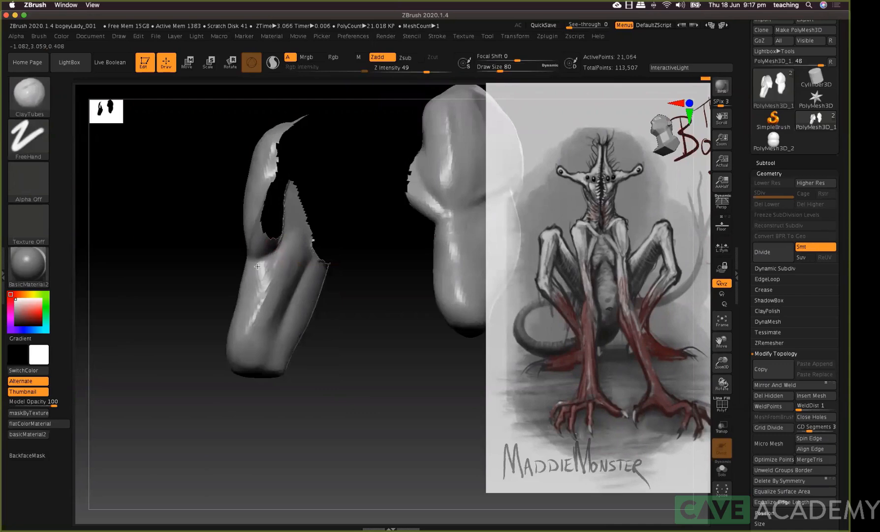
right_click_drag(296, 319, 314, 278)
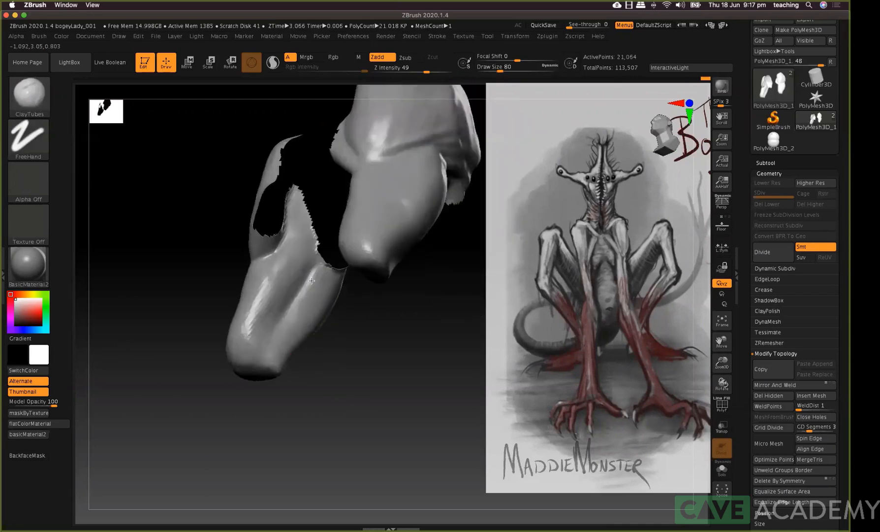
left_click_drag(317, 275, 283, 328)
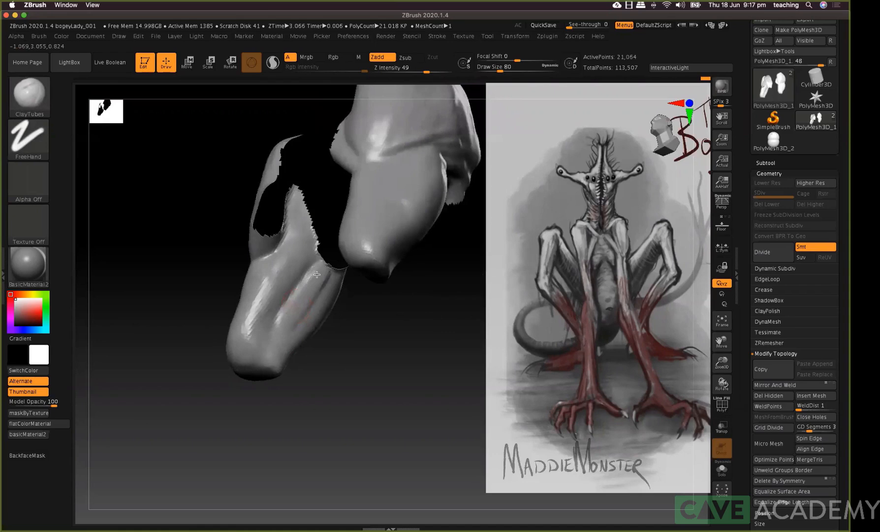
left_click_drag(306, 281, 273, 335)
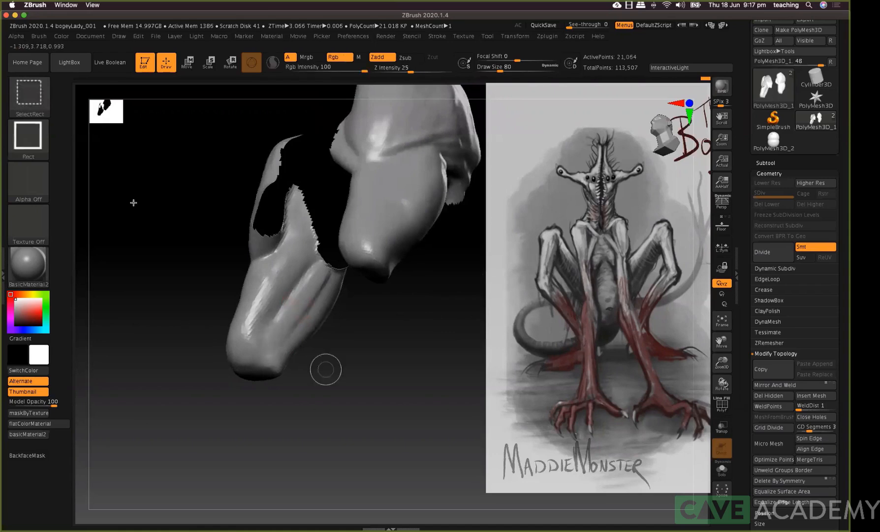
Unhide the whole bust and carve a crease at the top of the upper arm with the DamStandard brush at draw size 80
left_click(161, 286, "ctrl+shift")
mouse_move(152, 272)
left_mouse_down()
mouse_move(347, 256)
mouse_move(334, 275)
left_mouse_up()
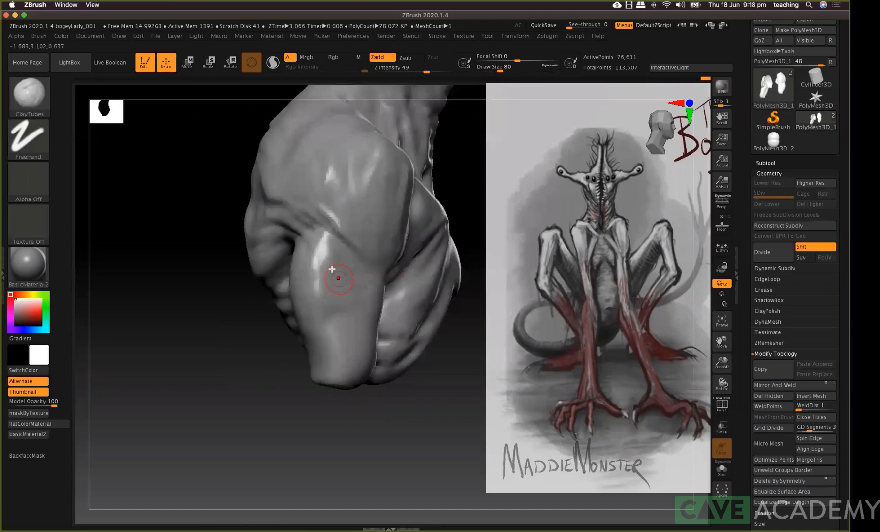
key("b")
key("d")
key("s")
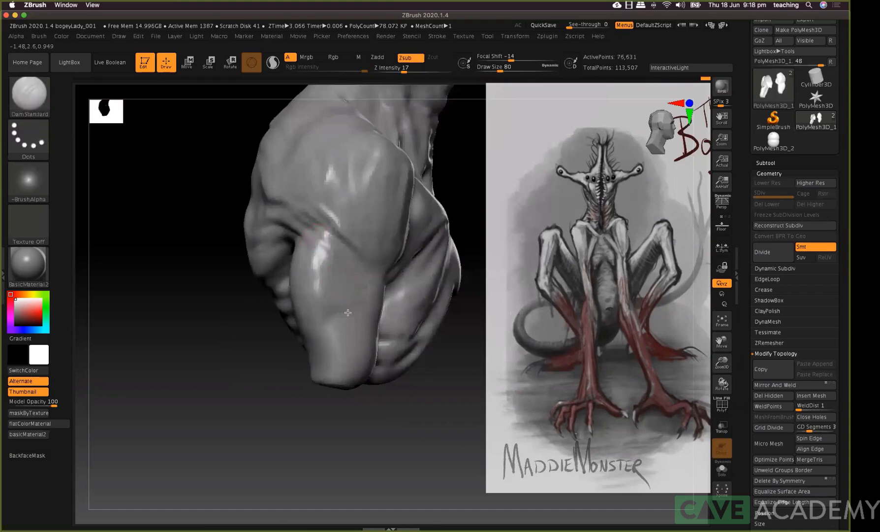
left_click_drag(319, 238, 329, 259)
Reshape the upper arm and outer shoulder from behind with the Move brush at draw size 207
left_click_drag(318, 417, 309, 279)
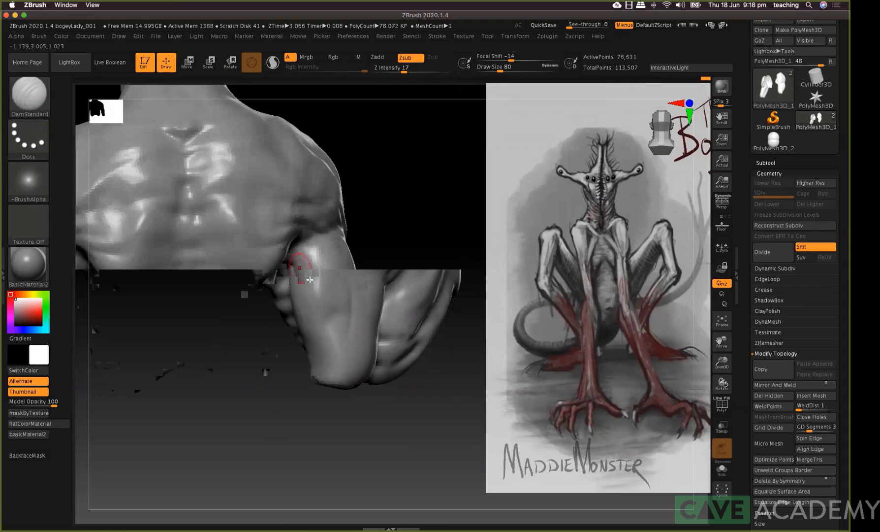
key("b")
key("m")
key("v")
key("space")
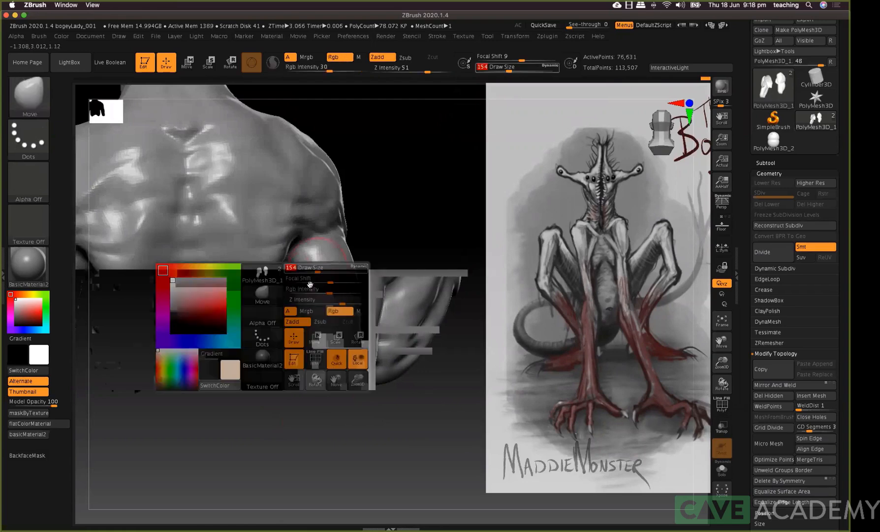
left_click_drag(318, 269, 312, 326)
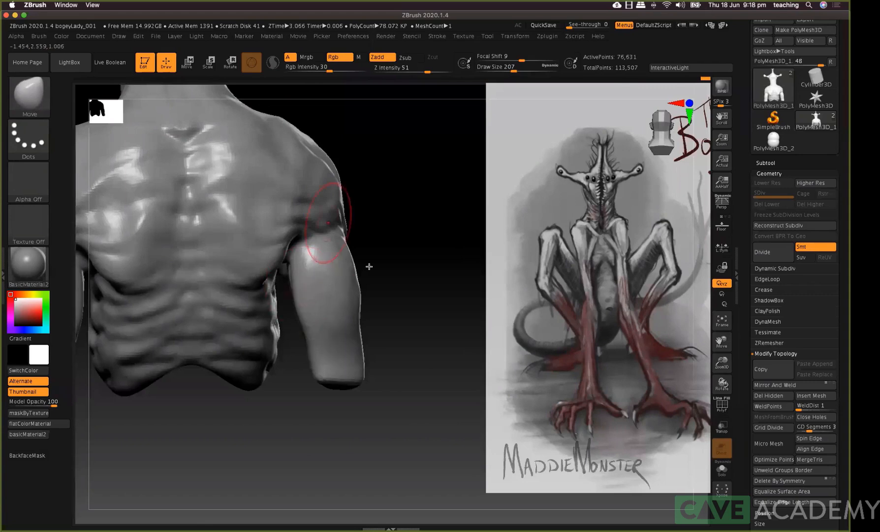
Mask the upper arm and outer shoulder, and adjust the side of the ribcage with the Move brush at draw size 305
key("ctrl")
mouse_move(315, 278)
left_mouse_down("ctrl")
mouse_move(315, 386)
mouse_move(288, 437)
mouse_move(317, 264)
left_mouse_up("ctrl")
left_click(309, 273, "ctrl")
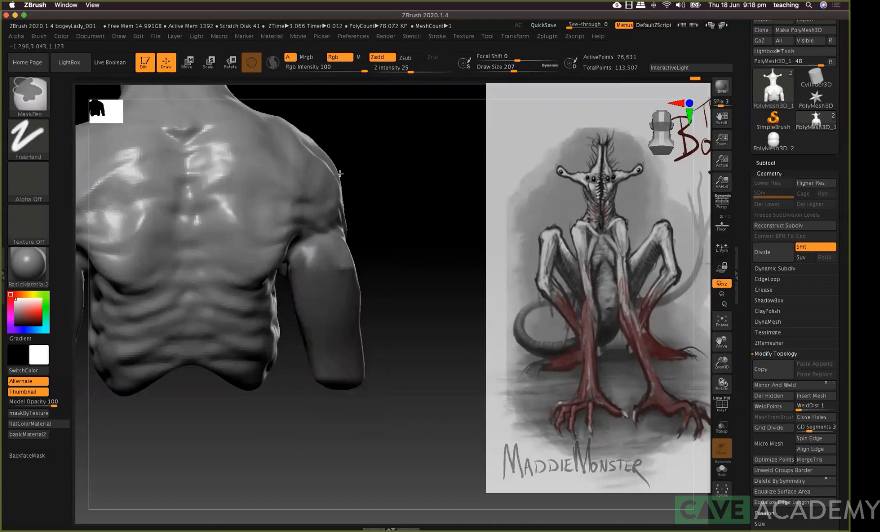
mouse_move(339, 174)
left_mouse_down("ctrl")
mouse_move(324, 155)
mouse_move(329, 222)
left_mouse_up("ctrl")
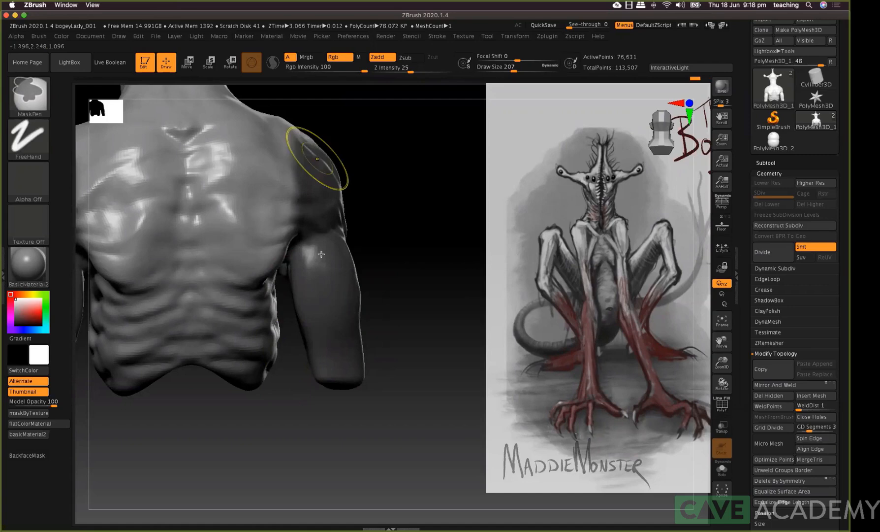
left_click_drag(276, 296, 268, 297)
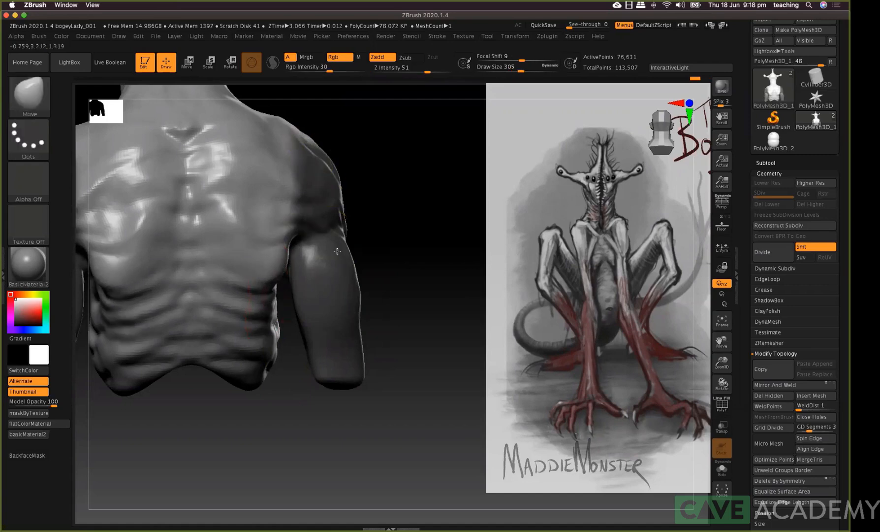
Soften the mask around the outer shoulder and rear armpit
key("ctrl")
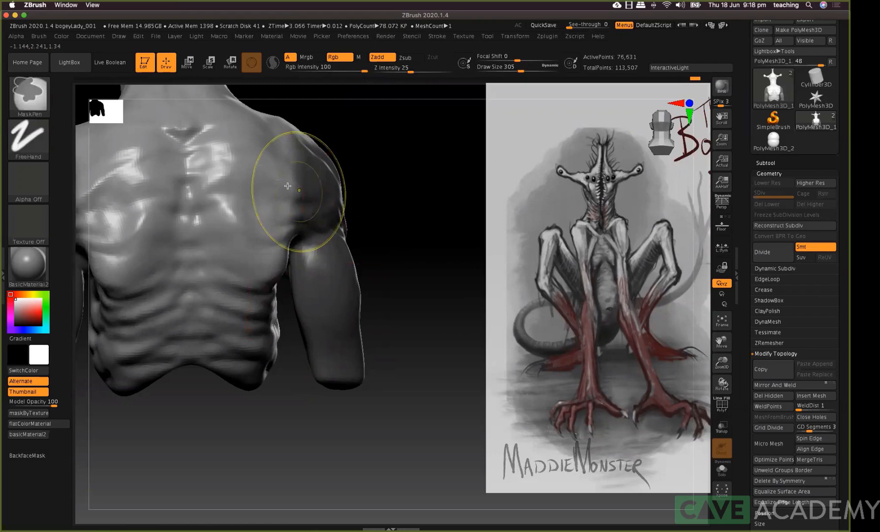
left_click(268, 214, "ctrl")
left_click(270, 239, "ctrl")
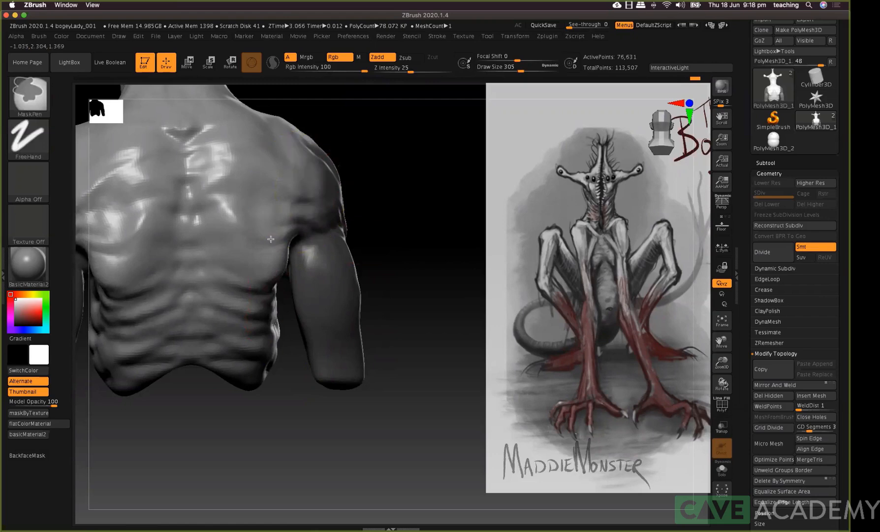
left_click(316, 209, "ctrl")
left_click(308, 242, "ctrl")
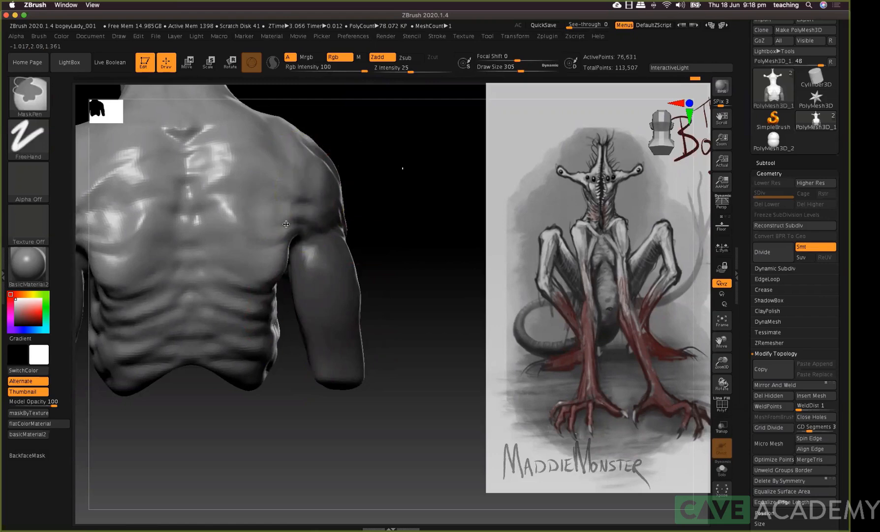
Clear the mask and reshape the rear armpit crease with the Move brush at draw size 228
left_click_drag(403, 168, 404, 170, "ctrl")
left_click_drag(302, 240, 306, 213)
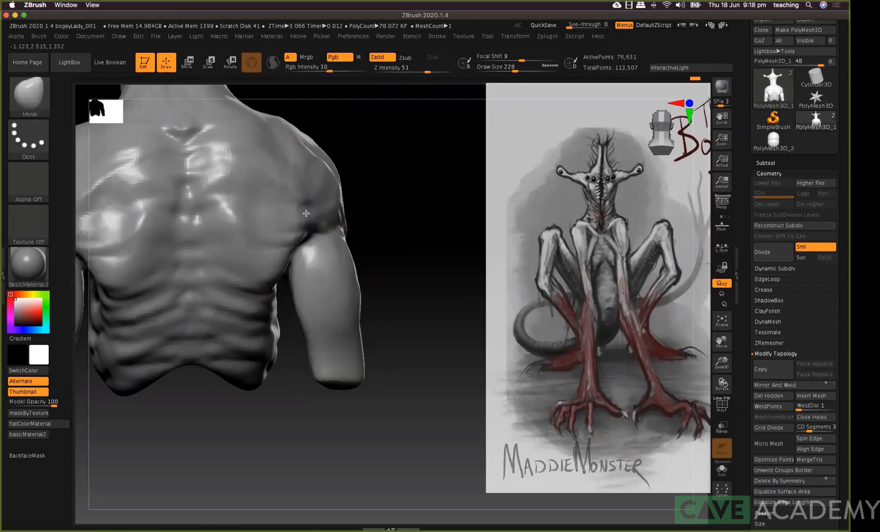
key("super+z")
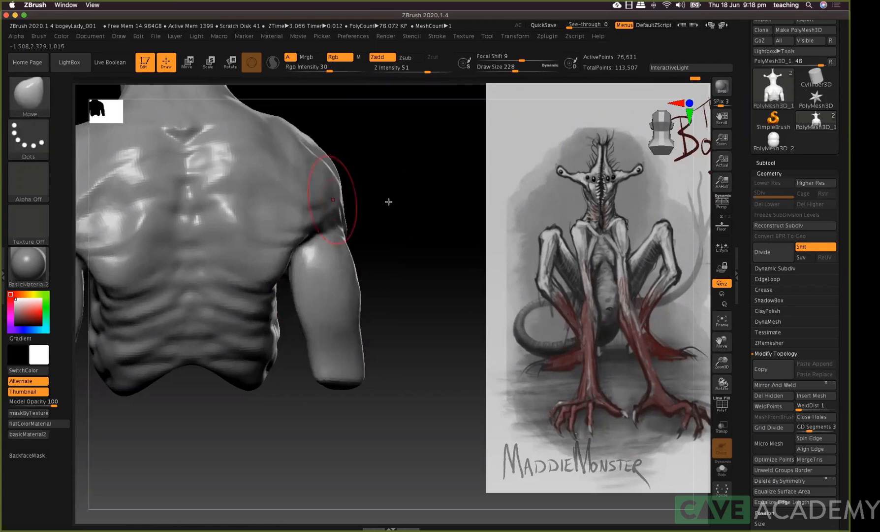
Carve the folds along the cheek and side of the neck with the DamStandard brush at draw size 54
left_click_drag(370, 204, 296, 276)
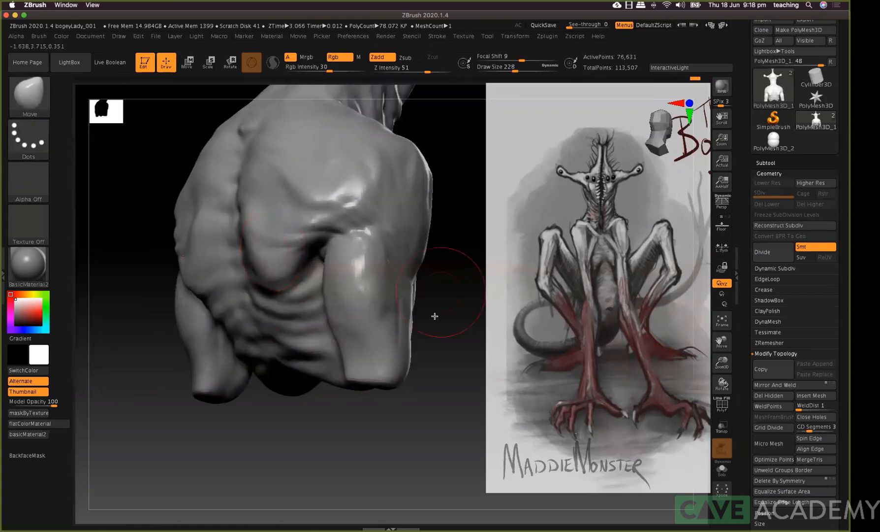
mouse_move(435, 205)
left_mouse_down("alt")
mouse_move(322, 377)
mouse_move(161, 197)
left_mouse_up("alt")
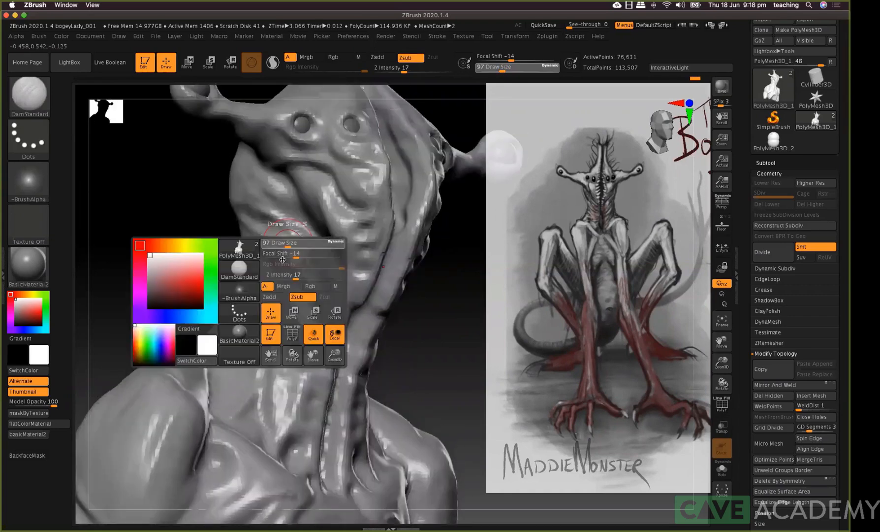
key("space")
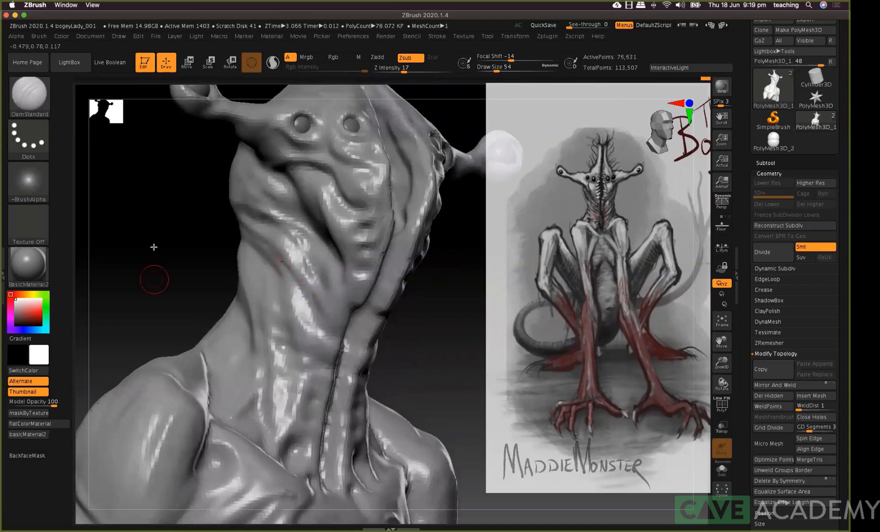
mouse_move(166, 254)
left_mouse_down()
mouse_move(192, 213)
mouse_move(421, 293)
mouse_move(430, 258)
mouse_move(363, 156)
mouse_move(387, 166)
mouse_move(382, 160)
left_mouse_up()
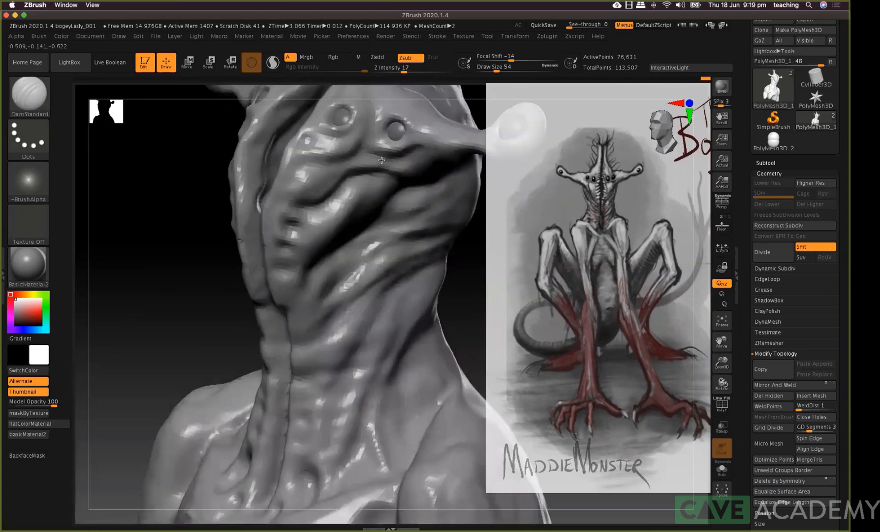
left_click_drag(109, 336, 100, 305, "alt")
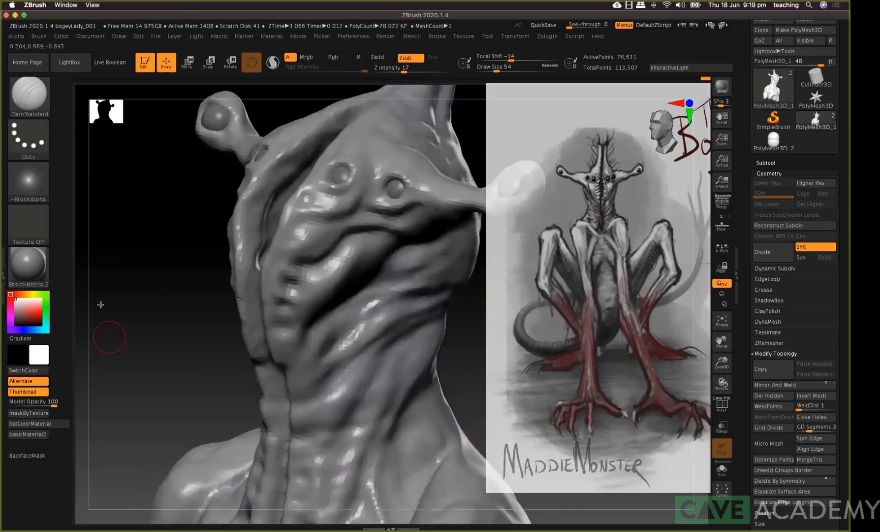
left_click_drag(157, 371, 121, 304, "alt")
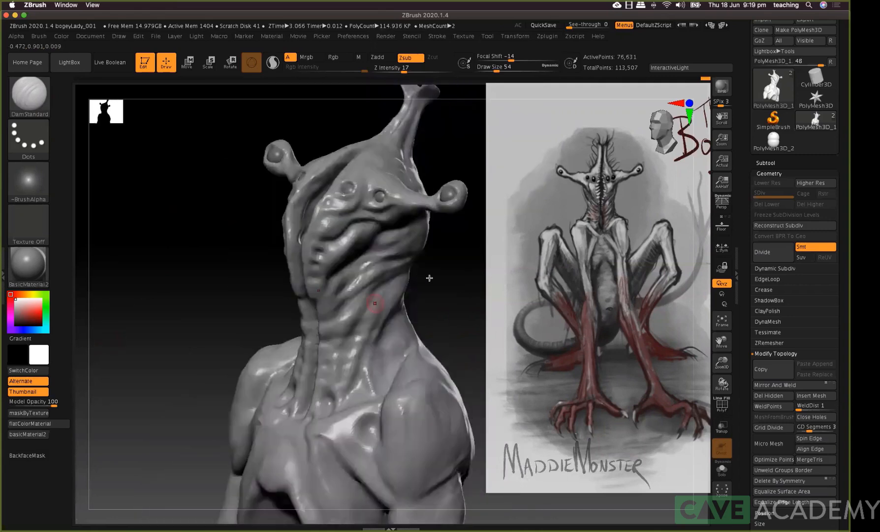
left_click_drag(429, 278, 416, 291)
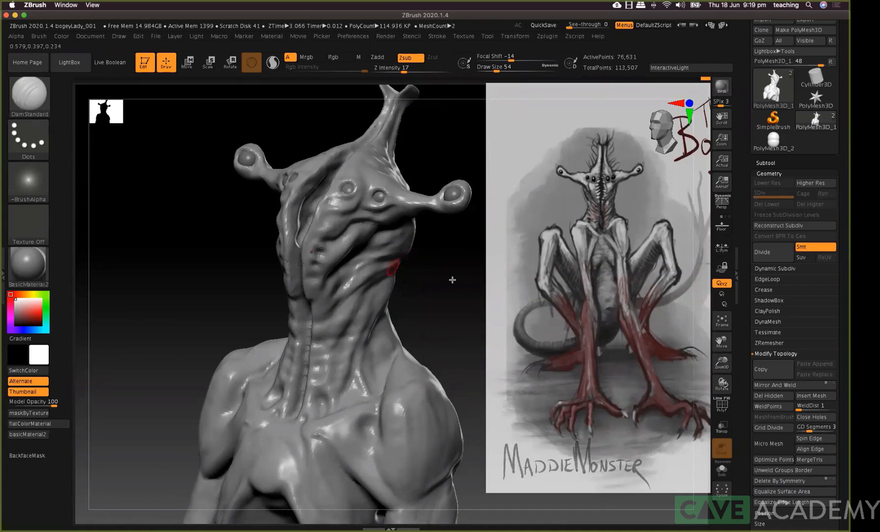
Reshape the lower face and chin in profile with the Move brush, and set the draw size to 132
left_click_drag(438, 279, 207, 359)
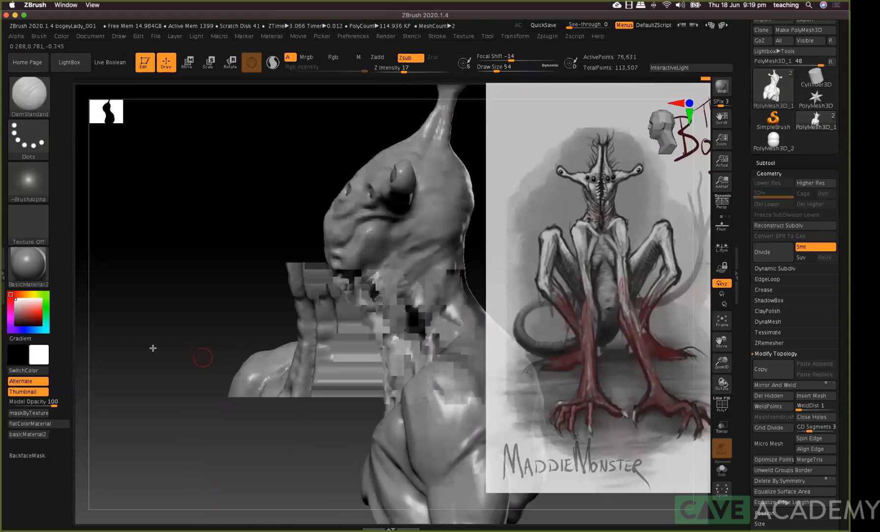
left_click_drag(153, 349, 304, 252)
key("b")
key("m")
key("v")
key("space")
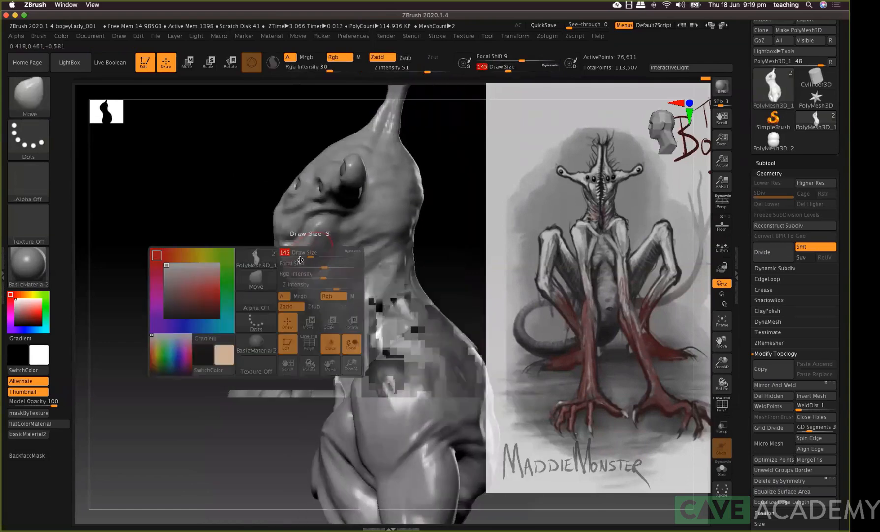
mouse_move(288, 263)
left_mouse_down()
mouse_move(297, 263)
mouse_move(290, 274)
mouse_move(297, 312)
mouse_move(282, 267)
left_mouse_up()
key("space")
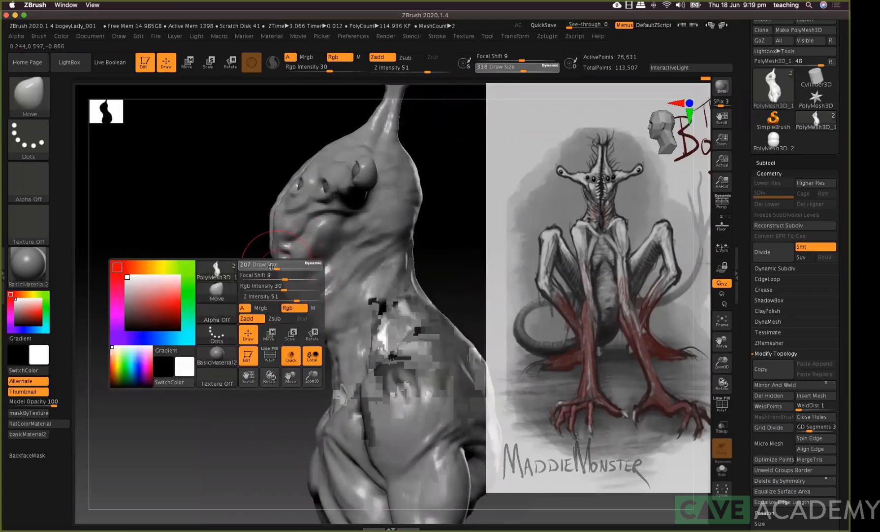
Mask the cheek and lower face below the eyes, and invert the mask to isolate that area
key("ctrl")
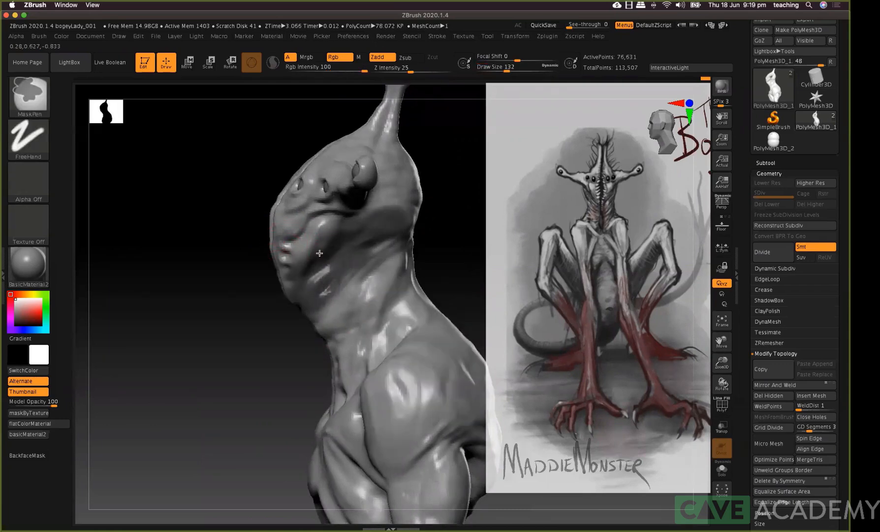
mouse_move(319, 253)
left_mouse_down("ctrl")
mouse_move(292, 234)
mouse_move(322, 218)
mouse_move(314, 279)
left_mouse_up("ctrl")
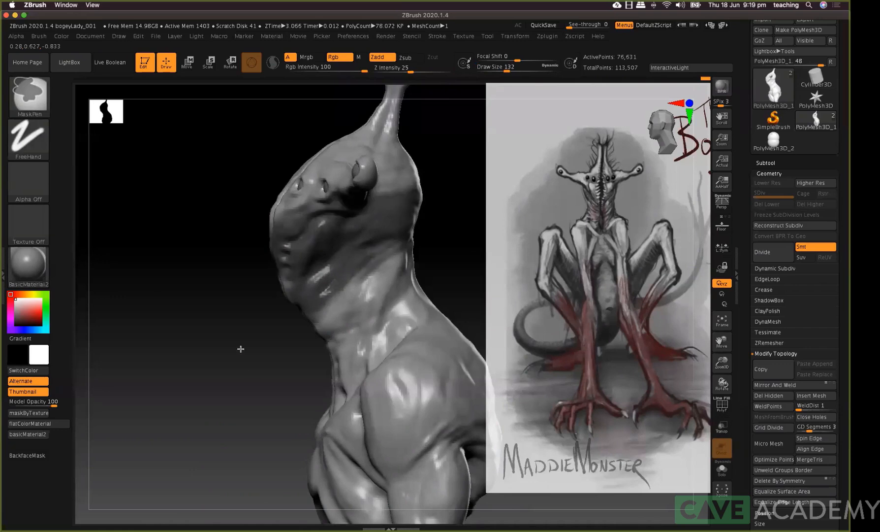
key("b")
key("m")
key("v")
left_click(240, 350, "ctrl")
key("ctrl")
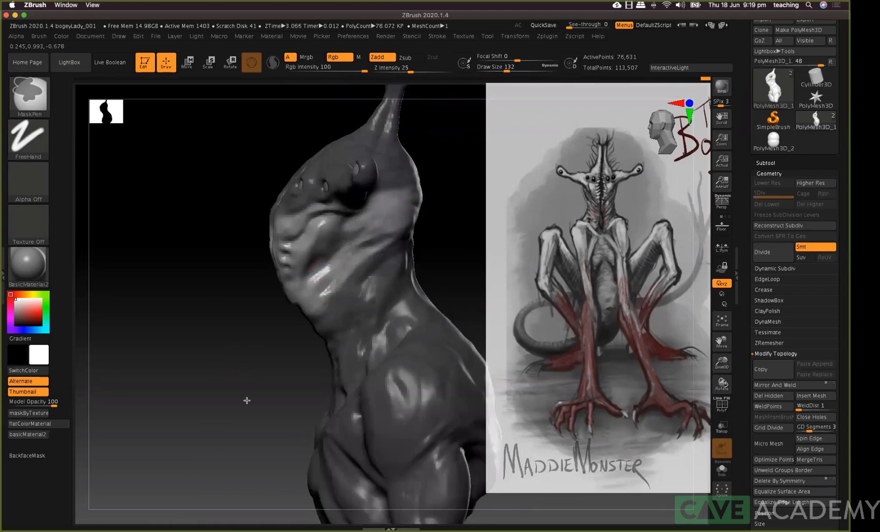
Adjust the unmasked jaw and cheek folds with the Move brush at draw size 83
right_click_drag(248, 401, 249, 378, "ctrl")
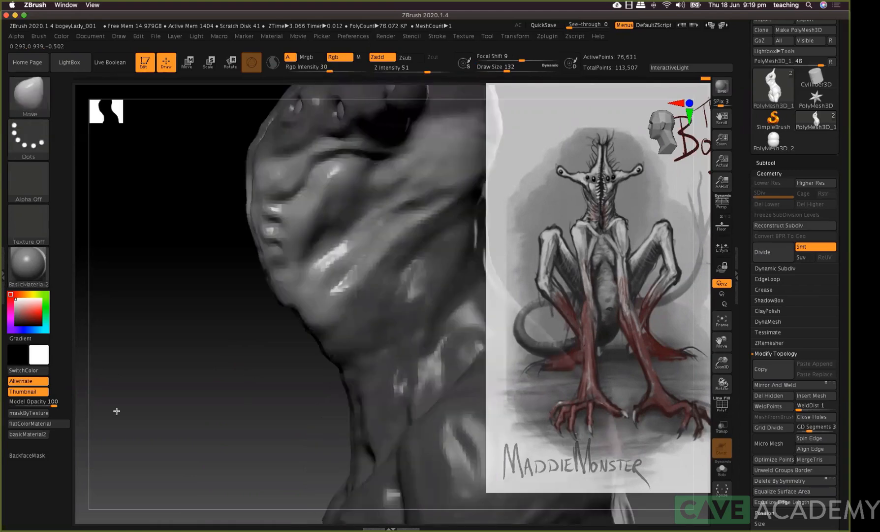
left_click_drag(116, 410, 282, 304)
key("space")
key("ctrl")
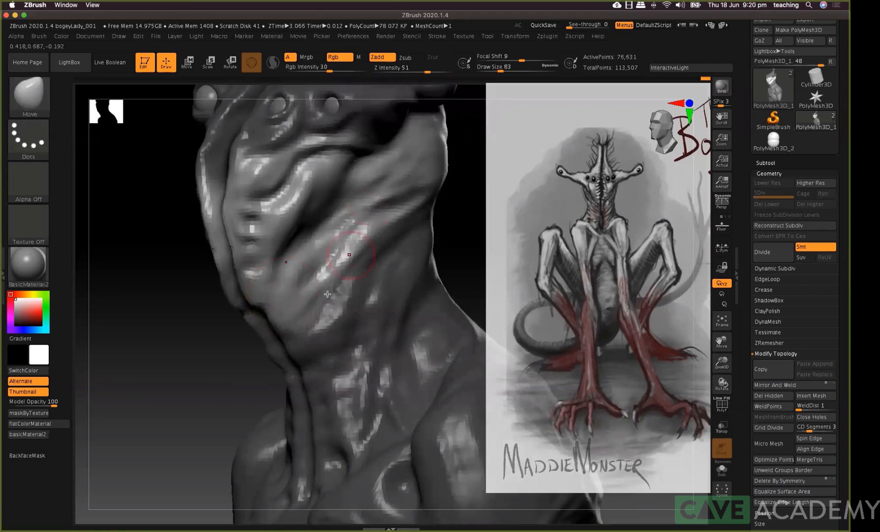
Build up the diagonal folds behind the jaw with the Standard brush at draw size 83
key("b")
key("s")
key("t")
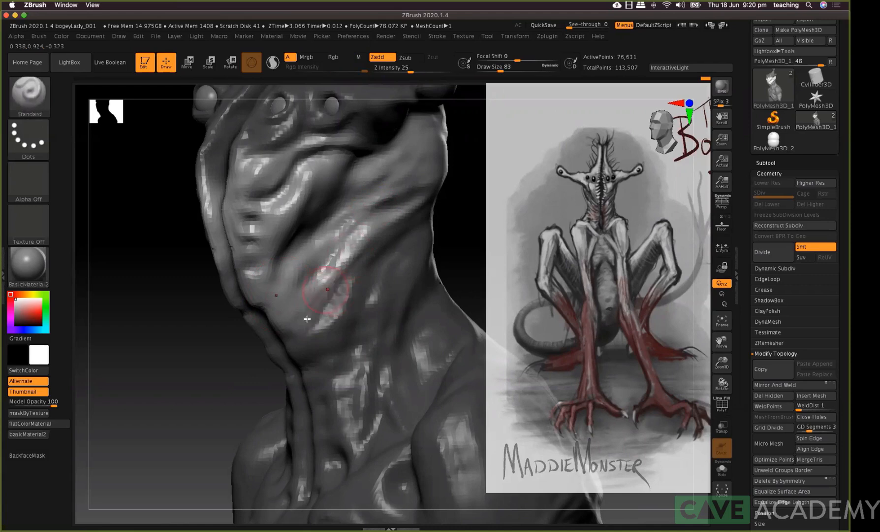
left_click_drag(307, 319, 344, 261)
left_click_drag(315, 298, 342, 265)
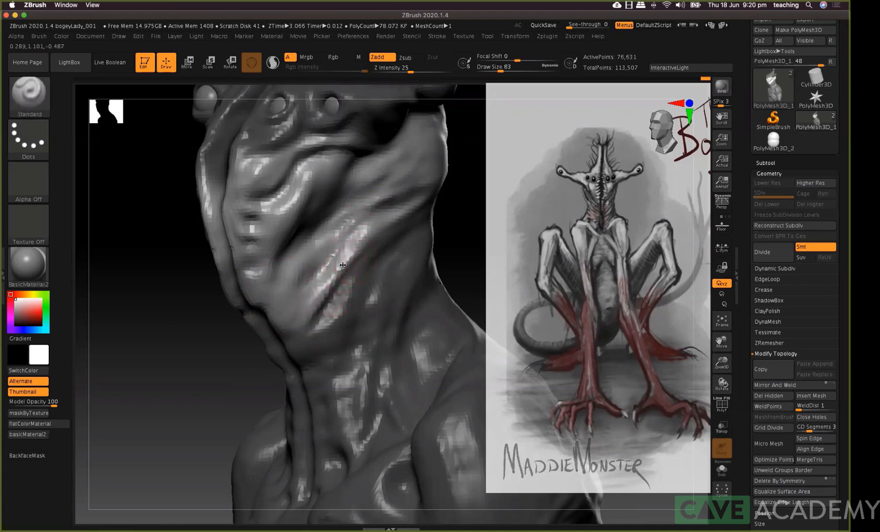
Clear the mask and refine the shape of the folds on the side of the neck with the Move brush
key("b")
key("m")
key("v")
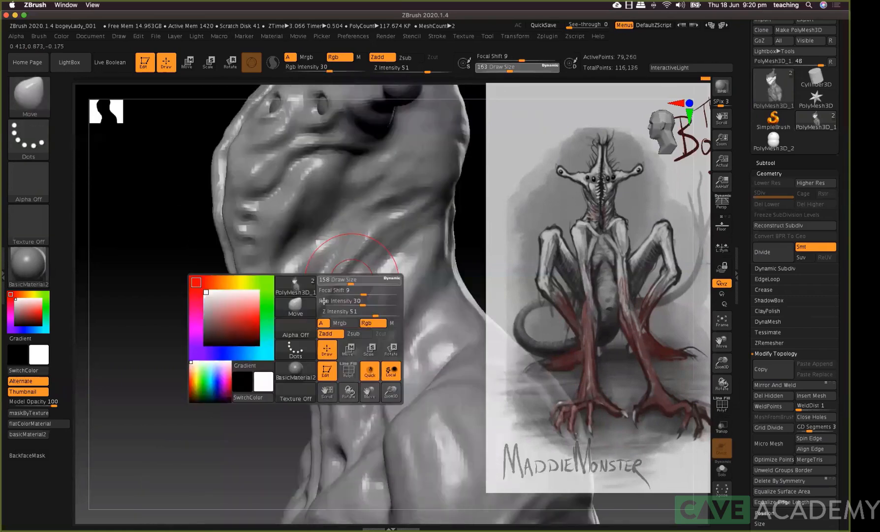
left_click_drag(345, 295, 316, 297)
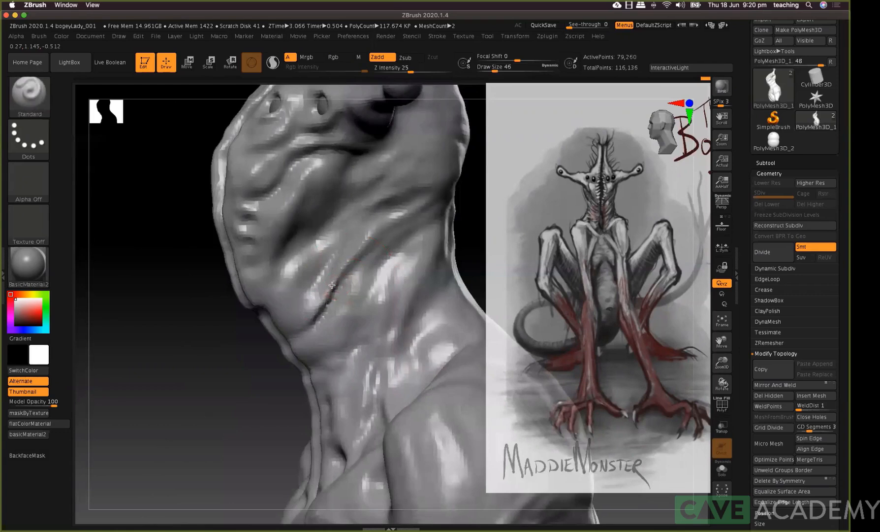
Deepen and define the diagonal neck creases with the Standard brush at draw size 44
left_click_drag(399, 236, 424, 224)
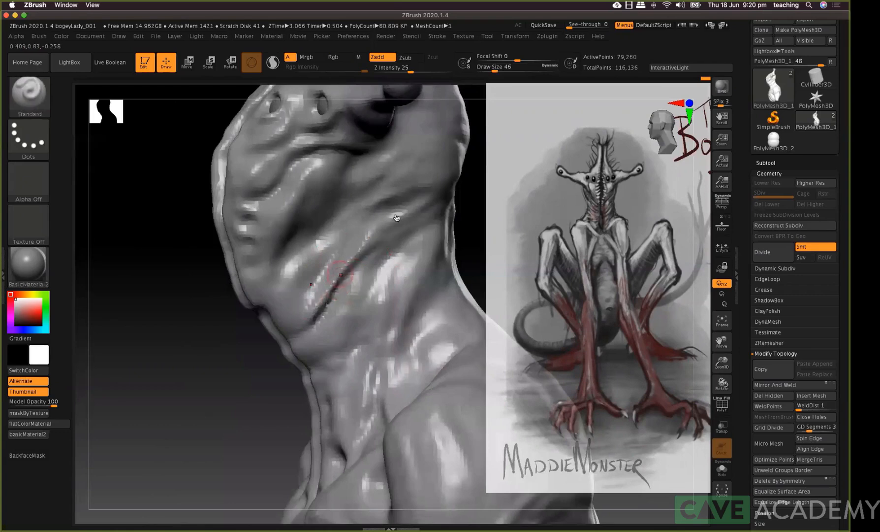
key("space")
left_click_drag(383, 238, 376, 239)
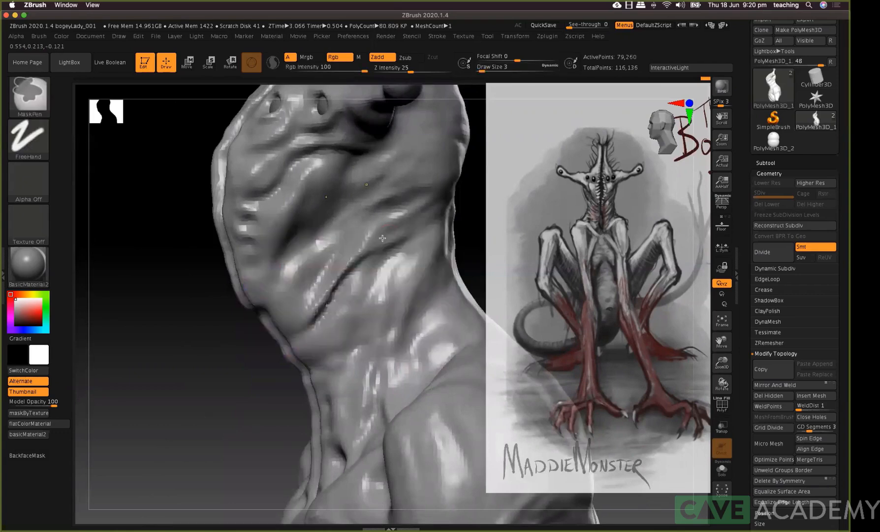
key("space")
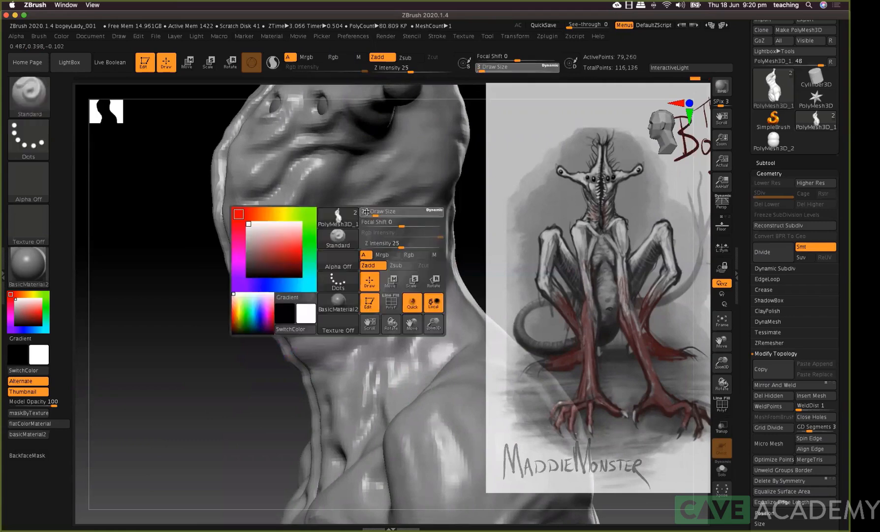
key("ctrl")
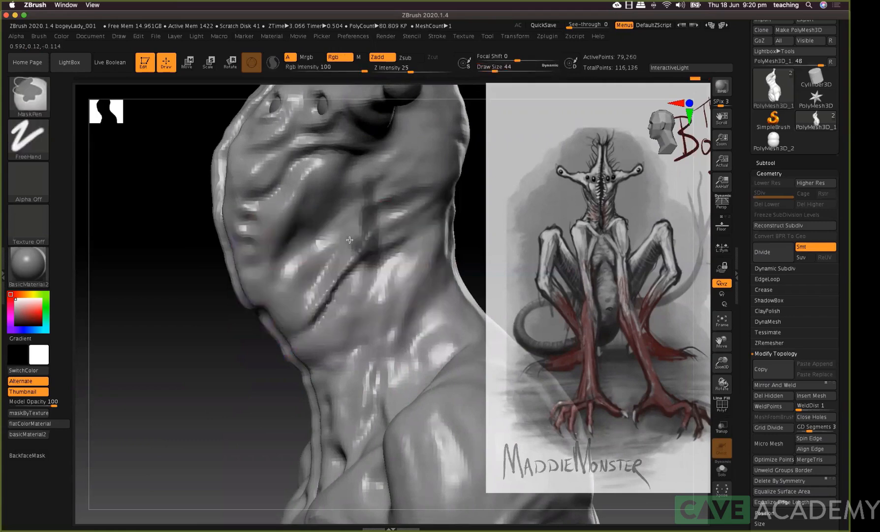
left_click_drag(309, 290, 367, 223)
key("ctrl")
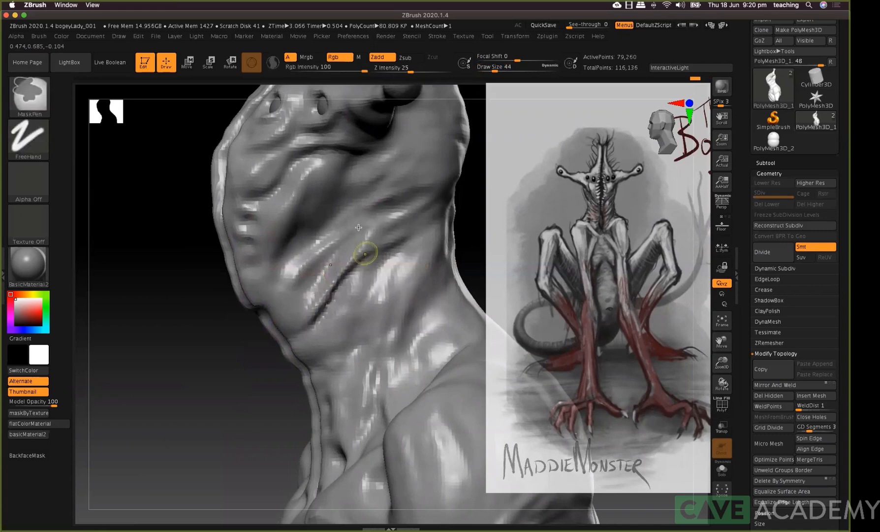
Adjust the Standard brush's depth settings
left_click(40, 37)
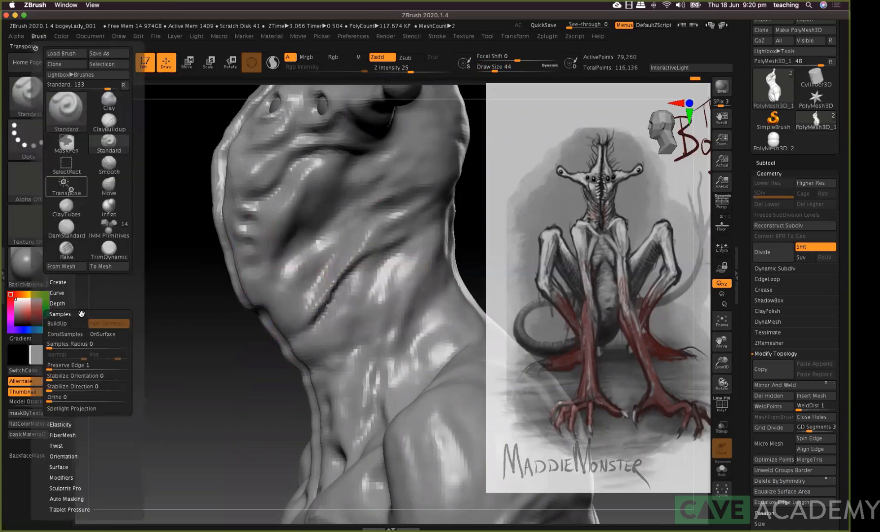
left_click(57, 303)
left_click_drag(101, 383, 83, 384)
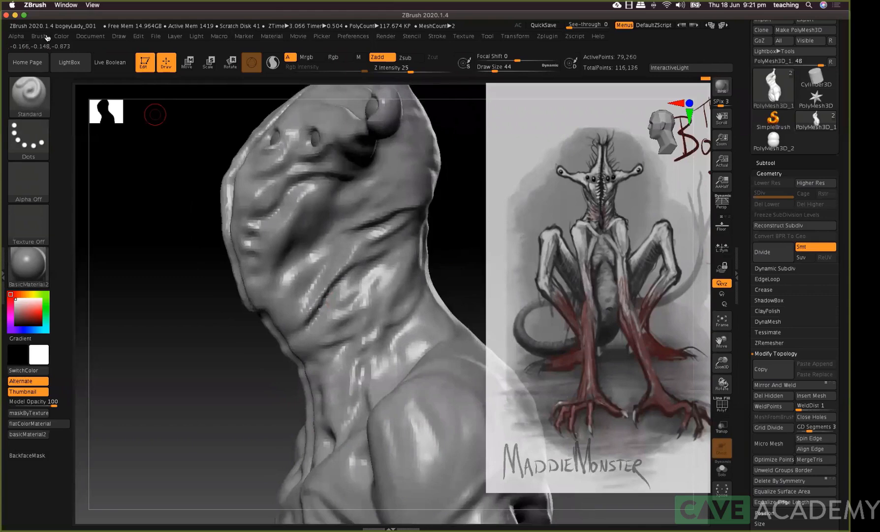
left_click(45, 36)
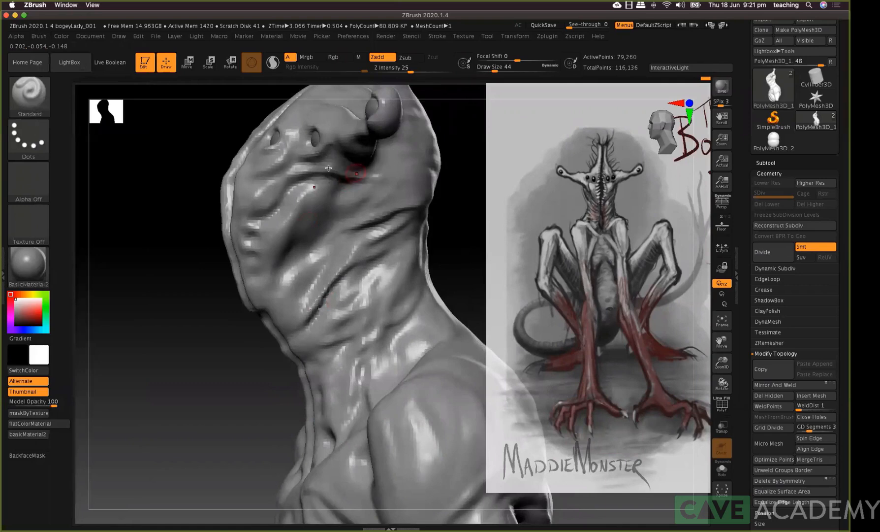
Mask the crease beneath the eye stalk and invert the mask to isolate it
key("ctrl")
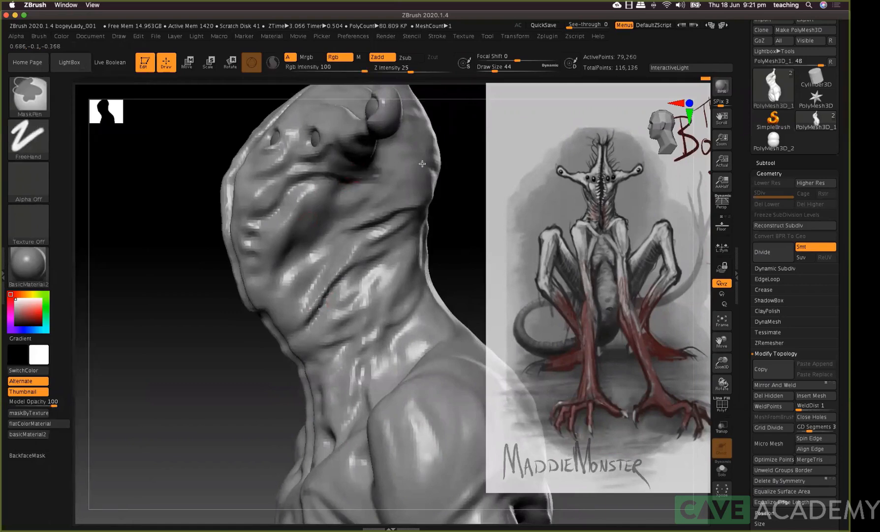
key("ctrl+a")
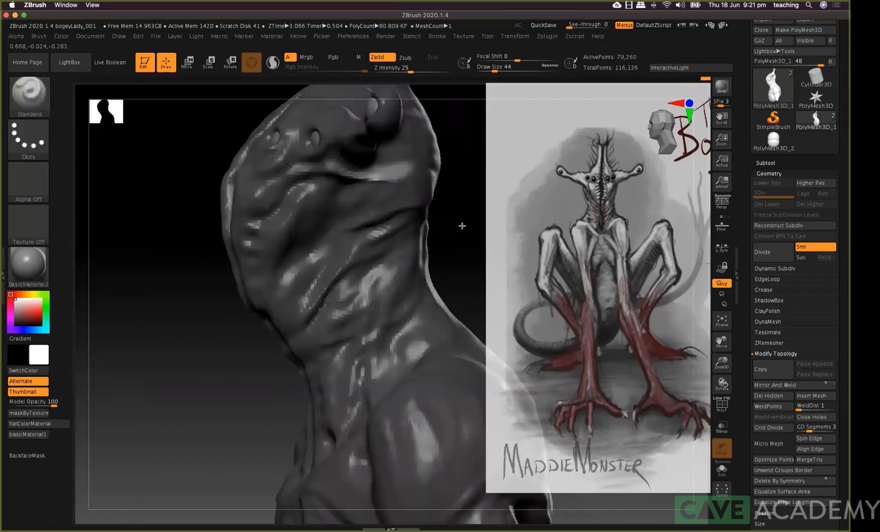
key("ctrl+i")
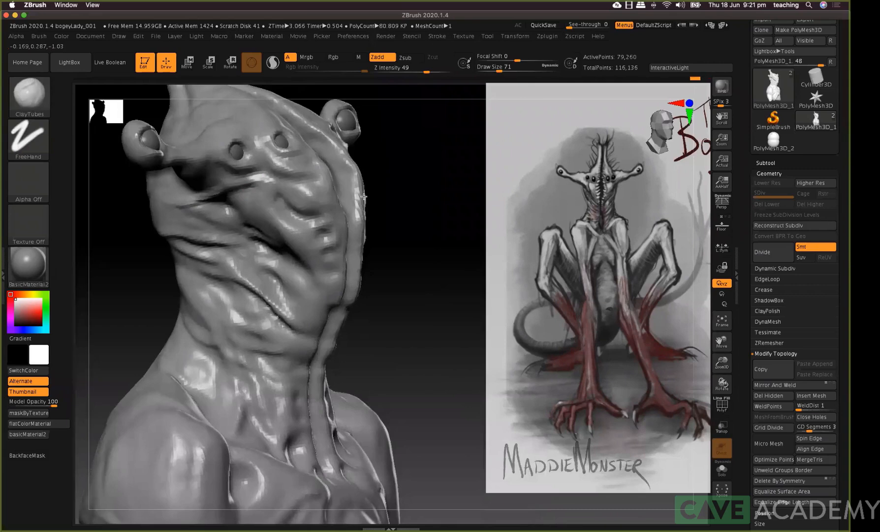
Sculpt the facial folds beneath the small eyes with the ClayTubes and Standard brushes at draw size 46
left_click_drag(364, 197, 348, 185)
key("bracketleft")
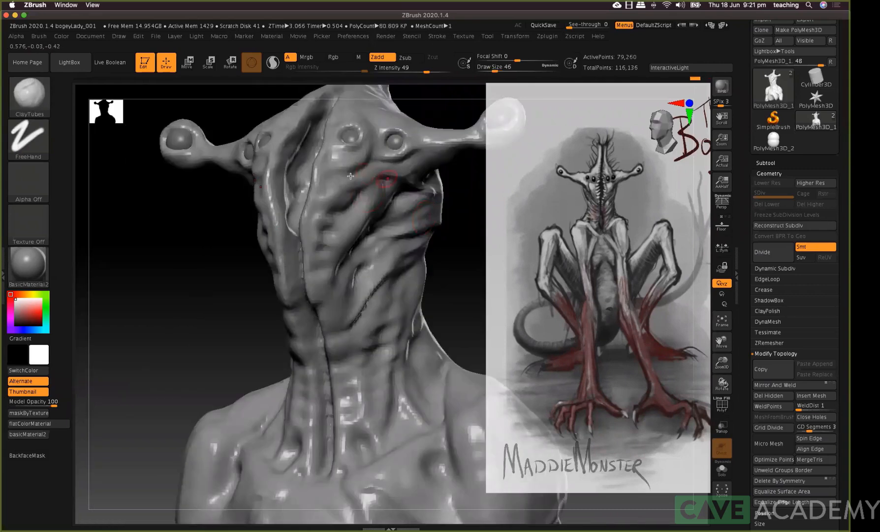
key("b")
key("s")
key("t")
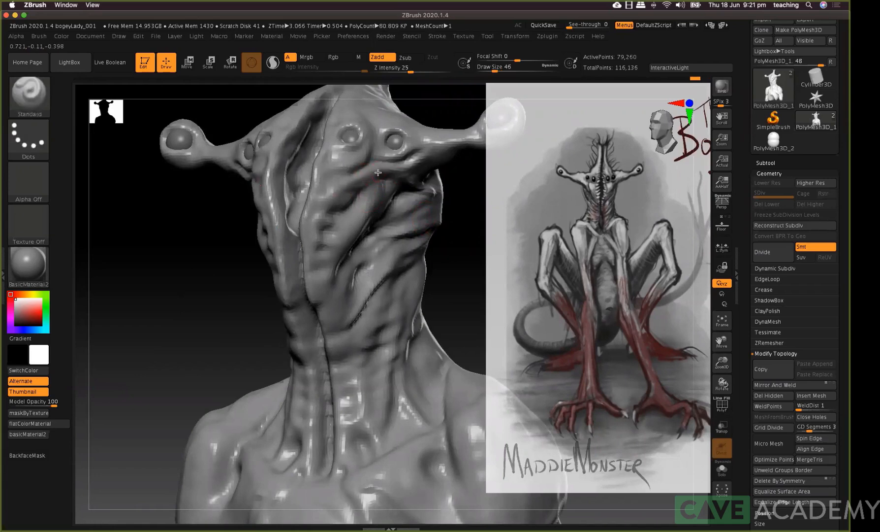
Flatten and sharpen the cheek folds beneath the small eyes with the TrimDynamic brush at draw size 83
mouse_move(151, 243)
left_mouse_down()
mouse_move(151, 201)
mouse_move(209, 256)
mouse_move(160, 222)
mouse_move(178, 287)
mouse_move(207, 229)
mouse_move(297, 211)
left_mouse_up()
mouse_move(297, 211)
right_mouse_down("ctrl")
mouse_move(349, 238)
mouse_move(344, 204)
right_mouse_up("ctrl")
key("b")
key("t")
key("d")
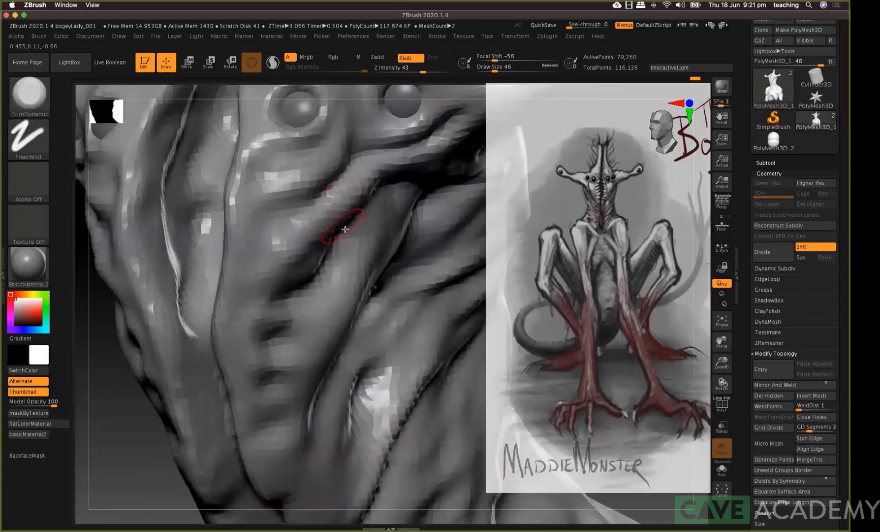
key("space")
left_click(371, 190)
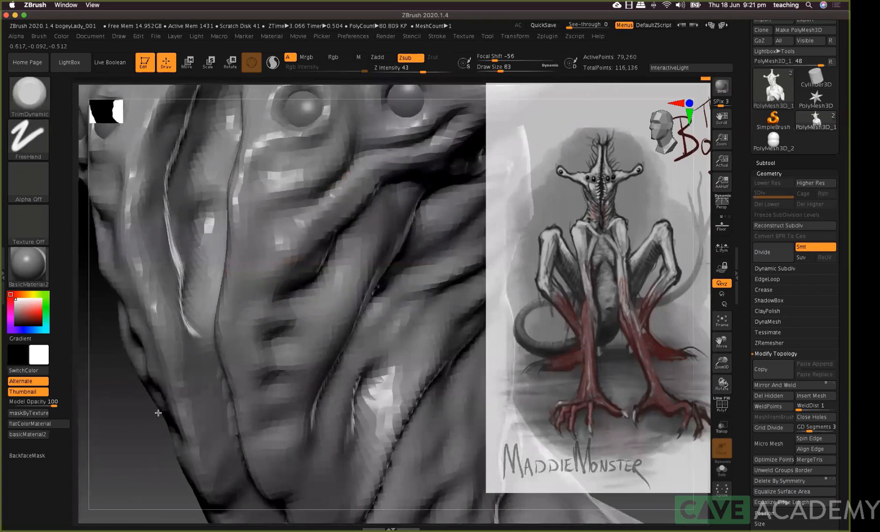
key("ctrl")
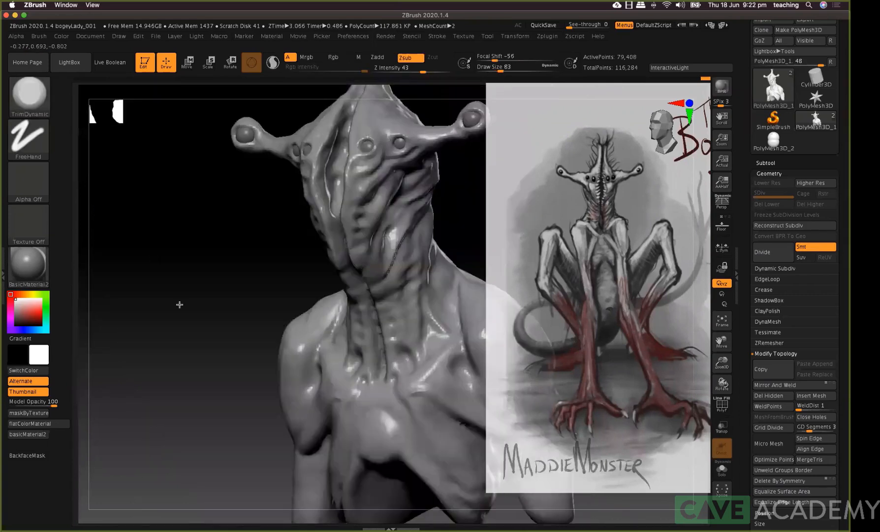
Duplicate the creature bust subtool and isolate the copy in Solo mode
left_click_drag(180, 305, 149, 221, "shift")
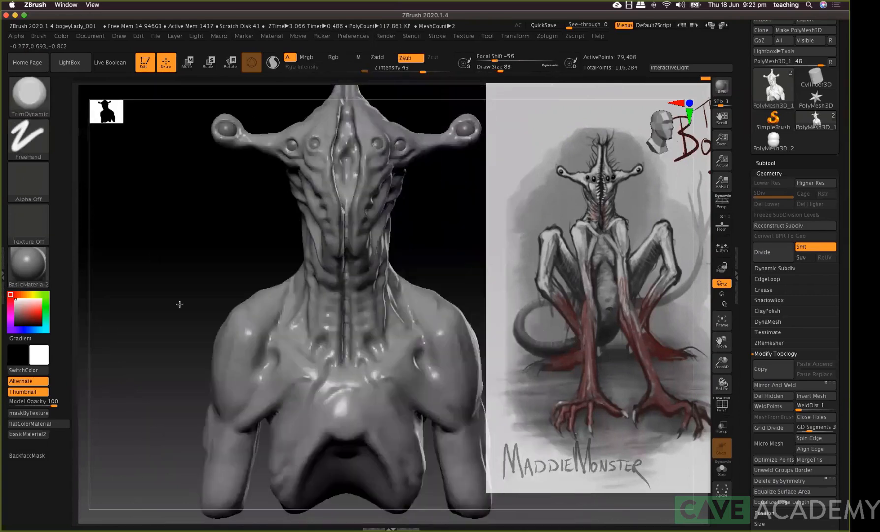
left_click_drag(154, 282, 154, 195, "alt")
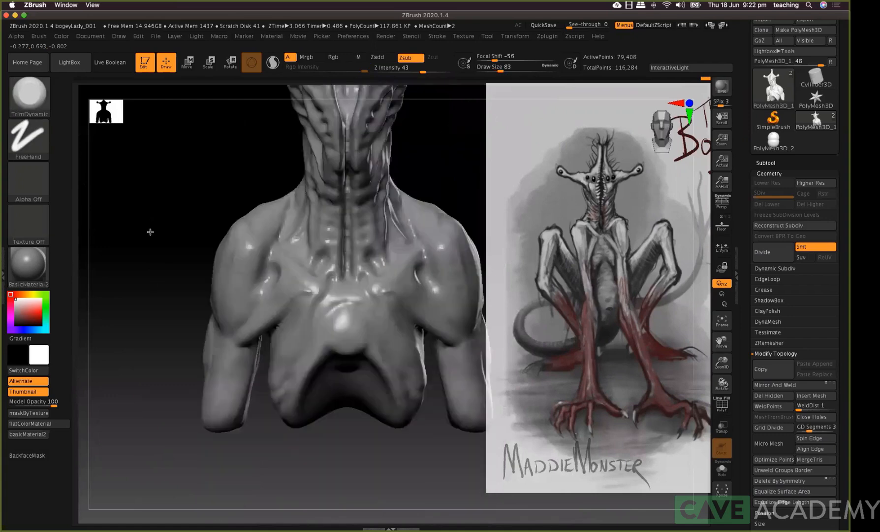
left_click_drag(150, 232, 102, 337, "alt")
left_click_drag(235, 250, 165, 235, "alt")
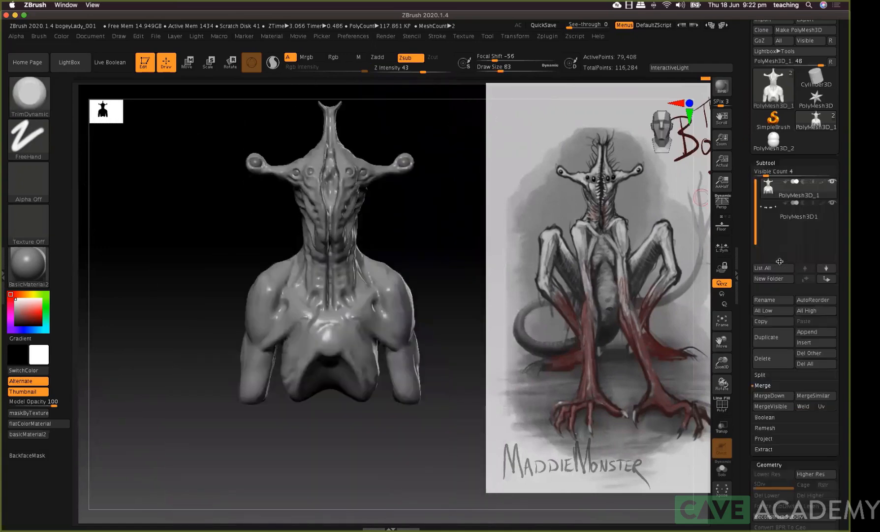
left_click_drag(742, 361, 742, 344)
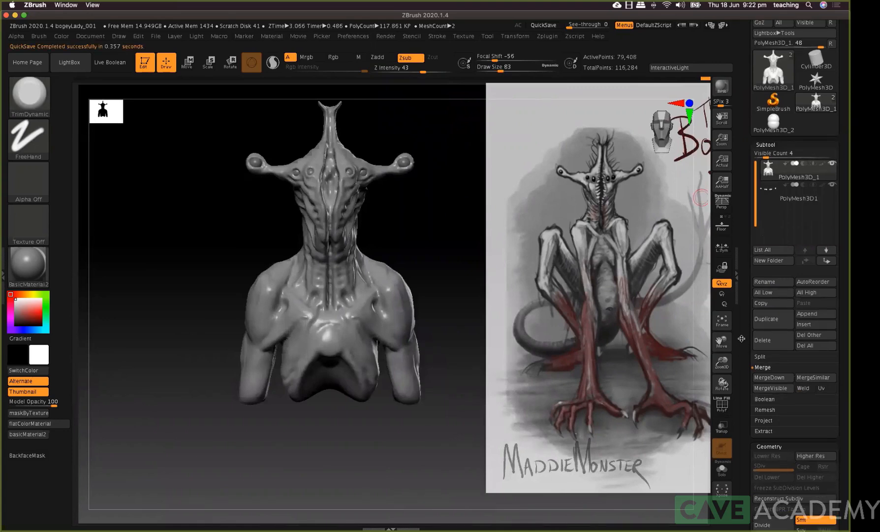
left_click(768, 319)
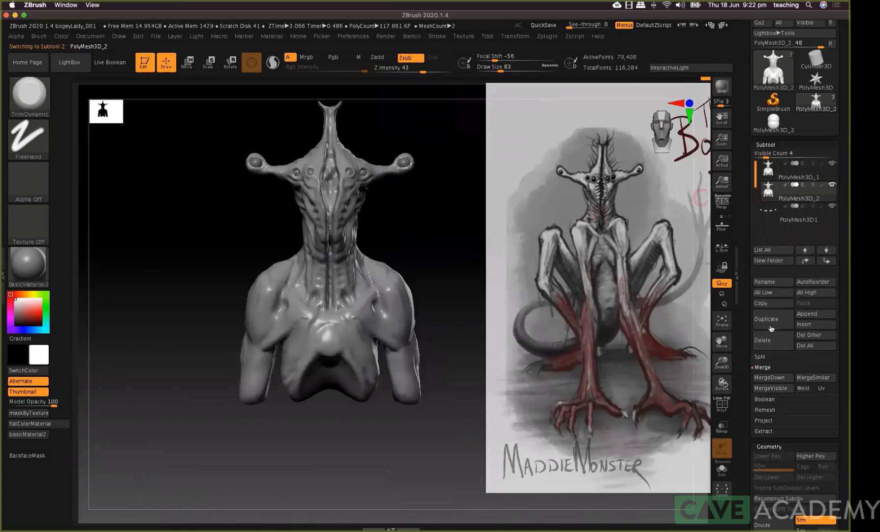
left_click(722, 469)
Try to remesh the bust copy with ZRemesher at target polygons count 5 and inspect its wireframe
left_click_drag(763, 368, 763, 360)
scroll(766, 355, "down", 10)
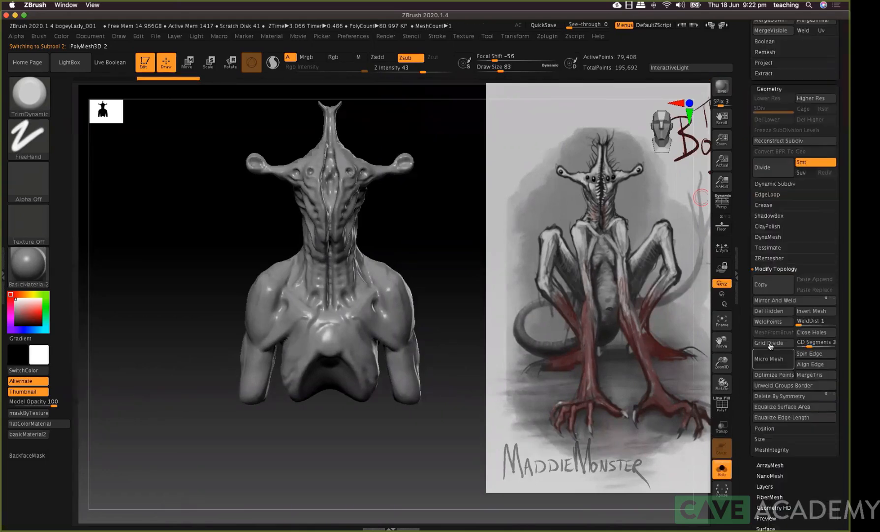
left_click(774, 269)
left_click(771, 258)
left_click(770, 278)
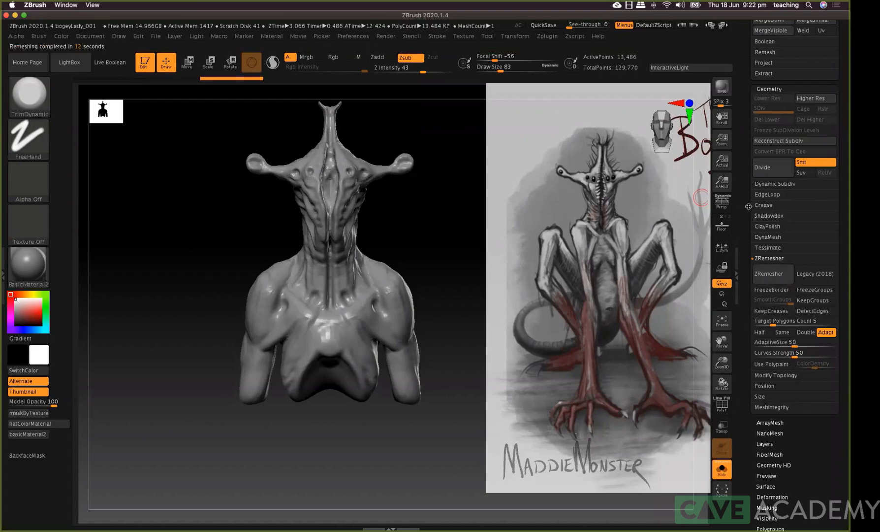
key("shift")
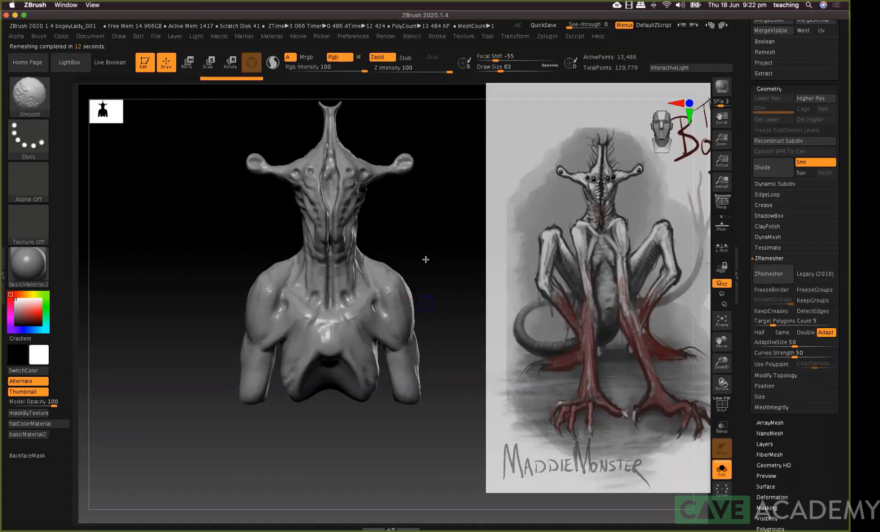
key("shift+f")
left_click_drag(438, 228, 437, 329)
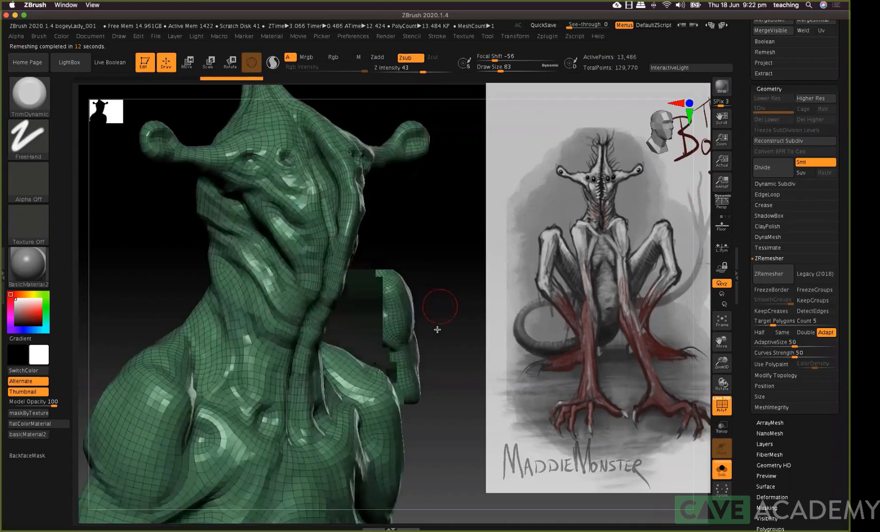
Undo the remesh and run ZRemesher on the bust copy with the target polygons count set to 3
key("ctrl+z")
left_click(773, 325)
type("3")
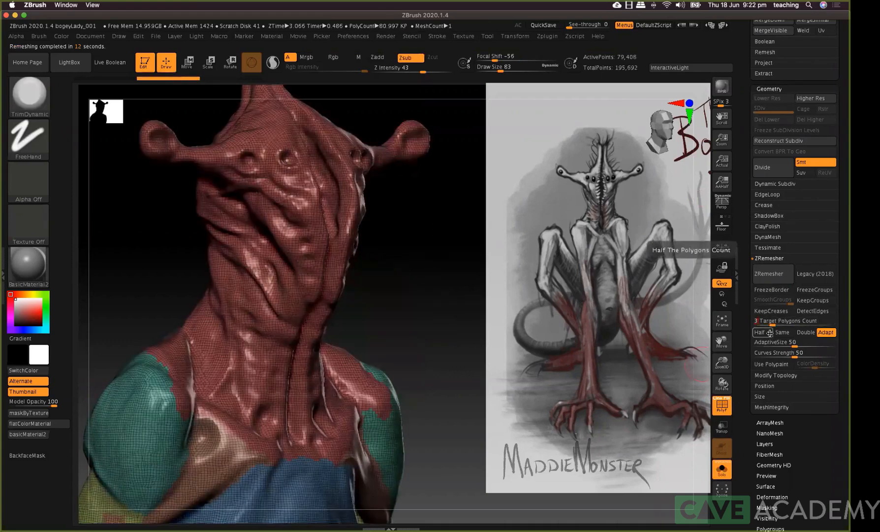
left_click(774, 278)
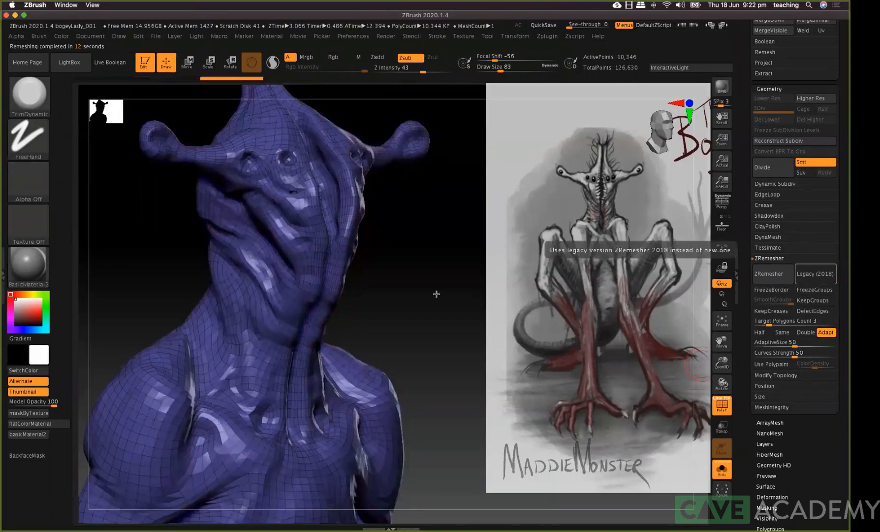
left_click_drag(418, 275, 433, 240, "shift")
Compare the remeshed copy with the original bust by showing both subtools and switching between them
scroll(768, 192, "up", 10)
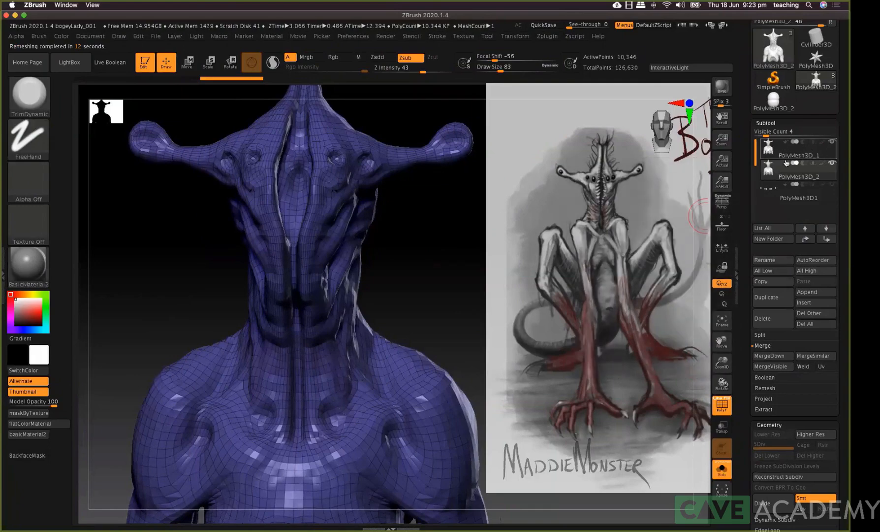
left_click(722, 468)
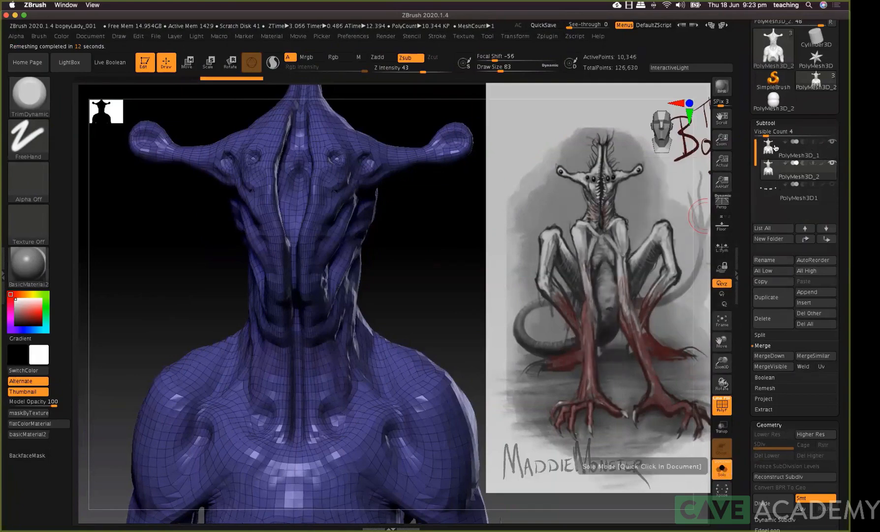
left_click(773, 150)
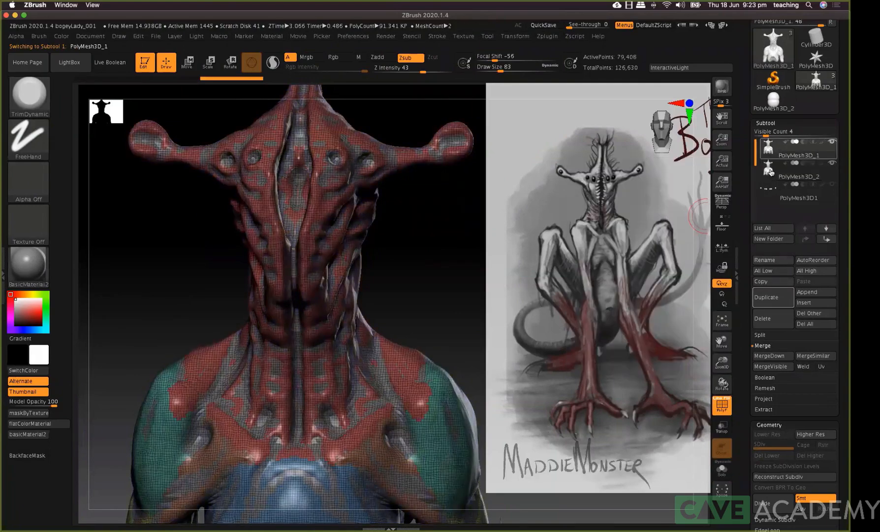
key("Down")
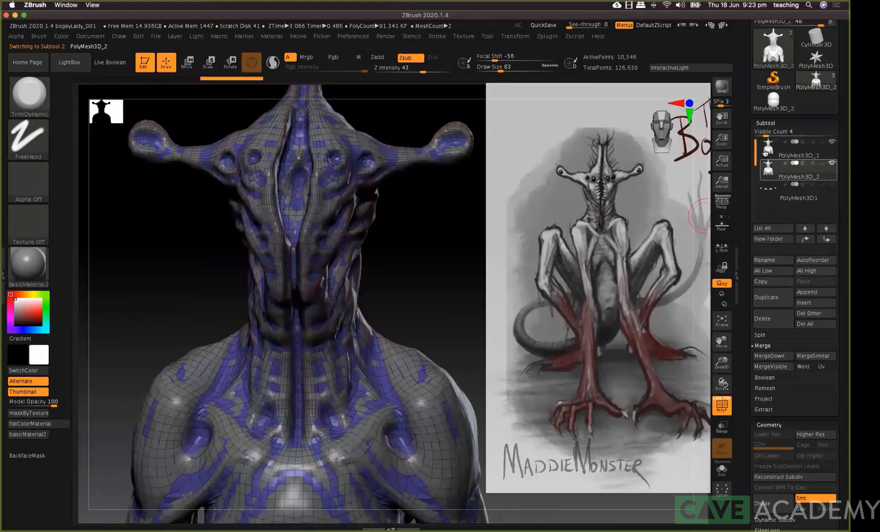
Subdivide the remeshed bust to level 3, projecting the original's geometry onto it at each new level with color projection off
key("ctrl+d")
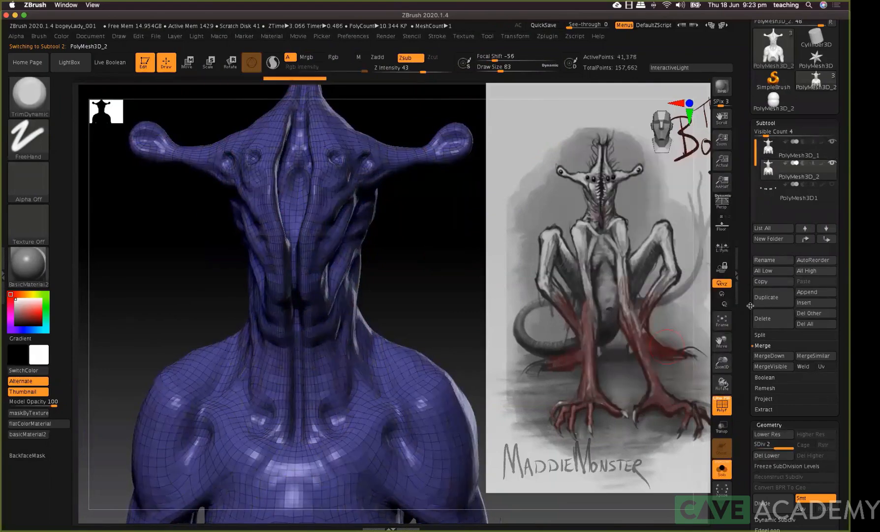
scroll(762, 329, "down", 3)
left_click(765, 319)
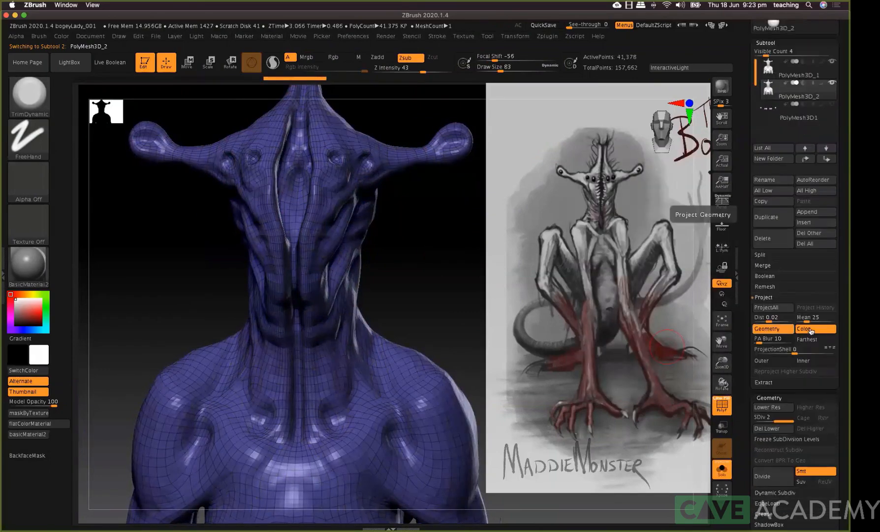
left_click(811, 329)
left_click(775, 308)
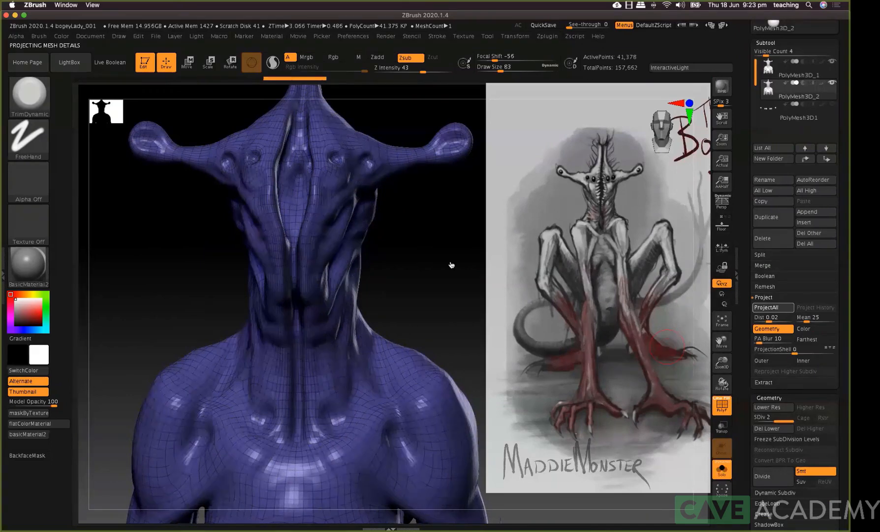
key("d")
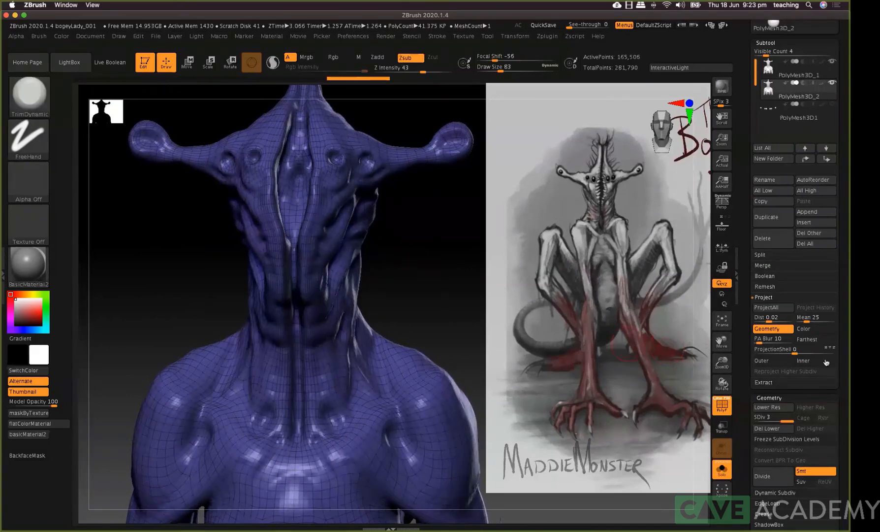
left_click(772, 308)
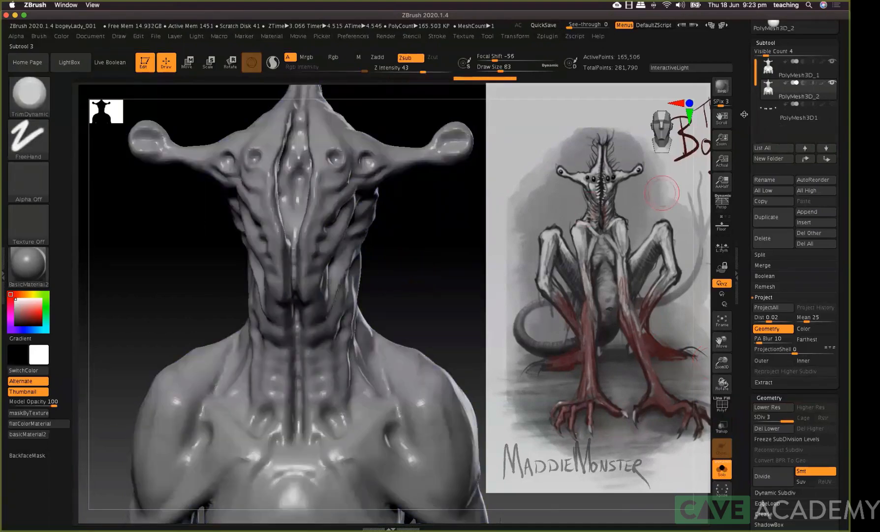
Delete the original unsubdivided bust subtool, keeping the remeshed copy
scroll(771, 155, "up", 4)
left_click(770, 156)
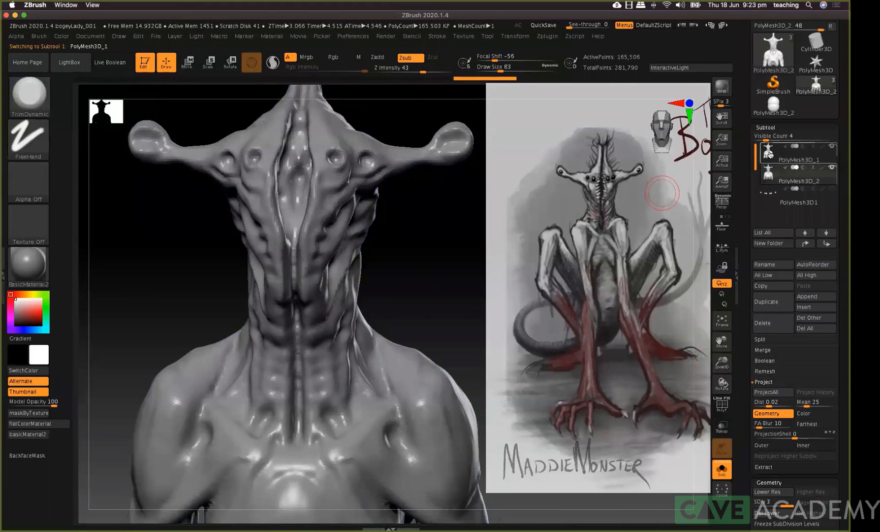
key("shift+f")
key("shift+f")
left_click(775, 325)
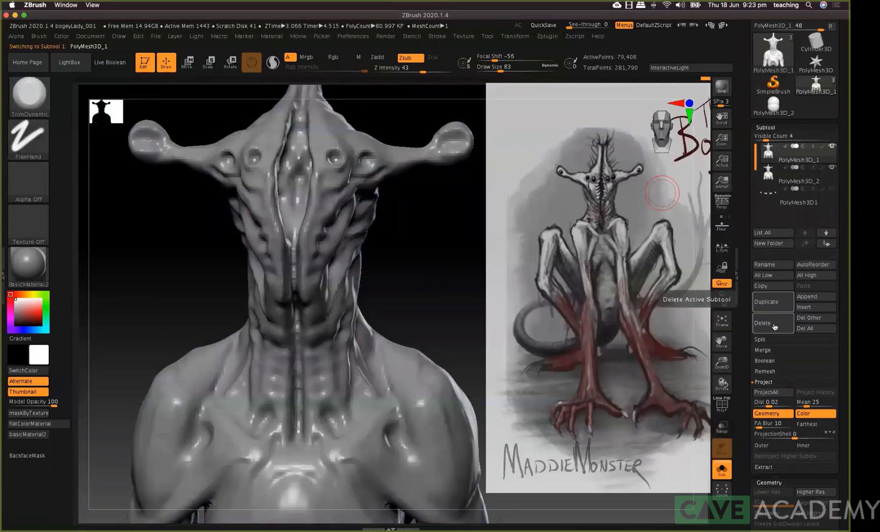
left_click(684, 343)
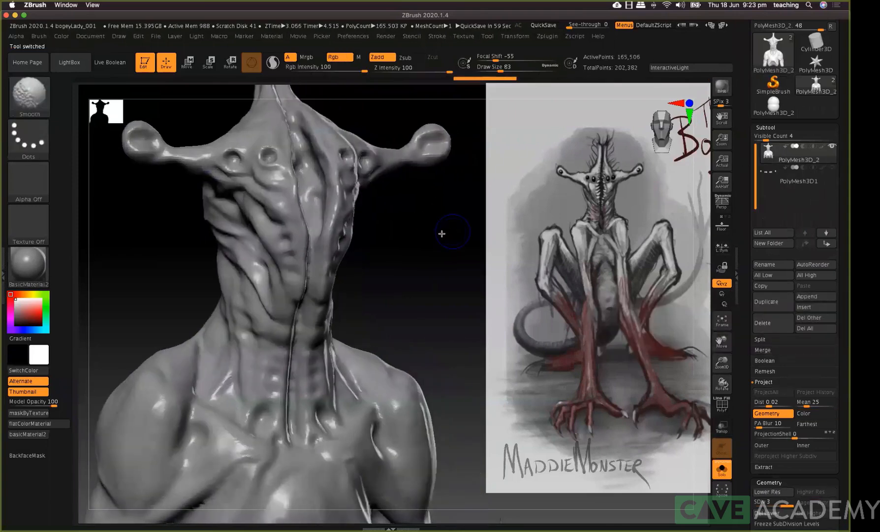
Step through the bust's subdivision levels down to level 1 and turn off Solo mode to show the eyes
key("shift+d")
key("shift+d")
key("d")
key("d")
key("shift+d")
key("shift+d")
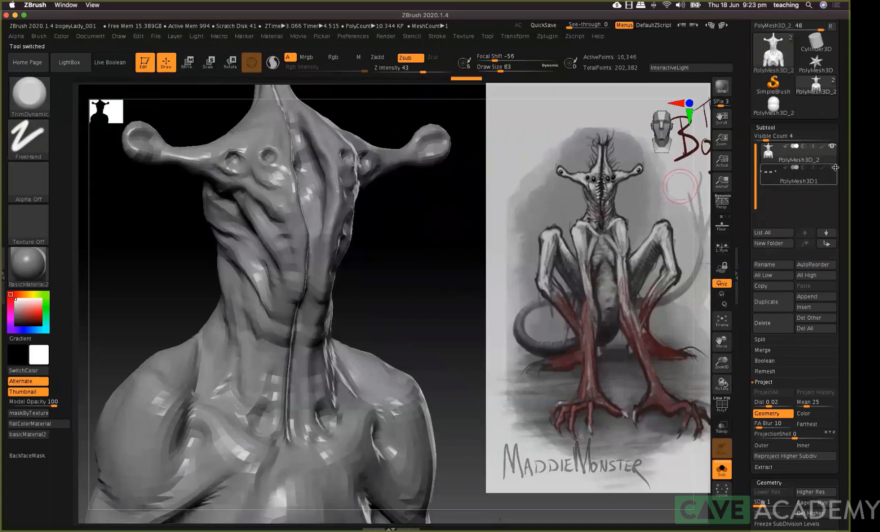
left_click_drag(429, 270, 386, 271)
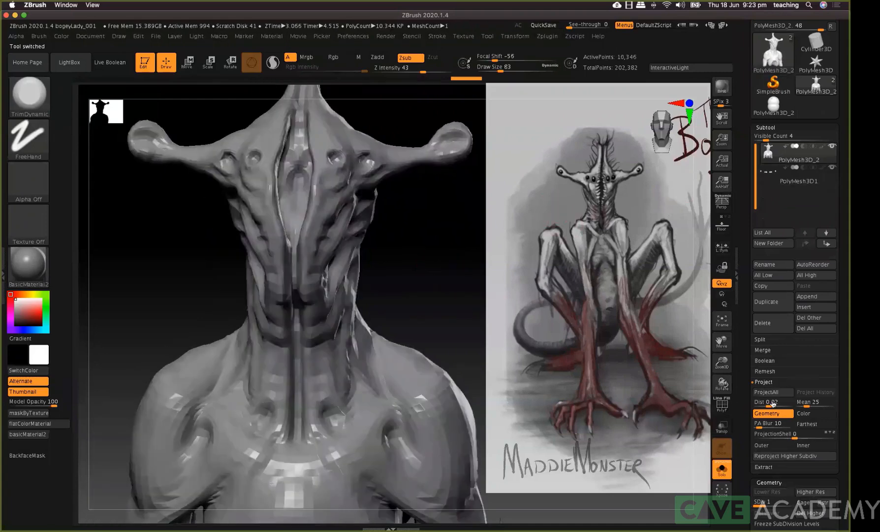
left_click(721, 468)
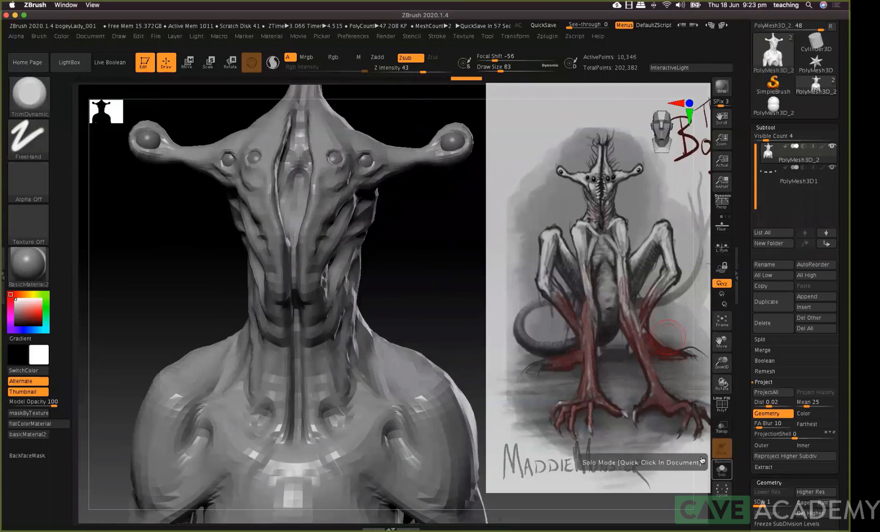
Reshape the back of the neck and upper back in side view with the Move brush at draw size 372
mouse_move(419, 235)
left_mouse_down()
mouse_move(442, 271)
mouse_move(371, 261)
mouse_move(181, 332)
left_mouse_up()
mouse_move(106, 259)
left_mouse_down()
mouse_move(179, 226)
mouse_move(334, 203)
mouse_move(339, 178)
mouse_move(320, 179)
left_mouse_up()
key("b")
key("m")
key("v")
key("space")
key("space")
key("space")
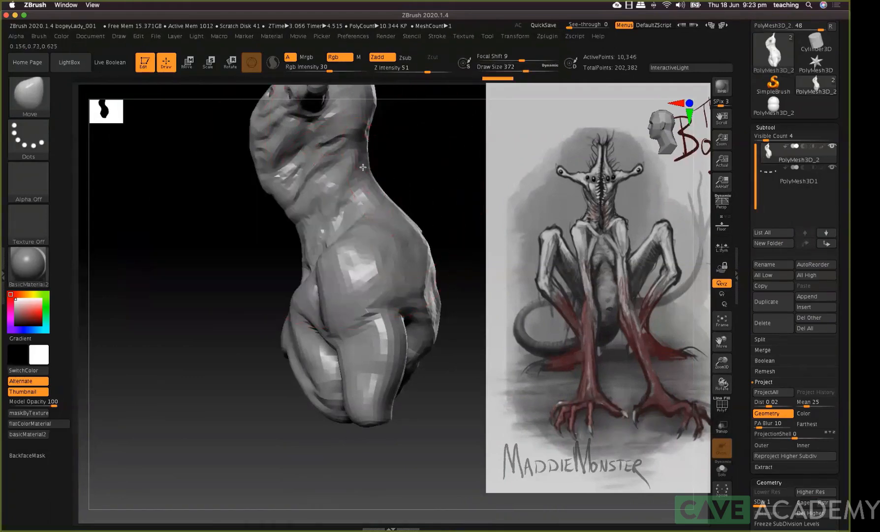
mouse_move(432, 208)
left_mouse_down()
mouse_move(393, 241)
mouse_move(350, 261)
left_mouse_up()
Mask the back of the head at draw size 177 and reshape the neck beneath the skull with the Move brush
key("space")
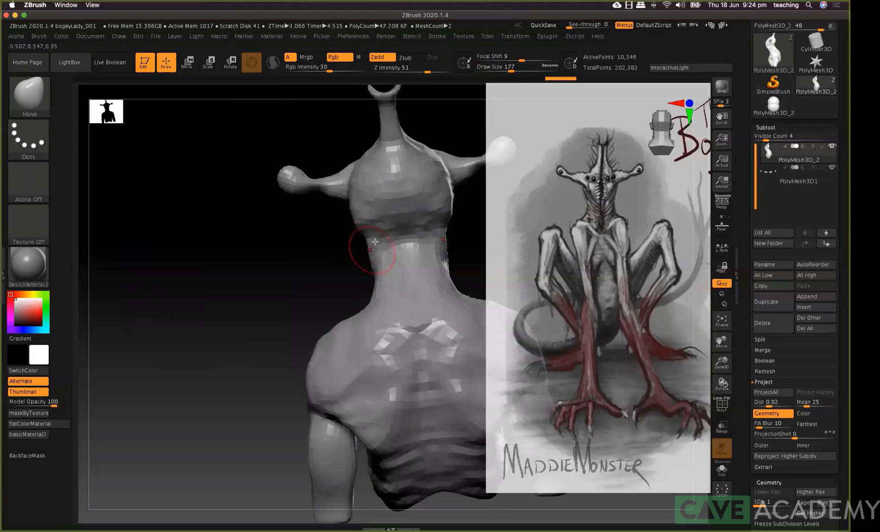
mouse_move(441, 210)
left_mouse_down("ctrl")
mouse_move(355, 203)
mouse_move(428, 189)
mouse_move(419, 174)
mouse_move(352, 194)
mouse_move(380, 162)
left_mouse_up("ctrl")
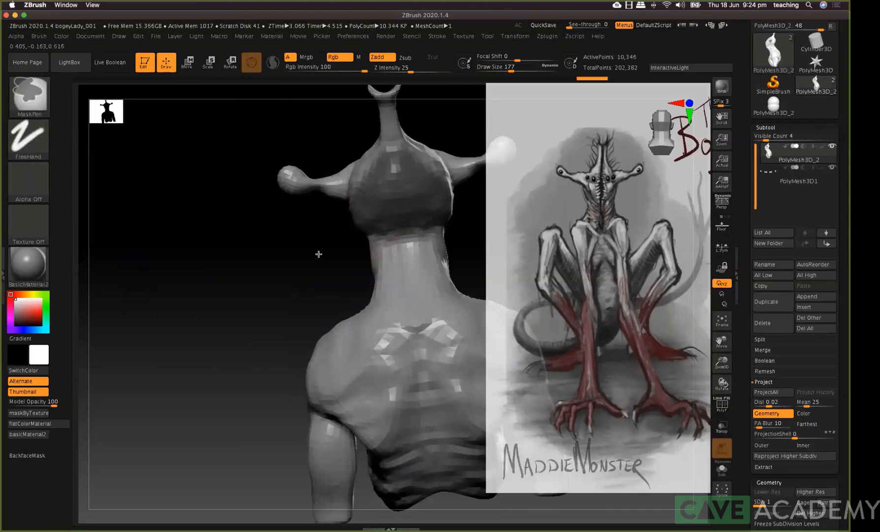
left_click_drag(271, 291, 381, 222)
key("space")
left_click(388, 225)
left_click_drag(419, 196, 420, 249, "alt")
mouse_move(368, 255)
left_mouse_down()
mouse_move(381, 260)
mouse_move(380, 250)
left_mouse_up()
left_click_drag(403, 186, 183, 314)
mouse_move(406, 270)
left_mouse_down()
mouse_move(437, 211)
mouse_move(369, 262)
mouse_move(325, 266)
left_mouse_up()
At subdivision level 2, mask the fold behind the cheek at draw size 49 and invert the mask to isolate it
key("space")
key("d")
key("space")
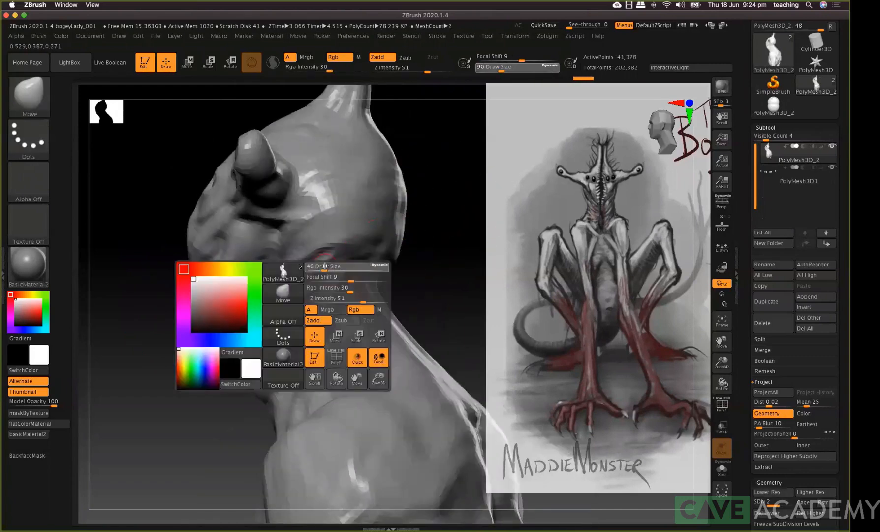
mouse_move(288, 303)
left_mouse_down("ctrl")
mouse_move(369, 234)
mouse_move(320, 260)
mouse_move(283, 302)
mouse_move(316, 260)
left_mouse_up("ctrl")
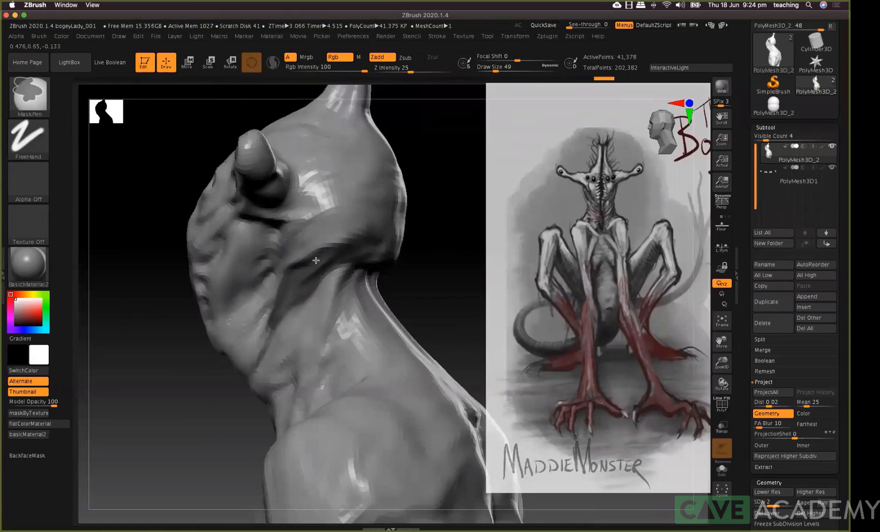
left_click(446, 202, "ctrl")
left_click_drag(143, 297, 171, 268)
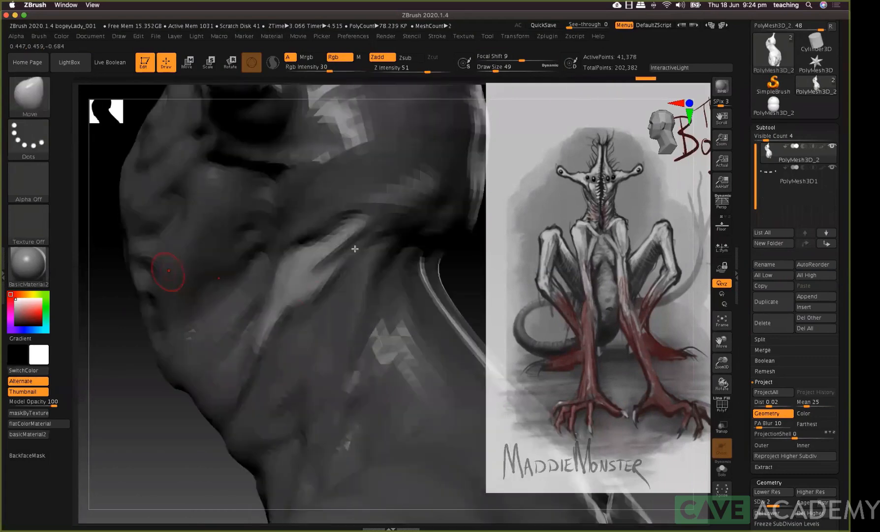
Build up the isolated fold behind the cheek with the Standard brush at draw size 97
left_click_drag(371, 232, 374, 226)
key("b")
key("s")
key("t")
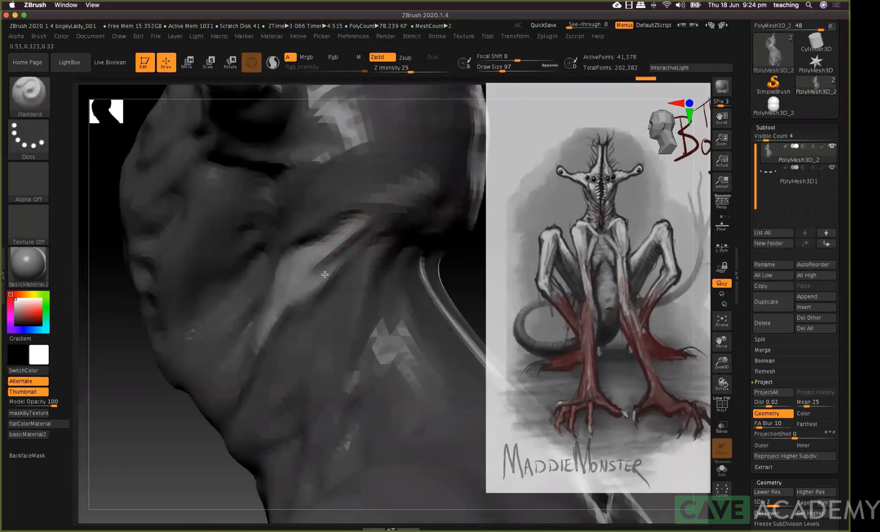
left_click_drag(307, 307, 338, 274)
mouse_move(296, 304)
left_mouse_down()
mouse_move(344, 255)
mouse_move(281, 311)
mouse_move(307, 297)
mouse_move(307, 281)
left_mouse_up()
Reshape the isolated fold behind the cheek with the Move brush, reducing the draw size to 54
key("b")
key("m")
key("v")
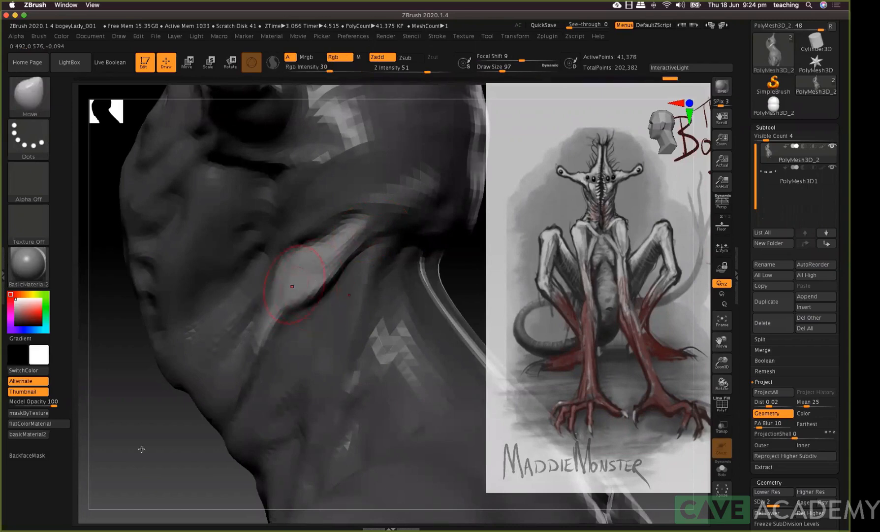
left_click_drag(167, 451, 256, 450)
key("space")
left_click_drag(343, 267, 337, 267)
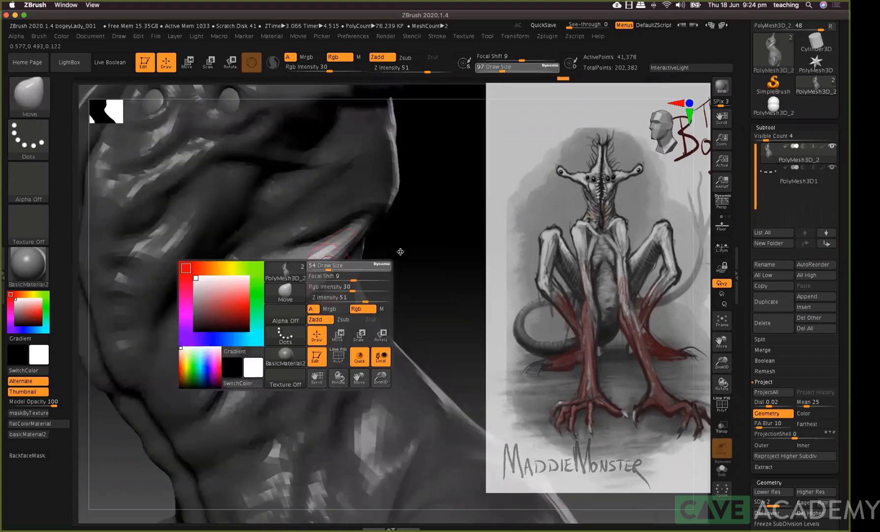
key("super+z")
mouse_move(369, 245)
right_mouse_down()
mouse_move(318, 298)
mouse_move(327, 289)
right_mouse_up()
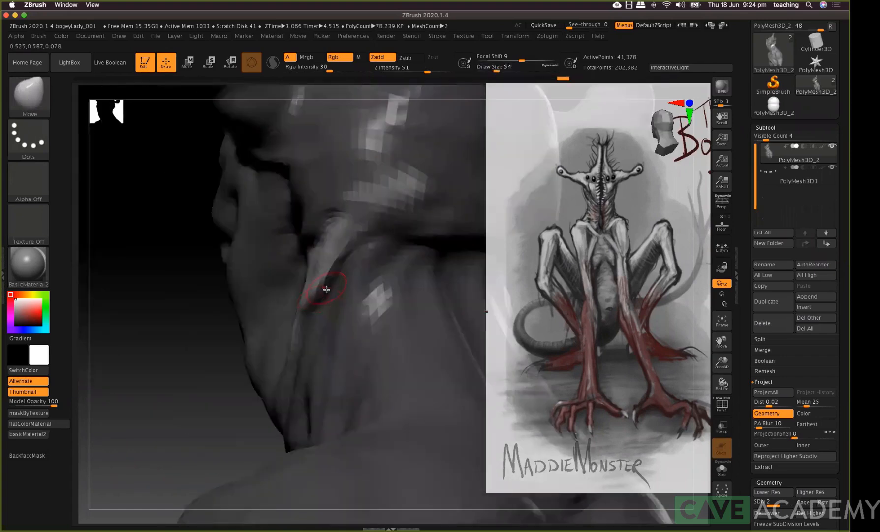
left_click_drag(330, 291, 320, 293)
Touch up the mask at the upper end of the cheek fold at draw size 54 and clear the masking
key("ctrl")
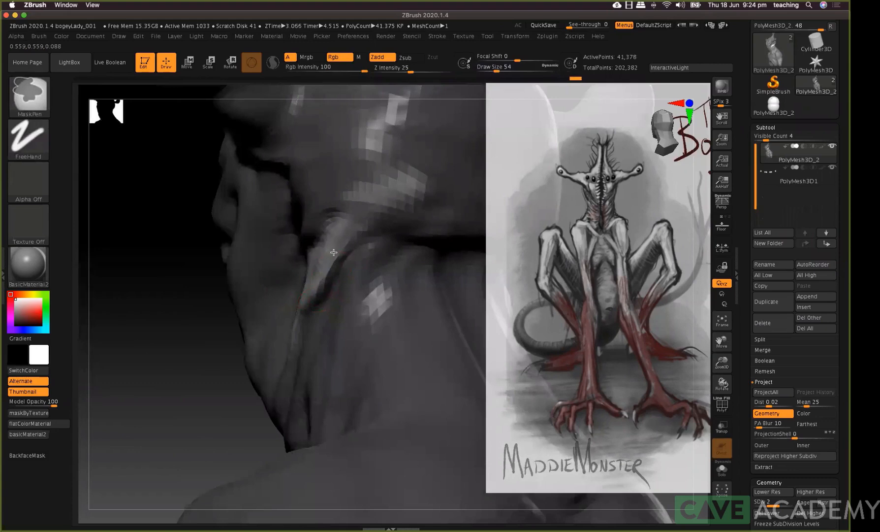
key("ctrl")
key("ctrl")
left_click_drag(337, 244, 340, 238, "ctrl")
mouse_move(180, 320)
left_mouse_down("ctrl")
mouse_move(103, 330)
mouse_move(300, 296)
left_mouse_up("ctrl")
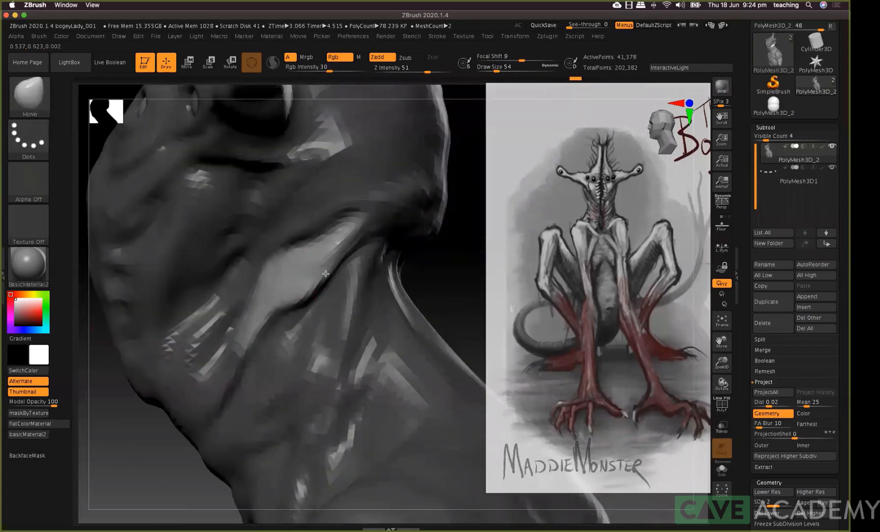
mouse_move(458, 282)
left_mouse_down()
mouse_move(448, 260)
mouse_move(326, 213)
mouse_move(288, 260)
left_mouse_up()
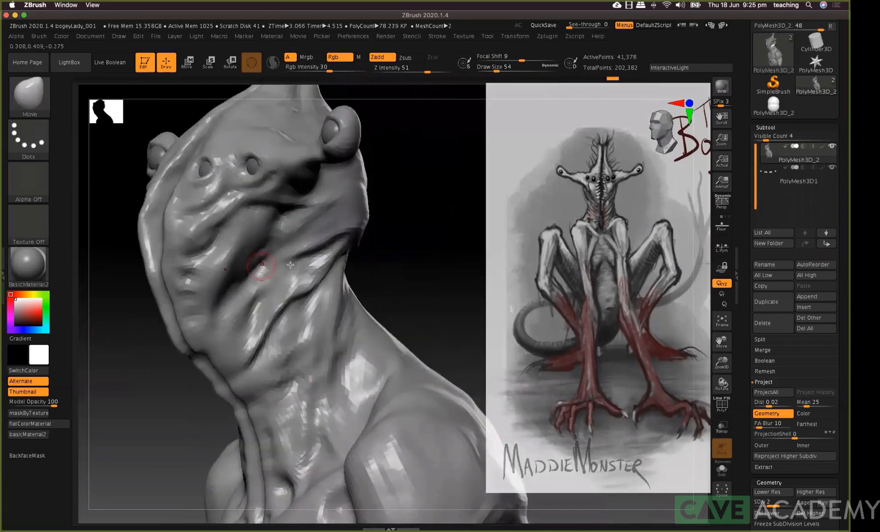
Reshape the rim around the stalk eye in front view with the Move brush at draw sizes 112 and 65
key("b")
key("s")
key("t")
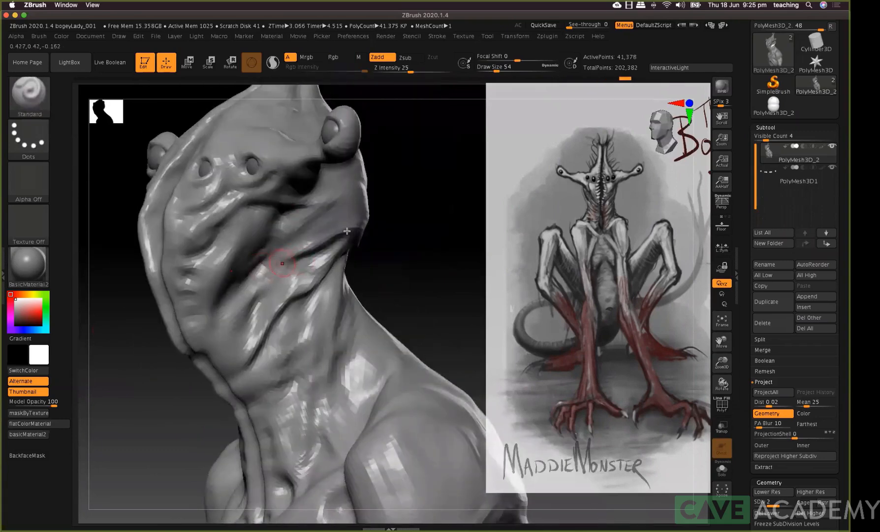
mouse_move(426, 204)
left_mouse_down("shift")
mouse_move(414, 233)
mouse_move(454, 210)
mouse_move(385, 277)
mouse_move(401, 234)
mouse_move(423, 318)
mouse_move(378, 295)
mouse_move(339, 311)
mouse_move(387, 239)
left_mouse_up("shift")
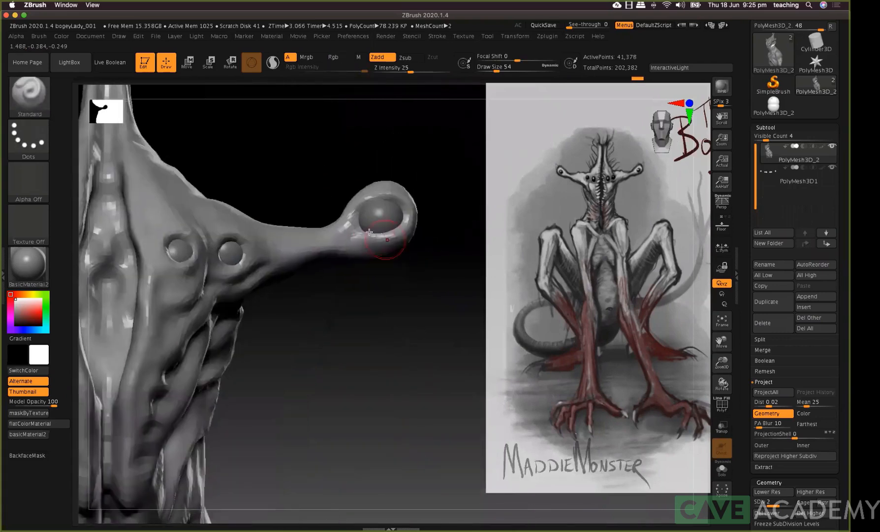
key("b")
key("m")
key("v")
key("space")
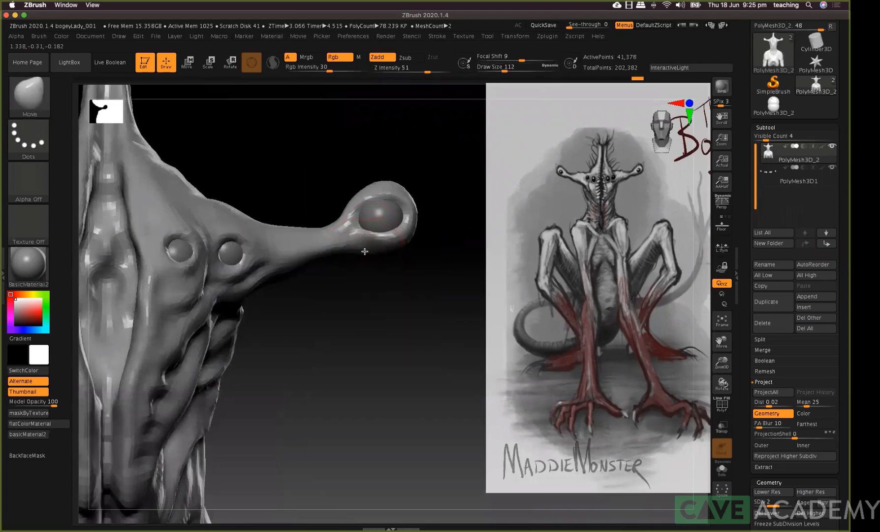
mouse_move(393, 196)
left_mouse_down()
mouse_move(387, 188)
mouse_move(363, 200)
mouse_move(395, 218)
mouse_move(370, 239)
mouse_move(411, 224)
mouse_move(401, 242)
left_mouse_up()
key("space")
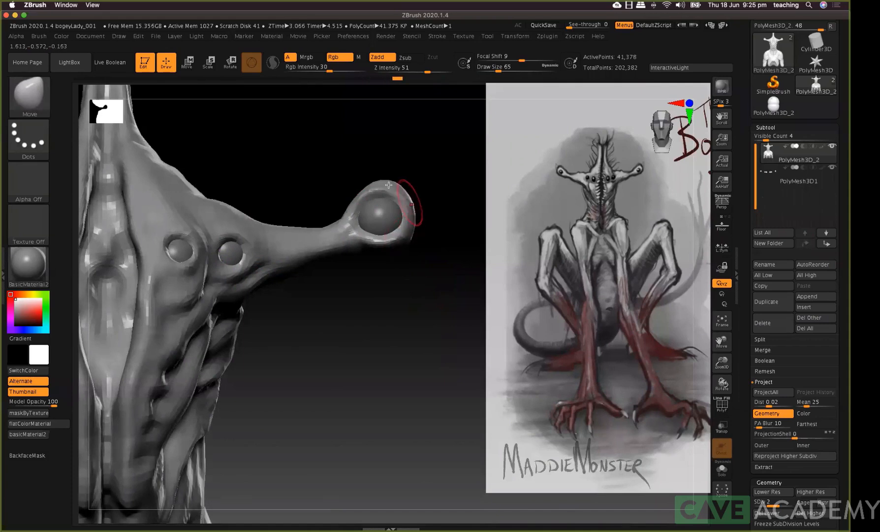
left_click_drag(375, 182, 409, 212)
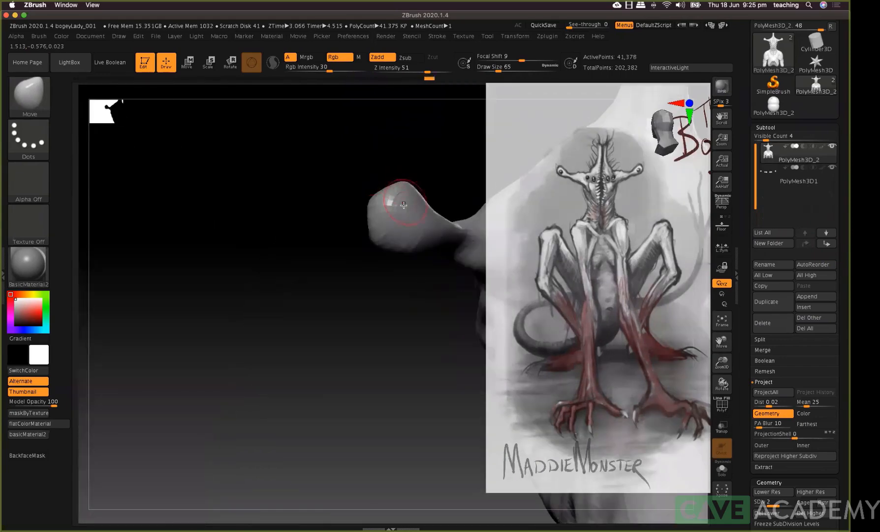
Build up the back of the stalk eye's bulb with the ClayTubes brush at draw size 87
key("b")
key("c")
key("t")
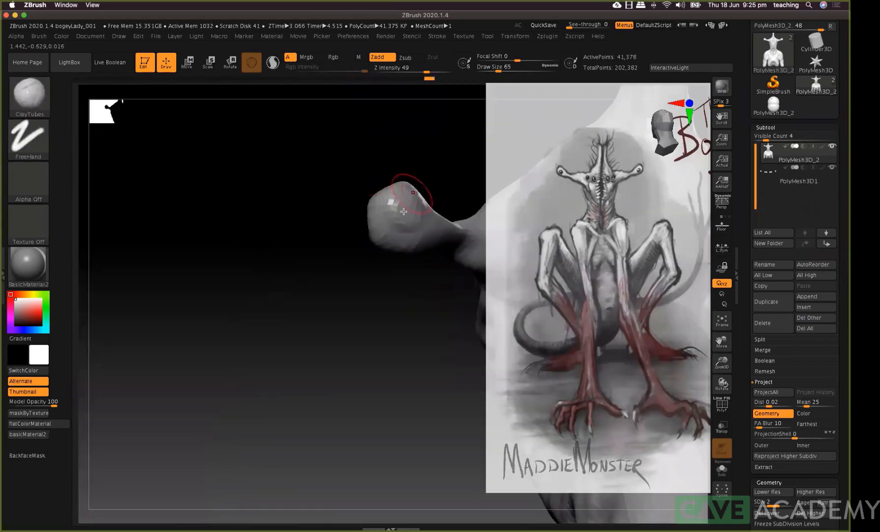
right_click_drag(403, 199, 407, 198)
key("space")
left_click_drag(403, 195, 409, 195)
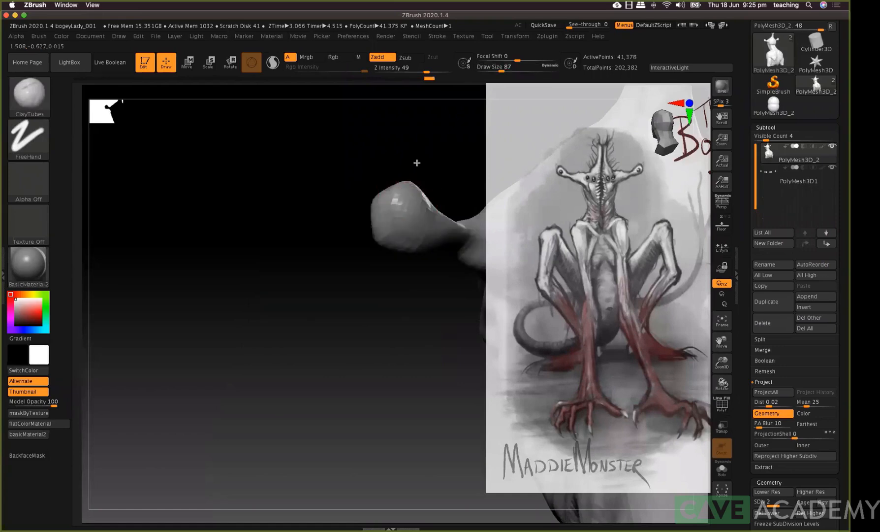
left_click_drag(423, 134, 422, 188)
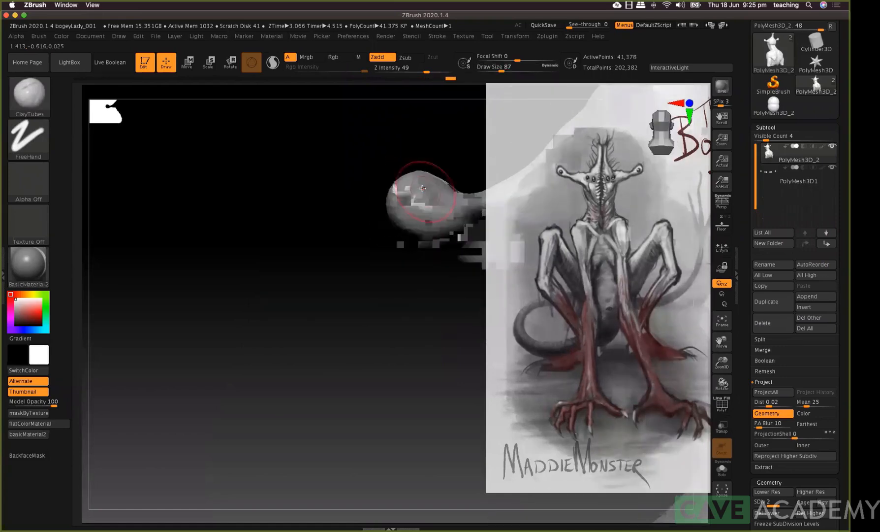
left_click_drag(421, 274, 242, 253)
Reshape the socket of the inner forehead eye in front view with the Move brush at draw size 77
left_click_drag(176, 148, 253, 157, "alt")
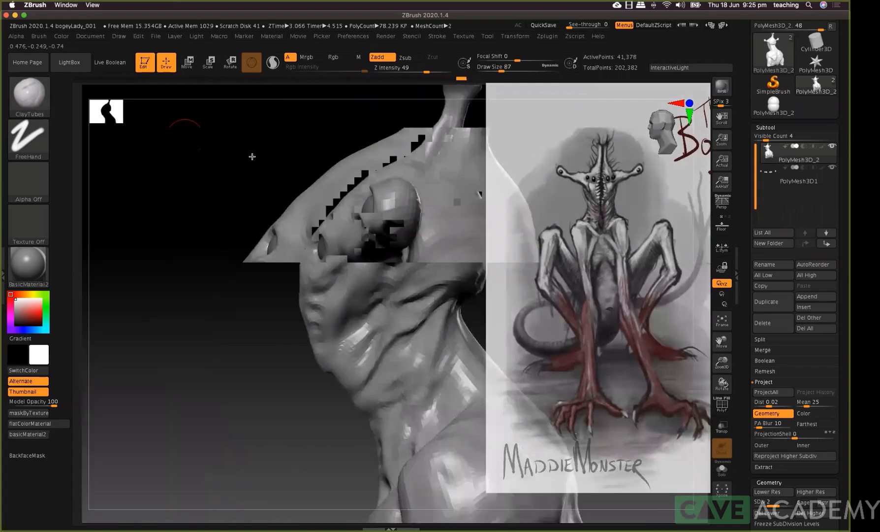
left_click_drag(236, 315, 321, 335)
left_click_drag(363, 291, 449, 324)
mouse_move(345, 129)
left_mouse_down("alt")
mouse_move(328, 148)
mouse_move(334, 156)
left_mouse_up("alt")
left_click_drag(462, 165, 601, 172, "alt")
key("b")
key("m")
key("v")
key("space")
left_click(260, 250)
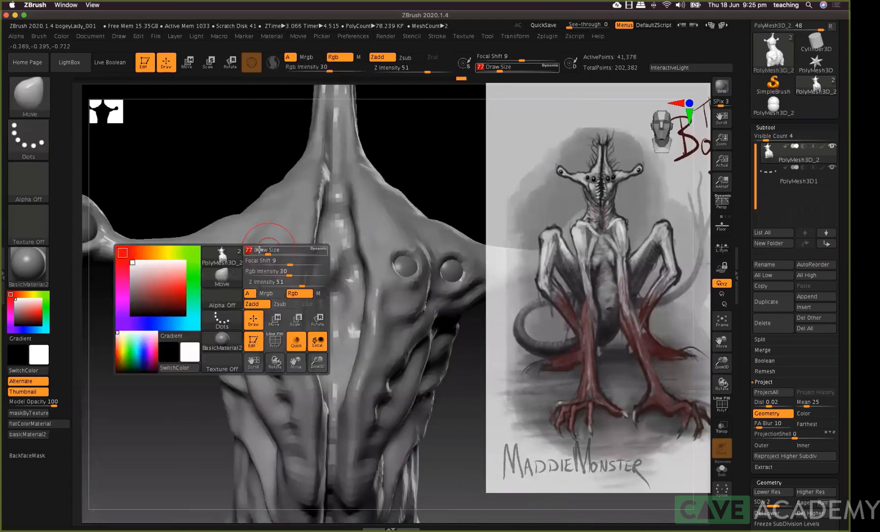
left_click_drag(271, 246, 270, 240)
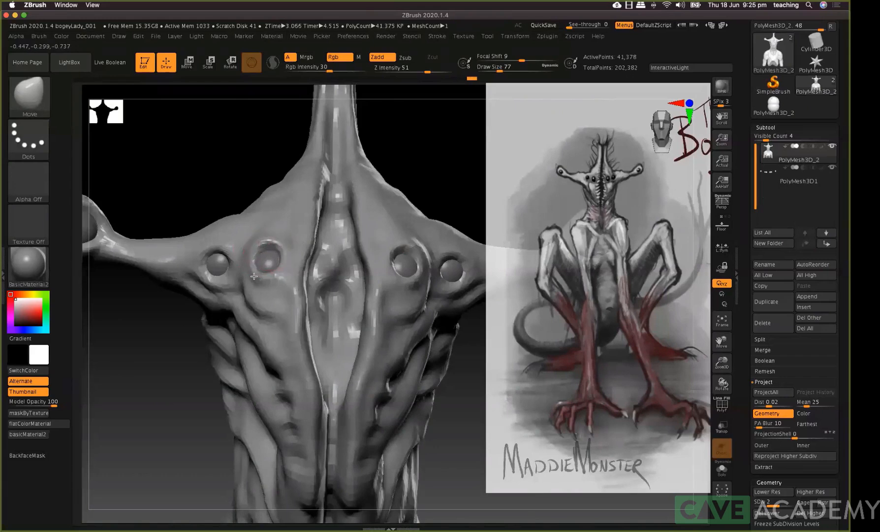
left_click_drag(394, 276, 442, 283)
Refine the rims of the outer and inner forehead eyes with the Move brush at draw sizes 41 and 59
key("b")
key("s")
key("t")
key("space")
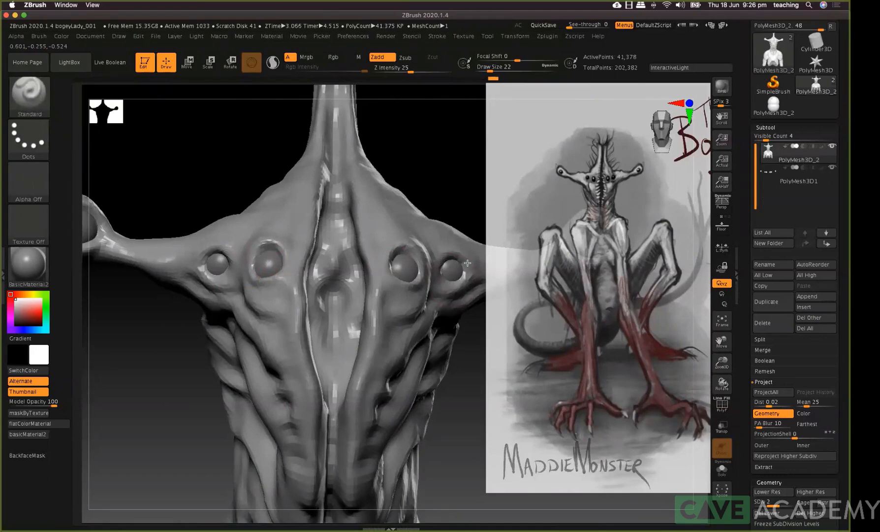
key("b")
key("m")
key("v")
key("space")
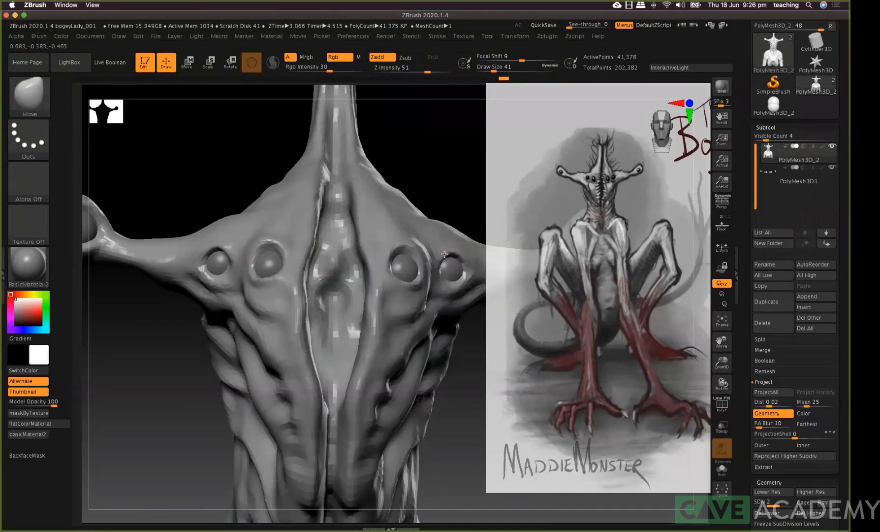
key("space")
left_click(452, 266)
left_click_drag(445, 276, 463, 276)
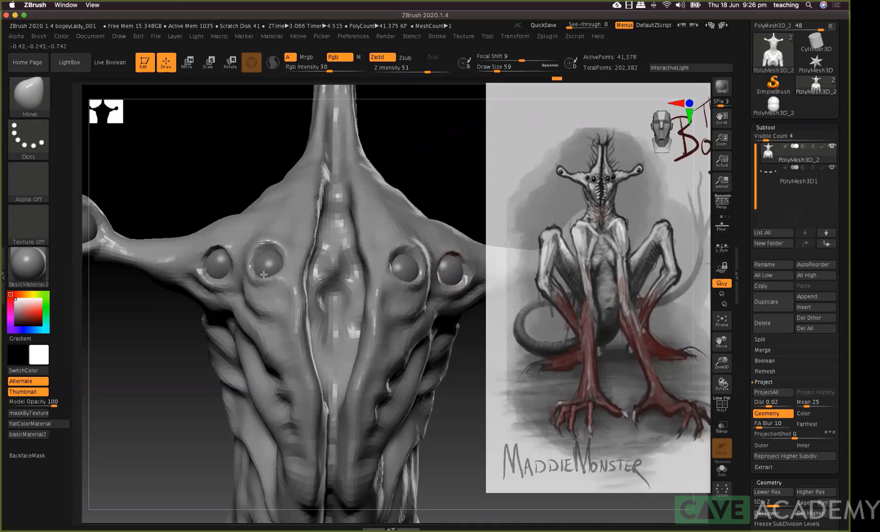
left_click_drag(282, 277, 268, 289)
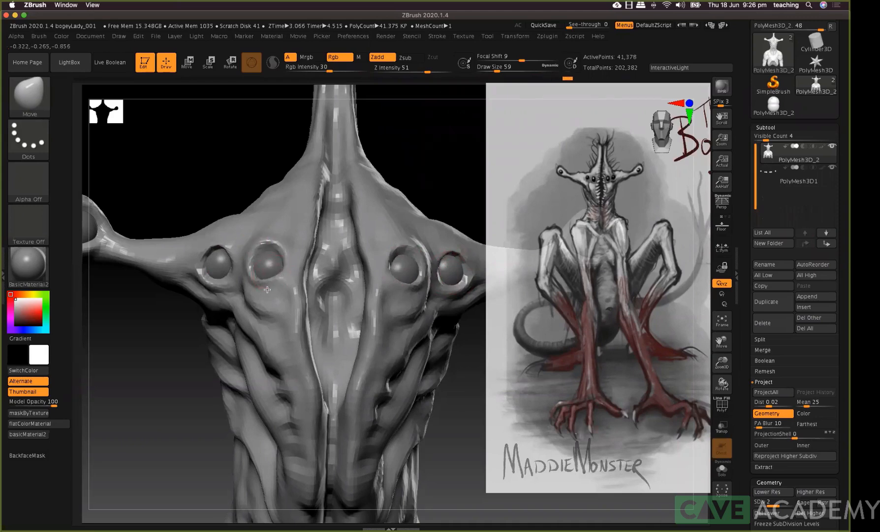
Sculpt a skin fold beneath the inner forehead eye with the Standard brush at draw sizes 22 and 39
key("b")
key("s")
key("t")
key("space")
left_click(273, 264)
mouse_move(272, 286)
left_mouse_down()
mouse_move(288, 301)
mouse_move(277, 299)
left_mouse_up()
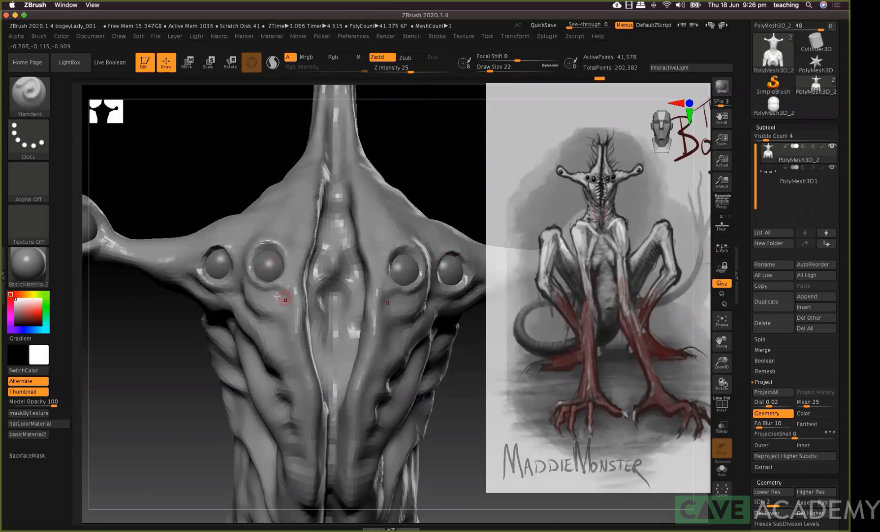
key("bracketright")
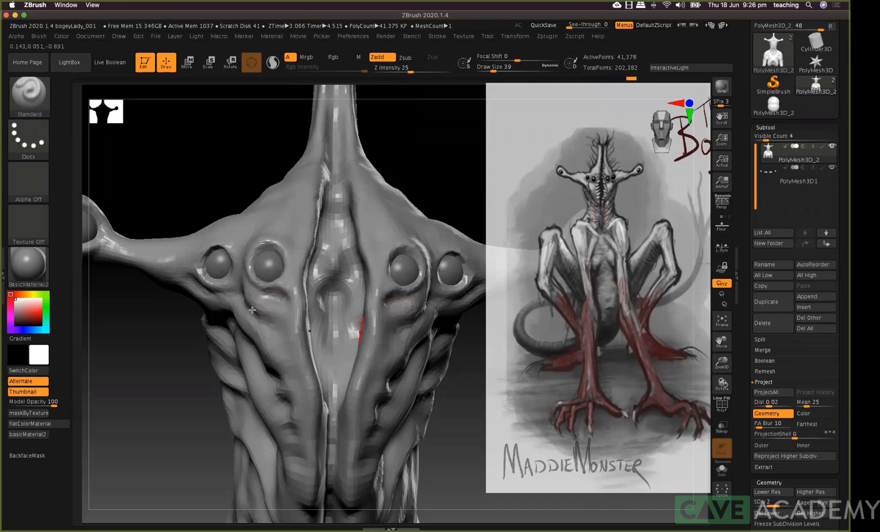
left_click_drag(289, 353, 290, 306)
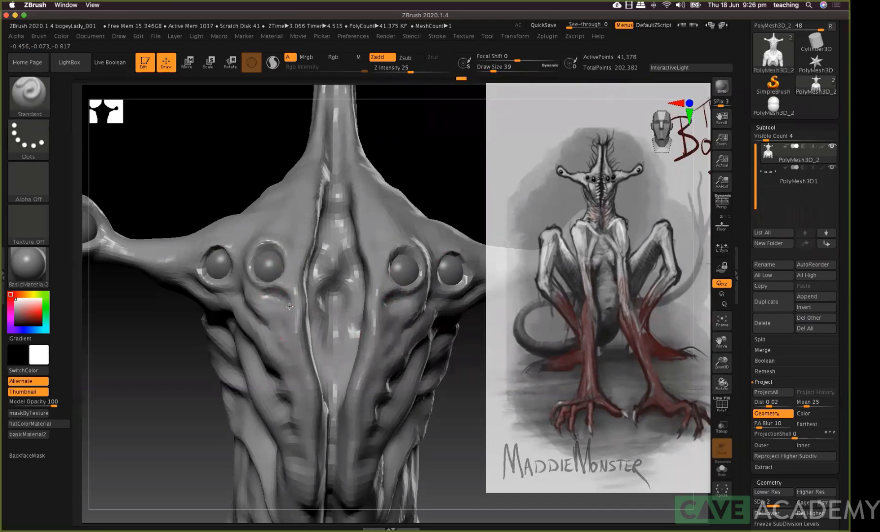
left_click_drag(284, 298, 285, 301)
Mask the raised ridge beside the central facial groove at draw size 39 and invert the mask to isolate it
key("b")
key("c")
key("t")
mouse_move(275, 295)
left_mouse_down()
mouse_move(269, 289)
mouse_move(283, 289)
mouse_move(290, 306)
mouse_move(297, 252)
left_mouse_up()
key("ctrl")
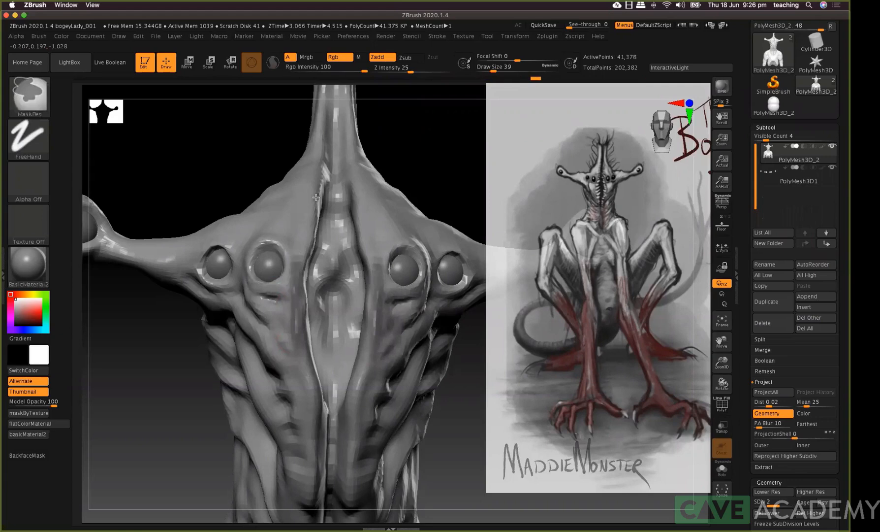
key("ctrl+z")
mouse_move(302, 314)
left_mouse_down("ctrl")
mouse_move(313, 381)
mouse_move(300, 314)
left_mouse_up("ctrl")
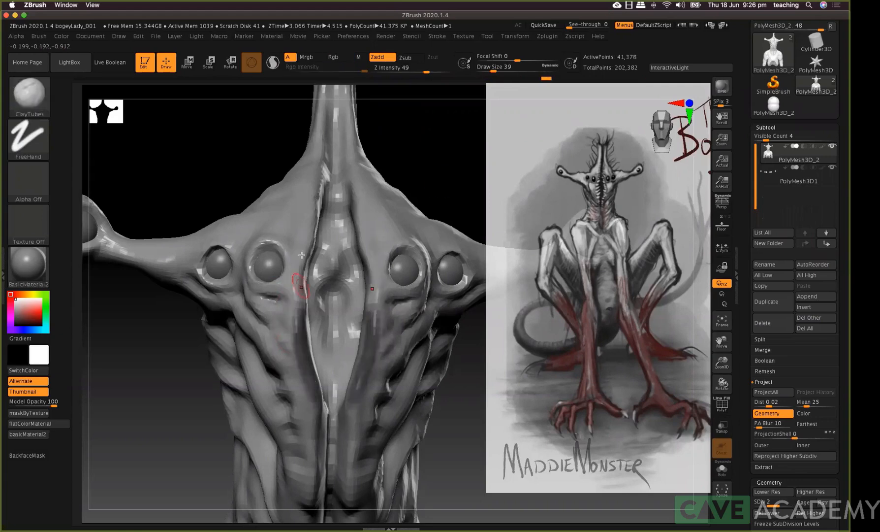
key("ctrl")
mouse_move(296, 274)
left_mouse_down("ctrl")
mouse_move(297, 302)
mouse_move(303, 270)
left_mouse_up("ctrl")
left_click(393, 165, "ctrl")
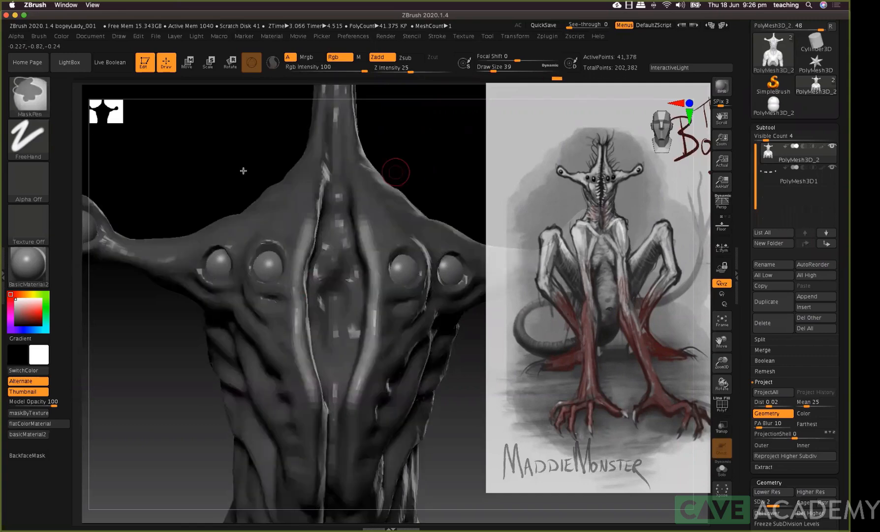
Swell the isolated ridge along the central groove with the Inflat brush at draw size 87 and intensity 10
mouse_move(232, 181)
left_mouse_down()
mouse_move(284, 301)
mouse_move(284, 269)
left_mouse_up()
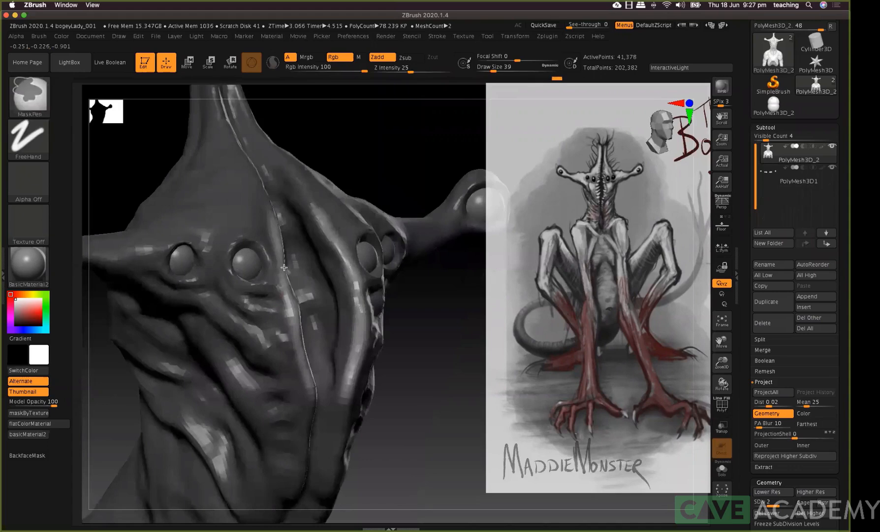
key("b")
key("i")
key("n")
key("space")
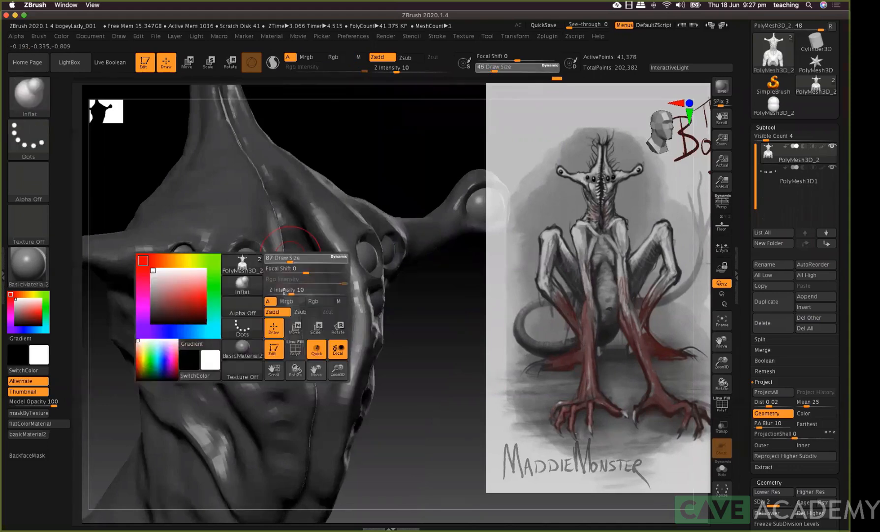
left_click_drag(284, 268, 291, 267)
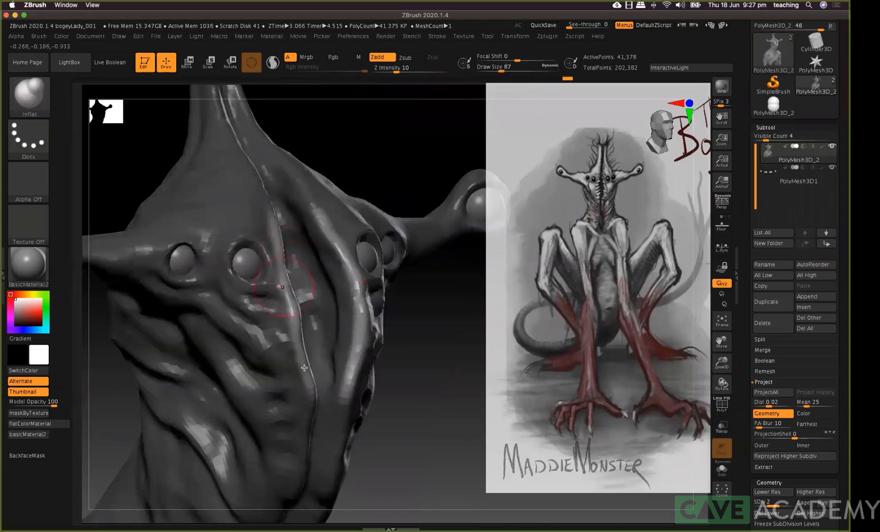
left_click_drag(280, 264, 306, 365)
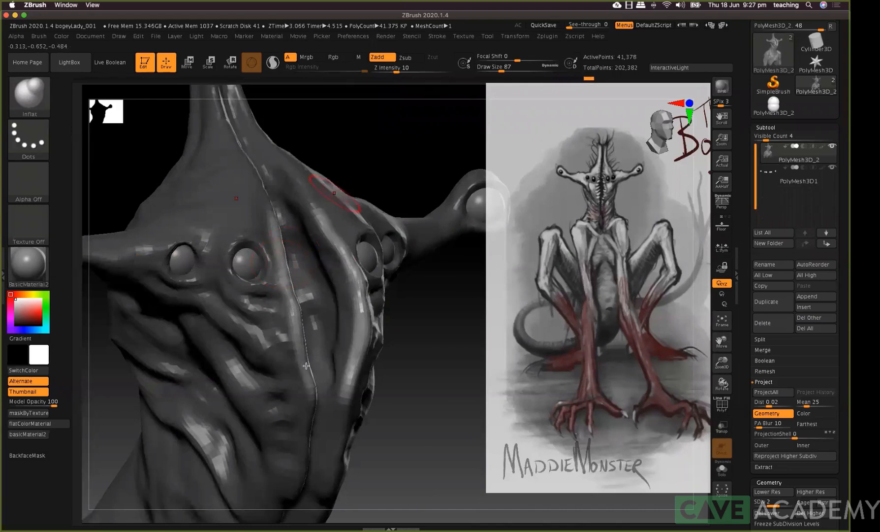
Clear the ridge mask and paint a thin mask along the edge of the central groove at draw size 16
mouse_move(319, 177)
left_mouse_down()
mouse_move(353, 143)
mouse_move(212, 197)
left_mouse_up()
key("space")
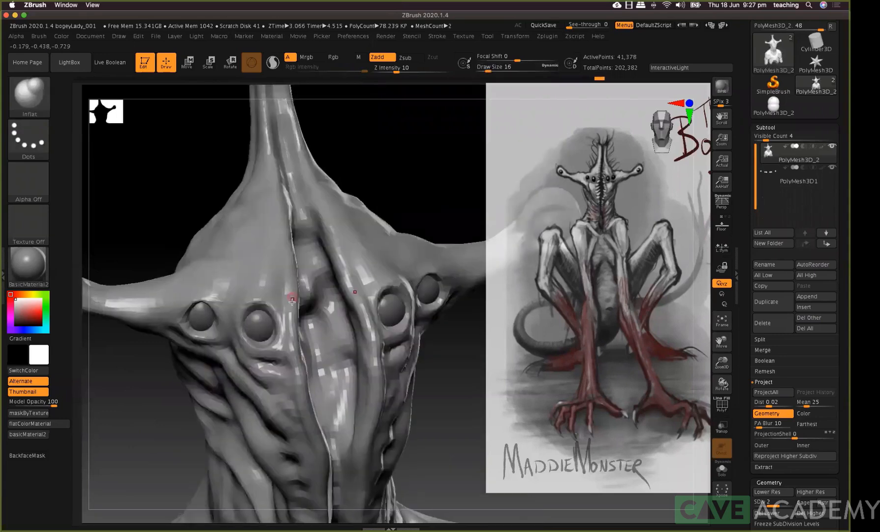
key("ctrl")
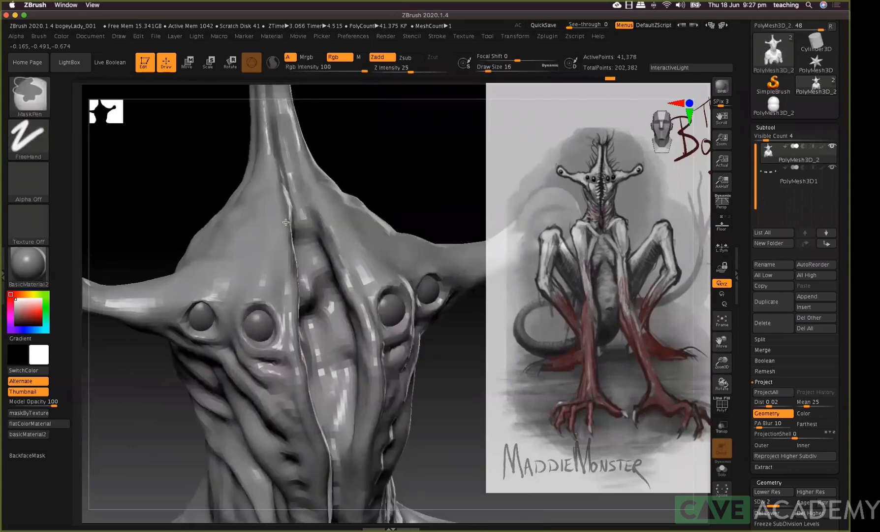
mouse_move(279, 187)
left_mouse_down("ctrl")
mouse_move(294, 284)
mouse_move(290, 335)
left_mouse_up("ctrl")
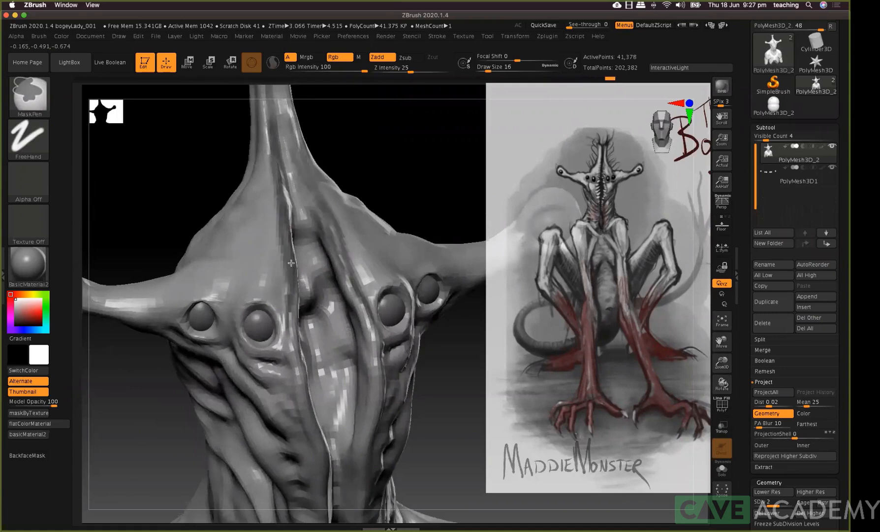
left_click_drag(353, 162, 301, 219)
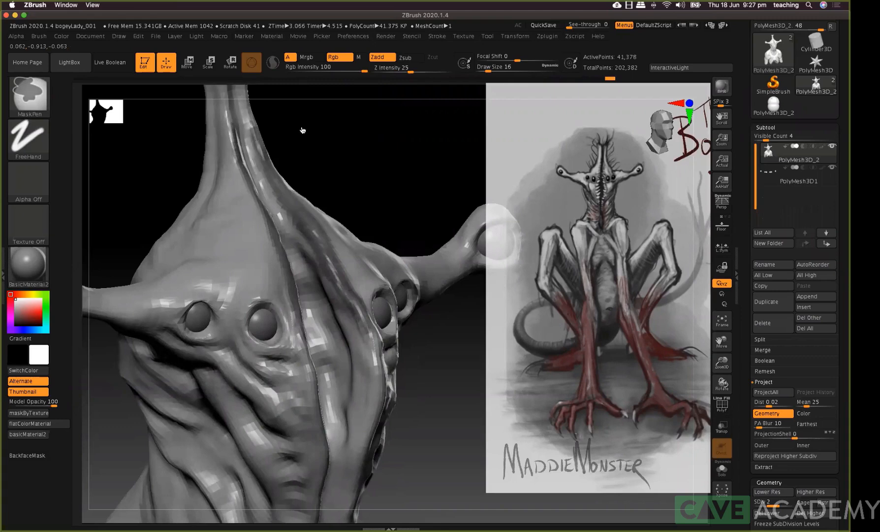
Swell the unmasked groove ridges with the Inflat brush at draw size 77 and intensity 10, and reshape them with the Move brush at size 149
key("space")
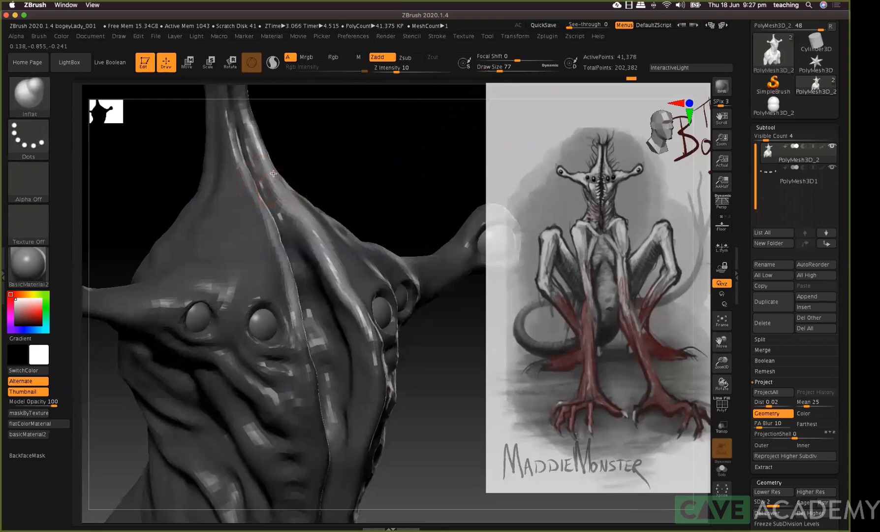
right_click_drag(325, 248, 320, 209)
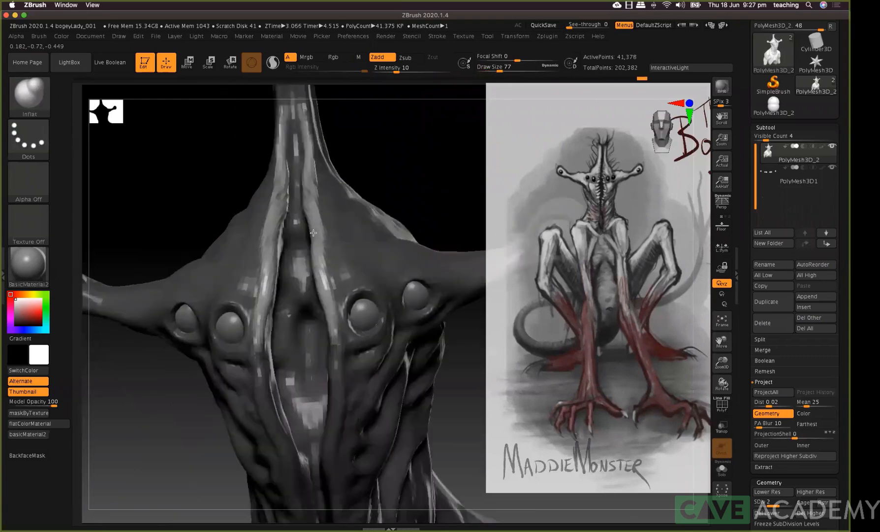
key("b")
key("m")
key("v")
right_click_drag(367, 163, 433, 175)
key("space")
left_click_drag(339, 204, 345, 205)
mouse_move(354, 168)
right_mouse_down()
mouse_move(363, 161)
mouse_move(321, 235)
right_mouse_up()
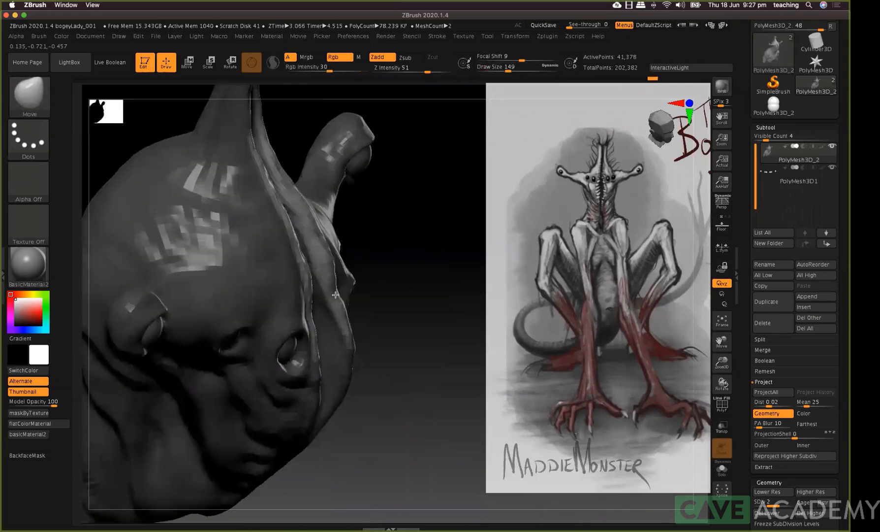
Adjust the upper part of the groove ridges with the Move brush at draw size 90 and clear the mask
right_click_drag(366, 263, 302, 176)
right_click(302, 176)
mouse_move(302, 176)
left_mouse_down()
mouse_move(305, 170)
mouse_move(300, 176)
left_mouse_up()
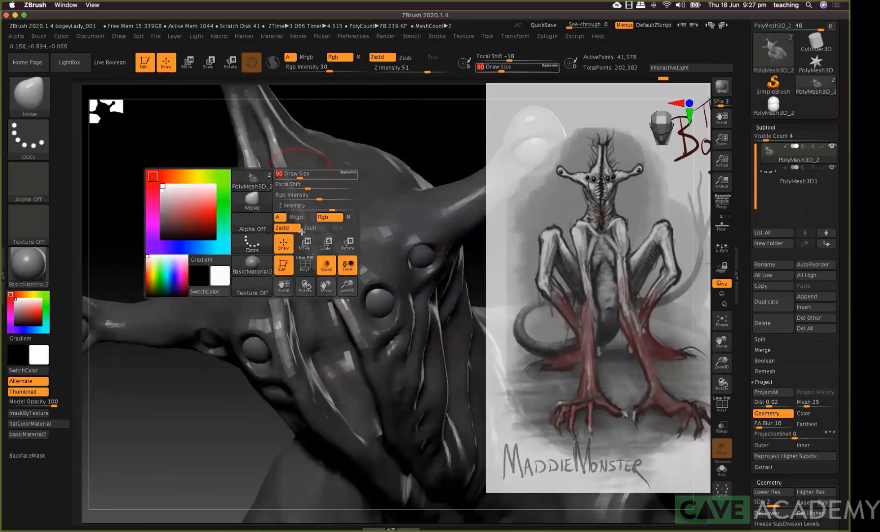
left_click_drag(326, 109, 312, 197)
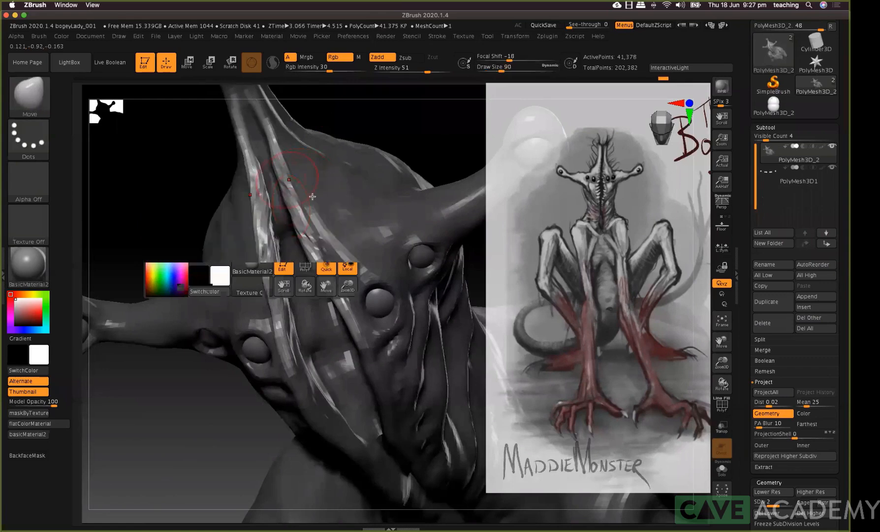
left_click_drag(291, 235, 298, 208, "shift")
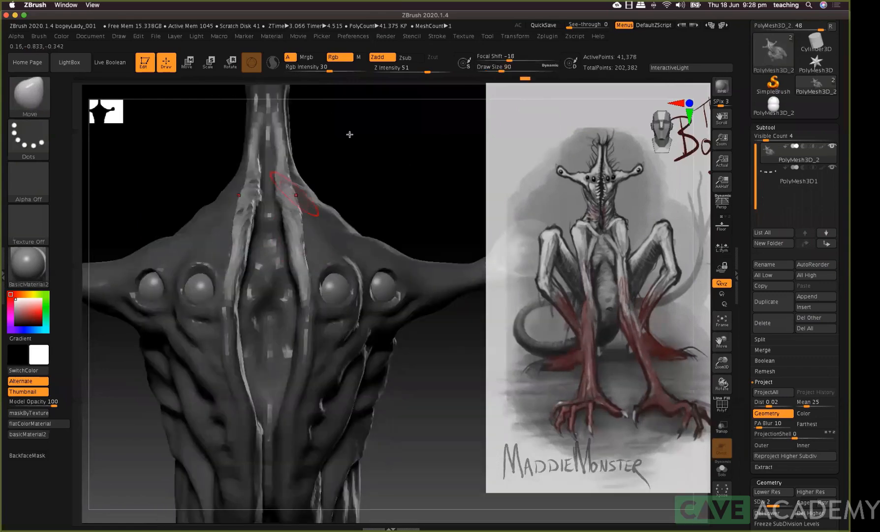
mouse_move(305, 172)
left_mouse_down("ctrl")
mouse_move(282, 182)
mouse_move(275, 292)
left_mouse_up("ctrl")
key("space")
key("ctrl+shift+z")
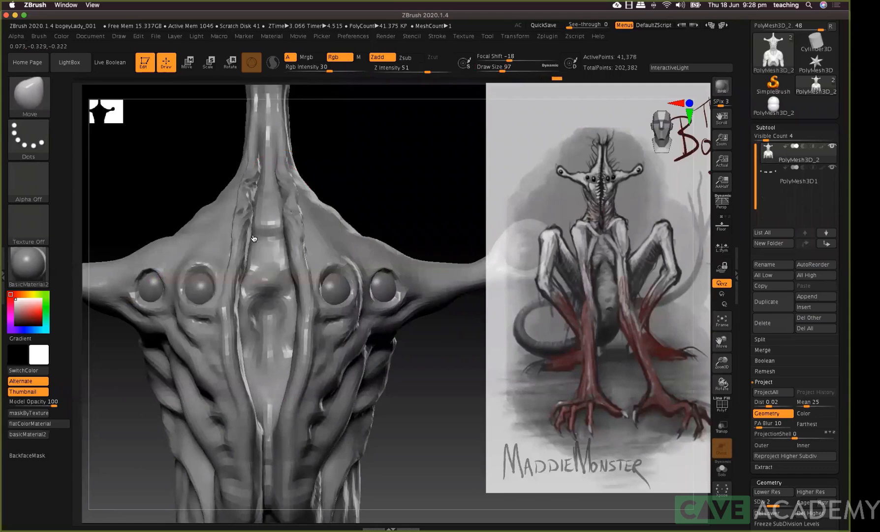
Flatten the surface inside the central groove between the inner eyes with the TrimDynamic brush at draw size 97 and intensity 43
key("b")
key("t")
key("d")
left_click(272, 270)
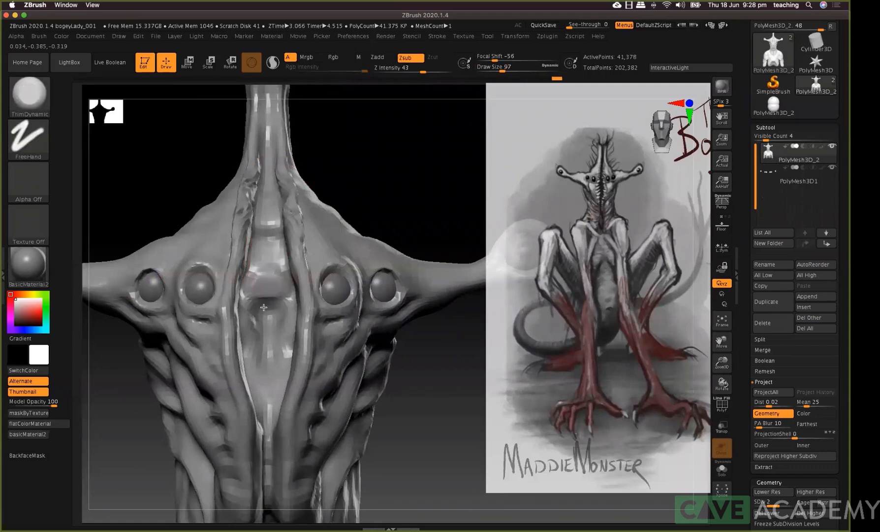
left_click_drag(264, 307, 267, 296)
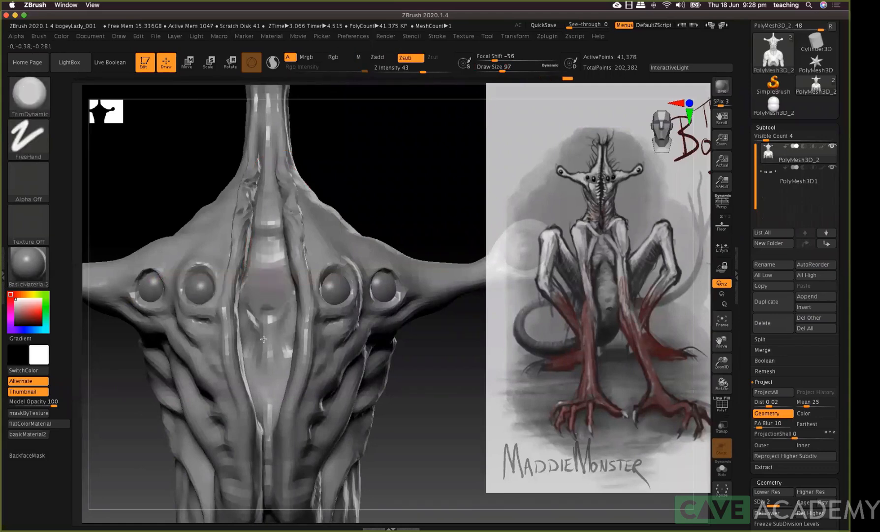
left_click_drag(263, 339, 275, 245)
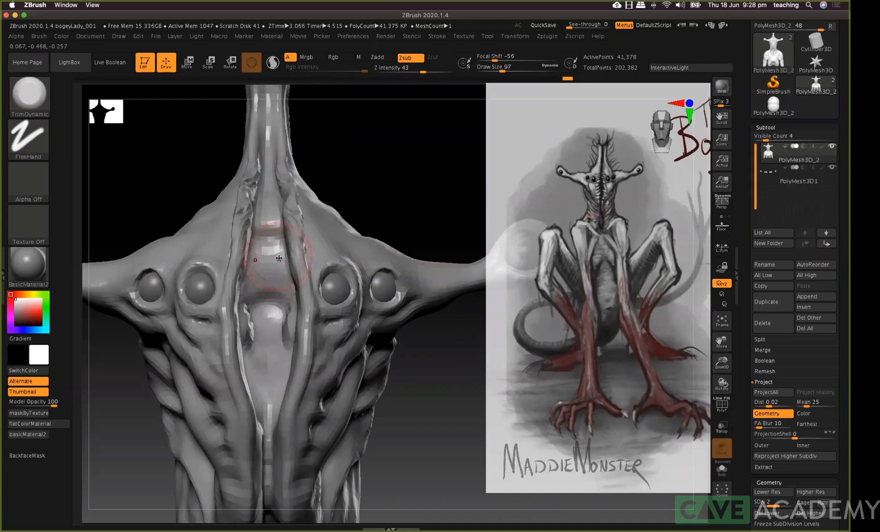
Cut creases inside the central groove with the DamStandard brush at draw size 94 and intensity 17
key("b")
key("d")
key("s")
key("space")
left_click_drag(276, 252, 278, 255)
key("space")
mouse_move(268, 338)
left_mouse_down()
mouse_move(256, 345)
mouse_move(282, 375)
left_mouse_up()
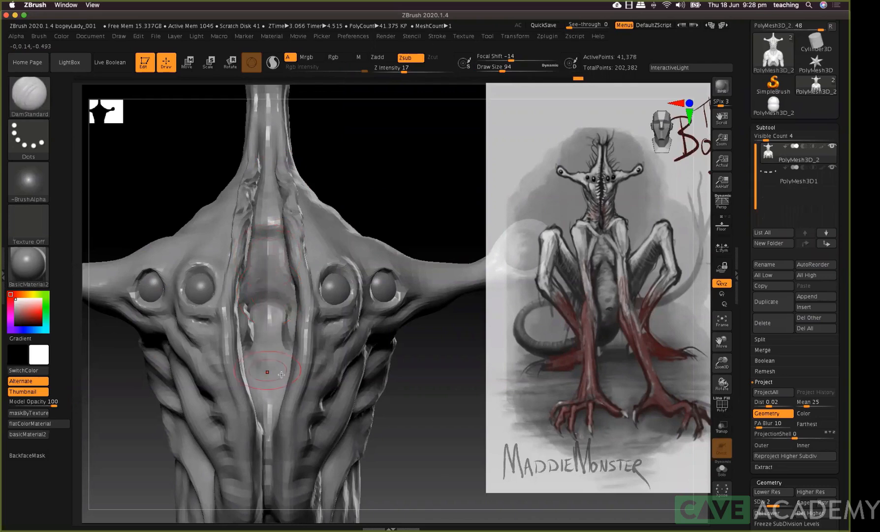
key("super+shift+z")
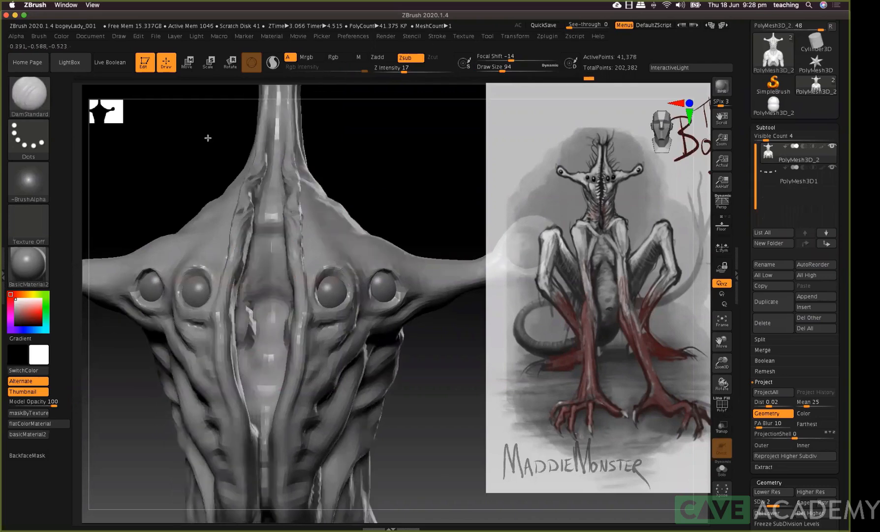
Deepen the horizontal creases across the upper part of the central groove with DamStandard at draw size 94
mouse_move(208, 138)
left_mouse_down()
mouse_move(260, 375)
mouse_move(277, 380)
mouse_move(264, 364)
mouse_move(268, 347)
left_mouse_up()
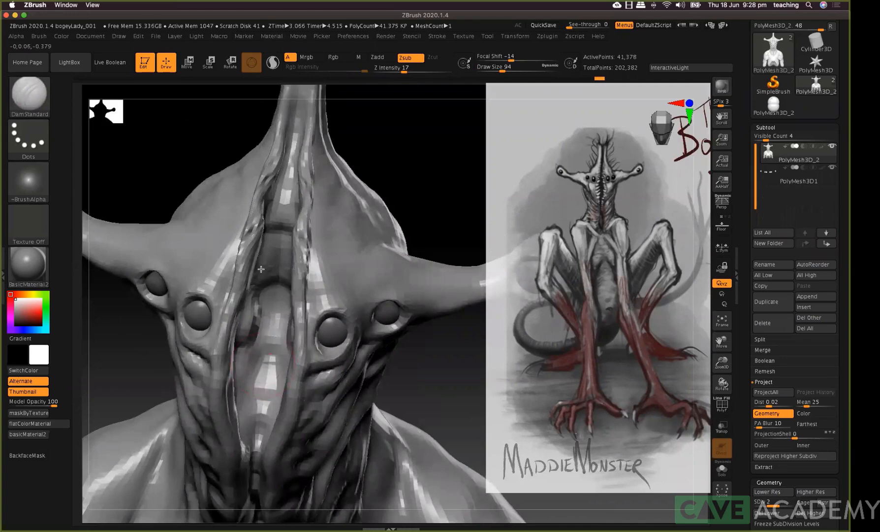
mouse_move(379, 131)
left_mouse_down()
mouse_move(274, 270)
mouse_move(294, 205)
left_mouse_up()
left_click_drag(373, 143, 272, 238)
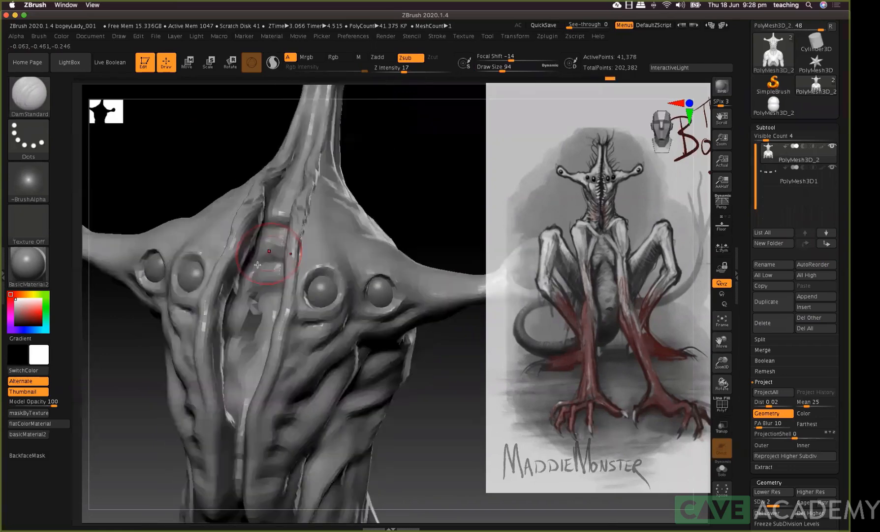
left_click_drag(364, 187, 226, 281)
left_click_drag(367, 168, 273, 235)
Carve finer creases down the inside of the central groove with DamStandard at draw size 65, undoing a stray stroke
key("space")
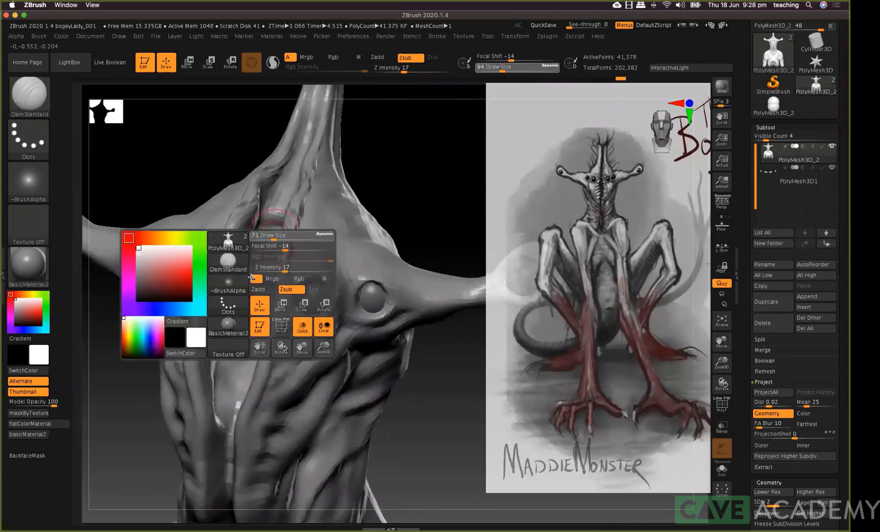
mouse_move(227, 298)
left_mouse_down()
mouse_move(236, 288)
mouse_move(249, 319)
mouse_move(244, 298)
left_mouse_up()
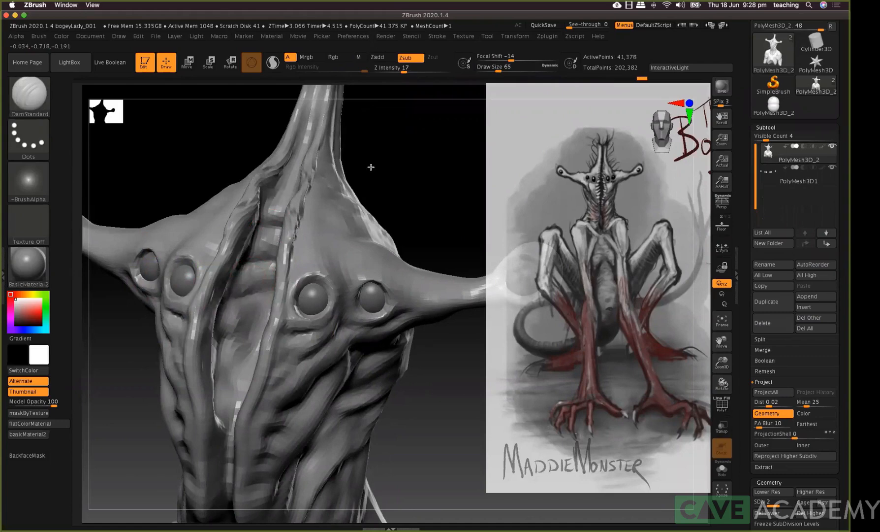
right_click_drag(304, 326, 362, 326)
left_click(304, 349)
mouse_move(288, 321)
left_mouse_down()
mouse_move(306, 340)
mouse_move(286, 336)
left_mouse_up()
key("ctrl+z")
right_click_drag(285, 330, 297, 353)
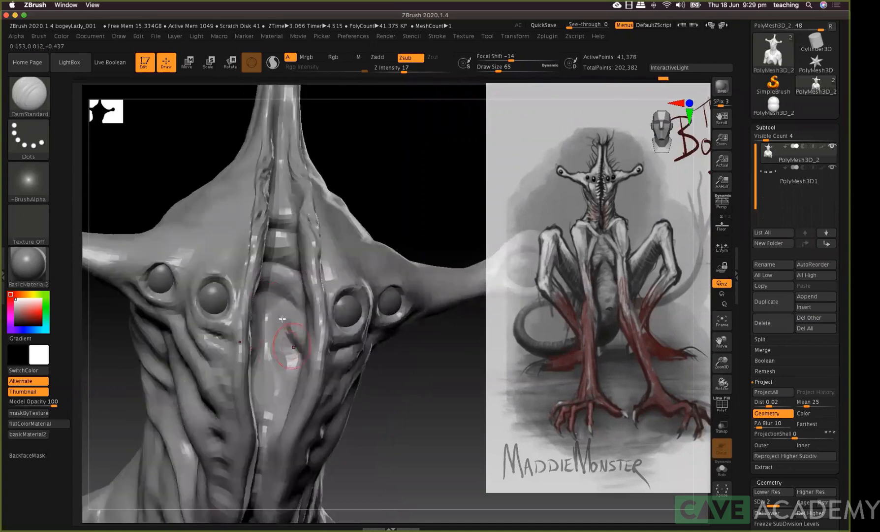
Build up a raised fold inside the central groove with the Standard brush at draw size 65 and intensity 25
key("b")
key("s")
key("t")
left_click_drag(288, 349, 294, 374)
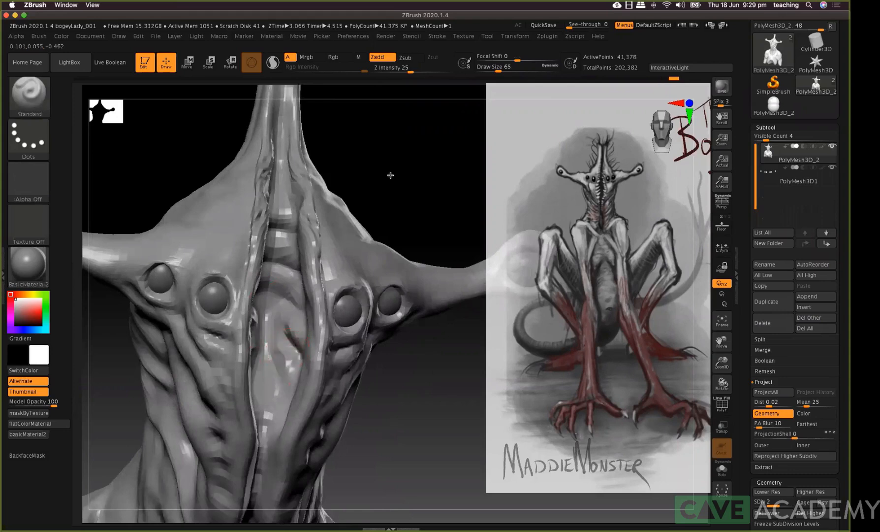
left_click_drag(409, 164, 394, 162)
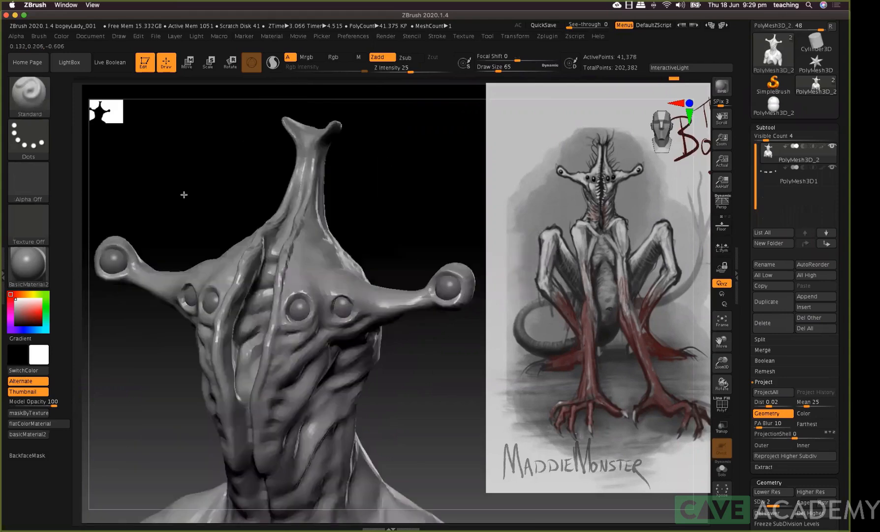
Reshape the ridges bordering the central groove with the Move brush at draw size 112 and intensity 51
left_click_drag(184, 194, 268, 200)
key("b")
key("m")
key("v")
key("space")
left_click(268, 200)
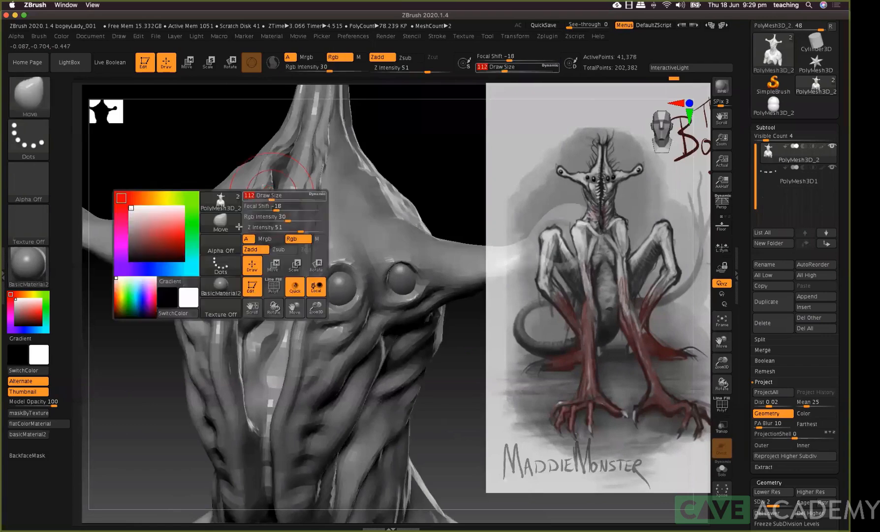
left_click_drag(217, 361, 310, 363)
key("space")
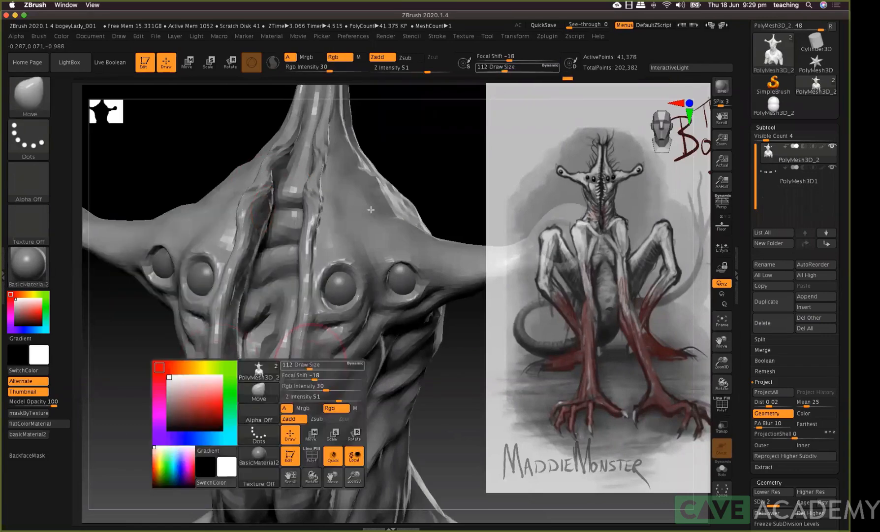
Carve creases around the inner forehead eye and groove edge with the DamStandard brush at draw size 65 and intensity 17
key("b")
key("d")
key("s")
left_click_drag(423, 162, 308, 336)
key("space")
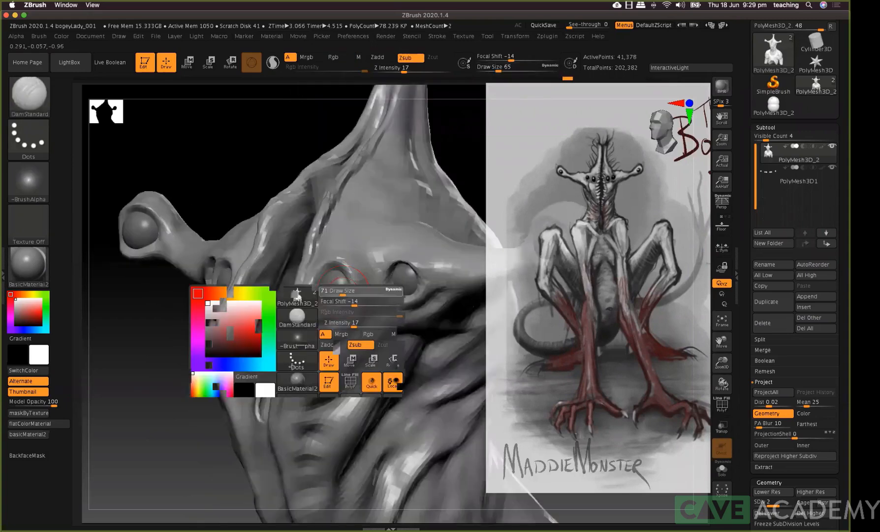
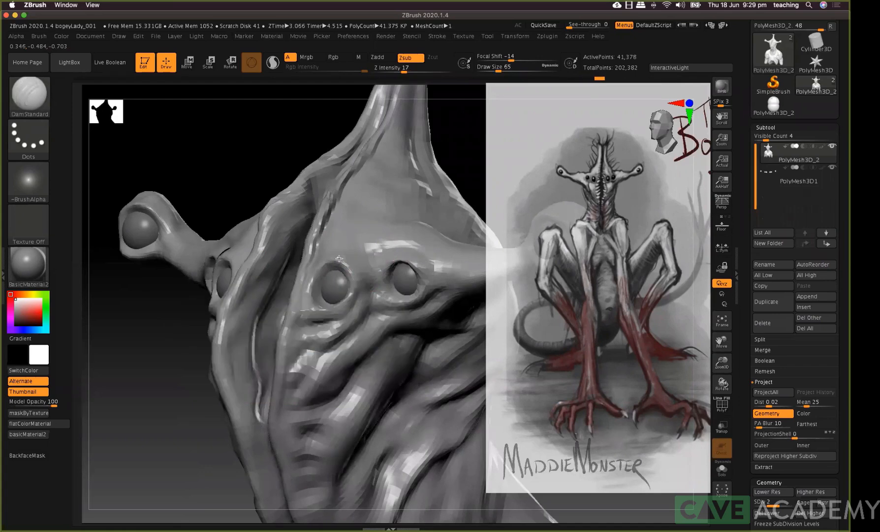
Build up the rim around the outer forehead eye with the Standard brush at draw size 65 and swell it with the Inflat brush
key("b")
key("s")
key("t")
mouse_move(379, 290)
left_mouse_down()
mouse_move(419, 261)
mouse_move(407, 263)
left_mouse_up()
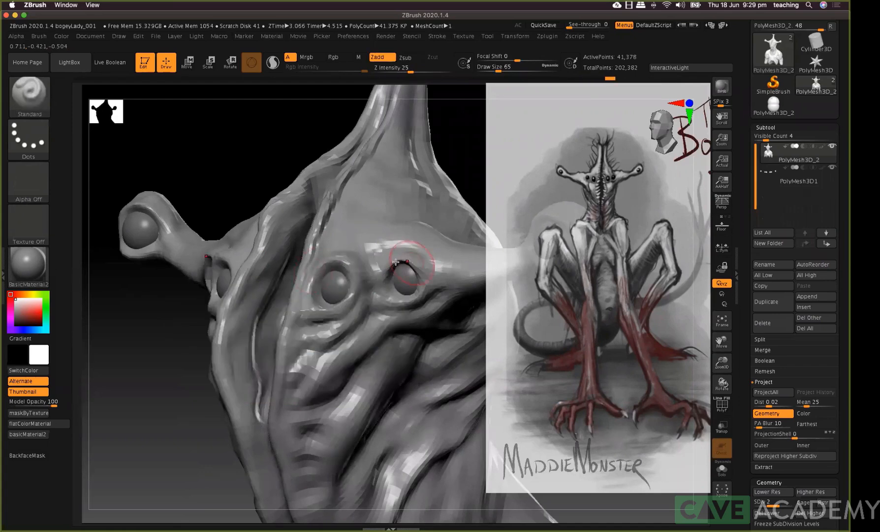
key("b")
key("i")
key("n")
left_click_drag(422, 266, 417, 257)
Fit the outer forehead eye's socket rim around the eyeball with the Move brush at draw sizes 97 and 62
key("b")
key("m")
key("v")
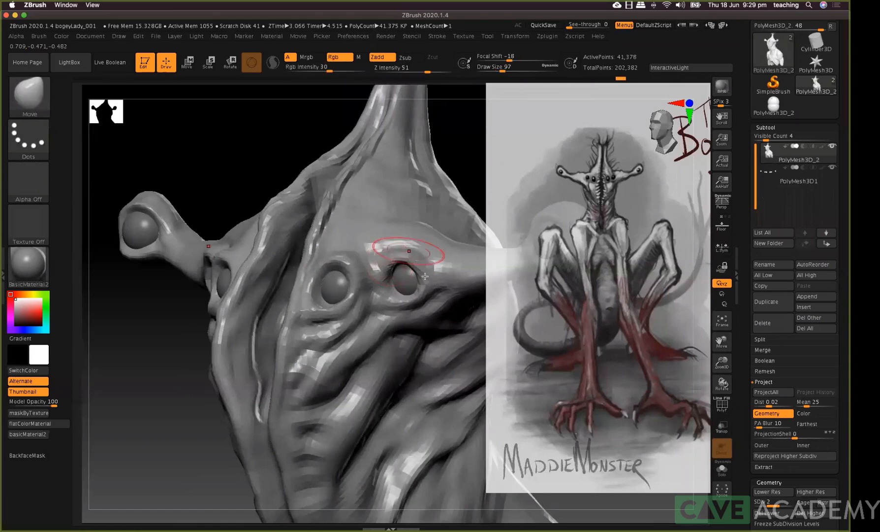
left_click_drag(438, 275, 440, 277)
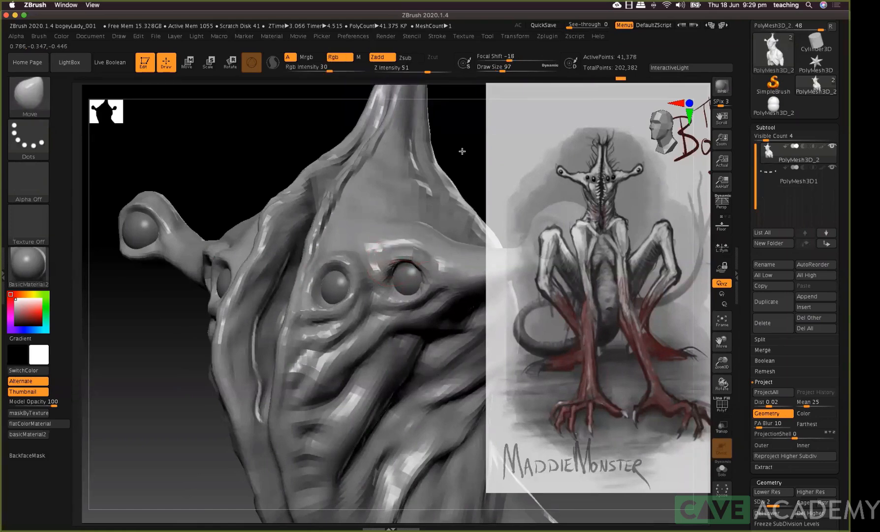
right_click_drag(431, 276, 445, 276)
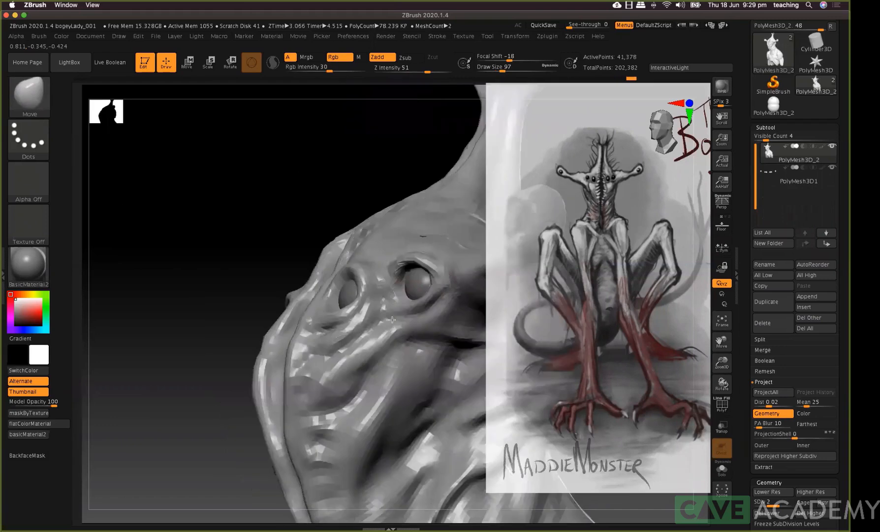
left_click_drag(432, 283, 440, 282)
mouse_move(418, 279)
right_mouse_down()
mouse_move(420, 298)
mouse_move(413, 251)
right_mouse_up()
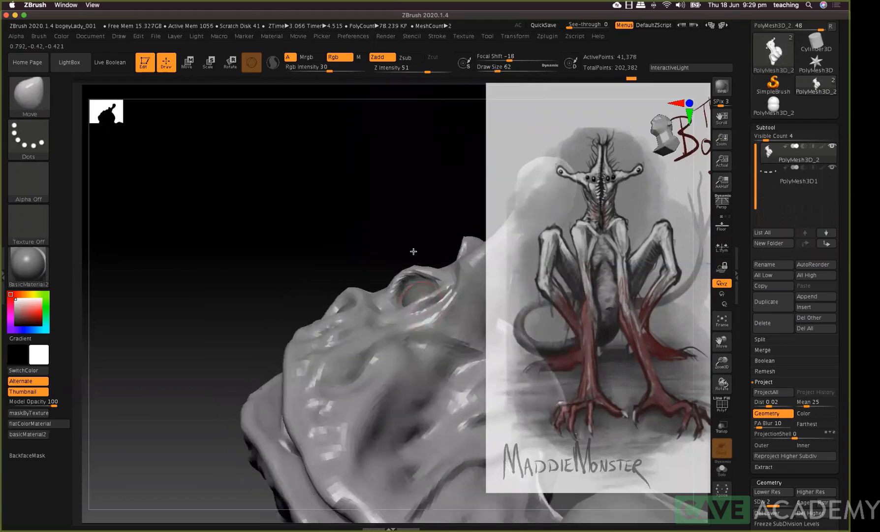
right_click_drag(422, 309, 418, 298)
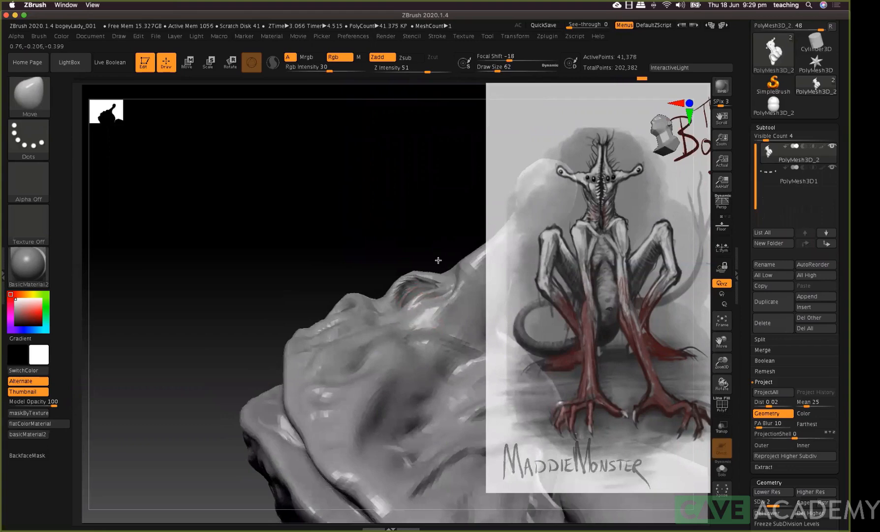
right_click_drag(408, 310, 462, 218)
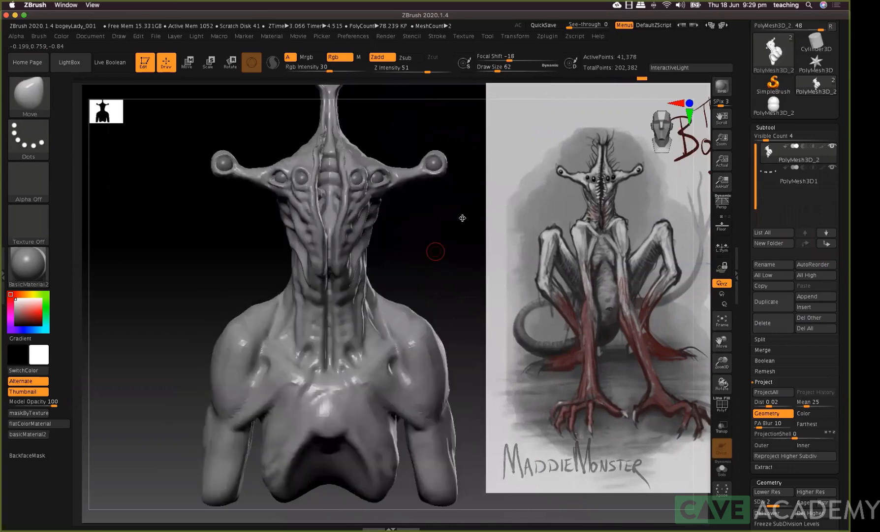
Append the PolyMesh3D star as a new subtool and make it the active one
left_click(775, 129)
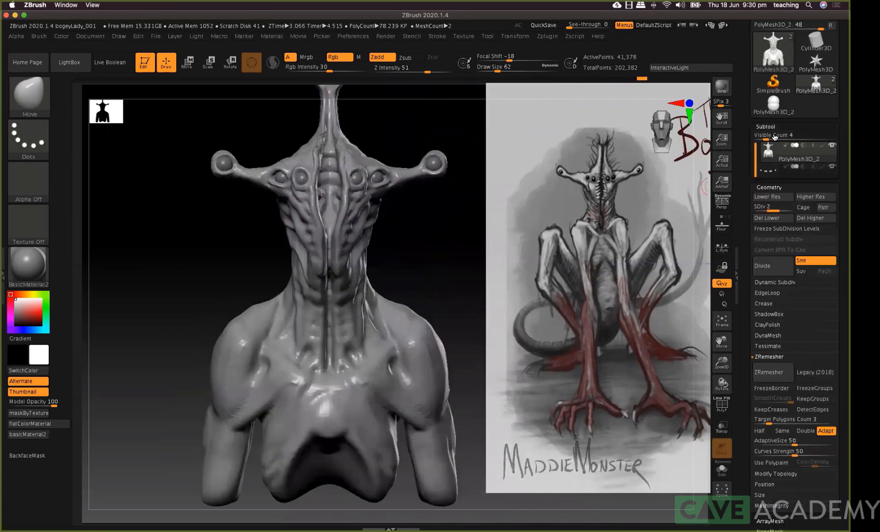
left_click(772, 128)
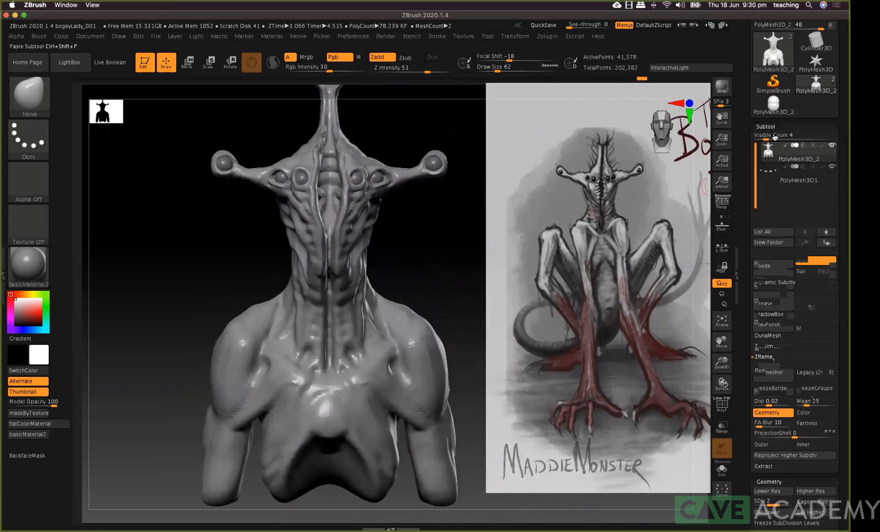
left_click(601, 334)
left_click(673, 246, "alt")
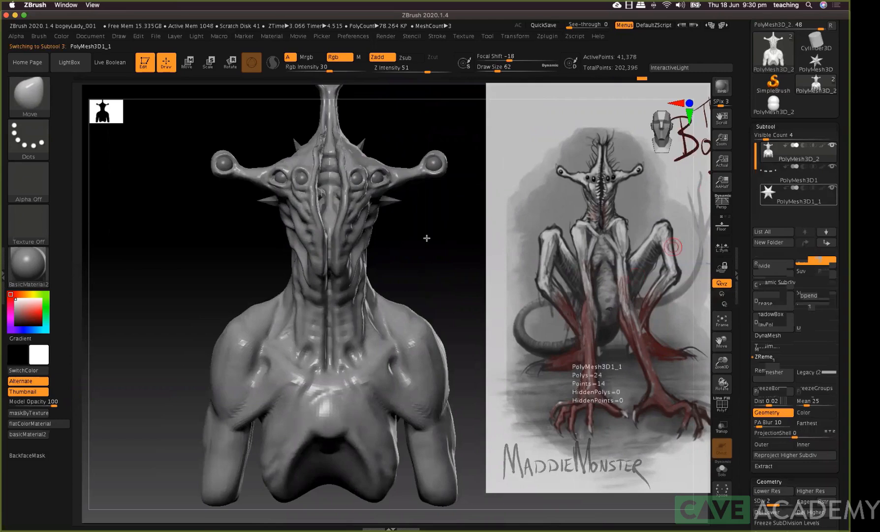
Isolate the star subtool in a side view with Solo and activate the Move gizmo on it
left_click_drag(424, 246, 403, 203, "shift")
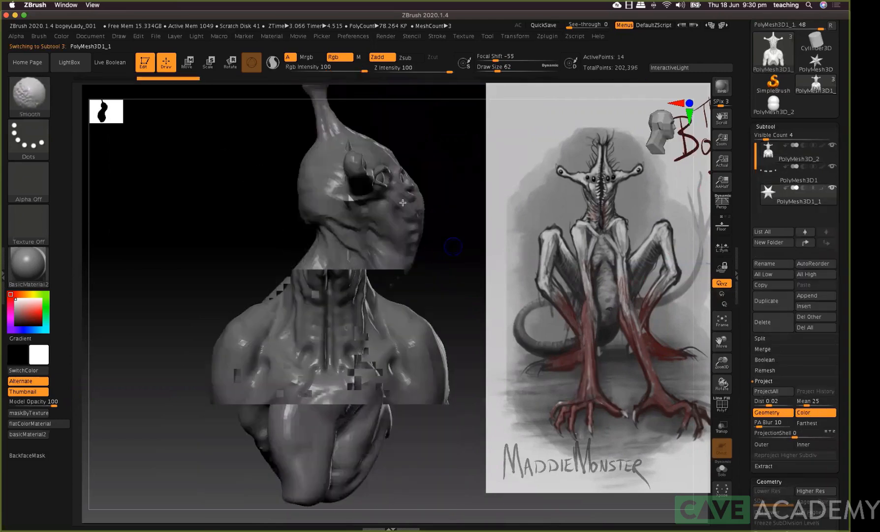
key("w")
left_click(722, 469)
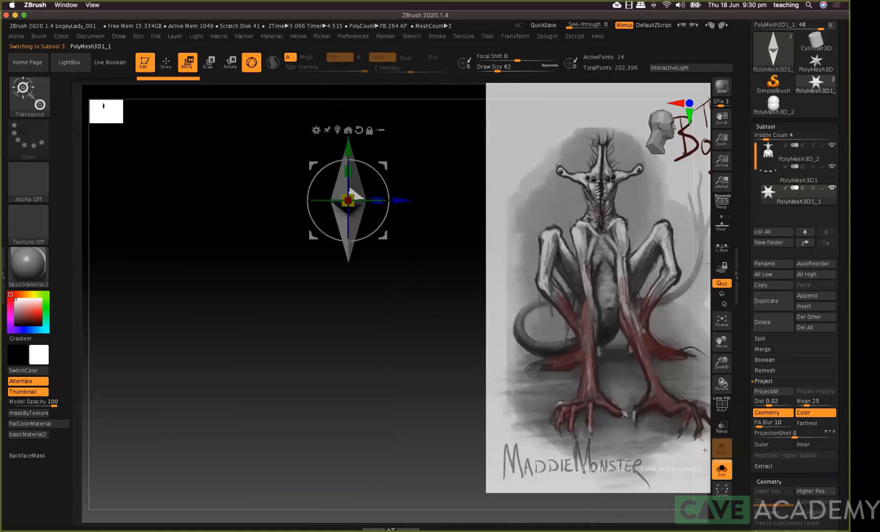
Replace the star with a sphere primitive and stretch it vertically with the Move brush at draw size 286
left_click(316, 129)
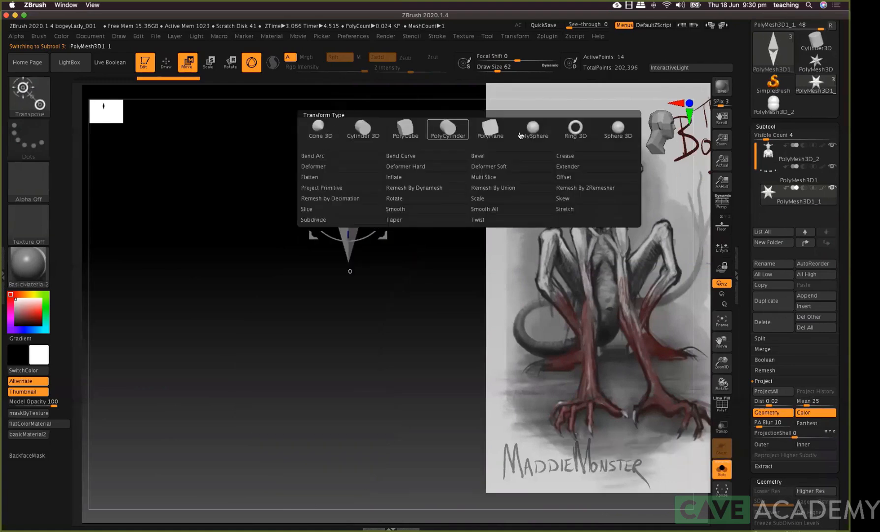
left_click(446, 130)
mouse_move(419, 121)
left_mouse_down("shift")
mouse_move(421, 244)
mouse_move(381, 148)
mouse_move(360, 161)
mouse_move(347, 99)
left_mouse_up("shift")
key("q")
key("space")
left_click_drag(348, 258, 346, 308)
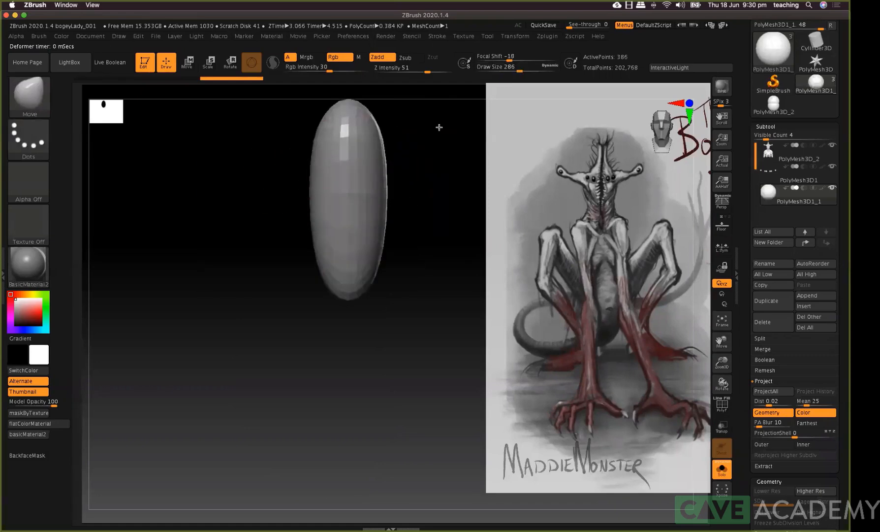
Undo the last stretch strokes and pull the sphere's upper end into a tapered, elongated form with the Move brush
left_click_drag(438, 127, 425, 244)
key("ctrl+z")
key("ctrl+z")
key("ctrl+z")
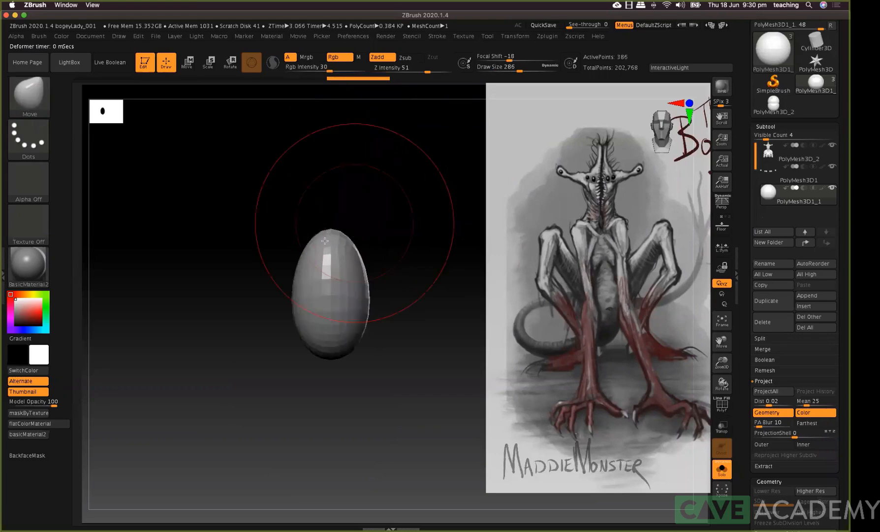
left_click_drag(331, 244, 333, 175)
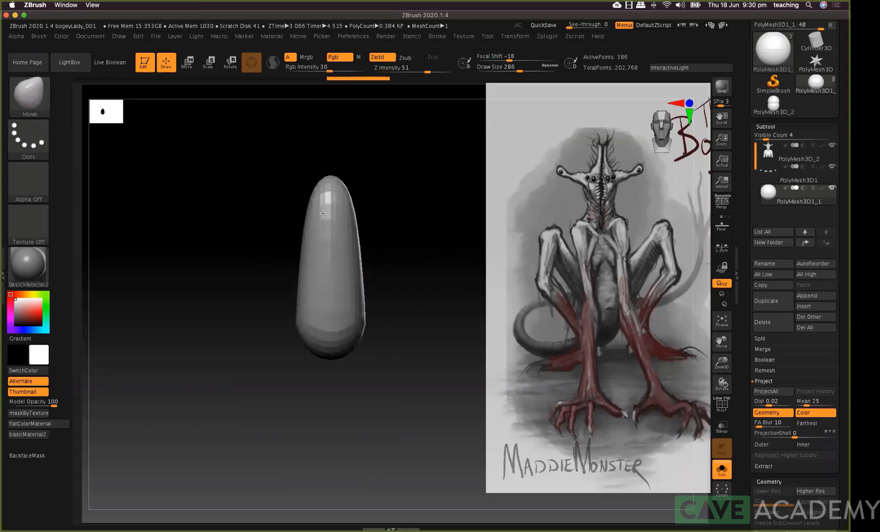
mouse_move(307, 256)
left_mouse_down("shift")
mouse_move(321, 229)
mouse_move(299, 232)
left_mouse_up("shift")
mouse_move(364, 200)
left_mouse_down()
mouse_move(317, 202)
mouse_move(311, 290)
left_mouse_up()
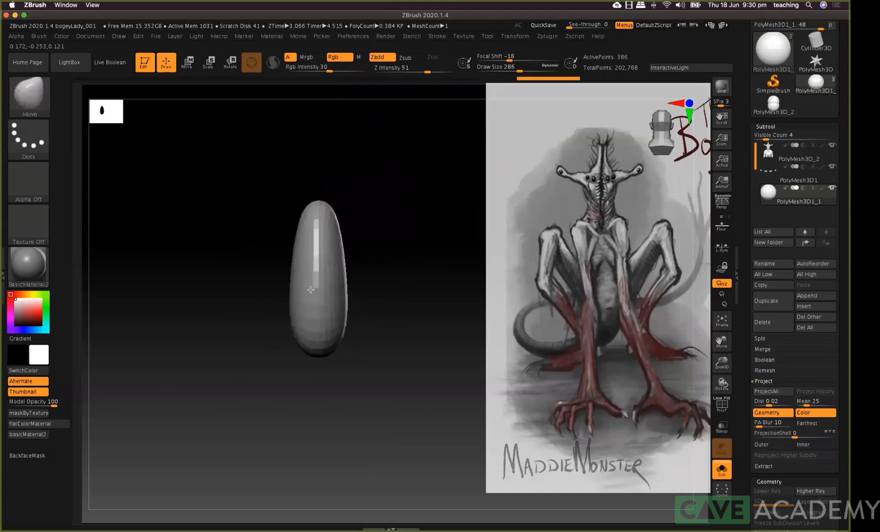
Lengthen the form and bend it into a curved claw profile from the side with the Move brush
left_click_drag(395, 217, 349, 251)
left_click_drag(284, 284, 291, 283, "shift")
mouse_move(291, 283)
left_mouse_down()
mouse_move(312, 280)
mouse_move(315, 268)
left_mouse_up()
left_click_drag(307, 214, 316, 172)
left_click_drag(313, 310, 326, 345)
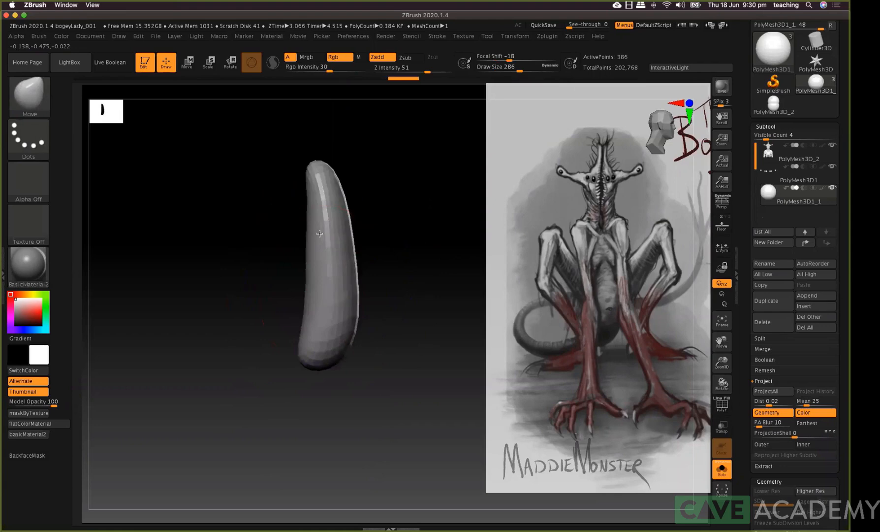
left_click_drag(321, 242, 335, 242)
mouse_move(393, 161)
left_mouse_down()
mouse_move(409, 144)
mouse_move(401, 163)
mouse_move(356, 196)
left_mouse_up()
Narrow the upper end of the claw shape into a tip with the Pinch brush at draw size 217
key("b")
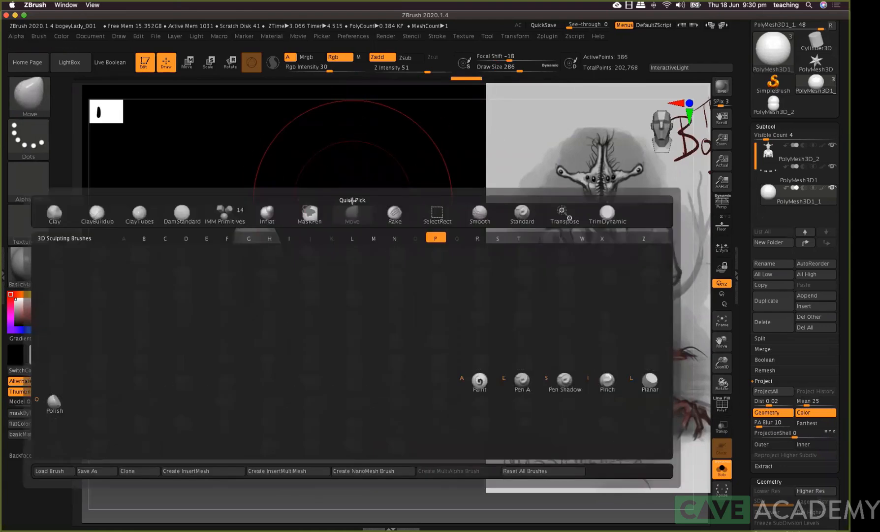
key("p")
key("i")
key("space")
left_click_drag(352, 202, 344, 202)
left_click_drag(261, 236, 276, 189)
mouse_move(224, 212)
left_mouse_down()
mouse_move(258, 220)
mouse_move(246, 192)
mouse_move(238, 353)
left_mouse_up()
mouse_move(335, 320)
left_mouse_down("alt")
mouse_move(350, 211)
mouse_move(337, 241)
left_mouse_up("alt")
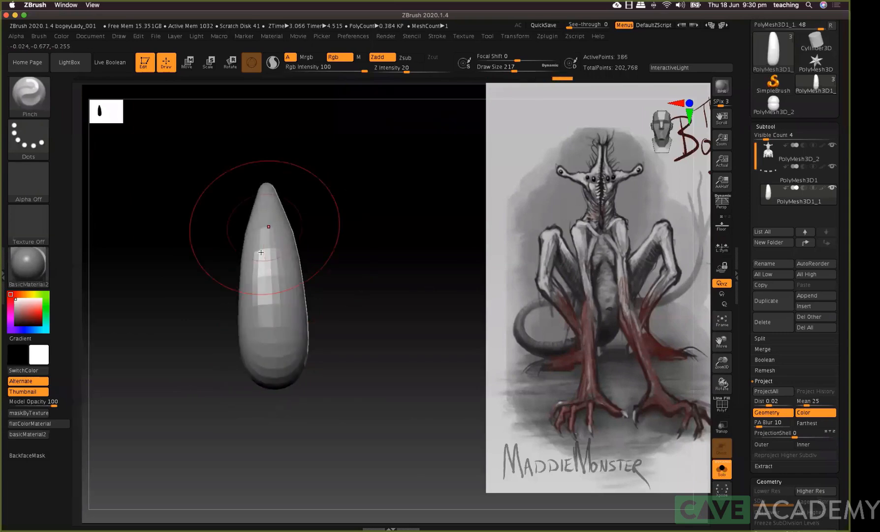
left_click_drag(259, 206, 262, 266)
left_click_drag(260, 191, 263, 226)
Sharpen the claw's tip from further angles with the Pinch brush after adjusting its draw size
mouse_move(316, 190)
left_mouse_down()
mouse_move(260, 179)
mouse_move(304, 171)
mouse_move(301, 183)
mouse_move(284, 175)
left_mouse_up()
left_click_drag(277, 231, 271, 231)
left_click_drag(307, 201, 340, 203)
key("space")
left_click_drag(270, 249, 271, 256)
mouse_move(353, 220)
left_mouse_down()
mouse_move(257, 203)
mouse_move(254, 223)
left_mouse_up()
Carve lengthwise grooves along the claw with the DamStandard brush at draw size 68
key("b")
key("d")
key("s")
key("space")
left_click_drag(256, 255, 245, 256)
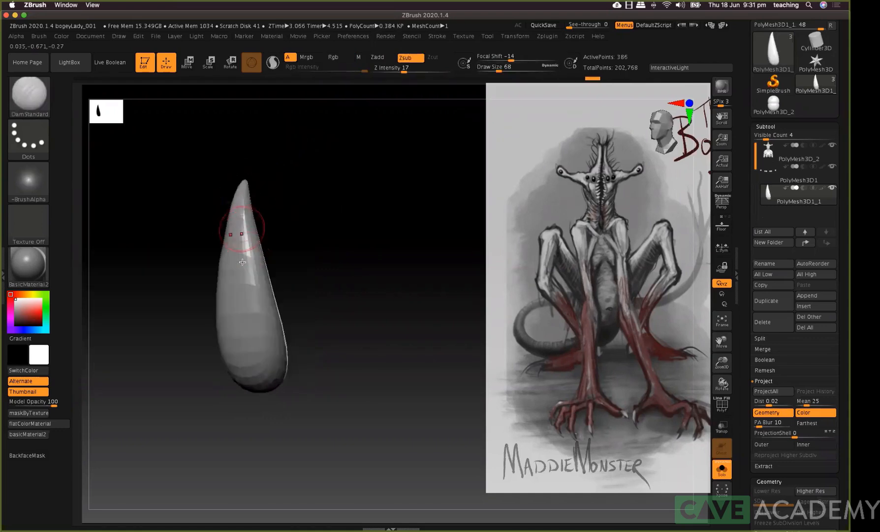
mouse_move(242, 217)
left_mouse_down()
mouse_move(258, 386)
mouse_move(241, 240)
mouse_move(257, 354)
mouse_move(272, 342)
left_mouse_up()
left_click_drag(258, 273, 250, 212)
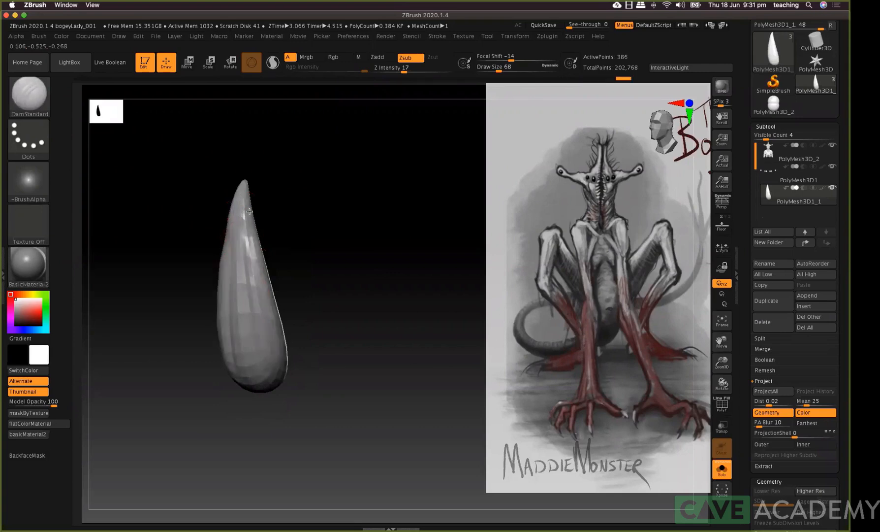
left_click_drag(262, 163, 312, 213)
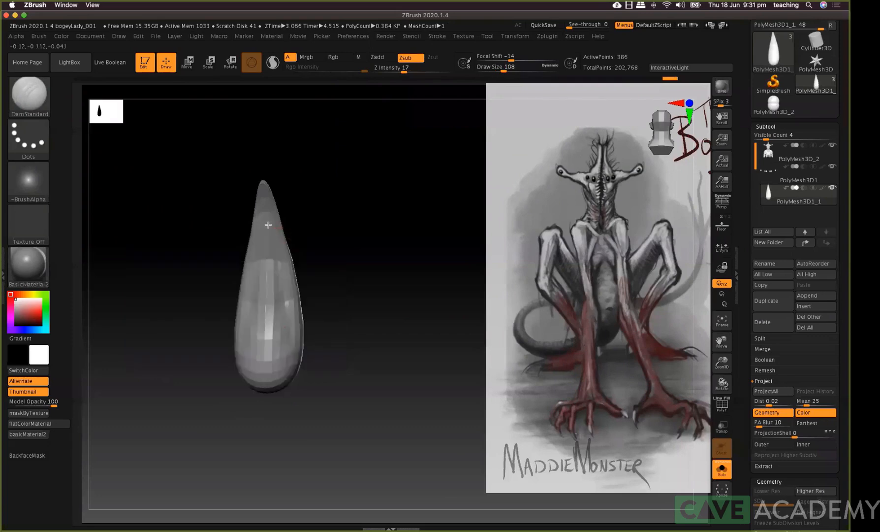
key("super+z")
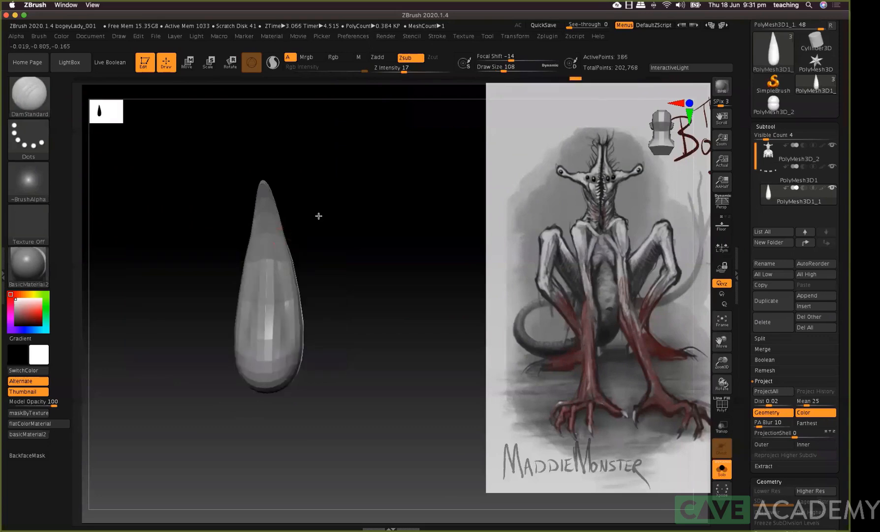
Pull the claw's rounded base down into a pointed root with the Move brush at draw size 108
mouse_move(320, 199)
left_mouse_down()
mouse_move(260, 324)
mouse_move(209, 271)
left_mouse_up()
key("b")
key("m")
key("v")
left_click_drag(232, 382, 215, 430)
key("super+z")
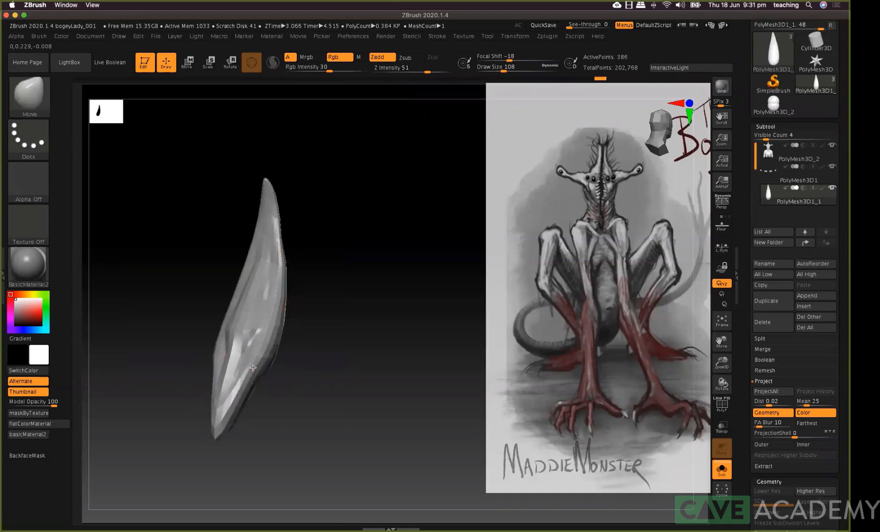
left_click(282, 353, "shift")
Subdivide the claw mesh to SDiv level 3 instead of using Dynamic Subdiv
key("d")
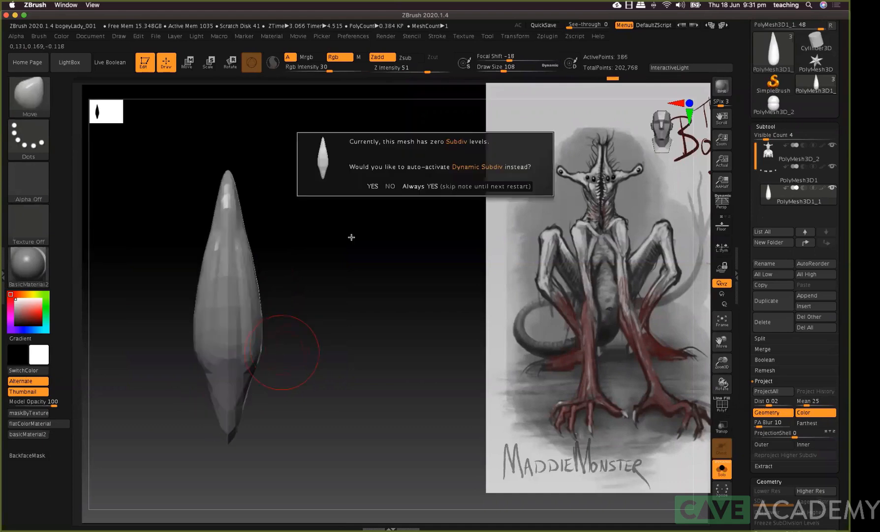
left_click(340, 246)
key("d")
key("d")
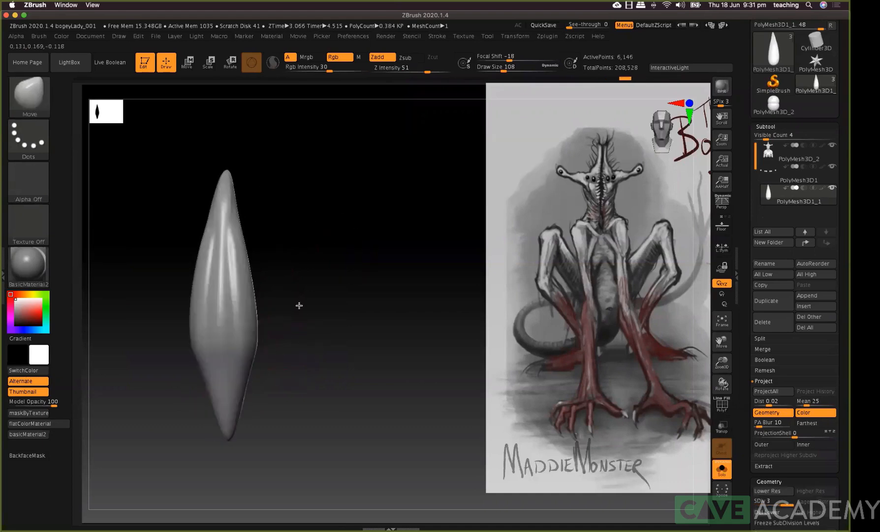
Carve a crease around the claw where it meets the root with DamStandard at draw sizes 108 and 71
key("b")
key("d")
key("s")
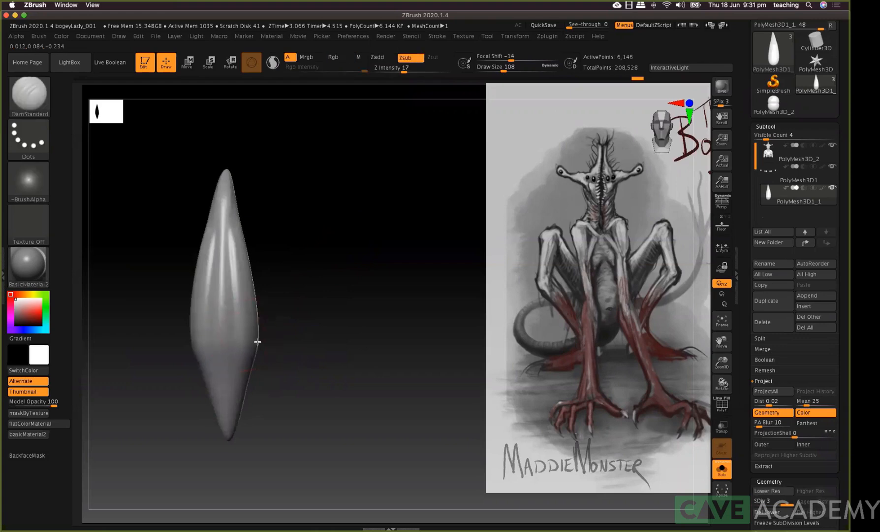
left_click_drag(257, 342, 216, 353)
key("bracketleft")
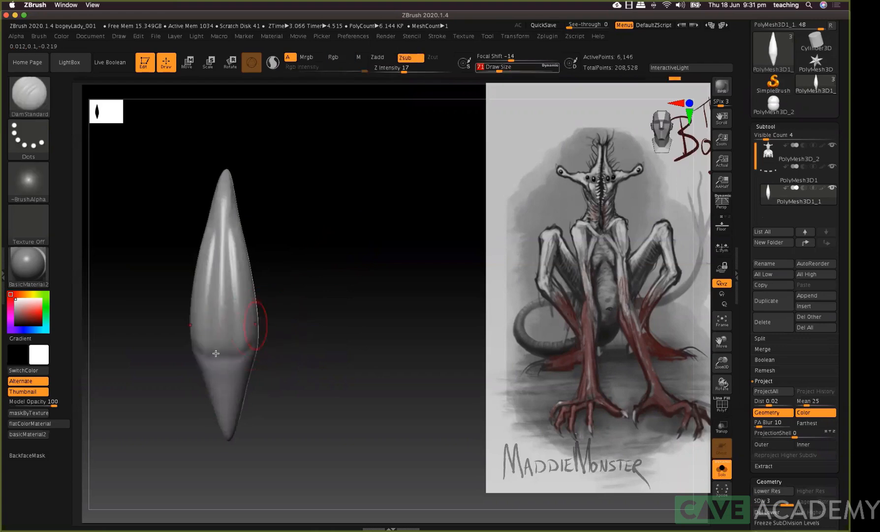
left_click_drag(297, 319, 205, 308)
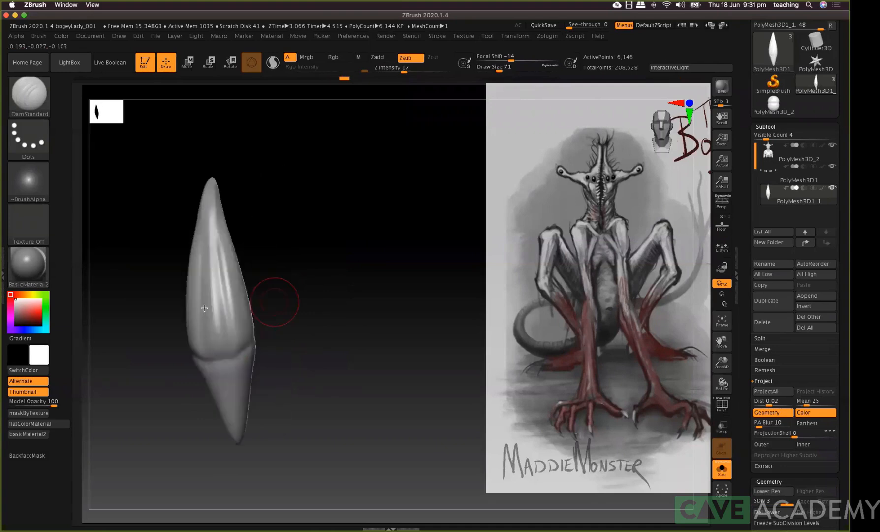
Build up fleshy volume on the root below the crease with the ClayTubes brush at draw size 71
key("b")
key("c")
key("t")
mouse_move(275, 371)
left_mouse_down()
mouse_move(249, 390)
mouse_move(241, 382)
left_mouse_up()
key("super+shift+z")
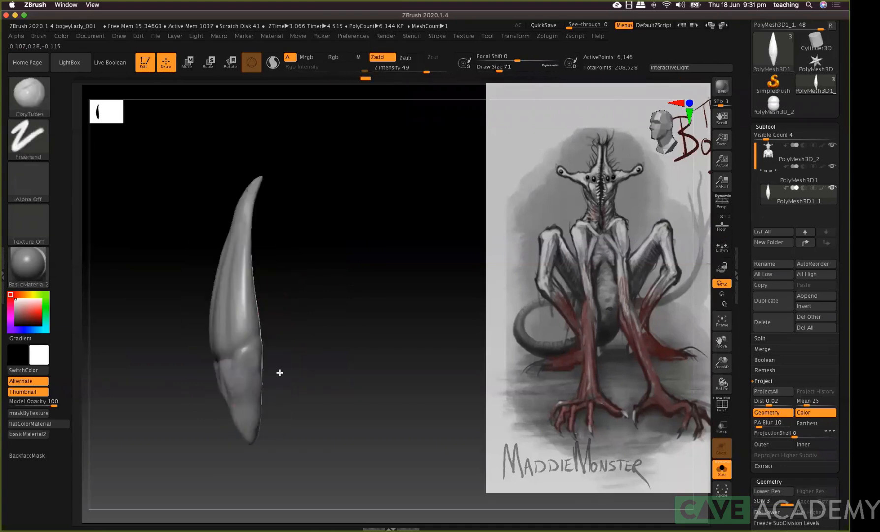
left_click_drag(268, 416, 259, 386)
key("super+shift+z")
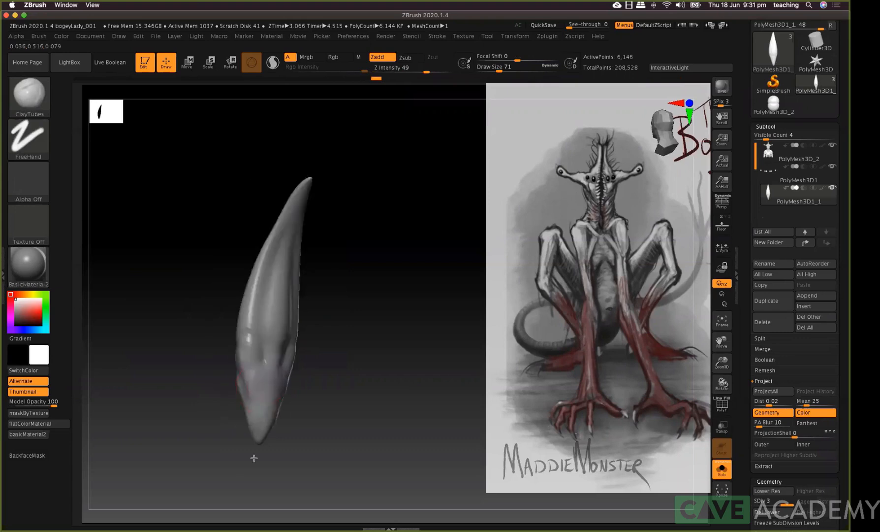
Extend the root's end into a narrow stem with the Move brush at draw size 71 and smooth it
key("b")
key("m")
key("v")
left_click_drag(220, 394, 312, 320)
left_click_drag(319, 360, 323, 273, "alt")
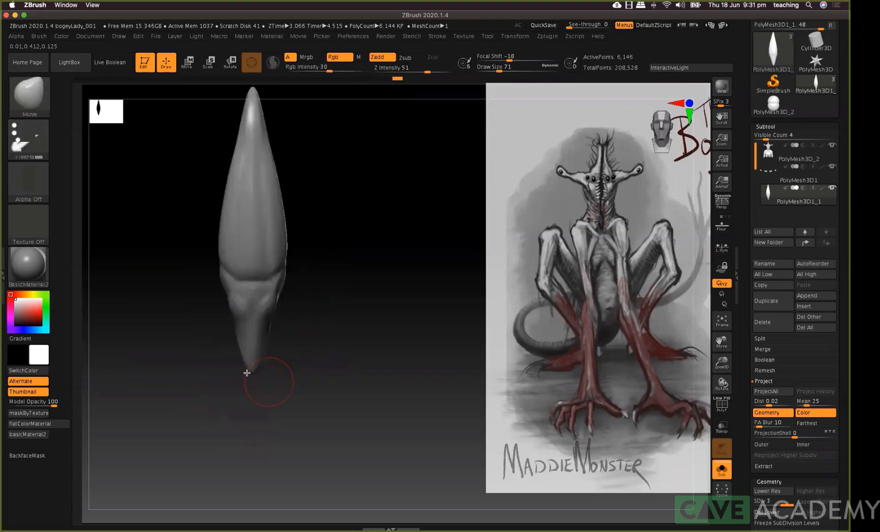
mouse_move(269, 382)
left_mouse_down()
mouse_move(292, 369)
mouse_move(232, 382)
mouse_move(222, 405)
left_mouse_up()
left_click_drag(242, 365, 236, 373)
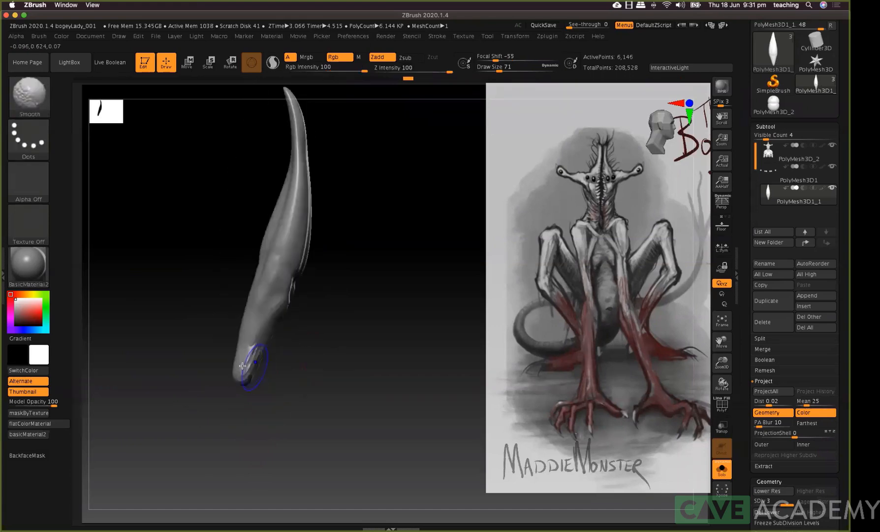
Reshape the stem at the root's end with the Move brush at draw size 120
key("space")
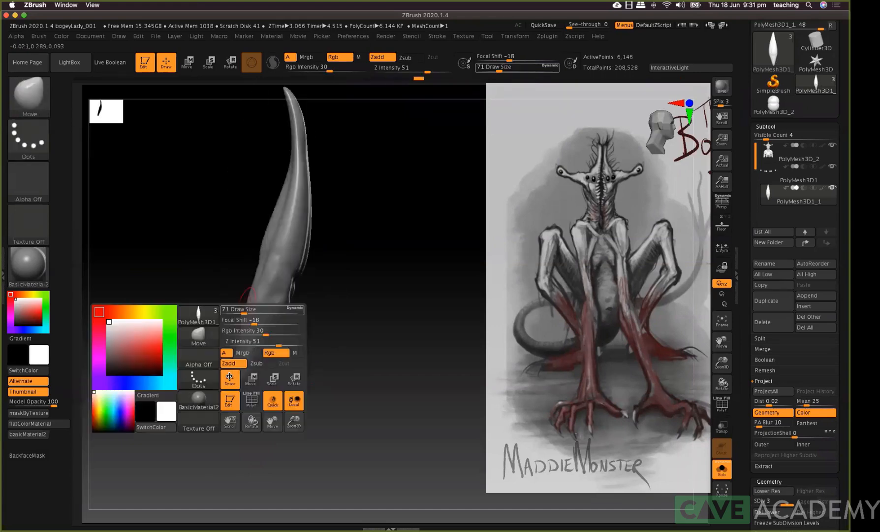
left_click(253, 309)
left_click_drag(310, 343, 242, 393)
left_click_drag(320, 304, 286, 360)
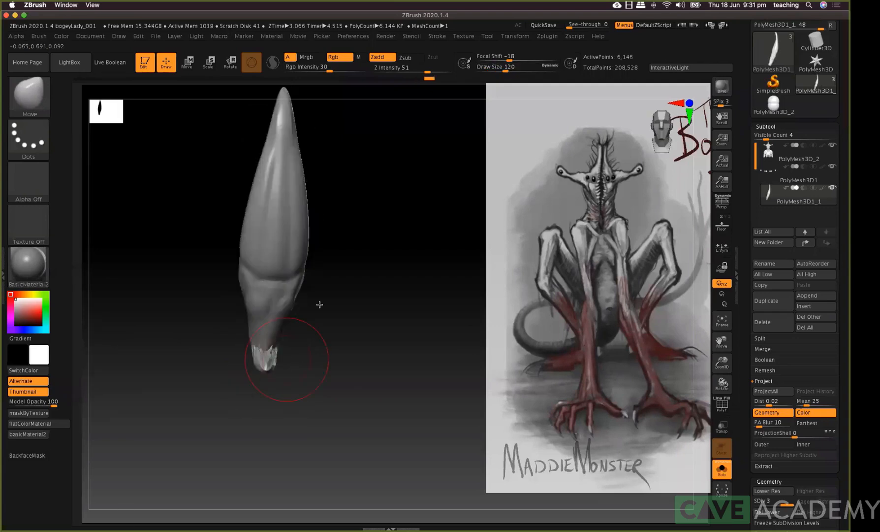
left_click_drag(337, 316, 291, 316)
mouse_move(259, 377)
left_mouse_down()
mouse_move(229, 306)
mouse_move(271, 275)
mouse_move(246, 271)
mouse_move(272, 215)
mouse_move(290, 270)
left_mouse_up()
Refine the claw's outline and thicken the root stem with the Move brush at draw sizes 49 and 68
key("s")
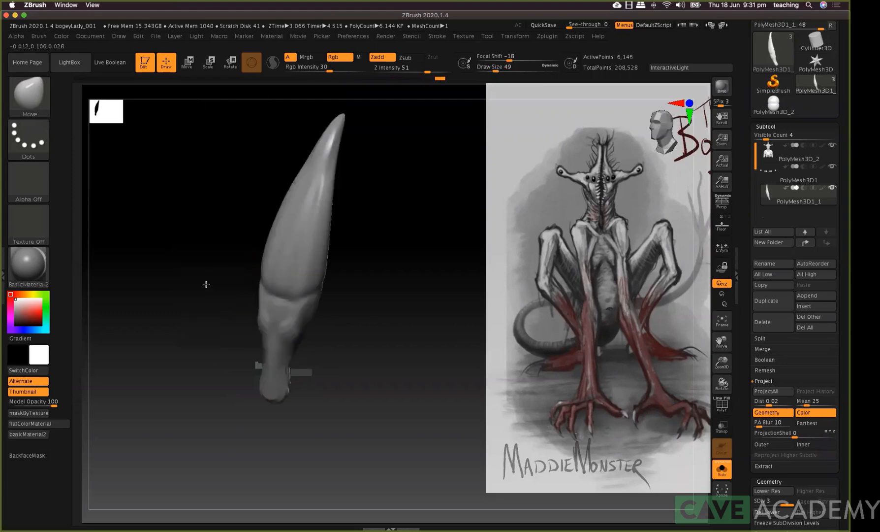
mouse_move(202, 223)
left_mouse_down()
mouse_move(396, 221)
mouse_move(346, 229)
left_mouse_up()
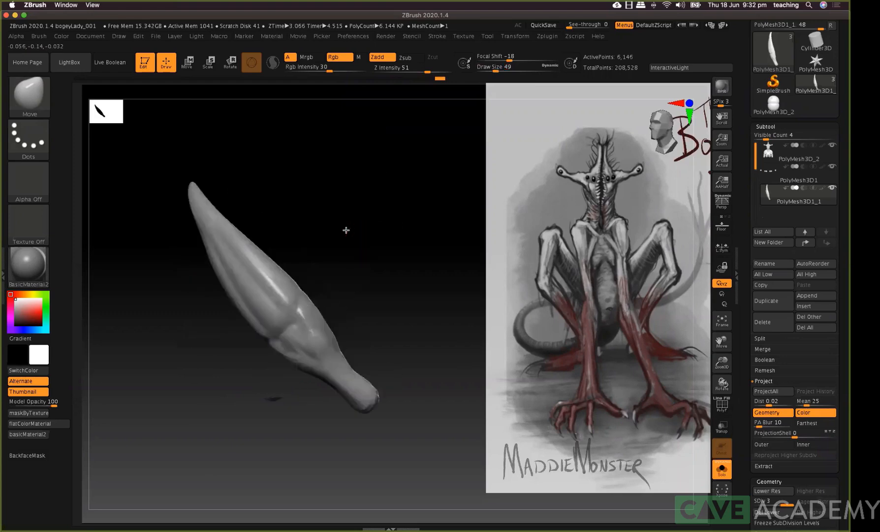
left_click_drag(318, 194, 316, 193)
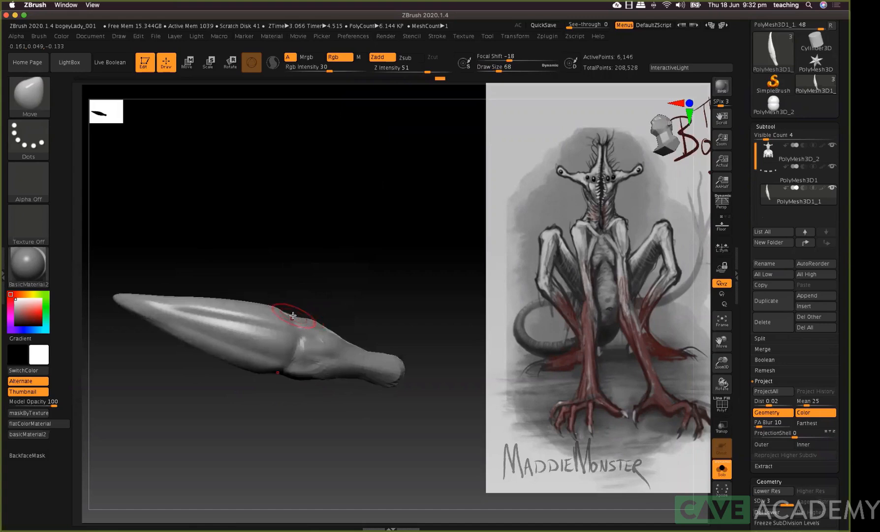
left_click_drag(349, 334, 375, 352)
key("super+shift+z")
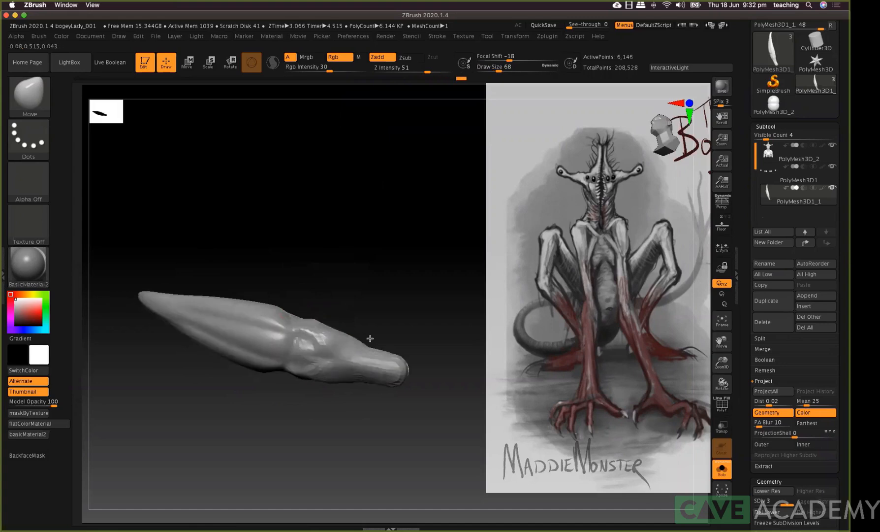
left_click_drag(378, 310, 368, 319)
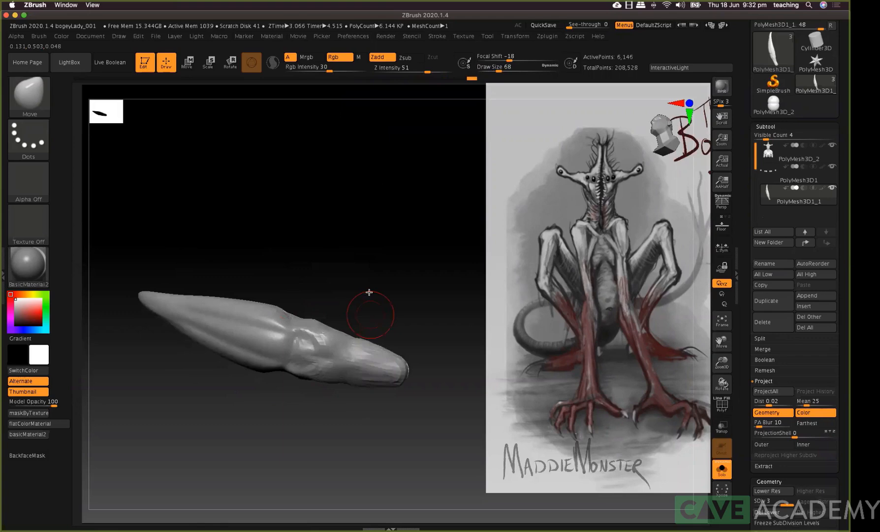
Subdivide the claw mesh to SDiv level 4
key("super+d")
left_click_drag(387, 251, 366, 199)
left_click_drag(312, 295, 361, 246)
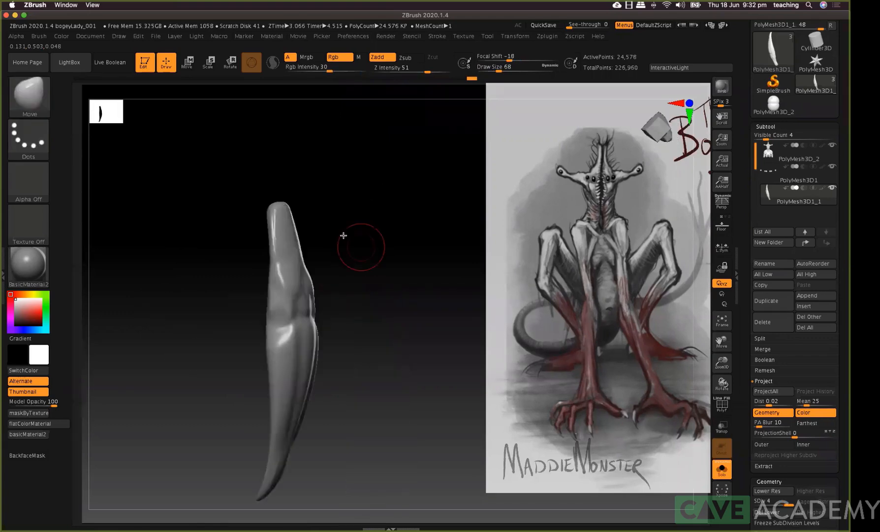
mouse_move(308, 279)
left_mouse_down()
mouse_move(288, 280)
mouse_move(298, 302)
left_mouse_up()
Carve creases along the claw and around its joint with the root using the DamStandard brush at draw size 68
key("b")
key("d")
key("s")
mouse_move(276, 335)
left_mouse_down()
mouse_move(296, 321)
mouse_move(295, 409)
left_mouse_up()
right_click_drag(306, 345, 314, 292, "alt")
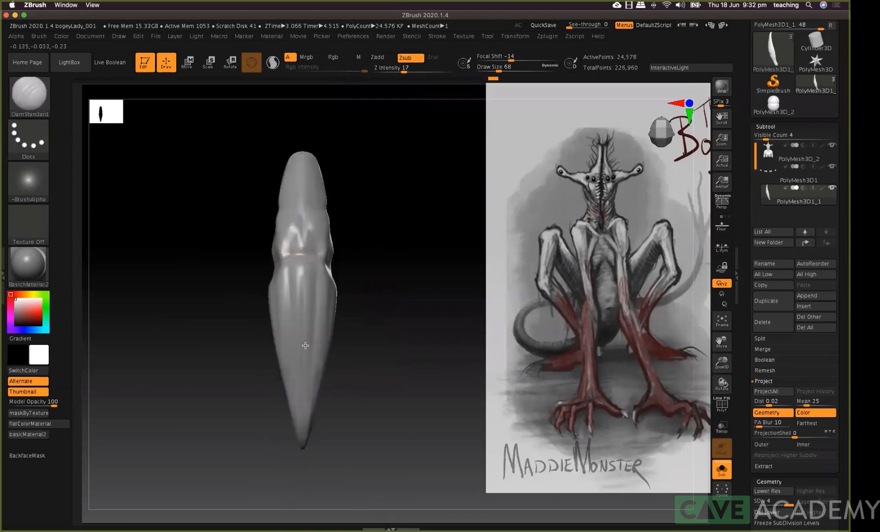
right_click_drag(310, 373, 312, 346, "alt")
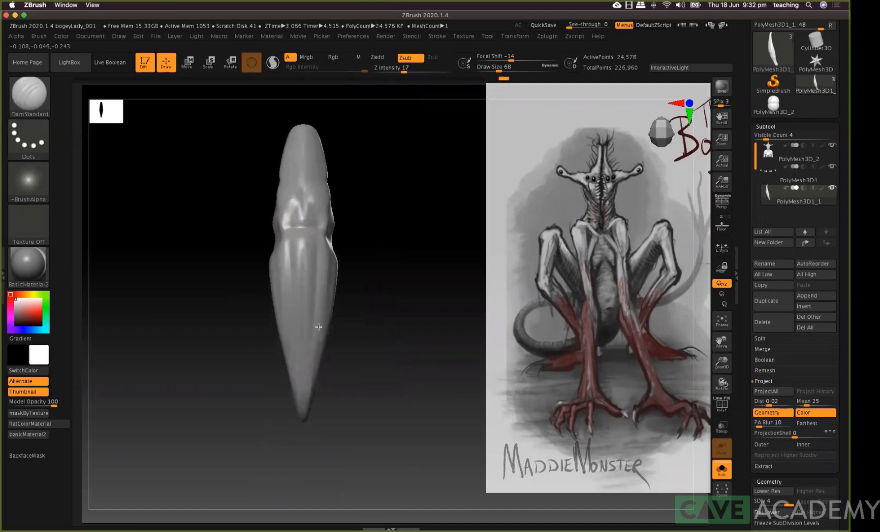
right_click_drag(284, 321, 265, 419, "alt")
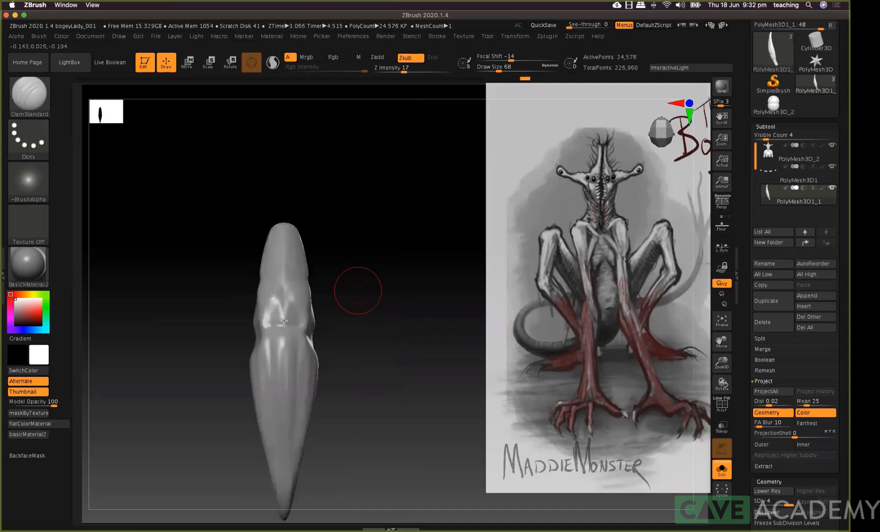
right_click_drag(285, 335, 290, 305)
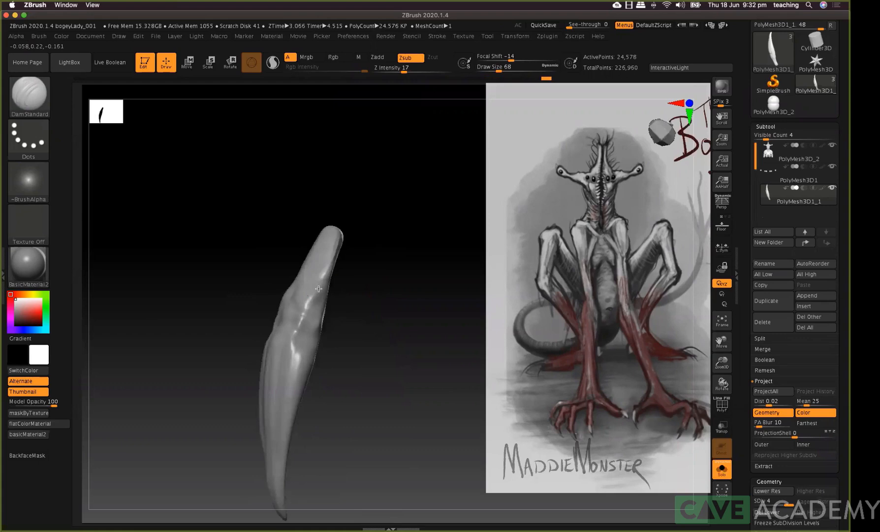
right_click_drag(377, 309, 301, 321)
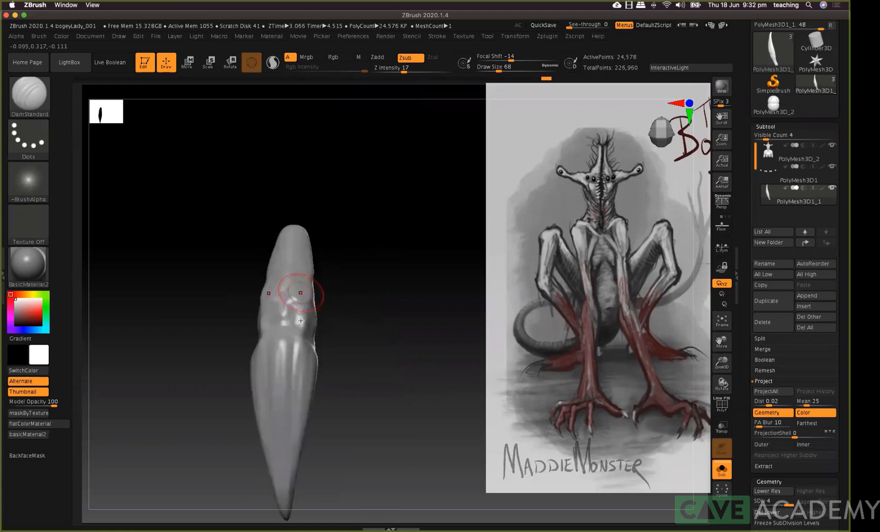
Build up fleshy volume on the root around the claw's base with the ClayTubes brush at draw size 51
key("shift")
key("b")
key("c")
key("t")
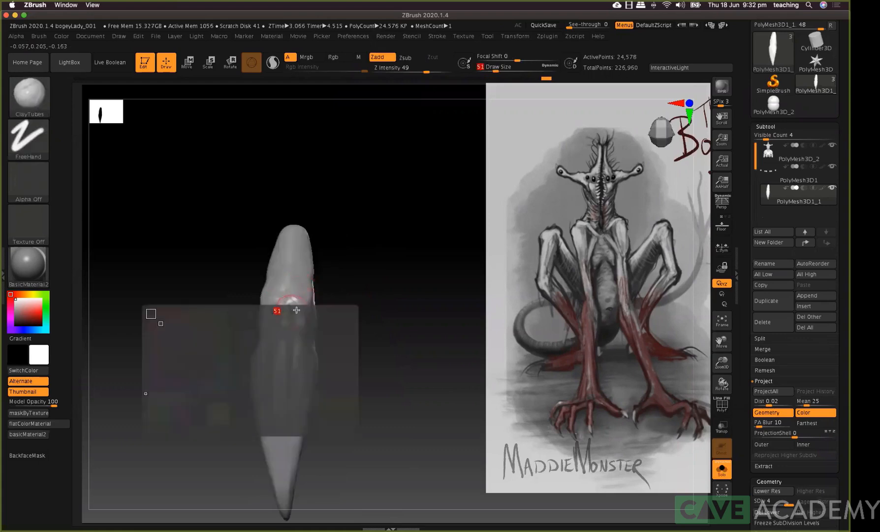
mouse_move(286, 309)
left_mouse_down()
mouse_move(286, 289)
mouse_move(291, 308)
left_mouse_up()
left_click_drag(324, 269, 269, 333)
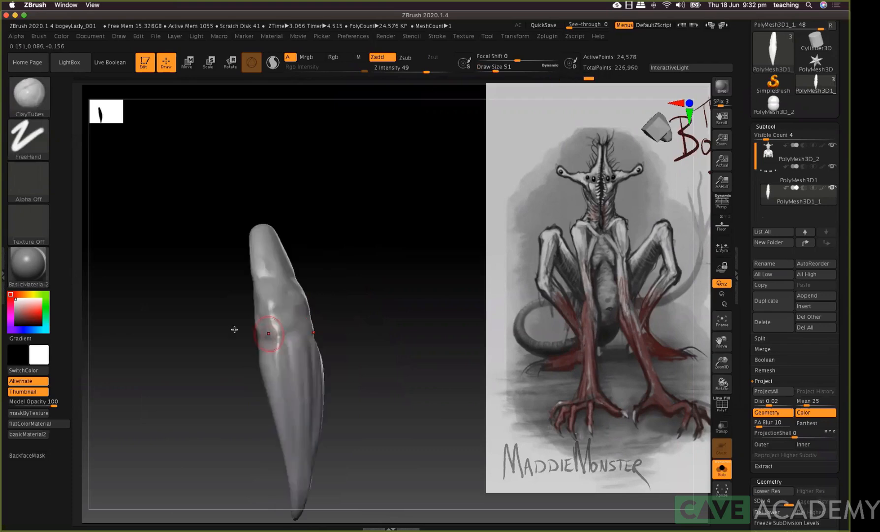
right_click_drag(274, 328, 270, 331)
left_click_drag(270, 331, 260, 321)
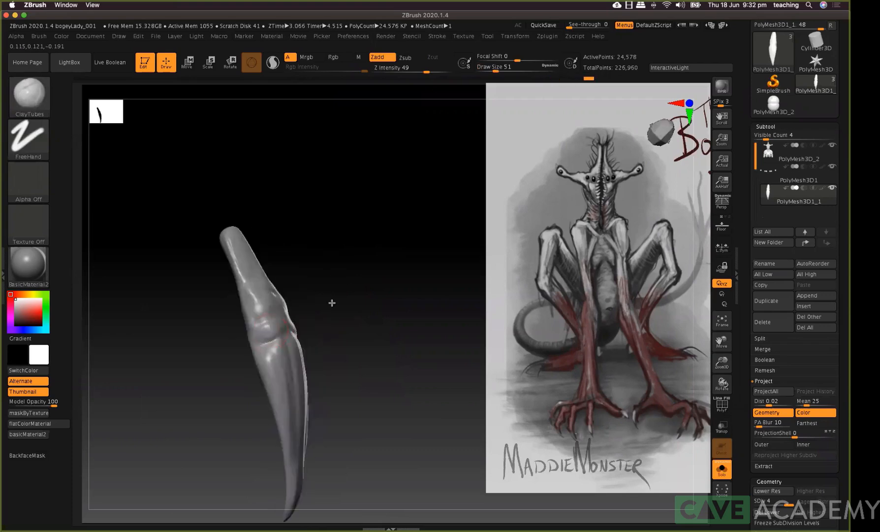
left_click_drag(332, 303, 335, 291)
right_click_drag(271, 330, 271, 351)
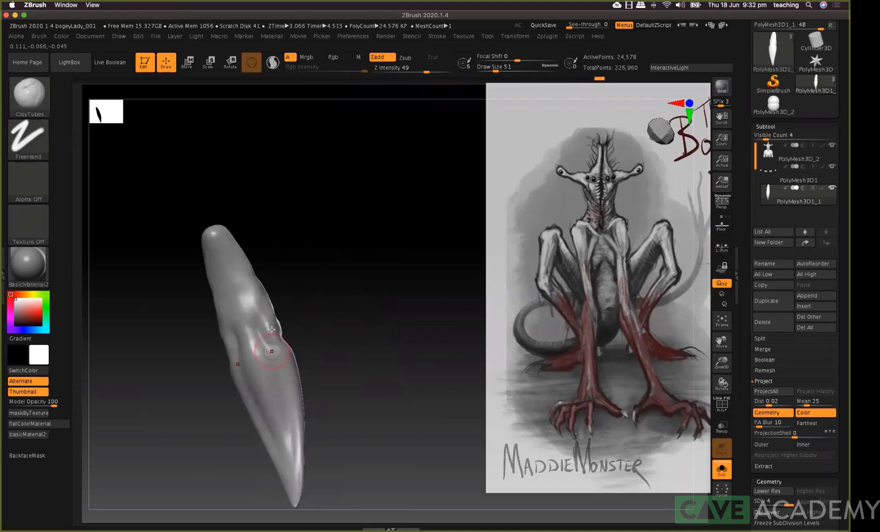
Carve lengthwise grooves into the front, side and back of the root with the DamStandard brush at draw size 51
key("b")
key("d")
key("s")
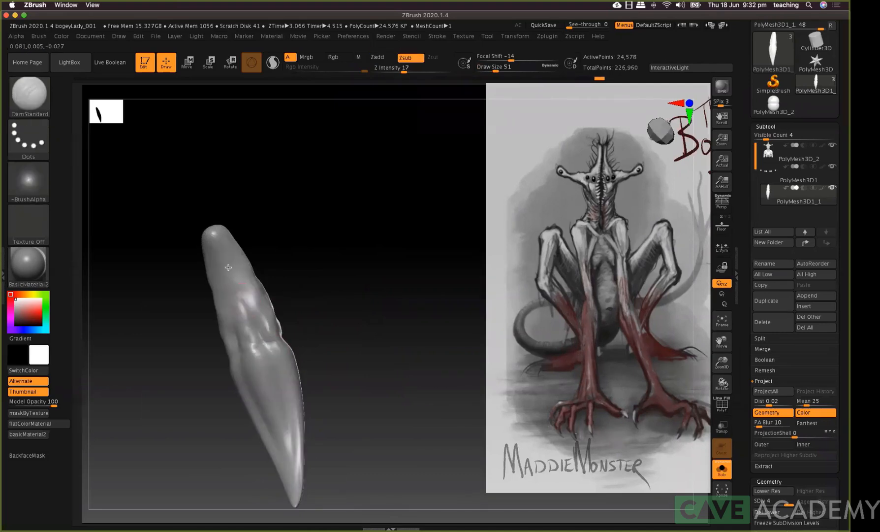
left_click_drag(244, 300, 248, 315)
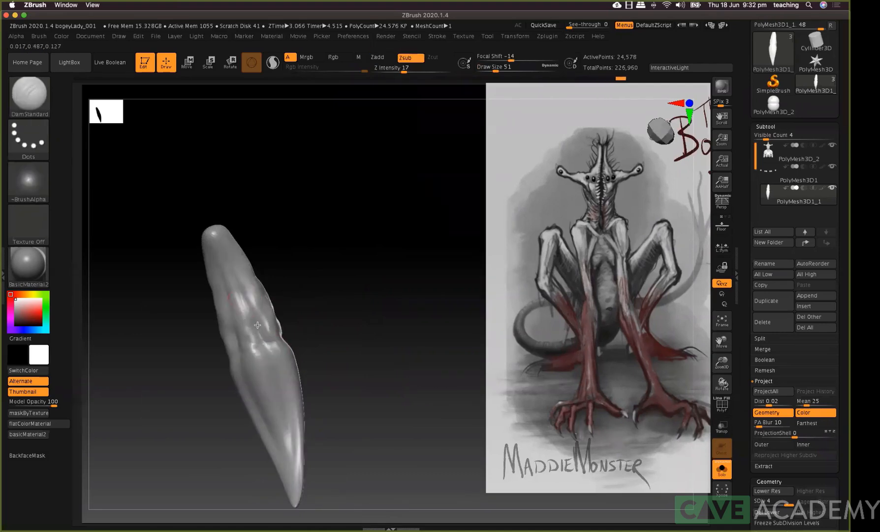
right_click_drag(236, 252, 242, 273)
left_click_drag(242, 273, 270, 283)
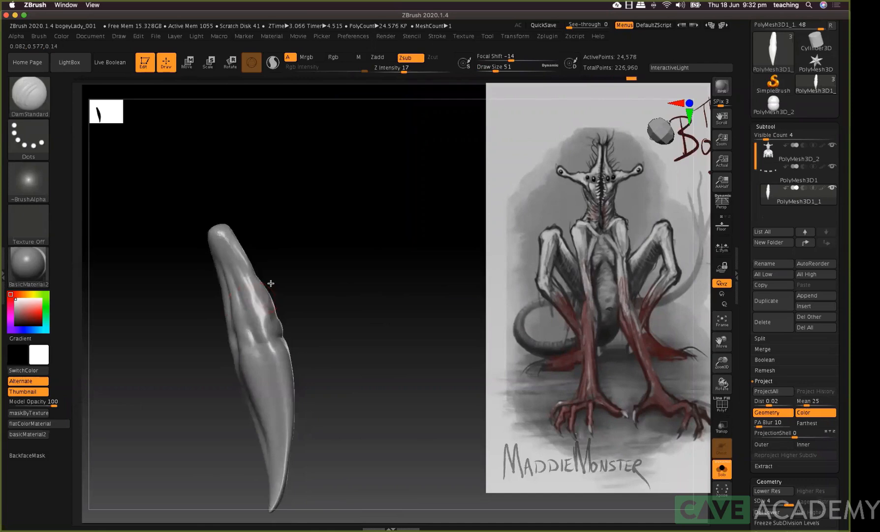
right_click_drag(245, 267, 245, 267)
mouse_move(251, 305)
right_mouse_down()
mouse_move(281, 227)
mouse_move(271, 245)
right_mouse_up()
left_click_drag(275, 285, 273, 270)
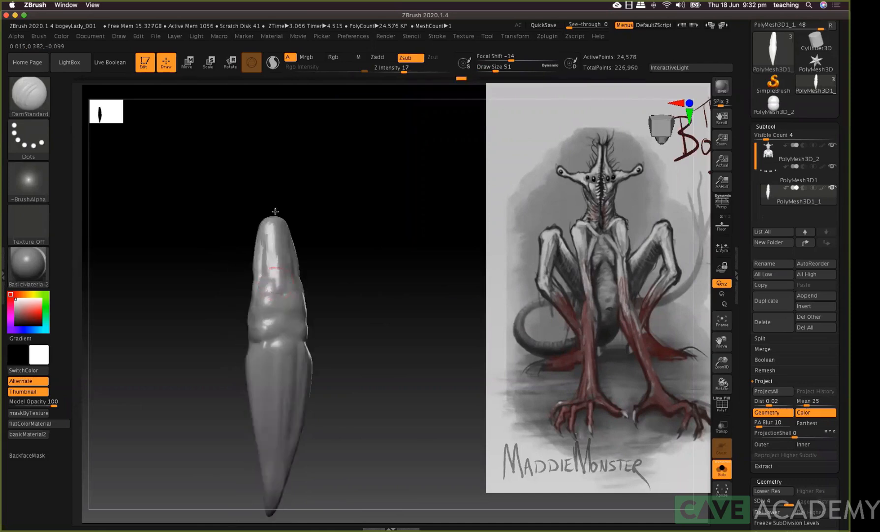
left_click_drag(277, 226, 279, 280)
right_click_drag(303, 271, 304, 300)
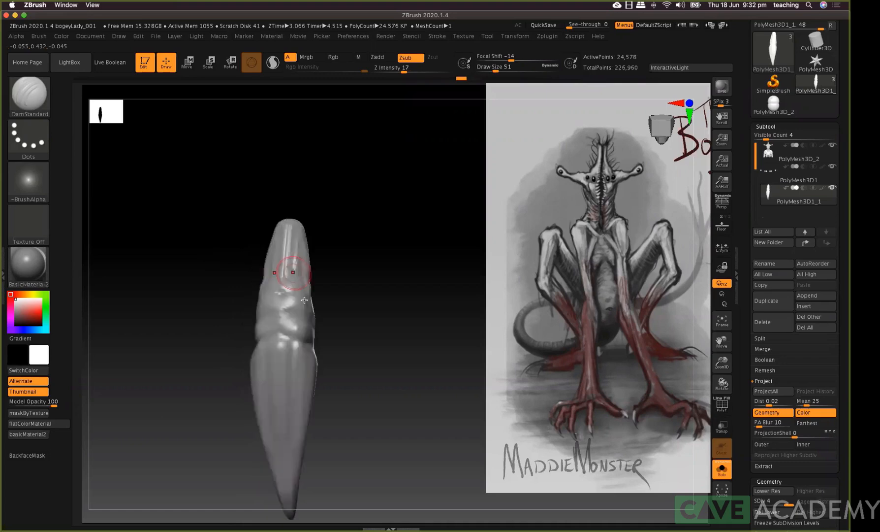
left_click_drag(291, 223, 284, 276)
Thicken the fleshy ring at the claw's base and the lower root with the ClayTubes brush at draw size 51
key("b")
key("c")
key("t")
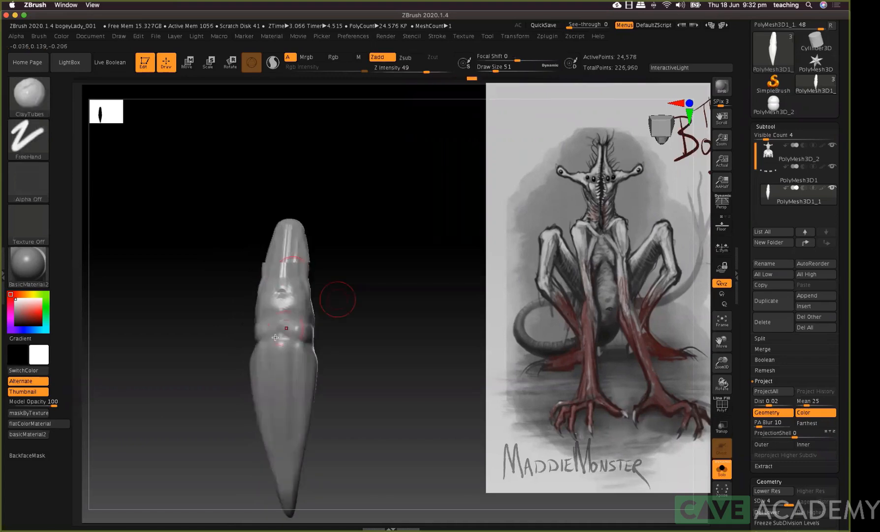
left_click_drag(274, 331, 295, 335)
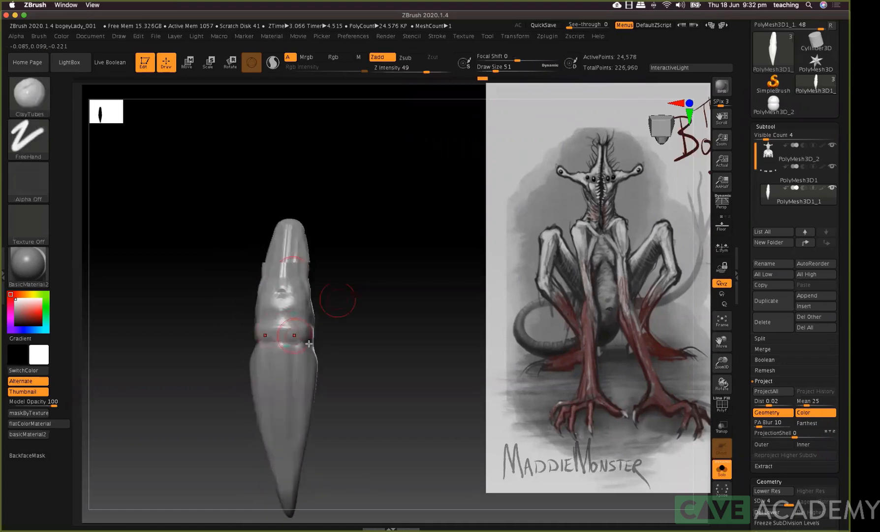
mouse_move(300, 290)
left_mouse_down()
mouse_move(295, 262)
mouse_move(315, 251)
left_mouse_up()
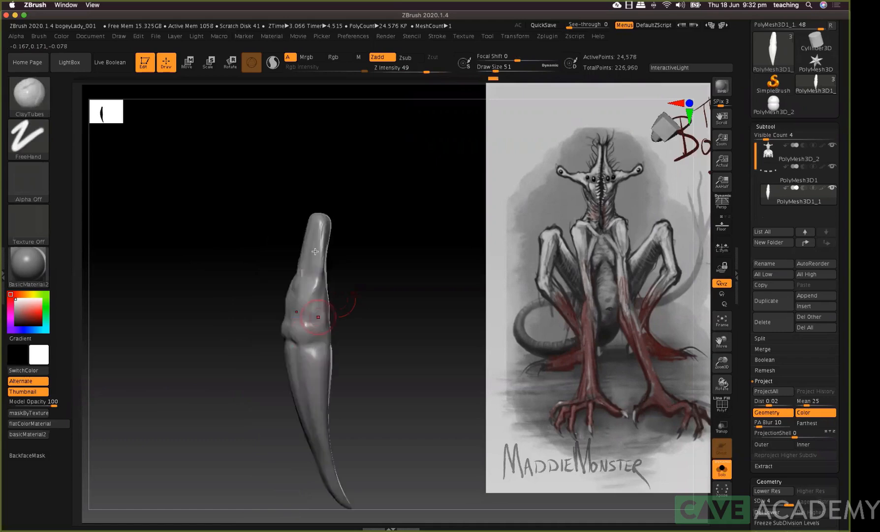
left_click_drag(318, 317, 313, 319)
left_click_drag(396, 238, 401, 284)
Orient the claw end-on and create a new InsertMesh brush from it
left_click(679, 115)
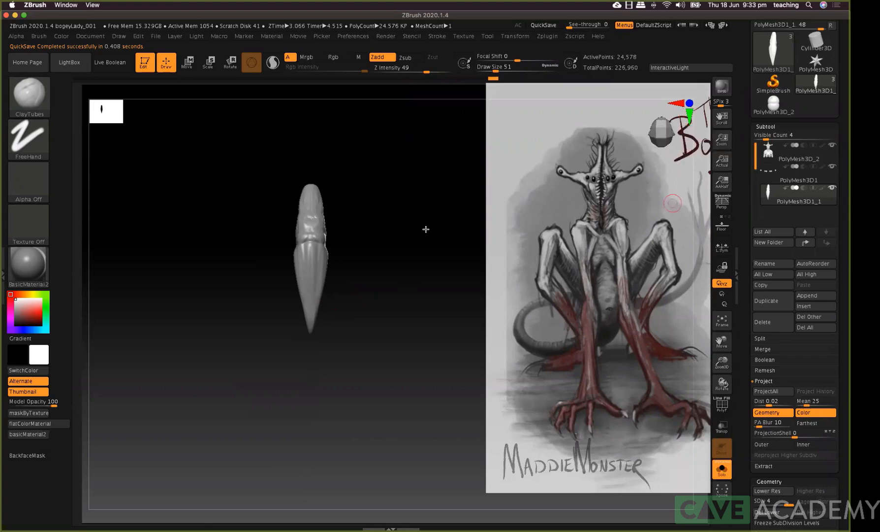
left_click_drag(425, 229, 416, 255)
mouse_move(431, 289)
left_mouse_down()
mouse_move(474, 282)
mouse_move(449, 214)
left_mouse_up()
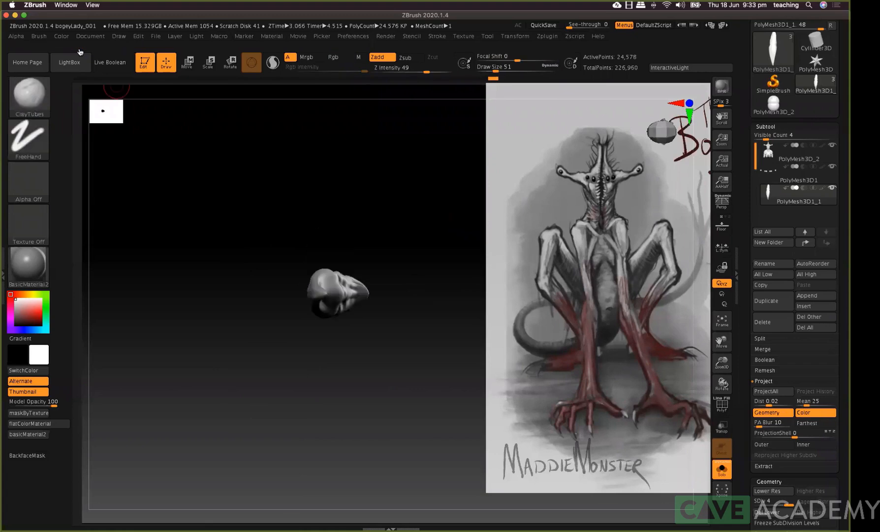
left_click(39, 36)
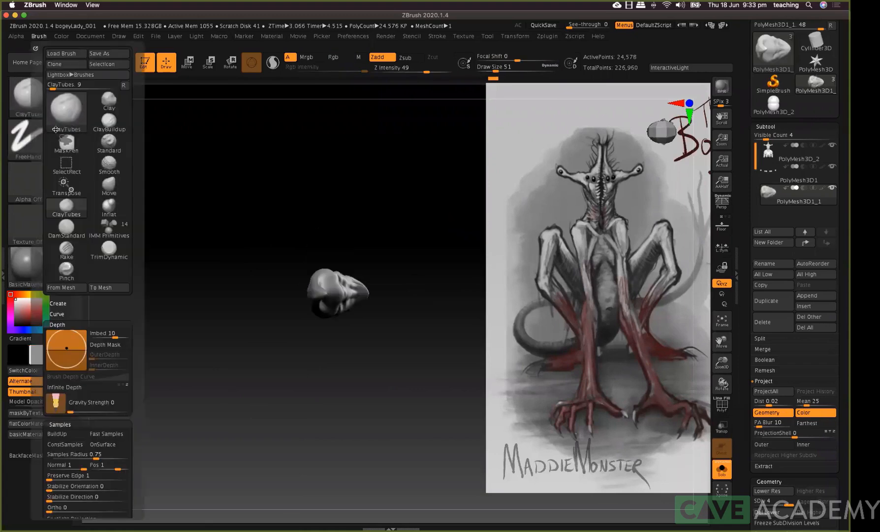
left_click(74, 313)
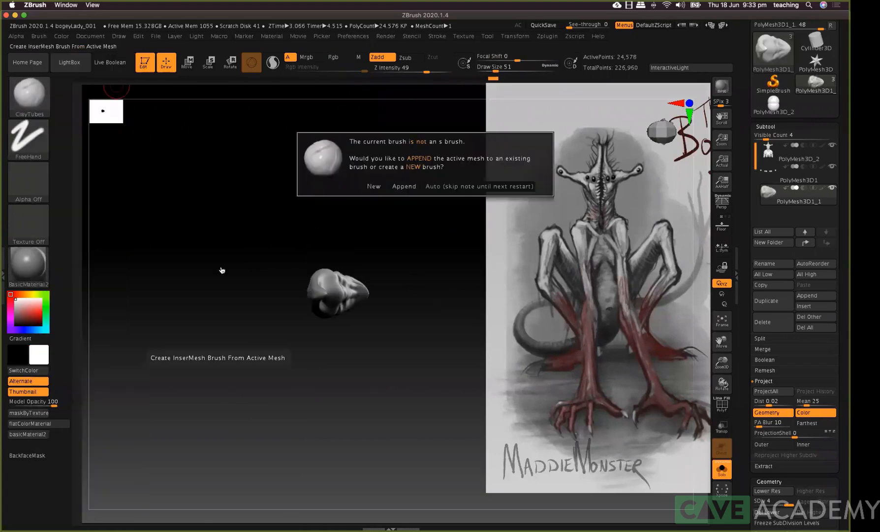
left_click(373, 186)
Reshape the claw into a variant with the Move brush at draw size 167 on SDiv level 1, and return to SDiv level 4
mouse_move(369, 180)
left_mouse_down()
mouse_move(378, 173)
mouse_move(389, 236)
mouse_move(332, 255)
mouse_move(384, 256)
mouse_move(352, 259)
mouse_move(439, 273)
mouse_move(420, 288)
mouse_move(419, 251)
mouse_move(405, 292)
left_mouse_up()
key("w")
key("q")
key("space")
key("shift+d")
key("shift+d")
key("shift+d")
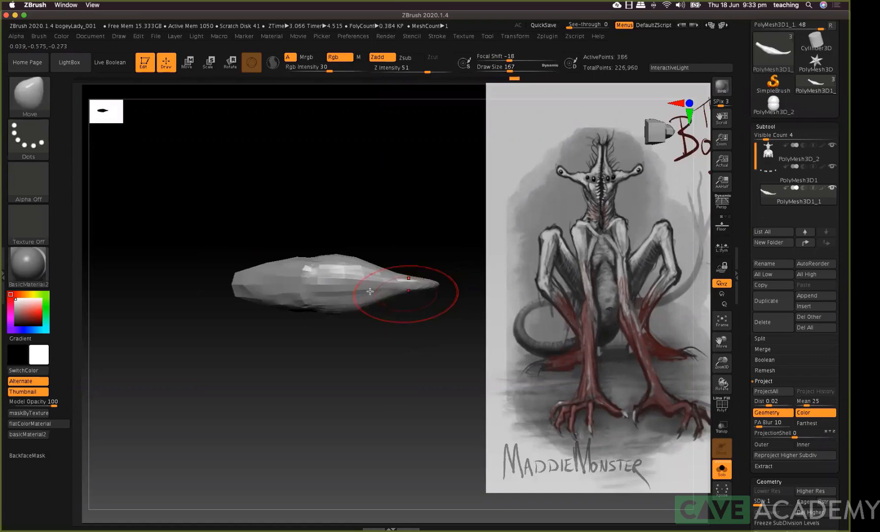
left_click_drag(347, 307, 359, 296)
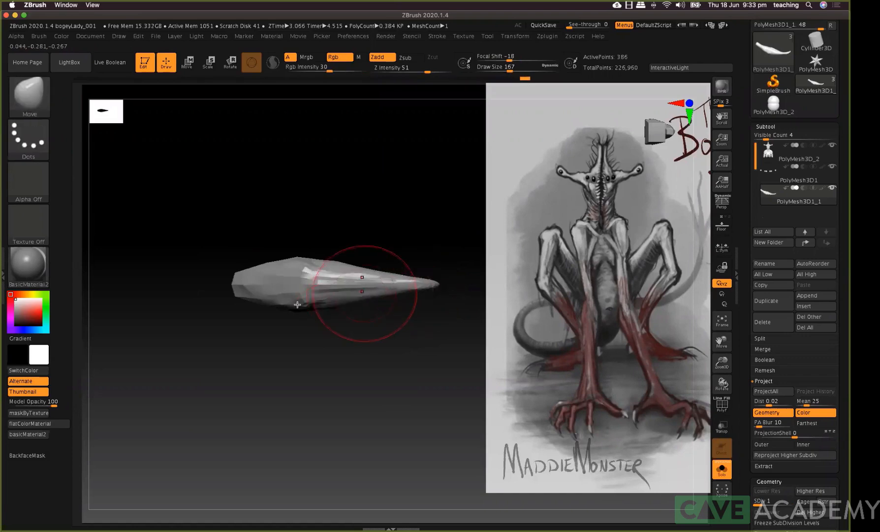
key("ctrl+d")
key("d")
key("d")
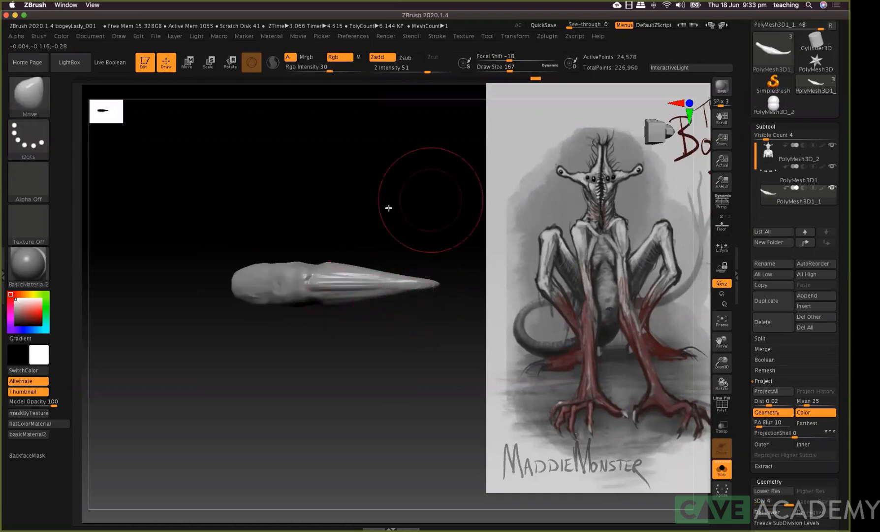
Append the reshaped claw, oriented end-on, as a second mesh to the new claw InsertMesh brush
left_click_drag(389, 208, 393, 206, "shift")
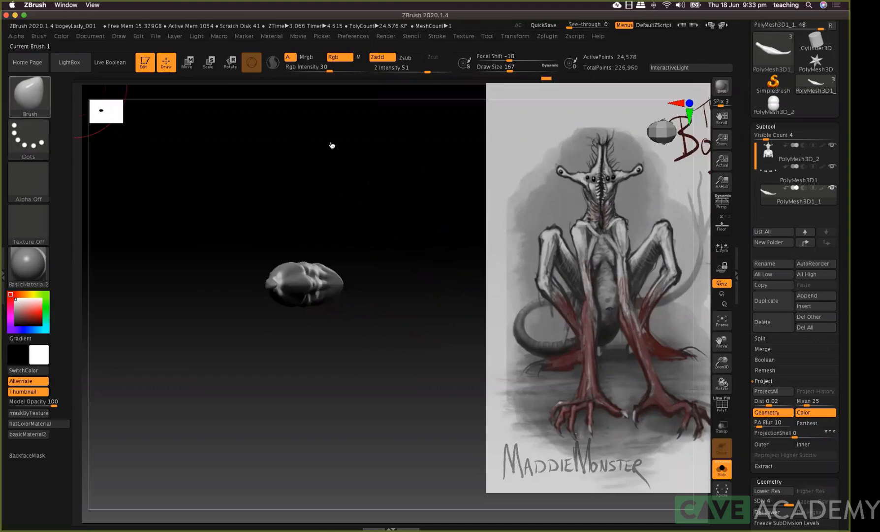
key("b")
left_click(83, 126)
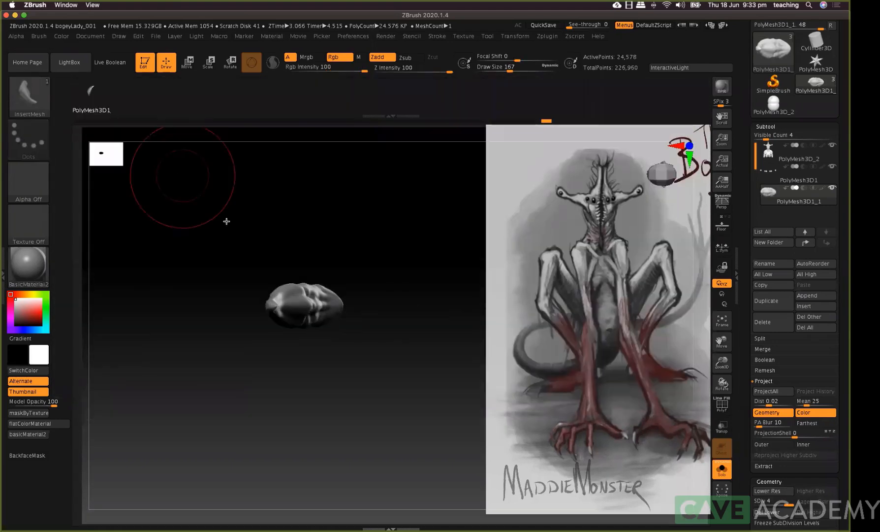
left_click(38, 36)
left_click(78, 313)
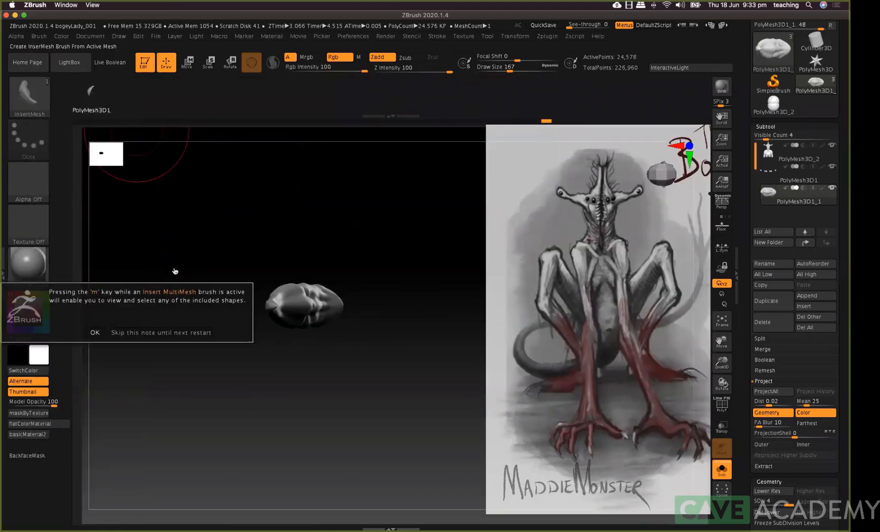
left_click(95, 333)
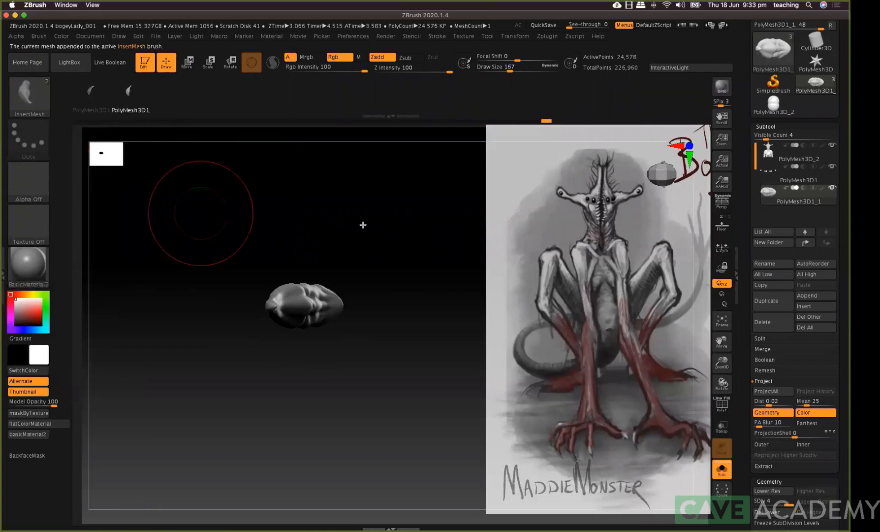
Delete the claw's lower subdivision levels and apply the Bend Curve deformer to it
mouse_move(364, 217)
left_mouse_down()
mouse_move(410, 219)
mouse_move(372, 202)
mouse_move(352, 265)
left_mouse_up()
key("w")
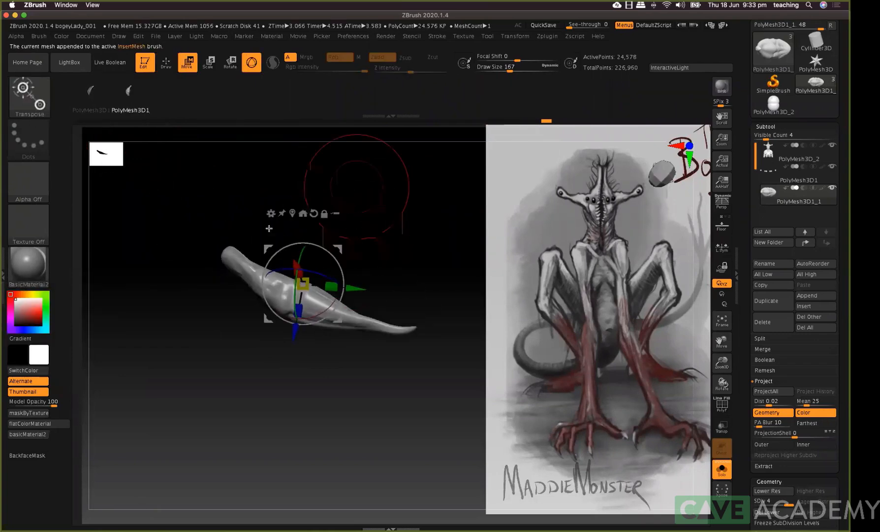
left_click(271, 213)
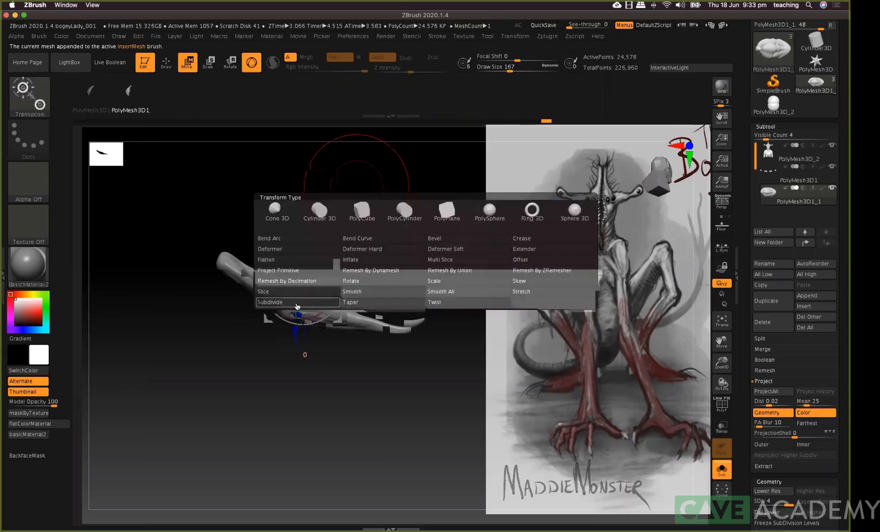
left_click(362, 239)
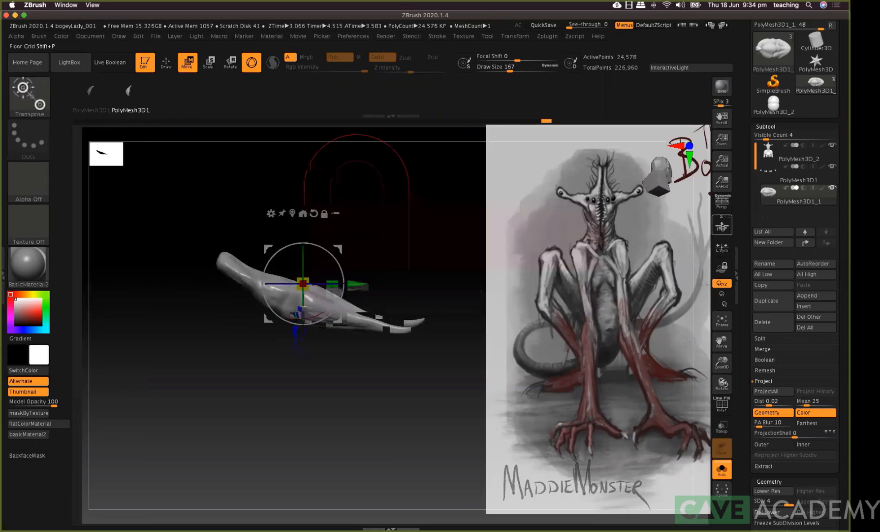
left_click(766, 127)
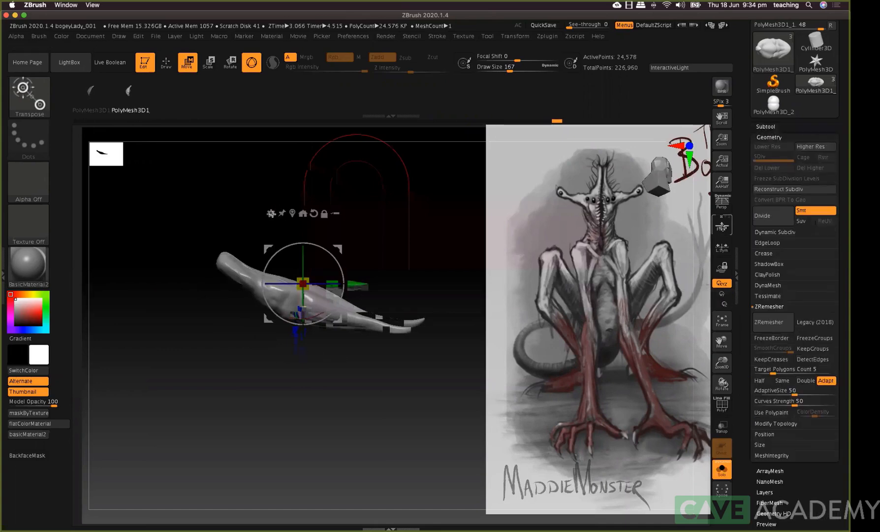
left_click(270, 213)
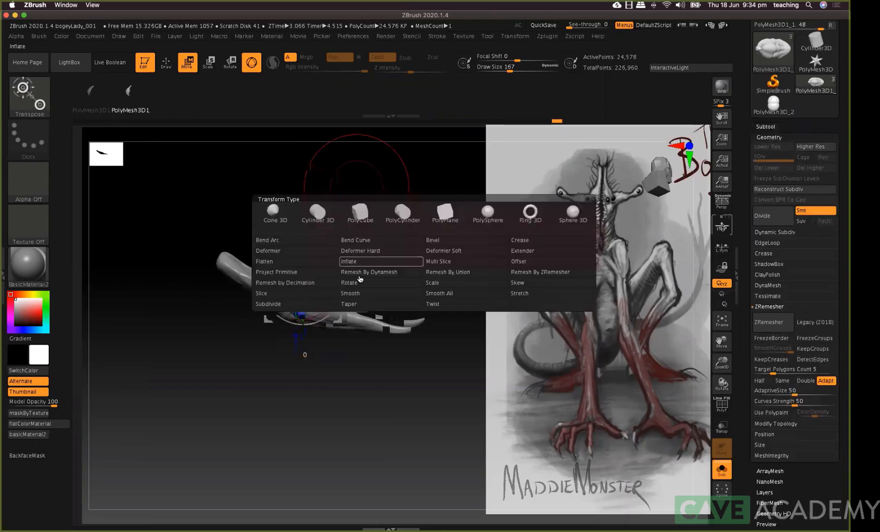
left_click(359, 241)
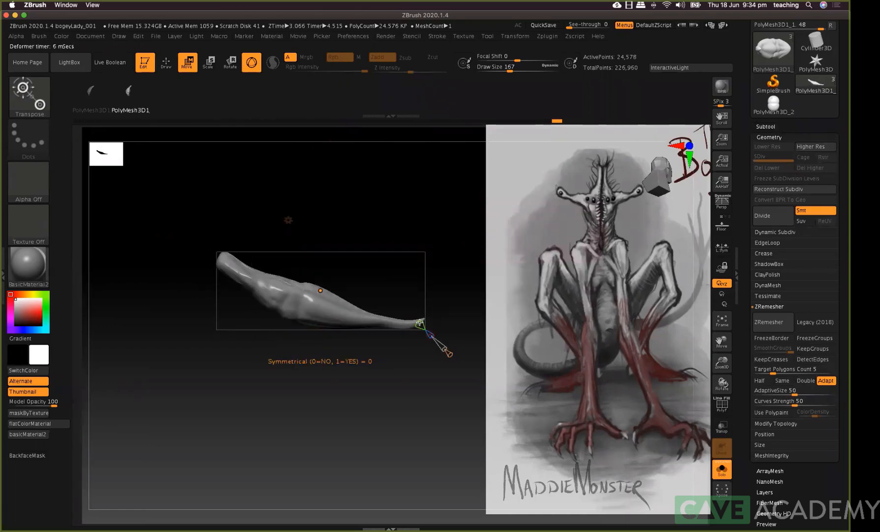
Change the Bend Curve deformer's axis to follow the claw's length and add more control points along it
left_click_drag(437, 314, 419, 351)
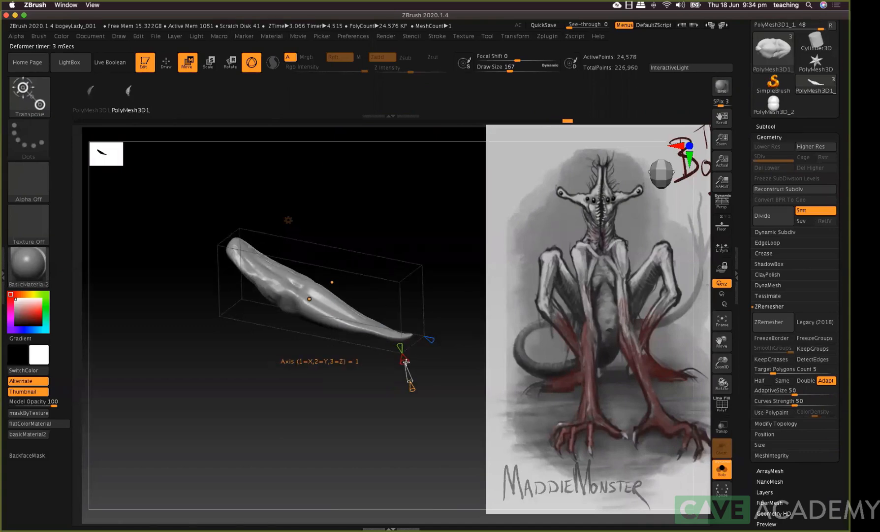
left_click(406, 361)
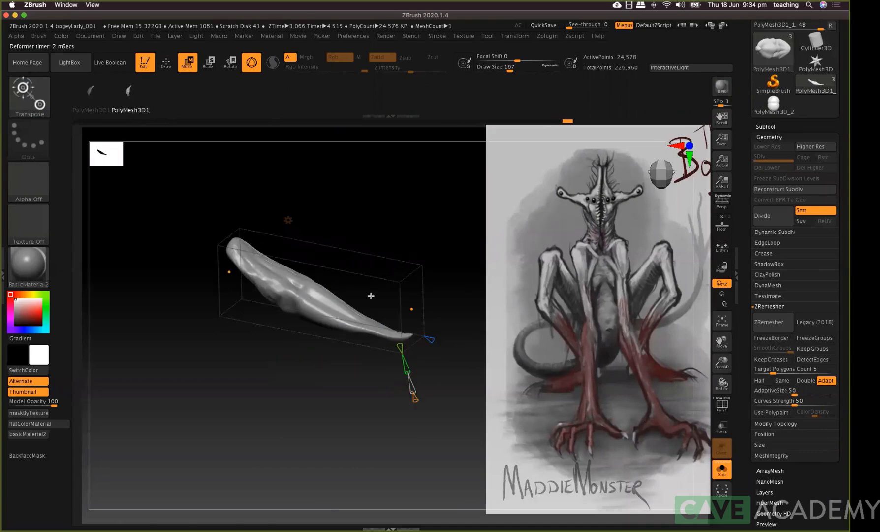
left_click_drag(415, 400, 417, 406)
Bend the claw into an upward-curving arc with the curve's control points, accept the deformation and orient the claw end-on
left_click_drag(349, 227, 311, 277)
left_click_drag(373, 290, 375, 234)
left_click_drag(283, 280, 262, 287)
left_click(379, 262)
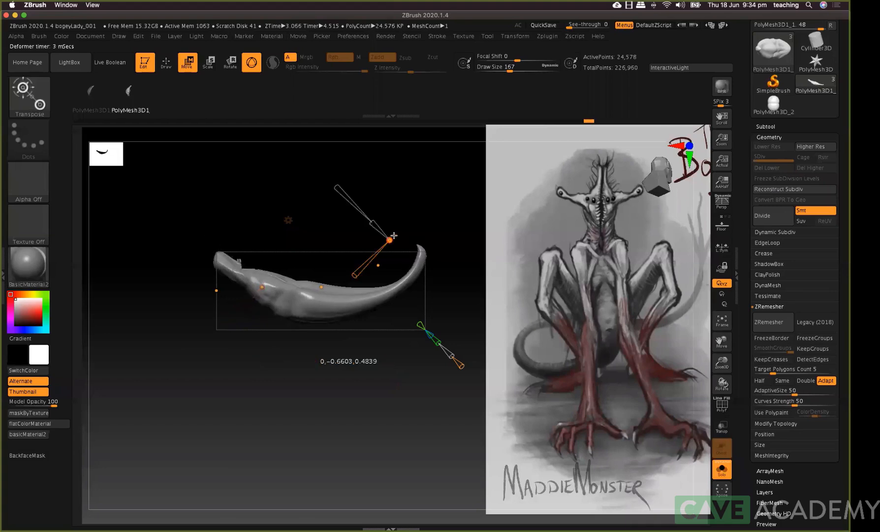
left_click_drag(377, 266, 343, 273)
mouse_move(306, 202)
left_mouse_down()
mouse_move(319, 221)
mouse_move(293, 186)
mouse_move(344, 243)
mouse_move(304, 200)
left_mouse_up()
left_click_drag(385, 167, 379, 276)
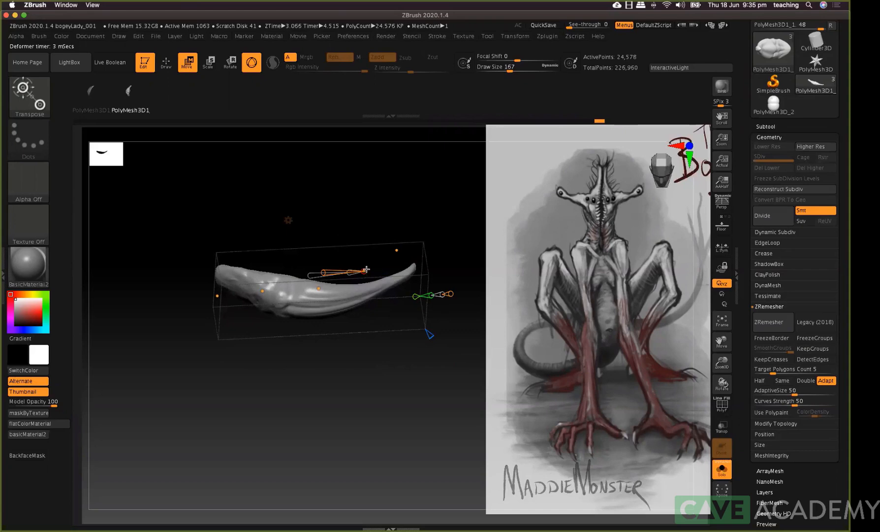
left_click(290, 223)
left_click(449, 225)
left_click_drag(403, 179, 391, 240)
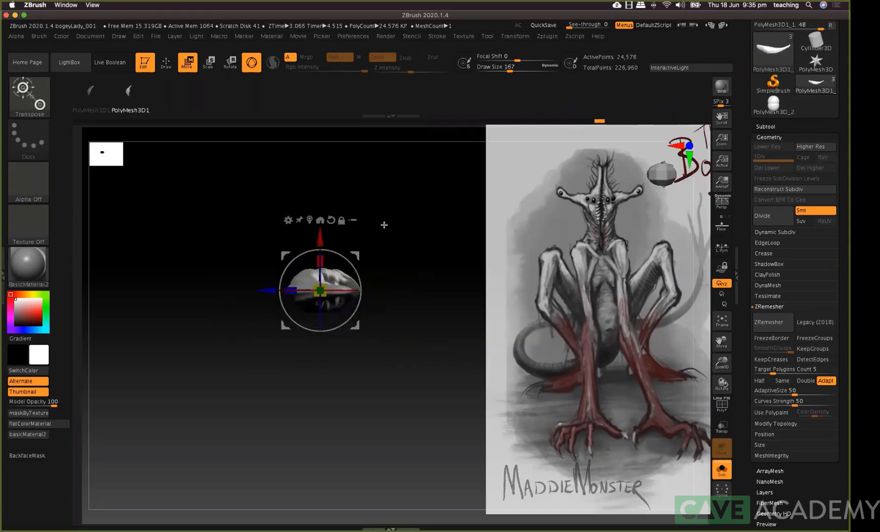
Return to Draw mode and append the active tooth mesh to the current InsertMesh brush
key("q")
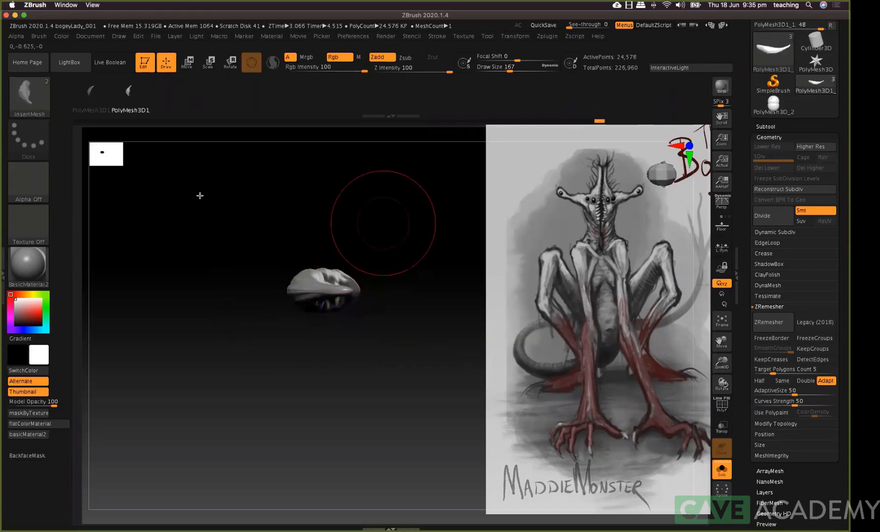
left_click(40, 37)
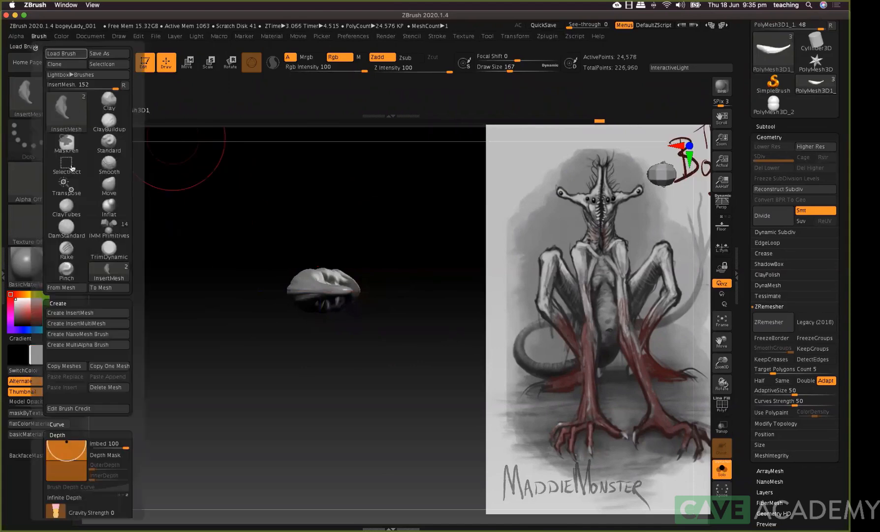
left_click(96, 316)
left_click(404, 186)
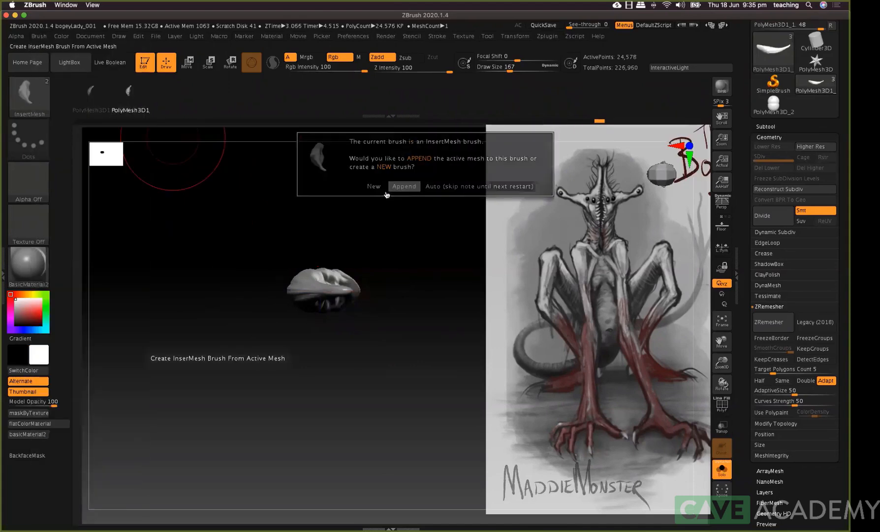
left_click(95, 333)
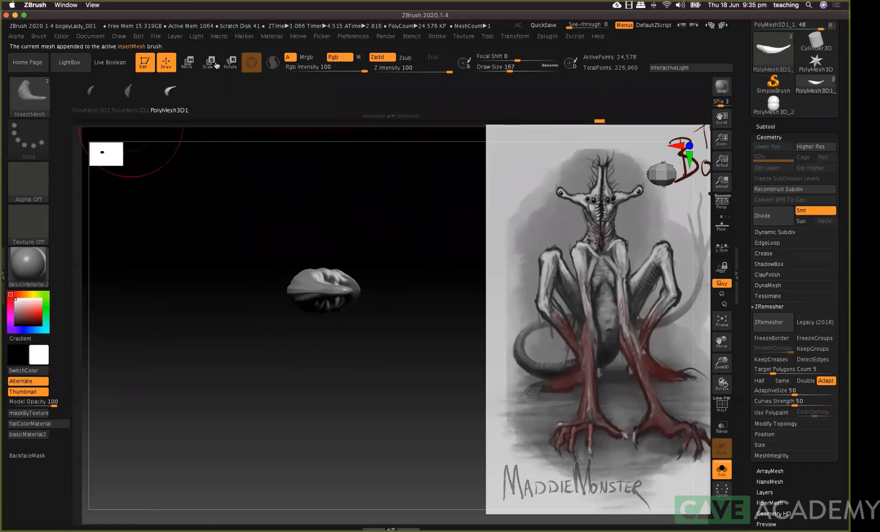
Save the multi-tooth insert brush as a brush preset named bogeyLadyTeeth
left_click(39, 37)
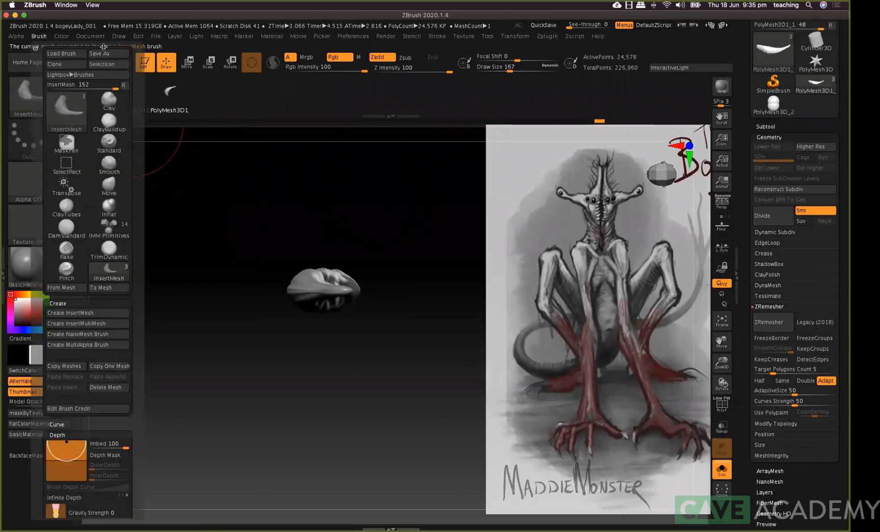
left_click(108, 54)
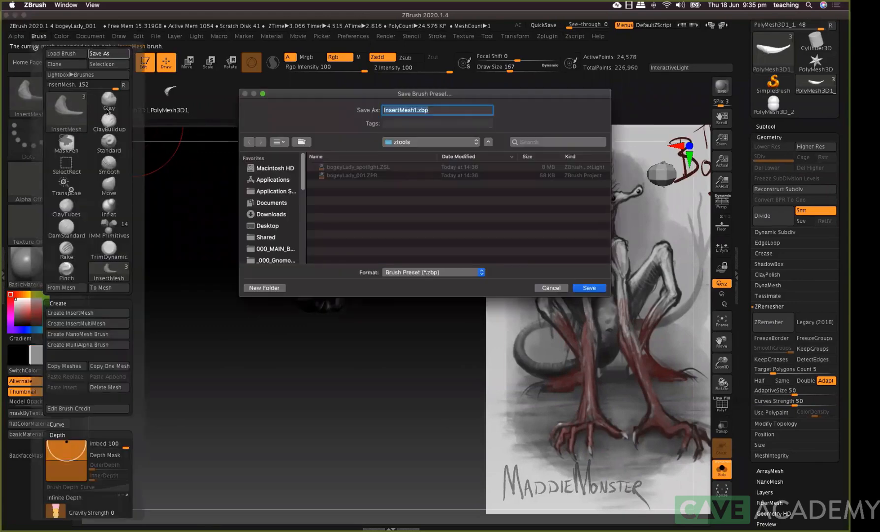
type("bo")
key("Return")
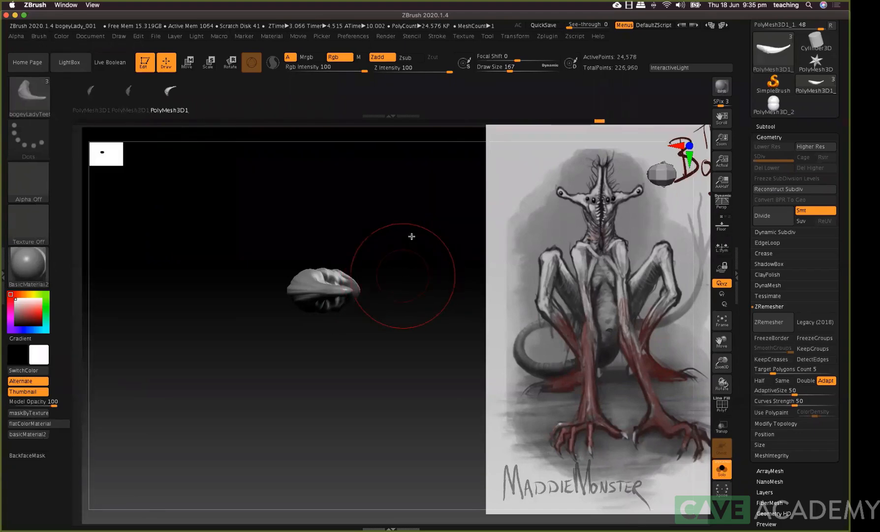
Go back to the creature tool and make its body subtool, PolyMesh3D_2, active
left_click_drag(414, 235, 455, 222)
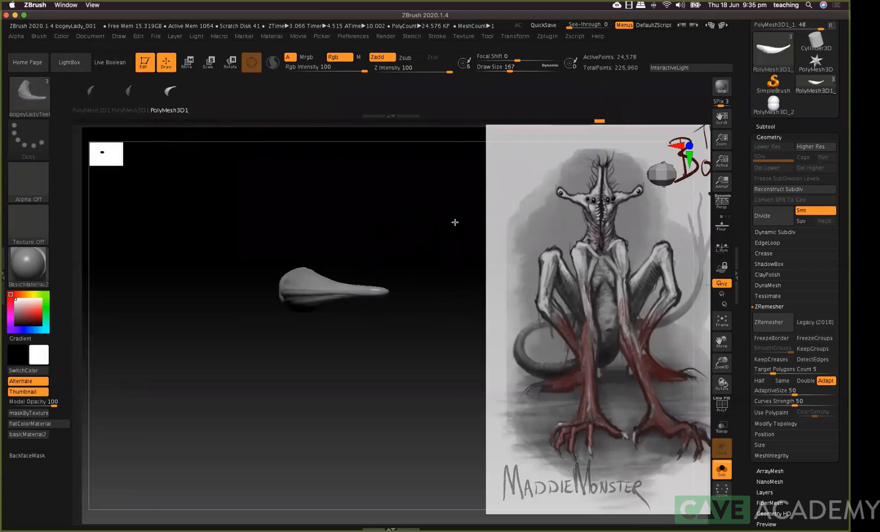
left_click(770, 115)
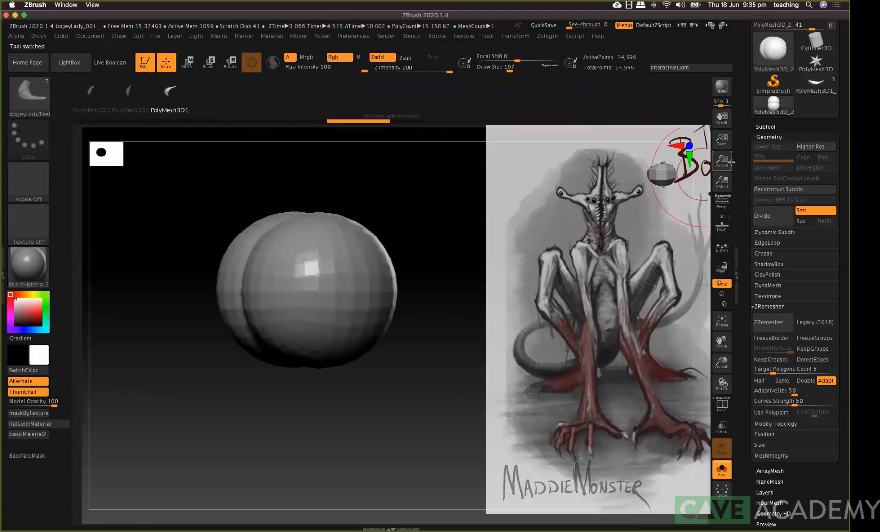
left_click(818, 88)
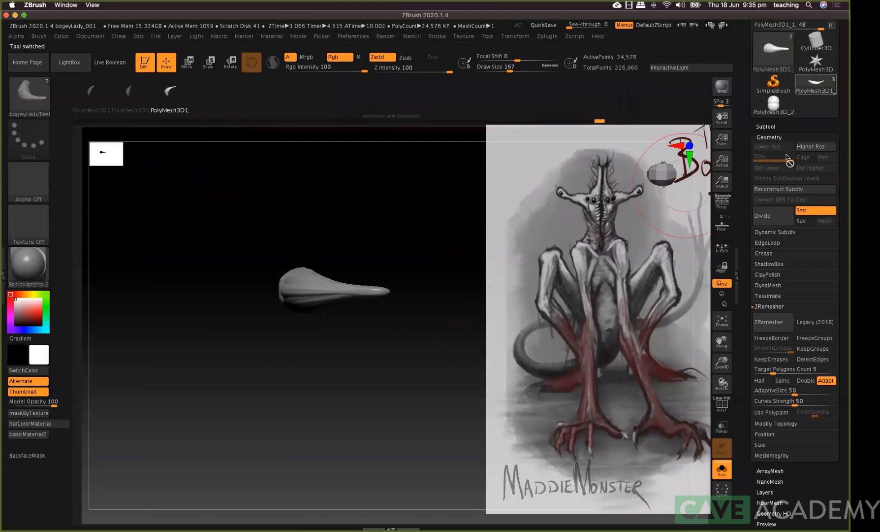
left_click(766, 126)
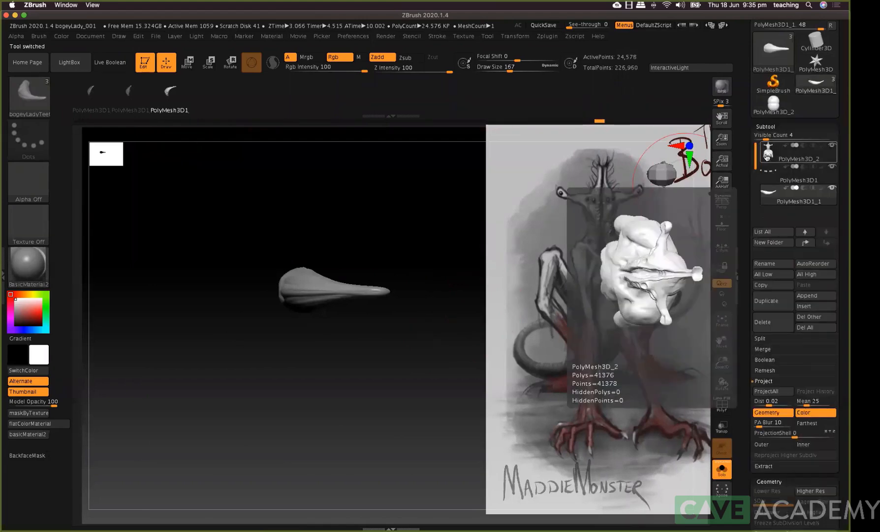
left_click(768, 156)
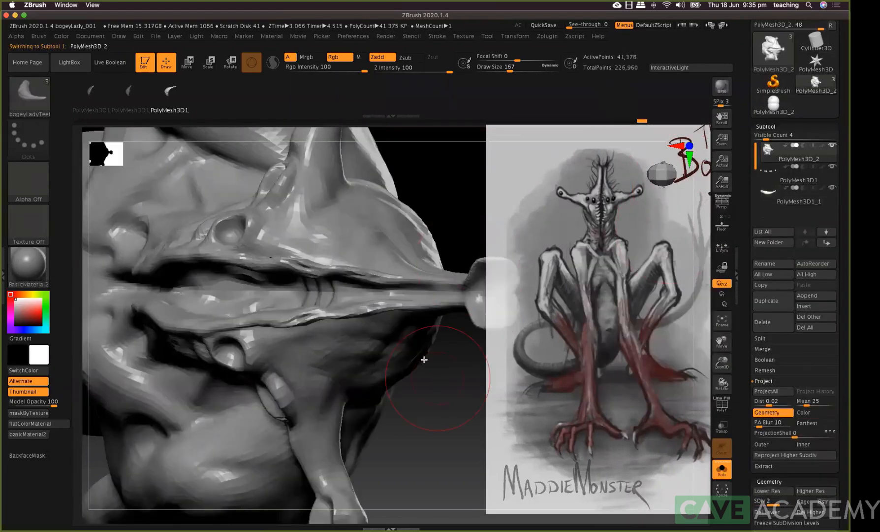
Turn off Solo mode and hide the separate tooth subtool, PolyMesh3D1_1
mouse_move(443, 390)
left_mouse_down()
mouse_move(230, 326)
mouse_move(242, 205)
mouse_move(369, 212)
left_mouse_up()
left_click(723, 470)
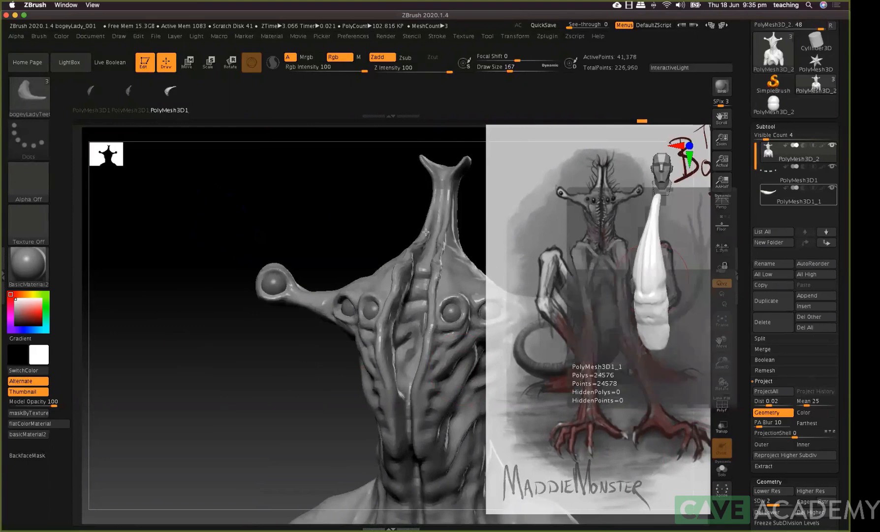
left_click(832, 188)
mouse_move(275, 172)
left_mouse_down()
mouse_move(376, 195)
mouse_move(392, 186)
mouse_move(365, 218)
mouse_move(377, 234)
left_mouse_up()
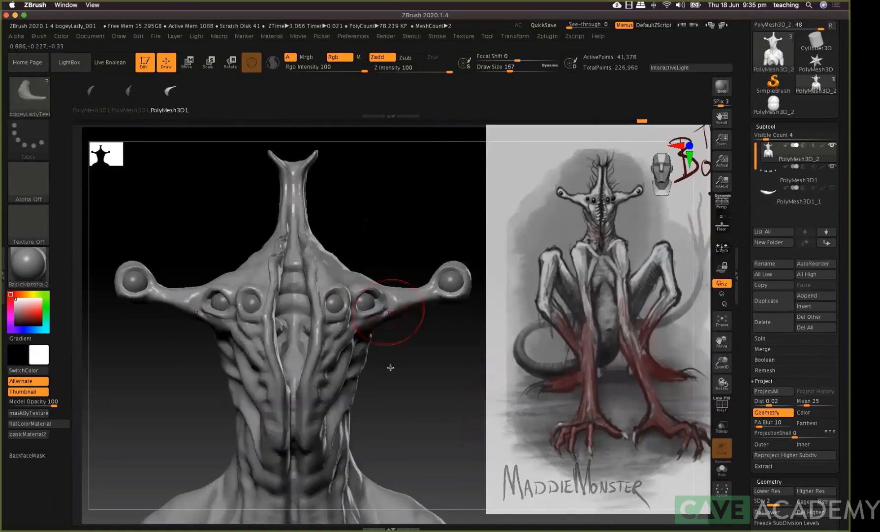
Raise the creature body to subdivision level 3 and duplicate the subtool
left_click_drag(406, 206, 375, 200)
key("d")
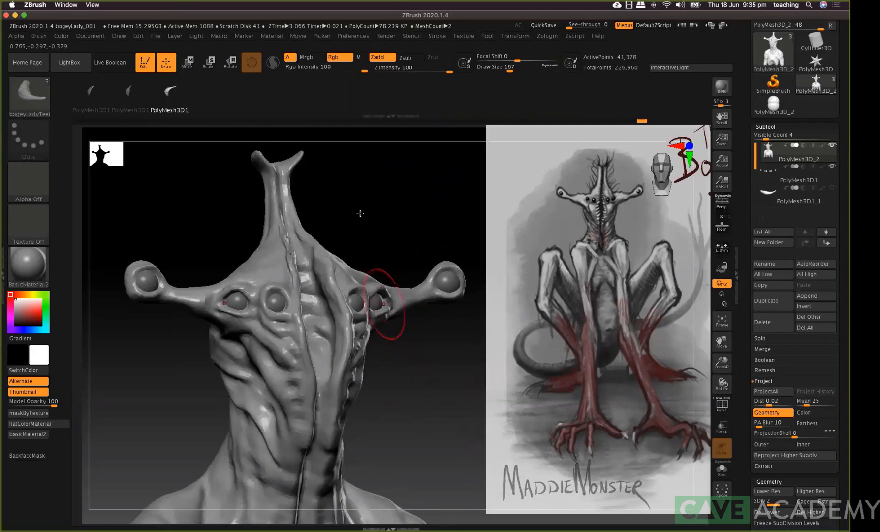
left_click_drag(379, 187, 382, 305)
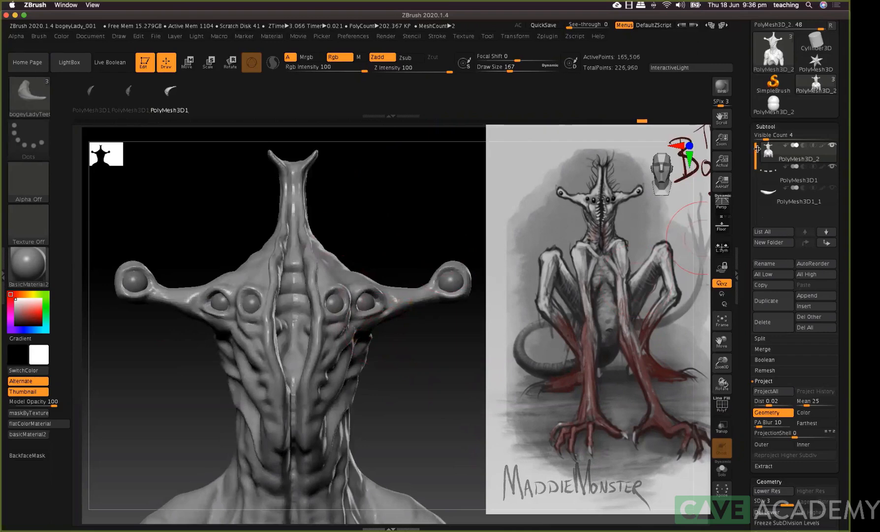
left_click(757, 304)
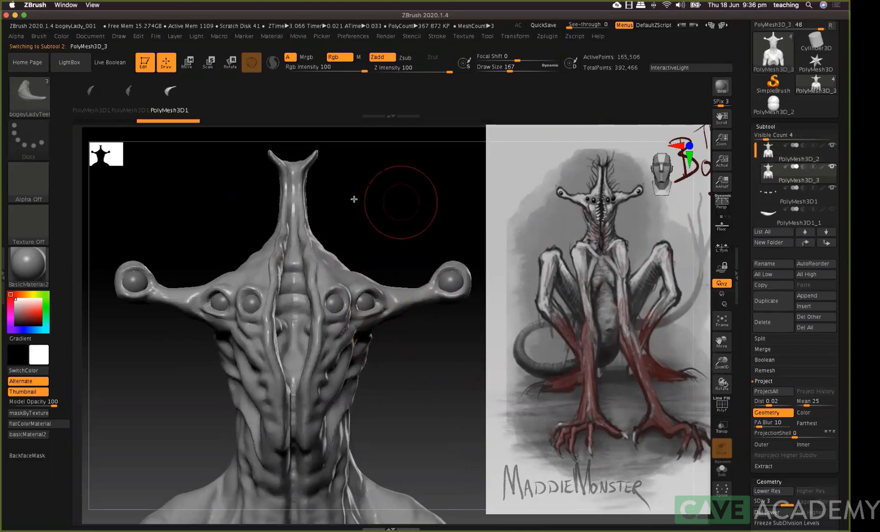
left_click_drag(354, 197, 139, 265)
mouse_move(165, 330)
right_mouse_down("ctrl+shift")
mouse_move(138, 267)
mouse_move(45, 138)
right_mouse_up("ctrl+shift")
mouse_move(395, 280)
right_mouse_down("alt")
mouse_move(365, 219)
mouse_move(481, 239)
mouse_move(432, 257)
mouse_move(534, 294)
right_mouse_up("alt")
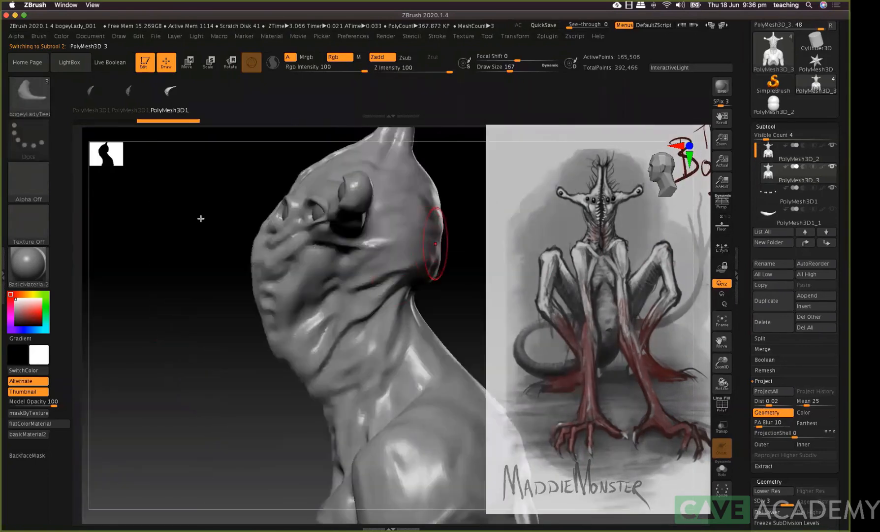
mouse_move(185, 132)
left_mouse_down("ctrl+shift")
mouse_move(291, 301)
mouse_move(395, 437)
mouse_move(331, 443)
left_mouse_up("ctrl+shift")
left_click_drag(242, 428, 265, 438)
left_click_drag(193, 406, 210, 334, "shift")
left_click(173, 299, "ctrl+shift")
left_click_drag(214, 301, 216, 264)
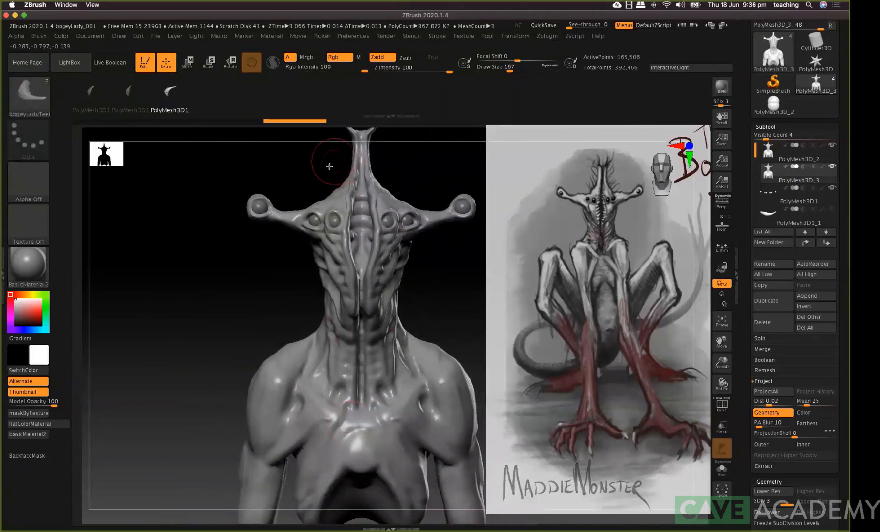
Try to insert a tooth mesh on the duplicated body
mouse_move(335, 160)
left_mouse_down("alt")
mouse_move(313, 216)
mouse_move(306, 159)
mouse_move(335, 155)
mouse_move(284, 201)
left_mouse_up("alt")
key("f")
left_click(284, 200)
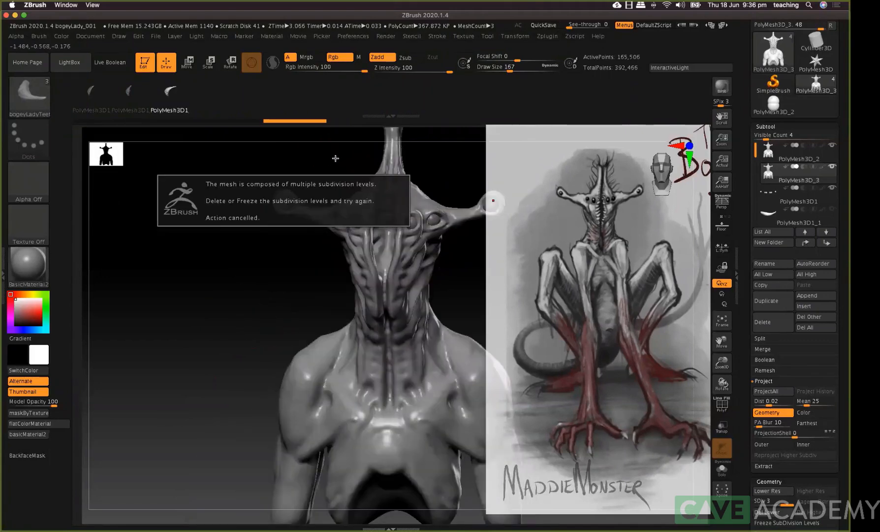
Isolate a narrow vertical strip of the duplicate, from the head's horn down the face and neck to the upper chest
left_click_drag(336, 151, 307, 160, "alt")
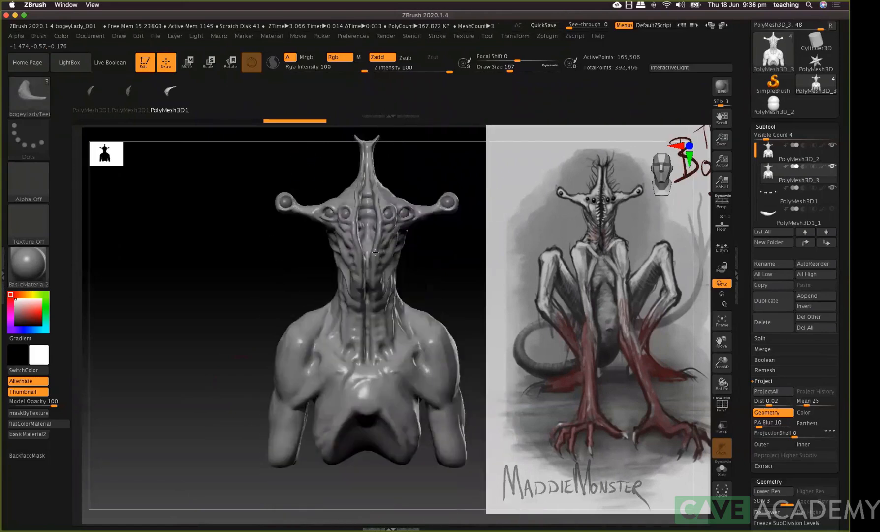
left_click_drag(429, 277, 423, 306, "alt")
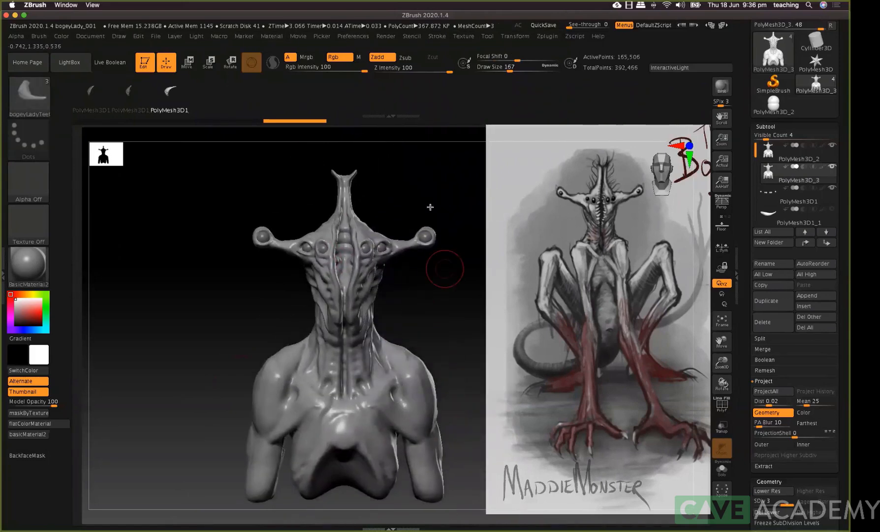
mouse_move(317, 145)
left_mouse_down("ctrl+shift")
mouse_move(373, 379)
mouse_move(372, 417)
left_mouse_up("ctrl+shift")
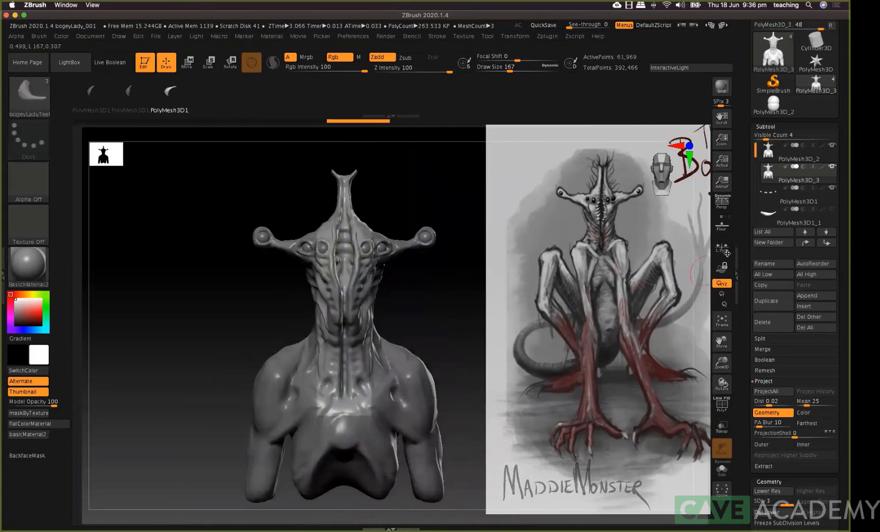
Step the isolated strip down to subdivision level 2 in Solo mode and delete its other subdivision levels
key("shift+d")
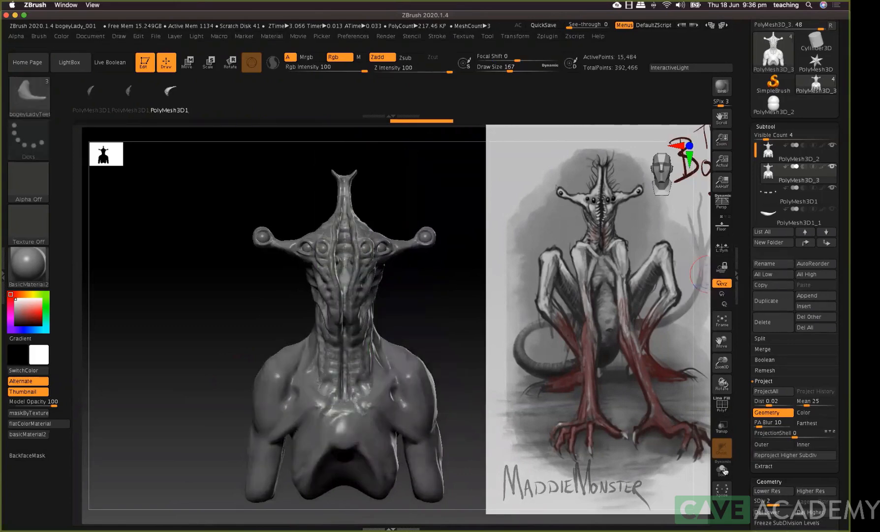
left_click(724, 470)
scroll(756, 326, "down", 2)
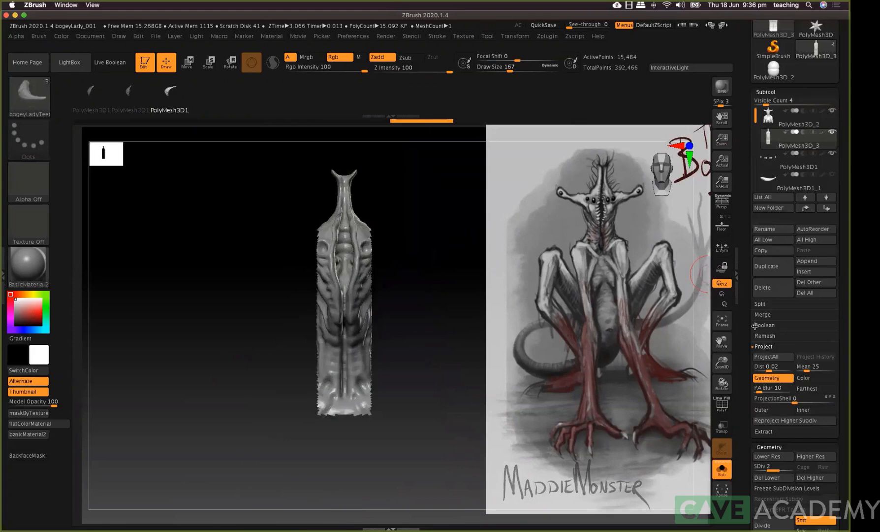
scroll(755, 326, "down", 4)
left_click(781, 401)
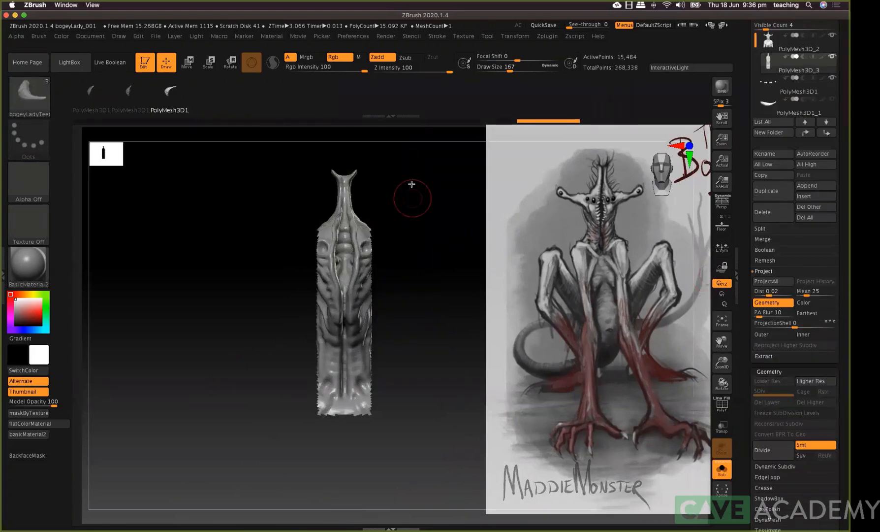
Adjust the tooth brush's embed depth, try inserting teeth at the edge of the vertical mouth, and undo them
left_click_drag(458, 204, 271, 153, "alt")
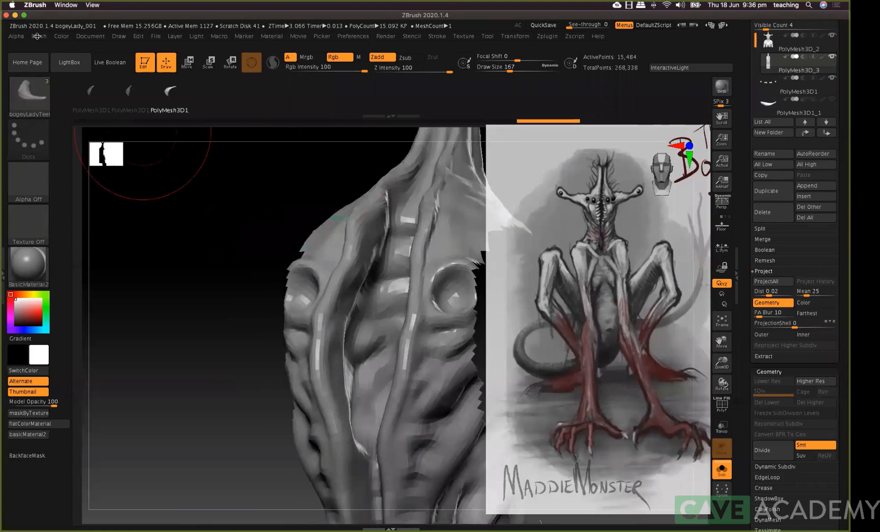
left_click(37, 37)
left_click_drag(72, 459, 72, 464)
mouse_move(359, 263)
left_mouse_down()
mouse_move(367, 242)
mouse_move(351, 307)
left_mouse_up()
key("ctrl+z")
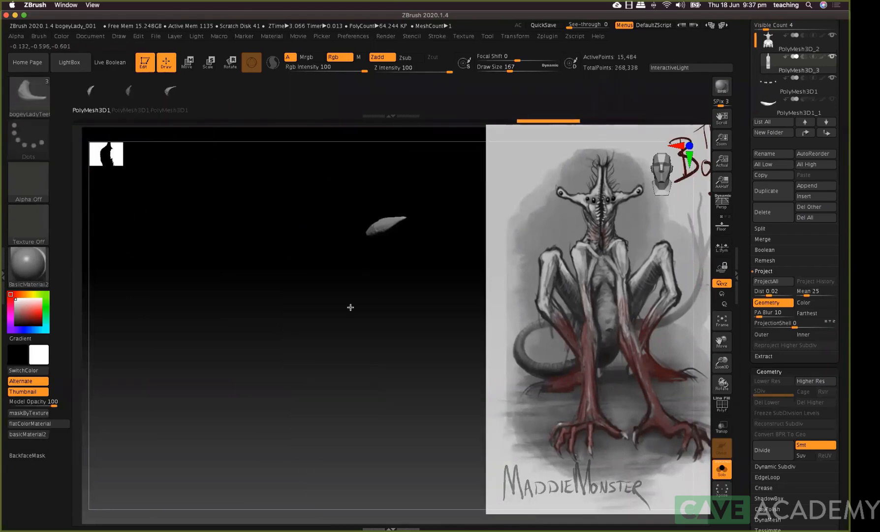
left_click_drag(381, 245, 379, 243)
key("ctrl")
key("ctrl+z")
Readjust the brush's embed depth and insert a row of teeth along one edge of the vertical mouth, switching to the second tooth mesh
left_click(39, 36)
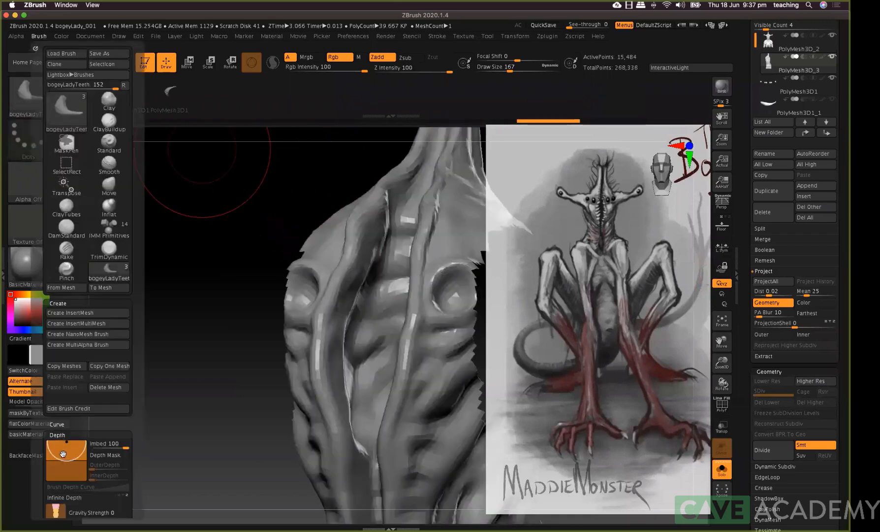
mouse_move(365, 255)
left_mouse_down()
mouse_move(346, 278)
mouse_move(347, 302)
mouse_move(373, 261)
mouse_move(358, 290)
left_mouse_up()
left_click(138, 95)
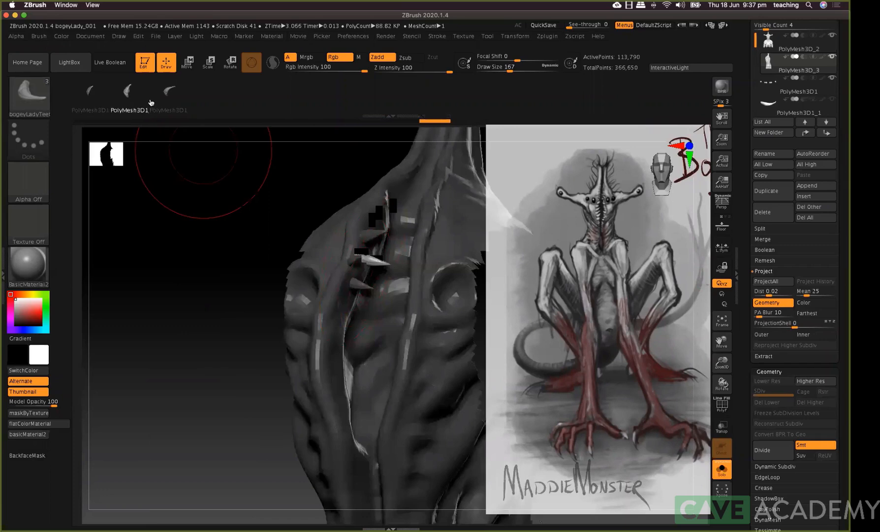
left_click(39, 37)
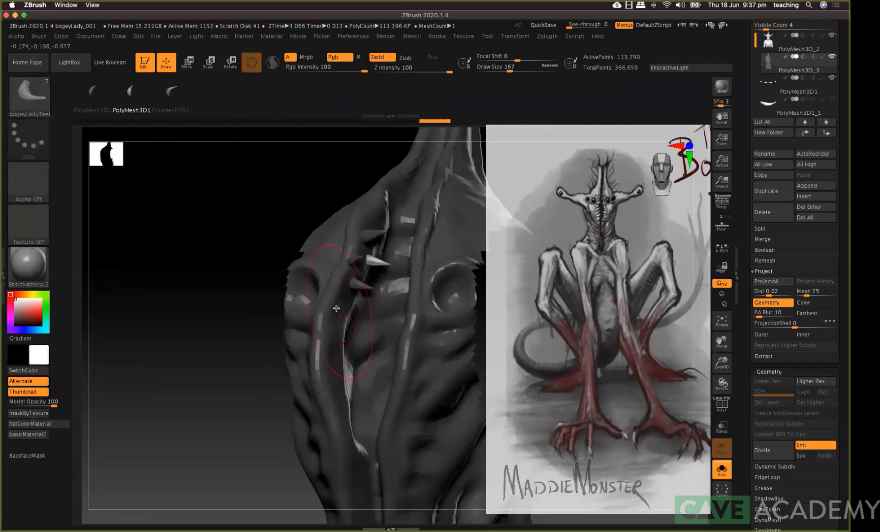
left_click_drag(336, 309, 334, 392)
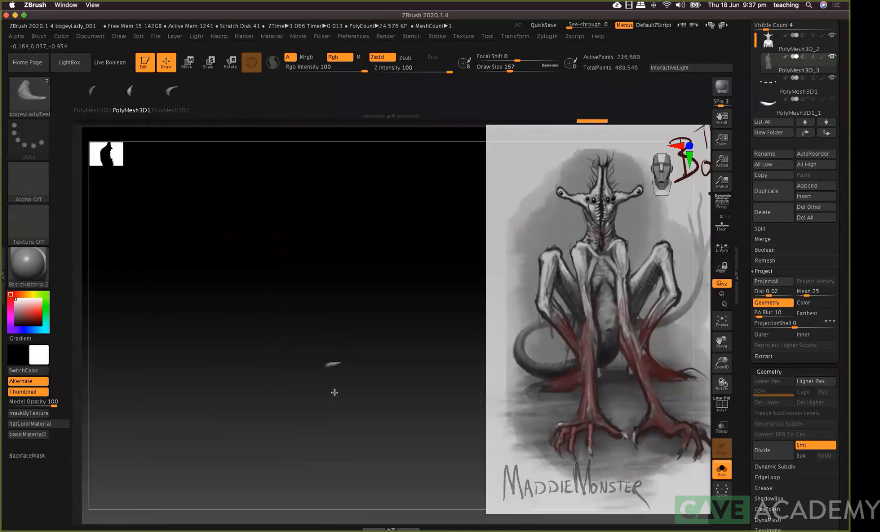
left_click_drag(352, 284, 350, 278)
mouse_move(377, 210)
left_mouse_down()
mouse_move(359, 222)
mouse_move(374, 224)
mouse_move(381, 195)
mouse_move(369, 204)
left_mouse_up()
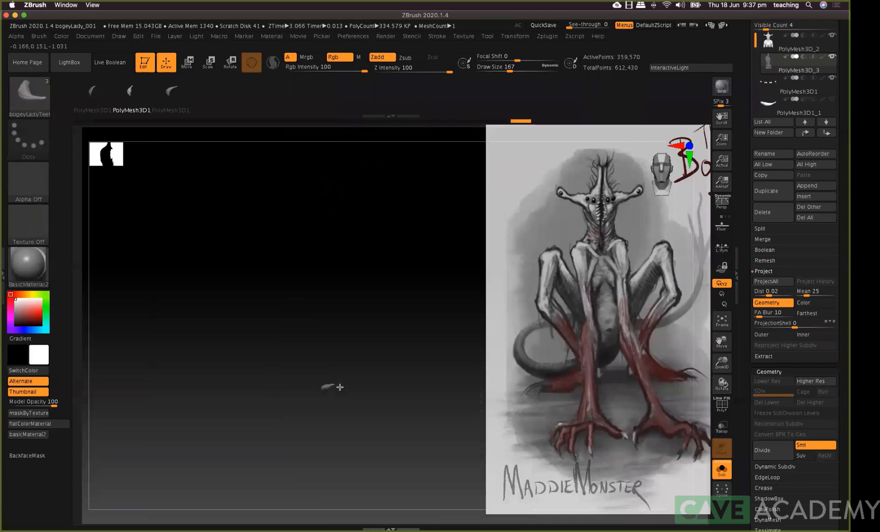
left_click_drag(340, 387, 343, 406)
Continue the row of teeth down the lower part of the mouth's edge, undoing a misplaced insertion
left_click_drag(188, 340, 179, 241, "alt")
mouse_move(317, 280)
left_mouse_down()
mouse_move(329, 325)
mouse_move(339, 314)
mouse_move(339, 365)
mouse_move(350, 385)
mouse_move(349, 362)
mouse_move(357, 384)
mouse_move(345, 387)
mouse_move(352, 394)
mouse_move(355, 382)
mouse_move(358, 405)
mouse_move(353, 428)
mouse_move(357, 400)
mouse_move(346, 426)
mouse_move(346, 438)
mouse_move(362, 444)
mouse_move(351, 445)
mouse_move(353, 474)
mouse_move(364, 457)
left_mouse_up()
key("ctrl+z")
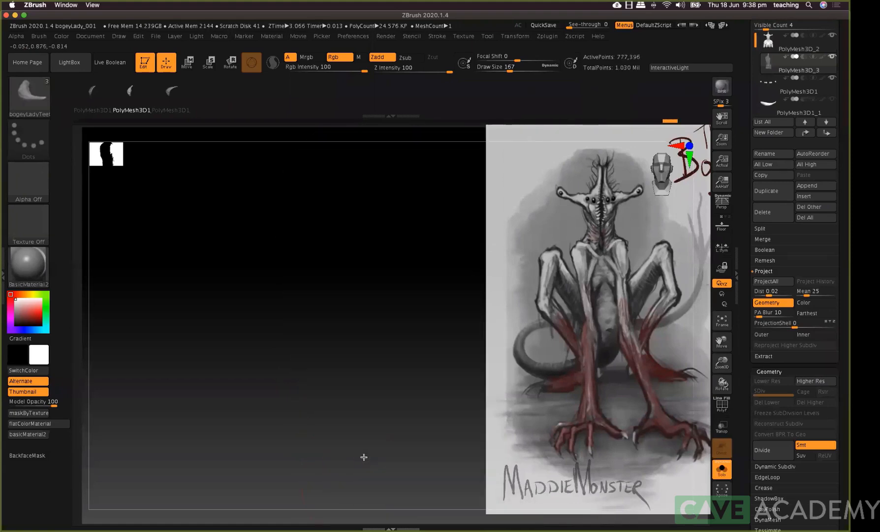
mouse_move(266, 402)
left_mouse_down()
mouse_move(260, 355)
mouse_move(325, 316)
left_mouse_up()
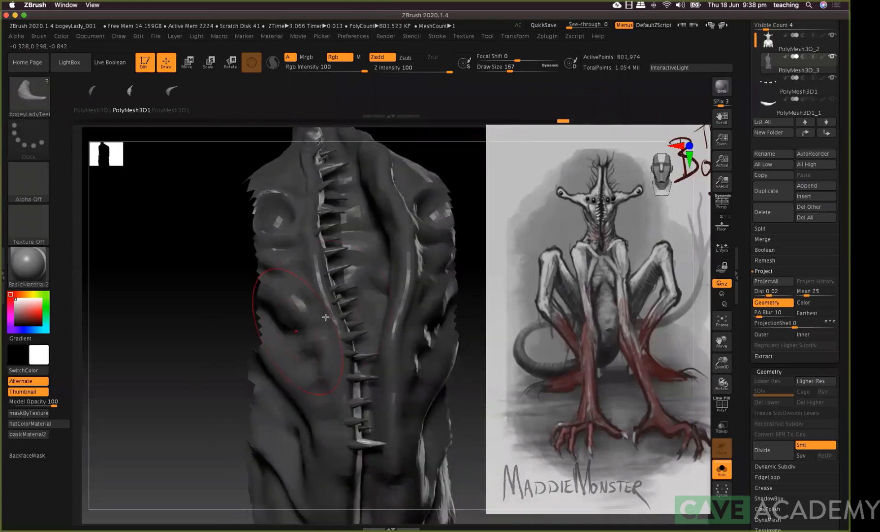
Insert more teeth along the lower part of the mouth's edge, switching from the second to the first tooth mesh
mouse_move(195, 278)
left_mouse_down()
mouse_move(183, 350)
mouse_move(172, 349)
left_mouse_up()
left_click_drag(341, 374, 357, 419)
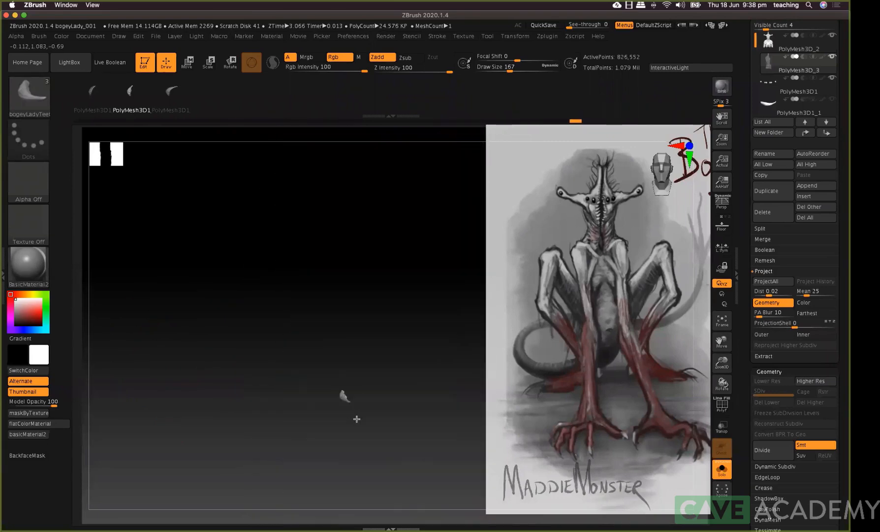
left_click_drag(353, 386, 352, 385)
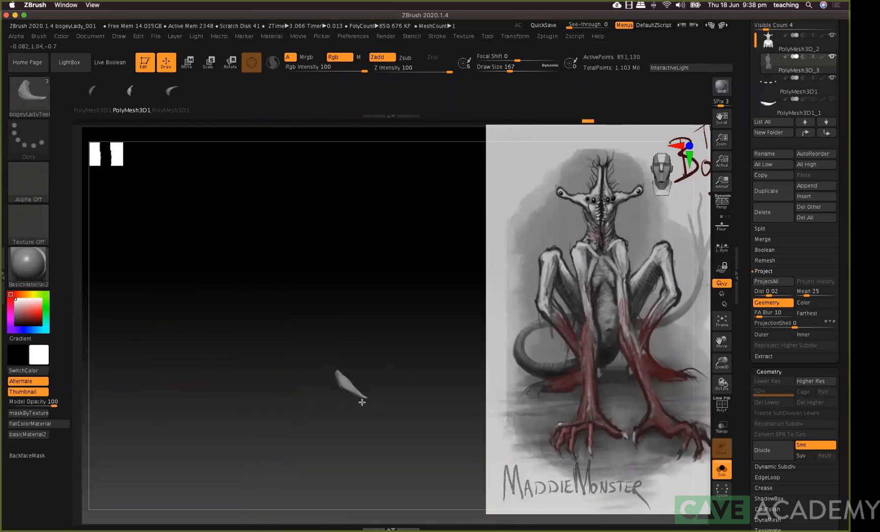
left_click_drag(355, 370, 359, 383)
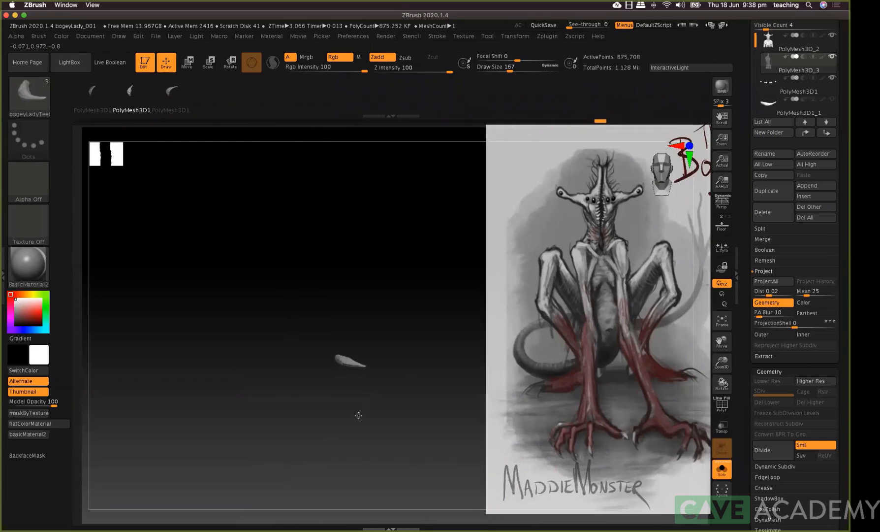
left_click_drag(358, 428, 338, 263)
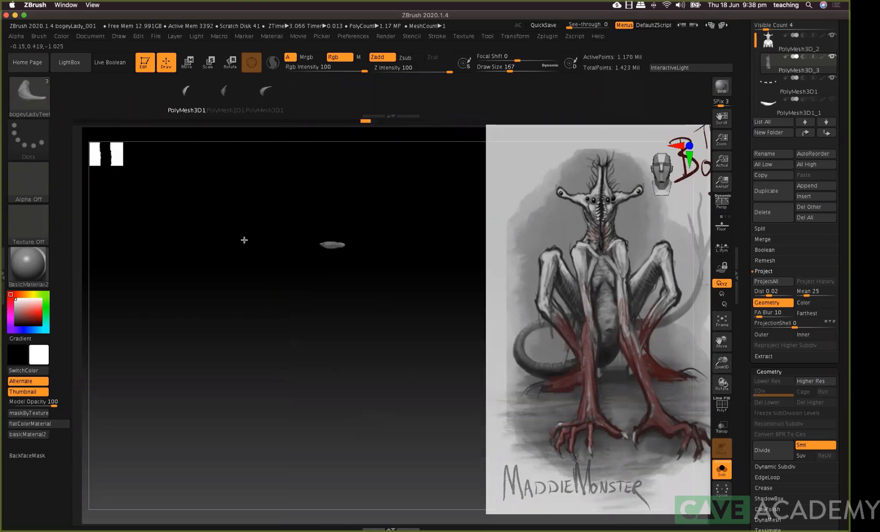
left_click_drag(259, 266, 393, 255)
left_click_drag(343, 232, 359, 188)
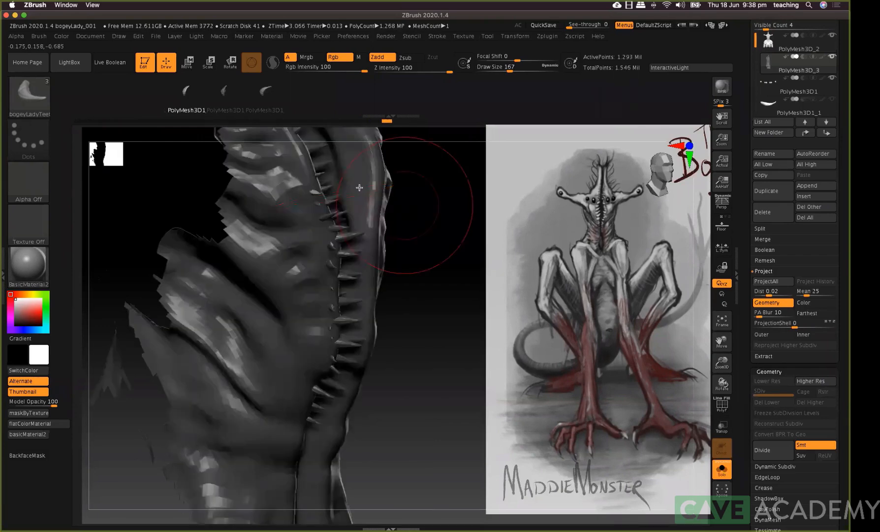
Reduce the draw size to 80 and insert small teeth between the larger ones on the mouth's upper edge, undoing a misplaced insertion
left_click_drag(428, 326, 426, 351, "alt")
mouse_move(393, 259)
left_mouse_down("alt")
mouse_move(364, 273)
mouse_move(368, 212)
mouse_move(411, 238)
mouse_move(422, 269)
mouse_move(436, 252)
mouse_move(472, 261)
mouse_move(467, 273)
mouse_move(457, 180)
mouse_move(348, 210)
left_mouse_up("alt")
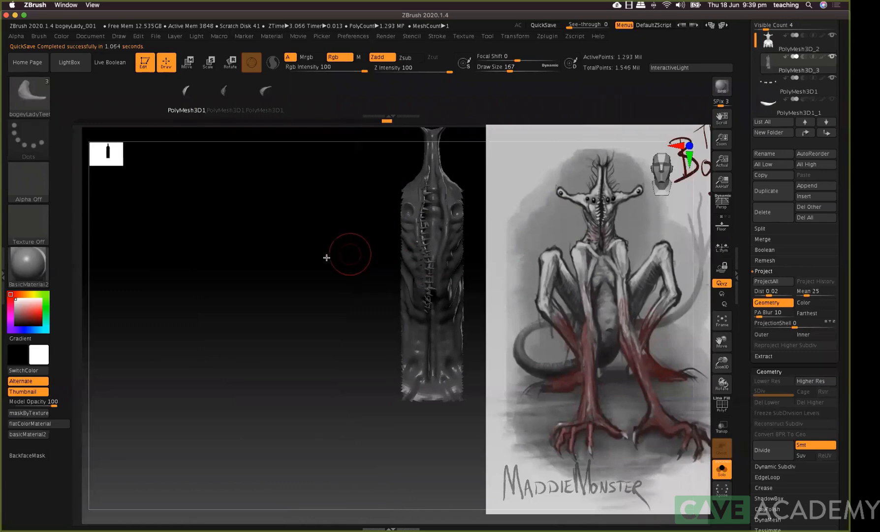
mouse_move(328, 183)
left_mouse_down("alt")
mouse_move(284, 244)
mouse_move(292, 373)
mouse_move(319, 268)
mouse_move(320, 275)
left_mouse_up("alt")
mouse_move(206, 265)
left_mouse_down("alt")
mouse_move(183, 240)
mouse_move(179, 297)
left_mouse_up("alt")
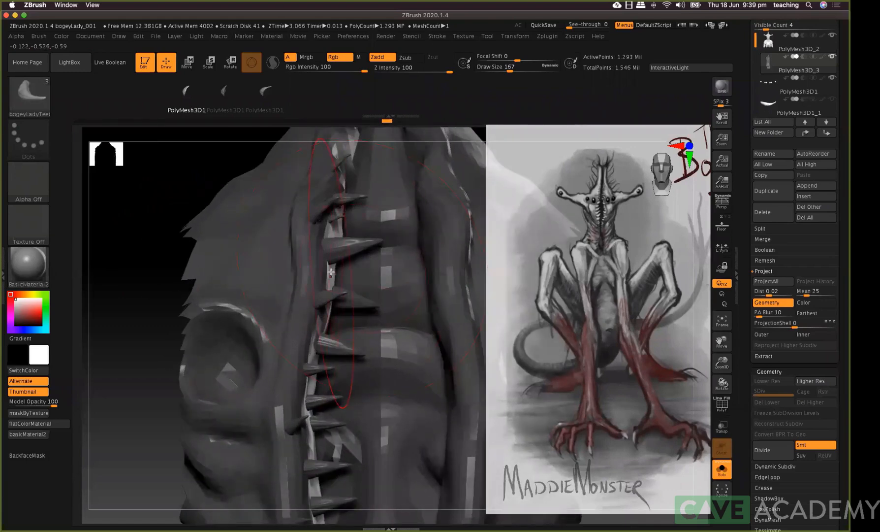
key("bracketleft")
key("space")
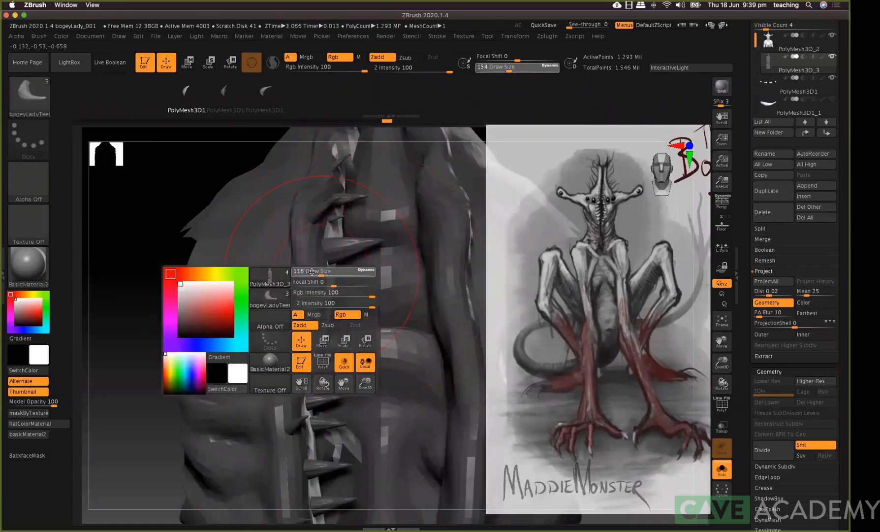
mouse_move(316, 272)
left_mouse_down()
mouse_move(330, 282)
mouse_move(298, 371)
mouse_move(328, 206)
mouse_move(322, 212)
mouse_move(366, 212)
mouse_move(321, 301)
mouse_move(320, 335)
mouse_move(300, 351)
mouse_move(330, 323)
left_mouse_up()
key("ctrl")
key("ctrl+z")
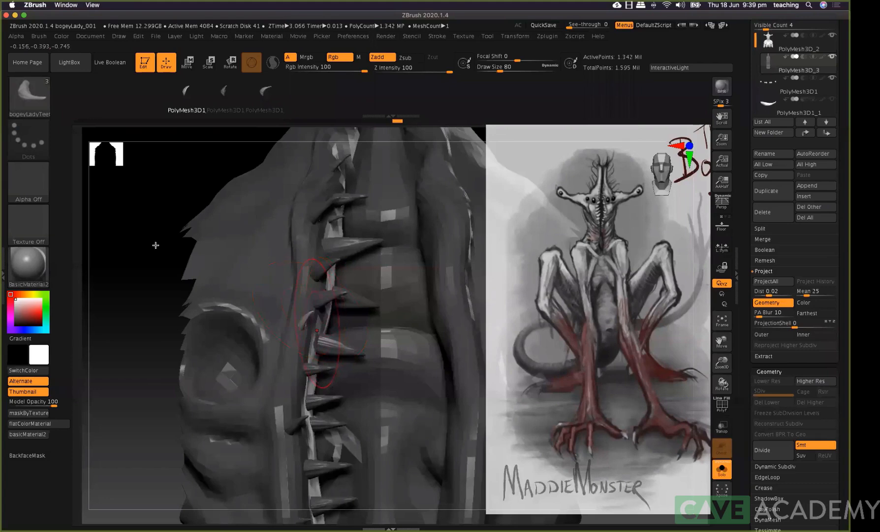
Fill in more small teeth along the mouth's edge where it narrows into the base of the neck
mouse_move(153, 300)
left_mouse_down()
mouse_move(369, 249)
mouse_move(337, 258)
mouse_move(333, 286)
mouse_move(342, 236)
mouse_move(318, 234)
mouse_move(309, 257)
mouse_move(312, 293)
left_mouse_up()
mouse_move(278, 200)
left_mouse_down()
mouse_move(275, 187)
mouse_move(248, 254)
mouse_move(355, 290)
mouse_move(334, 275)
mouse_move(330, 300)
left_mouse_up()
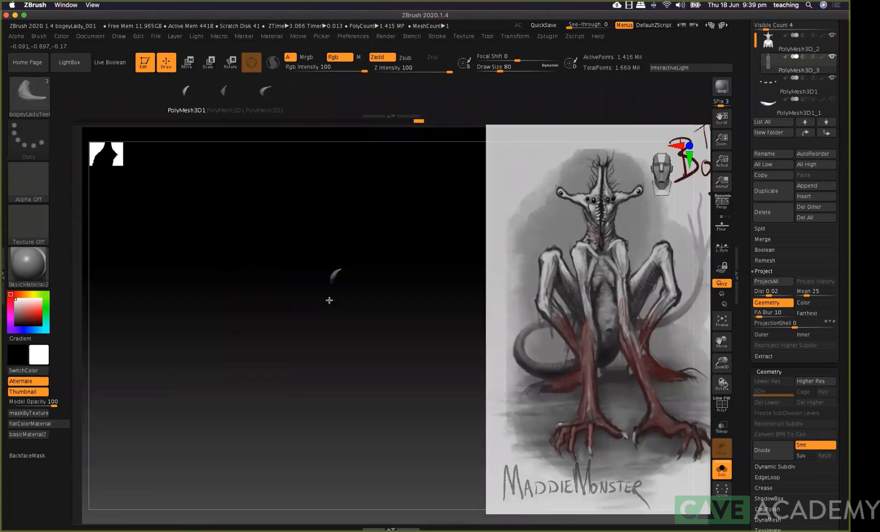
mouse_move(362, 242)
left_mouse_down()
mouse_move(354, 246)
mouse_move(364, 223)
mouse_move(366, 238)
left_mouse_up()
mouse_move(365, 238)
left_mouse_down()
mouse_move(375, 228)
mouse_move(371, 201)
mouse_move(367, 221)
mouse_move(355, 220)
mouse_move(376, 203)
mouse_move(319, 176)
mouse_move(293, 196)
left_mouse_up()
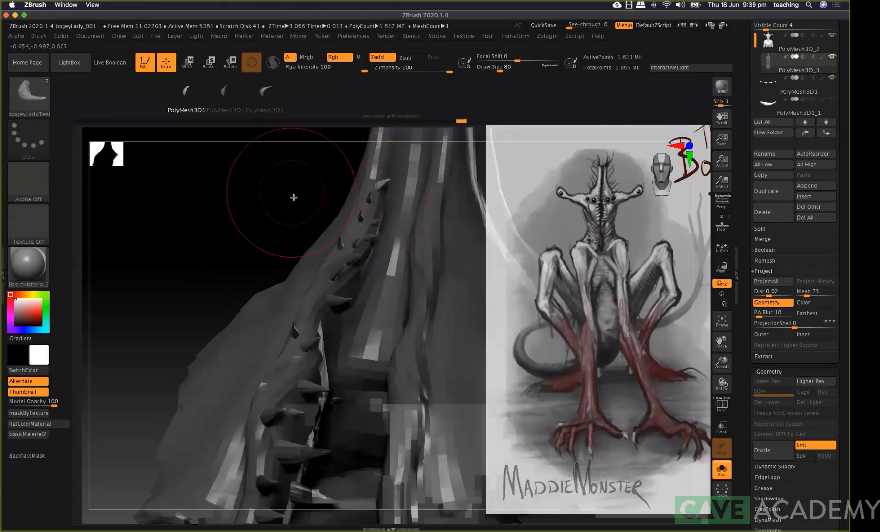
Continue the row of small teeth up the neck along the same edge of the mouth, using the first tooth mesh
mouse_move(269, 265)
left_mouse_down()
mouse_move(358, 243)
mouse_move(345, 268)
mouse_move(348, 235)
mouse_move(350, 263)
left_mouse_up()
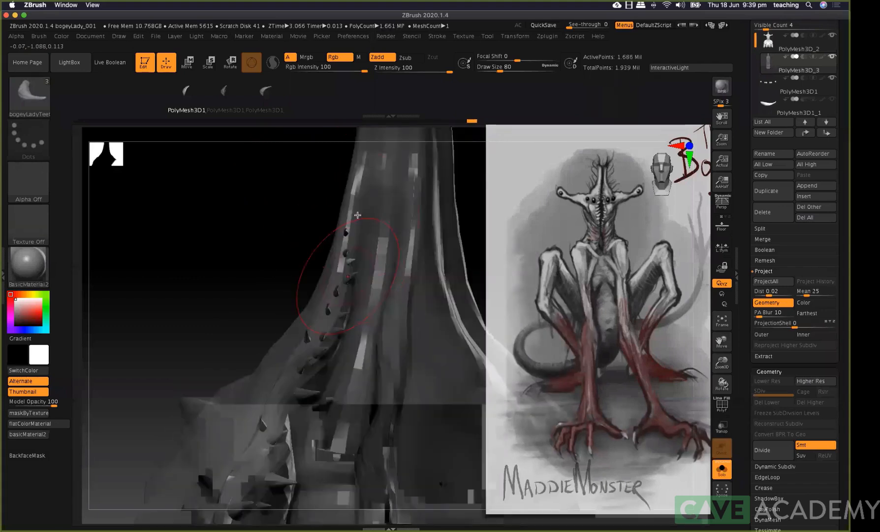
mouse_move(351, 212)
left_mouse_down()
mouse_move(351, 243)
mouse_move(286, 227)
left_mouse_up()
mouse_move(269, 189)
left_mouse_down()
mouse_move(281, 225)
mouse_move(300, 210)
left_mouse_up()
mouse_move(346, 190)
left_mouse_down()
mouse_move(342, 177)
mouse_move(335, 197)
left_mouse_up()
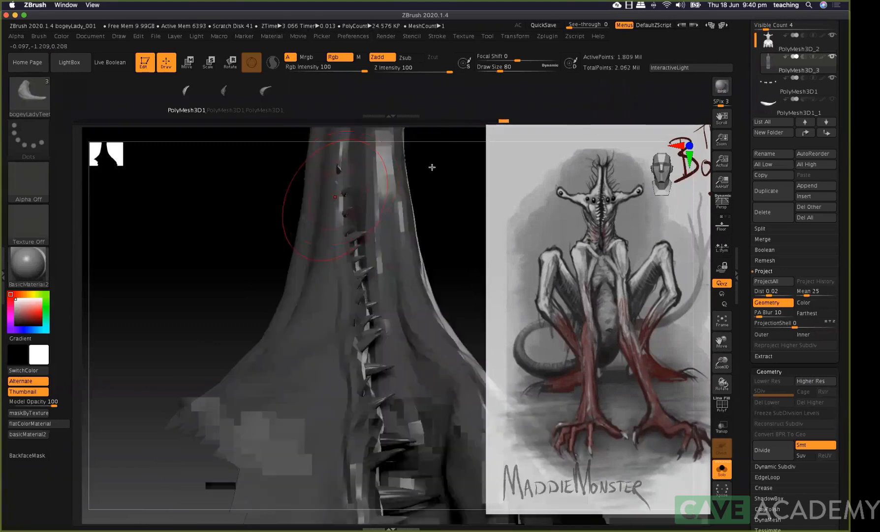
mouse_move(402, 298)
right_mouse_down()
mouse_move(314, 259)
mouse_move(315, 271)
right_mouse_up()
mouse_move(313, 274)
left_mouse_down()
mouse_move(318, 309)
mouse_move(286, 279)
mouse_move(192, 273)
left_mouse_up()
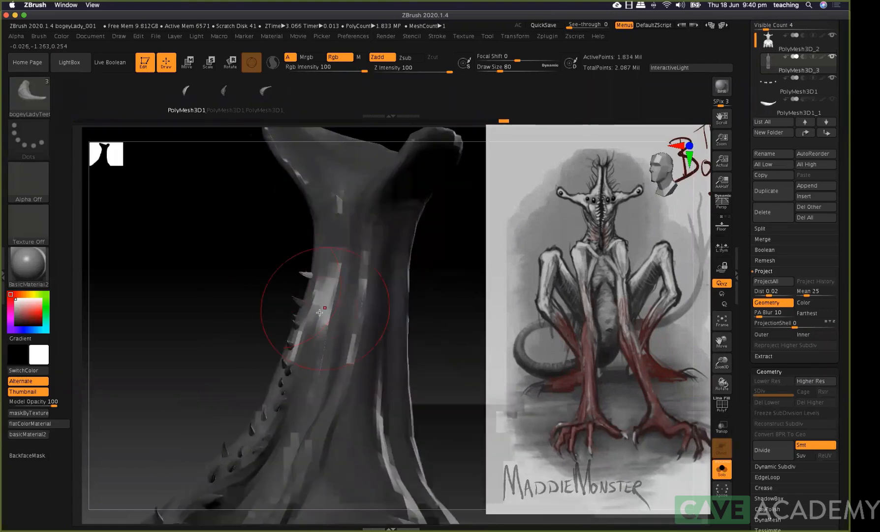
mouse_move(308, 320)
left_mouse_down()
mouse_move(301, 348)
mouse_move(325, 275)
mouse_move(319, 247)
left_mouse_up()
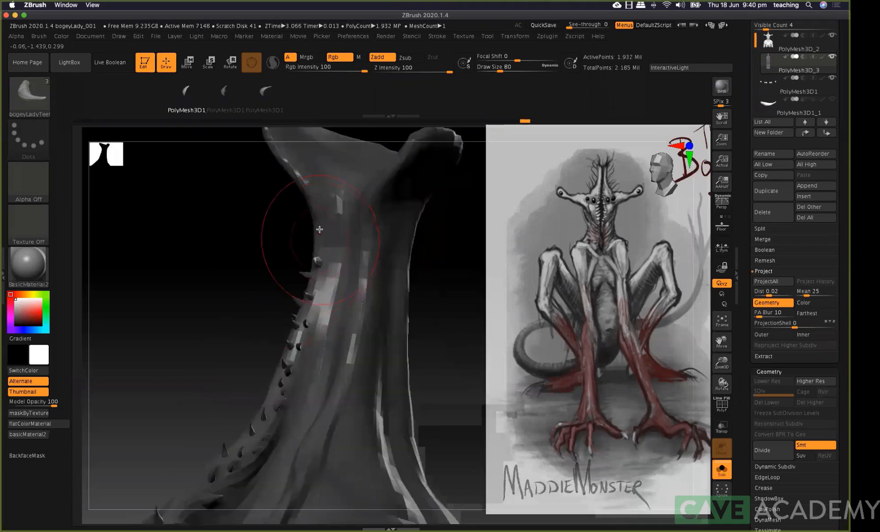
Insert teeth along the upper edge of the horn above the toothed side of the mouth, switching to the second tooth mesh
left_click_drag(244, 213, 238, 300, "alt")
left_click_drag(306, 241, 286, 234, "alt")
left_click_drag(221, 364, 192, 517, "alt")
left_click_drag(231, 190, 223, 210, "alt")
mouse_move(211, 175)
left_mouse_down()
mouse_move(253, 187)
mouse_move(227, 162)
left_mouse_up()
left_click(225, 92)
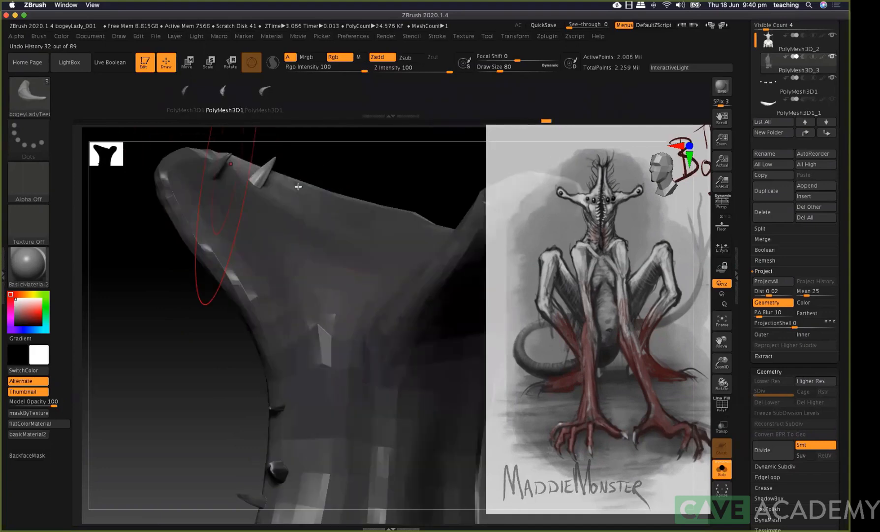
mouse_move(285, 209)
left_mouse_down()
mouse_move(269, 188)
mouse_move(253, 218)
mouse_move(206, 208)
left_mouse_up()
mouse_move(232, 238)
left_mouse_down()
mouse_move(211, 287)
mouse_move(219, 285)
left_mouse_up()
key("f")
left_click_drag(299, 175, 321, 183)
left_click_drag(480, 179, 322, 203)
left_click(293, 206, "ctrl+shift")
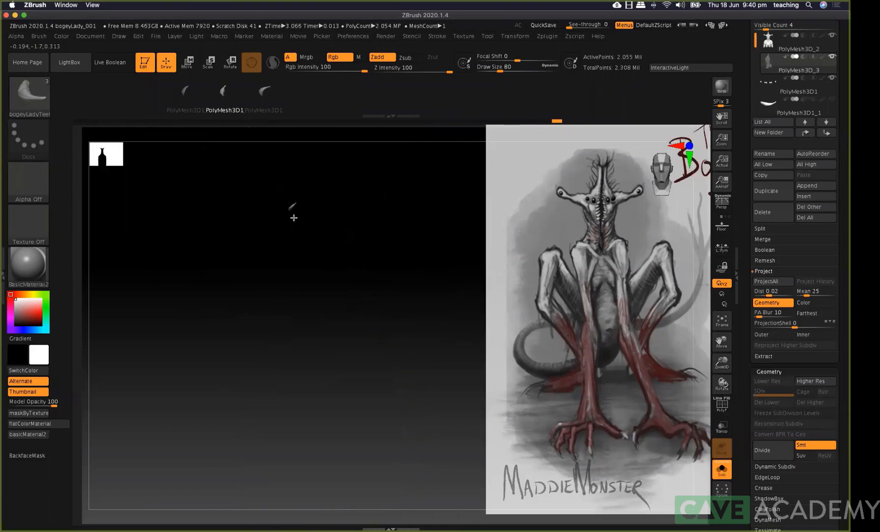
left_click(288, 228, "ctrl+shift")
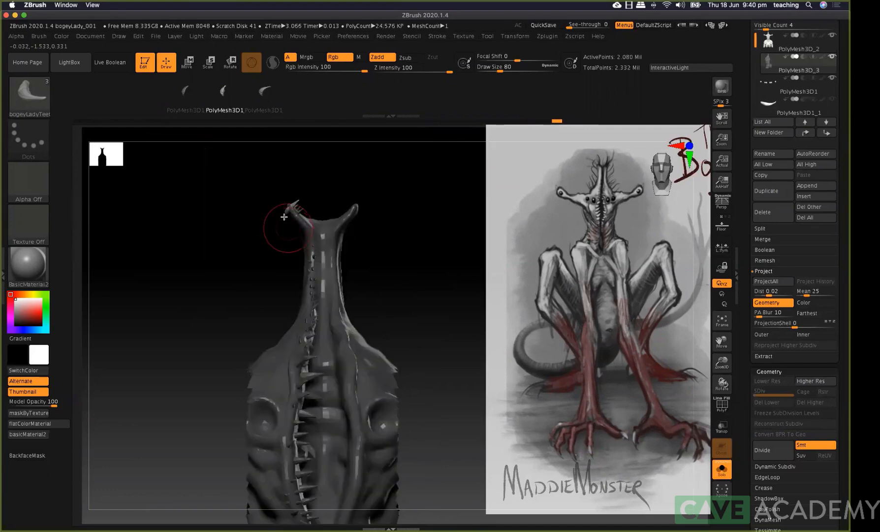
Reshape the tip of the toothed horn with the Move brush
key("b")
key("m")
key("v")
left_click_drag(288, 190, 300, 197)
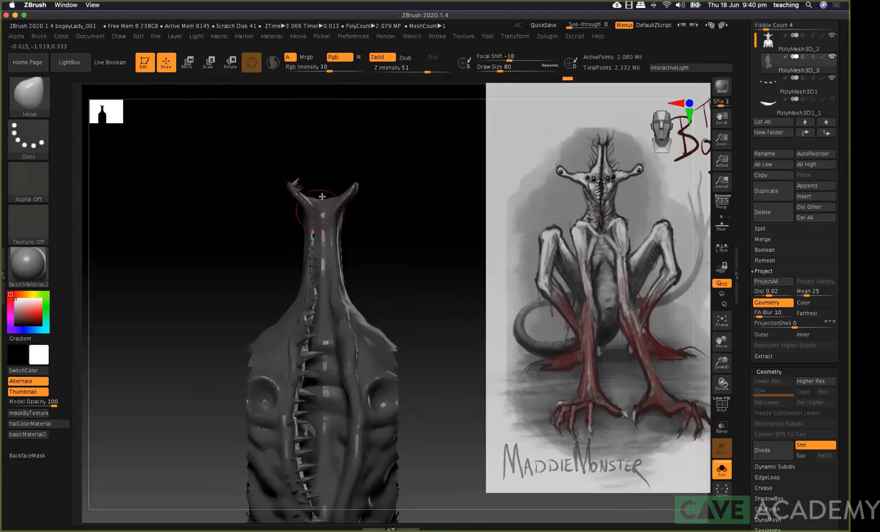
Switch back to the bogeyLadyTeeth brush and insert more teeth on the horn and down to the top of the neck
left_click_drag(159, 206, 175, 358)
left_click_drag(182, 218, 182, 295, "alt")
left_click_drag(140, 234, 106, 262, "alt")
left_click(45, 111)
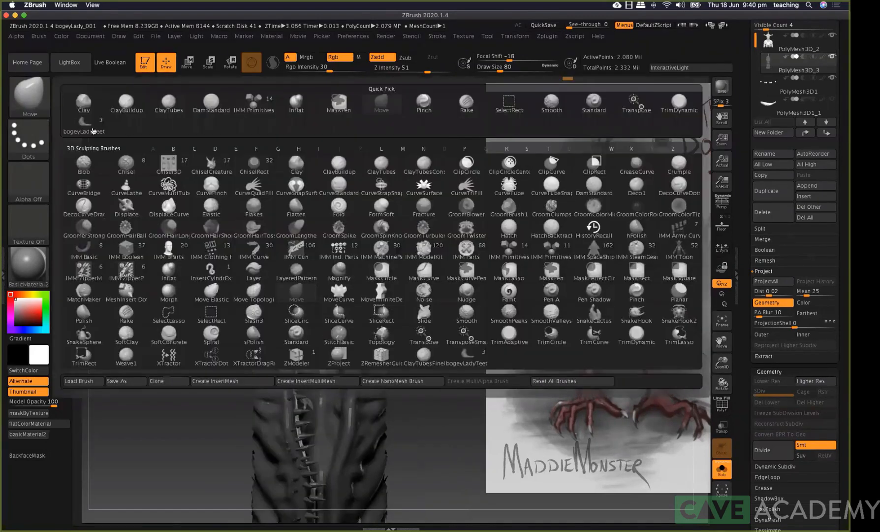
left_click(93, 131)
mouse_move(230, 249)
left_mouse_down()
mouse_move(239, 187)
mouse_move(244, 205)
mouse_move(246, 190)
left_mouse_up()
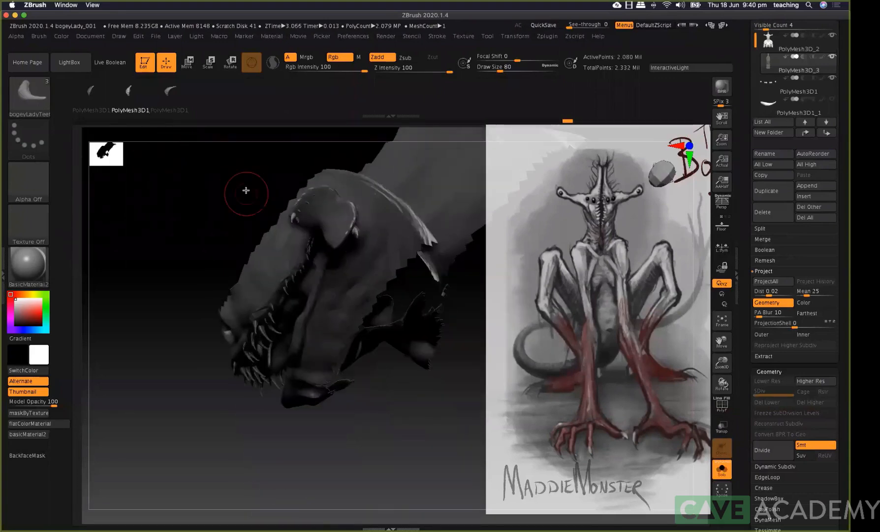
mouse_move(249, 209)
right_mouse_down("ctrl")
mouse_move(270, 220)
mouse_move(341, 188)
right_mouse_up("ctrl")
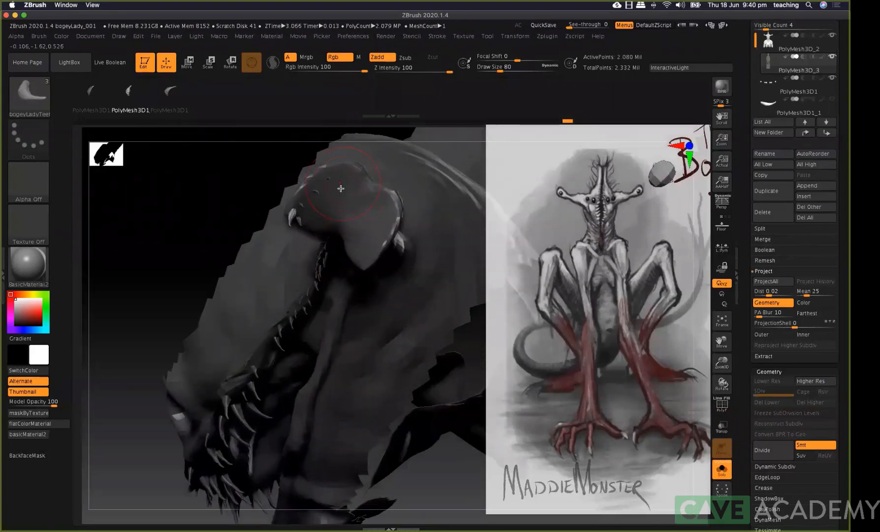
mouse_move(332, 198)
left_mouse_down()
mouse_move(319, 199)
mouse_move(334, 199)
mouse_move(319, 223)
mouse_move(308, 213)
mouse_move(320, 213)
mouse_move(329, 227)
left_mouse_up()
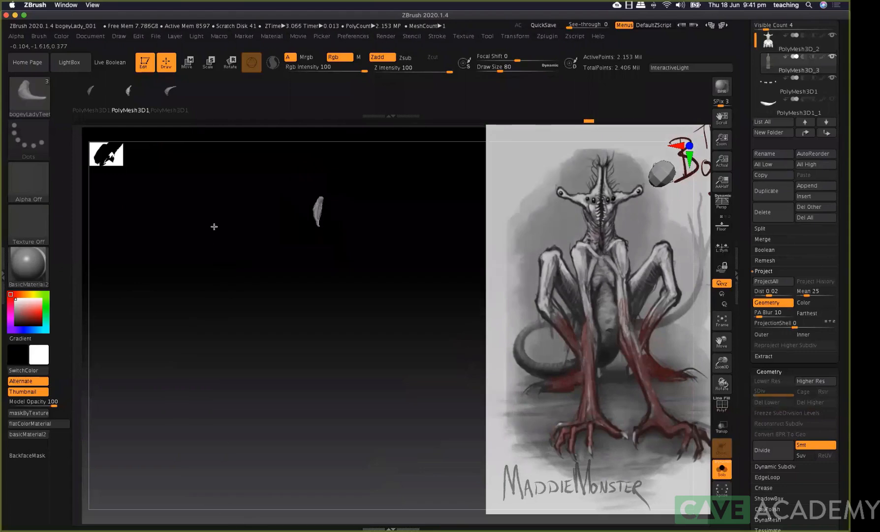
left_click_drag(214, 226, 210, 233)
left_click_drag(206, 153, 337, 290)
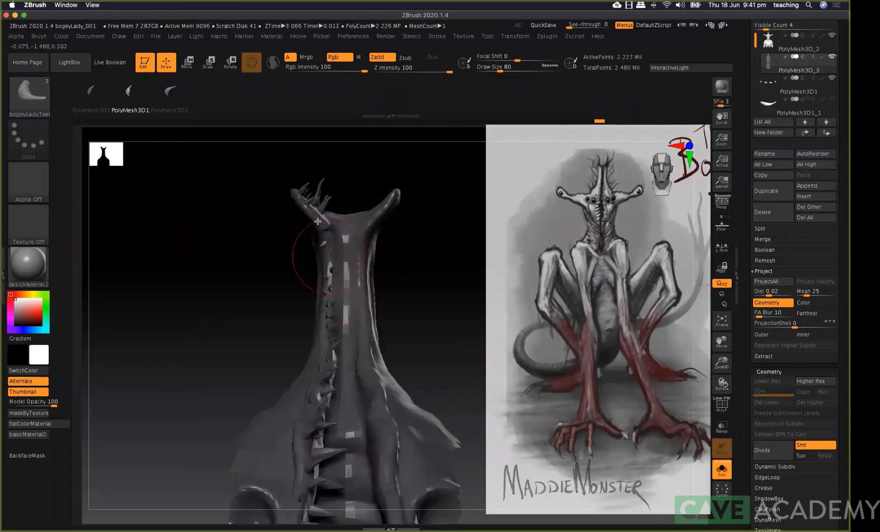
left_click_drag(318, 220, 334, 265)
left_click_drag(271, 288, 286, 314)
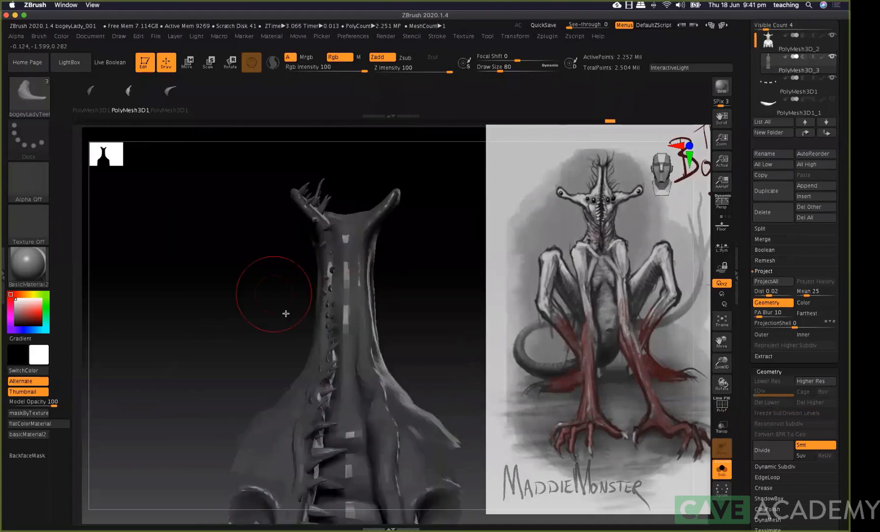
Hide the body strip so that only the inserted teeth are shown, and delete the hidden geometry
left_click_drag(202, 230, 213, 190, "alt")
left_click_drag(227, 292, 238, 302, "alt")
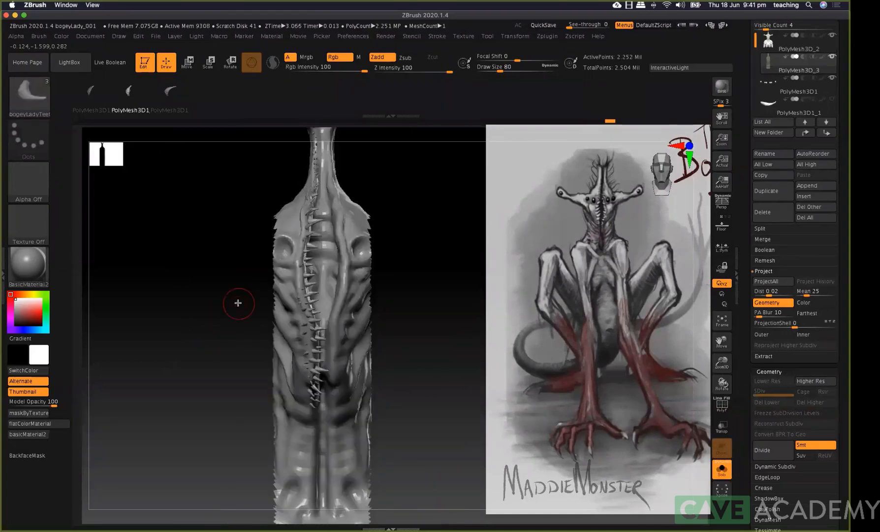
key("ctrl+shift")
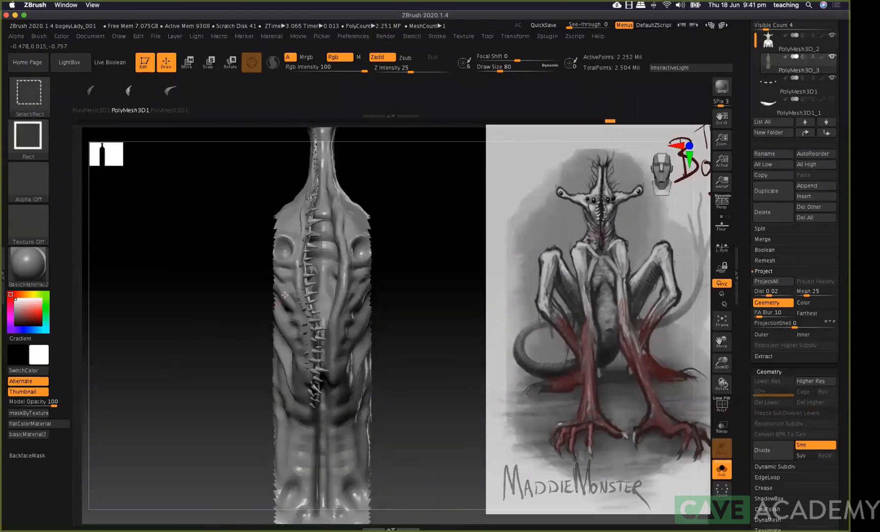
left_click(285, 295, "ctrl+shift")
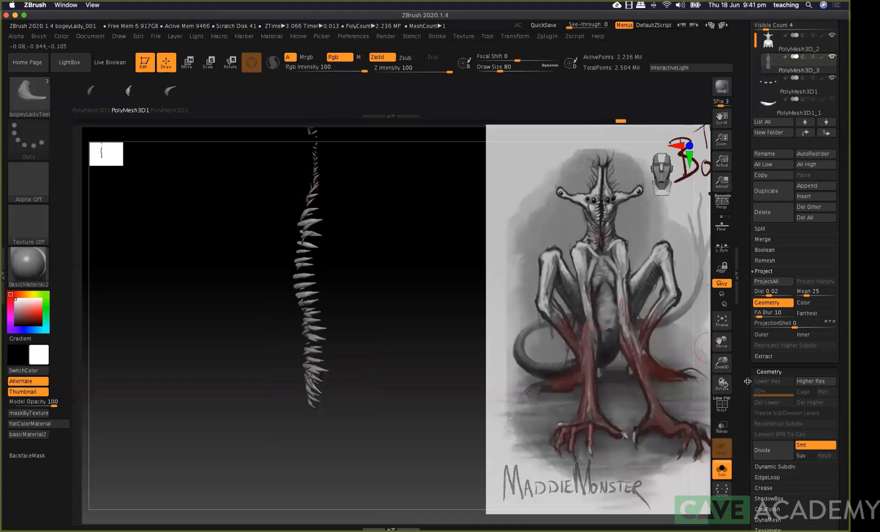
scroll(763, 302, "down", 8)
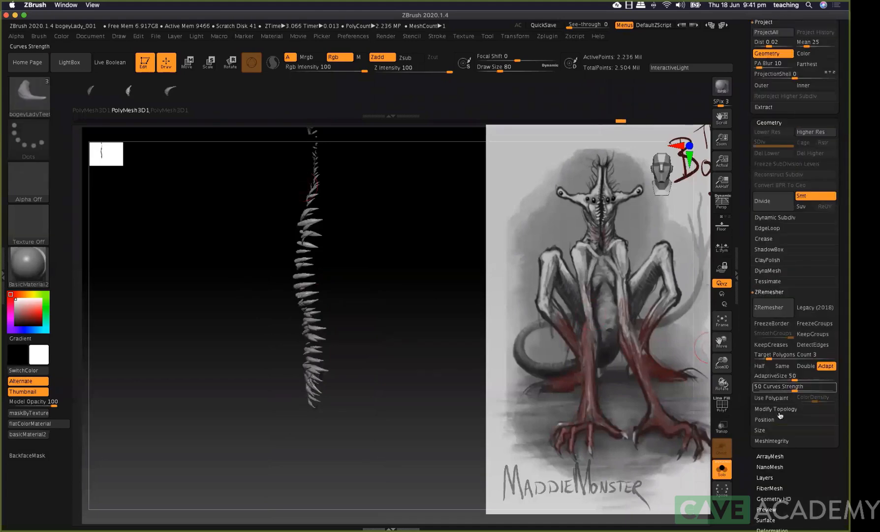
left_click(781, 411)
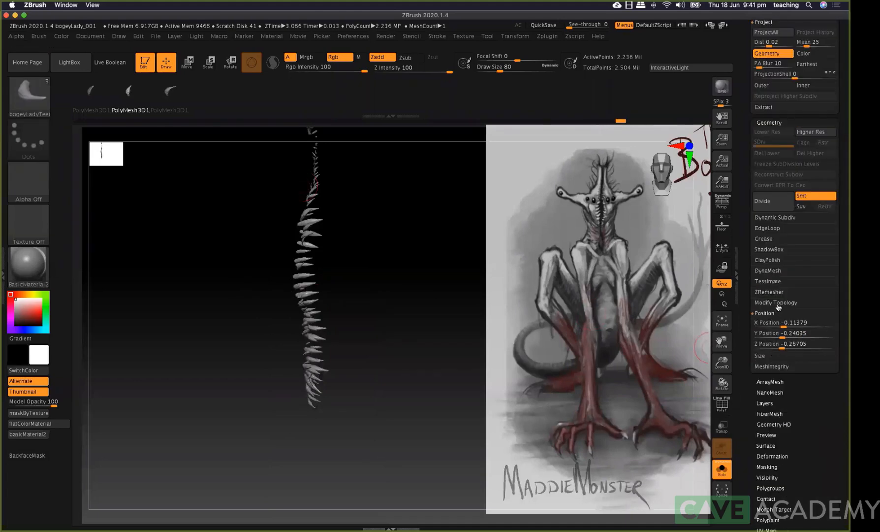
left_click(780, 304)
left_click(769, 344)
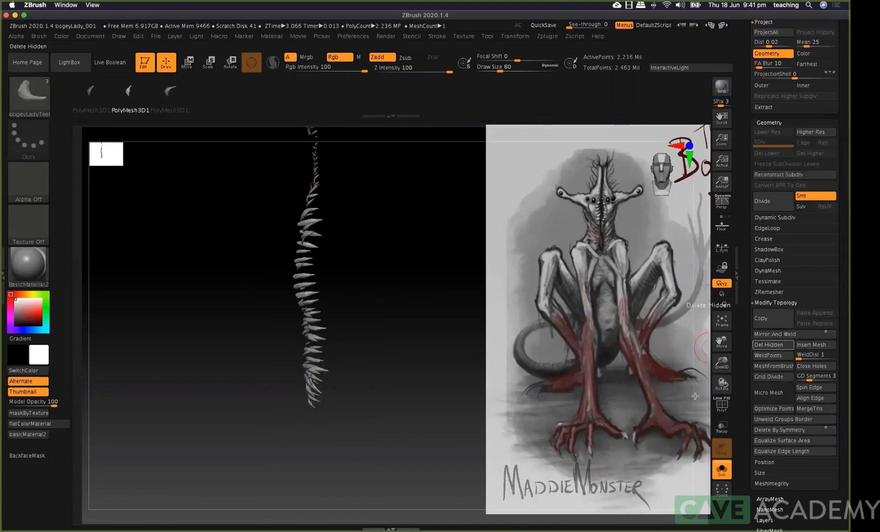
Mirror the teeth with SubTool Master across the X axis, appending the copy as a new subtool
scroll(738, 112, "up", 2)
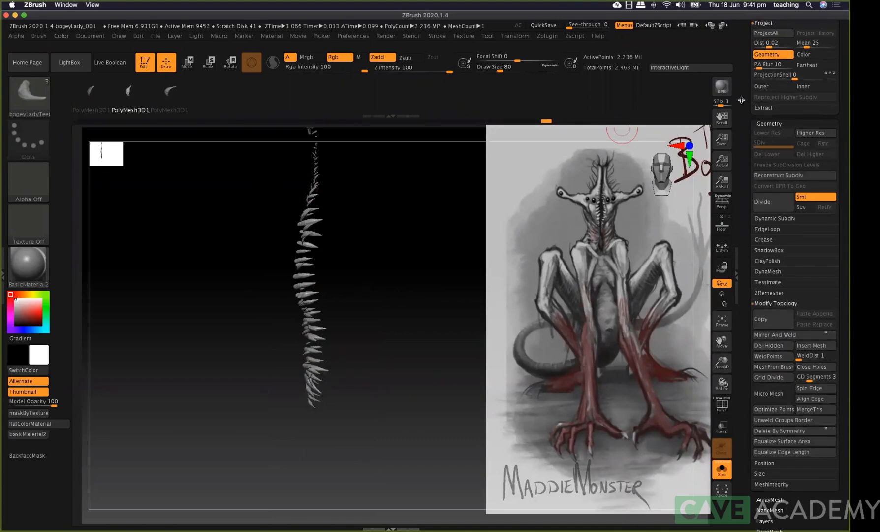
scroll(732, 123, "up", 15)
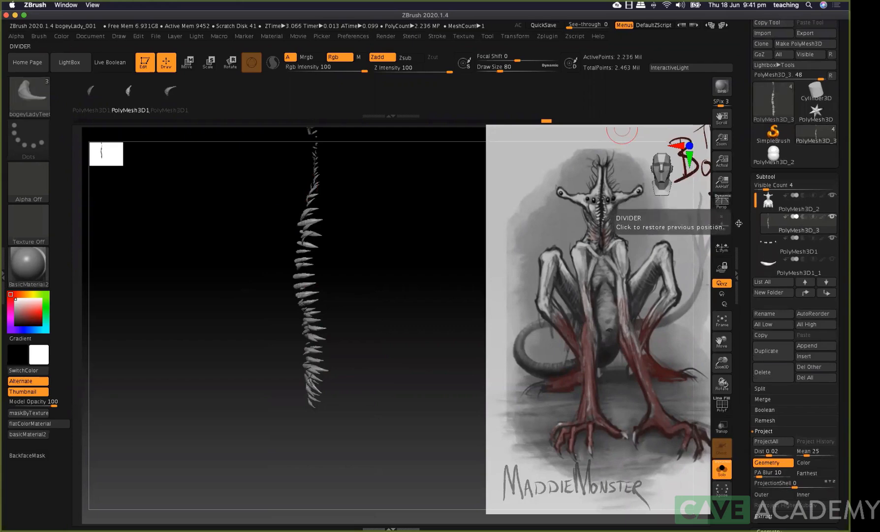
left_click(738, 221)
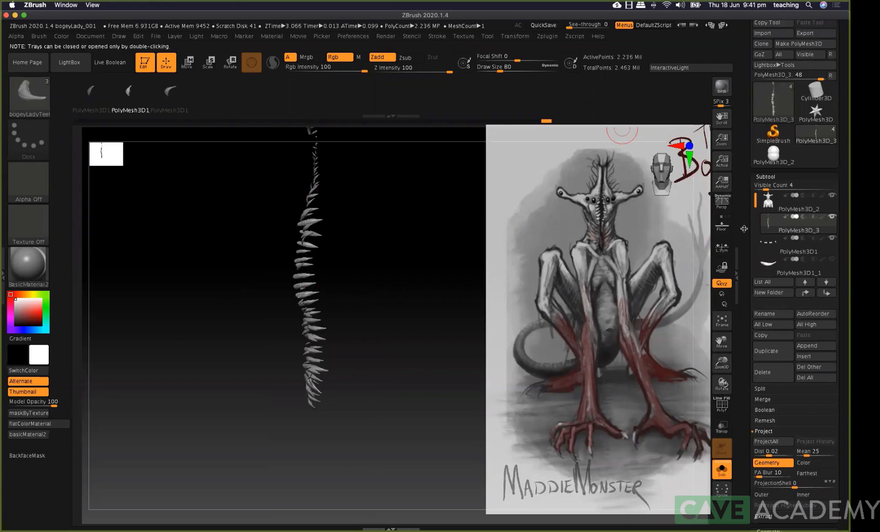
left_click(548, 37)
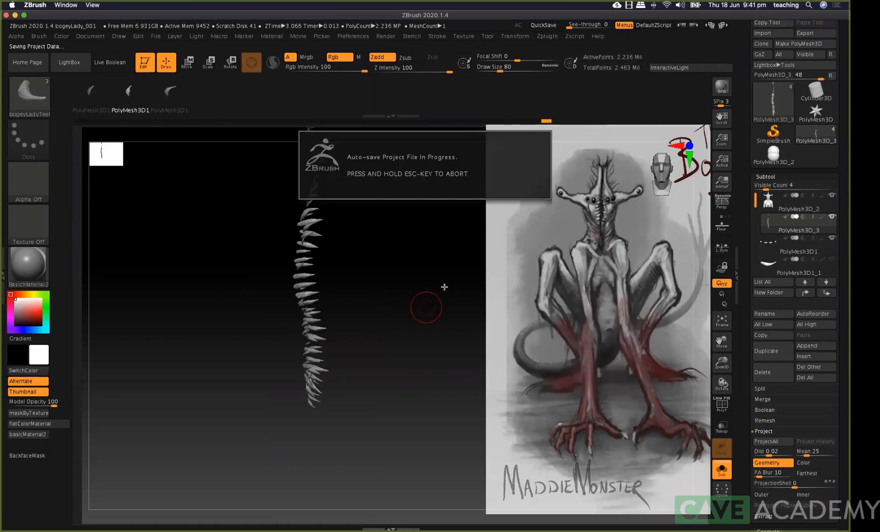
left_click(548, 37)
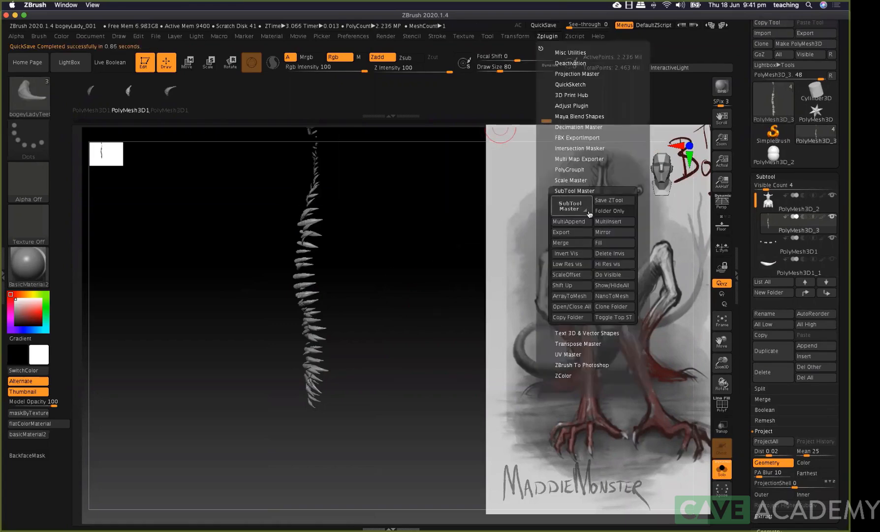
left_click(604, 232)
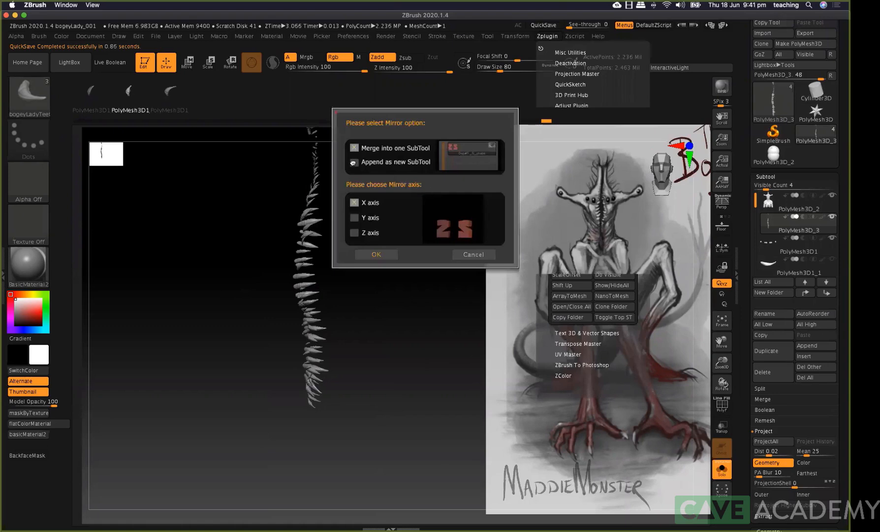
left_click(353, 162)
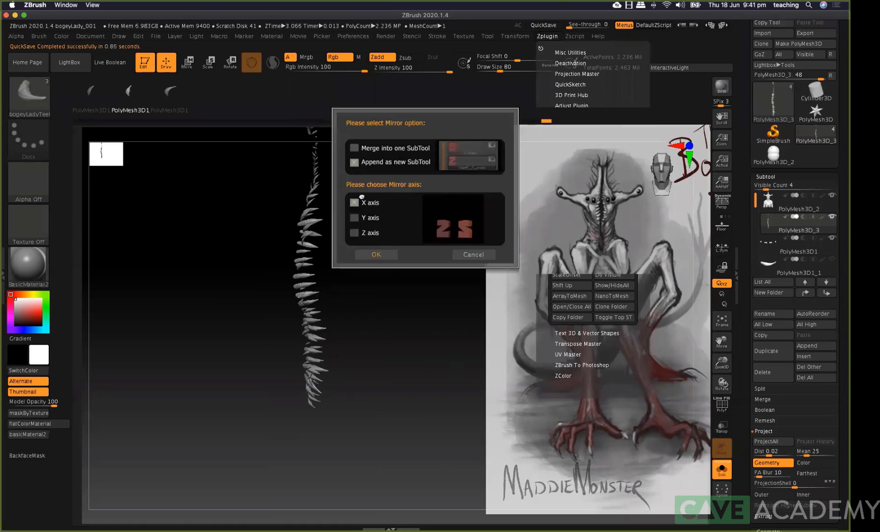
left_click(382, 256)
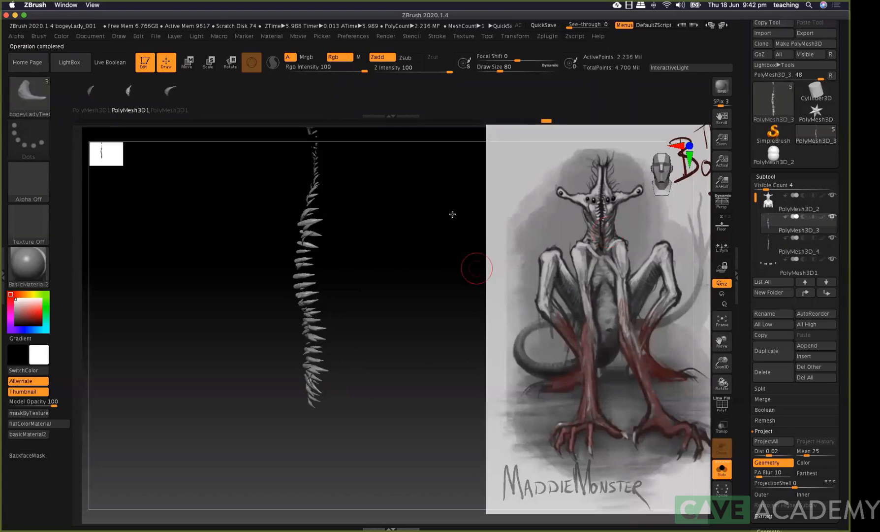
Bring back the rest of the creature and examine both rows of teeth and their polygroups around the mouth
left_click(723, 469)
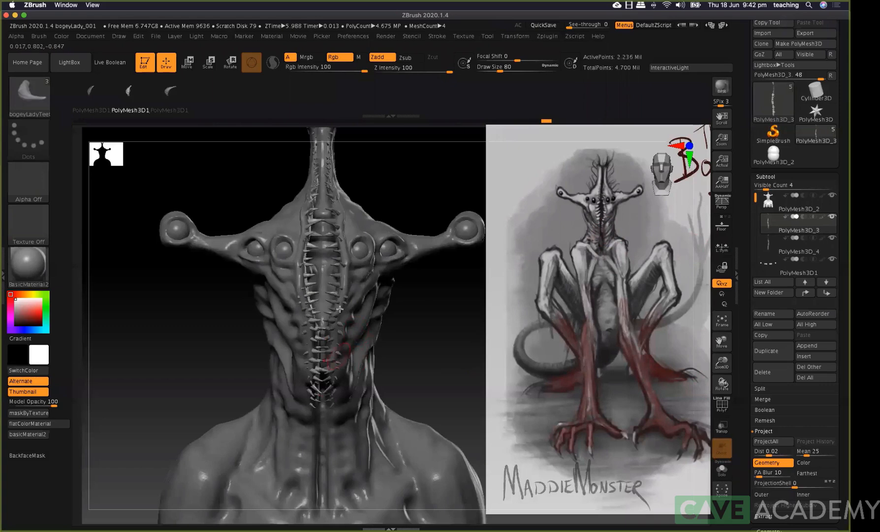
left_click_drag(205, 366, 217, 419, "alt")
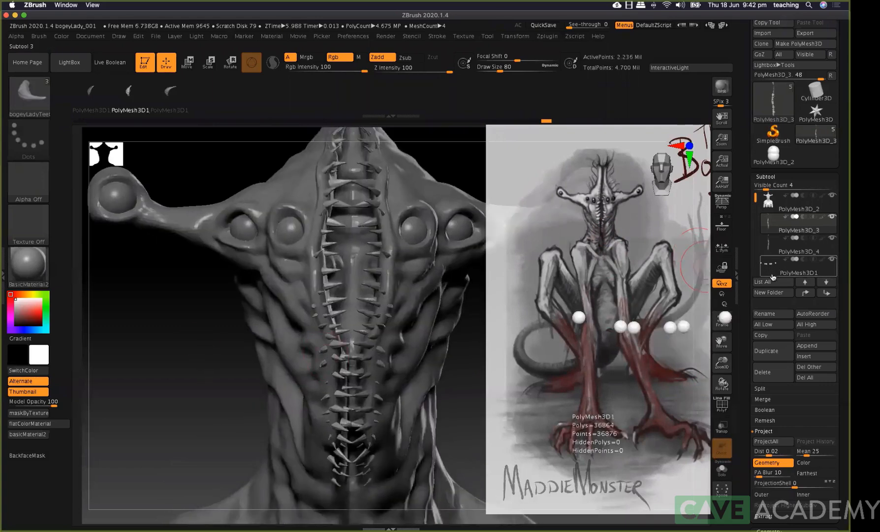
mouse_move(790, 252)
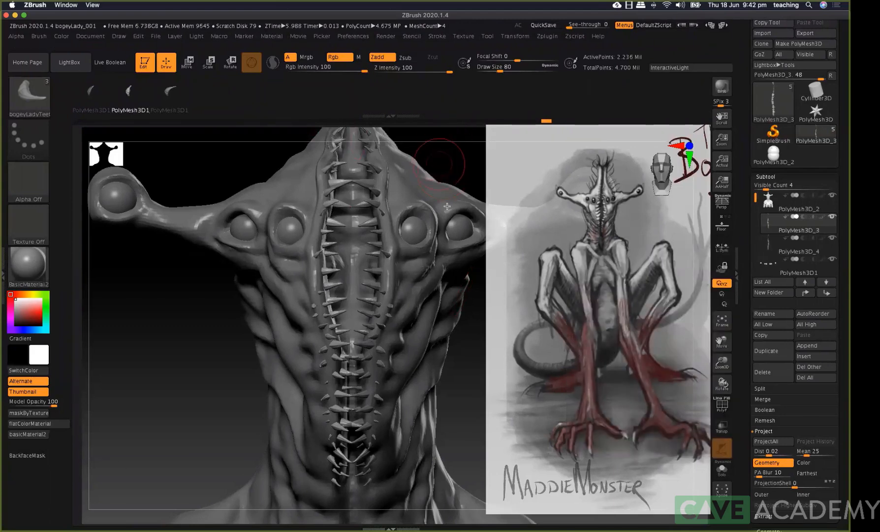
left_click_drag(455, 202, 354, 291)
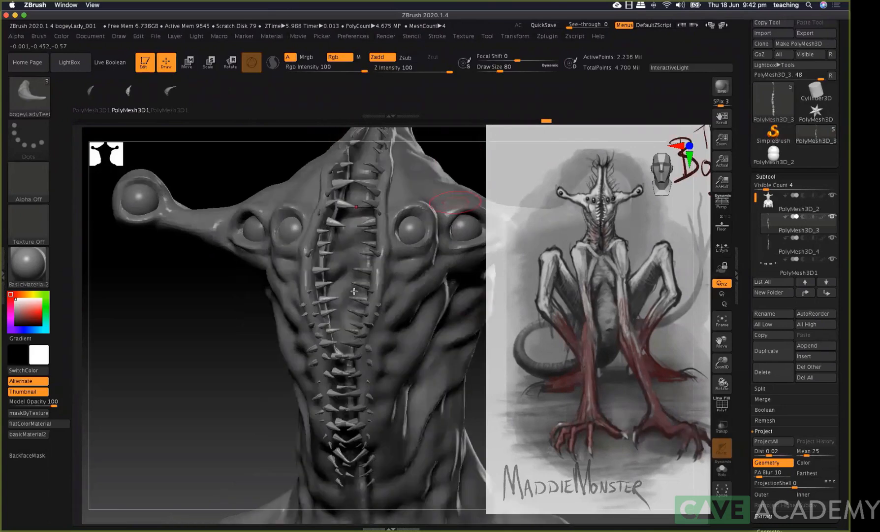
key("shift+f")
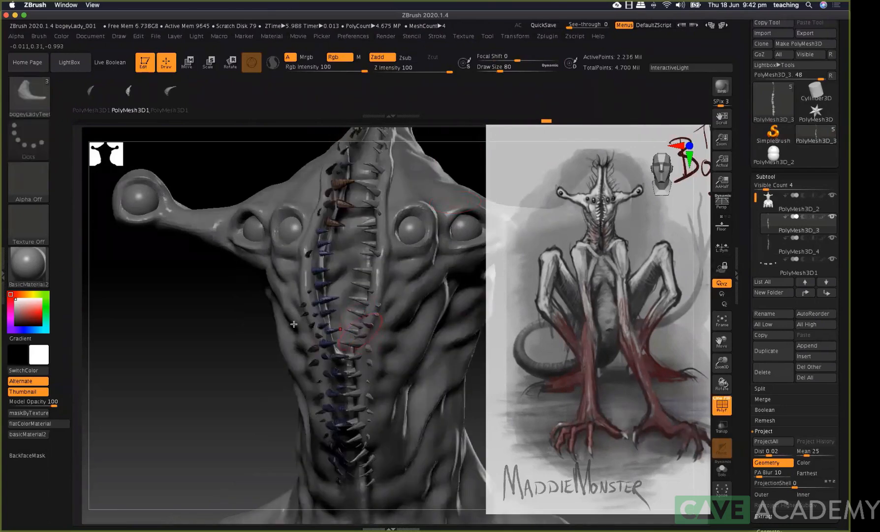
left_click_drag(198, 325, 227, 314, "shift")
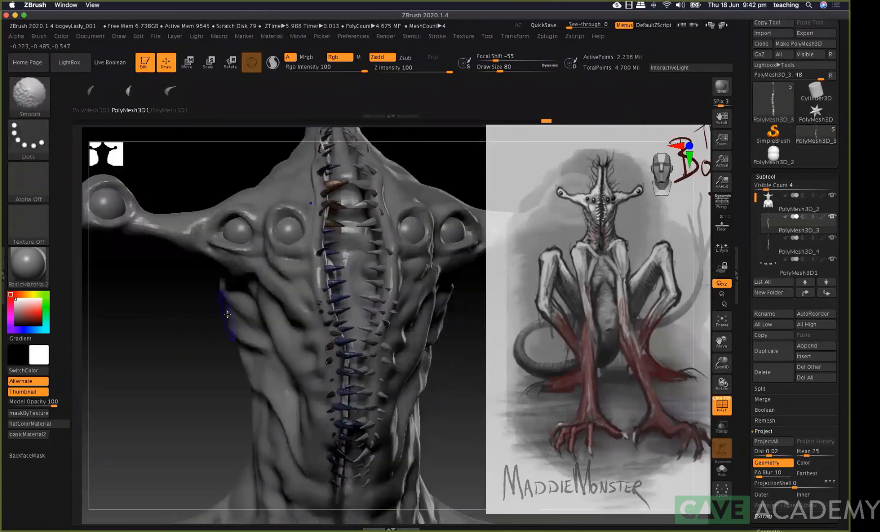
key("shift+f")
Adjust the original row of teeth below the eyes using the Move brush at draw size 120
key("b")
key("m")
key("v")
key("space")
left_click_drag(310, 307, 316, 307)
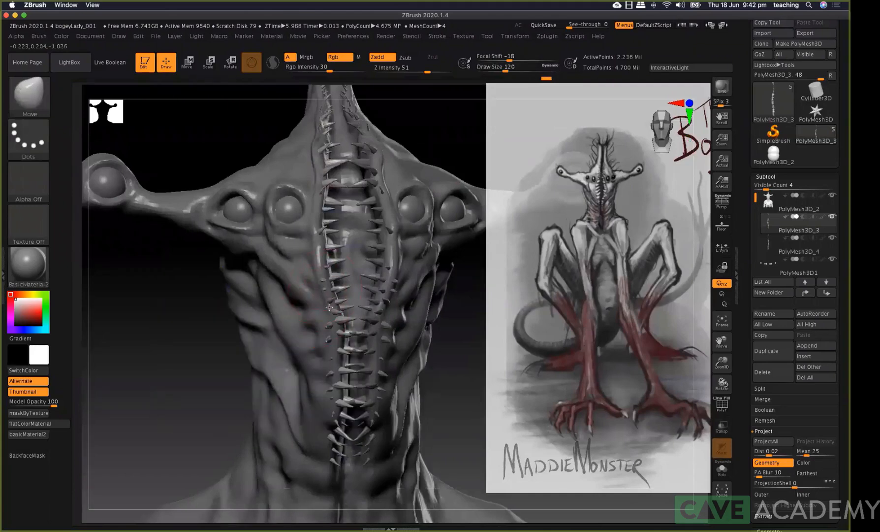
left_click_drag(312, 295, 327, 338)
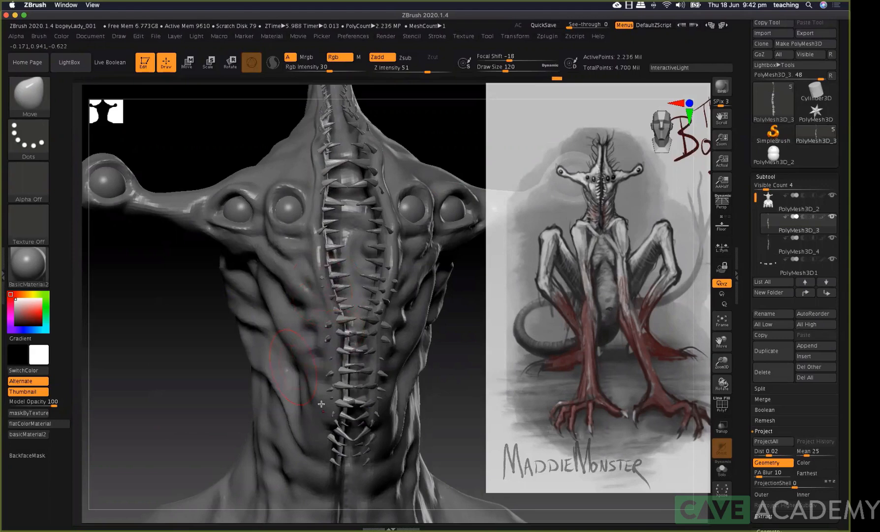
left_click_drag(442, 119, 429, 151, "alt")
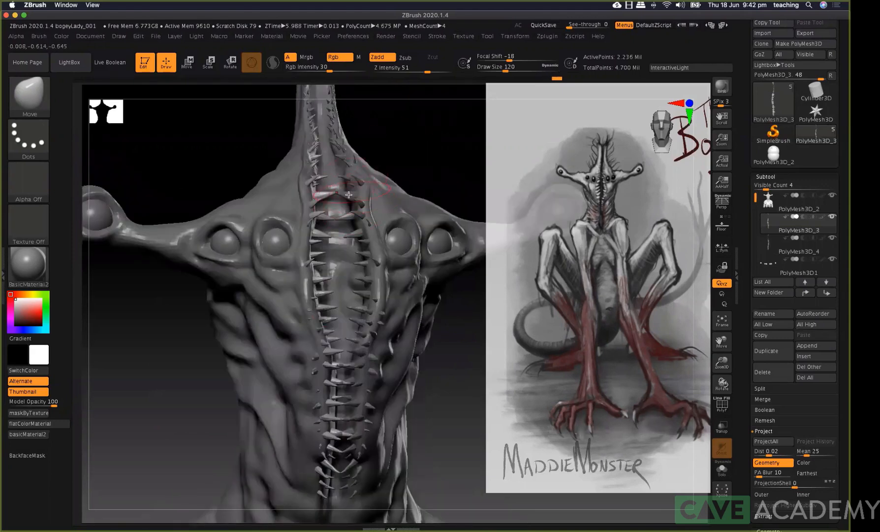
Select the mirrored teeth subtool and give each tooth its own polygroup with Auto Groups
left_click(366, 175, "alt")
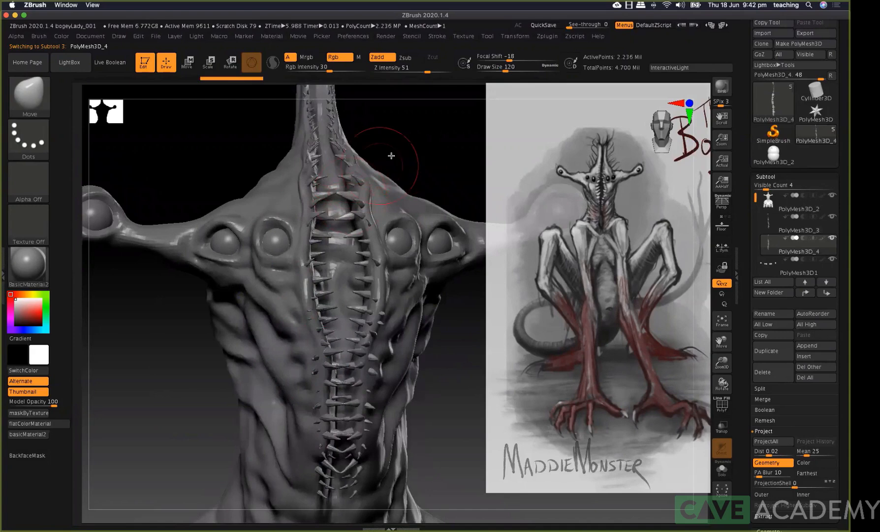
key("shift+f")
left_click_drag(410, 143, 379, 148)
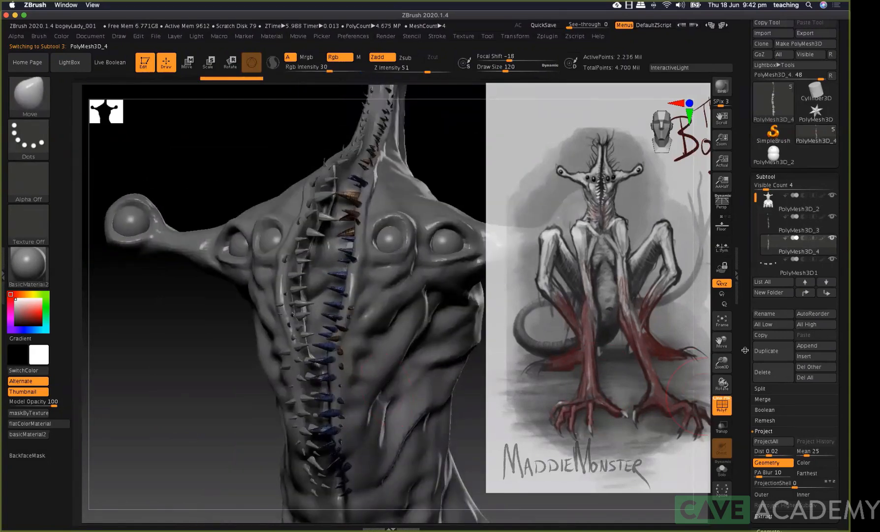
scroll(746, 352, "down", 6)
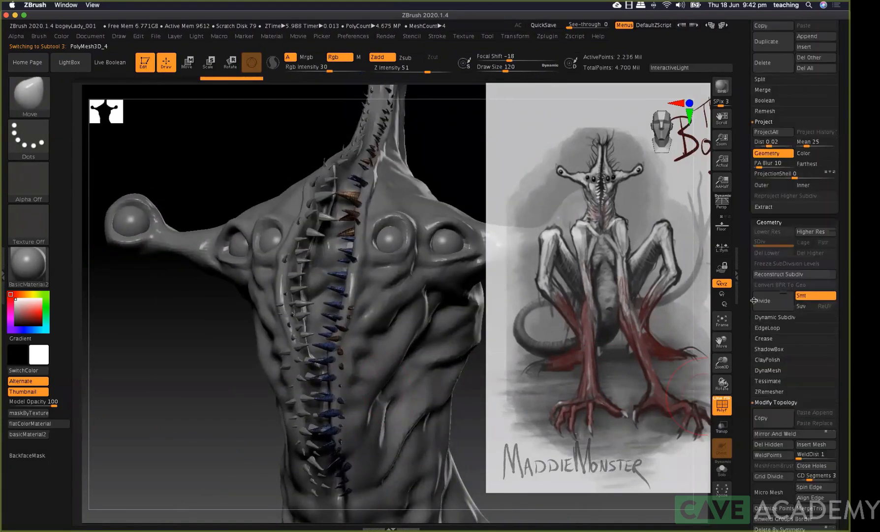
scroll(754, 300, "down", 6)
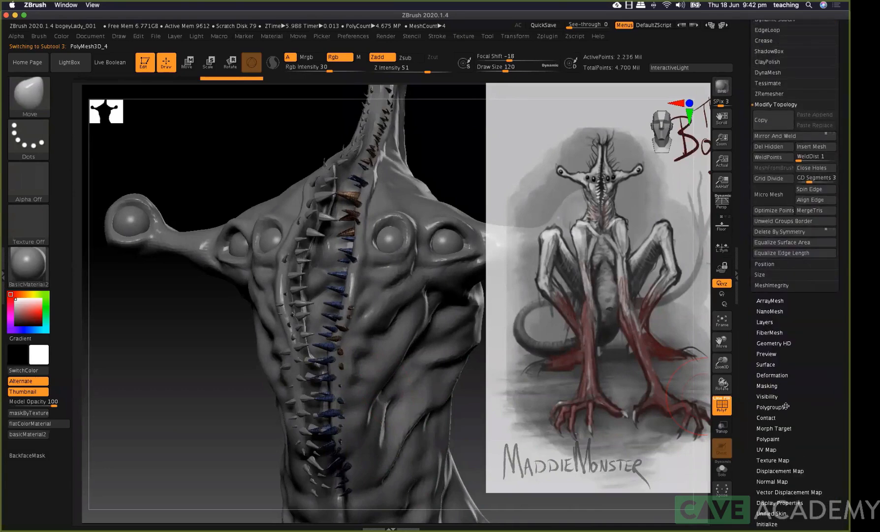
left_click(771, 407)
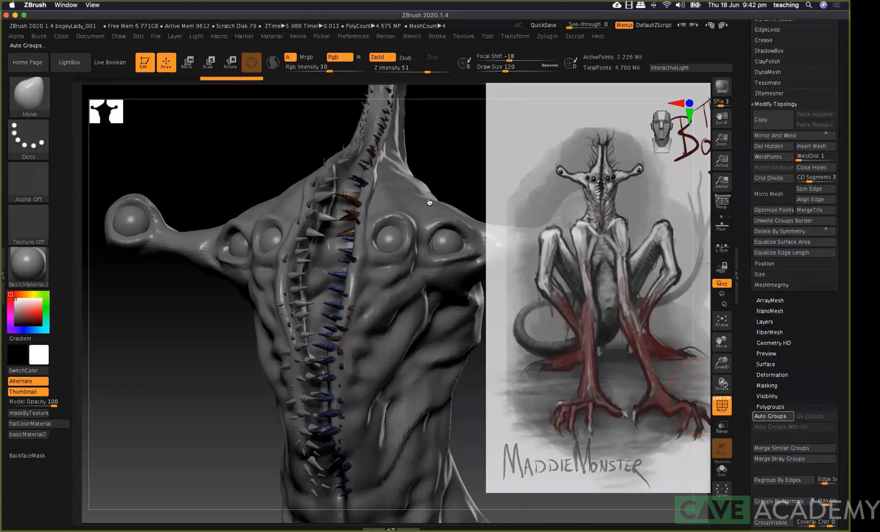
mouse_move(439, 174)
left_mouse_down()
mouse_move(419, 141)
mouse_move(415, 199)
mouse_move(476, 197)
left_mouse_up()
Set the Move brush's draw size to 1000 and raise its Mask By Polygroups auto masking
key("space")
left_click(39, 36)
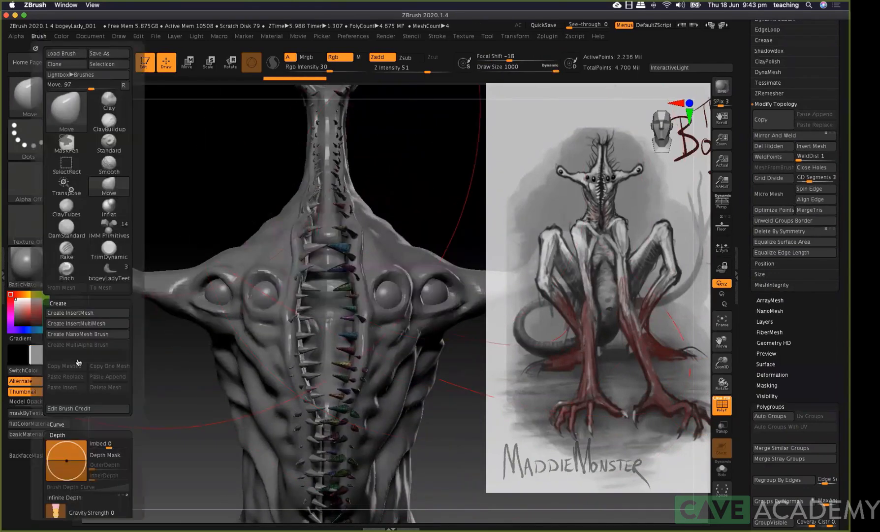
scroll(82, 306, "down", 10)
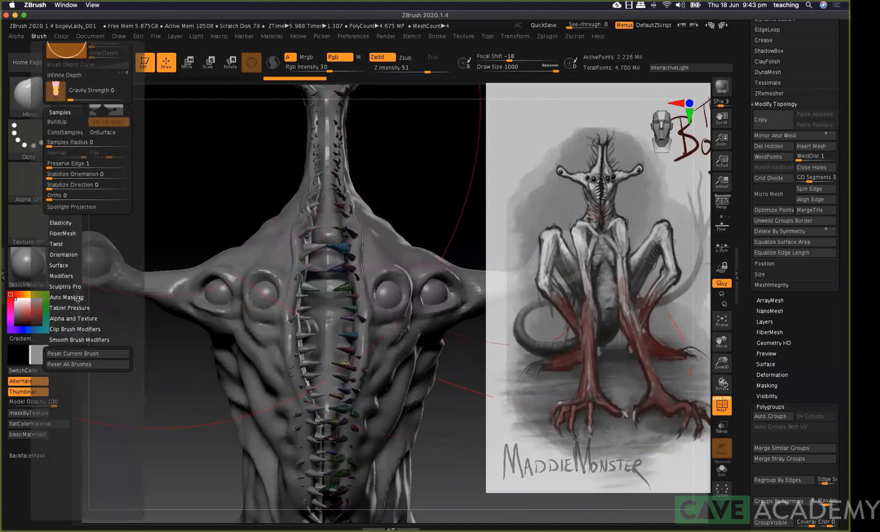
left_click(78, 297)
left_click_drag(93, 309, 135, 308)
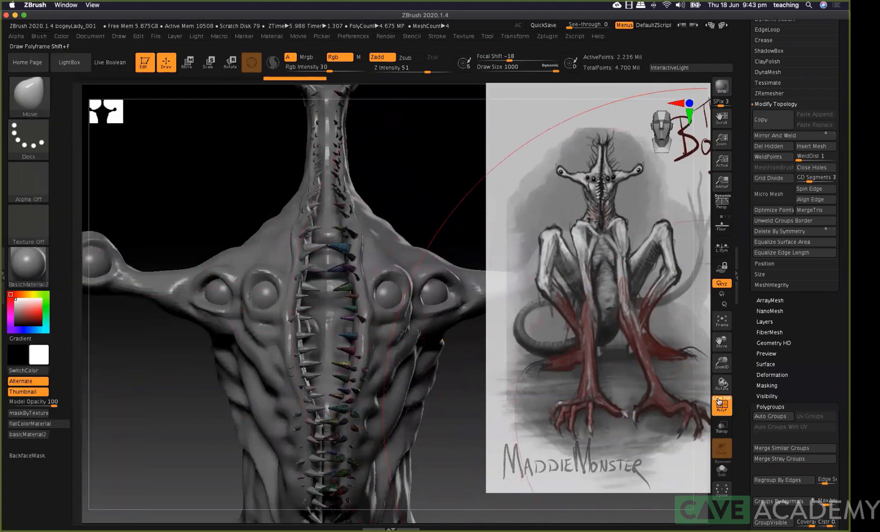
Reposition individual teeth in the mirrored row with the Move brush and turn off the polygroup display
left_click(719, 401)
left_click(717, 397)
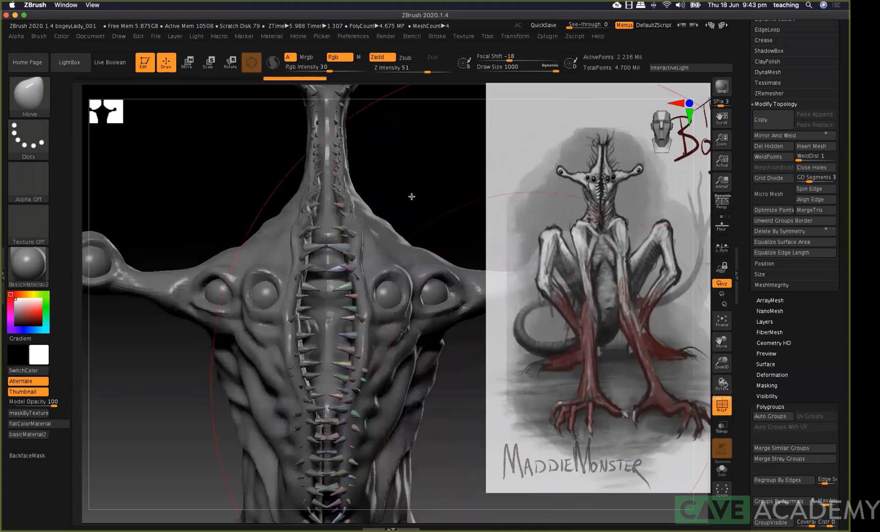
left_click_drag(423, 216, 361, 253, "alt")
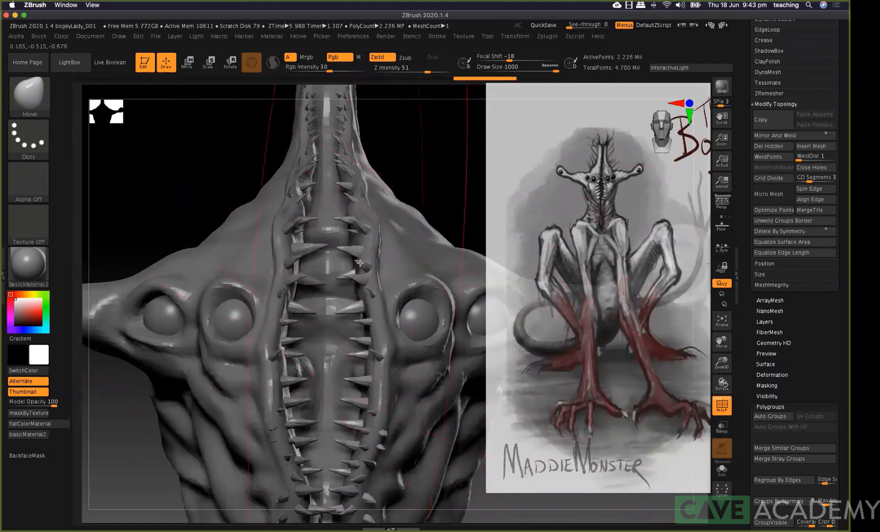
left_click(723, 406)
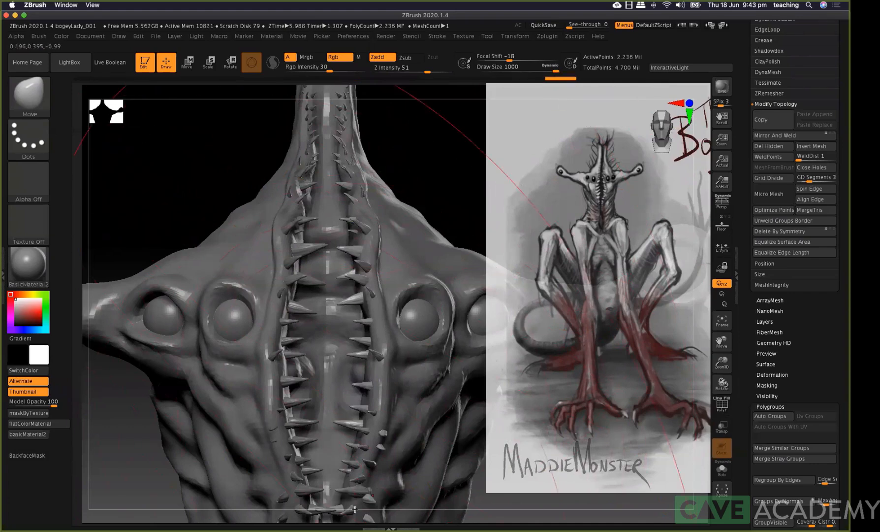
Examine the mouth and teeth from the front and side with the whole bust in view
right_click_drag(363, 470, 365, 263)
mouse_move(382, 200)
right_mouse_down()
mouse_move(373, 237)
mouse_move(374, 194)
right_mouse_up()
key("f")
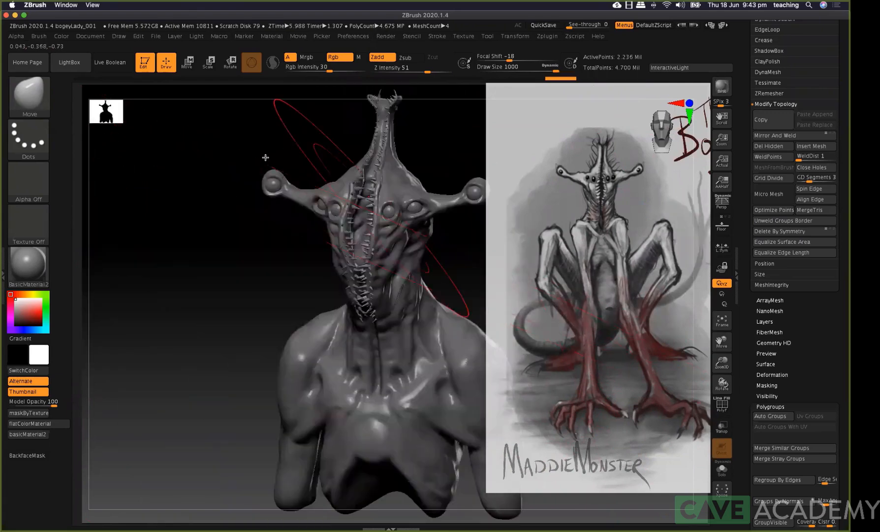
mouse_move(280, 139)
right_mouse_down()
mouse_move(438, 165)
mouse_move(433, 159)
mouse_move(315, 276)
mouse_move(230, 301)
mouse_move(239, 292)
mouse_move(296, 395)
mouse_move(256, 407)
mouse_move(289, 226)
mouse_move(446, 260)
right_mouse_up()
mouse_move(428, 151)
right_mouse_down()
mouse_move(413, 137)
mouse_move(297, 231)
mouse_move(281, 261)
mouse_move(284, 286)
mouse_move(224, 249)
right_mouse_up()
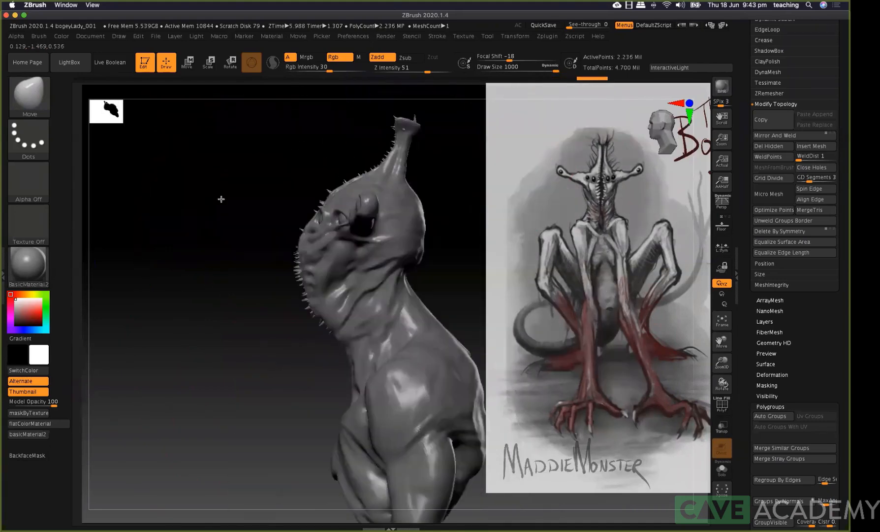
right_click_drag(275, 211, 287, 277)
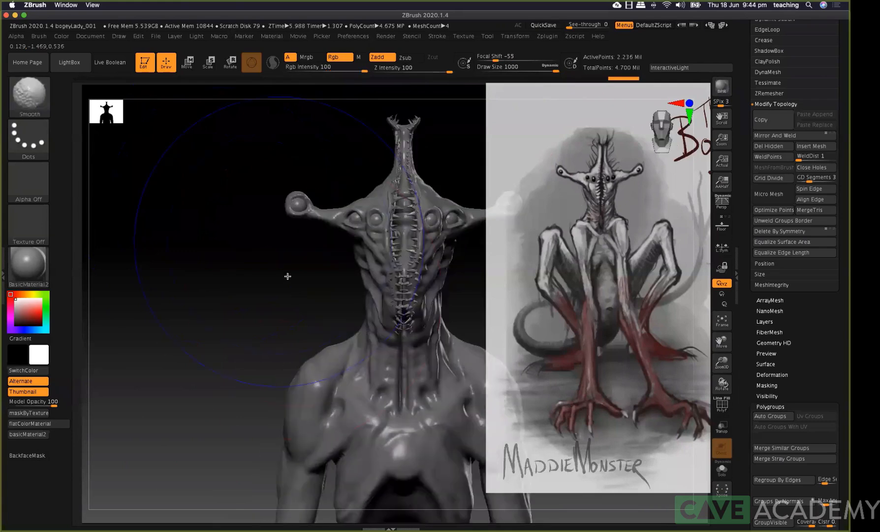
Set the Move brush's draw size to 136 and reposition mirrored teeth beside and below the eyes
right_click_drag(459, 278, 349, 262, "alt")
mouse_move(385, 304)
right_mouse_down()
mouse_move(387, 320)
mouse_move(299, 249)
right_mouse_up()
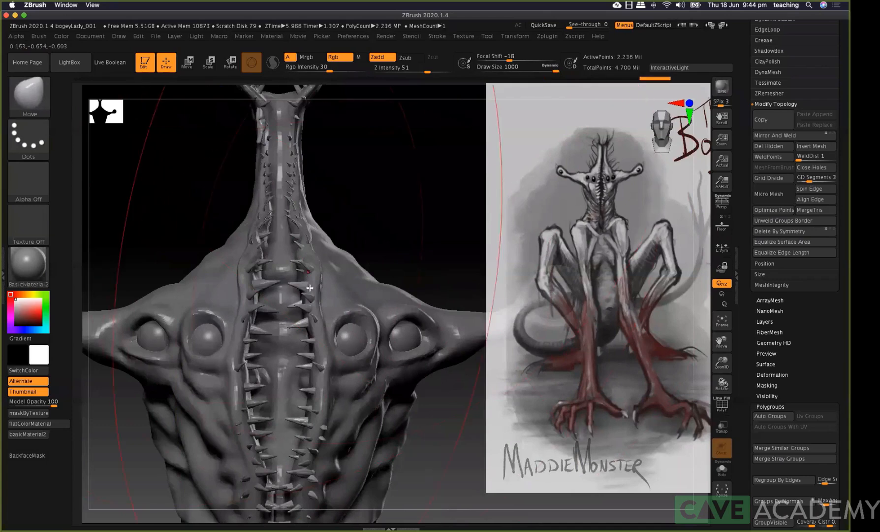
key("space")
left_click_drag(290, 269, 260, 269)
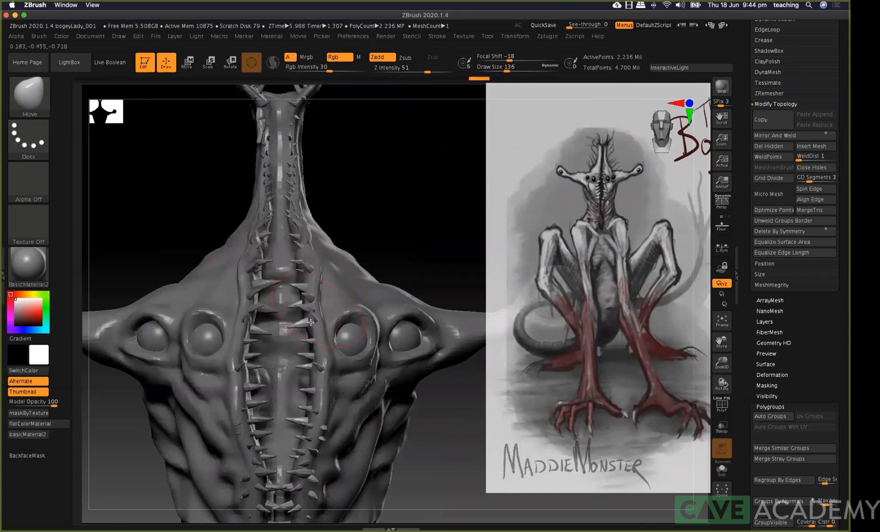
left_click_drag(310, 340, 310, 363)
left_click_drag(304, 419, 317, 425)
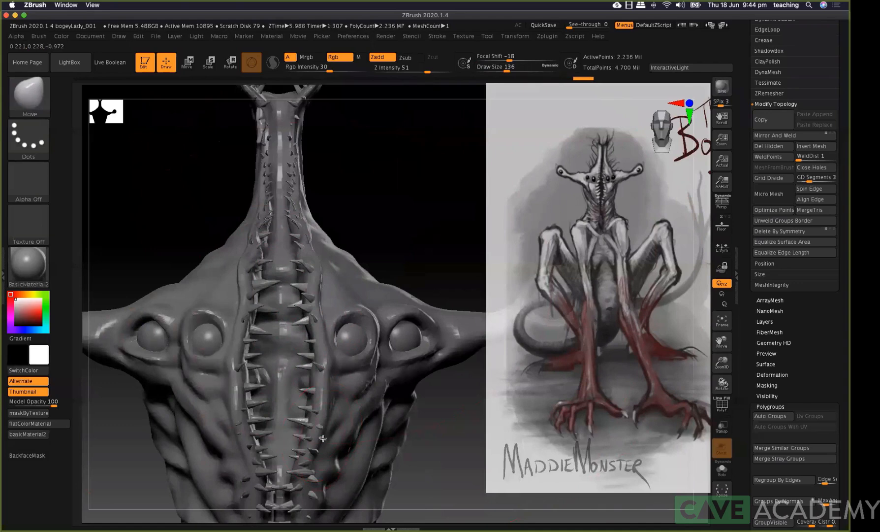
left_click_drag(313, 389, 316, 392)
Undo a stray Move stroke on the lower teeth and shift the mirrored teeth where the mouth narrows below the eyes
left_click_drag(406, 203, 404, 128, "alt")
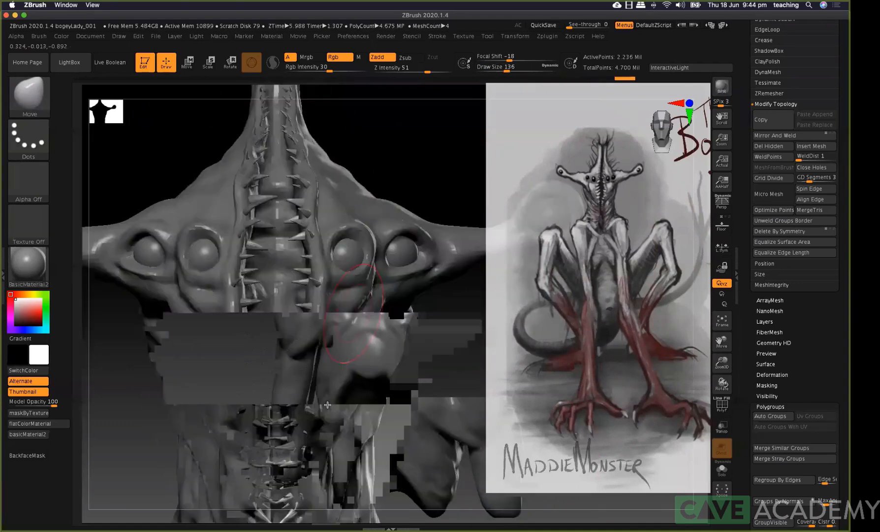
left_click_drag(303, 399, 310, 433)
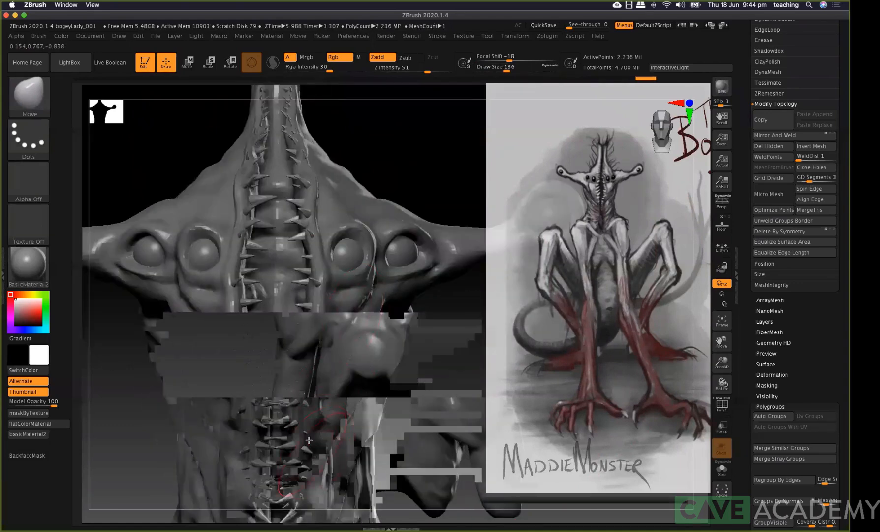
key("ctrl+z")
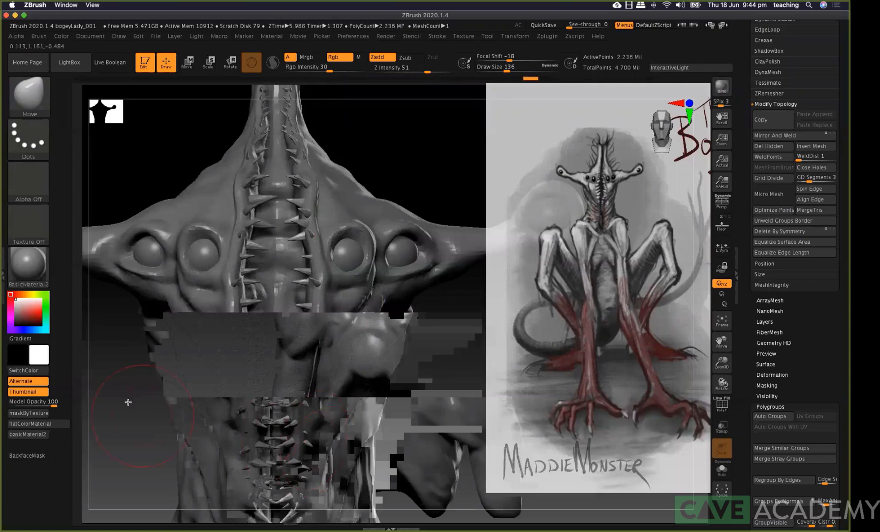
right_click_drag(278, 356, 315, 342)
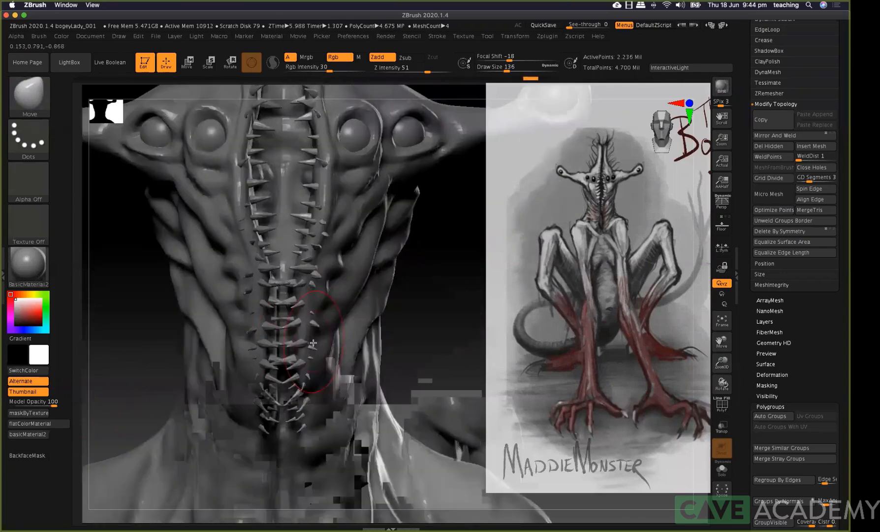
mouse_move(317, 358)
left_mouse_down()
mouse_move(313, 348)
mouse_move(305, 424)
left_mouse_up()
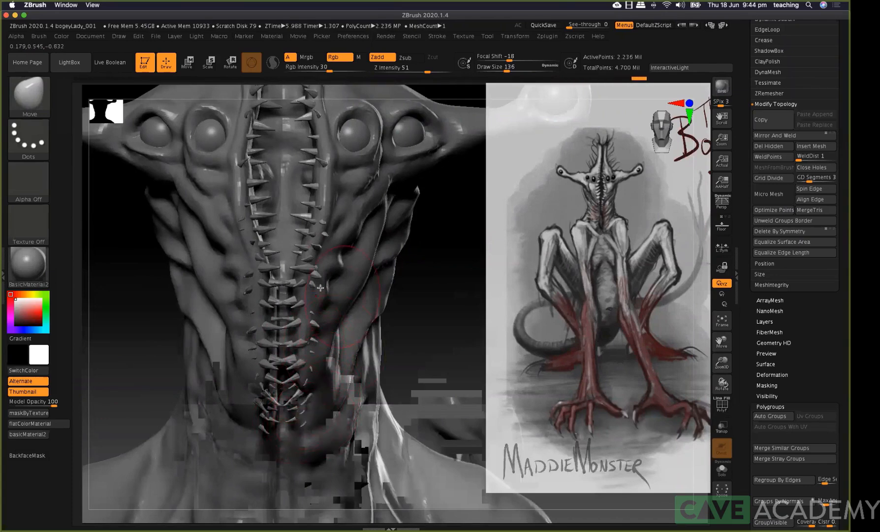
left_click_drag(312, 291, 316, 283)
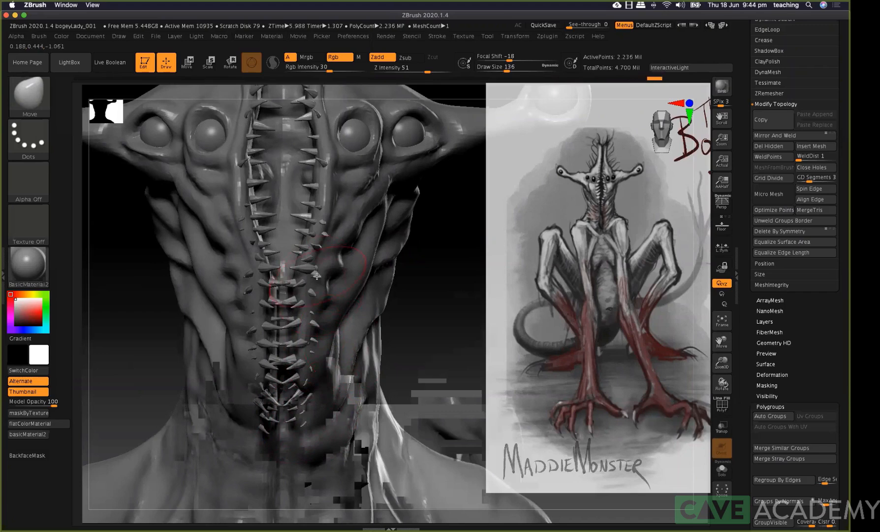
mouse_move(316, 242)
left_mouse_down()
mouse_move(321, 252)
mouse_move(331, 245)
mouse_move(307, 249)
mouse_move(307, 270)
left_mouse_up()
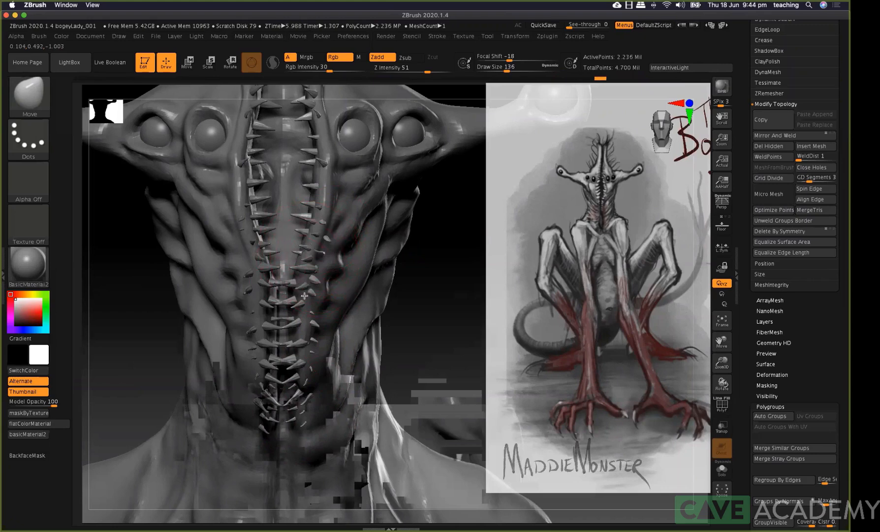
Vary the angle and spacing of the small mirrored teeth down to the throat end of the mouth
left_click_drag(299, 304, 303, 311)
mouse_move(306, 352)
left_mouse_down()
mouse_move(293, 338)
mouse_move(302, 336)
mouse_move(303, 366)
mouse_move(318, 360)
left_mouse_up()
mouse_move(309, 381)
left_mouse_down()
mouse_move(300, 382)
mouse_move(312, 370)
mouse_move(294, 415)
left_mouse_up()
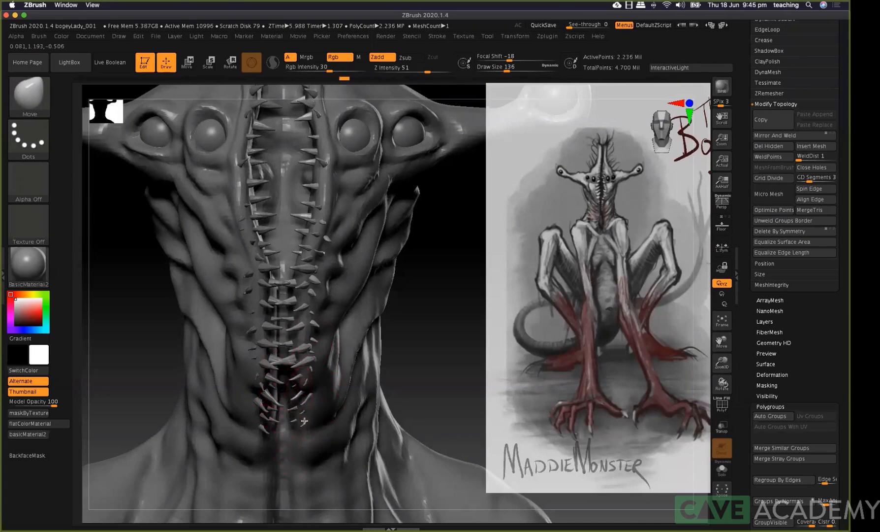
left_click_drag(302, 409, 290, 411)
mouse_move(325, 189)
left_mouse_down()
mouse_move(306, 216)
mouse_move(326, 191)
mouse_move(315, 174)
left_mouse_up()
Nudge the mirrored teeth on the narrow snout above the eyes from a three-quarter view
left_click_drag(449, 209, 442, 322, "alt")
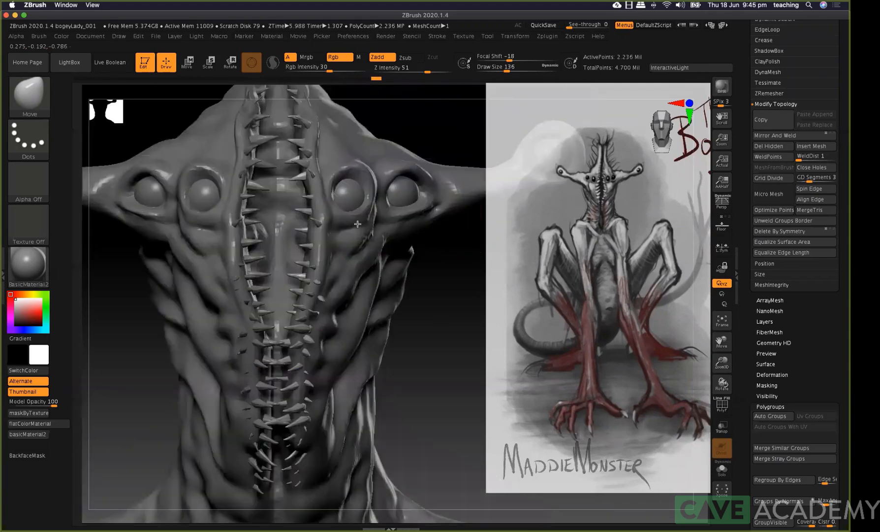
left_click_drag(358, 224, 353, 289, "alt")
left_click_drag(366, 149, 313, 185)
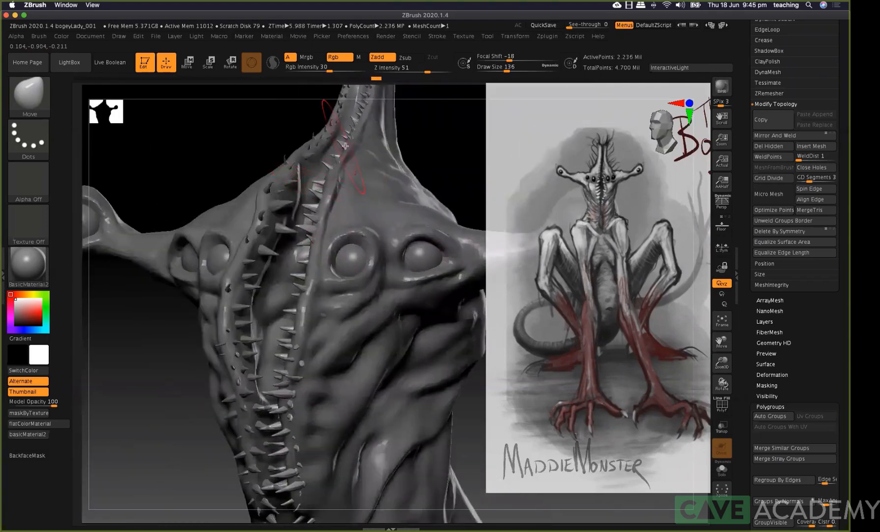
right_click_drag(364, 181, 352, 286, "alt")
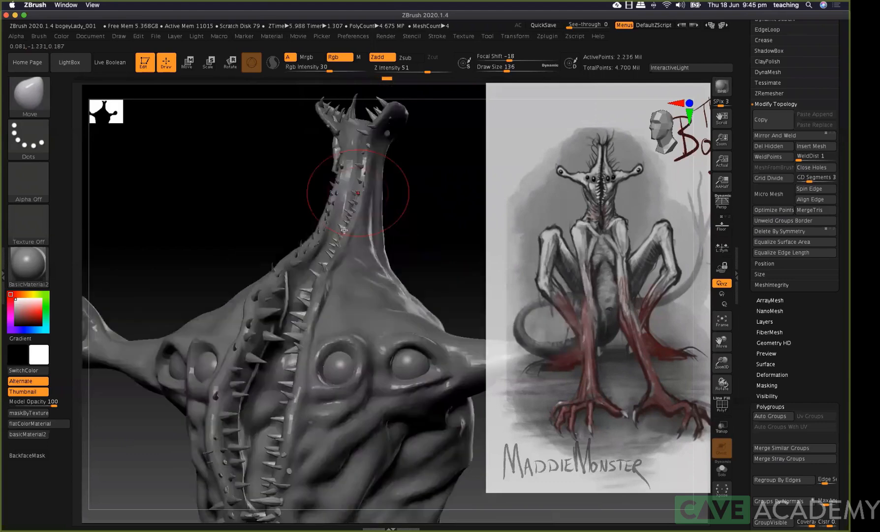
right_click_drag(403, 202, 393, 281, "alt")
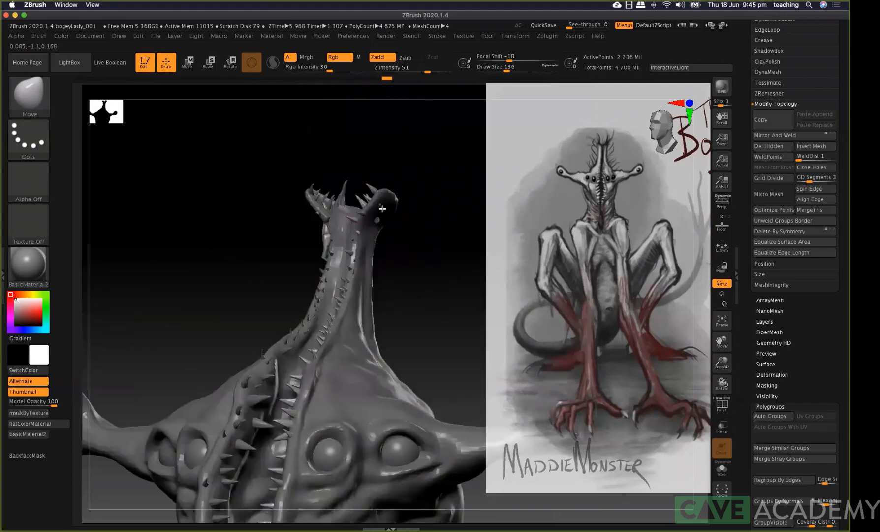
right_click_drag(382, 241, 421, 174)
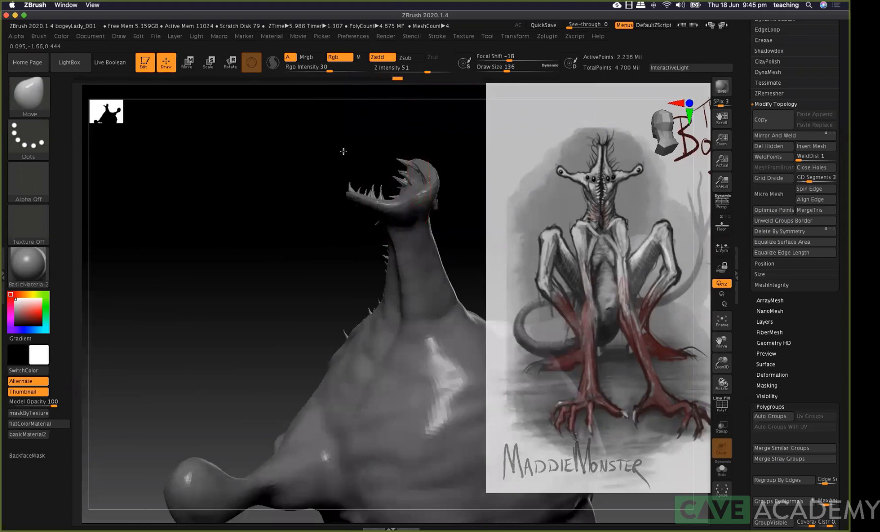
Adjust the mirrored teeth around the forked snout tip, checking them from above and from the side
right_click_drag(343, 152, 389, 217)
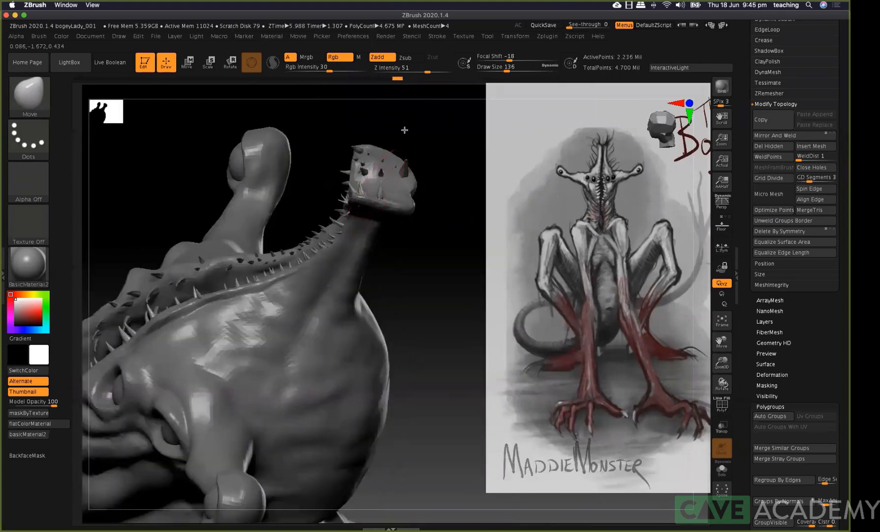
mouse_move(436, 122)
right_mouse_down()
mouse_move(388, 200)
mouse_move(409, 153)
right_mouse_up()
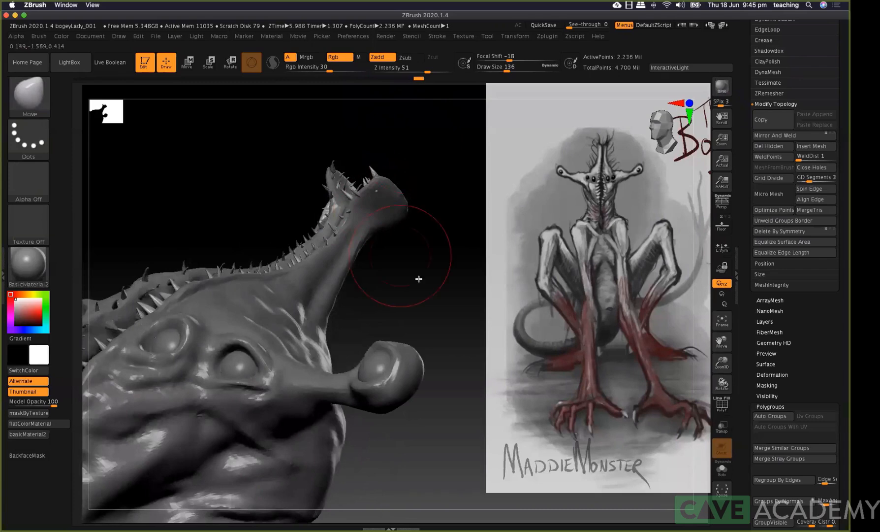
right_click_drag(436, 272, 407, 234)
right_click_drag(414, 277, 411, 216)
right_click_drag(416, 350, 403, 218, "ctrl")
right_click_drag(398, 165, 370, 120, "ctrl")
Reposition the mirrored teeth in the middle of the mouth just below the eyes with the Move brush
right_click_drag(347, 340, 347, 212, "alt")
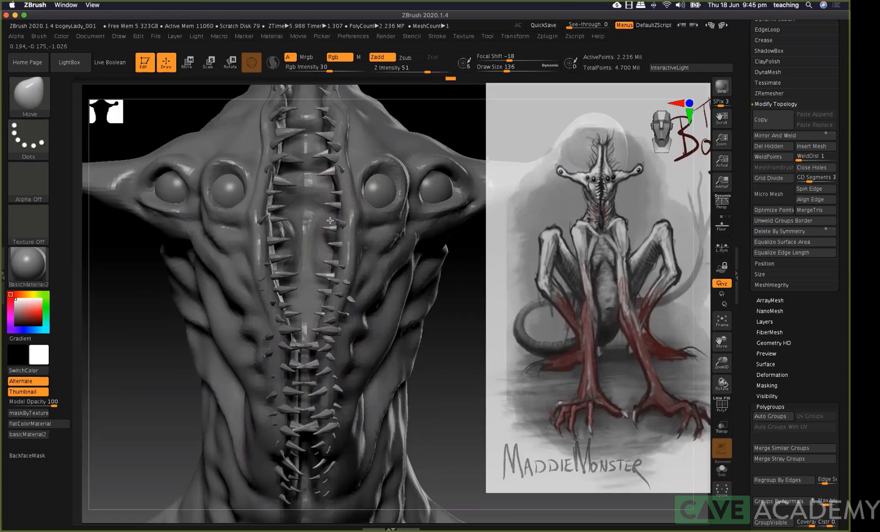
left_click_drag(364, 294, 352, 284)
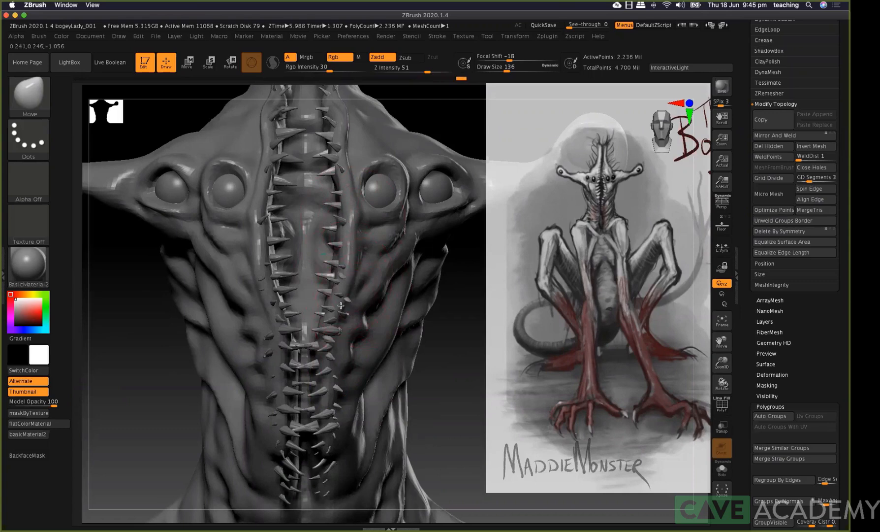
left_click_drag(326, 306, 346, 315)
right_click_drag(413, 321, 332, 314)
mouse_move(342, 314)
left_mouse_down()
mouse_move(351, 317)
mouse_move(339, 328)
mouse_move(392, 191)
left_mouse_up()
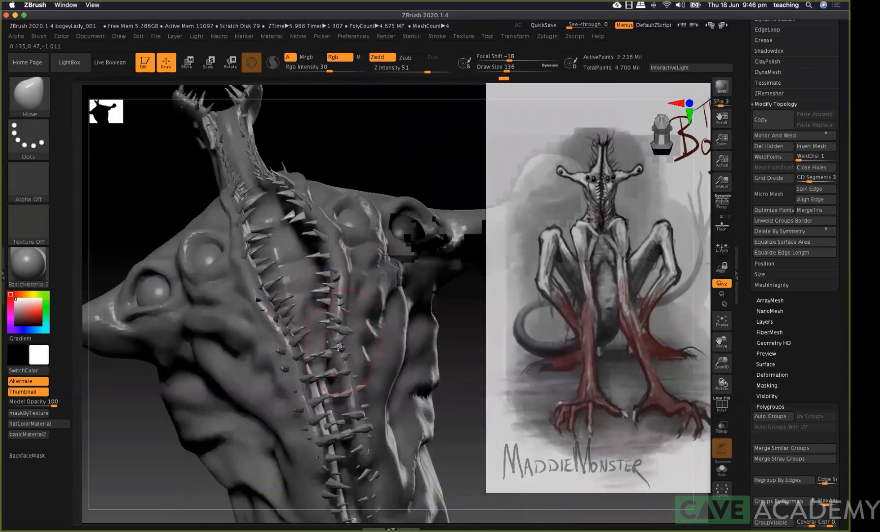
mouse_move(344, 357)
left_mouse_down()
mouse_move(349, 367)
mouse_move(330, 370)
mouse_move(346, 399)
left_mouse_up()
Pull individual teeth in the lower mirrored row outward, working from three-quarter views of both sides
left_click_drag(450, 354, 383, 401)
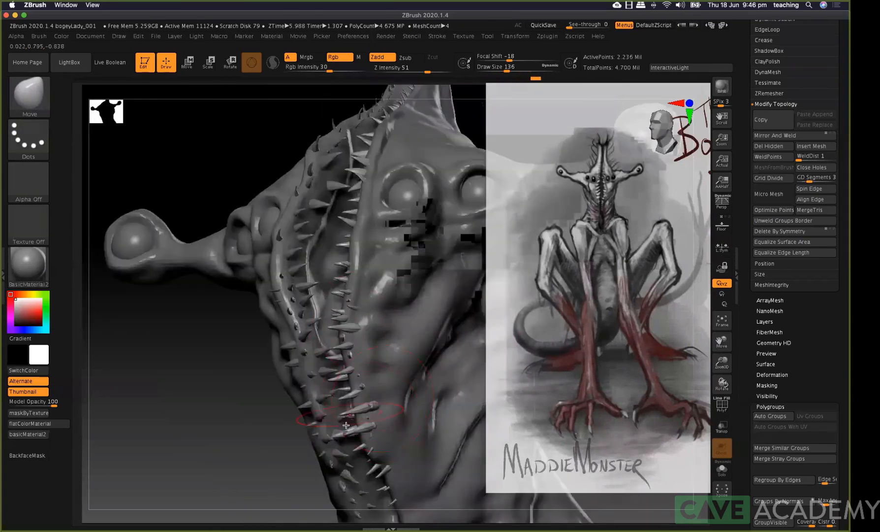
left_click_drag(371, 413, 364, 430)
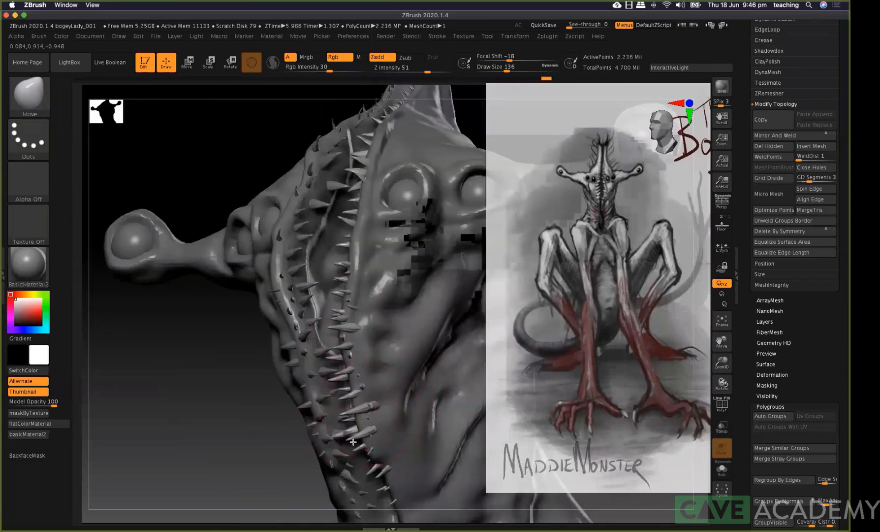
mouse_move(256, 449)
left_mouse_down()
mouse_move(331, 433)
mouse_move(339, 424)
left_mouse_up()
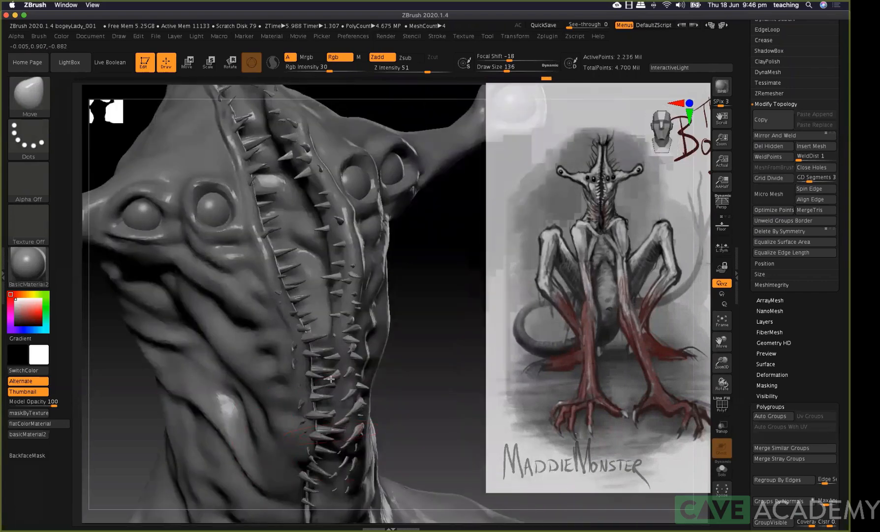
left_click_drag(341, 354, 332, 314)
Move the mirrored teeth along the inner lip of the lower mouth from an angled view
mouse_move(412, 316)
left_mouse_down()
mouse_move(343, 320)
mouse_move(333, 279)
left_mouse_up()
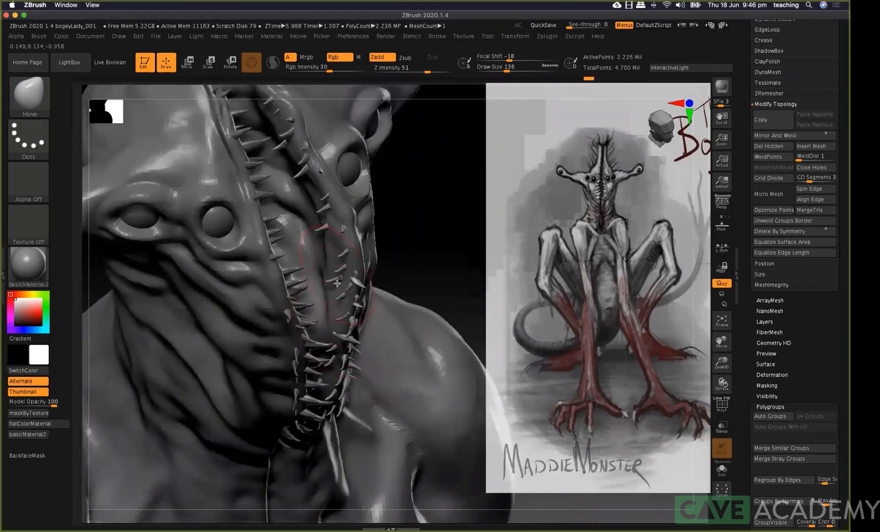
left_click_drag(340, 291, 348, 339)
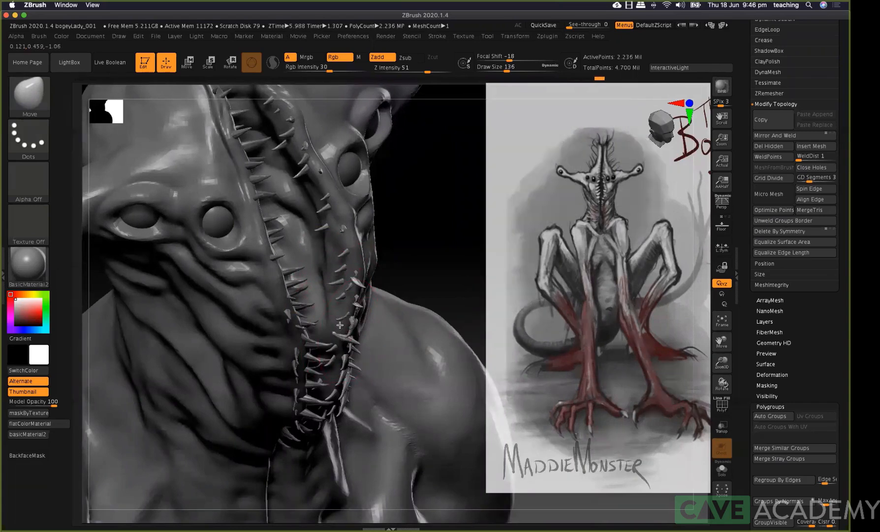
left_click_drag(419, 238, 296, 168)
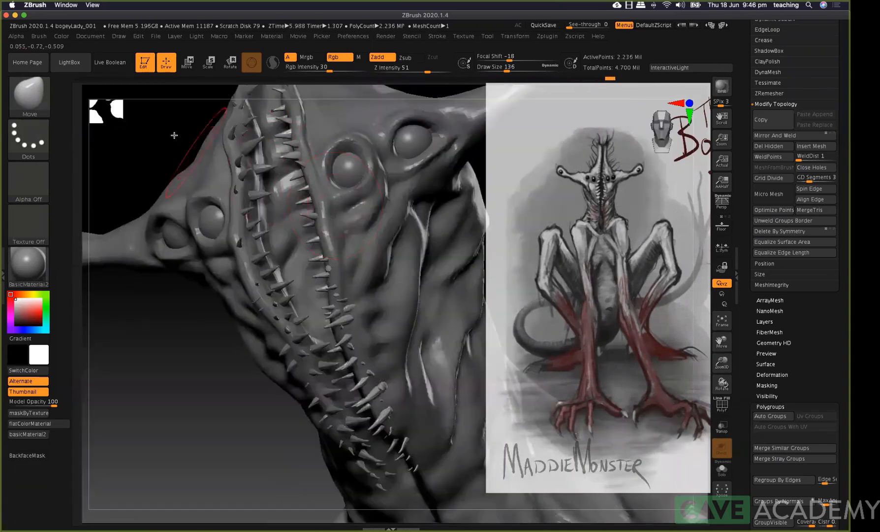
Change the angles of the larger mirrored teeth between and above the inner eyes
left_click_drag(174, 135, 426, 173)
left_click_drag(437, 241, 316, 254)
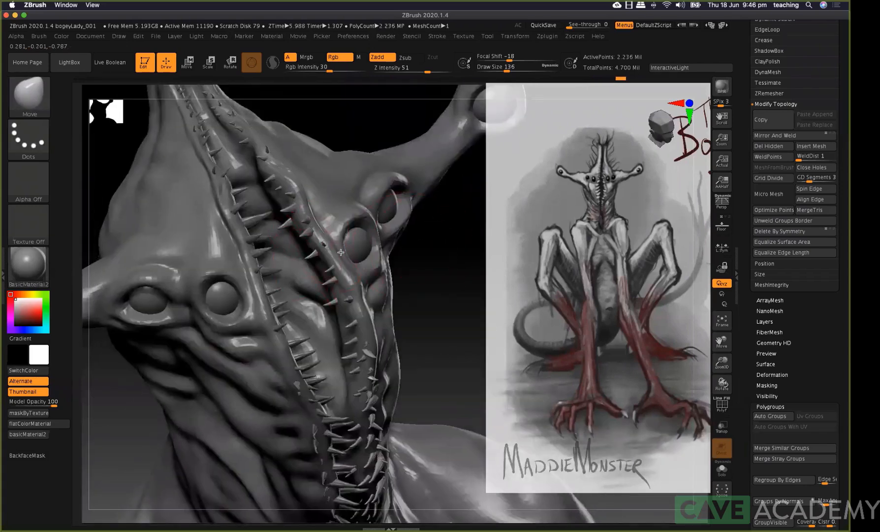
right_click_drag(341, 252, 428, 246)
right_click_drag(329, 157, 321, 260)
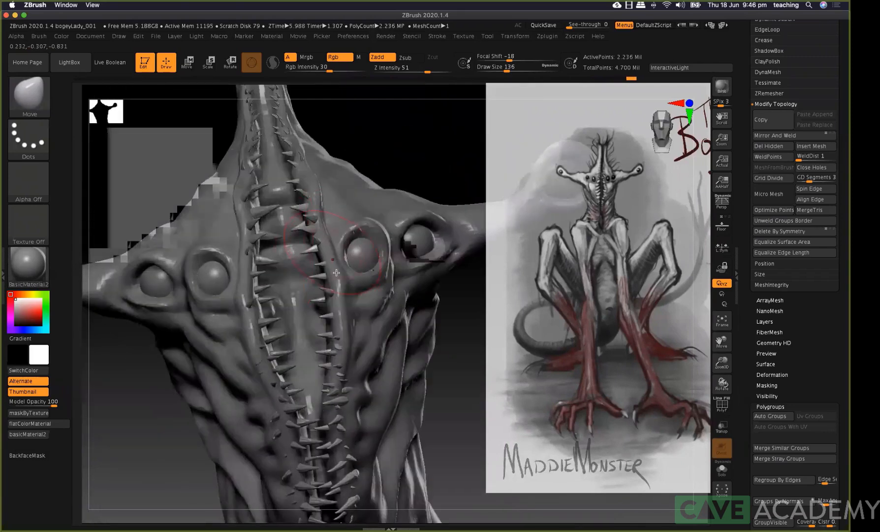
left_click_drag(323, 249, 321, 255)
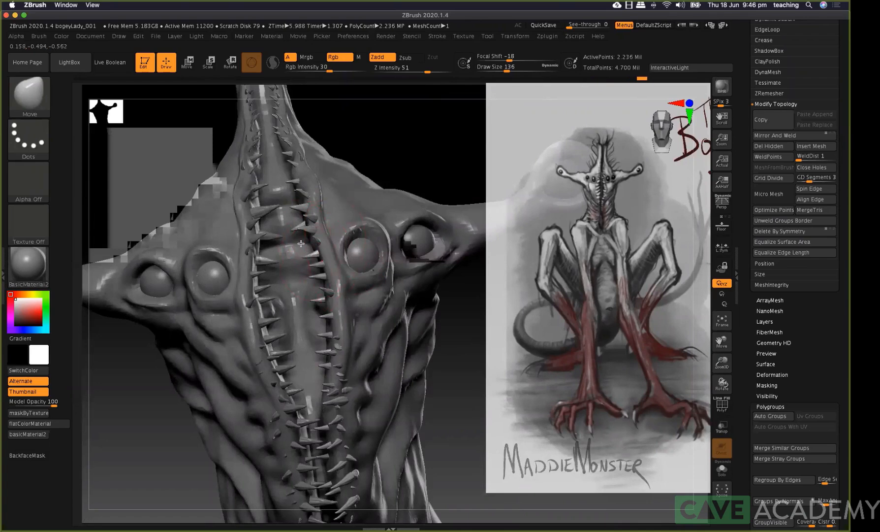
left_click_drag(303, 245, 308, 232)
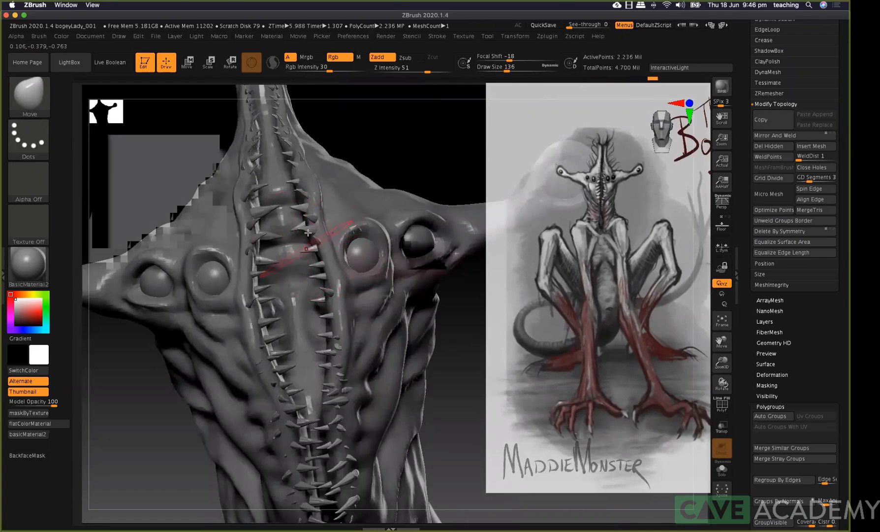
Reposition the mirrored teeth running from the inner eyes up the snout, checking their depth from several angles
left_click_drag(405, 187, 396, 119, "shift")
left_click_drag(392, 86, 411, 253, "alt")
left_click_drag(392, 102, 319, 139, "alt")
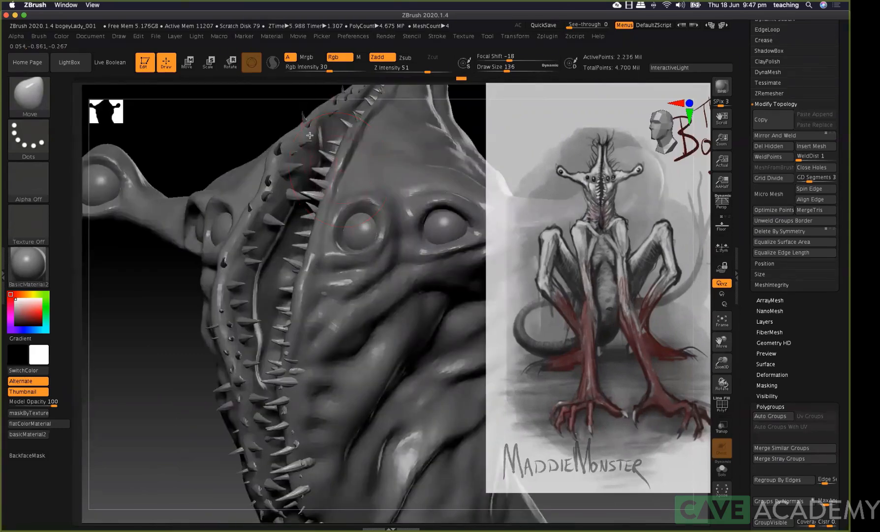
left_click_drag(270, 107, 226, 268, "alt")
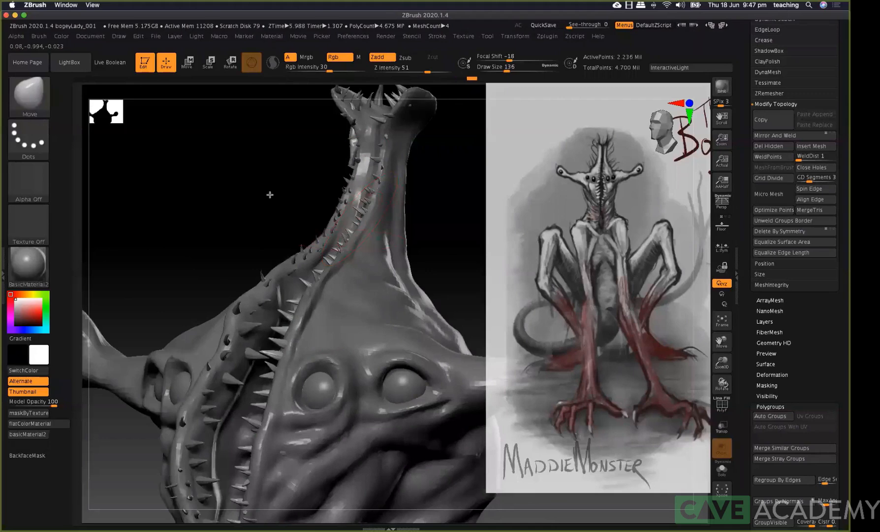
left_click_drag(291, 193, 389, 220)
left_click_drag(376, 263, 345, 272)
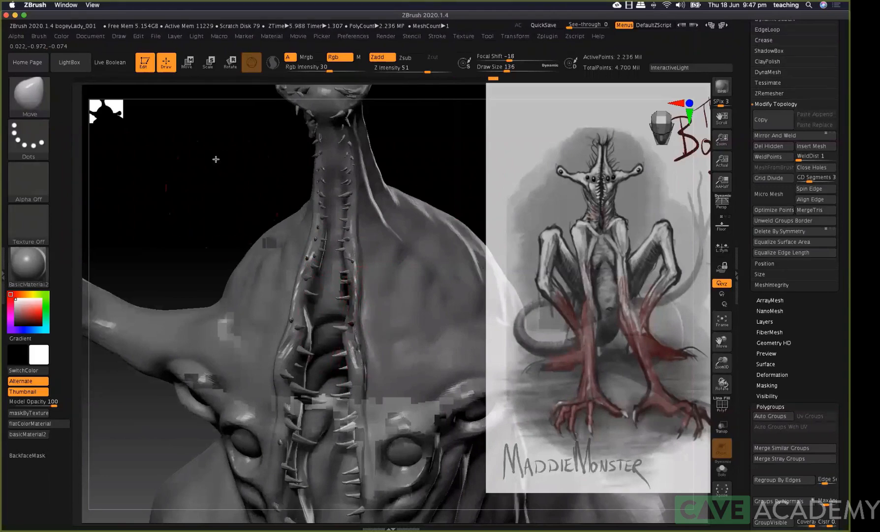
Nudge the mirrored teeth along the lower mouth with the Move brush, reducing its draw size to 44 for individual teeth
left_click_drag(277, 204, 411, 202, "alt")
left_click_drag(401, 254, 399, 268, "shift")
left_click_drag(382, 233, 376, 185, "alt")
mouse_move(417, 467)
left_mouse_down("alt")
mouse_move(422, 348)
mouse_move(442, 370)
mouse_move(470, 465)
left_mouse_up("alt")
left_click_drag(368, 337, 349, 293)
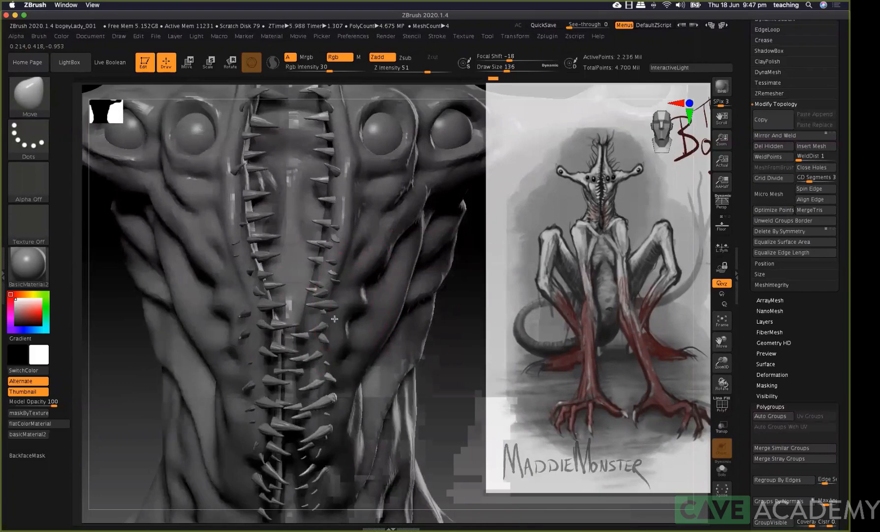
left_click_drag(334, 319, 300, 305)
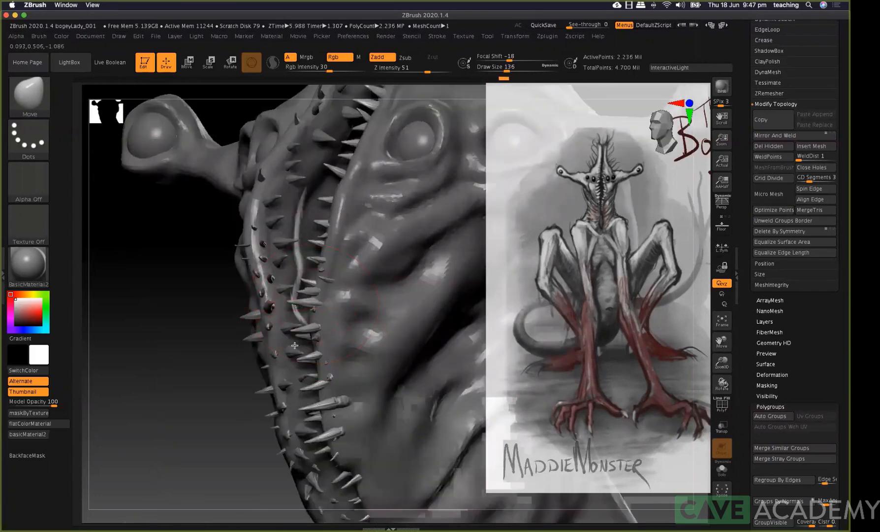
key("space")
left_click_drag(326, 324, 320, 324)
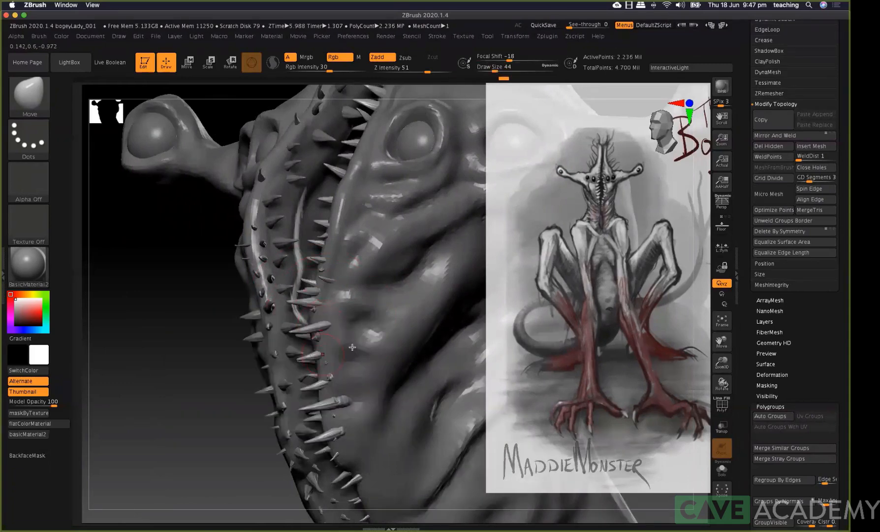
Switch to the body subtool, shift the cheek folds beside the mouth and carve a crease using DamStandard at draw size 90
left_click(160, 330, "alt")
mouse_move(158, 307)
left_mouse_down()
mouse_move(217, 375)
mouse_move(244, 387)
mouse_move(266, 382)
mouse_move(231, 367)
left_mouse_up()
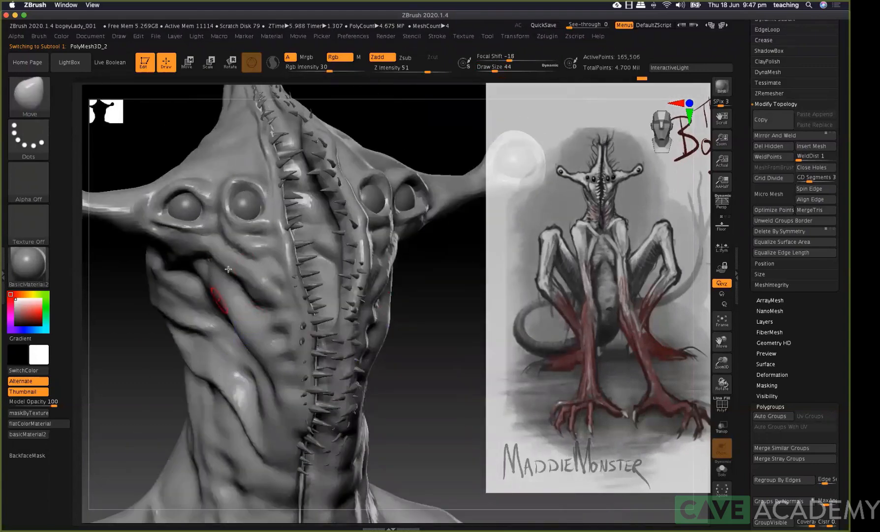
key("space")
left_click_drag(278, 295, 368, 272)
left_click_drag(422, 261, 386, 307)
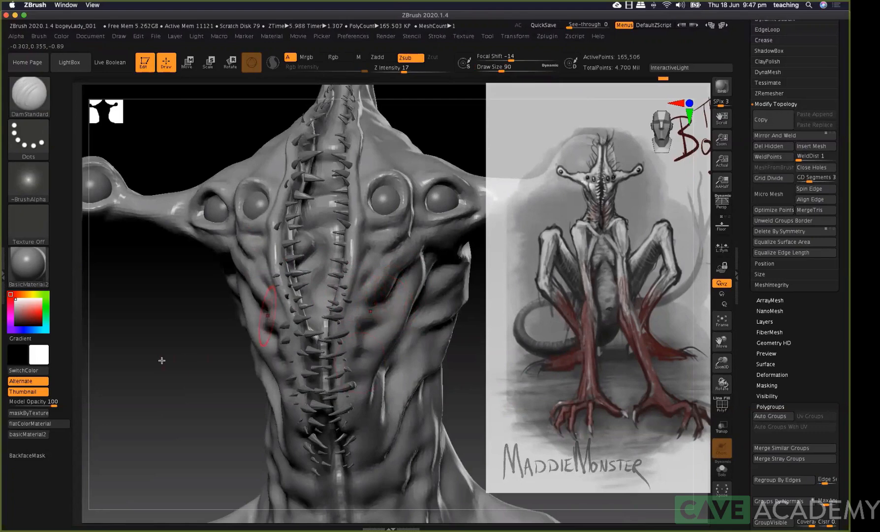
left_click_drag(181, 376, 175, 378)
left_click_drag(332, 344, 327, 374)
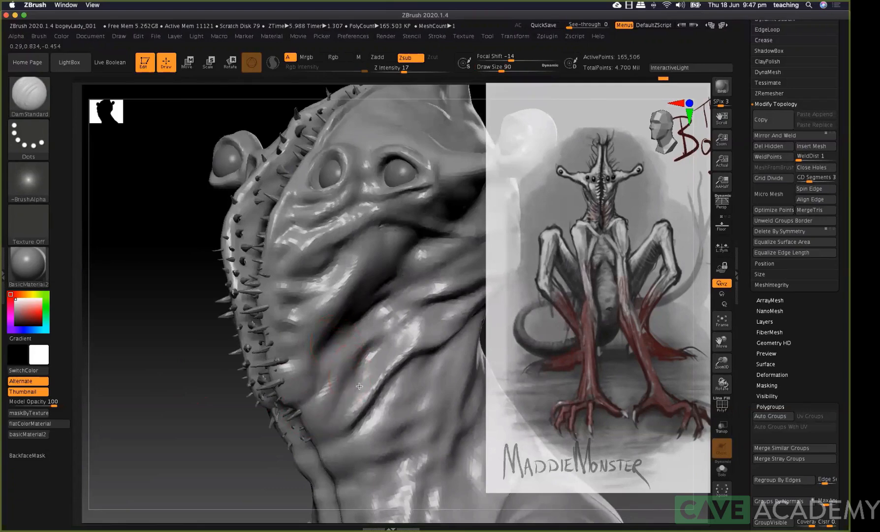
Build up the cheek folds under the eyes with the Standard brush, reducing its draw size to 68
key("b")
key("s")
key("t")
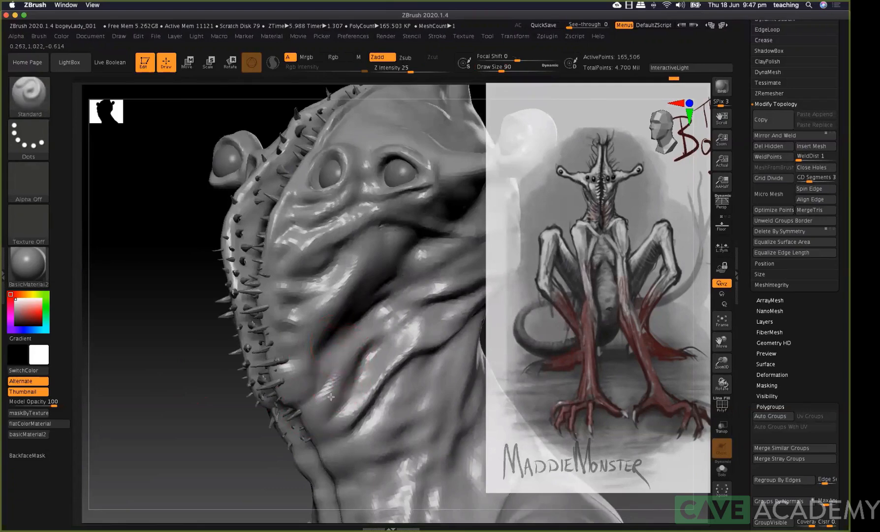
left_click_drag(326, 419, 412, 352)
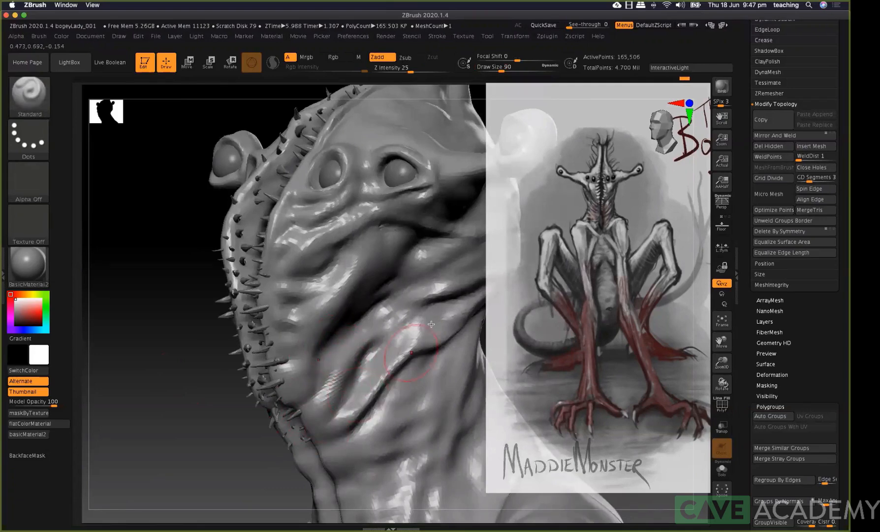
key("space")
left_click_drag(387, 249, 412, 248)
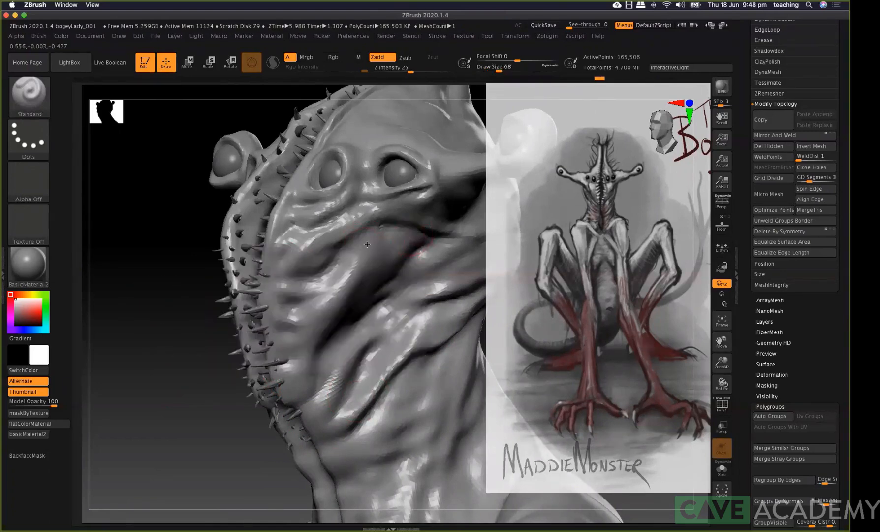
Add raised folds to the front of the neck, from below the mouth down towards the collarbones, using the Standard brush
left_click_drag(212, 370, 407, 348)
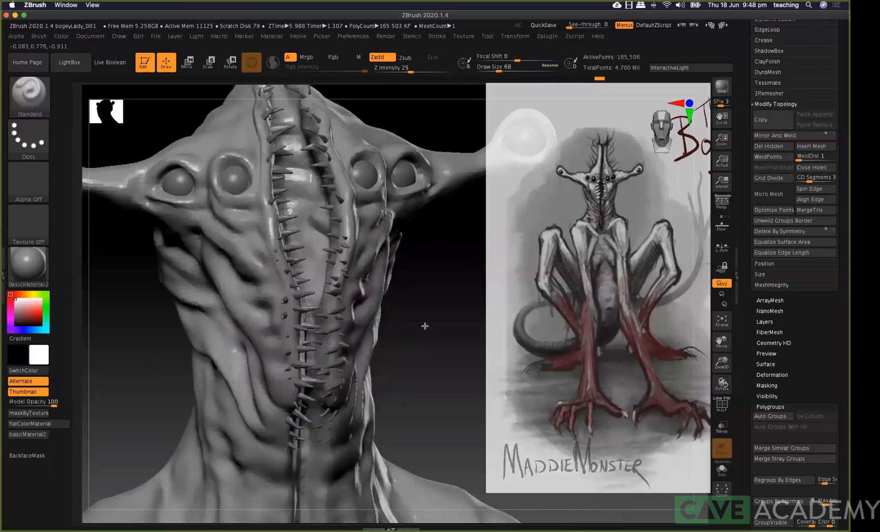
right_click_drag(319, 295, 344, 161, "alt")
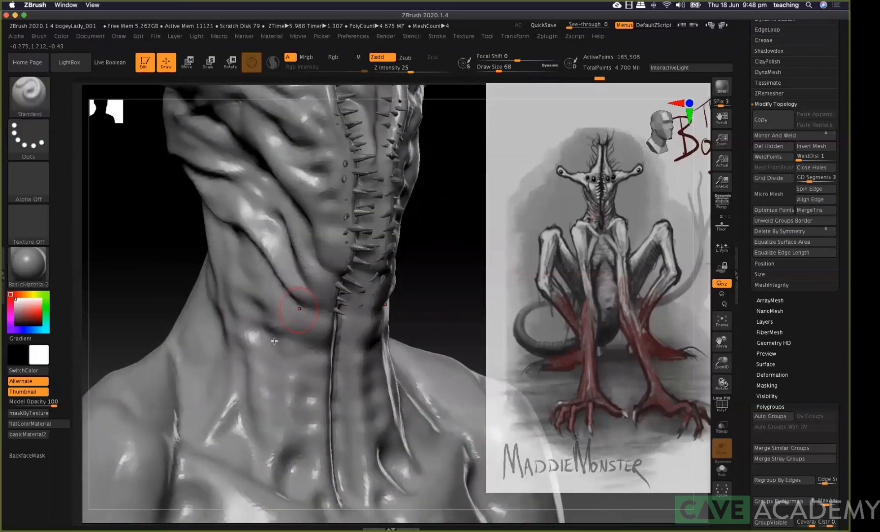
mouse_move(289, 351)
left_mouse_down()
mouse_move(297, 359)
mouse_move(261, 358)
left_mouse_up()
mouse_move(285, 387)
left_mouse_down()
mouse_move(319, 421)
mouse_move(320, 441)
mouse_move(289, 433)
mouse_move(301, 460)
left_mouse_up()
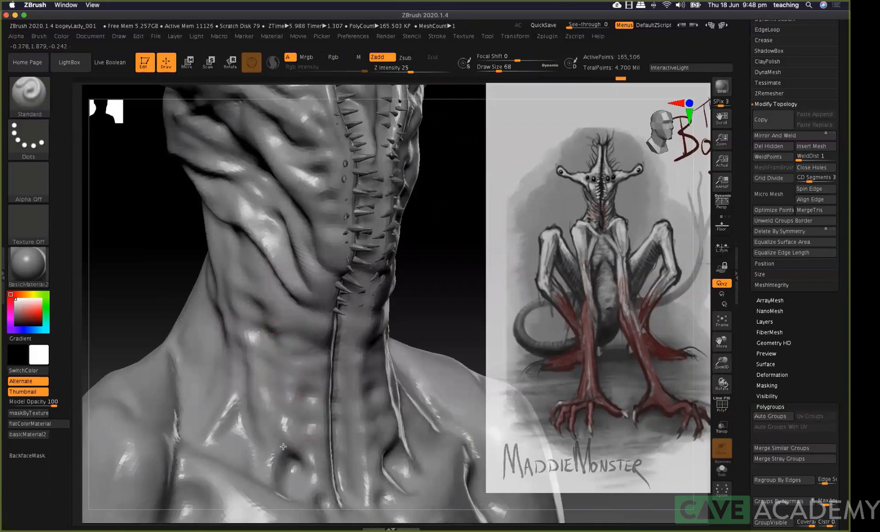
Adjust the shape of the lower cheek and neck folds with the Move brush at draw size 104
key("b")
key("m")
key("v")
key("space")
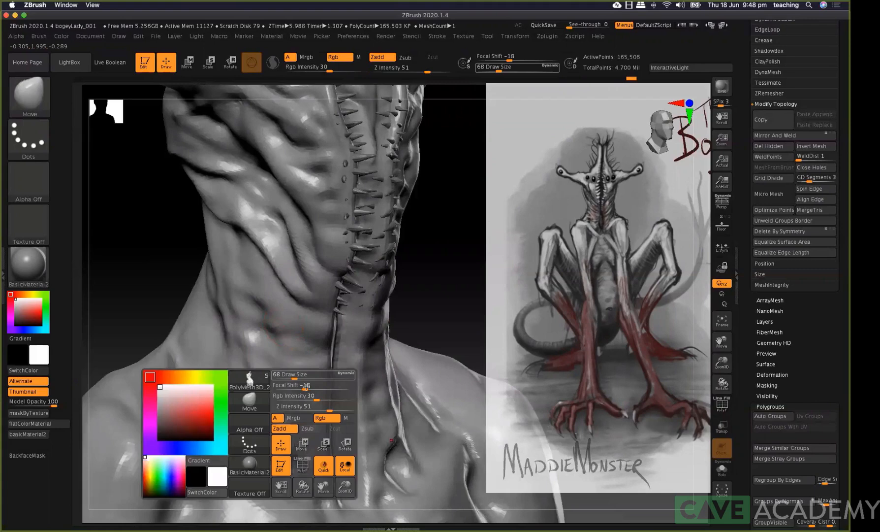
left_click(305, 385)
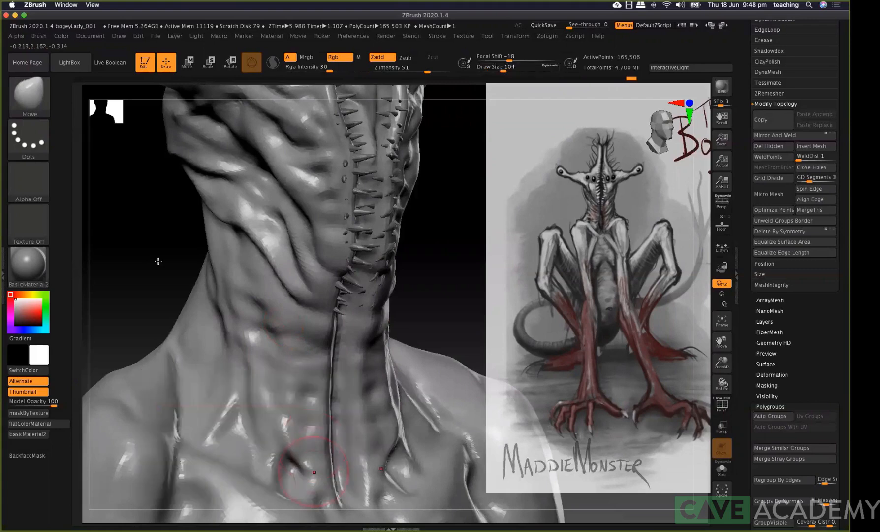
left_click_drag(163, 256, 451, 257, "shift")
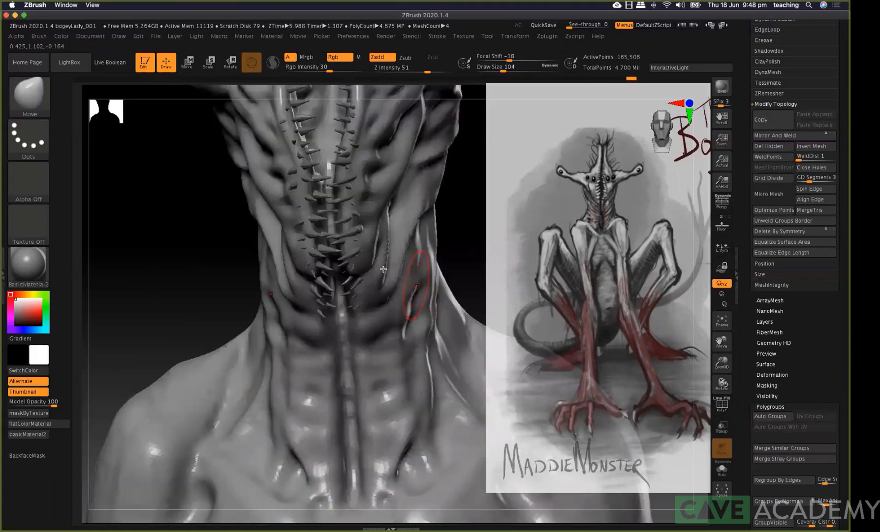
right_click_drag(314, 304, 306, 294)
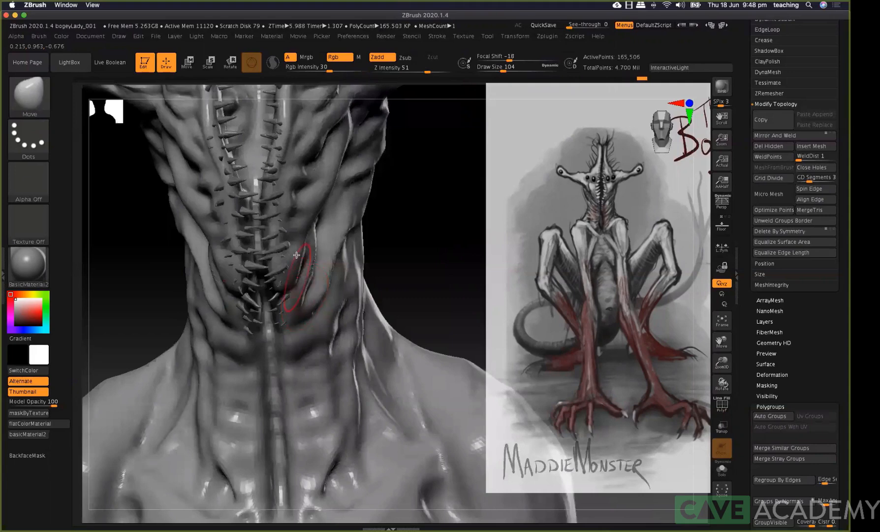
Undo the last Move brush adjustments to the folds beside the lower mouth
key("super+z")
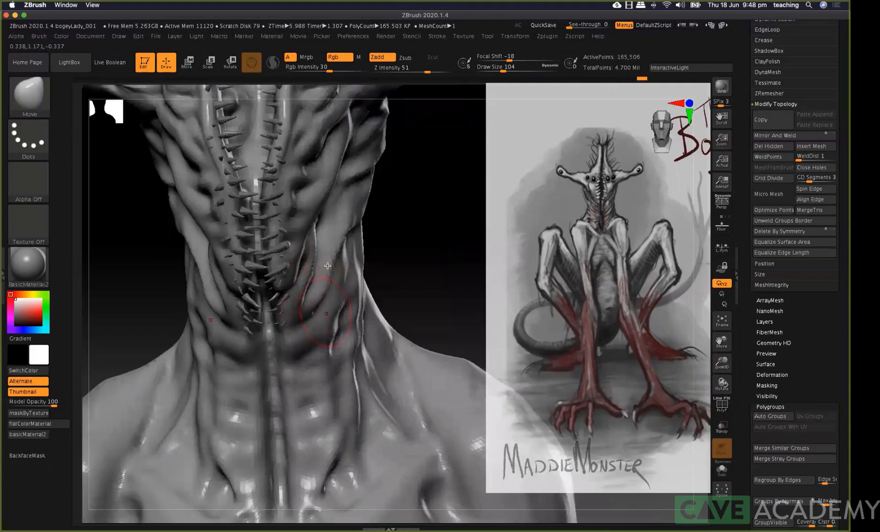
key("super+z")
key("super+z")
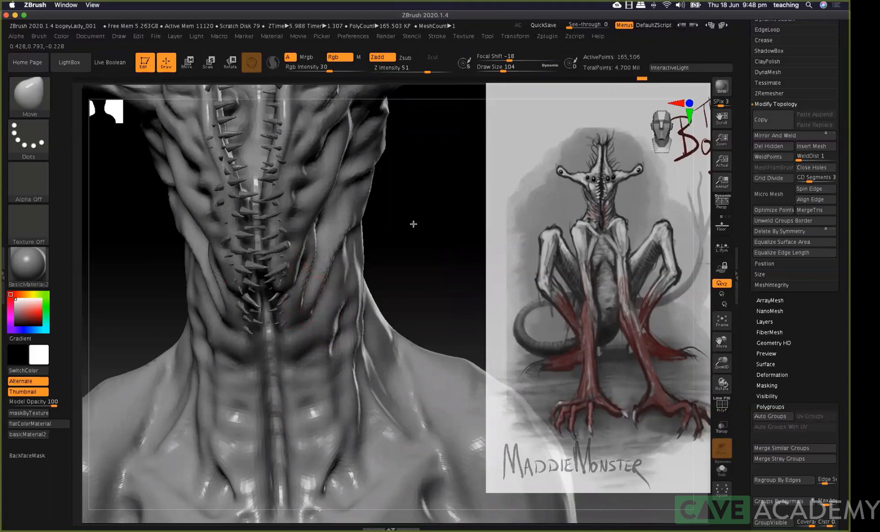
Carve finer creases along the side of the neck and the lower cheek folds with DamStandard at draw size 51
left_click_drag(387, 244, 359, 274)
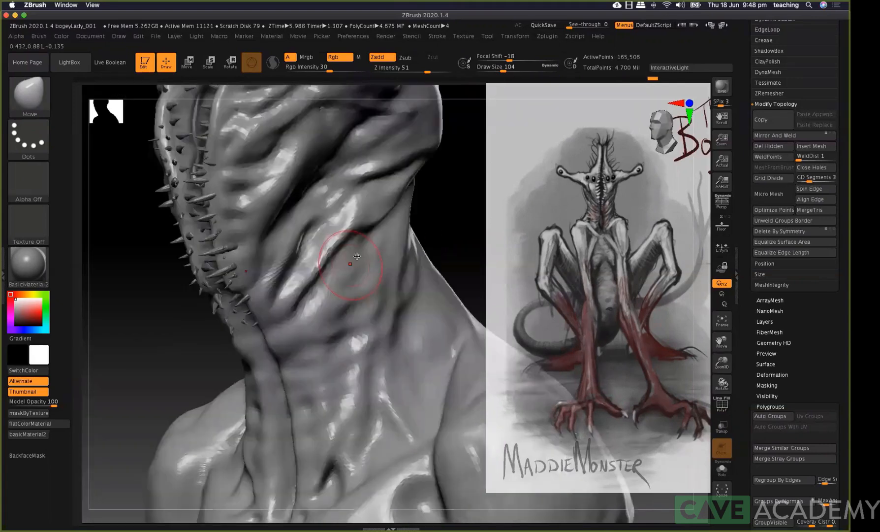
key("b")
key("d")
key("s")
key("[")
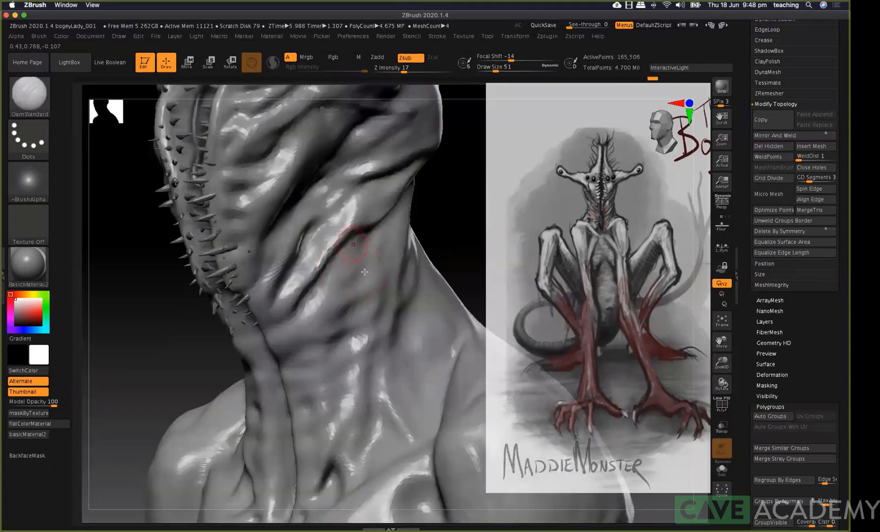
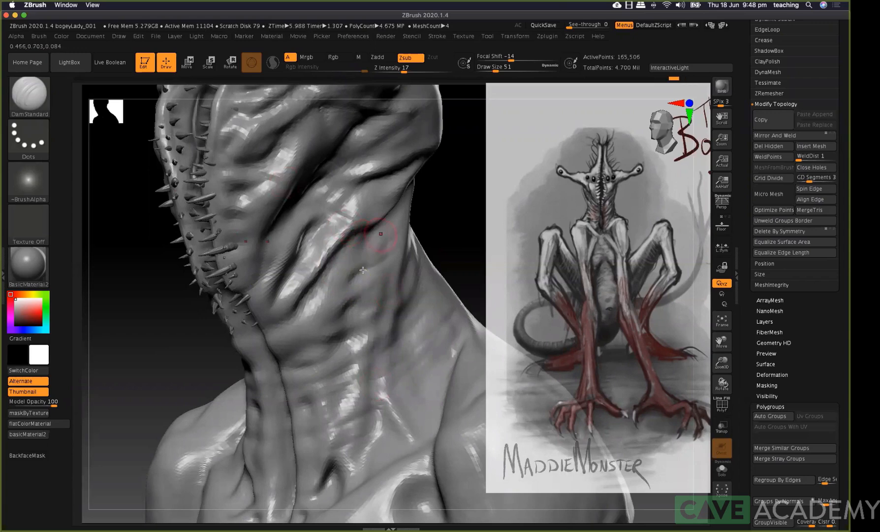
key("ctrl")
left_click(399, 262)
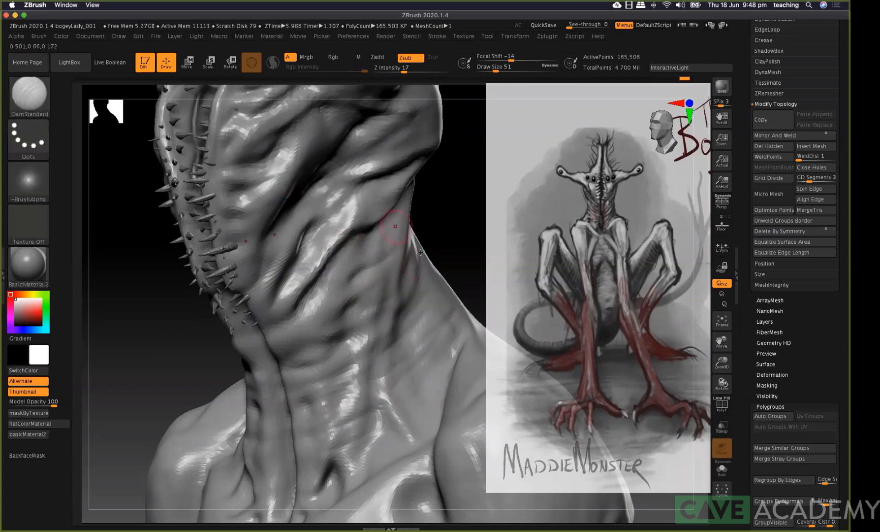
key("super+z")
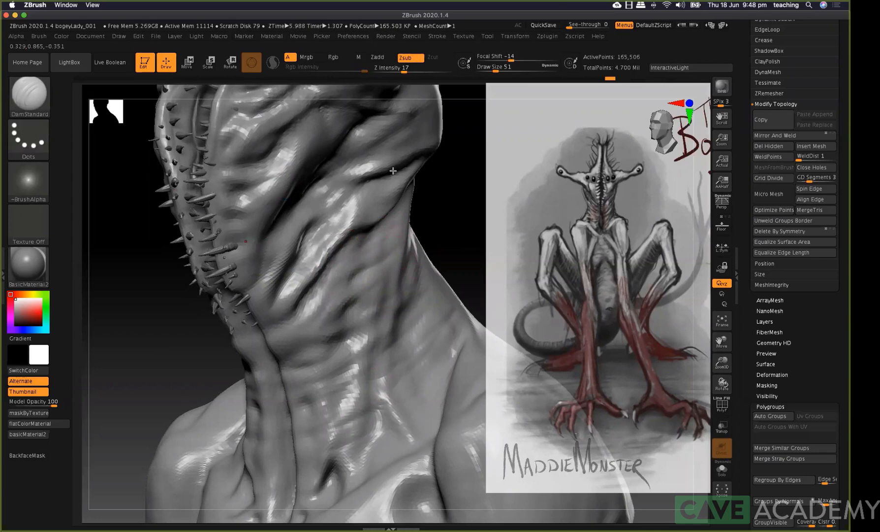
mouse_move(198, 301)
left_mouse_down()
mouse_move(261, 343)
mouse_move(335, 340)
left_mouse_up()
left_click(197, 304)
left_click_drag(372, 273, 428, 195)
mouse_move(427, 262)
left_mouse_down("shift")
mouse_move(325, 255)
mouse_move(736, 280)
left_mouse_up("shift")
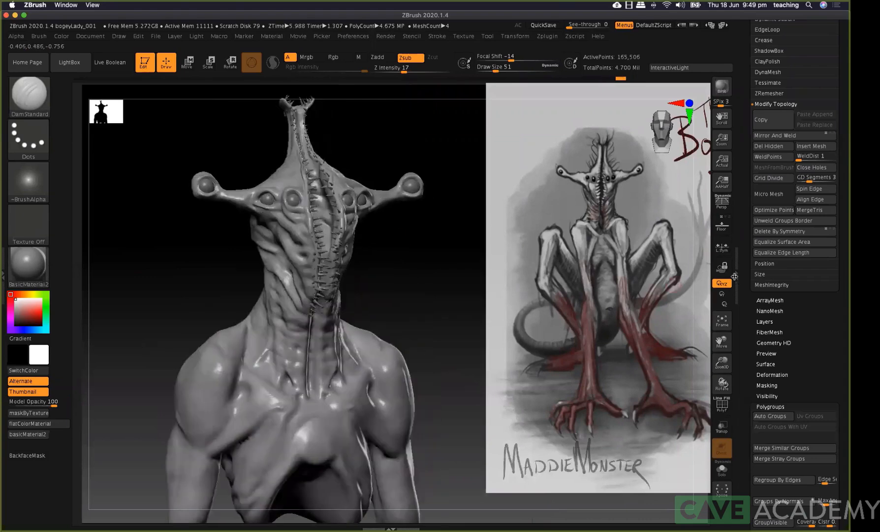
Select the PolyMesh3D_3 teeth subtool and fill it with a pale cream colour, R 223, G 220, B 198
scroll(762, 268, "up", 8)
scroll(771, 211, "up", 2)
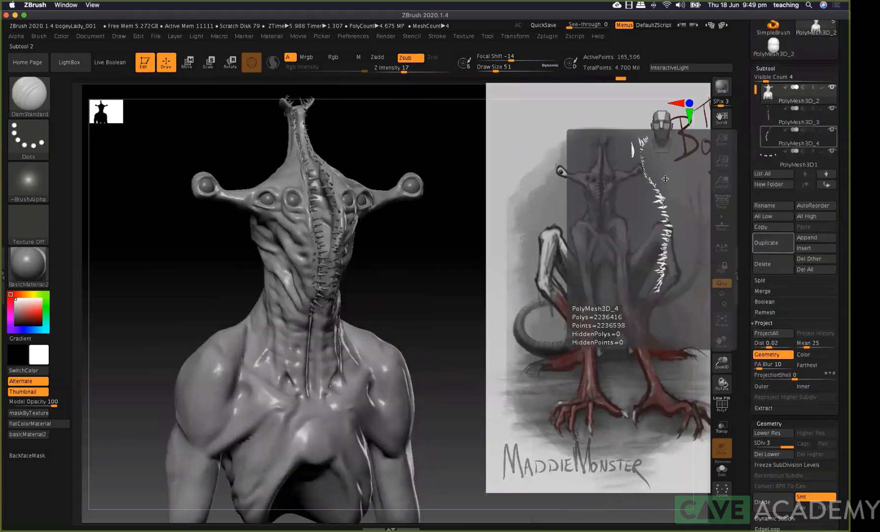
left_click(793, 117)
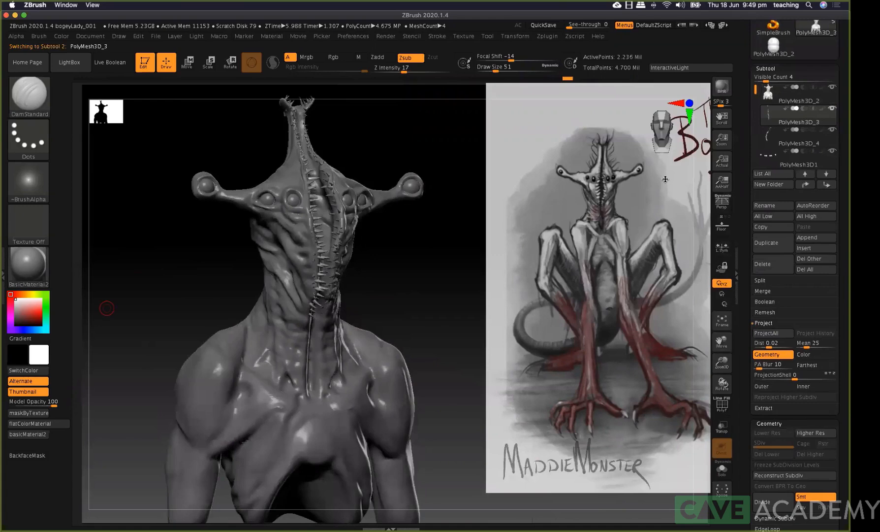
left_click(31, 294)
left_click(22, 302)
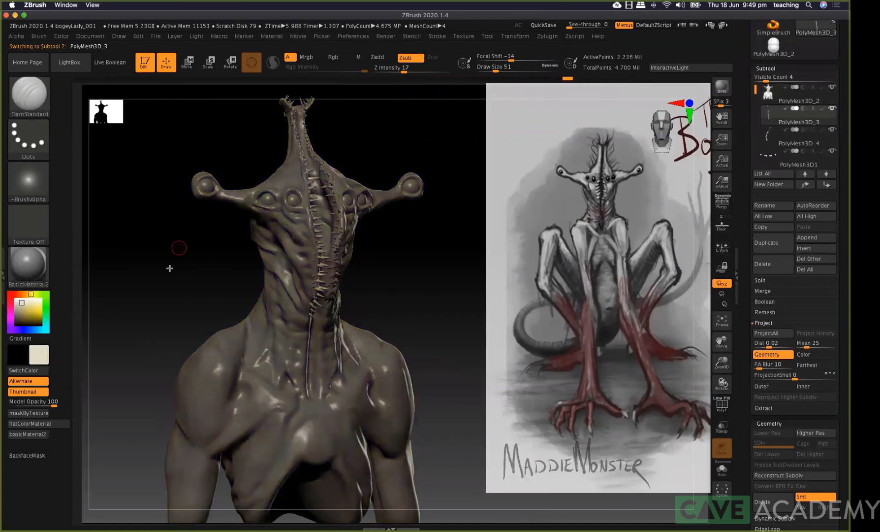
left_click_drag(170, 268, 167, 272)
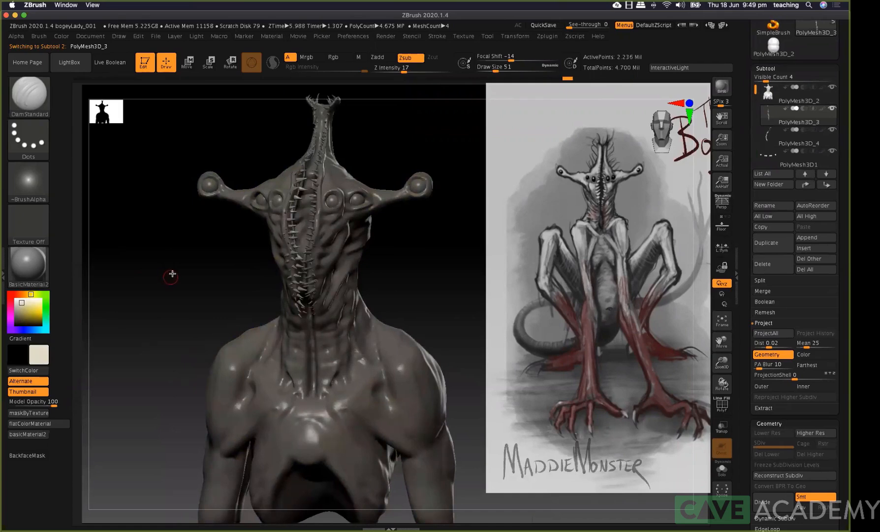
left_click_drag(172, 269, 173, 272)
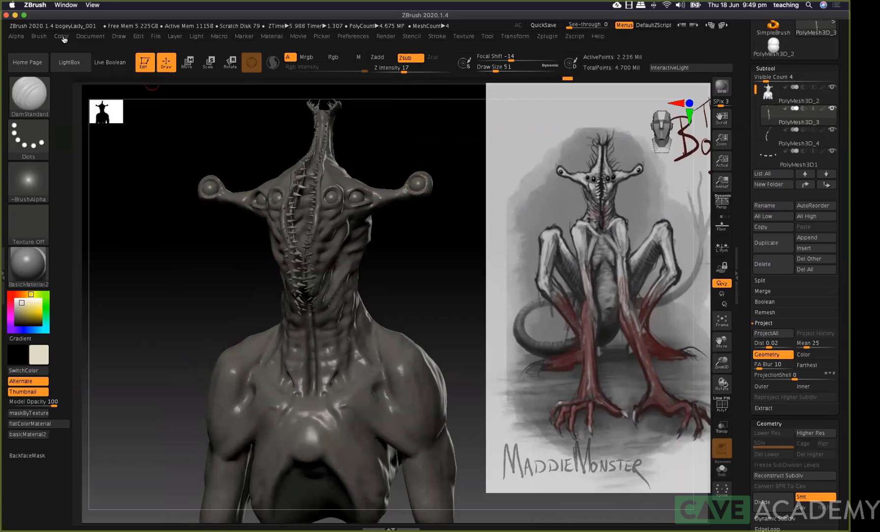
mouse_move(63, 37)
left_click(95, 227)
Fill the PolyMesh3D_4 teeth subtool with the same cream colour and reset the active colour to white
key("Down")
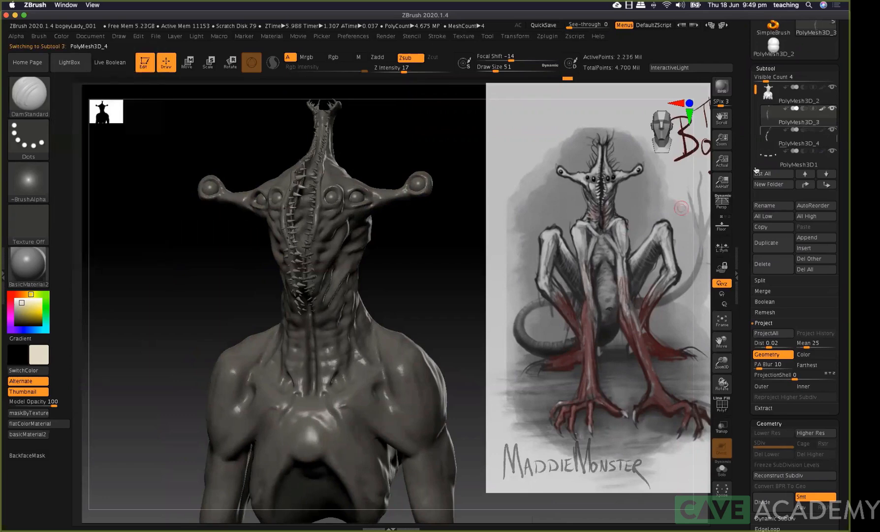
left_click(61, 37)
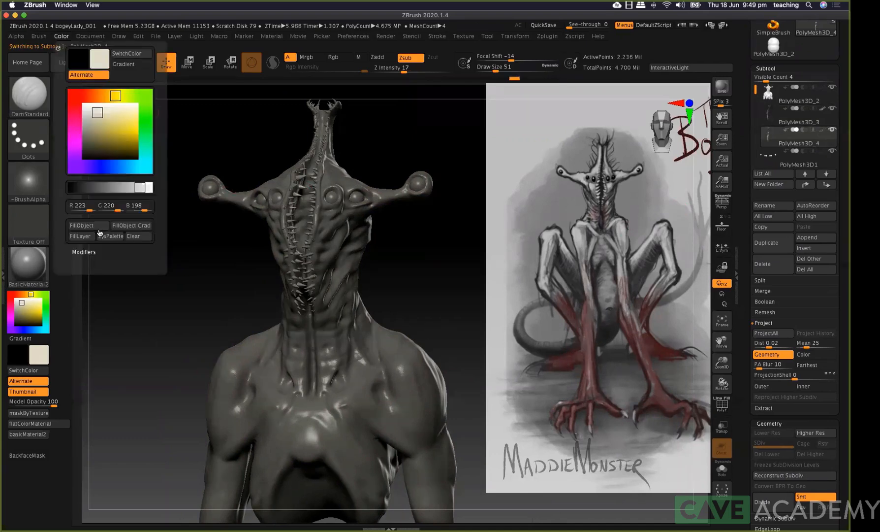
left_click_drag(22, 303, 13, 296)
Hide the reference image and bring the teeth at the lower end of the mouth into close view
key("shift+z")
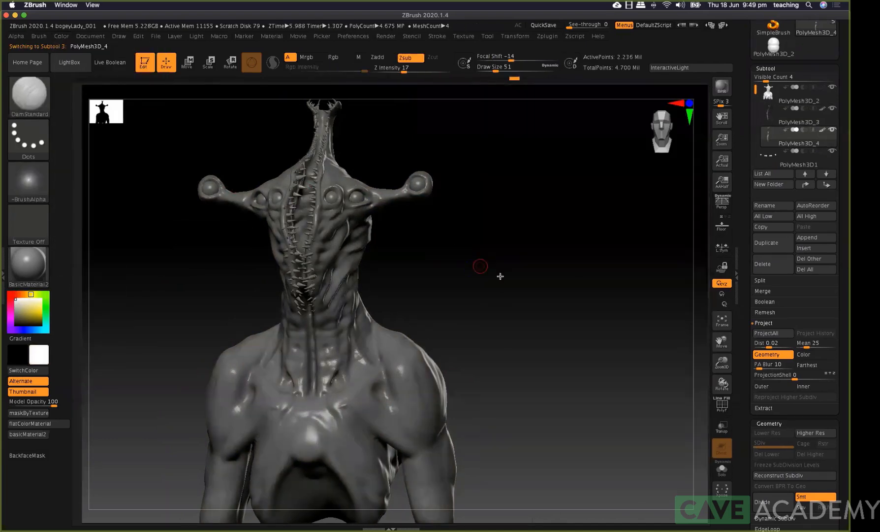
mouse_move(550, 296)
left_mouse_down()
mouse_move(556, 285)
mouse_move(299, 289)
mouse_move(304, 327)
mouse_move(432, 283)
mouse_move(570, 220)
mouse_move(476, 233)
left_mouse_up()
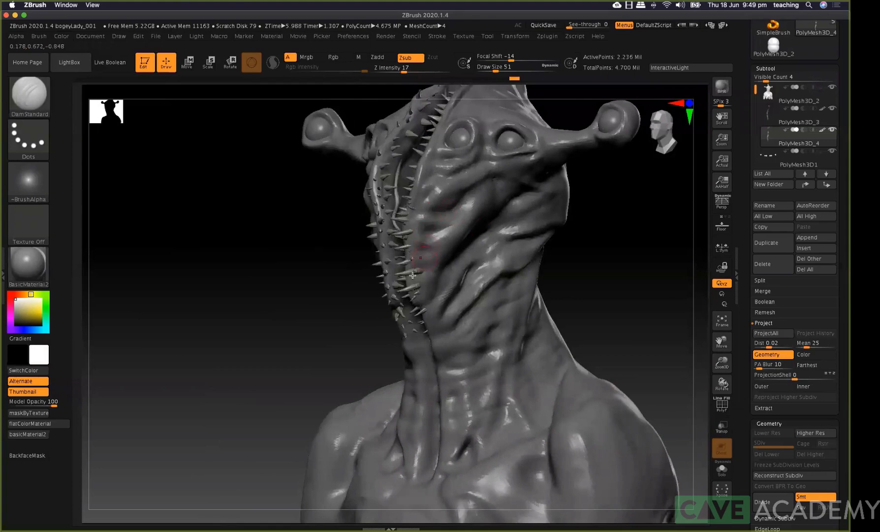
mouse_move(262, 291)
left_mouse_down()
mouse_move(261, 302)
mouse_move(373, 241)
left_mouse_up()
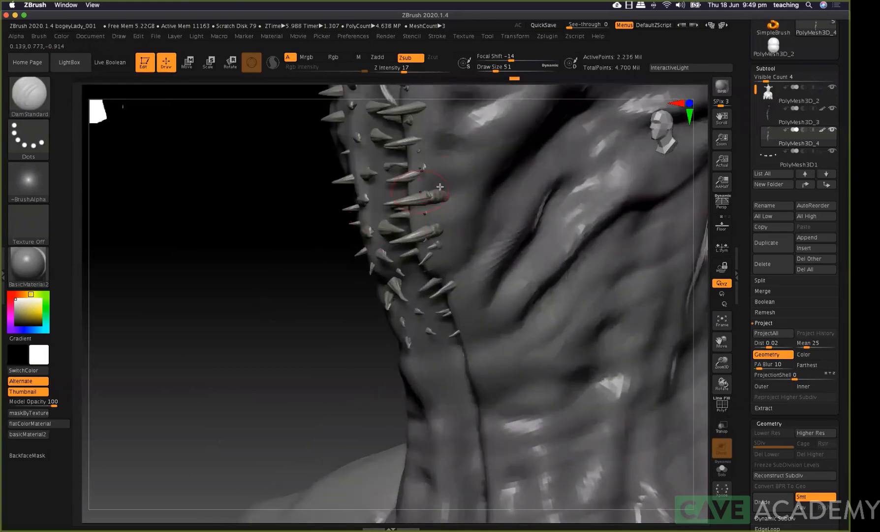
Build up raised flesh on the PolyMesh3D_2 body around the lower mouth teeth with the Standard brush at draw size 18
key("b")
key("i")
key("n")
key("space")
key("b")
key("s")
key("t")
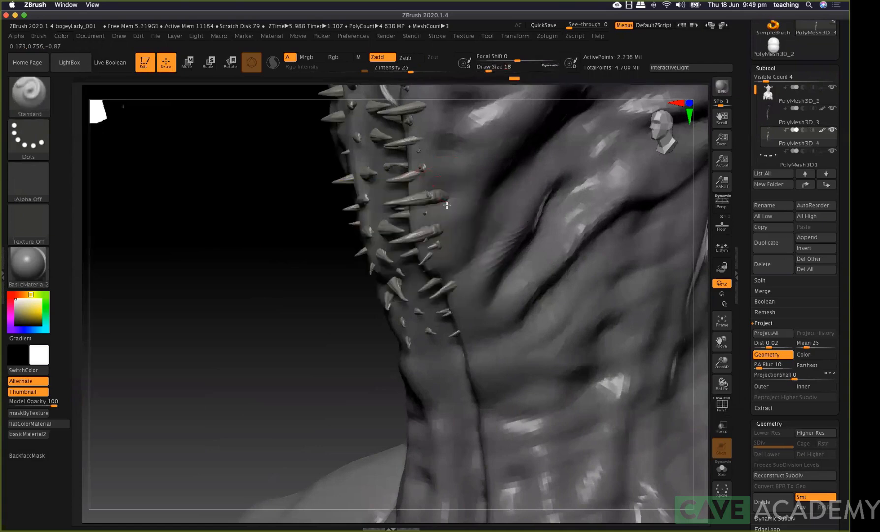
left_click(459, 211, "alt")
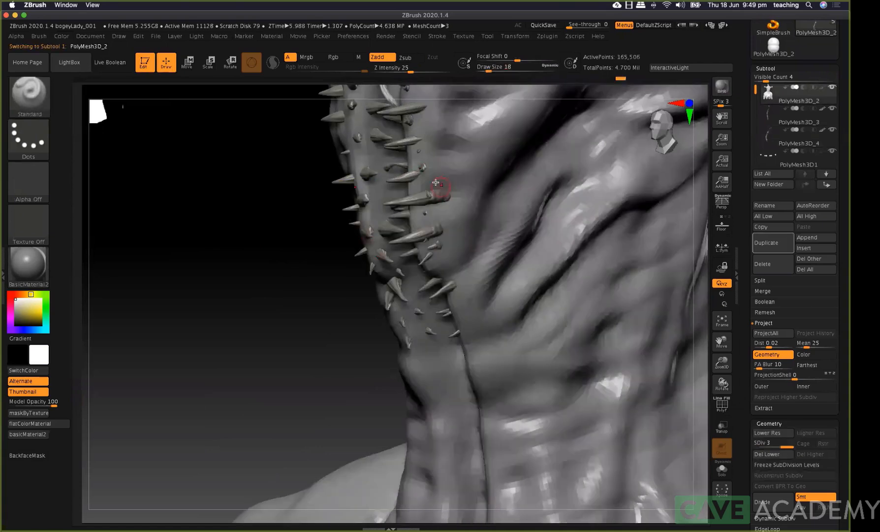
mouse_move(436, 183)
left_mouse_down()
mouse_move(454, 205)
mouse_move(434, 211)
mouse_move(447, 246)
left_mouse_up()
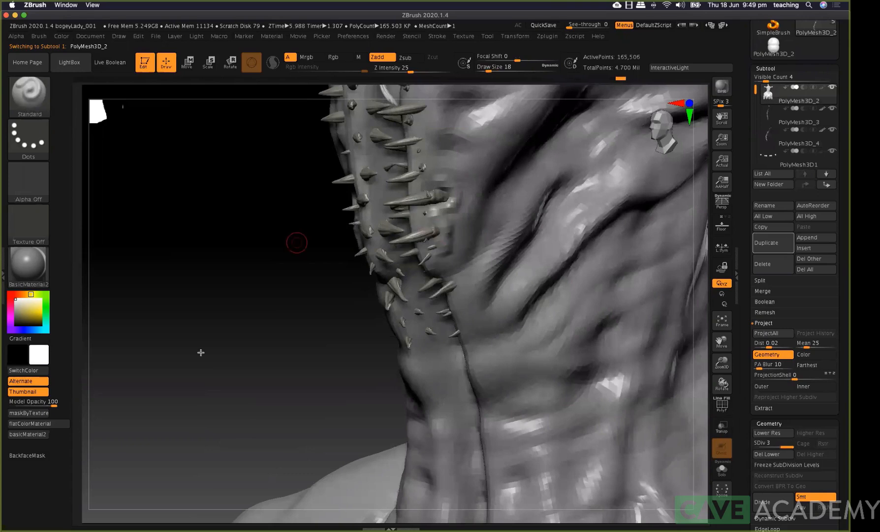
left_click_drag(199, 248, 417, 262)
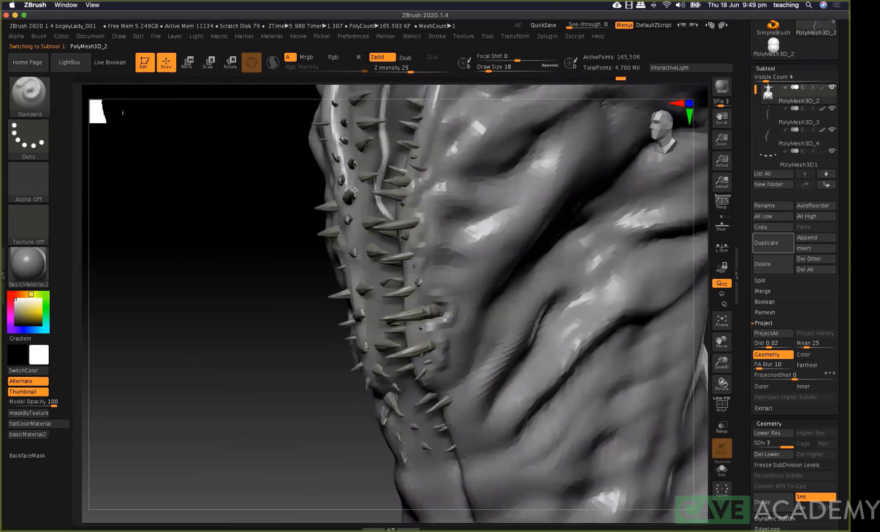
Raise gum flesh around the tooth roots along both upper mouth edges between the eyes with the Standard brush
mouse_move(231, 197)
left_mouse_down()
mouse_move(294, 238)
mouse_move(237, 326)
mouse_move(330, 258)
mouse_move(393, 238)
mouse_move(416, 246)
mouse_move(402, 297)
mouse_move(423, 168)
mouse_move(425, 181)
left_mouse_up()
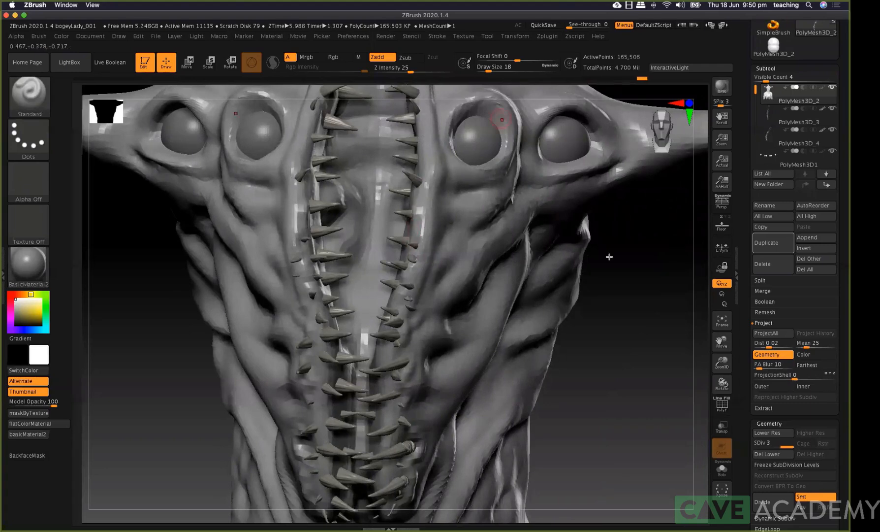
right_click_drag(411, 203, 402, 324, "alt")
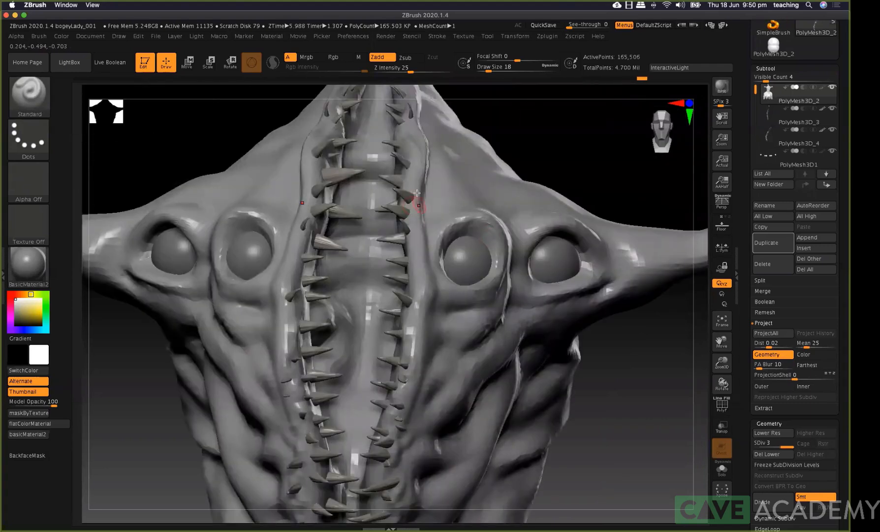
left_click_drag(409, 217, 400, 240)
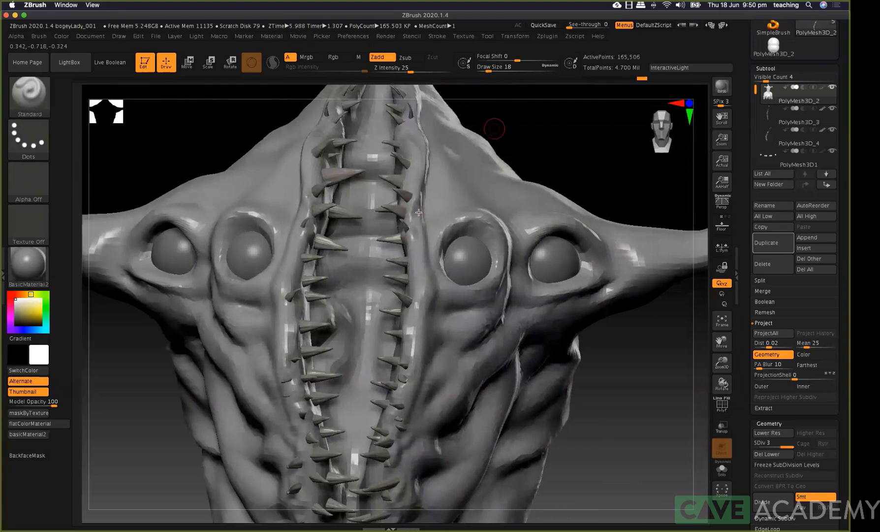
right_click_drag(495, 129, 463, 177, "alt")
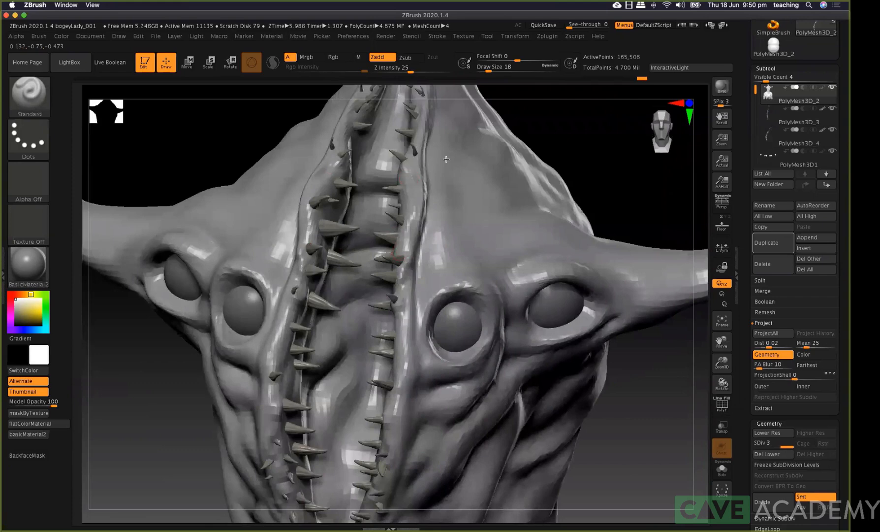
right_click_drag(475, 127, 464, 140, "alt")
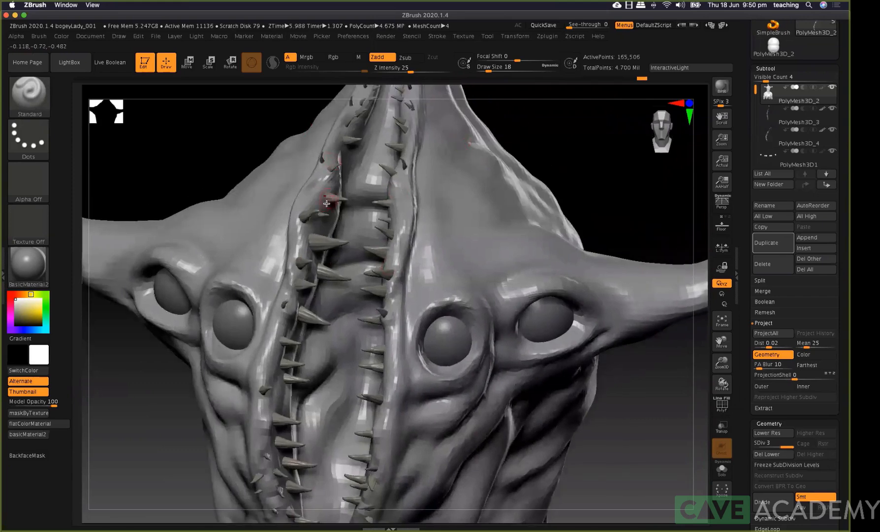
mouse_move(318, 206)
left_mouse_down()
mouse_move(320, 189)
mouse_move(295, 287)
mouse_move(294, 273)
mouse_move(296, 316)
left_mouse_up()
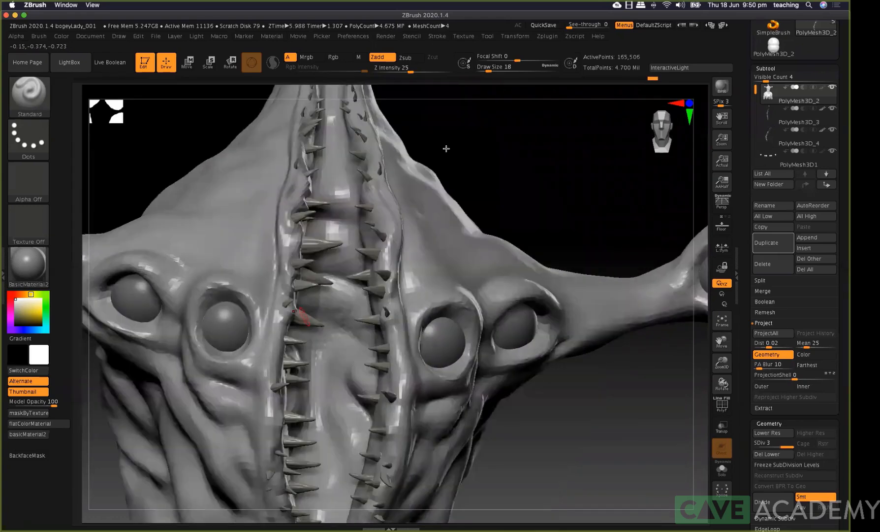
left_click(319, 301, "alt")
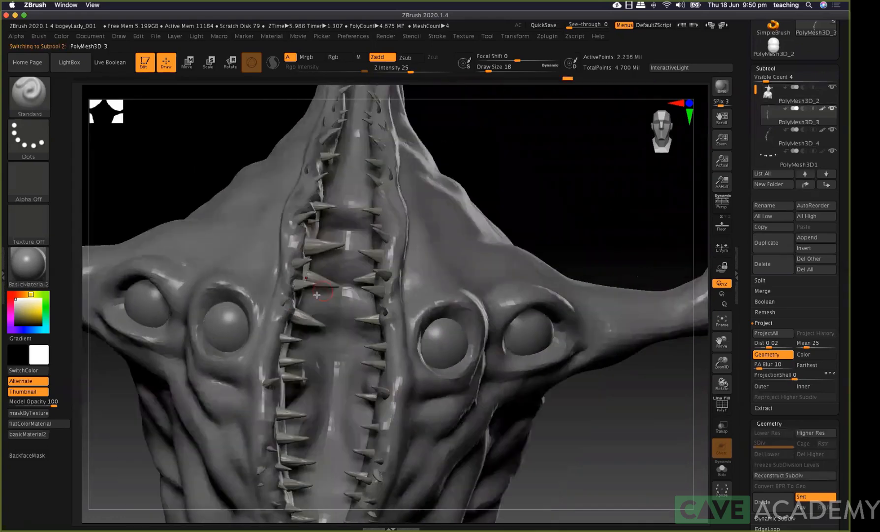
key("b")
key("m")
key("v")
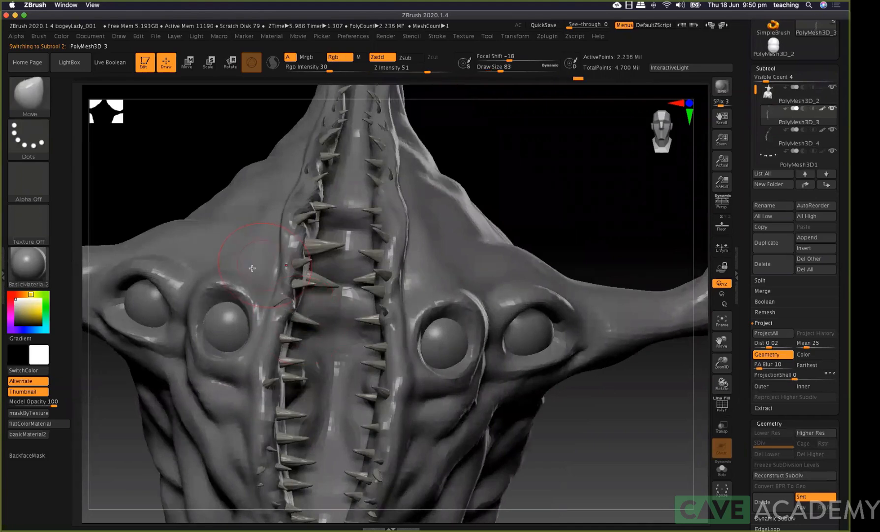
left_click(280, 302, "alt")
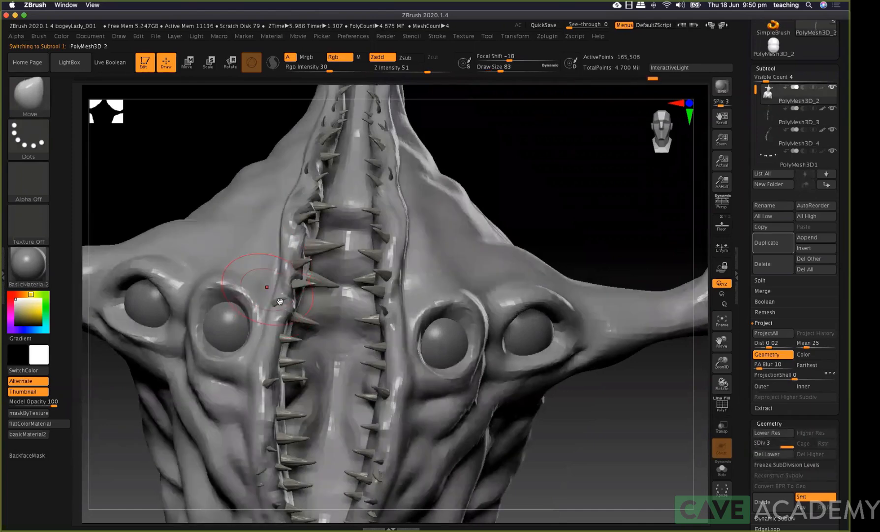
Sculpt bumps of flesh around the tooth roots along the mouth edge with the Standard brush, using draw sizes 29 and 20
key("b")
key("s")
key("t")
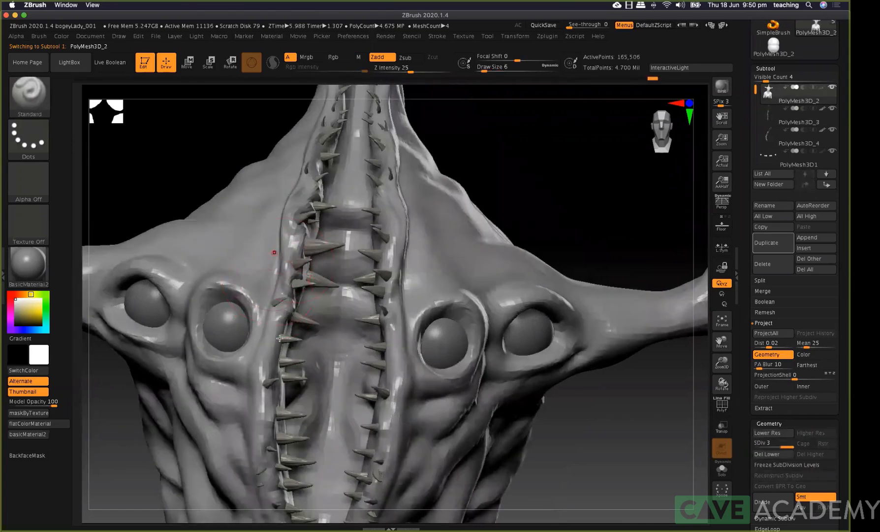
key("space")
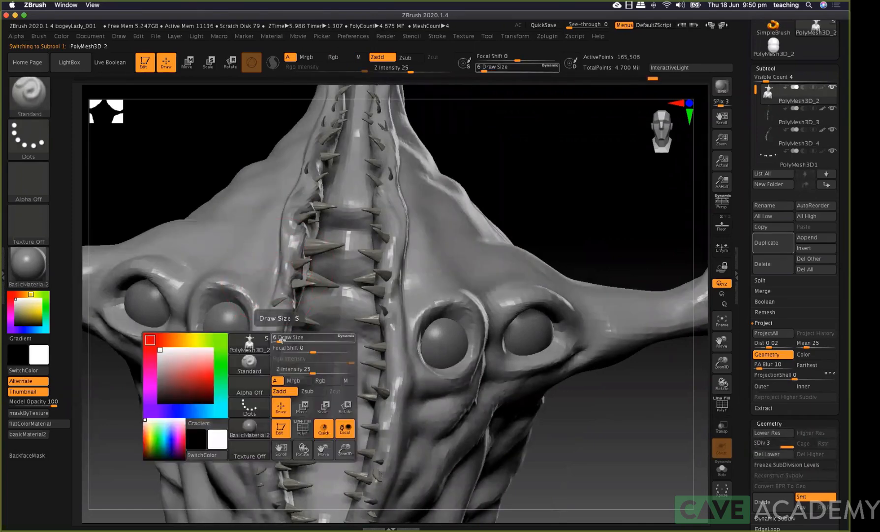
left_click_drag(282, 339, 285, 339)
left_click(261, 370)
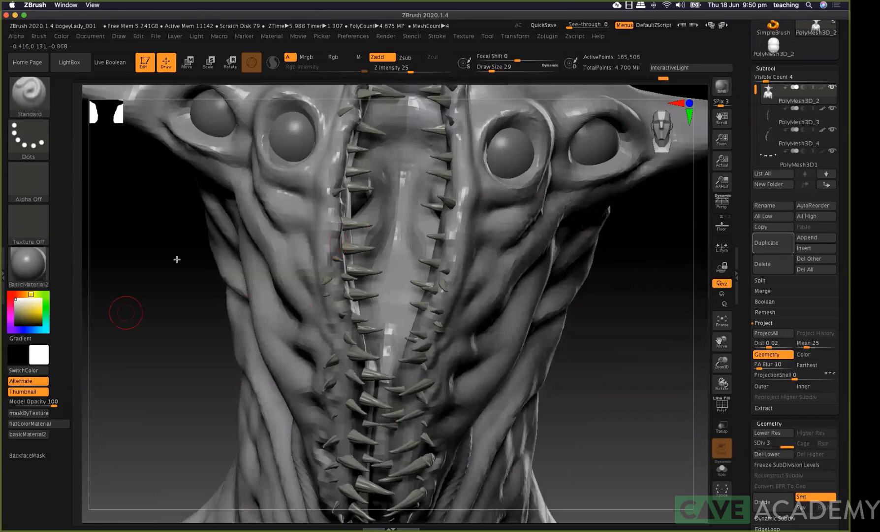
left_click_drag(203, 266, 345, 222)
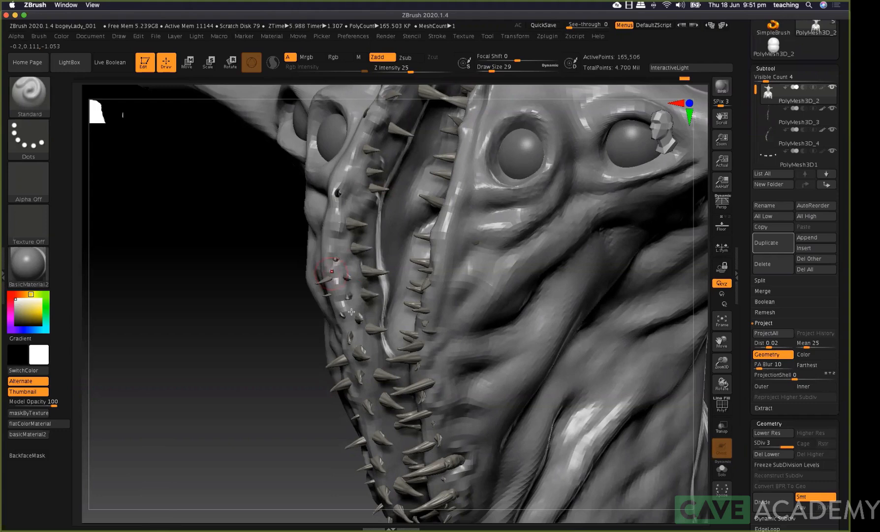
left_click_drag(312, 313, 365, 309)
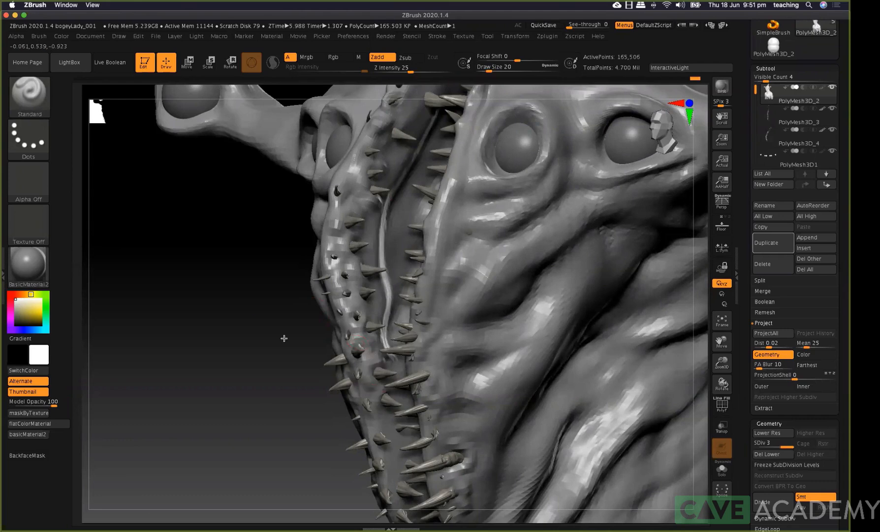
left_click_drag(307, 322, 557, 288)
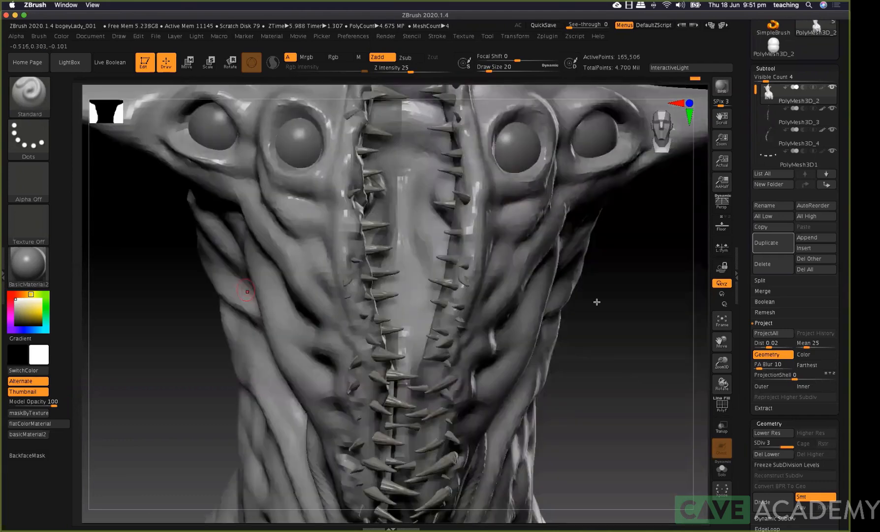
Add flesh around the teeth on the opposite lip and along the inner mouth wall of PolyMesh3D_2 at draw size 20
left_click_drag(467, 235, 467, 236)
left_click(474, 241, "alt")
left_click(465, 238, "alt")
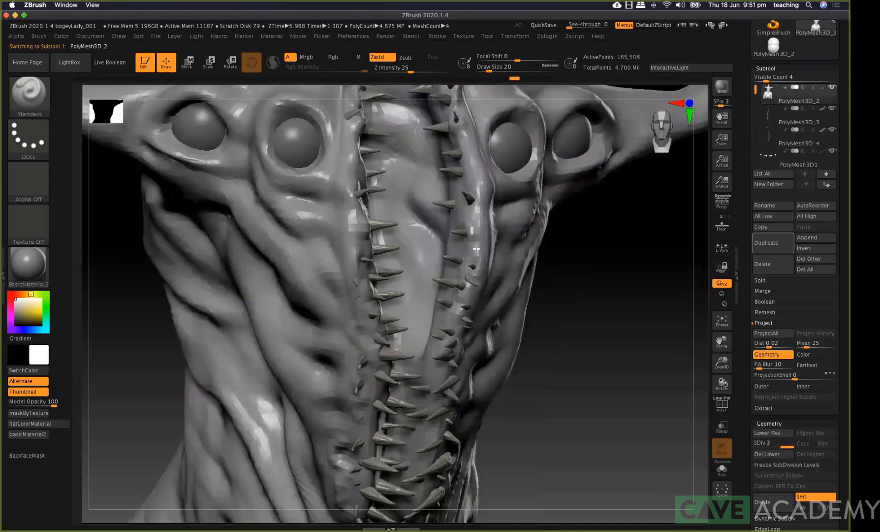
mouse_move(477, 248)
right_mouse_down()
mouse_move(467, 243)
mouse_move(463, 205)
right_mouse_up()
key("super+z")
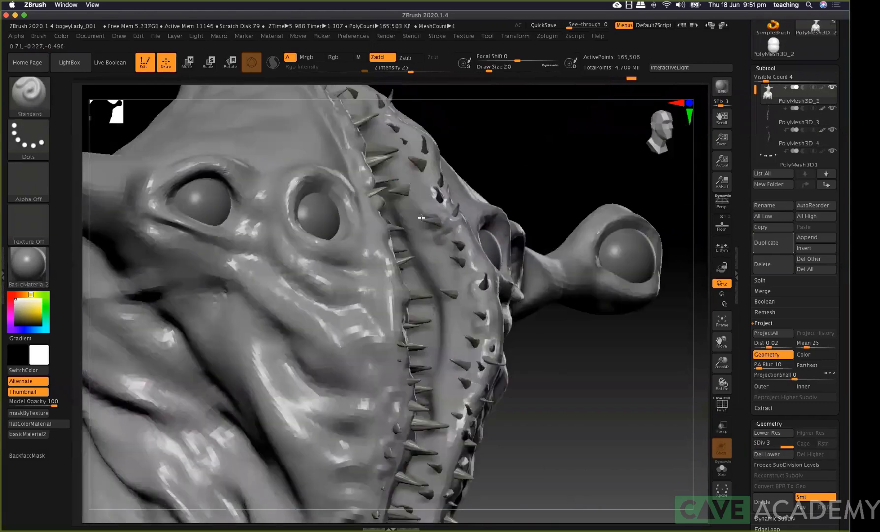
right_click_drag(422, 217, 443, 243)
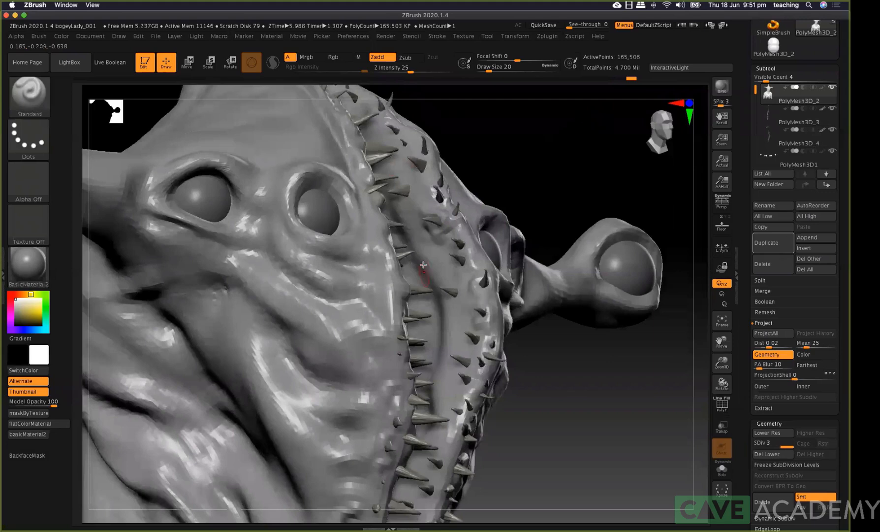
Carve creases into the inner mouth wall between the tooth rows with DamStandard at draw size 39 and Z intensity 26
right_click(414, 230)
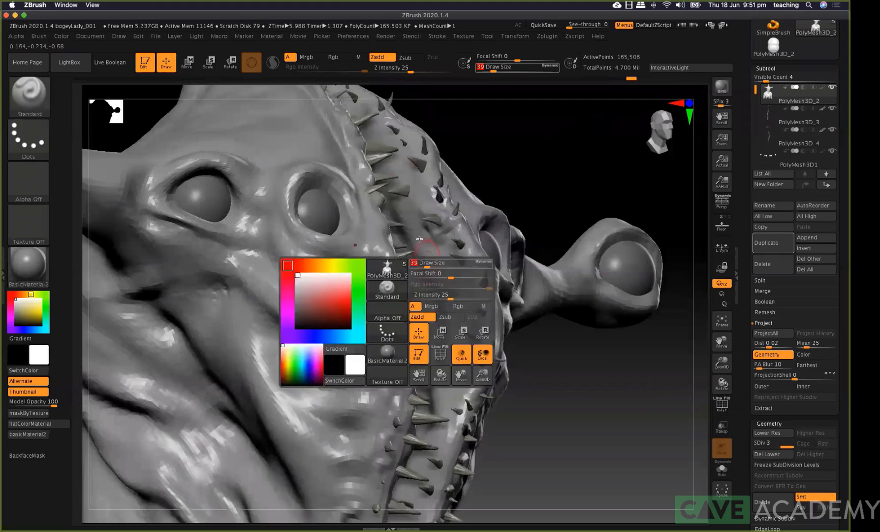
key("b")
key("d")
key("s")
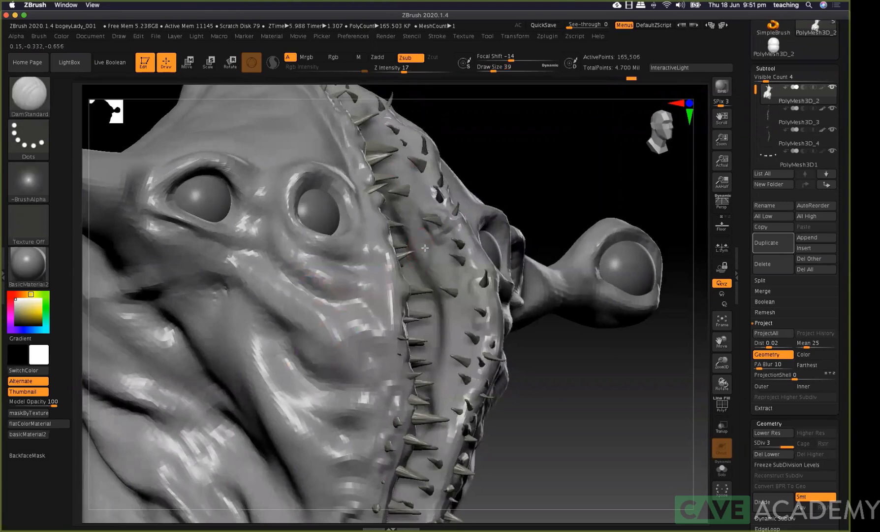
key("space")
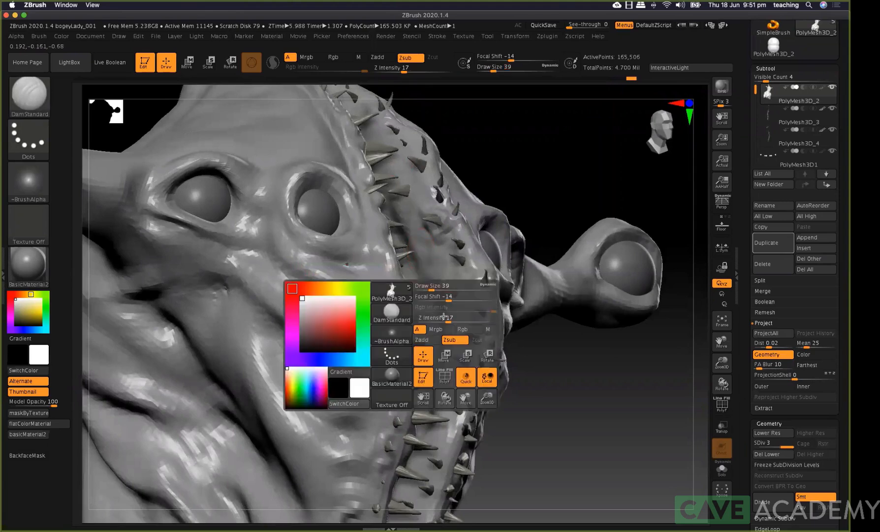
type("26")
key("Return")
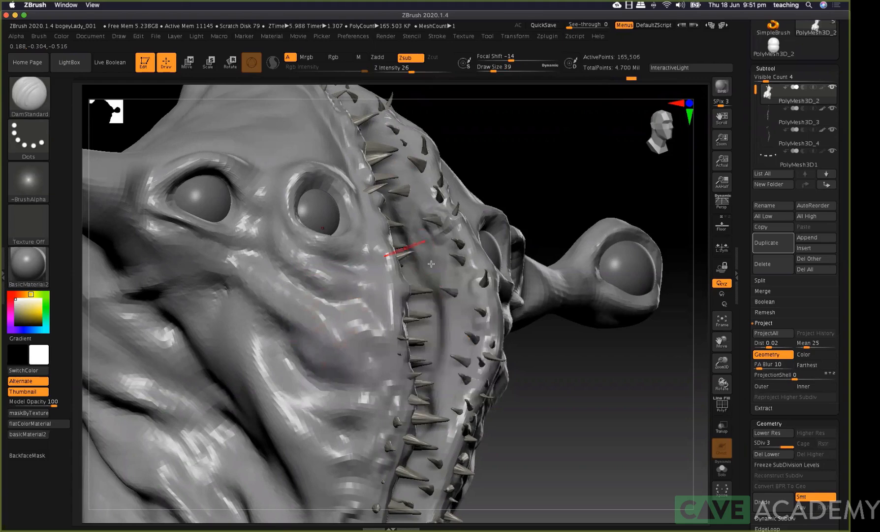
key("super+z")
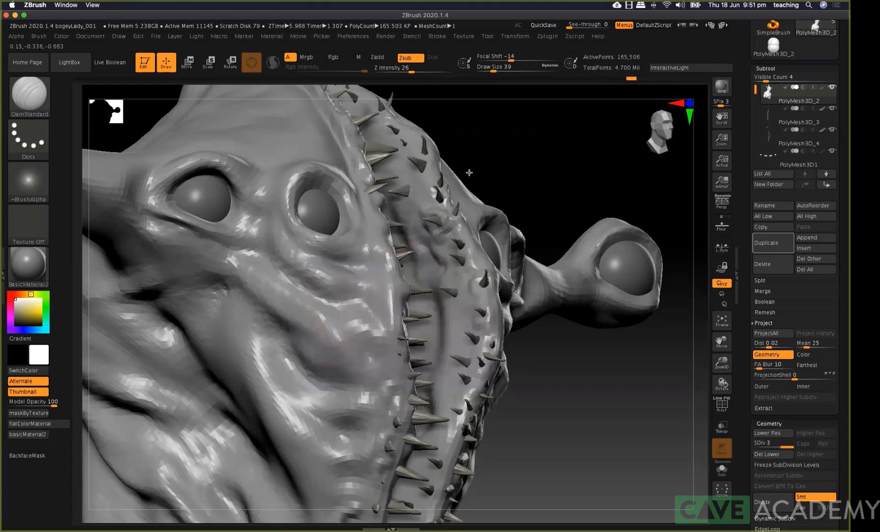
left_click_drag(469, 173, 459, 173)
right_click_drag(408, 243, 408, 208)
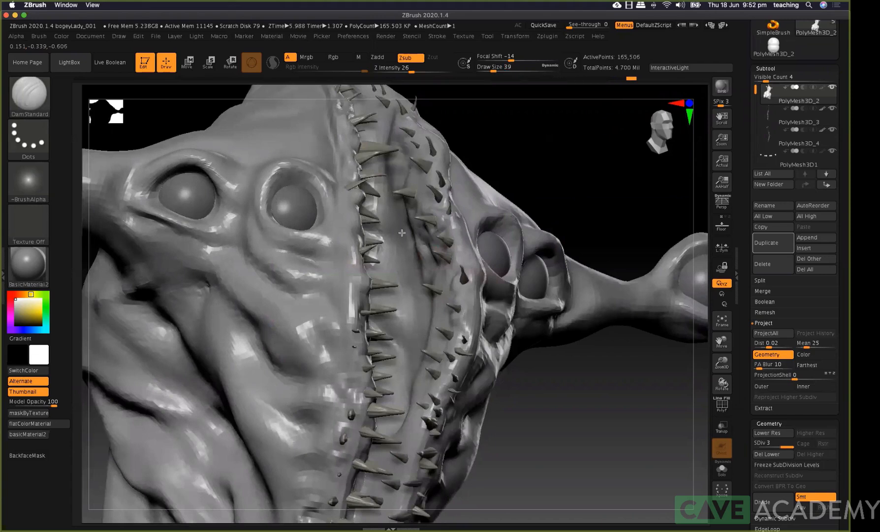
mouse_move(373, 270)
right_mouse_down()
mouse_move(347, 296)
mouse_move(355, 329)
right_mouse_up()
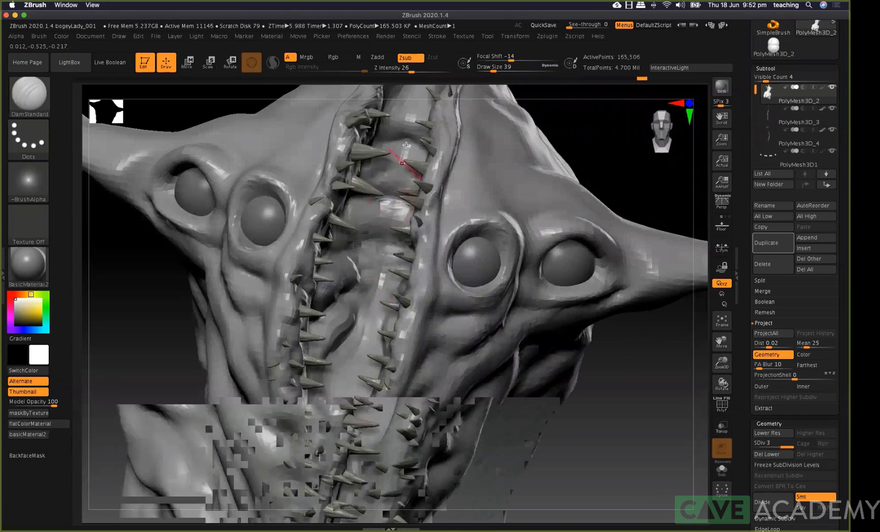
Reshape the fleshy ridges inside the mouth into uneven forms with the Move brush at draw size 74
key("b")
key("m")
key("v")
key("bracketright")
key("bracketright")
key("bracketright")
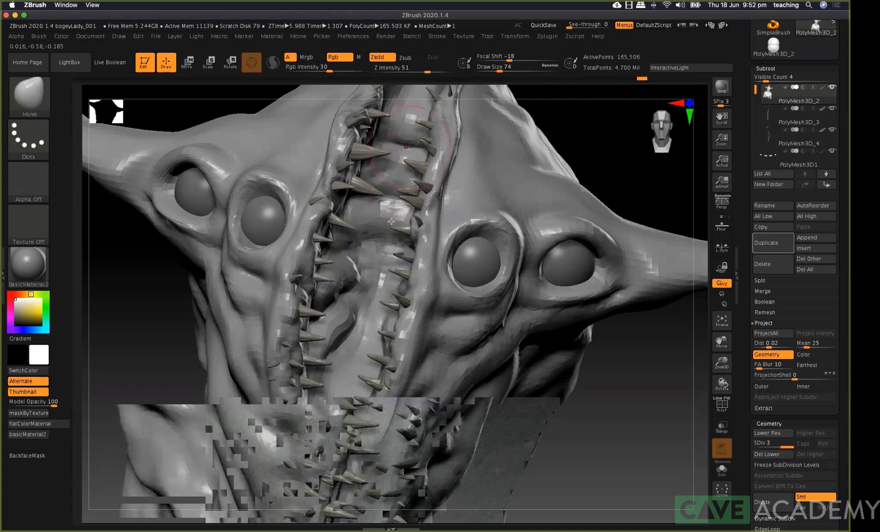
left_click_drag(392, 219, 357, 281)
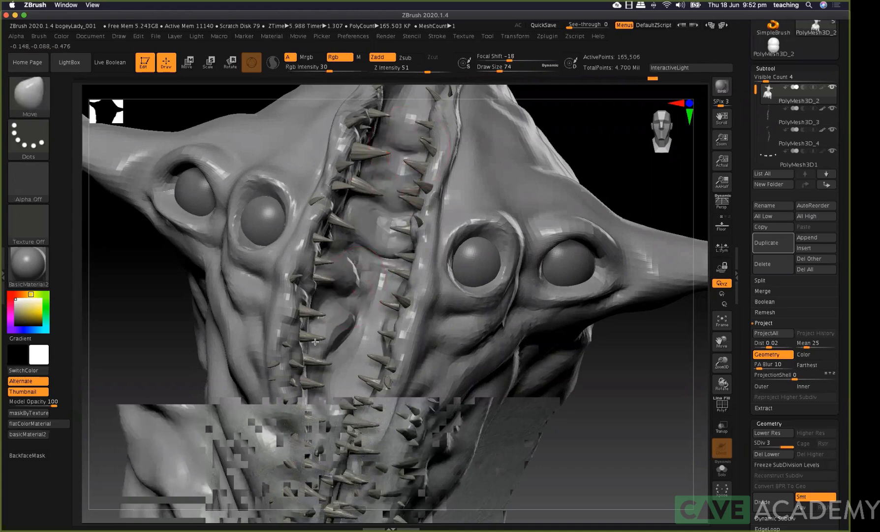
left_click_drag(316, 341, 324, 359)
key("super+z")
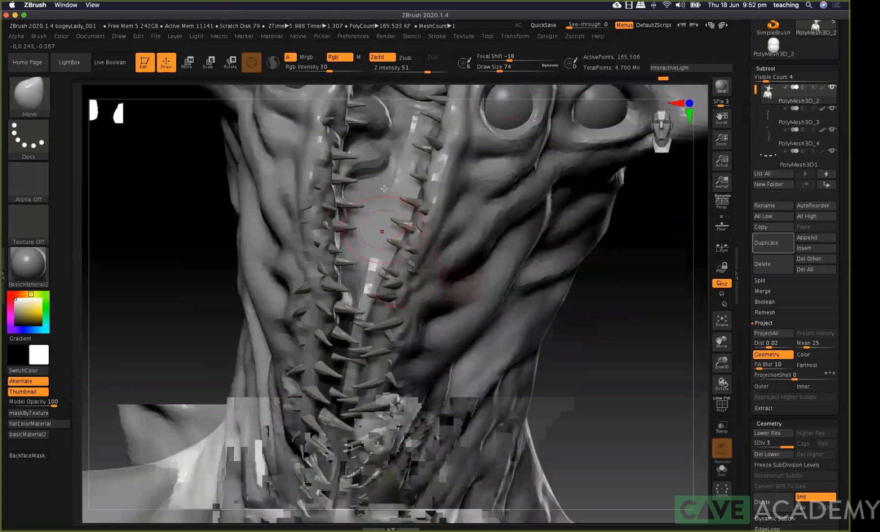
left_click_drag(382, 232, 378, 198)
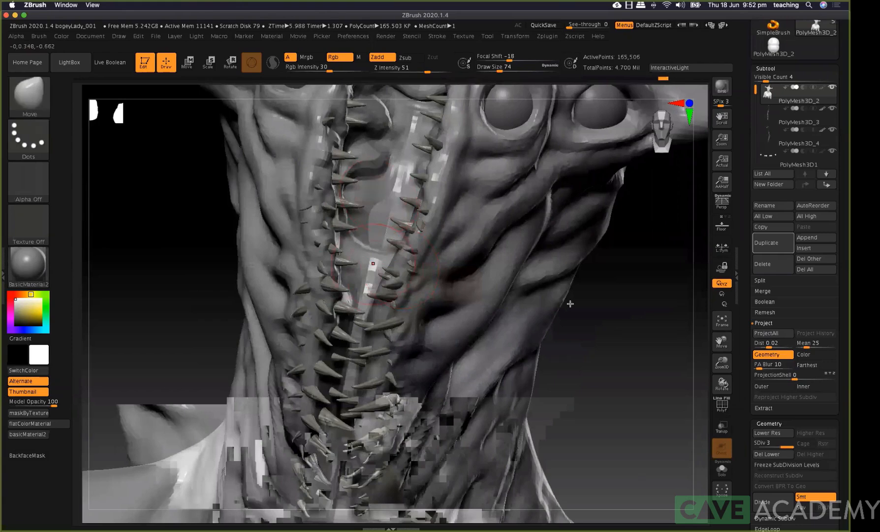
Refine the folds on the side of the face and neck with the Standard brush at draw size 49
right_click_drag(599, 247, 539, 276, "ctrl")
mouse_move(538, 276)
left_mouse_down()
mouse_move(578, 220)
mouse_move(464, 239)
left_mouse_up()
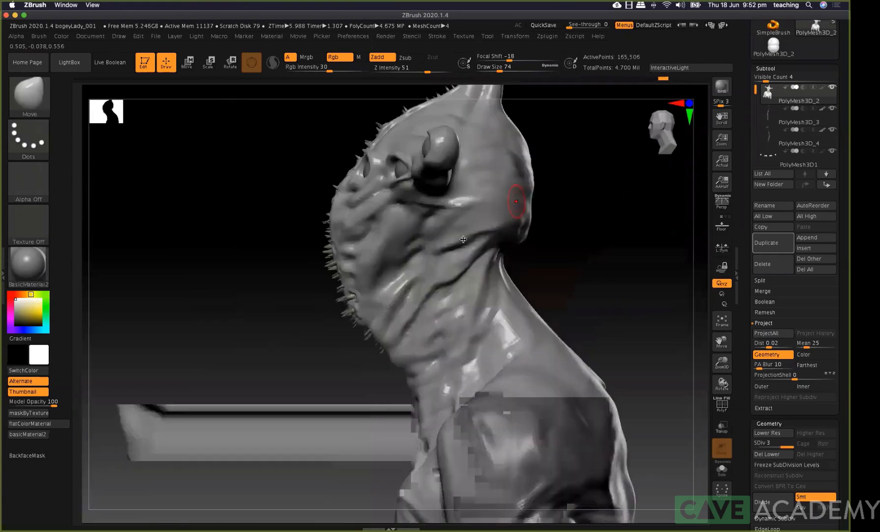
key("b")
key("d")
key("s")
key("space")
left_click(481, 254)
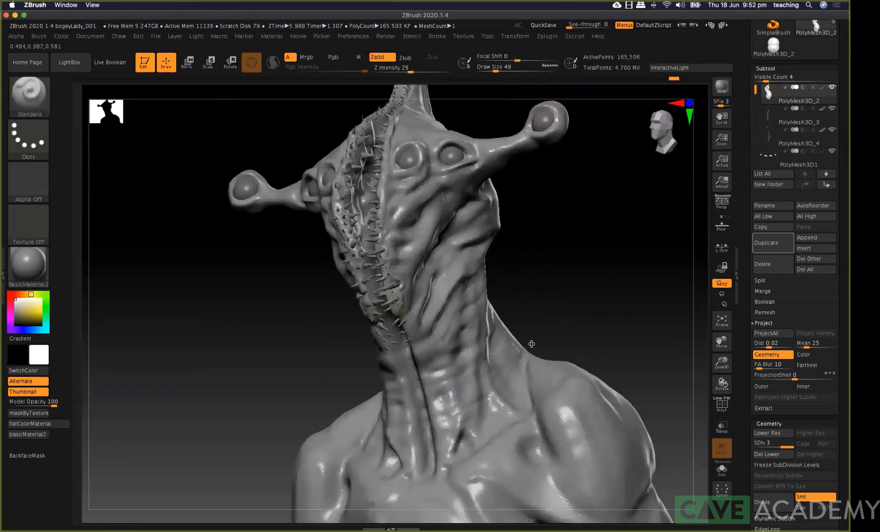
Build up the front of the shoulders on PolyMesh3D_2 with ClayTubes at draw size 97 and Z intensity 49
right_click(532, 344)
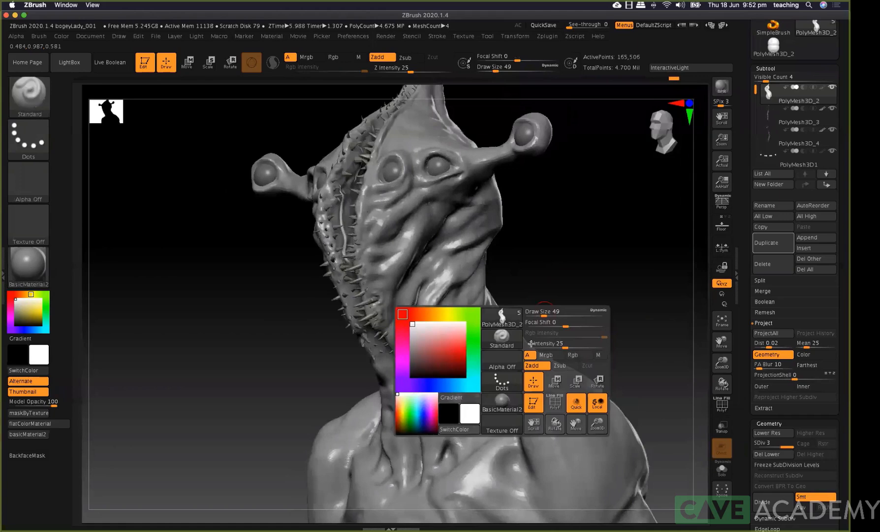
left_click(548, 305)
left_click_drag(533, 286, 584, 309)
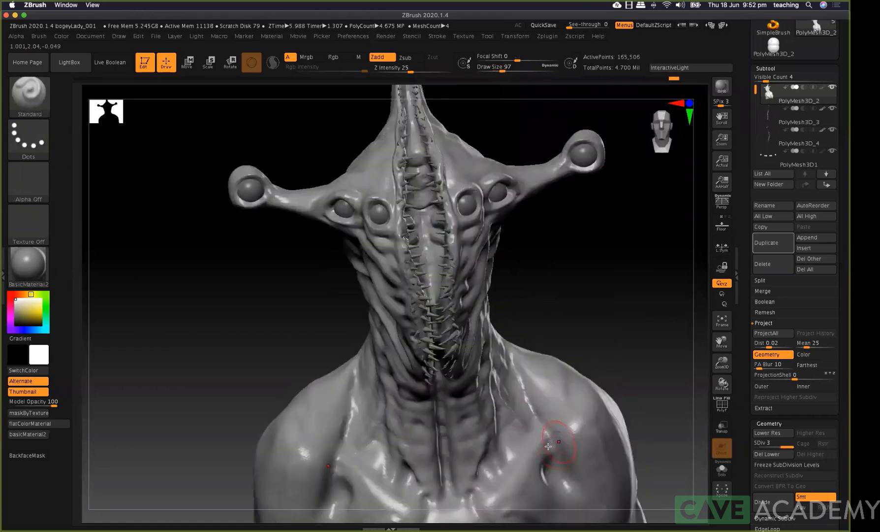
key("b")
key("c")
key("t")
left_click_drag(565, 436, 548, 446)
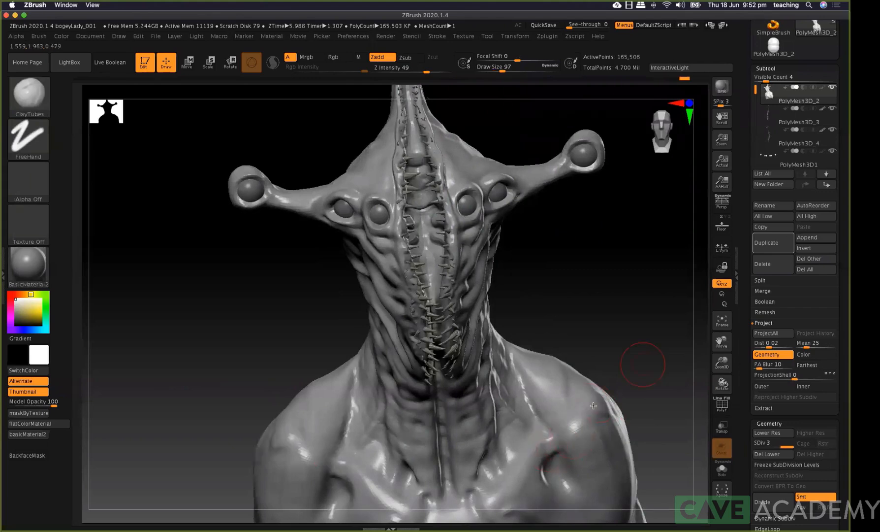
left_click_drag(639, 358, 600, 406)
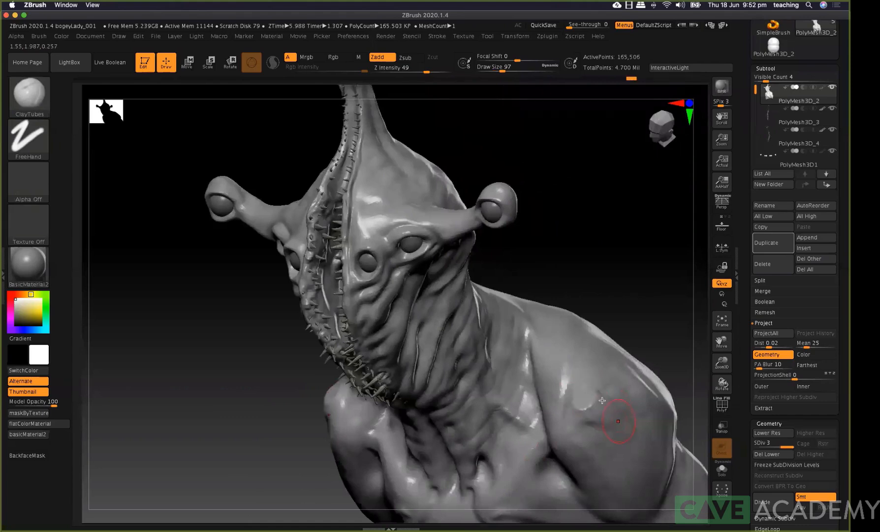
Add muscle volume around the outer and rear shoulder with ClayTubes, using draw sizes 97 and 65
mouse_move(651, 374)
left_mouse_down()
mouse_move(620, 433)
mouse_move(648, 367)
left_mouse_up()
left_click_drag(627, 334, 473, 249)
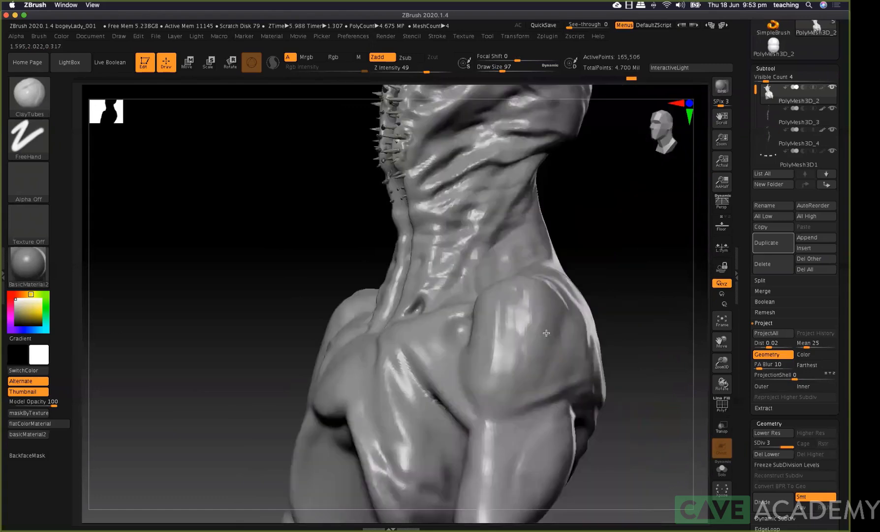
left_click_drag(594, 285, 359, 309)
mouse_move(577, 281)
left_mouse_down()
mouse_move(553, 278)
mouse_move(624, 286)
left_mouse_up()
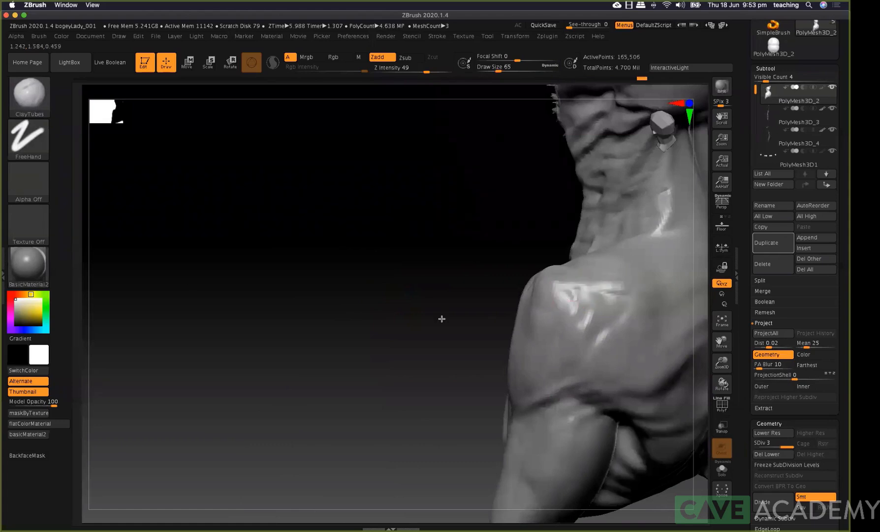
Reshape the shoulder and trapezius contour from behind with the Move brush at draw size 128
left_click_drag(442, 319, 431, 308)
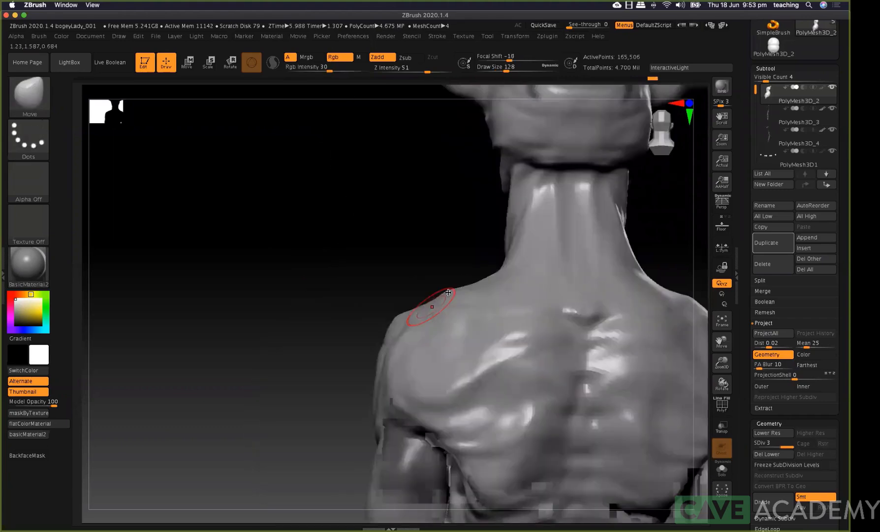
key("]")
mouse_move(448, 292)
left_mouse_down()
mouse_move(484, 277)
mouse_move(476, 281)
left_mouse_up()
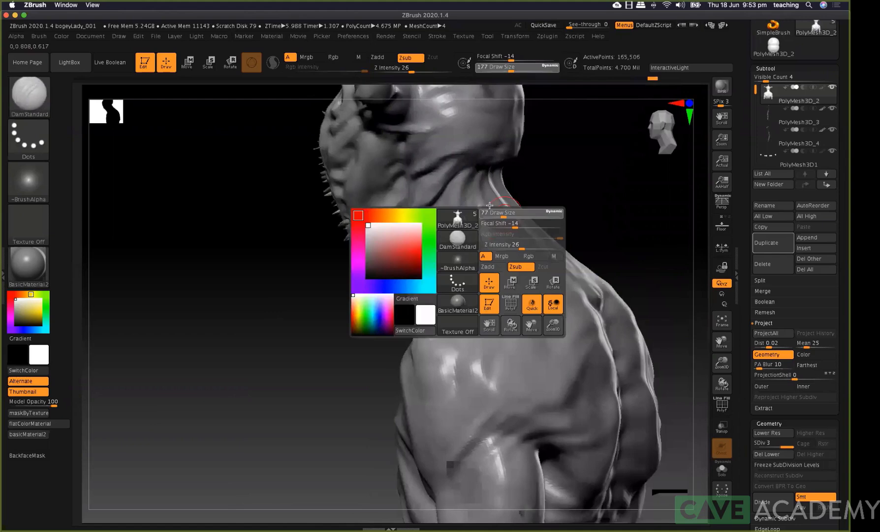
Carve creases down the back and side of the neck with DamStandard at draw size 62 and Z intensity 26
left_click_drag(489, 205, 489, 206)
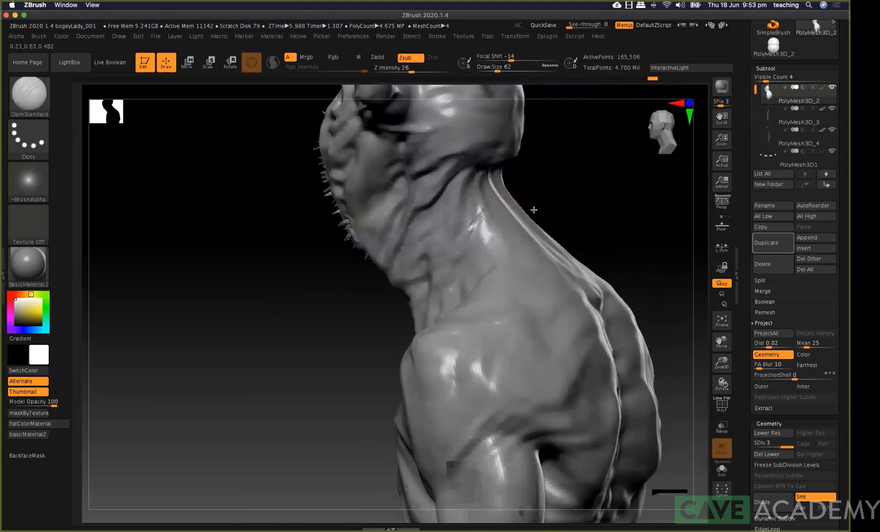
mouse_move(544, 193)
left_mouse_down()
mouse_move(505, 220)
mouse_move(500, 176)
left_mouse_up()
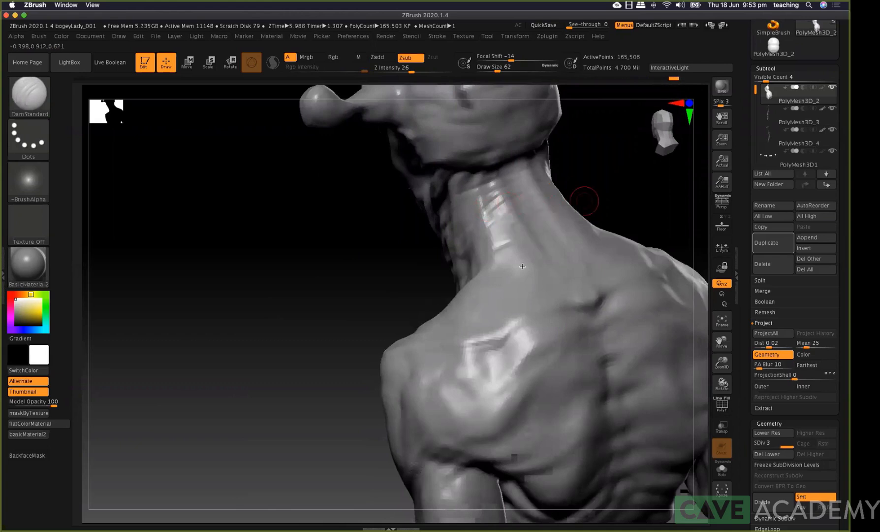
left_click_drag(522, 267, 527, 275)
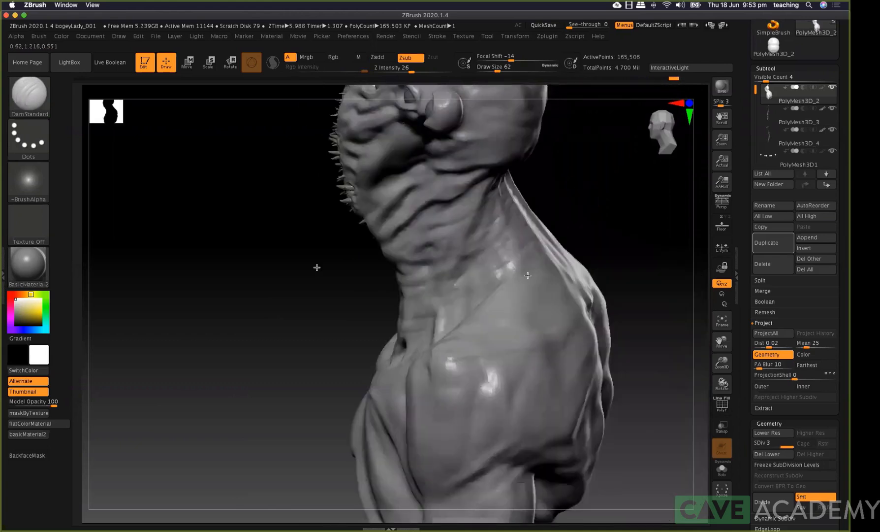
left_click_drag(317, 266, 298, 280)
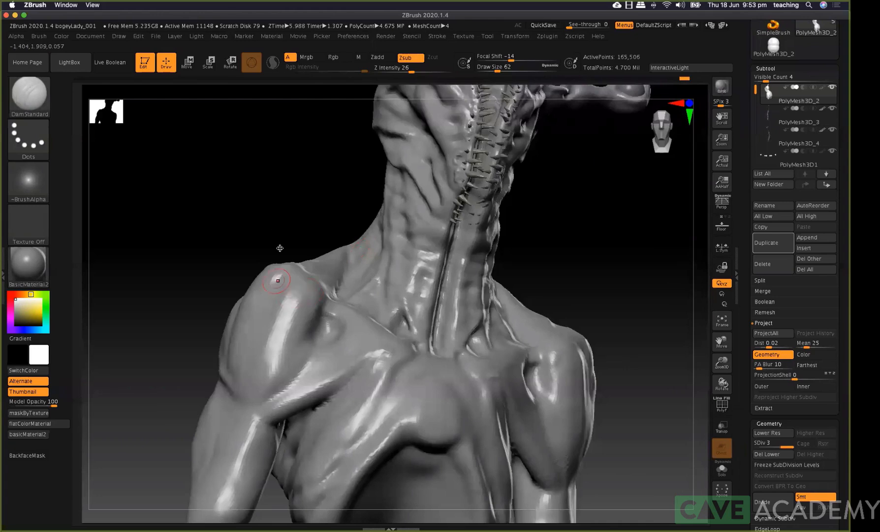
Carve muscle striations into the deltoid and upper chest with DamStandard at draw size 90, undoing one shoulder stroke
left_click_drag(265, 302, 257, 368)
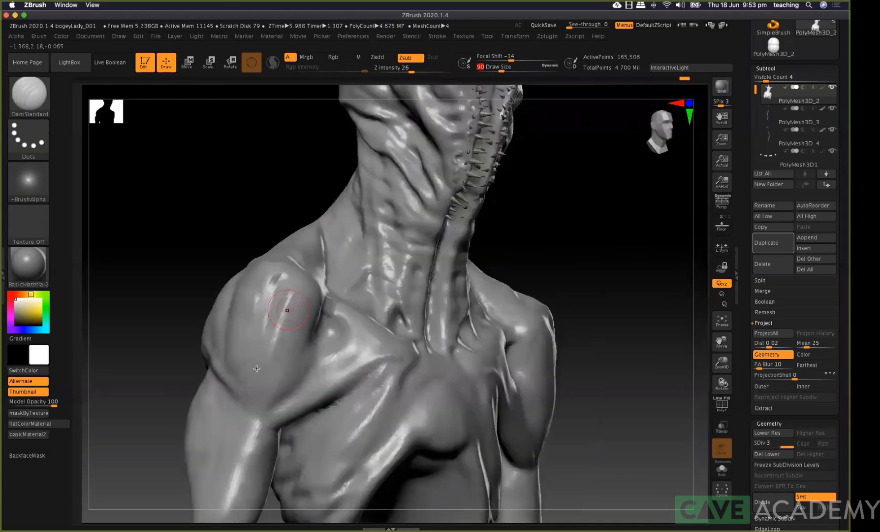
left_click_drag(294, 398, 333, 373)
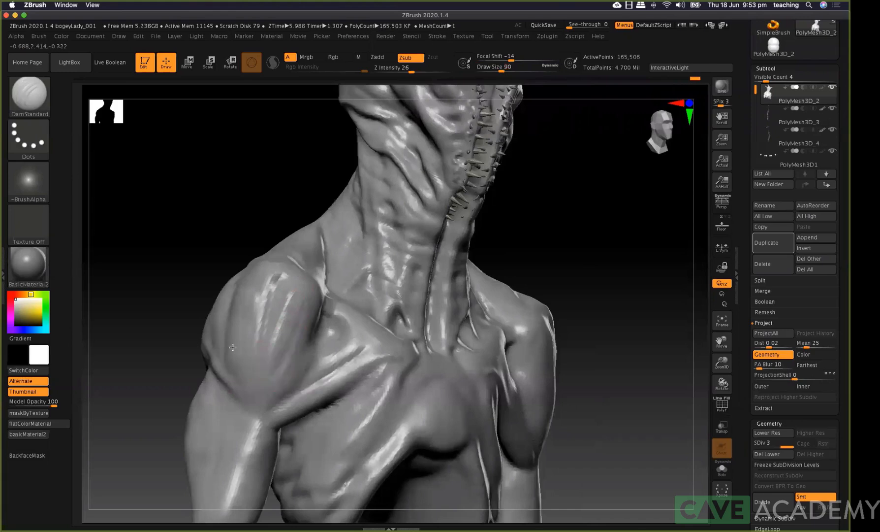
left_click_drag(237, 297, 209, 393)
key("ctrl+z")
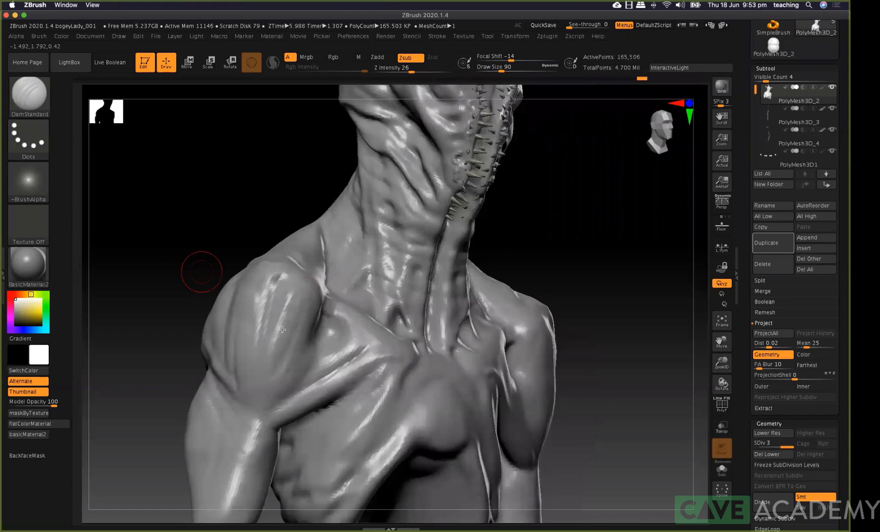
left_click_drag(201, 272, 175, 279)
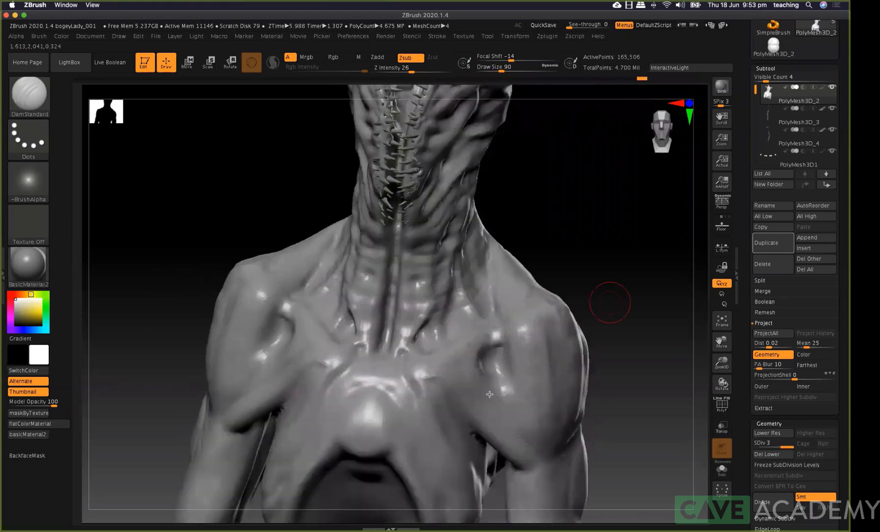
Cut creases into the upper arm just below the deltoid with DamStandard at draw size 90
left_click_drag(610, 308, 562, 228, "alt")
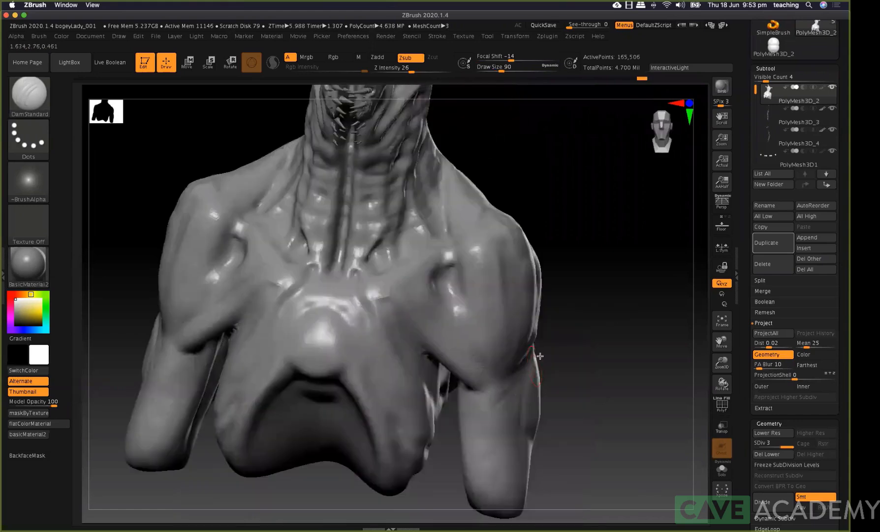
right_click_drag(515, 390, 485, 407)
left_click_drag(503, 396, 480, 410)
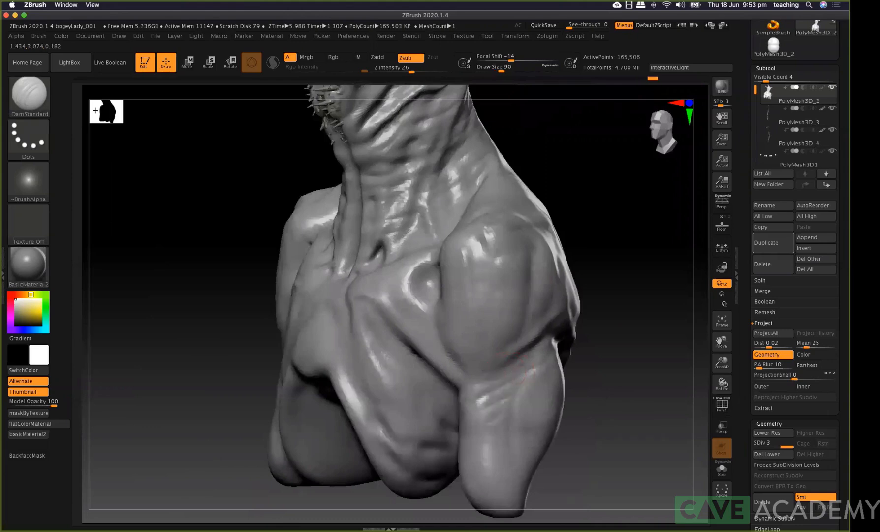
Lower the DamStandard brush's Mask By Polygroups auto masking to 50 and bring up the tool's Polygroups settings
left_click(42, 38)
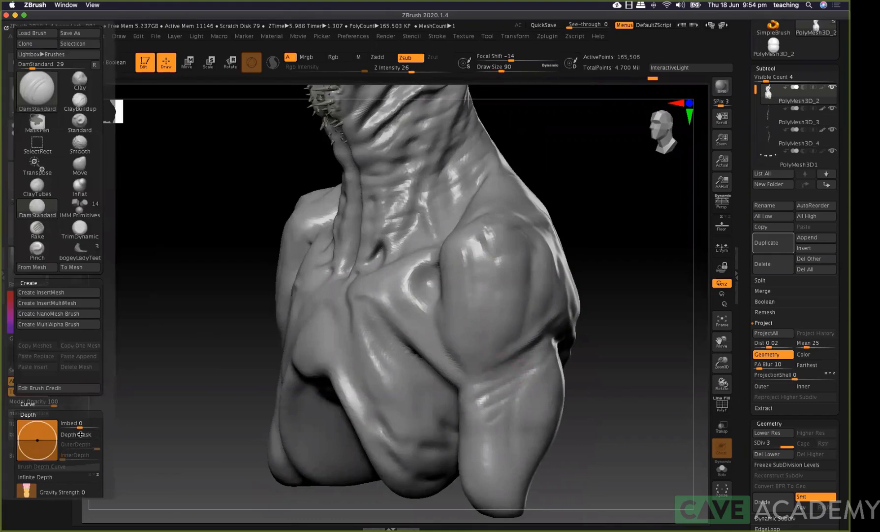
scroll(81, 433, "down", 5)
scroll(82, 435, "down", 4)
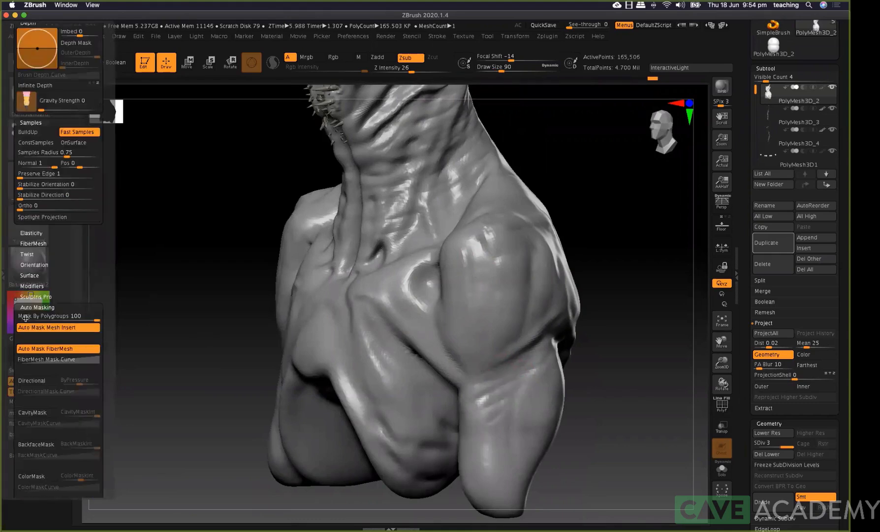
left_click_drag(113, 321, 5, 325)
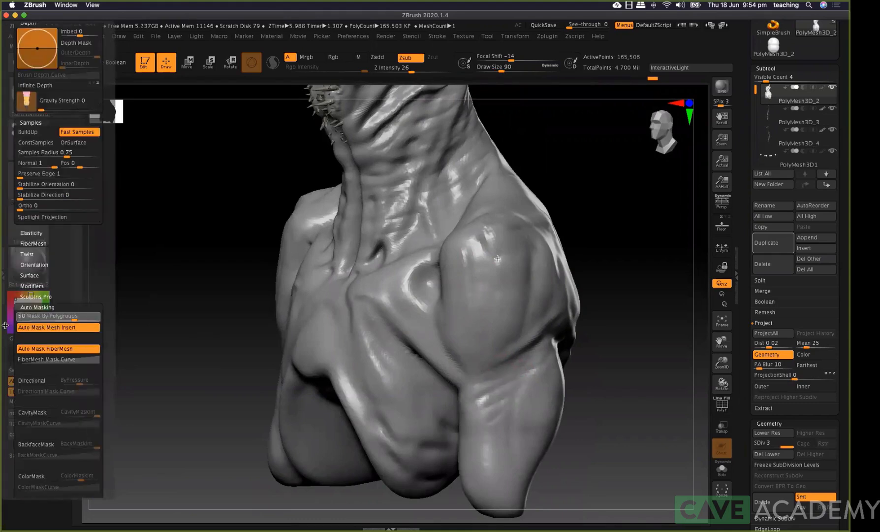
scroll(759, 344, "down", 3)
scroll(759, 313, "down", 10)
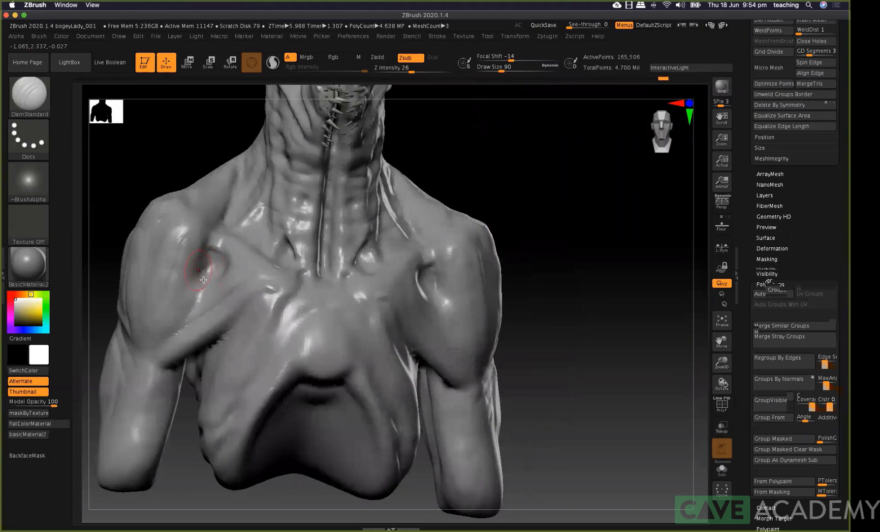
Build up the flesh around the hollows between the chest and shoulders with ClayTubes at draw size 71
left_click_drag(204, 280, 203, 261)
key("b")
key("c")
key("t")
key("space")
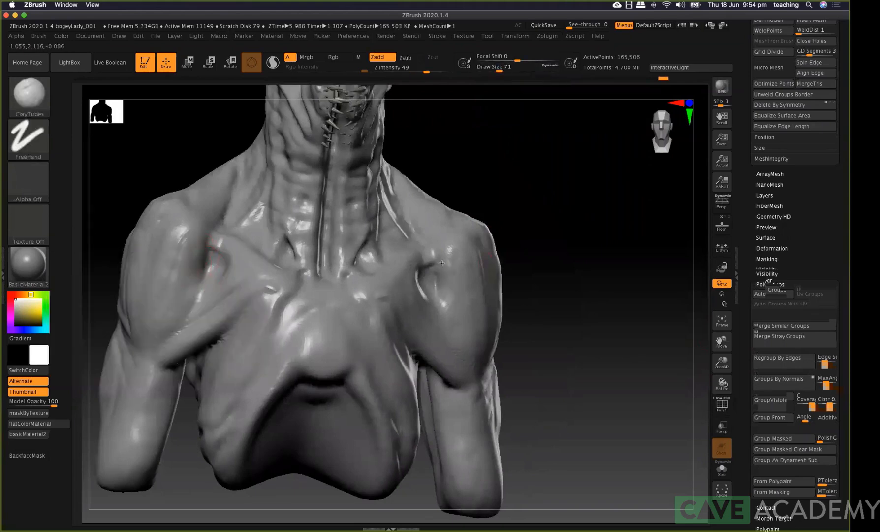
mouse_move(541, 213)
left_mouse_down()
mouse_move(457, 265)
mouse_move(459, 275)
left_mouse_up()
Reshape the chest and front deltoid forms with the Move brush at draw sizes 124 and 172
key("space")
key("b")
key("m")
key("v")
key("space")
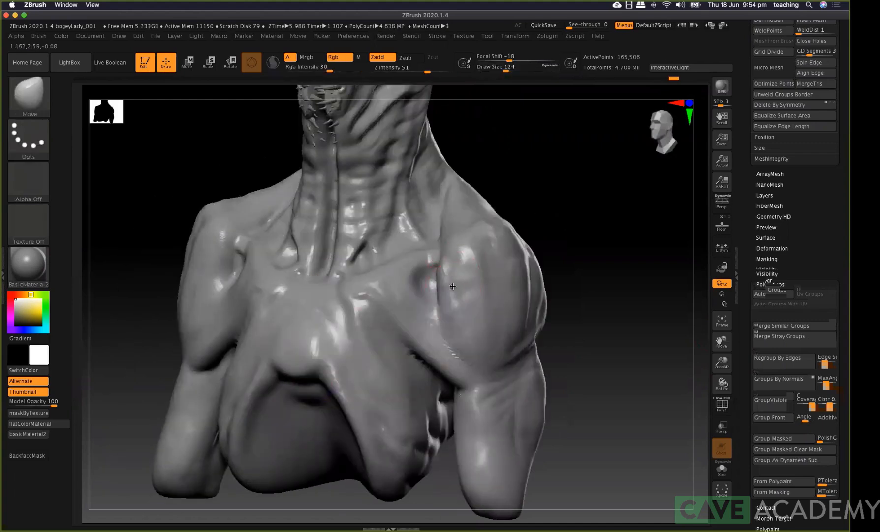
key("space")
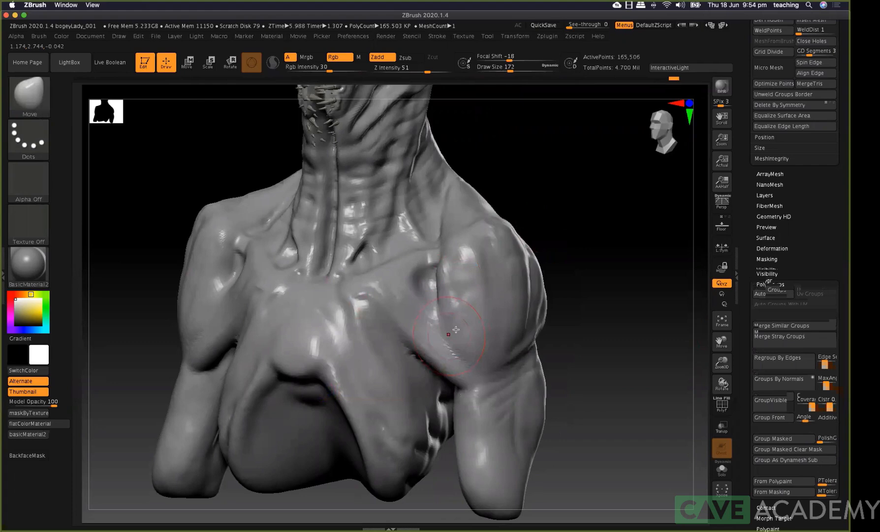
key("space")
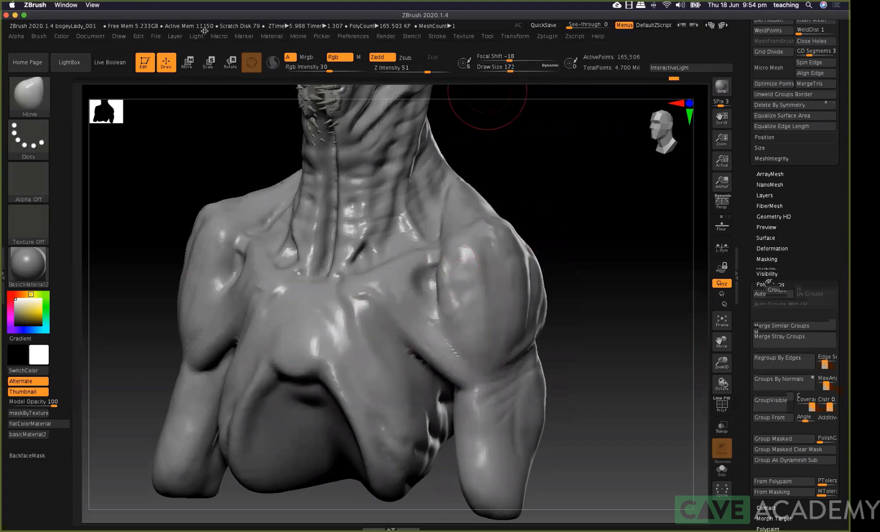
Adjust the light placement and relight the bust with the Interactive Light plugin utility
left_click(197, 36)
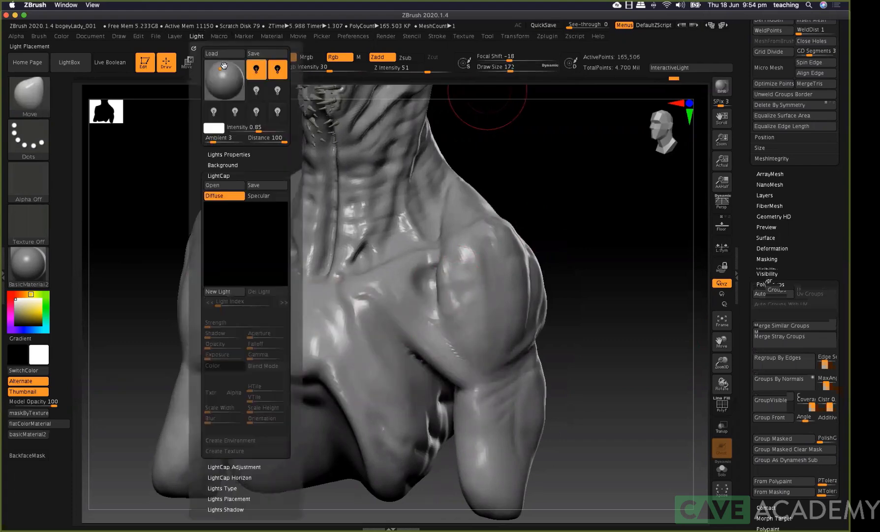
mouse_move(224, 65)
left_mouse_down()
mouse_move(222, 77)
mouse_move(217, 68)
left_mouse_up()
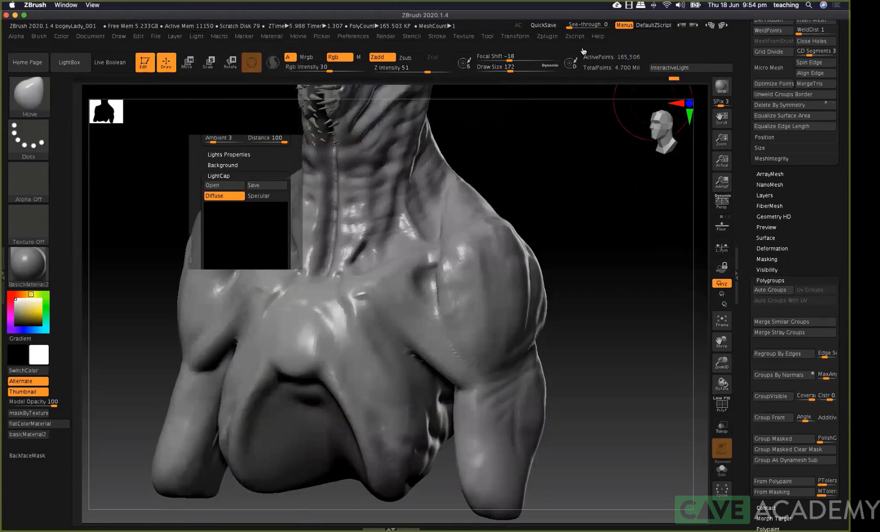
left_click(575, 36)
left_click(548, 36)
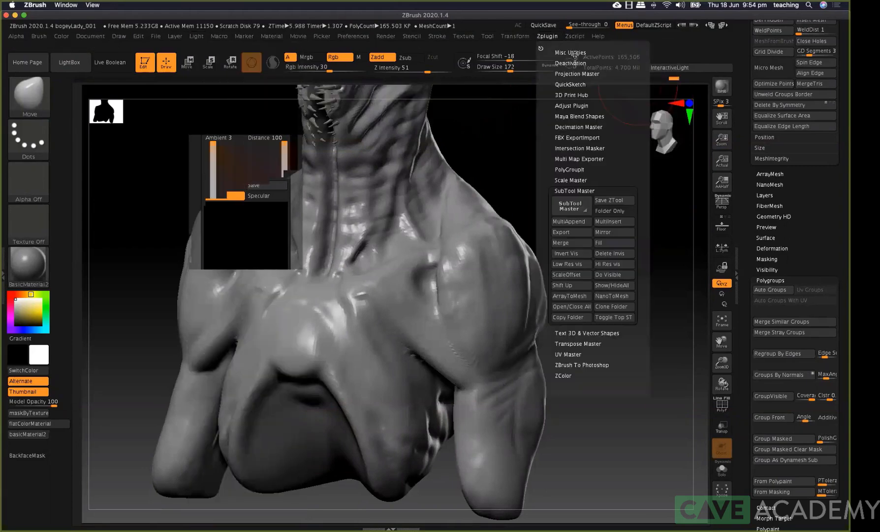
left_click(576, 53)
left_click(573, 84)
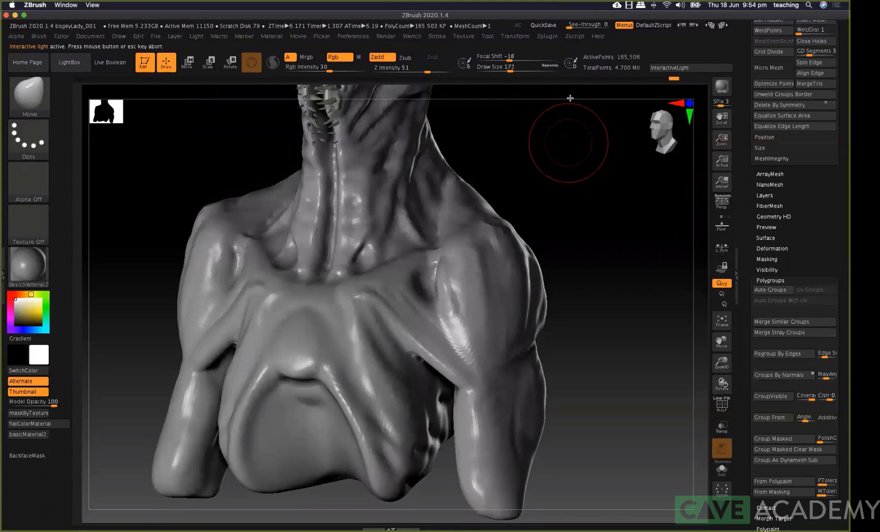
Restart Interactive Light and set a new light direction across the chest and shoulder
left_click(546, 36)
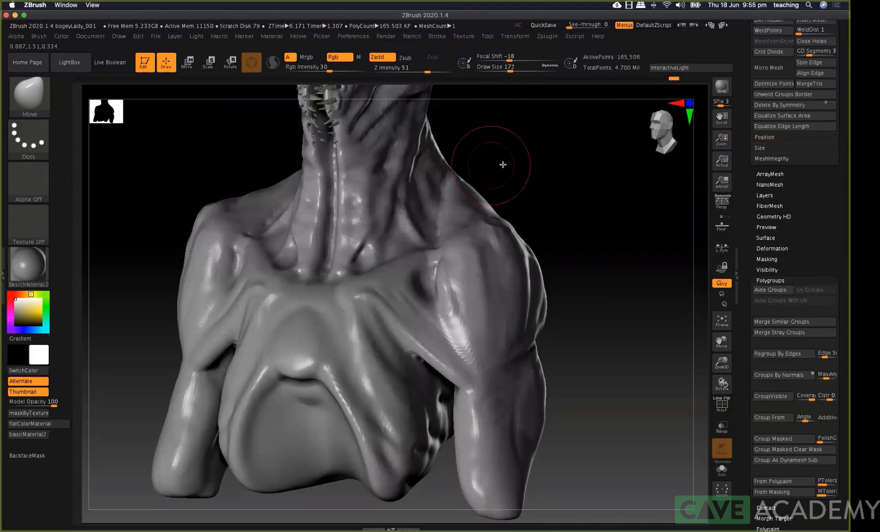
key("ctrl+p")
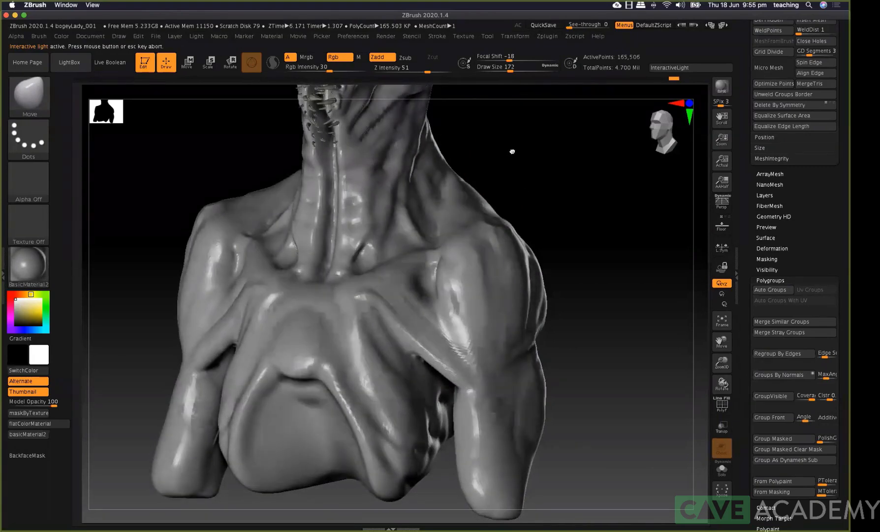
left_click(515, 134)
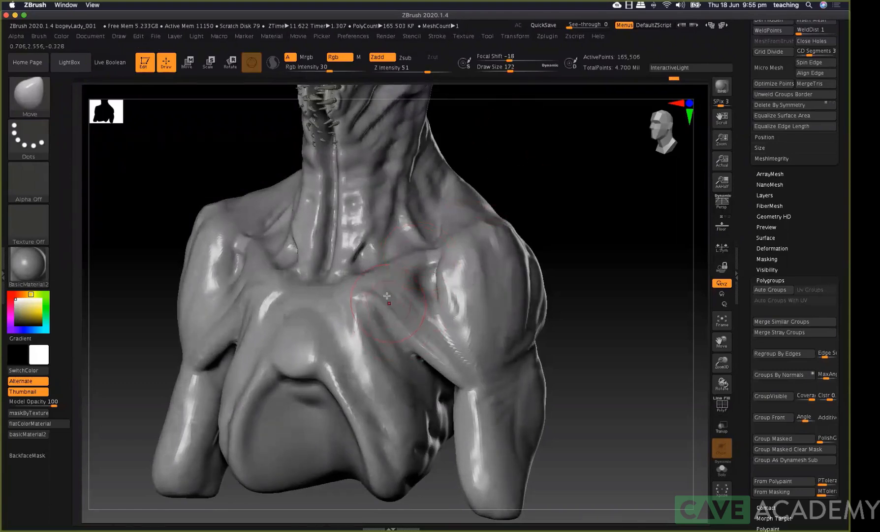
Build up the transition from the chest into the front deltoids with the ClayTubes brush at draw size 97
key("b")
key("c")
key("t")
key("space")
left_click_drag(385, 293, 378, 294)
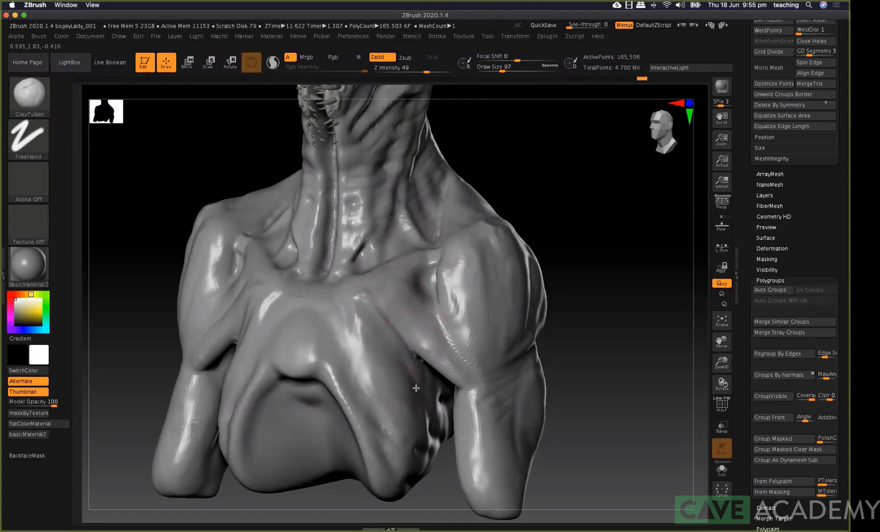
left_click_drag(557, 213, 534, 219)
mouse_move(334, 388)
left_mouse_down()
mouse_move(336, 369)
mouse_move(359, 373)
mouse_move(328, 325)
mouse_move(353, 340)
left_mouse_up()
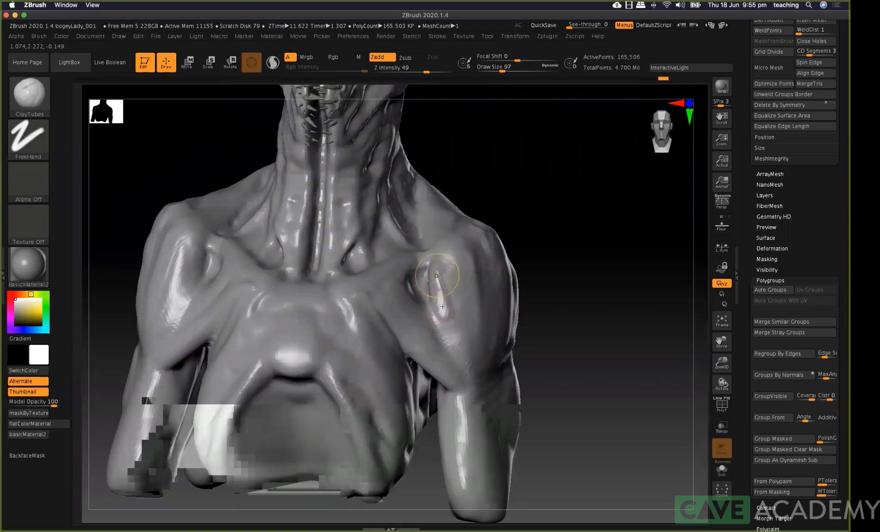
key("ctrl")
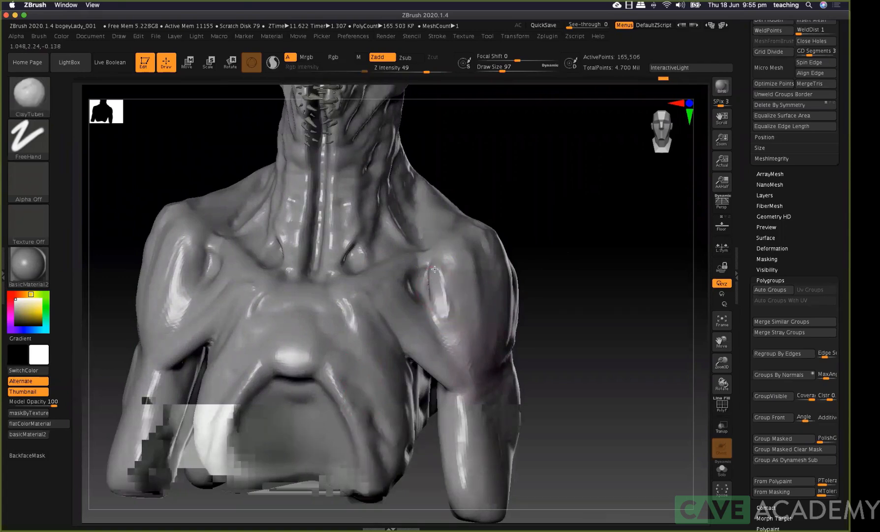
mouse_move(438, 275)
left_mouse_down()
mouse_move(424, 275)
mouse_move(434, 300)
mouse_move(438, 278)
mouse_move(460, 275)
left_mouse_up()
mouse_move(545, 262)
left_mouse_down()
mouse_move(461, 346)
mouse_move(473, 381)
mouse_move(464, 350)
mouse_move(461, 374)
mouse_move(487, 379)
mouse_move(485, 389)
mouse_move(466, 276)
mouse_move(467, 364)
mouse_move(448, 295)
mouse_move(468, 343)
left_mouse_up()
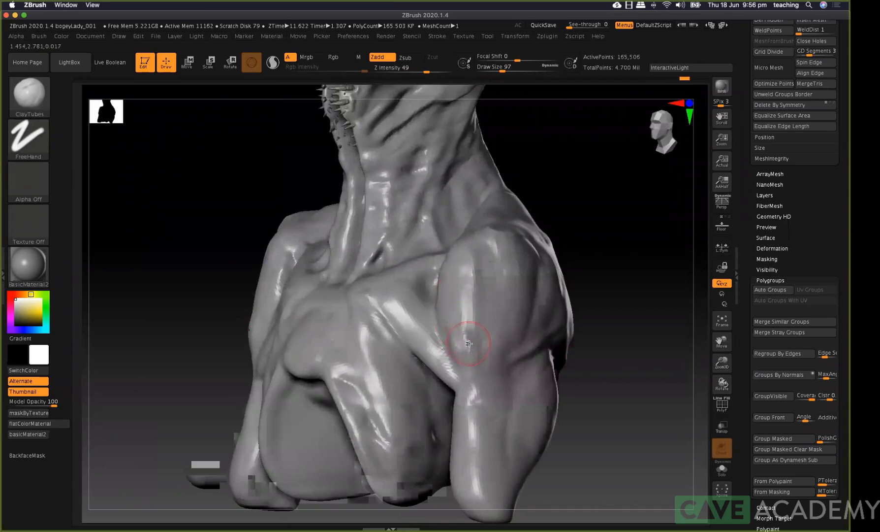
Reshape the collarbone and upper chest forms with the Move brush at draw size 167, undoing an unwanted adjustment
mouse_move(609, 245)
left_mouse_down()
mouse_move(624, 249)
mouse_move(518, 246)
mouse_move(518, 226)
mouse_move(519, 234)
mouse_move(432, 245)
mouse_move(399, 267)
left_mouse_up()
key("b")
key("m")
key("v")
key("space")
left_click(412, 266)
left_click_drag(350, 308, 354, 276)
key("super+z")
mouse_move(586, 248)
left_mouse_down()
mouse_move(569, 189)
mouse_move(436, 256)
left_mouse_up()
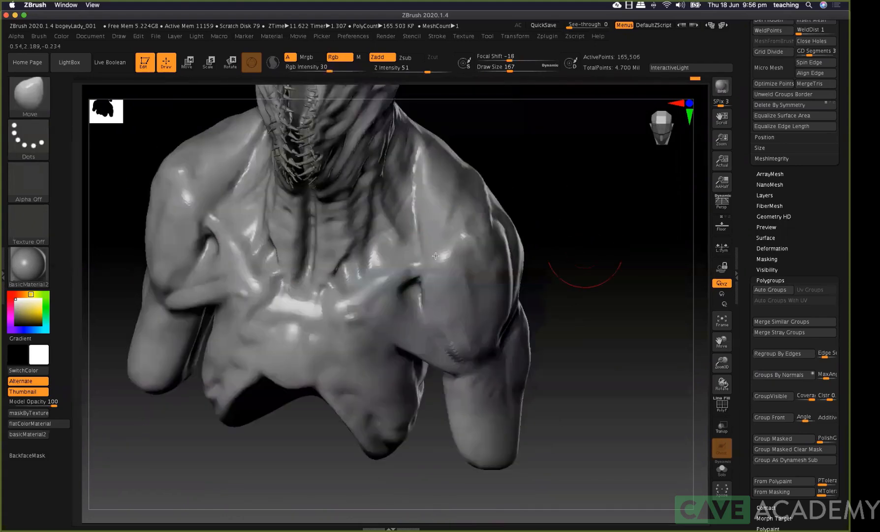
left_click_drag(339, 311, 333, 323, "shift")
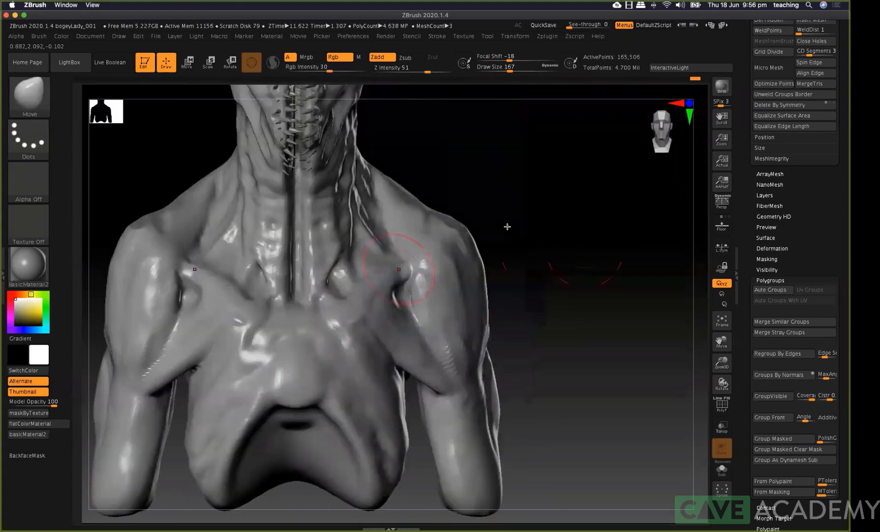
Rework the inner edge of the front deltoid beside the shoulder hollow with ClayTubes at draw size 90, undoing unwanted strokes
left_click_drag(507, 226, 485, 233)
key("b")
key("c")
key("t")
key("space")
key("space")
type("90")
key("Return")
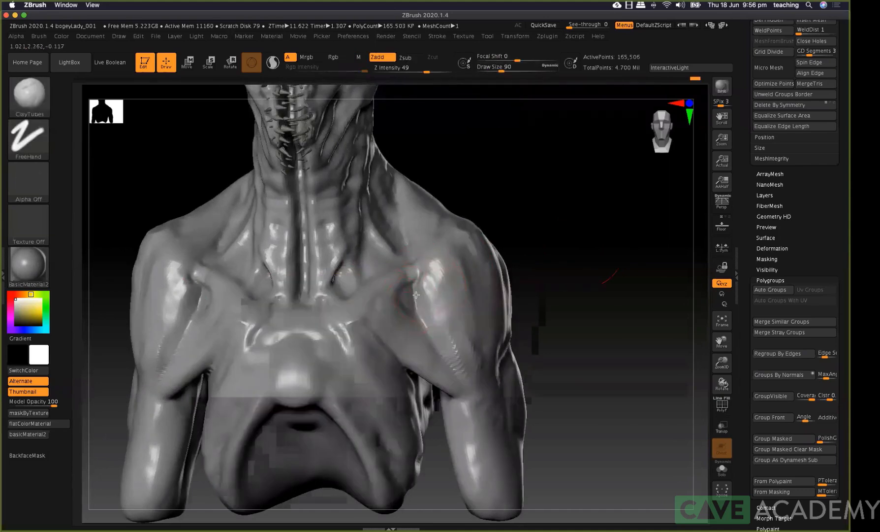
left_click_drag(415, 283, 423, 288)
key("super+z")
key("super+z")
key("super+z")
key("super+z")
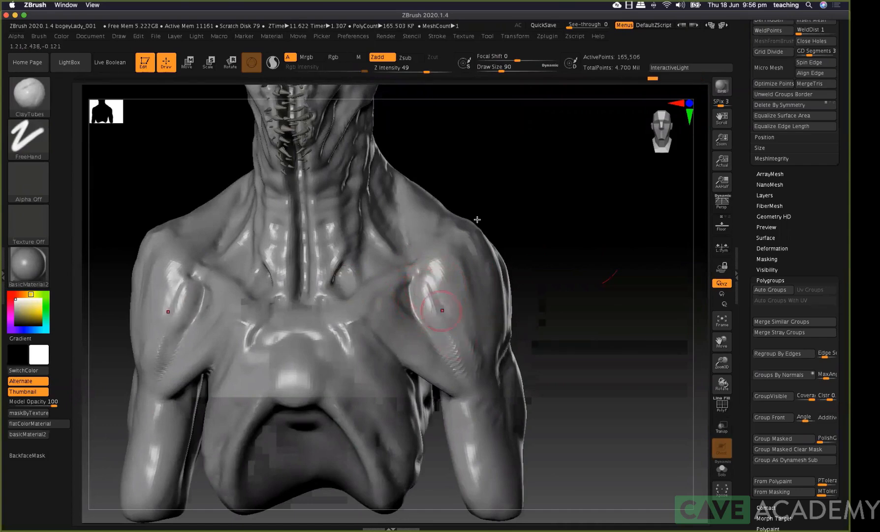
Smooth the rough striations on the front deltoid with the Smooth brush at draw size 71
mouse_move(428, 282)
left_mouse_down()
mouse_move(438, 315)
mouse_move(425, 293)
mouse_move(427, 301)
mouse_move(430, 278)
mouse_move(427, 304)
mouse_move(466, 359)
mouse_move(441, 343)
mouse_move(458, 362)
left_mouse_up()
key("space")
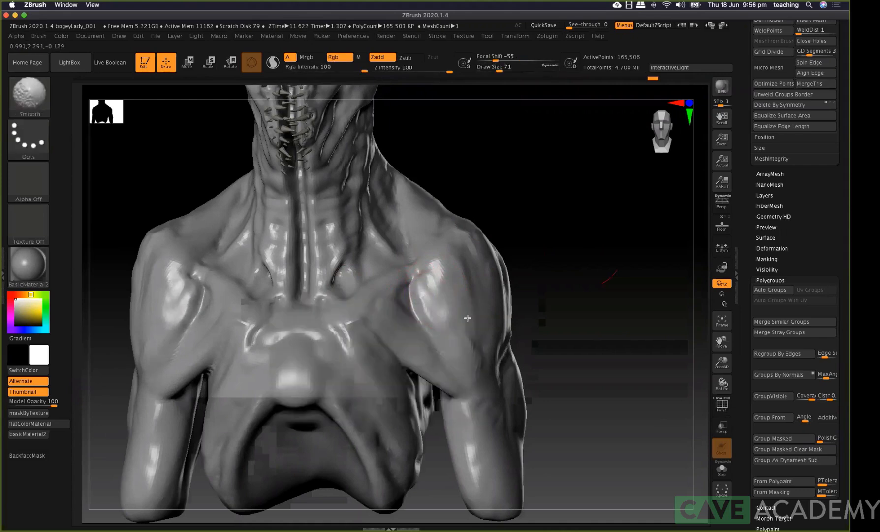
left_click_drag(628, 77, 626, 60)
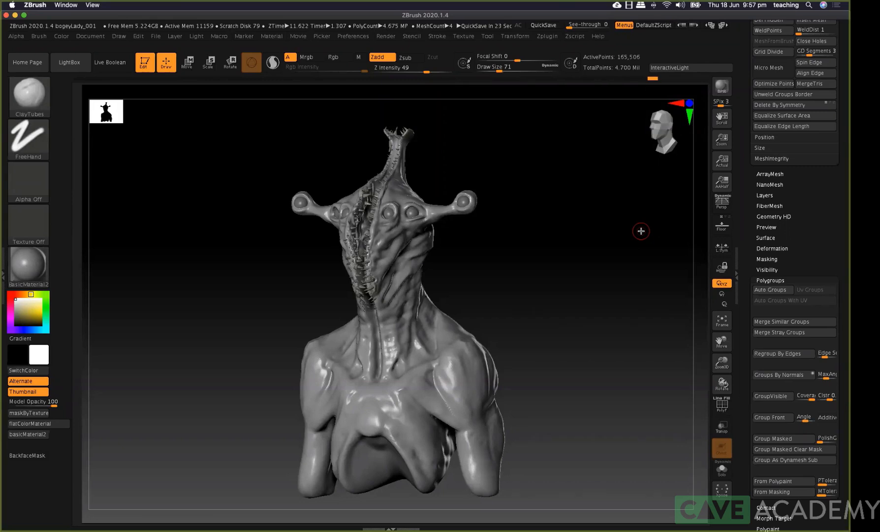
Reshape the outer eye stalks and their junction with the head using the Move brush at draw size 124
left_click_drag(526, 296, 509, 303)
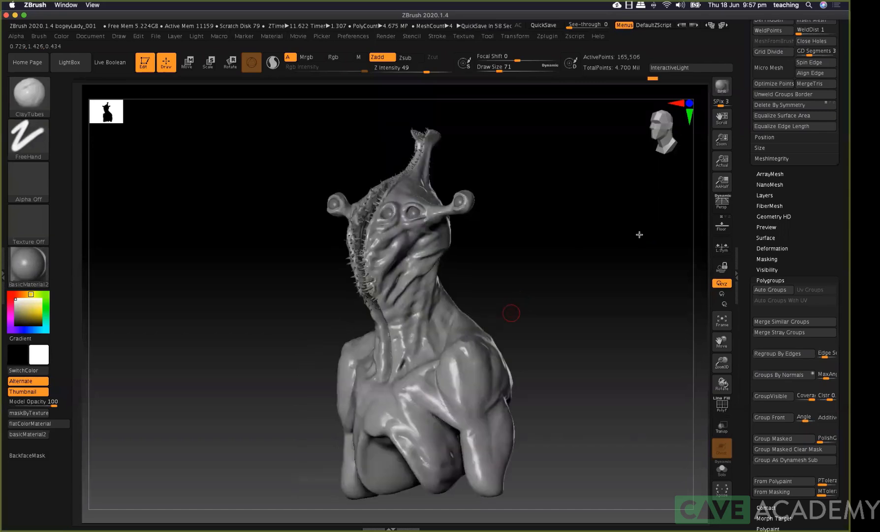
mouse_move(642, 231)
left_mouse_down()
mouse_move(589, 183)
mouse_move(591, 229)
mouse_move(584, 204)
left_mouse_up()
mouse_move(584, 244)
left_mouse_down("alt")
mouse_move(589, 148)
mouse_move(577, 159)
mouse_move(582, 145)
left_mouse_up("alt")
mouse_move(608, 335)
left_mouse_down("alt")
mouse_move(639, 211)
mouse_move(579, 270)
mouse_move(583, 295)
mouse_move(611, 259)
mouse_move(602, 151)
left_mouse_up("alt")
mouse_move(563, 224)
left_mouse_down()
mouse_move(468, 212)
mouse_move(471, 223)
mouse_move(447, 203)
left_mouse_up()
key("b")
key("m")
key("v")
key("space")
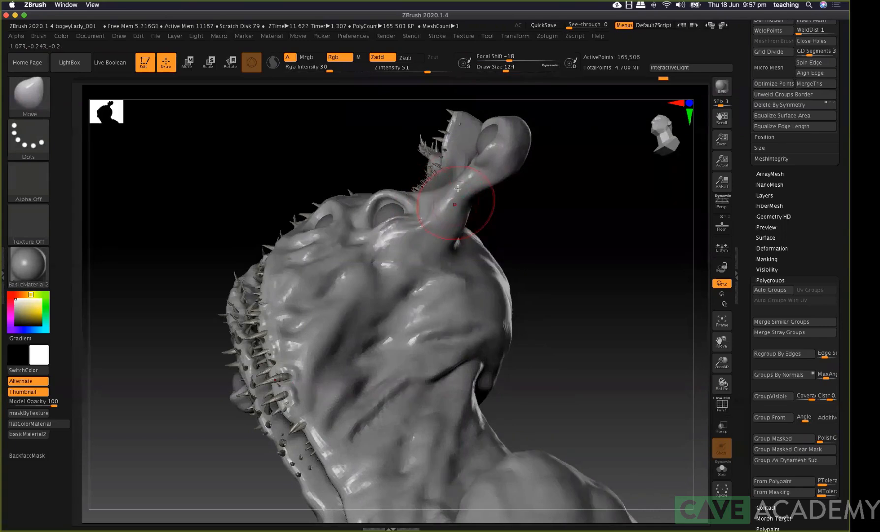
mouse_move(459, 217)
left_mouse_down()
mouse_move(451, 225)
mouse_move(460, 131)
left_mouse_up()
left_click_drag(449, 166, 435, 249)
left_click_drag(424, 303, 419, 212)
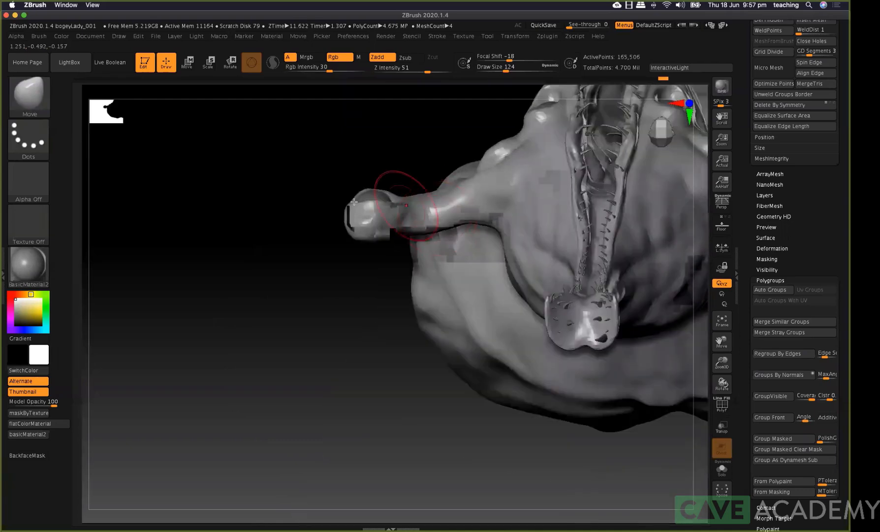
left_click_drag(437, 132, 276, 163)
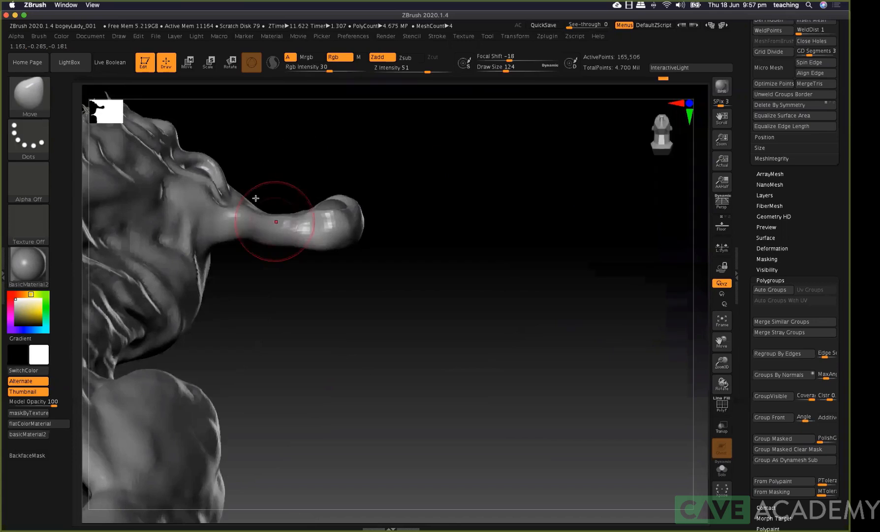
Refine the base of the eye stalk where it leaves the head with the Move brush at draw size 90
key("bracketleft")
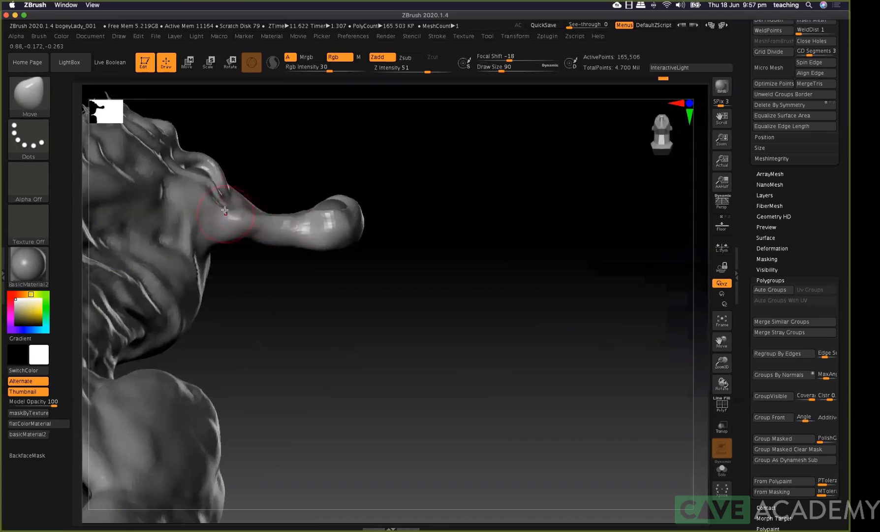
left_click_drag(273, 163, 272, 244)
mouse_move(314, 191)
left_mouse_down()
mouse_move(293, 280)
mouse_move(238, 239)
mouse_move(236, 247)
left_mouse_up()
left_click_drag(269, 340, 236, 235)
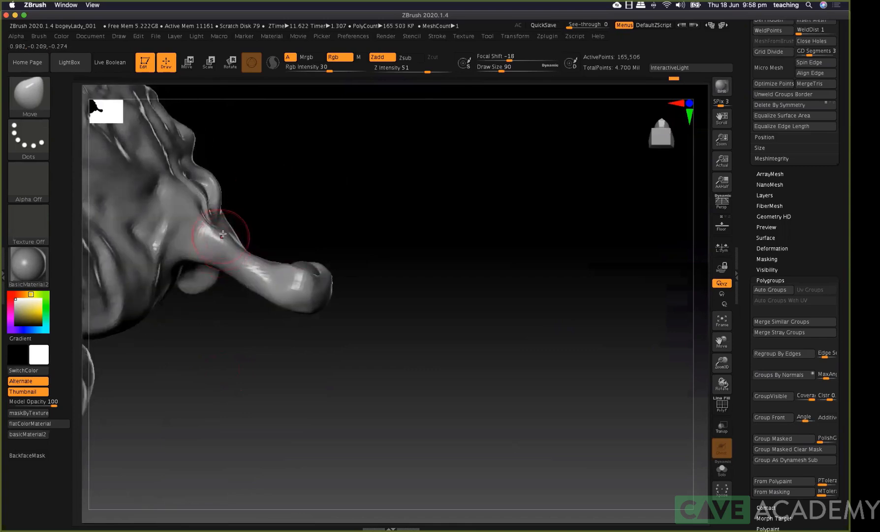
Adjust the bulbous tip and outer length of the eye stalk with the Move brush at draw size 128
left_click_drag(287, 222, 300, 203)
key("space")
mouse_move(323, 246)
left_mouse_down()
mouse_move(262, 304)
mouse_move(250, 289)
left_mouse_up()
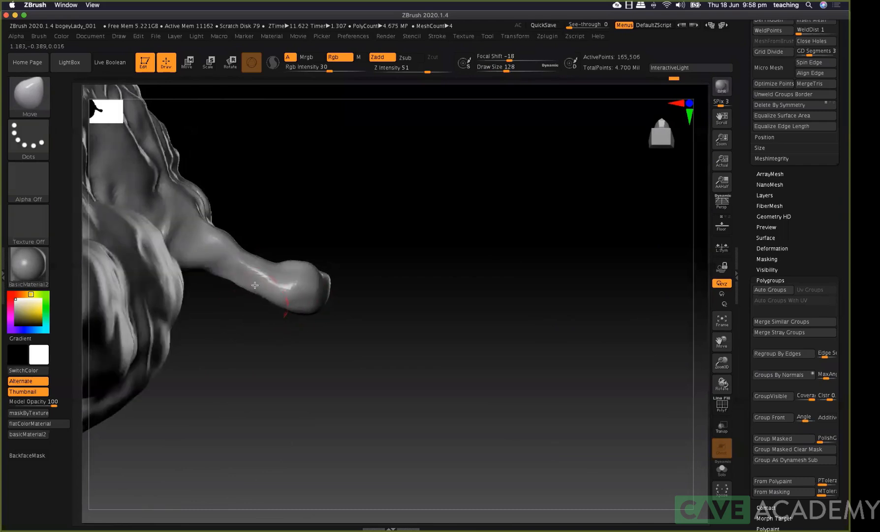
mouse_move(344, 271)
left_mouse_down()
mouse_move(338, 309)
mouse_move(325, 299)
mouse_move(338, 271)
mouse_move(330, 294)
left_mouse_up()
key("space")
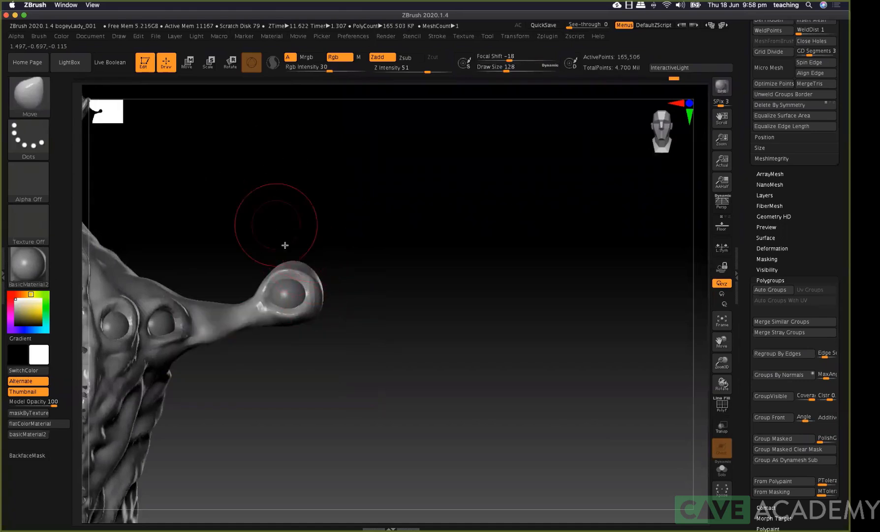
Build up the rim around the stalk eye with the Standard brush at draw size 59
key("b")
key("s")
key("t")
key("space")
left_click_drag(279, 242, 269, 242)
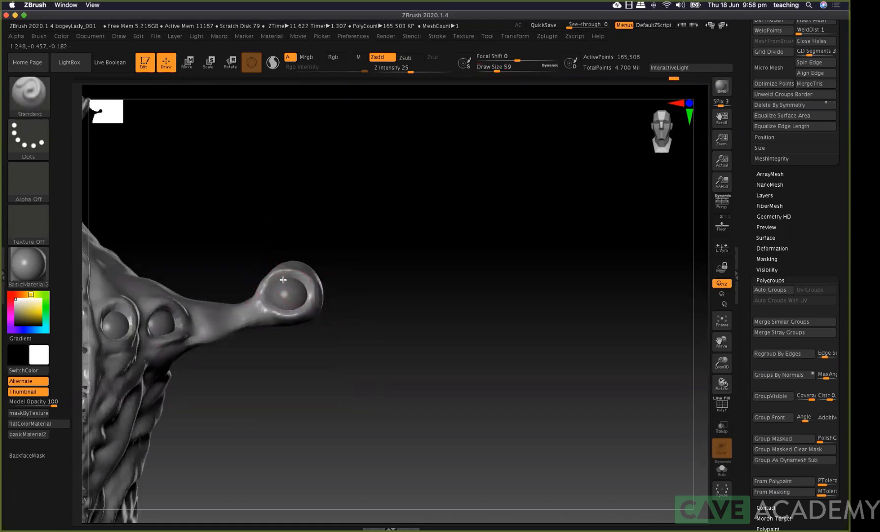
left_click_drag(296, 260, 296, 255)
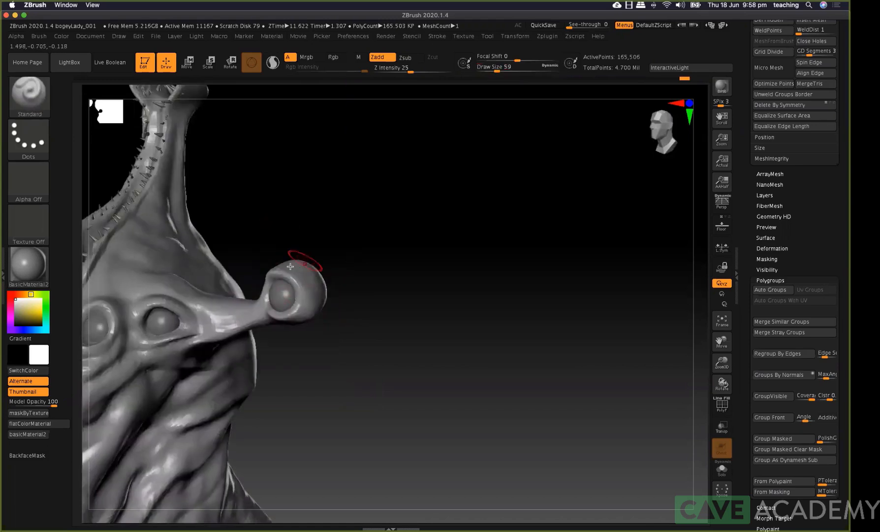
left_click_drag(362, 196, 356, 197)
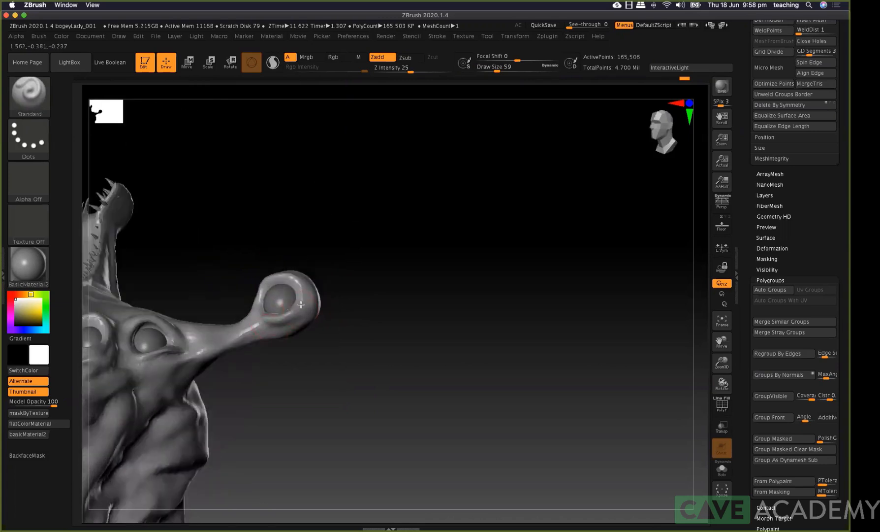
Carve creases around the stalk eye's lids with the DamStandard brush at draw size 59
key("b")
key("d")
key("s")
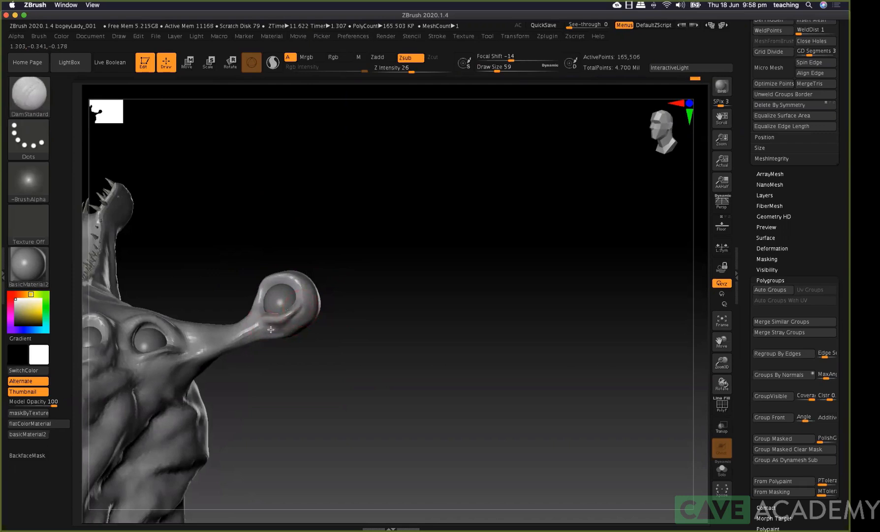
left_click_drag(361, 301, 265, 274)
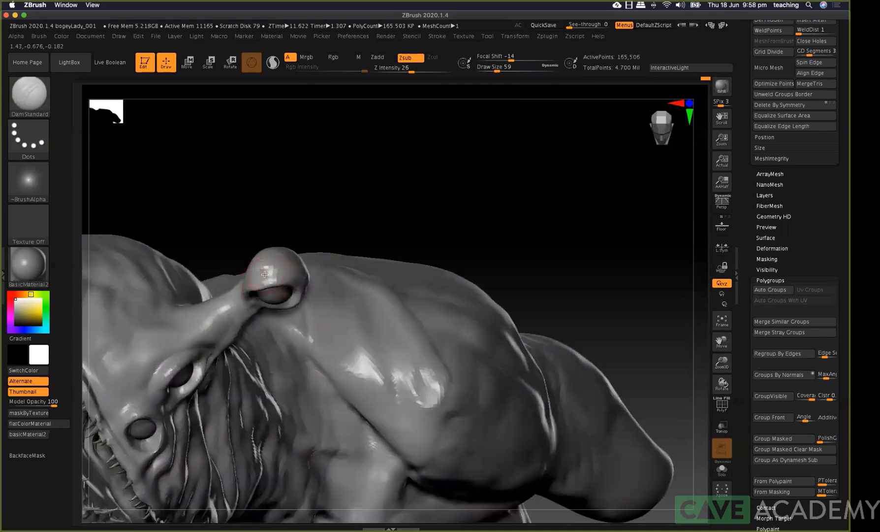
Add volume to the upper and lower eyelids of the stalk eye with the Standard brush at draw size 59
mouse_move(368, 226)
left_mouse_down()
mouse_move(303, 222)
mouse_move(274, 268)
left_mouse_up()
key("b")
key("s")
key("t")
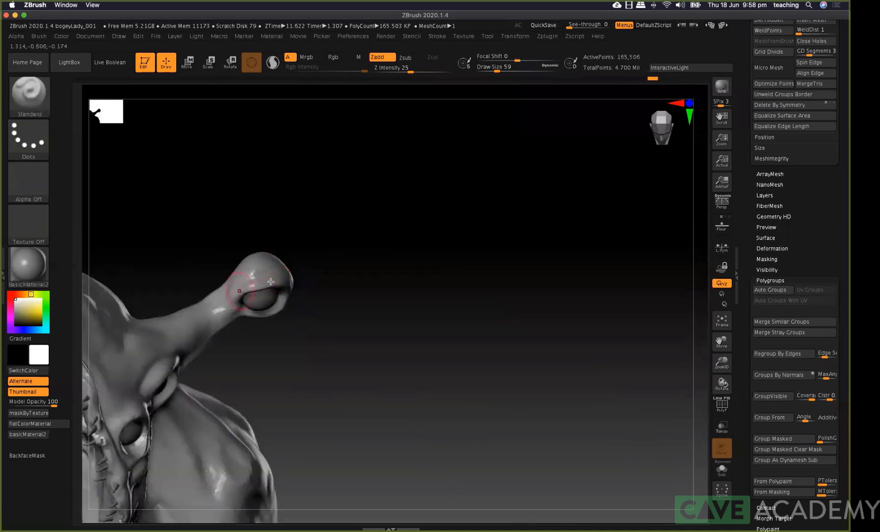
left_click_drag(322, 241, 249, 292)
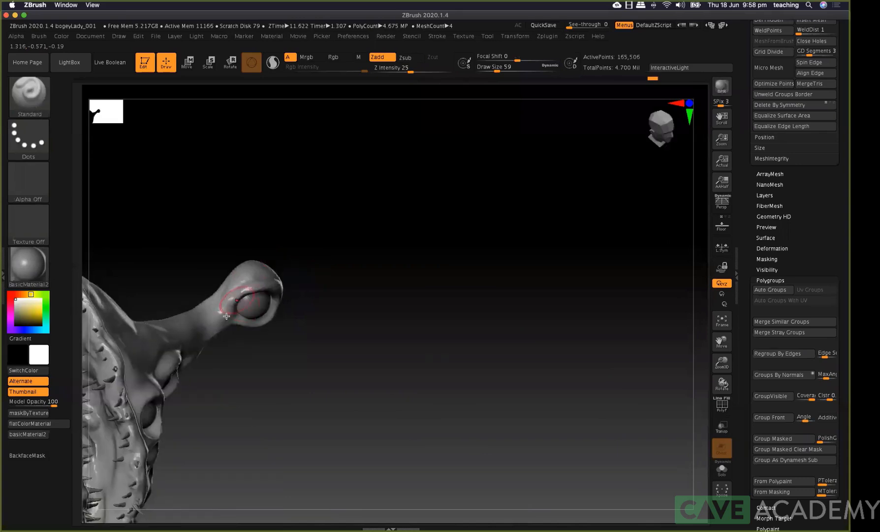
mouse_move(311, 229)
left_mouse_down()
mouse_move(310, 222)
mouse_move(251, 315)
mouse_move(268, 323)
mouse_move(280, 316)
mouse_move(255, 326)
mouse_move(271, 321)
left_mouse_up()
mouse_move(341, 267)
left_mouse_down()
mouse_move(247, 299)
mouse_move(279, 310)
left_mouse_up()
mouse_move(344, 250)
left_mouse_down()
mouse_move(345, 283)
mouse_move(338, 278)
mouse_move(346, 271)
mouse_move(305, 330)
mouse_move(300, 323)
left_mouse_up()
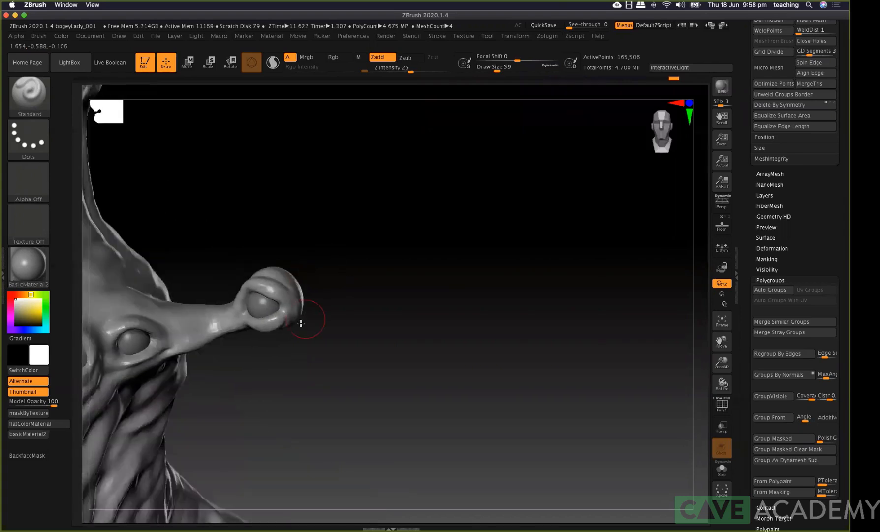
Mask the lower eyelid of the stalk eye and build up the upper lid over it with the Standard brush
key("ctrl")
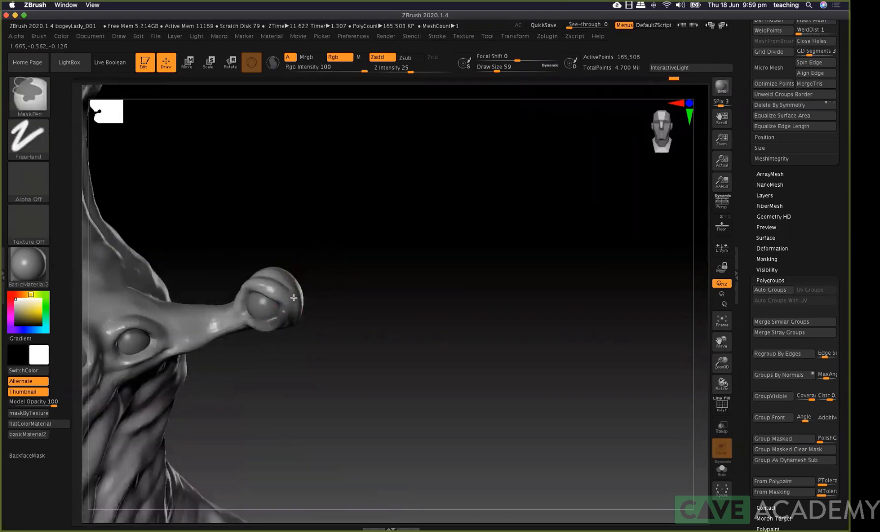
key("ctrl")
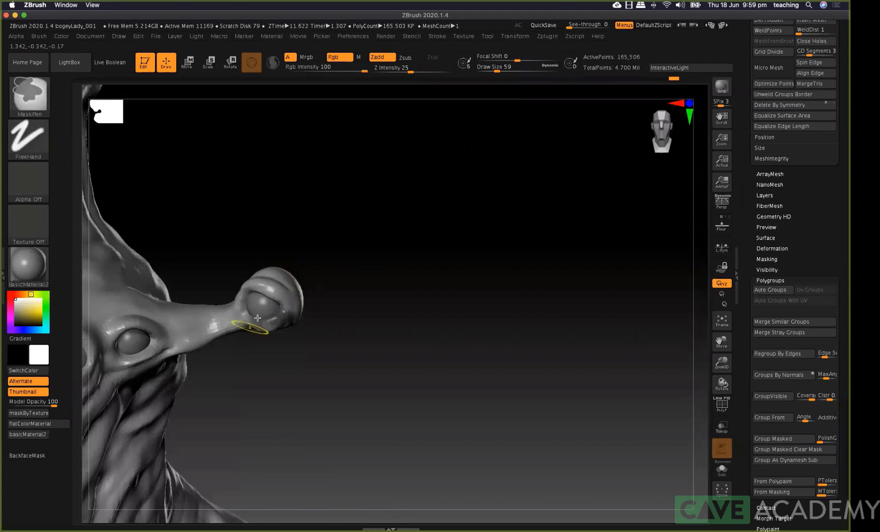
mouse_move(253, 322)
left_mouse_down("ctrl")
mouse_move(289, 325)
mouse_move(291, 310)
left_mouse_up("ctrl")
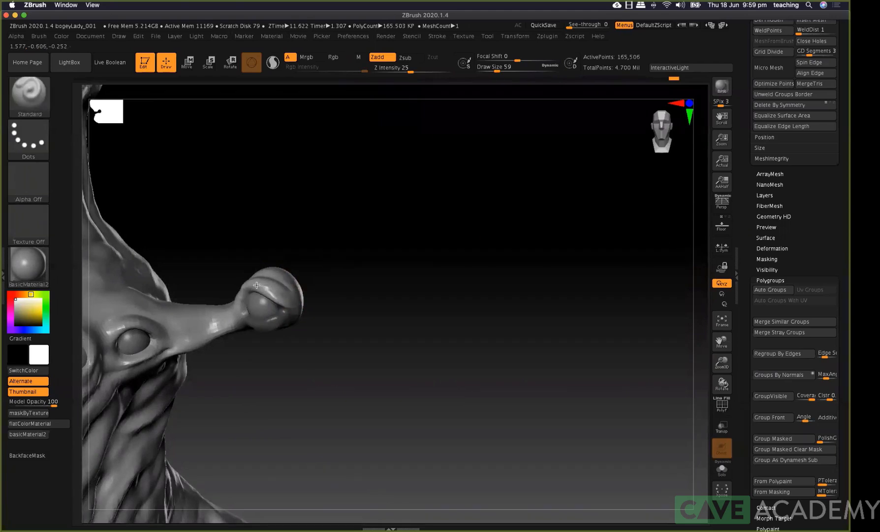
right_click_drag(256, 285, 266, 289)
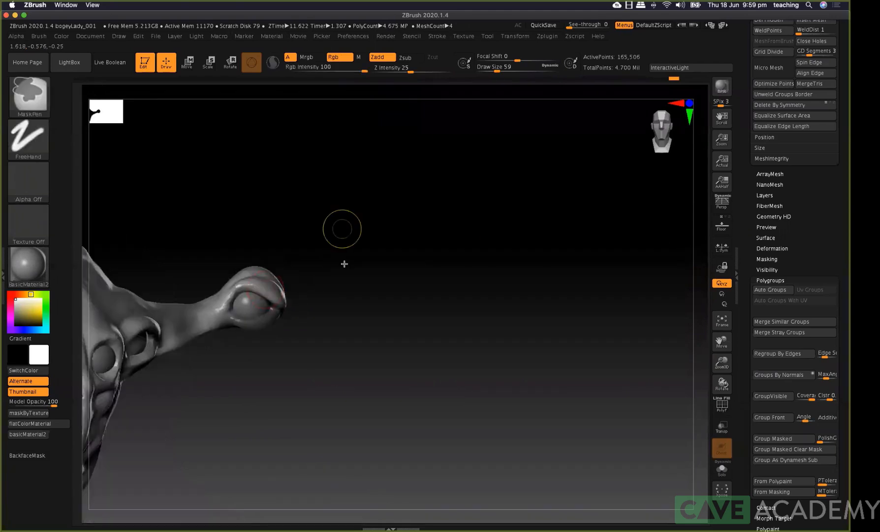
right_click_drag(345, 264, 333, 273, "ctrl")
Carve skin folds across the upper eyelid and back of the stalk eye with the DamStandard brush at draw size 44
right_click_drag(259, 282, 265, 214)
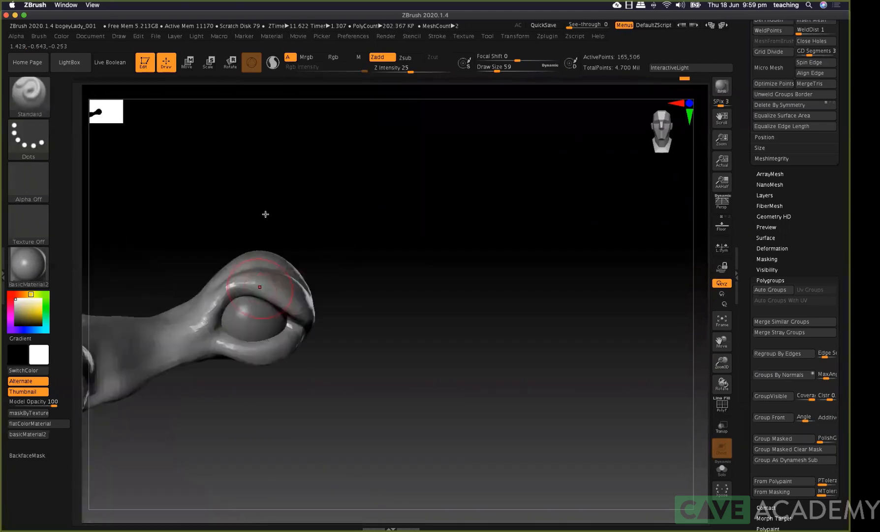
key("b")
key("d")
key("s")
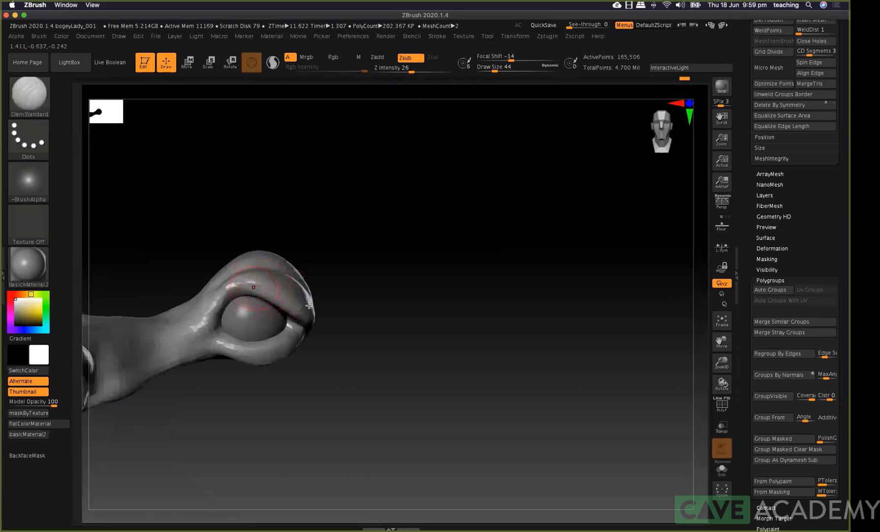
mouse_move(293, 296)
right_mouse_down()
mouse_move(265, 291)
mouse_move(324, 304)
right_mouse_up()
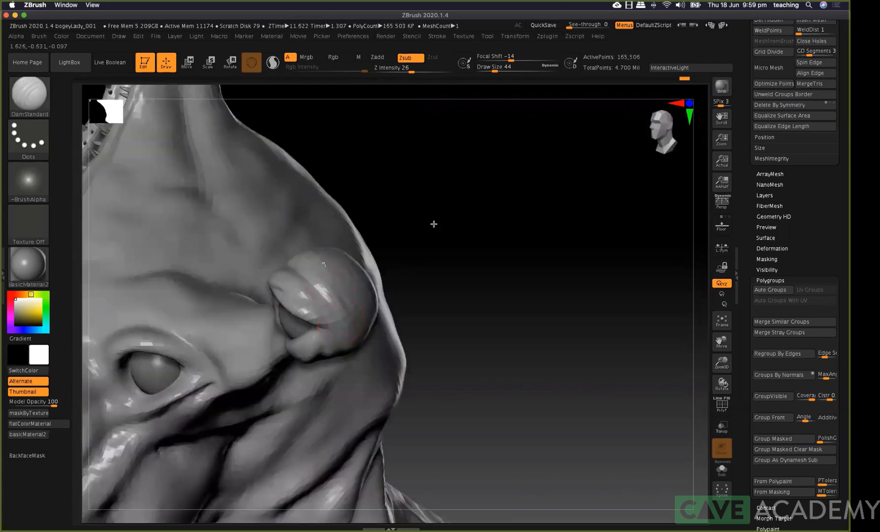
left_click_drag(433, 224, 352, 309)
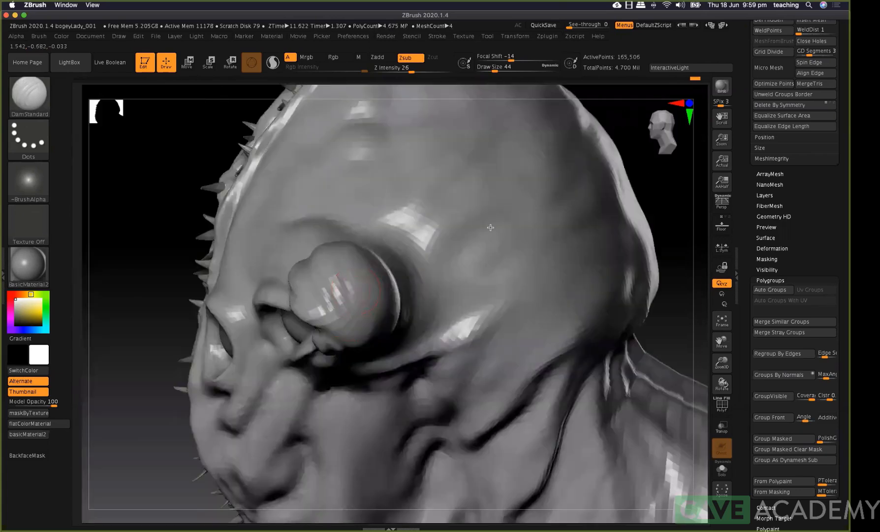
left_click_drag(660, 202, 321, 262)
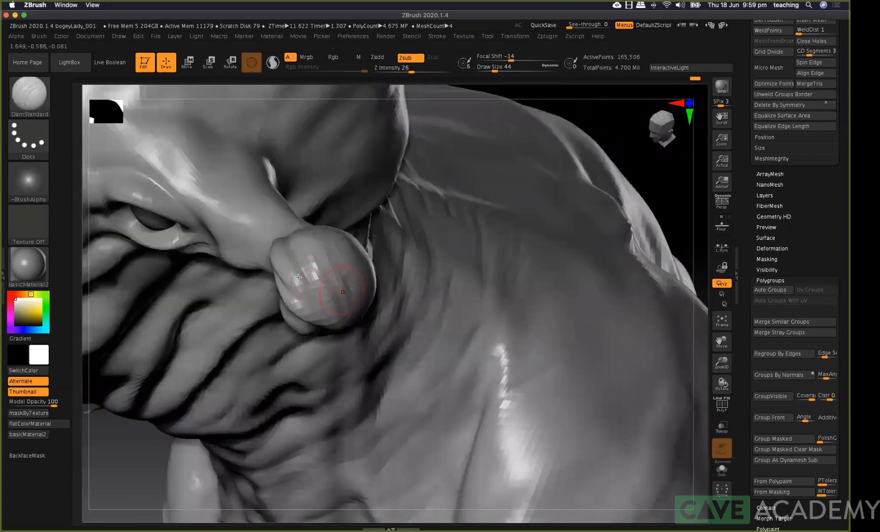
Carve additional skin creases along the side of the stalk eye with the DamStandard brush at draw size 44
left_click_drag(298, 277, 322, 306)
left_click_drag(307, 261, 298, 303)
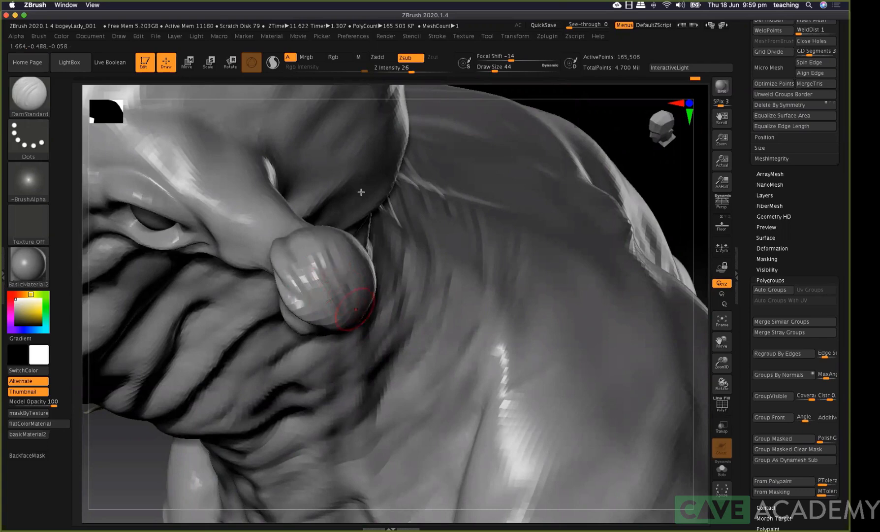
key("f")
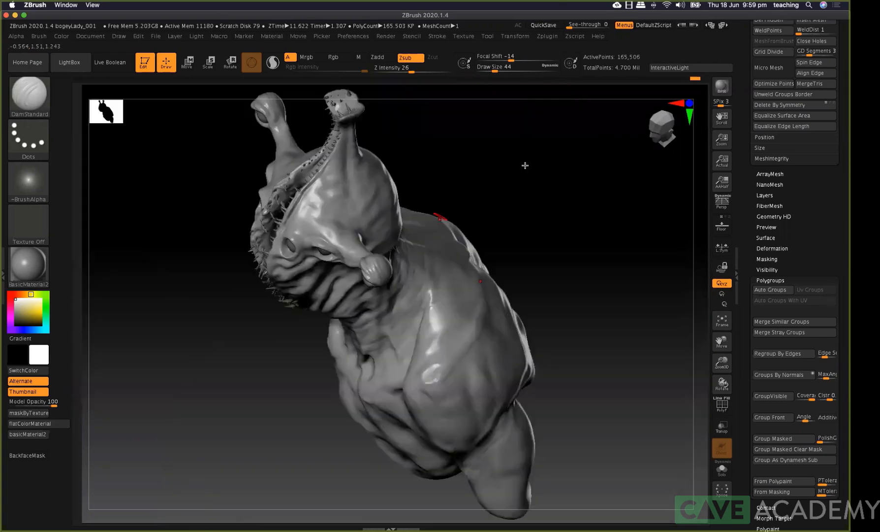
Reshape the lids of the outer face eye beside the eye stalk with the Move brush, starting at draw size 94
left_click_drag(525, 165, 489, 224, "shift")
mouse_move(438, 236)
left_mouse_down("alt")
mouse_move(446, 307)
mouse_move(528, 150)
mouse_move(477, 337)
left_mouse_up("alt")
key("b")
key("m")
key("v")
key("space")
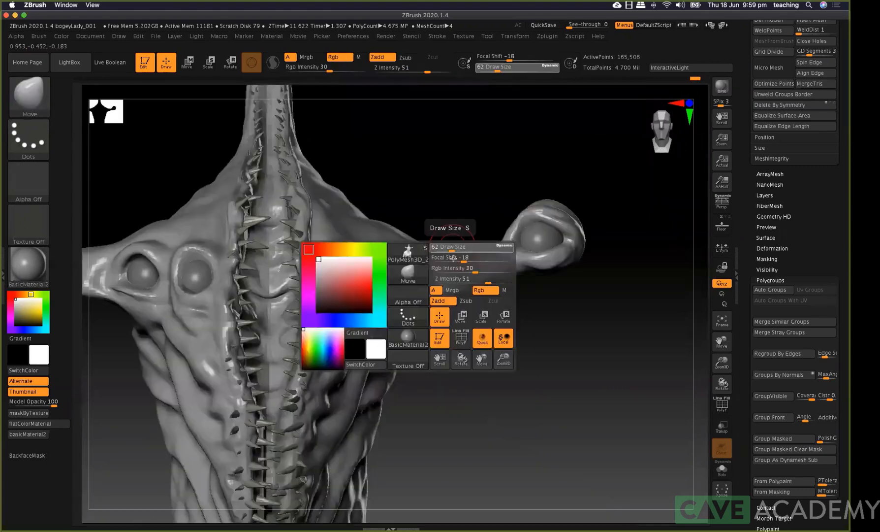
left_click_drag(456, 252, 465, 251)
key("space")
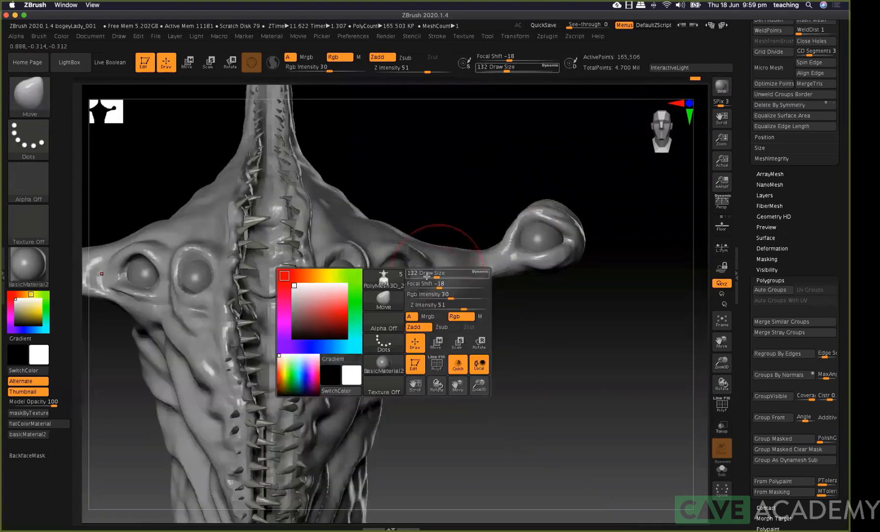
left_click_drag(427, 275, 419, 276)
right_click_drag(410, 264, 365, 264)
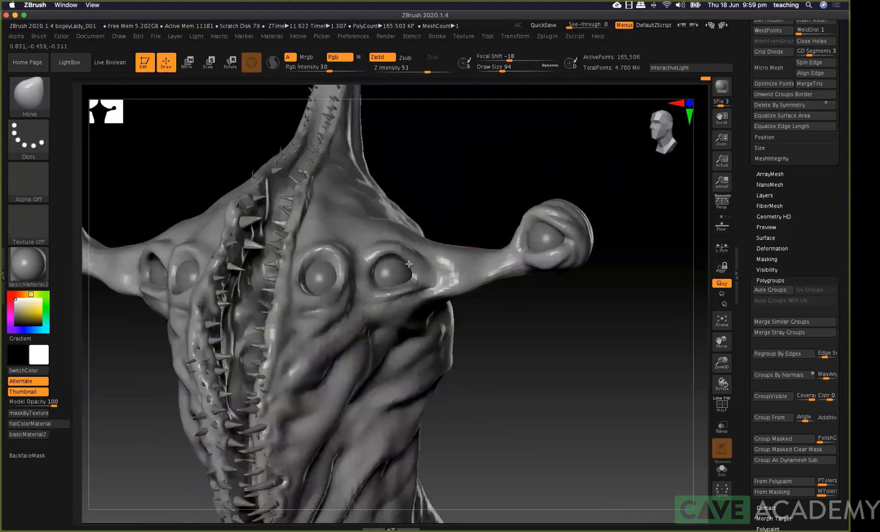
right_click_drag(396, 297, 383, 298)
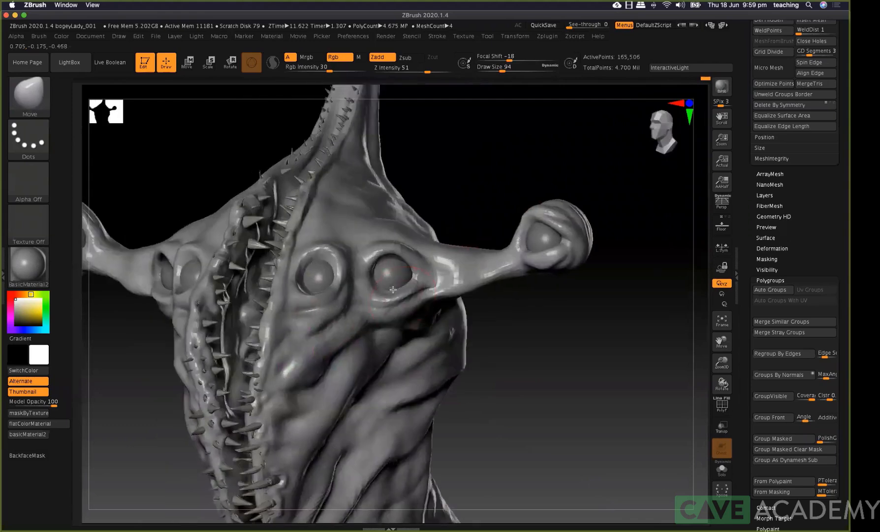
key("space")
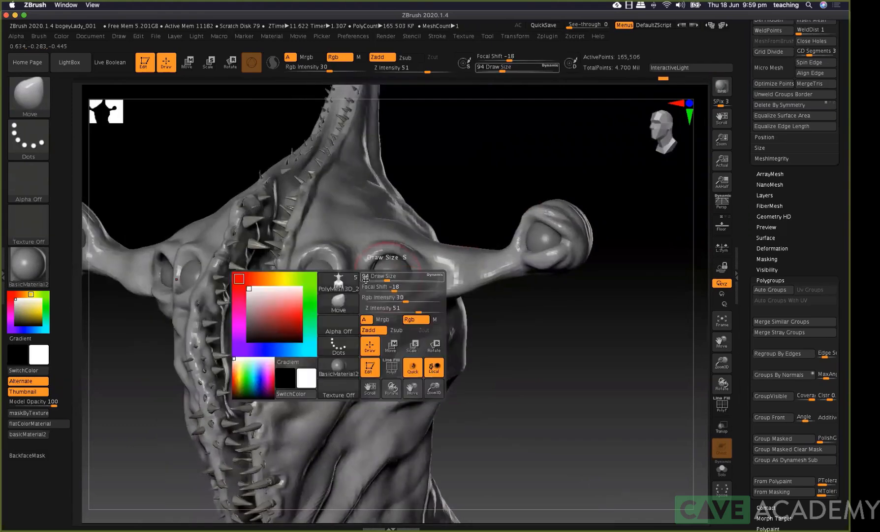
left_click_drag(365, 281, 362, 285)
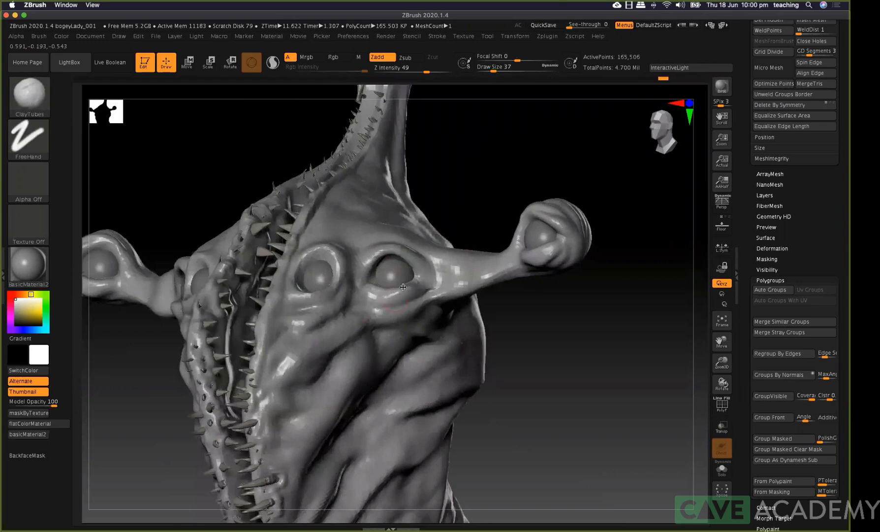
Build up the lower lid and brow around the outer face eye with the ClayTubes brush at draw size 56
key("bracketright")
mouse_move(402, 295)
left_mouse_down()
mouse_move(397, 291)
mouse_move(414, 293)
left_mouse_up()
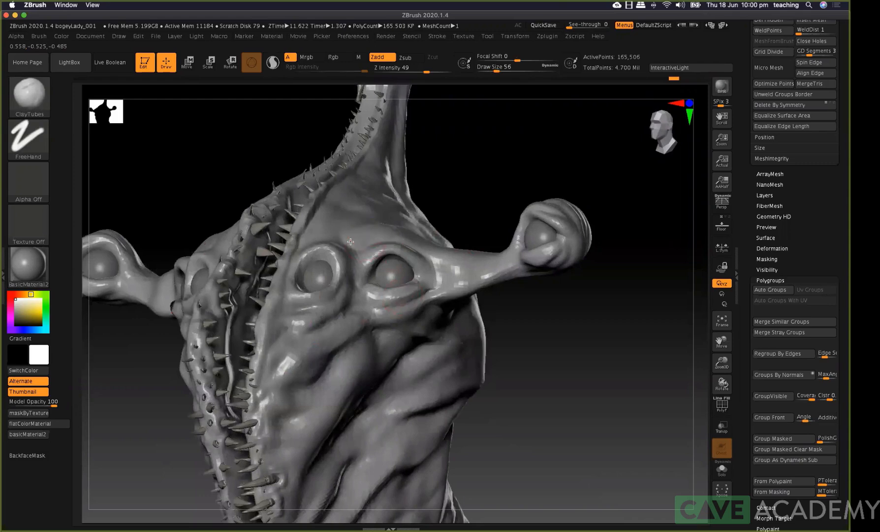
left_click_drag(446, 221, 381, 225)
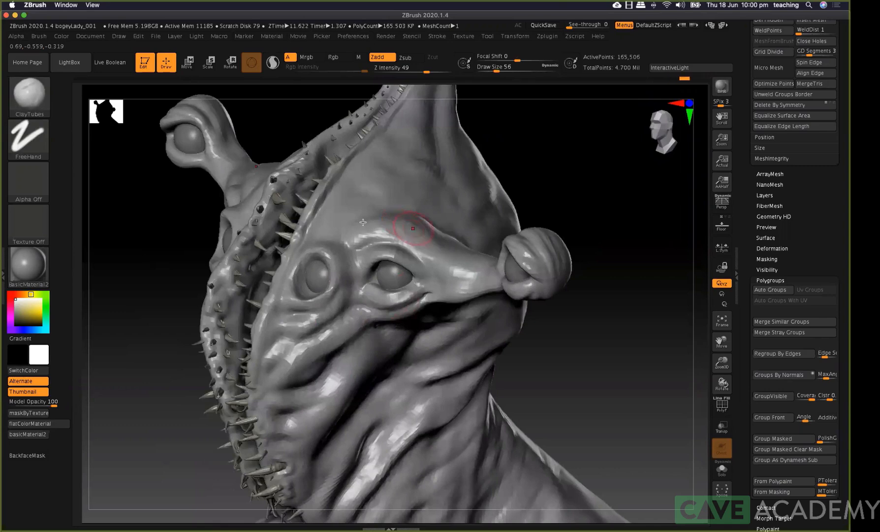
left_click_drag(404, 228, 352, 235)
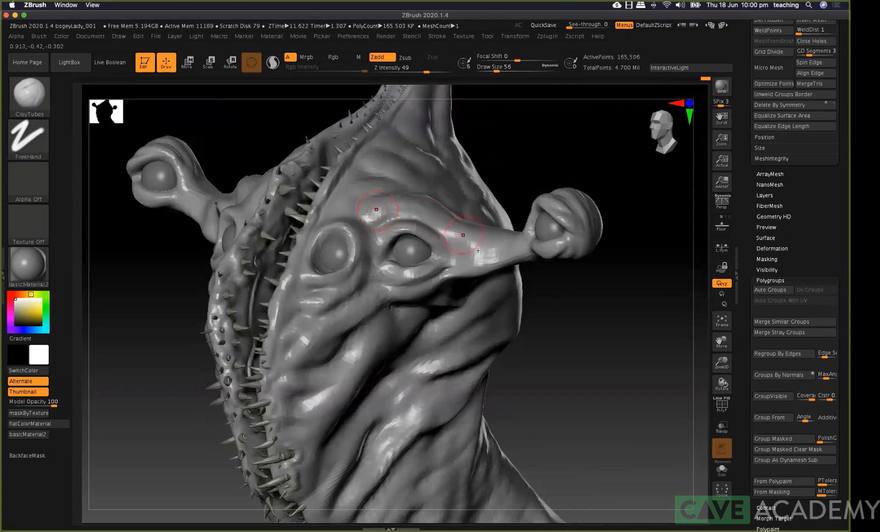
Switch to the DamStandard brush and examine the overall head and eye stalks from the front
key("b")
key("d")
key("s")
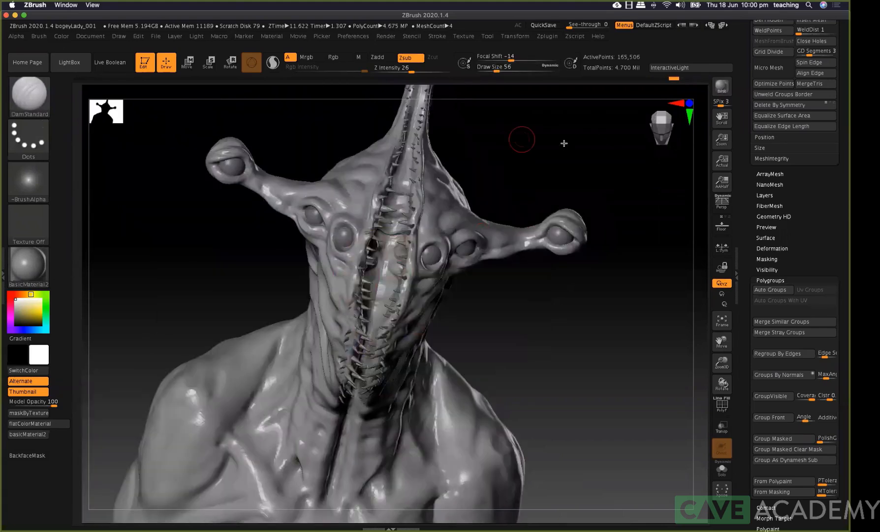
left_click_drag(489, 153, 504, 170)
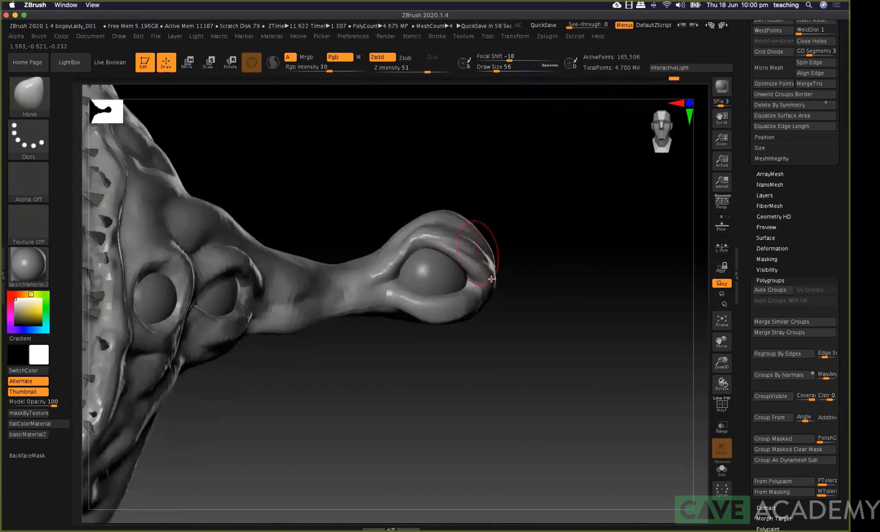
Reshape the lower eyelid and outer contour of the stalk eye with the Move brush at draw size 56
left_click_drag(484, 291, 414, 307)
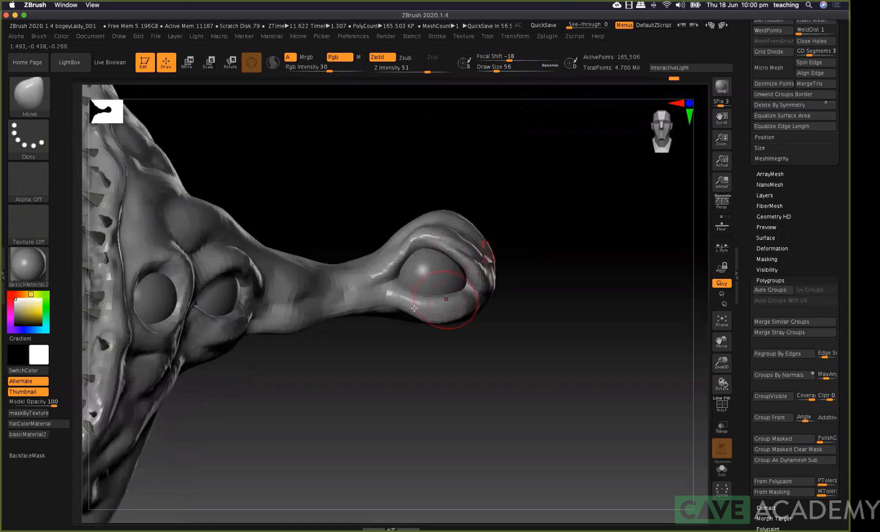
left_click(431, 299)
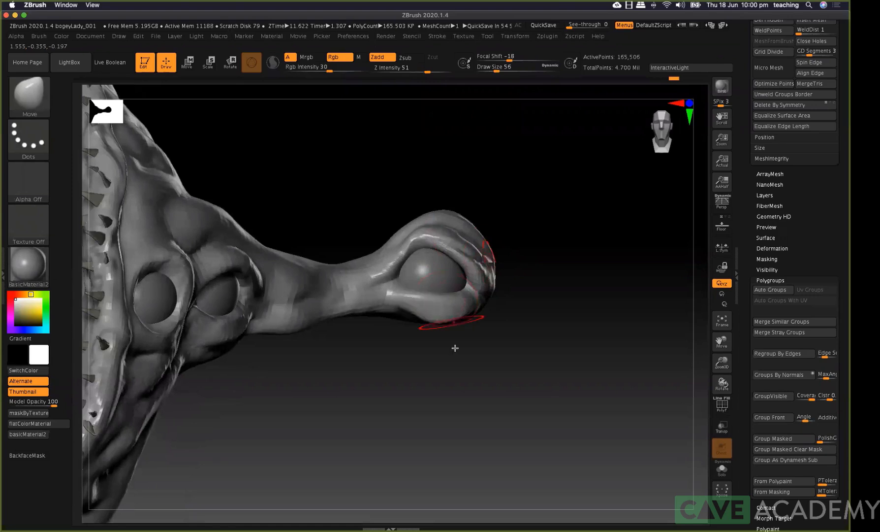
mouse_move(444, 346)
left_mouse_down()
mouse_move(432, 306)
mouse_move(439, 317)
left_mouse_up()
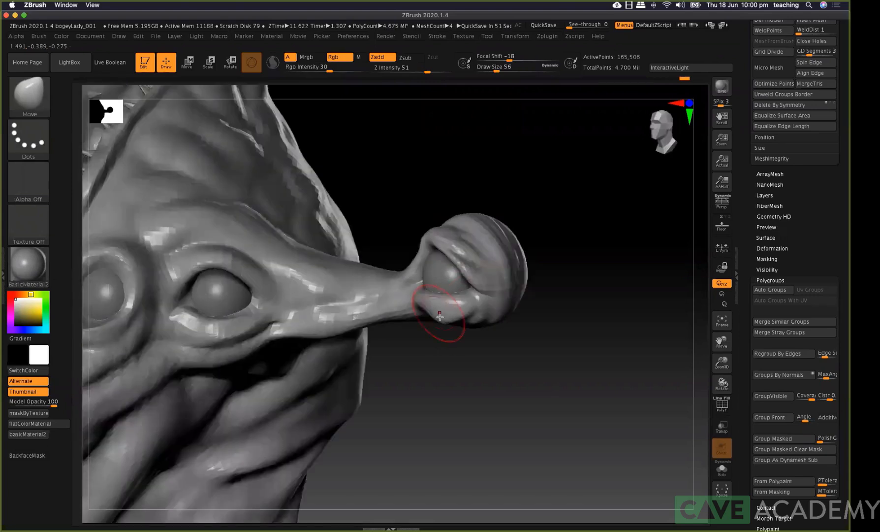
left_click(439, 313)
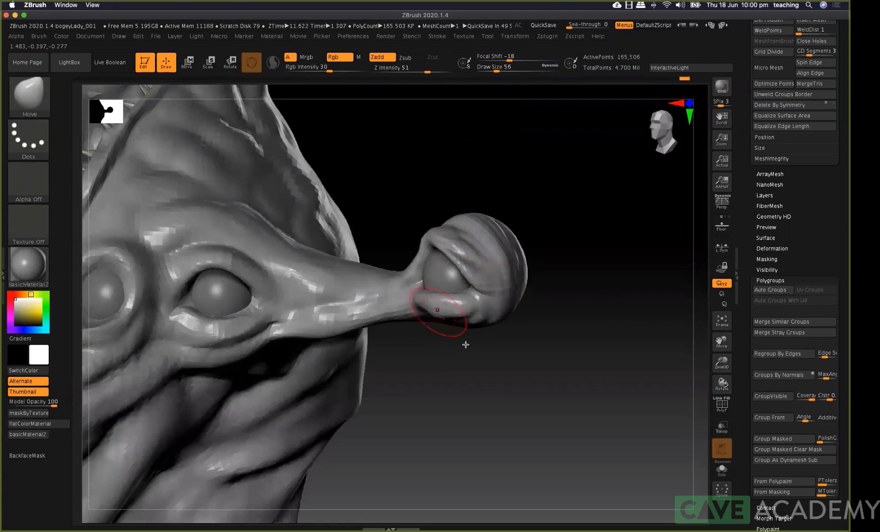
mouse_move(465, 344)
left_mouse_down()
mouse_move(433, 291)
mouse_move(410, 325)
mouse_move(416, 318)
mouse_move(402, 320)
mouse_move(458, 329)
mouse_move(449, 317)
mouse_move(460, 309)
left_mouse_up()
right_click(432, 291)
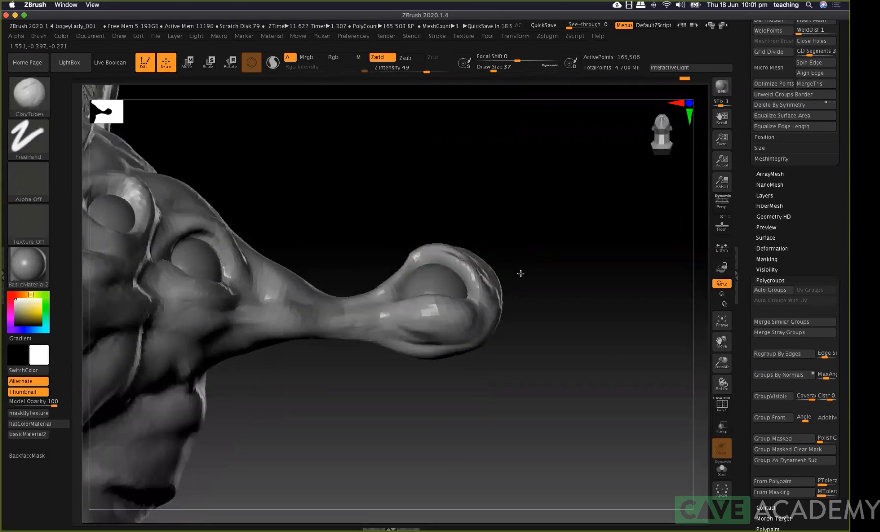
Isolate the stalk eye's upper lid with an inverted mask and build up the lid with the Standard brush at draw size 37
mouse_move(435, 223)
left_mouse_down()
mouse_move(489, 250)
mouse_move(452, 217)
left_mouse_up()
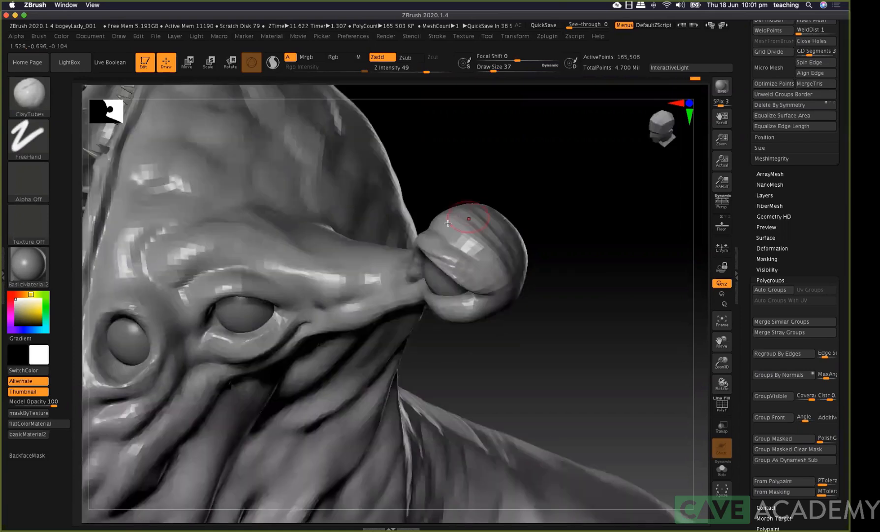
key("ctrl")
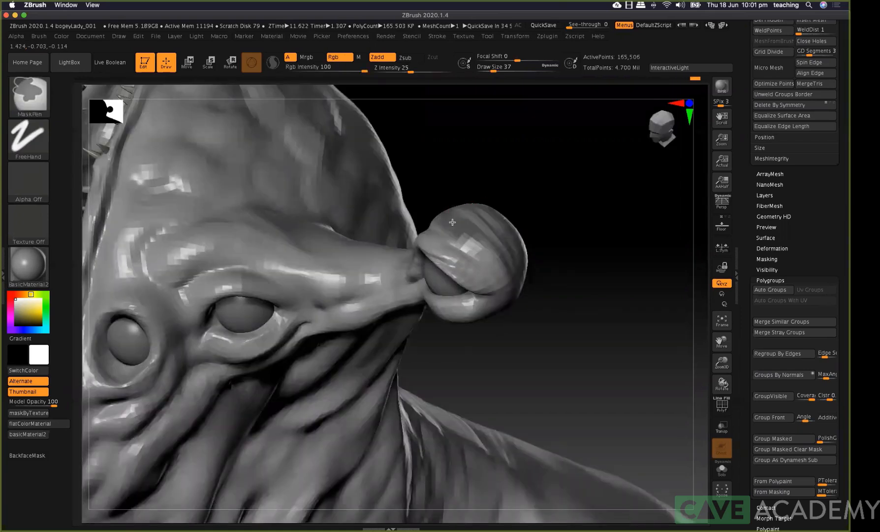
key("ctrl+z")
left_click_drag(466, 228, 500, 254, "ctrl")
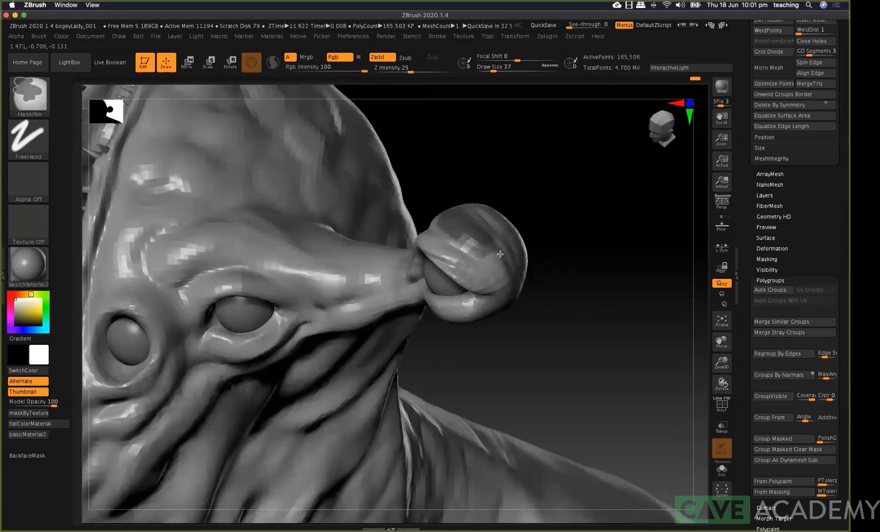
left_click_drag(447, 216, 504, 267, "ctrl")
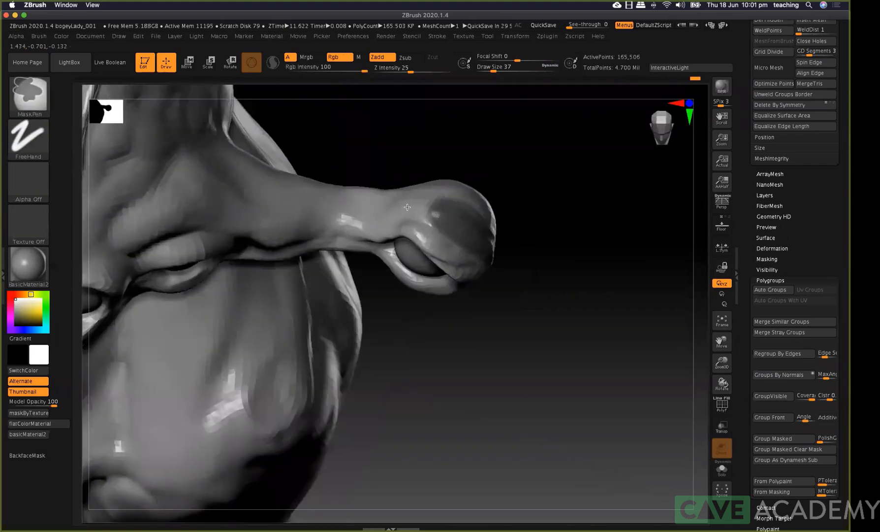
left_click_drag(408, 207, 394, 209, "ctrl")
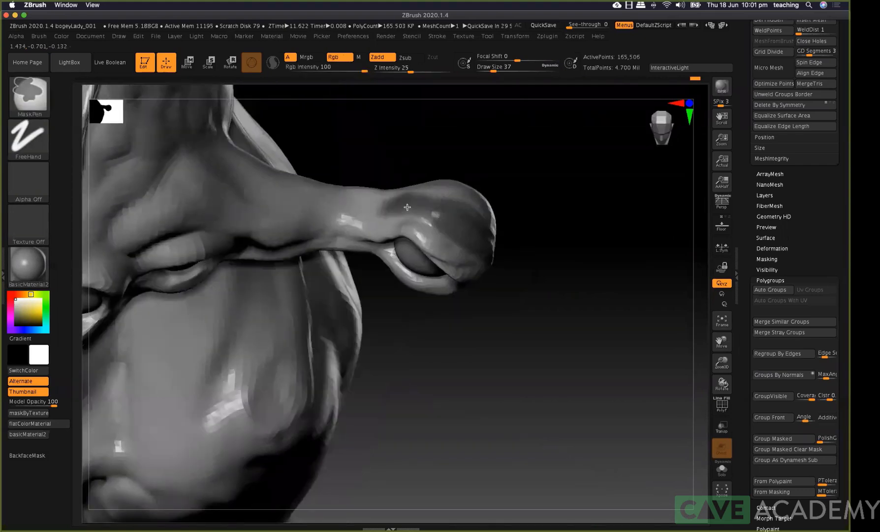
left_click_drag(455, 208, 411, 214, "ctrl")
left_click(543, 242, "ctrl")
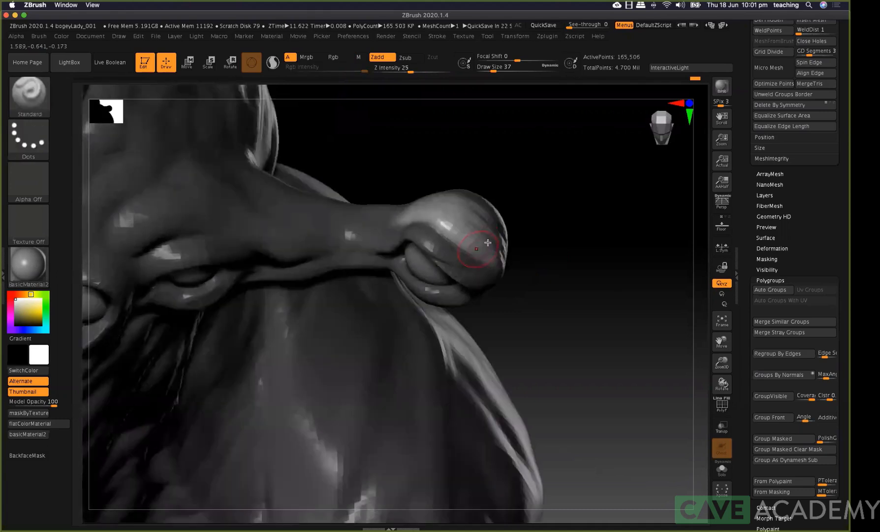
left_click_drag(556, 264, 580, 239)
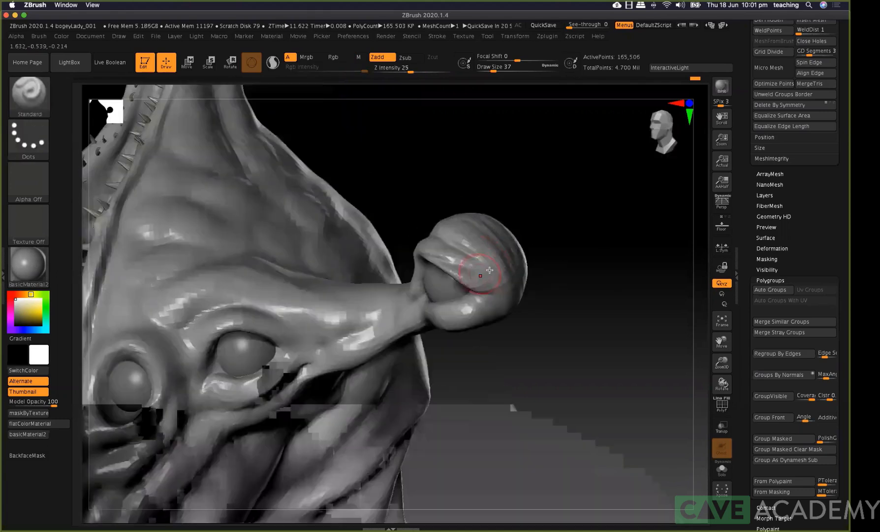
key("b")
key("c")
key("b")
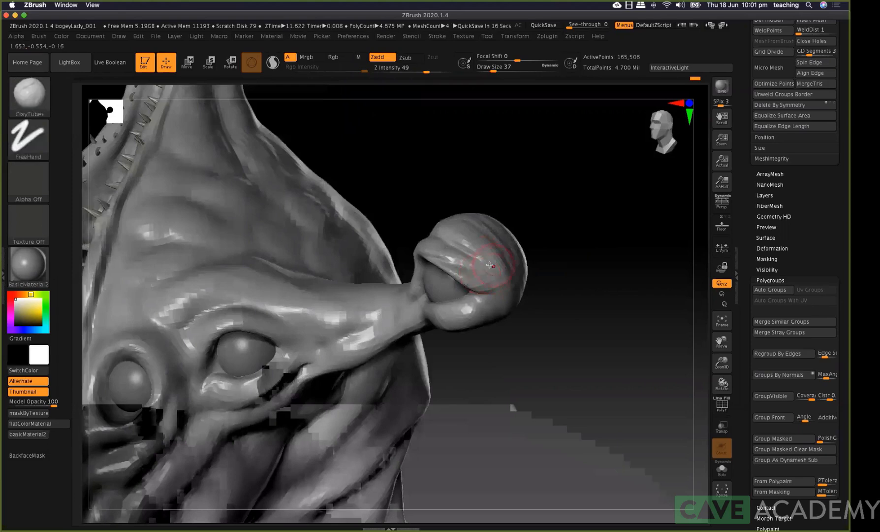
key("b")
key("d")
key("s")
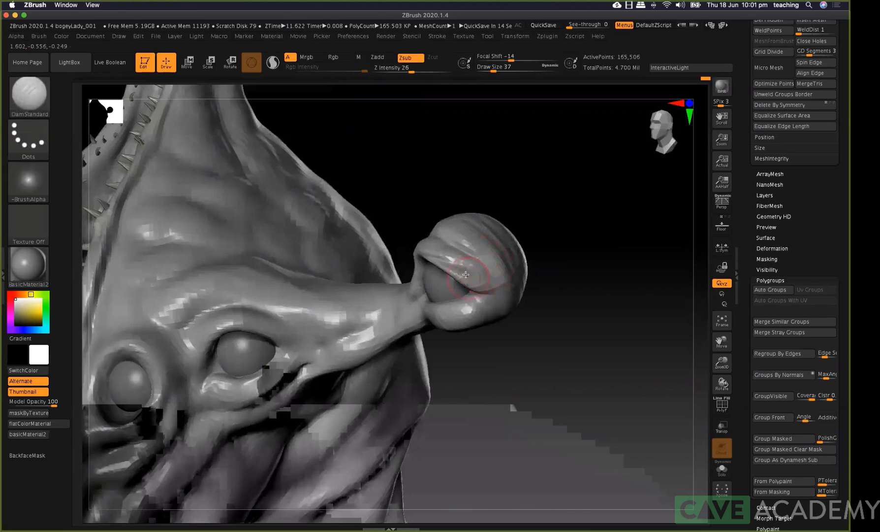
key("super+z")
Build up fine skin folds on the stalk eye's upper lid and at both eye corners with the Standard brush at draw size 23
key("space")
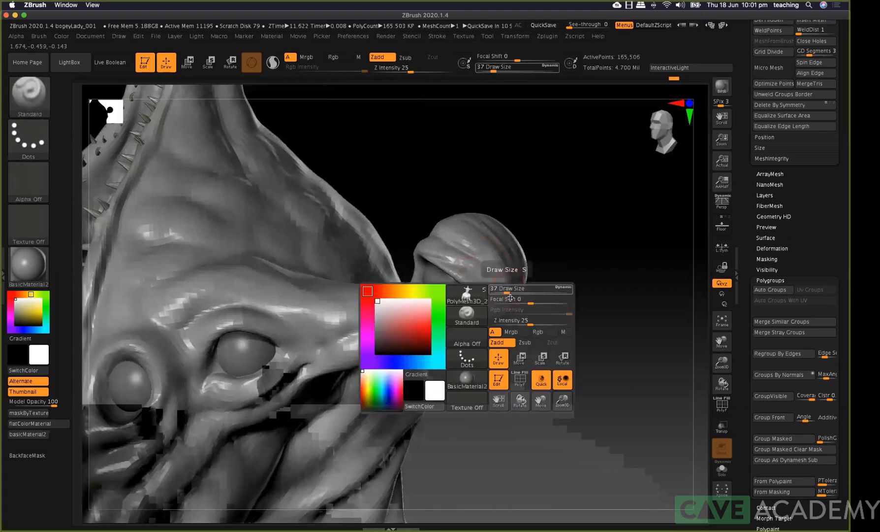
left_click_drag(502, 289, 496, 289)
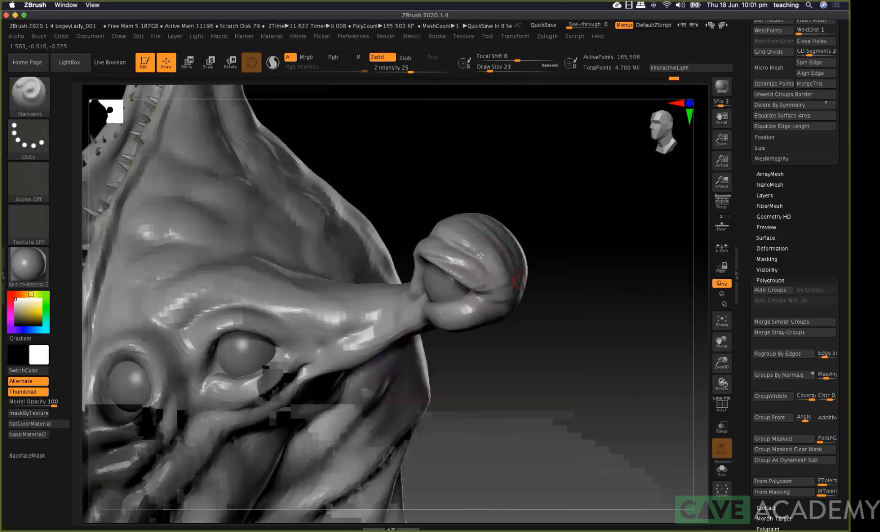
left_click_drag(553, 260, 440, 309)
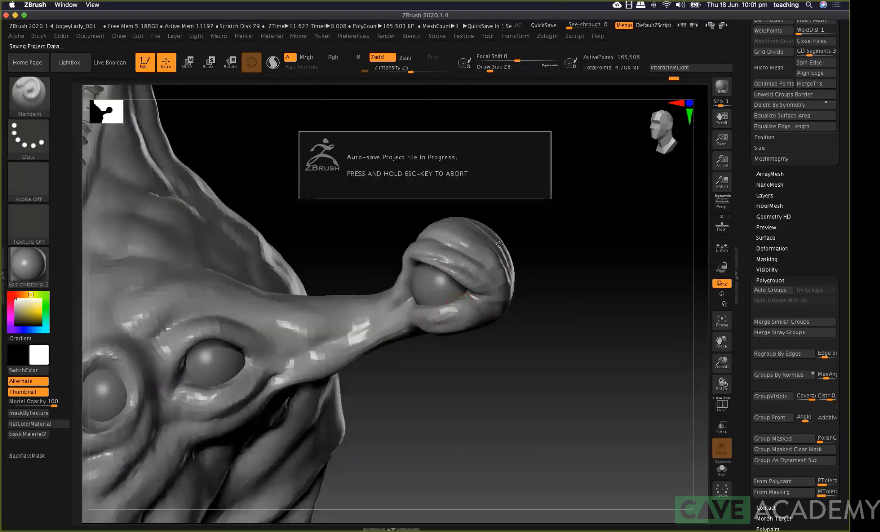
left_click_drag(547, 263, 509, 238)
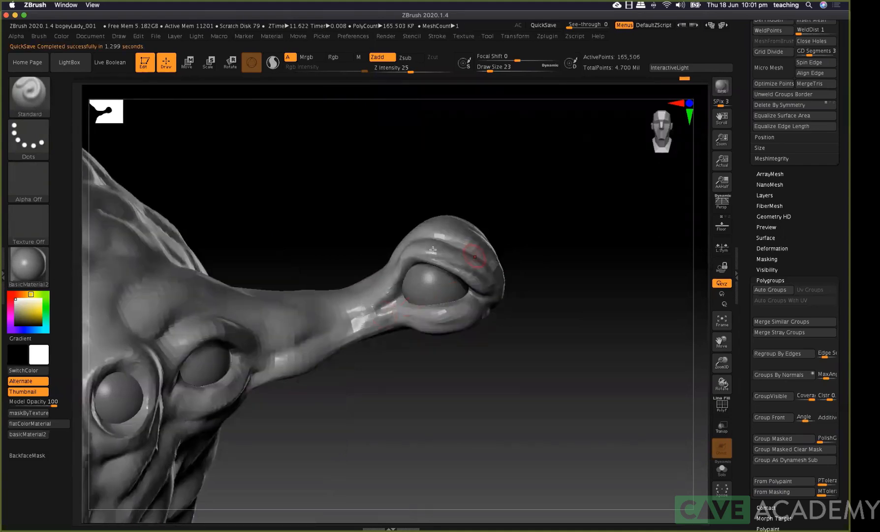
left_click_drag(532, 224, 569, 221)
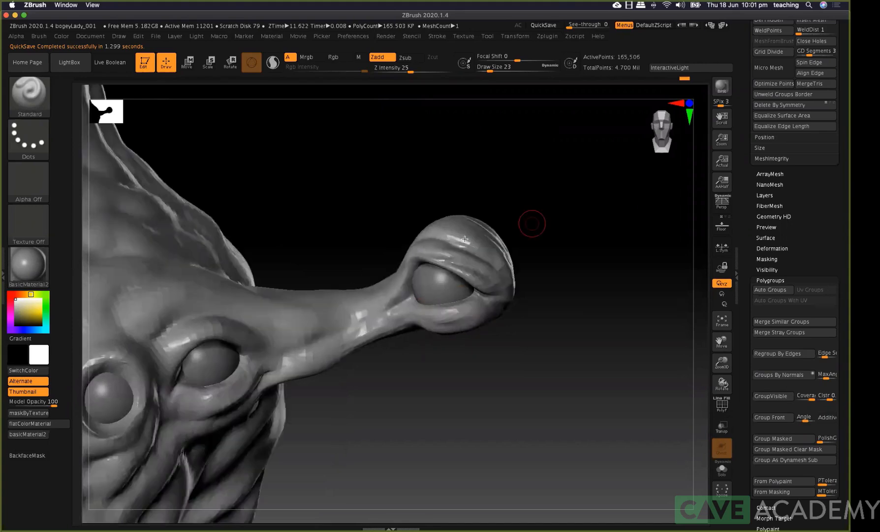
left_click_drag(600, 248, 615, 211)
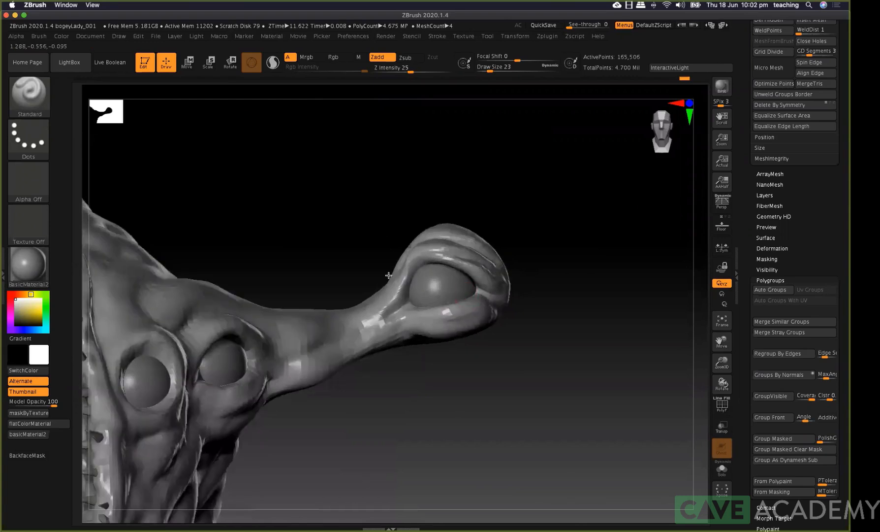
Mask the stalk eye's eyelid area from above and set up the Inflat brush at draw size 41
left_click_drag(419, 220, 409, 274)
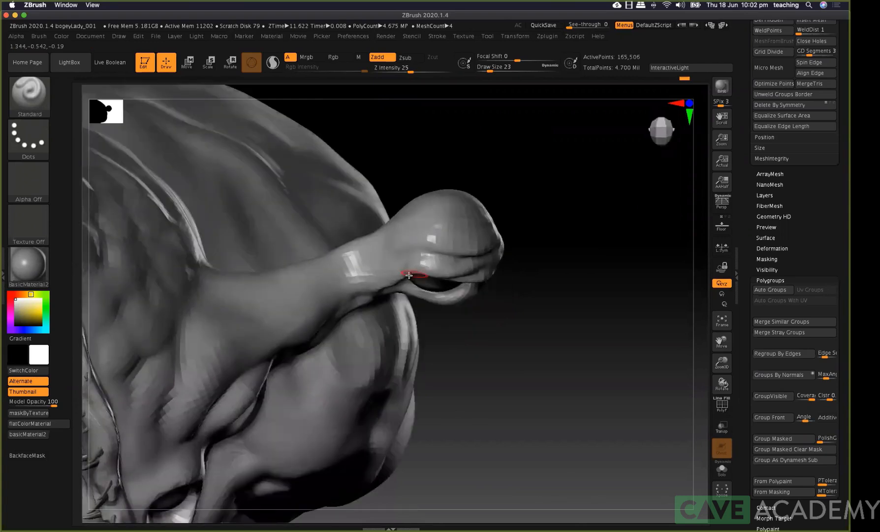
key("ctrl")
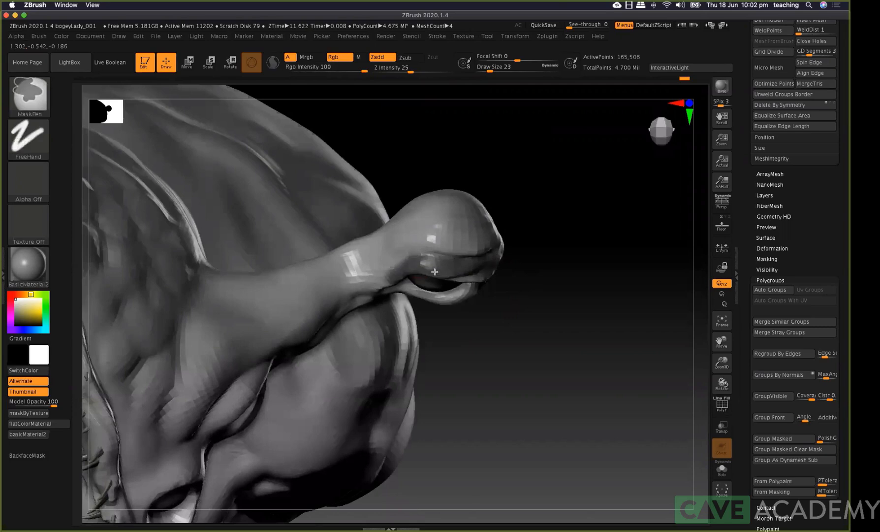
left_click_drag(476, 286, 396, 281, "ctrl")
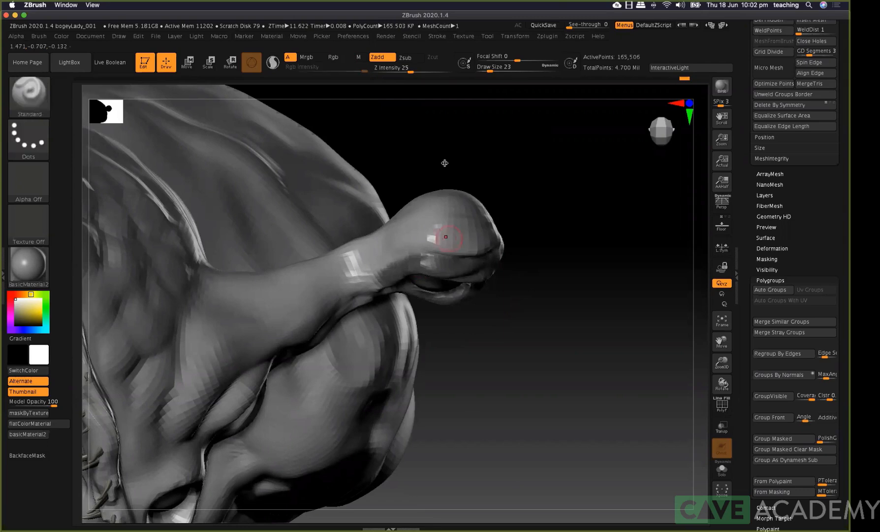
key("b")
key("i")
key("n")
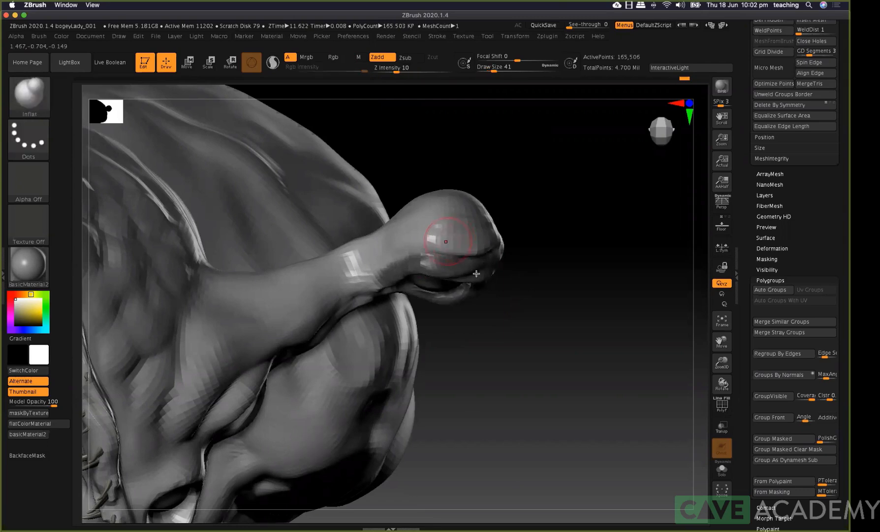
left_click_drag(566, 191, 567, 203)
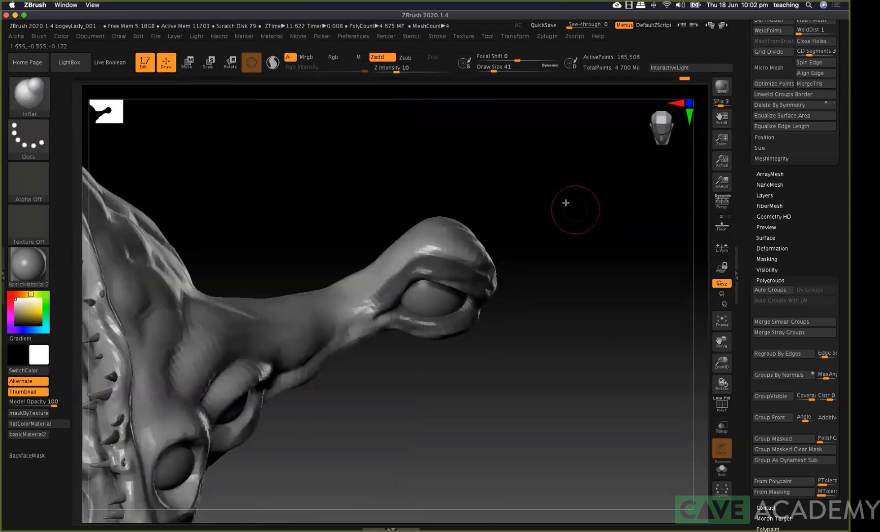
Smooth the top of the stalk eye's upper lid and refine its bulb shape with the Move brush at draw size 65
left_click_drag(397, 220, 424, 235, "shift")
key("b")
key("m")
key("v")
key("bracketright")
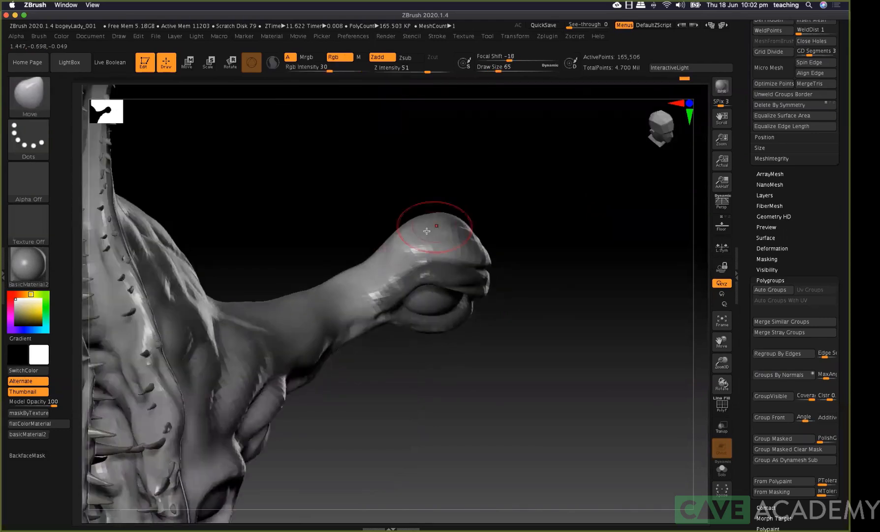
left_click_drag(482, 168, 398, 246)
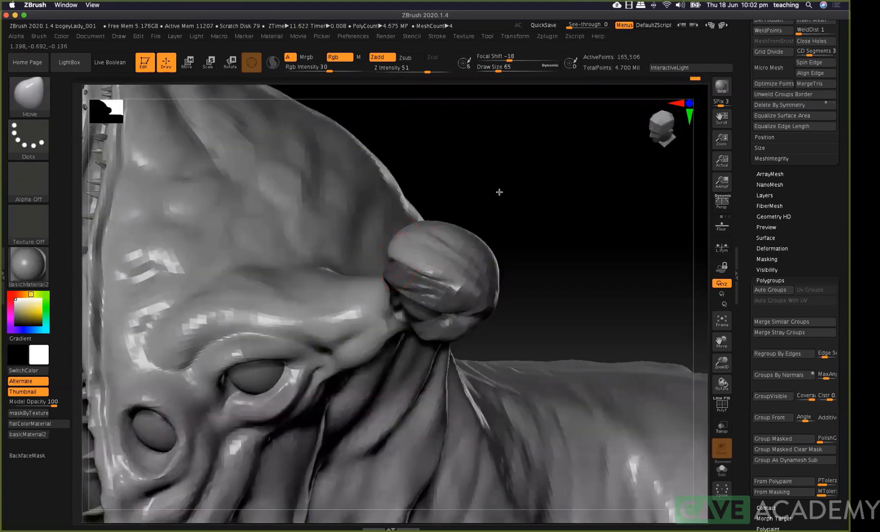
Examine the whole head with both eye stalks from the front, and the stalk eye close up from the side
mouse_move(535, 216)
left_mouse_down()
mouse_move(613, 235)
mouse_move(598, 206)
left_mouse_up()
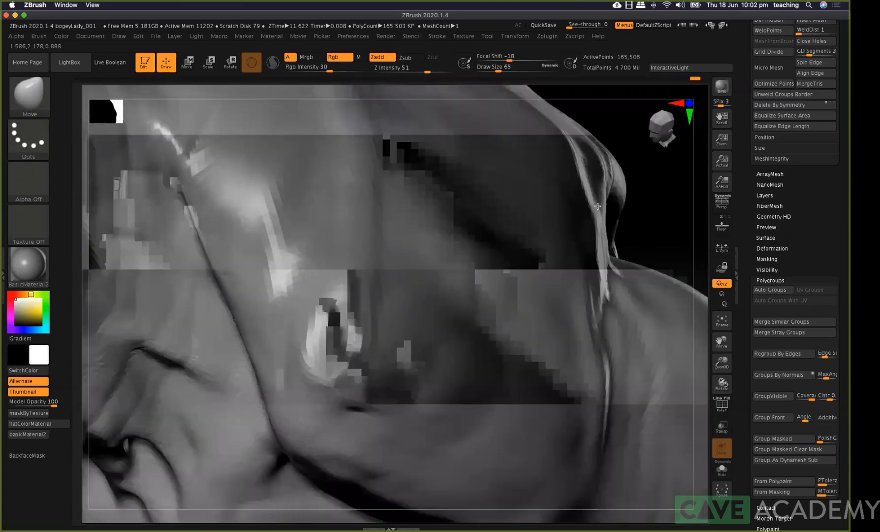
left_click_drag(474, 249, 503, 168)
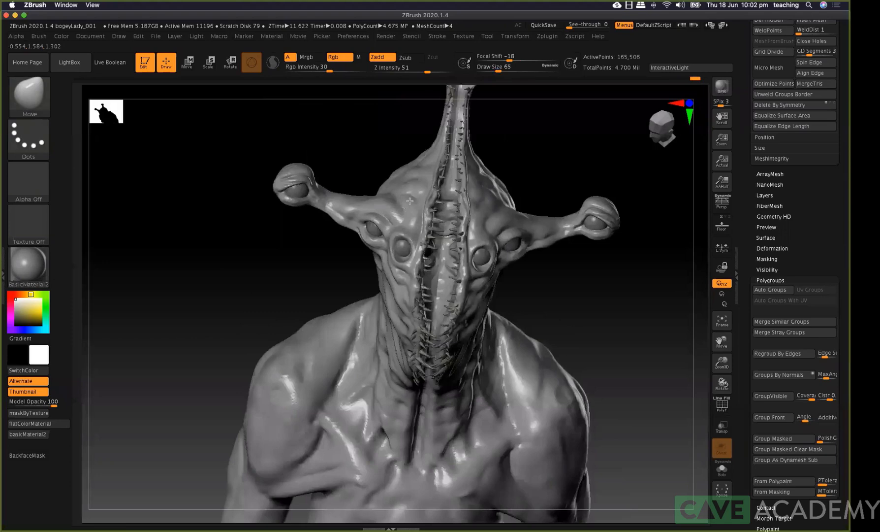
left_click_drag(410, 201, 316, 311, "shift")
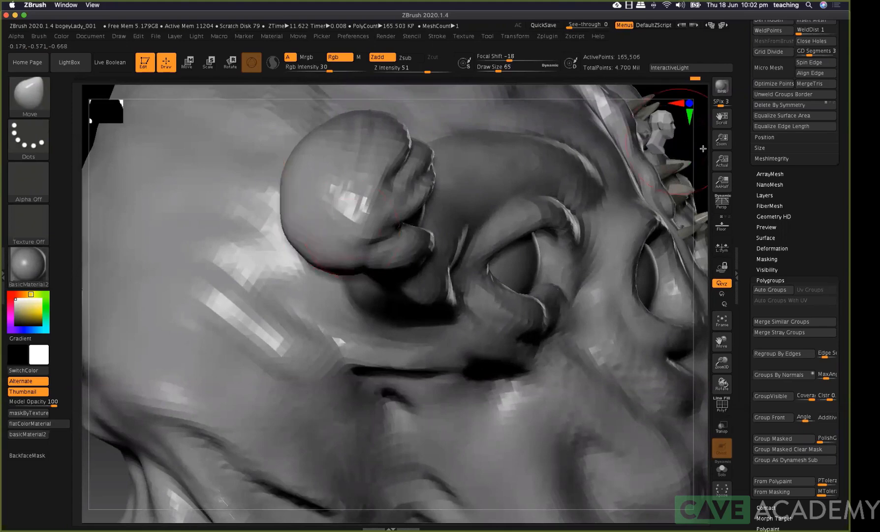
Build up the back of the side eyestalk's bulb with the ClayTubes brush at draw size 87
left_click_drag(703, 148, 640, 204, "shift")
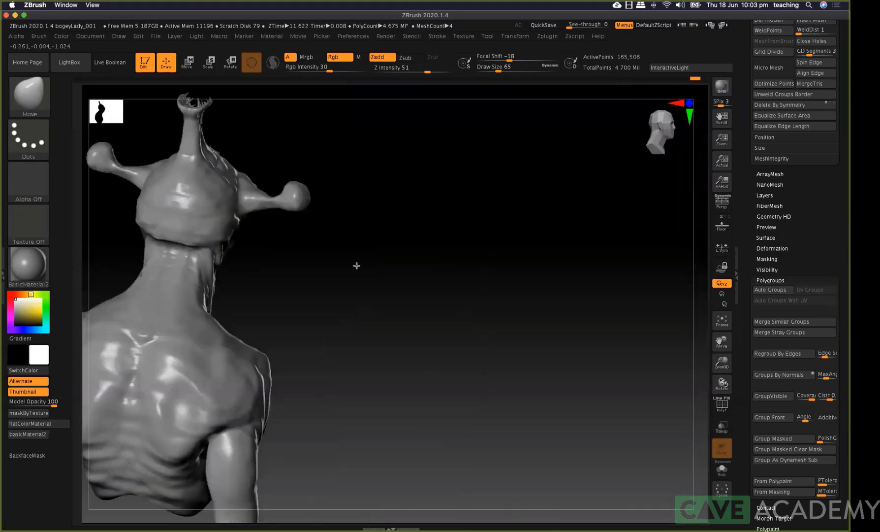
left_click_drag(357, 265, 269, 196)
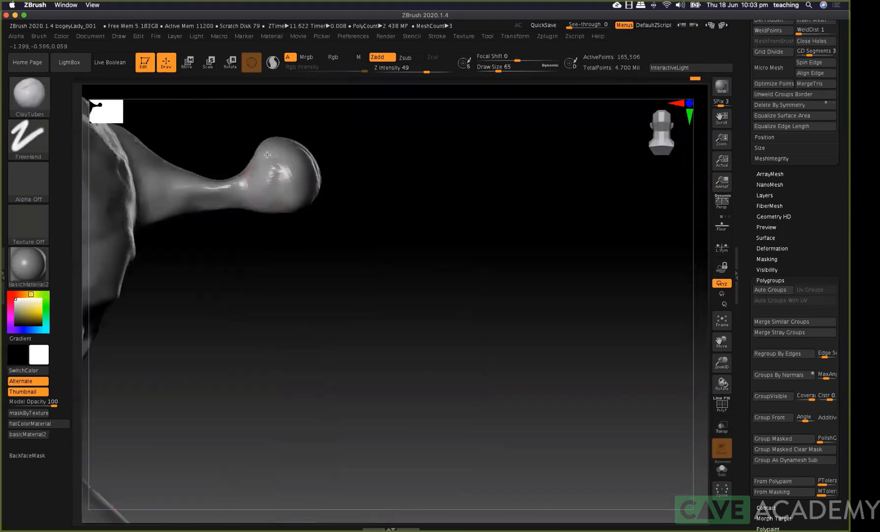
mouse_move(285, 168)
left_mouse_down()
mouse_move(274, 193)
mouse_move(281, 179)
mouse_move(282, 187)
left_mouse_up()
key("bracketright")
key("super+z")
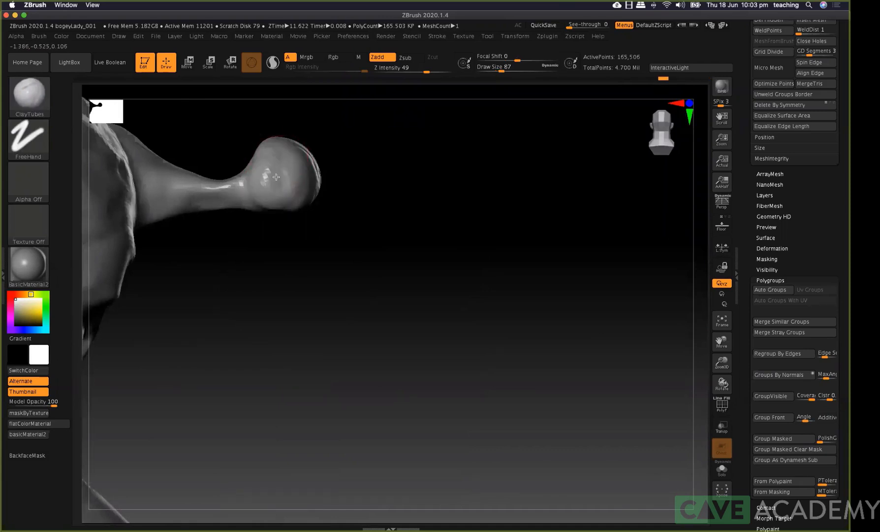
key("super+z")
left_click_drag(290, 150, 280, 194)
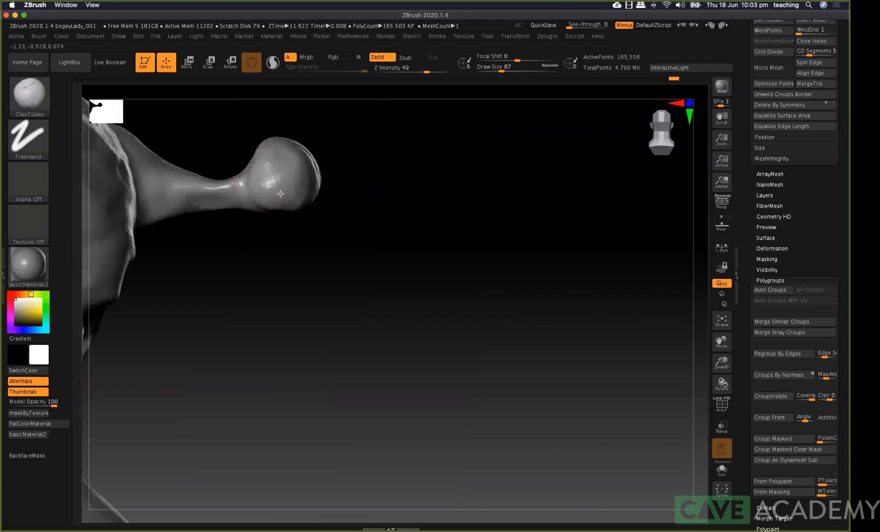
mouse_move(281, 194)
right_mouse_down()
mouse_move(273, 212)
mouse_move(296, 201)
right_mouse_up()
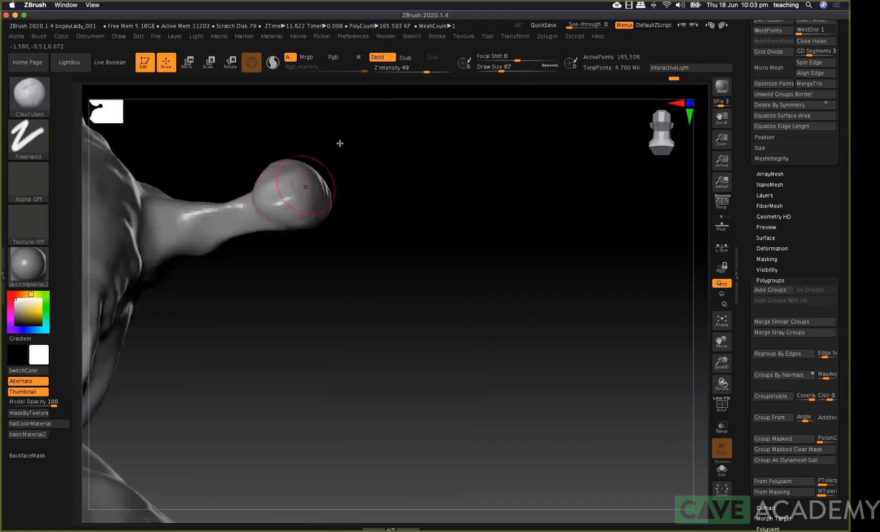
right_click_drag(339, 143, 361, 162)
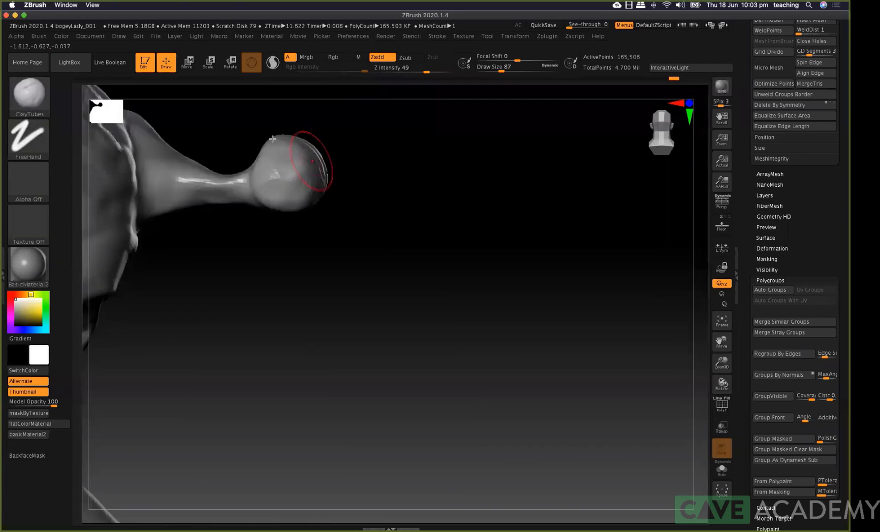
right_click_drag(273, 139, 253, 160)
left_click_drag(281, 140, 257, 168)
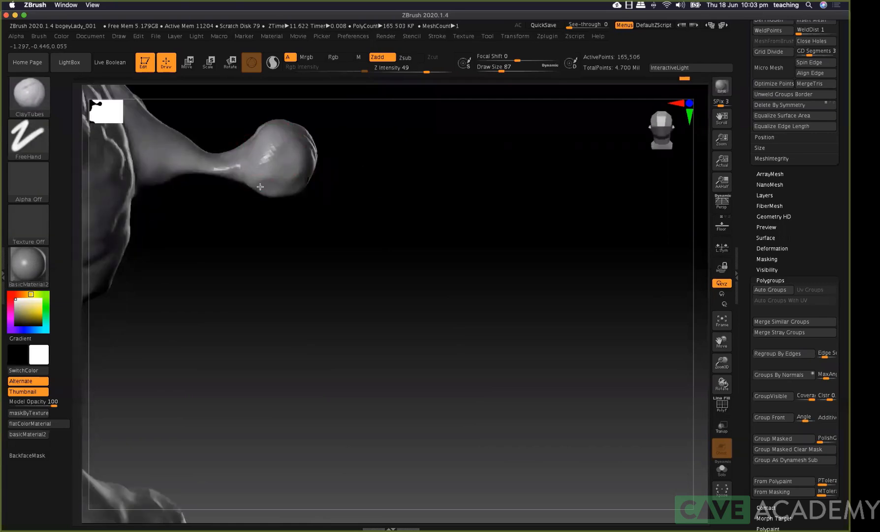
Mask the eyelids and eyeball on the side eyestalk's bulb with the MaskPen brush at draw size 35
left_click_drag(345, 220, 275, 184)
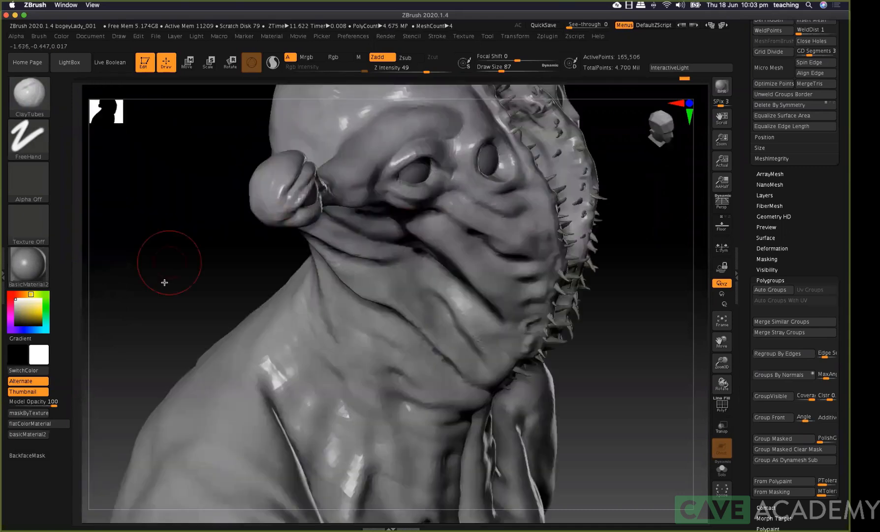
left_click_drag(163, 282, 161, 263)
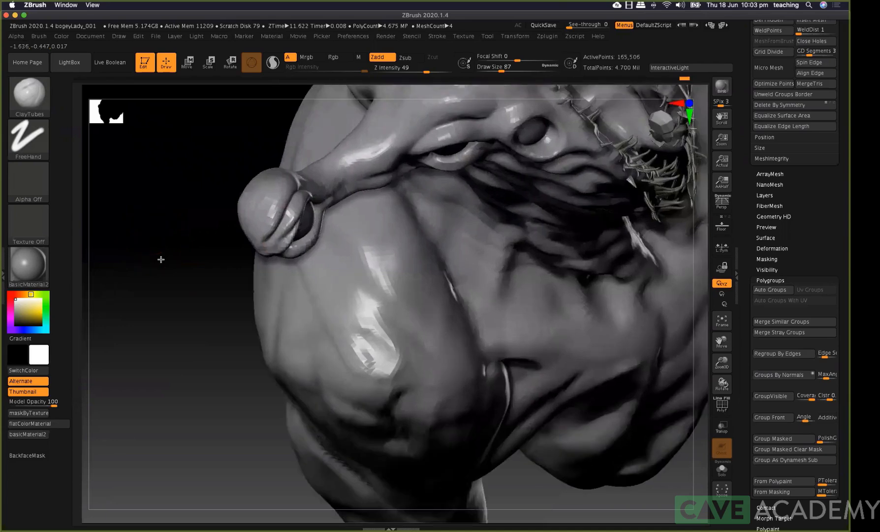
right_click_drag(257, 222, 283, 212)
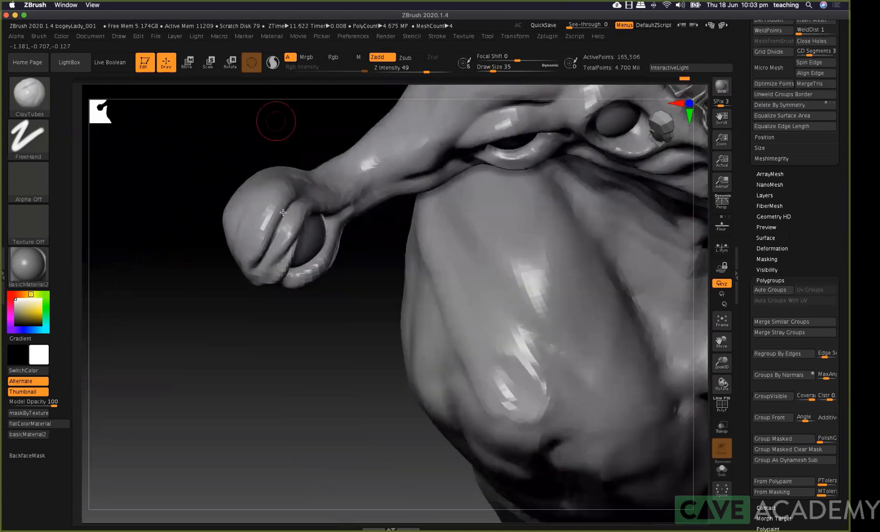
key("ctrl")
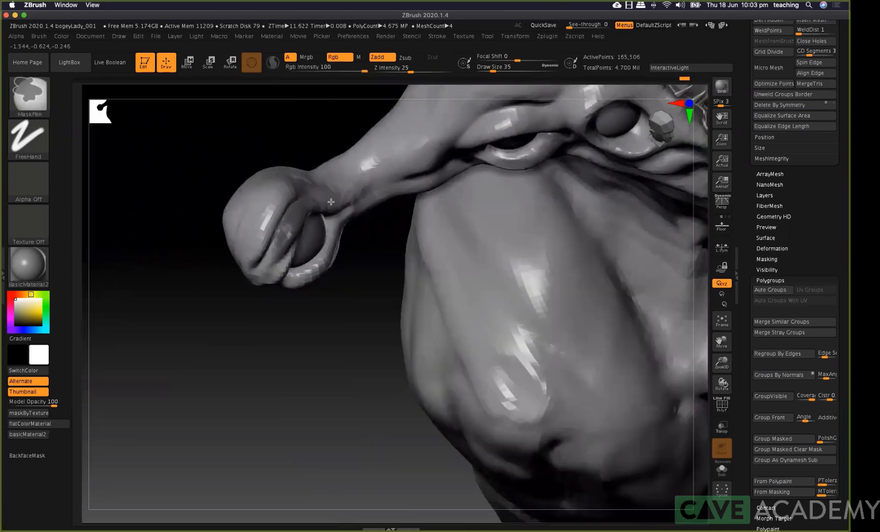
key("ctrl+z")
key("ctrl+z")
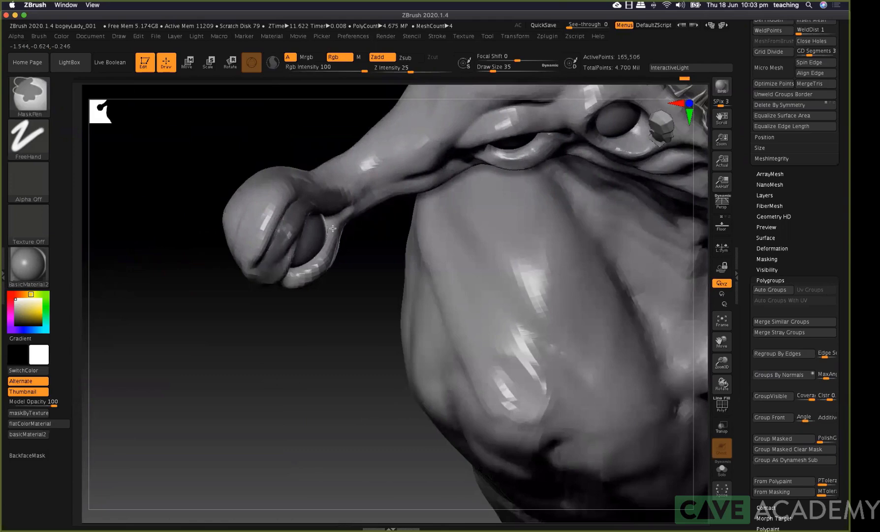
key("ctrl+z")
key("ctrl+z")
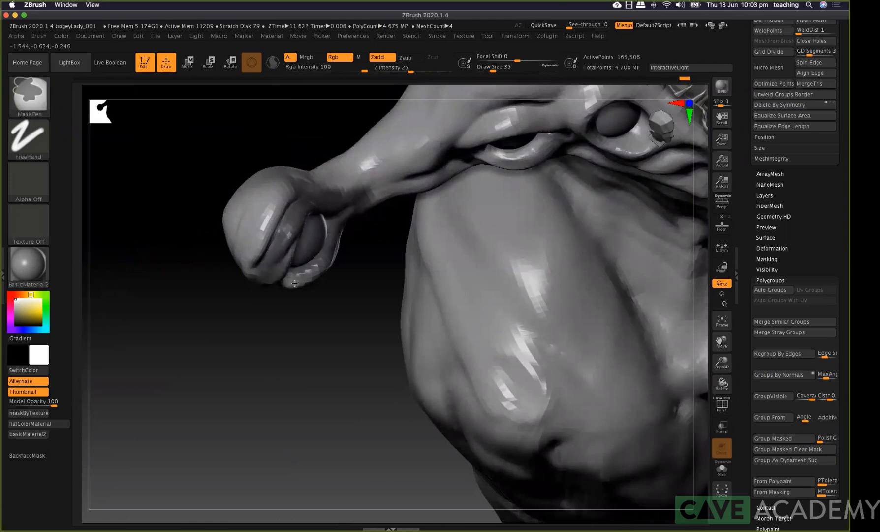
key("ctrl+z")
key("ctrl+z")
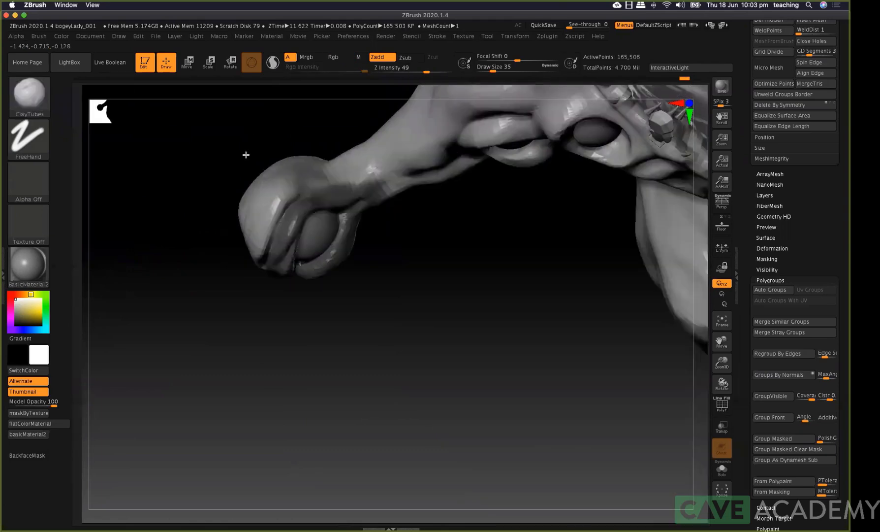
key("ctrl+z")
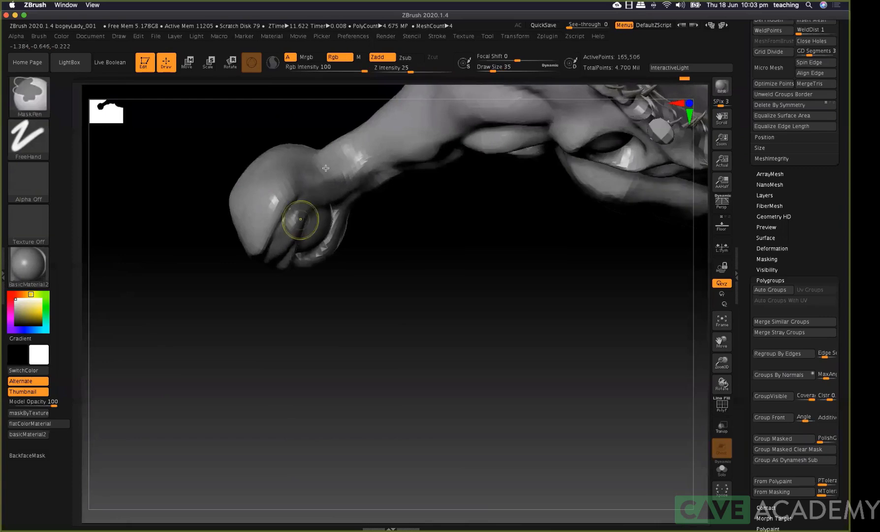
key("ctrl+z")
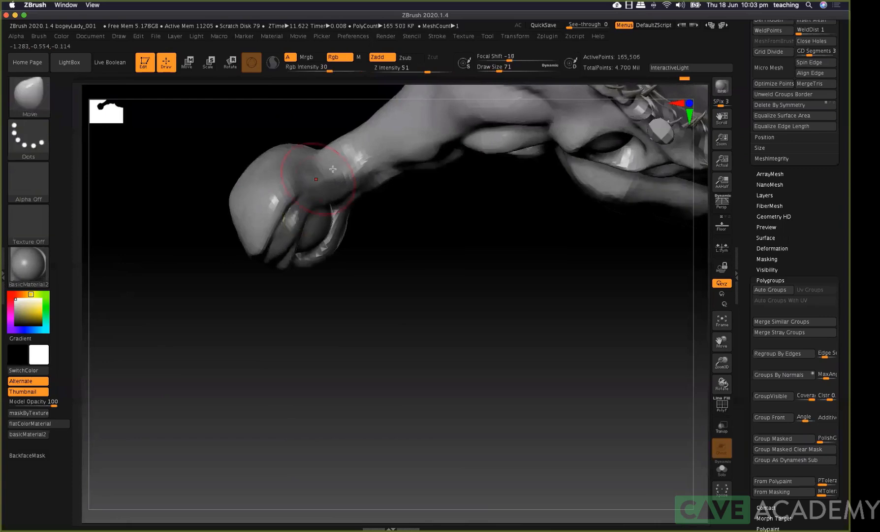
Reshape the back of the eyestalk bulb where it joins the stalk with the Move brush at draw size 71
key("ctrl+z")
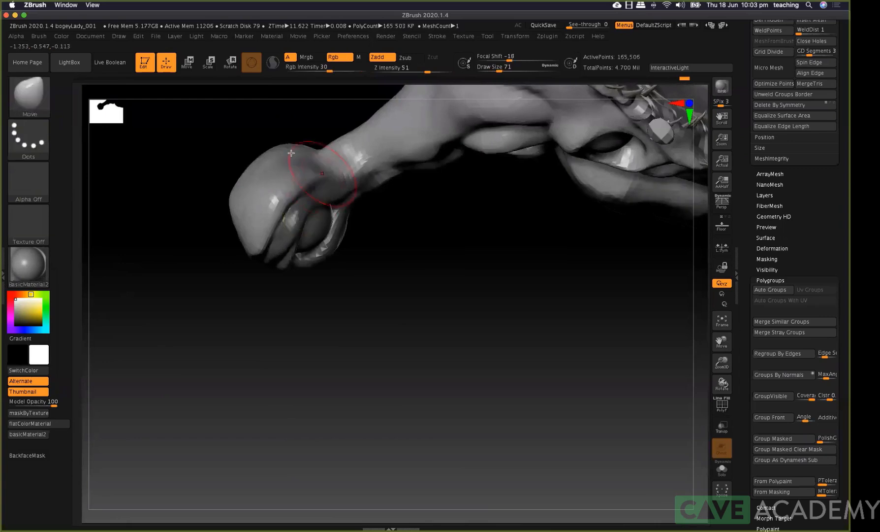
key("ctrl+shift+z")
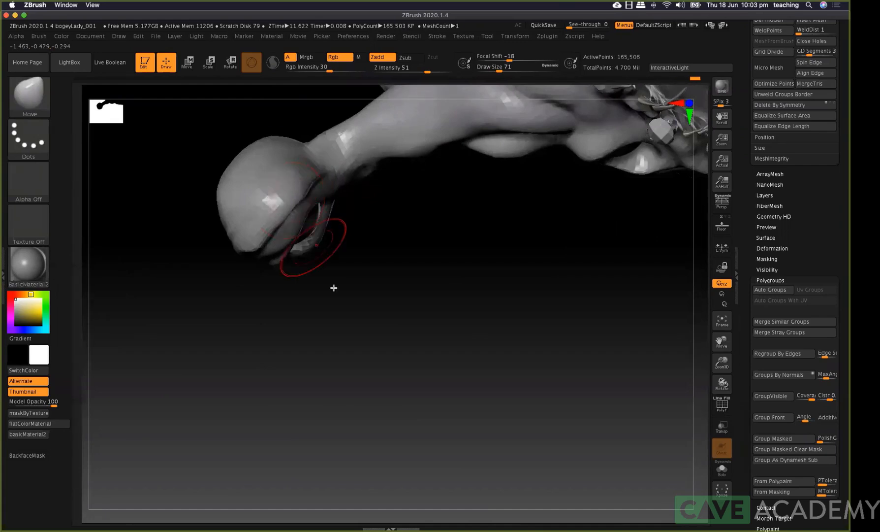
key("ctrl+z")
left_click_drag(325, 205, 306, 164)
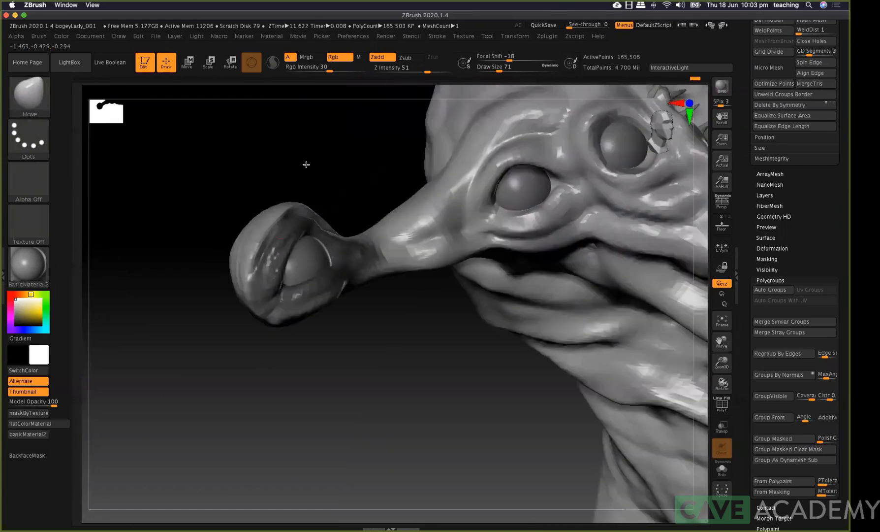
key("ctrl+shift+z")
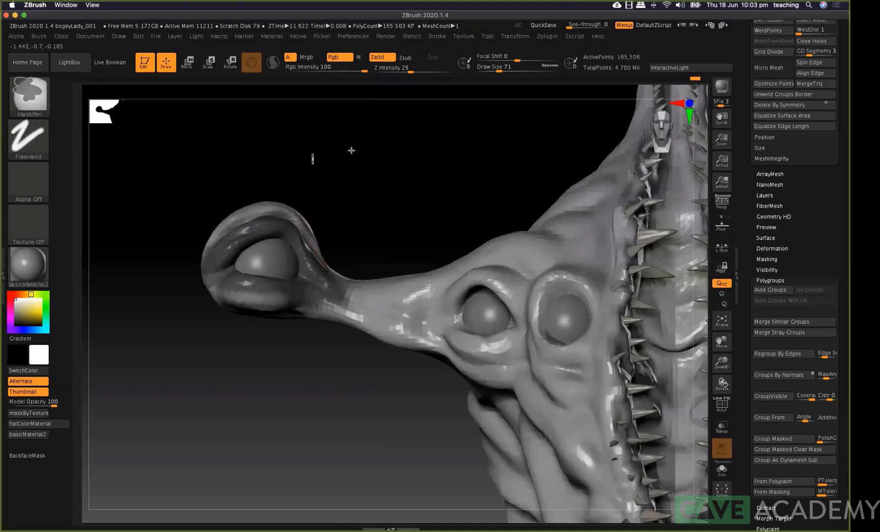
key("ctrl+z")
key("ctrl+shift+z")
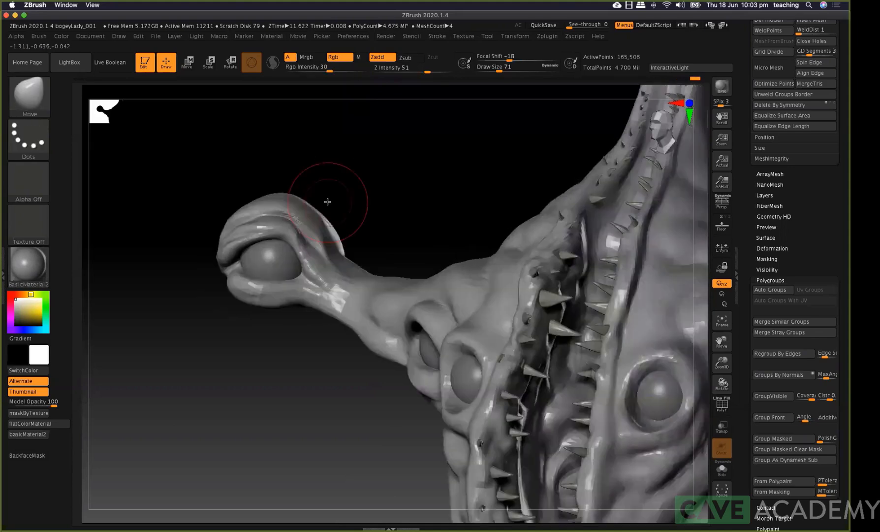
Carve creases behind the stalk eye and under the stalk's base on the head with the DamStandard brush at draw size 27
key("b")
key("d")
key("s")
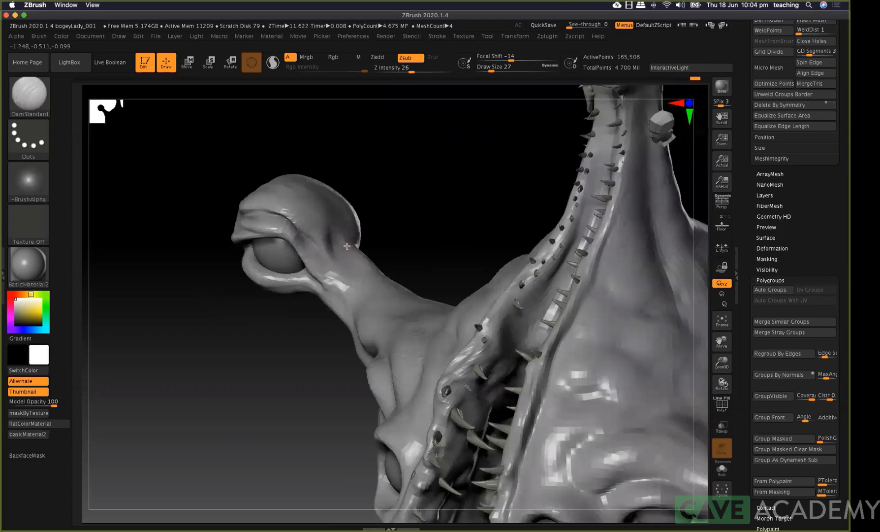
key("ctrl+z")
right_click_drag(350, 208, 317, 177)
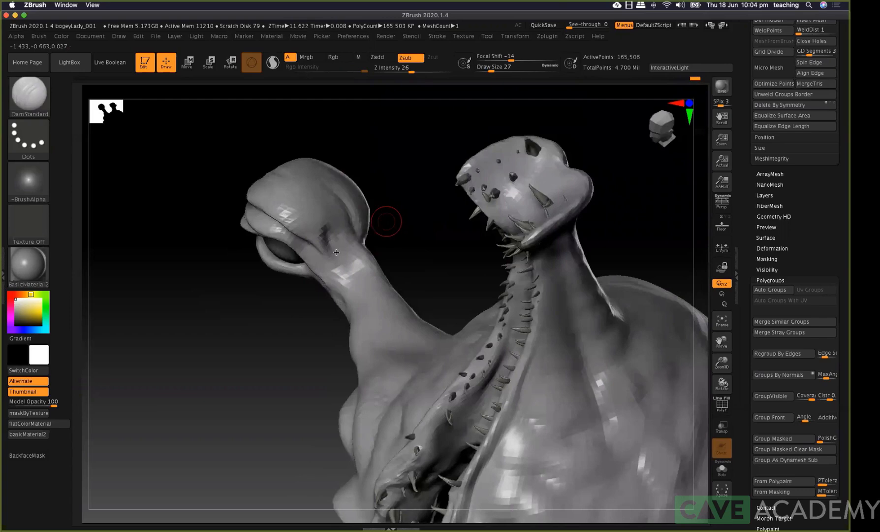
mouse_move(442, 112)
right_mouse_down()
mouse_move(311, 268)
mouse_move(329, 283)
right_mouse_up()
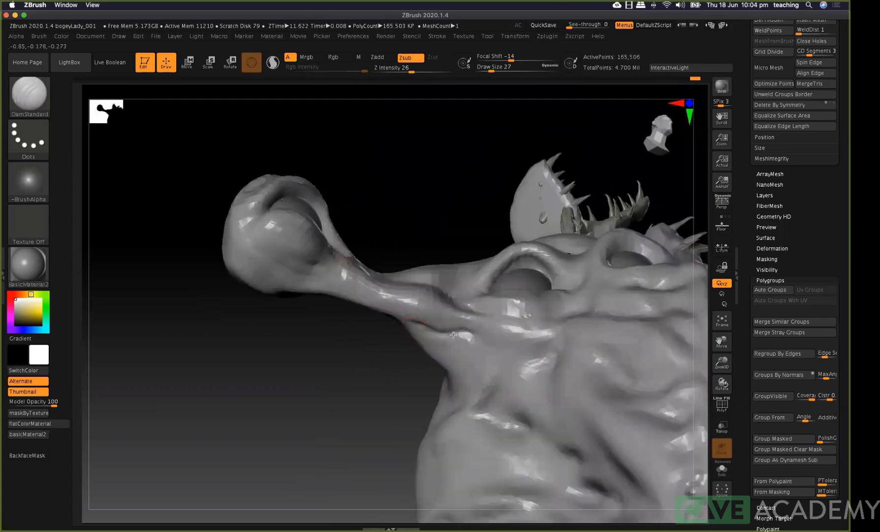
left_click_drag(494, 344, 435, 329)
left_click_drag(531, 356, 493, 383)
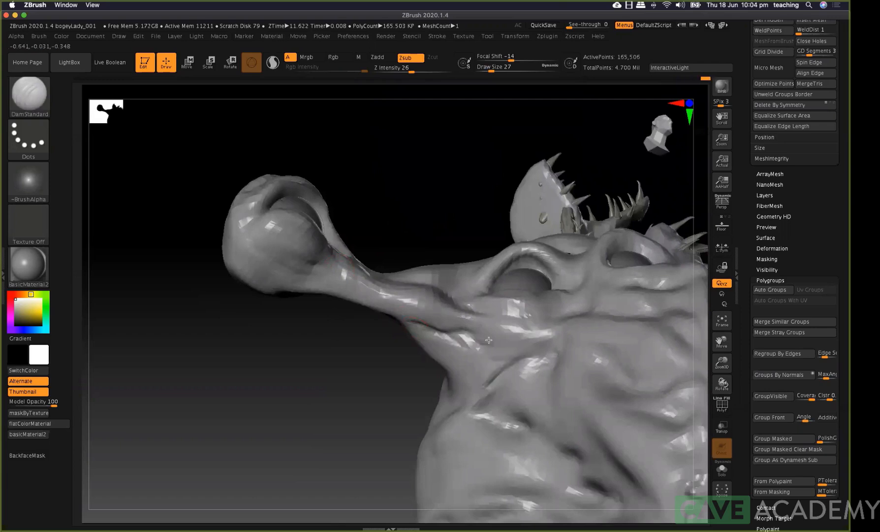
Raise skin folds below the head eye and along the eyestalk with the Standard brush, enlarging its draw size to 39
key("b")
key("s")
key("t")
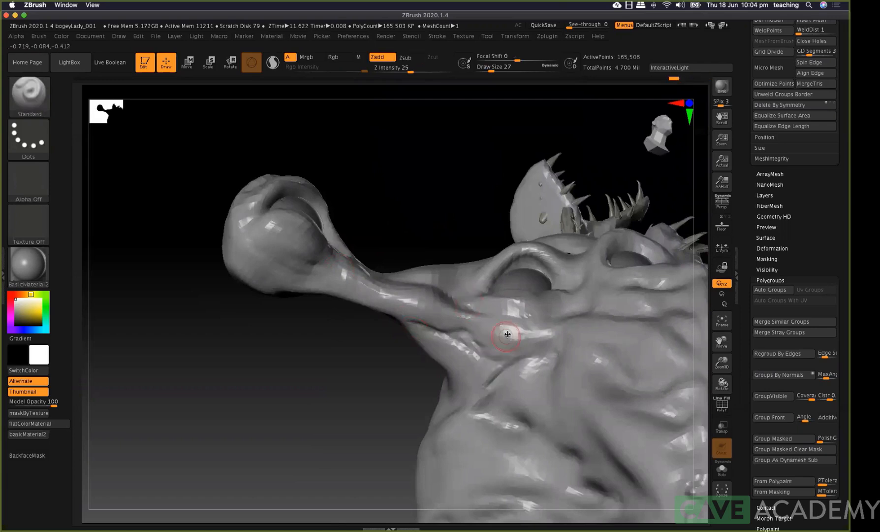
left_click_drag(487, 356, 556, 346)
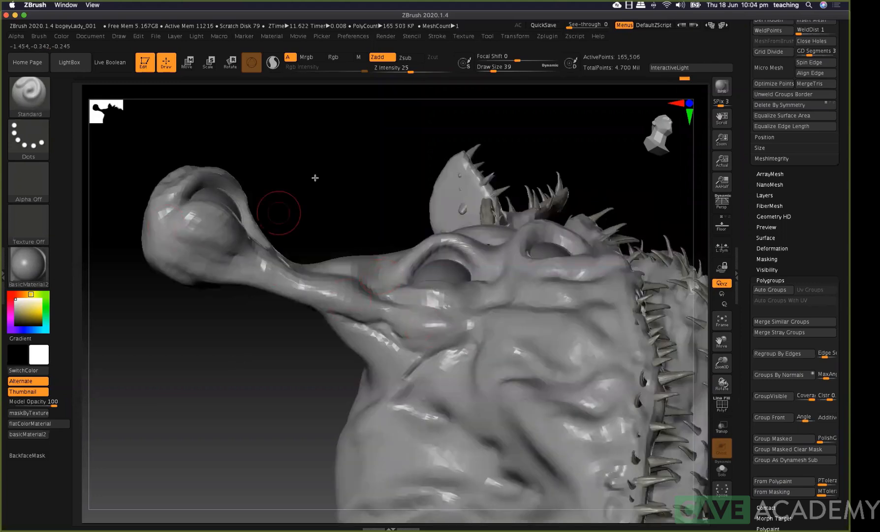
left_click_drag(310, 212, 300, 238)
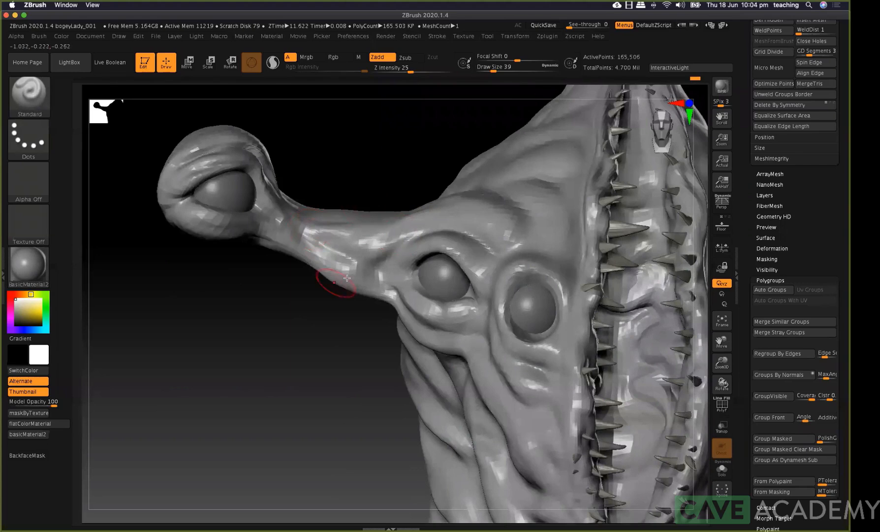
Mask the corner and lower lid of the head eye beside the stalk's base with the MaskPen brush at draw size 39
key("ctrl")
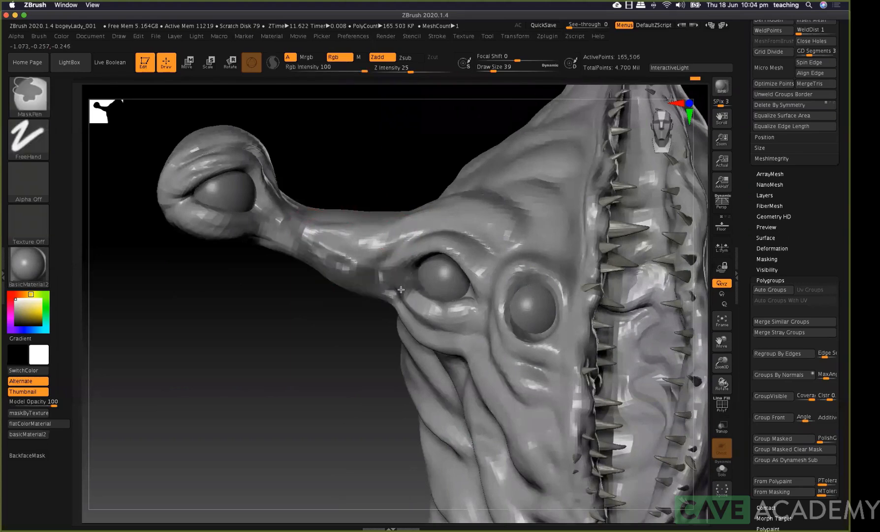
left_click_drag(433, 332, 398, 249, "ctrl")
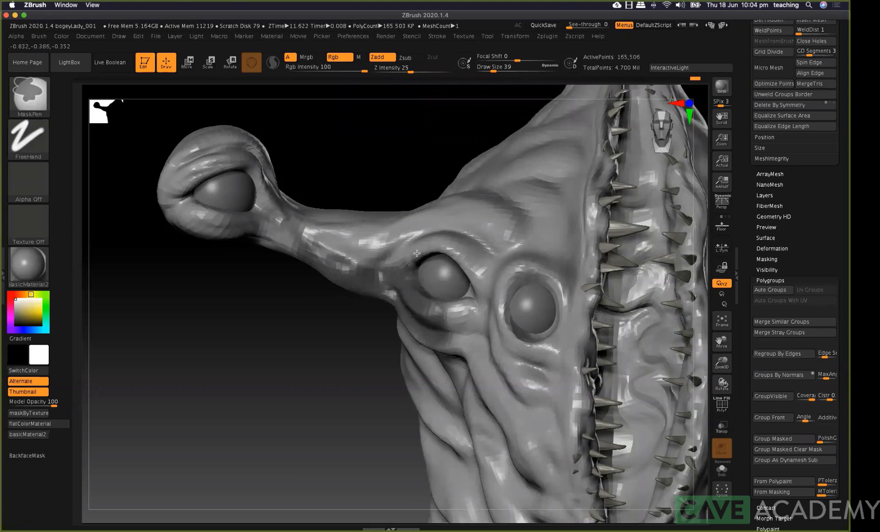
key("ctrl")
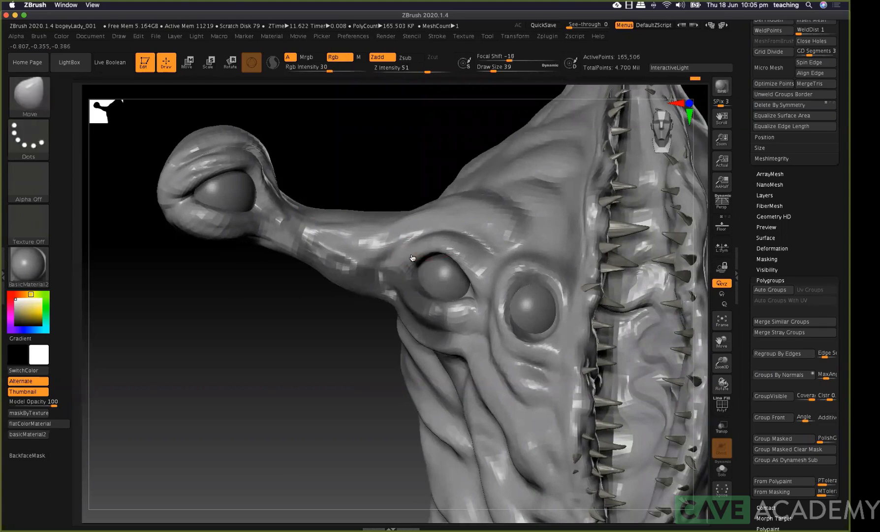
left_click(75, 64)
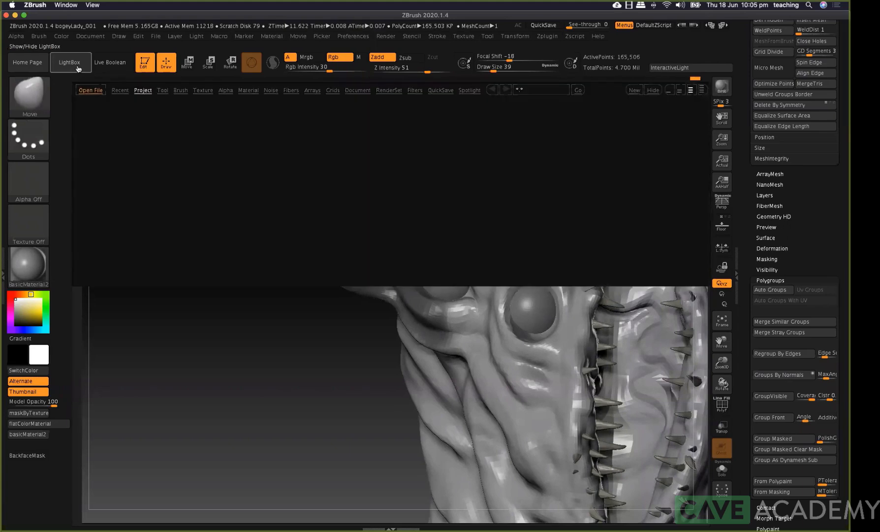
key("comma")
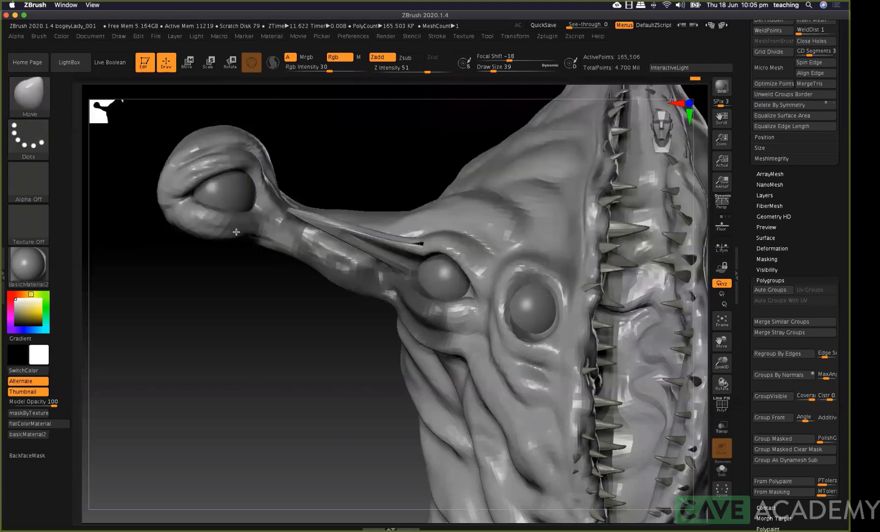
key("ctrl+z")
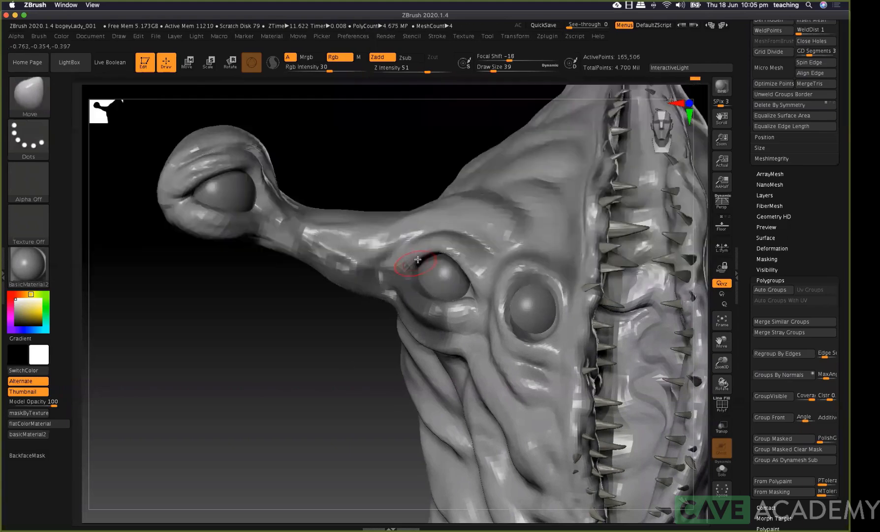
Raise the skin around the masked corner of the head eye with the Standard brush, reduce the draw size to 23, and clear the mask
key("b")
key("s")
key("t")
right_click_drag(405, 257, 395, 288)
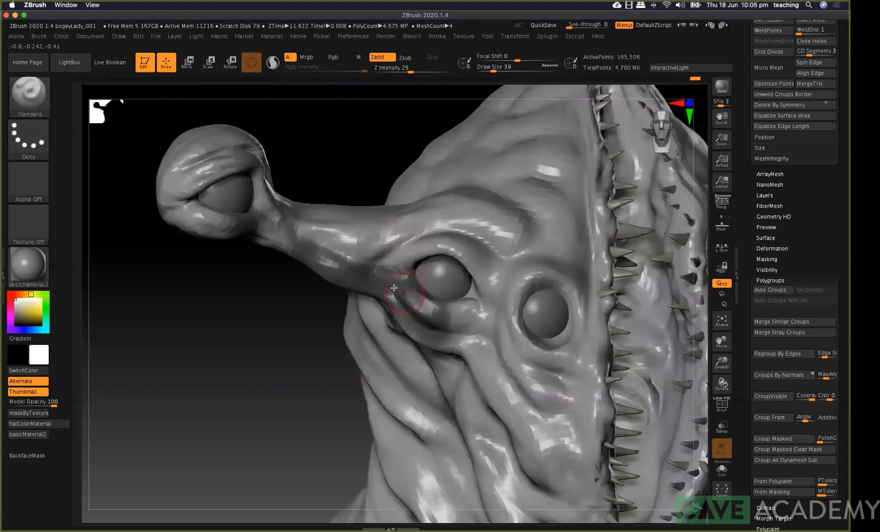
left_click_drag(390, 266, 446, 252)
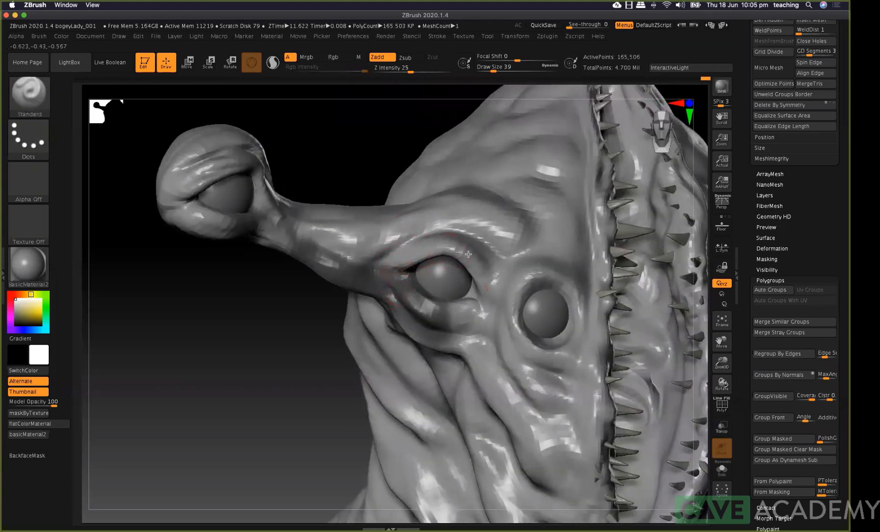
key("super+z")
key("space")
left_click(489, 314)
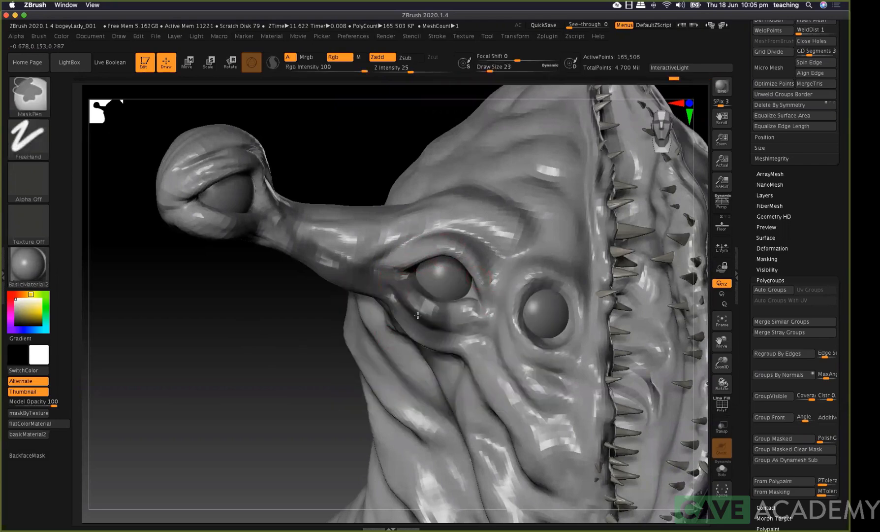
left_click(304, 391, "ctrl")
left_click_drag(304, 391, 309, 387, "ctrl")
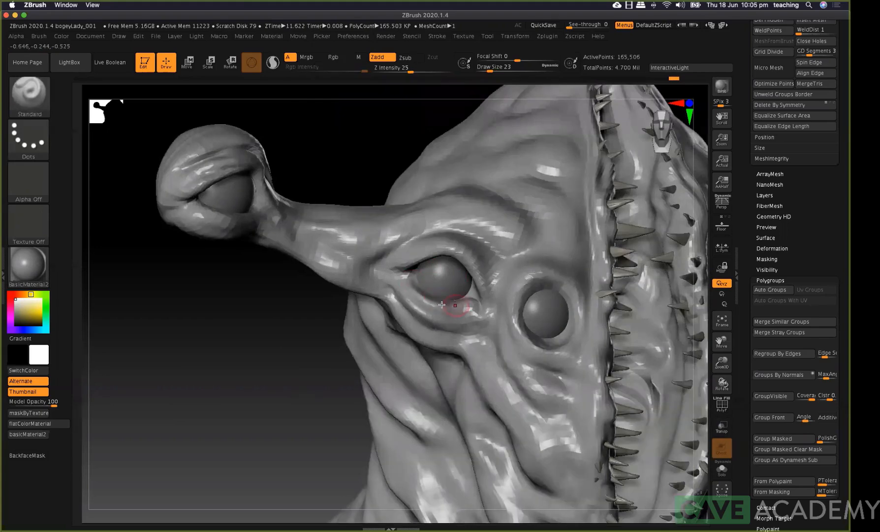
Reshape the lids of the head eye beside the stalk's base with the Move brush at draw size 68
key("b")
key("m")
key("v")
key("space")
left_click_drag(448, 280, 453, 280)
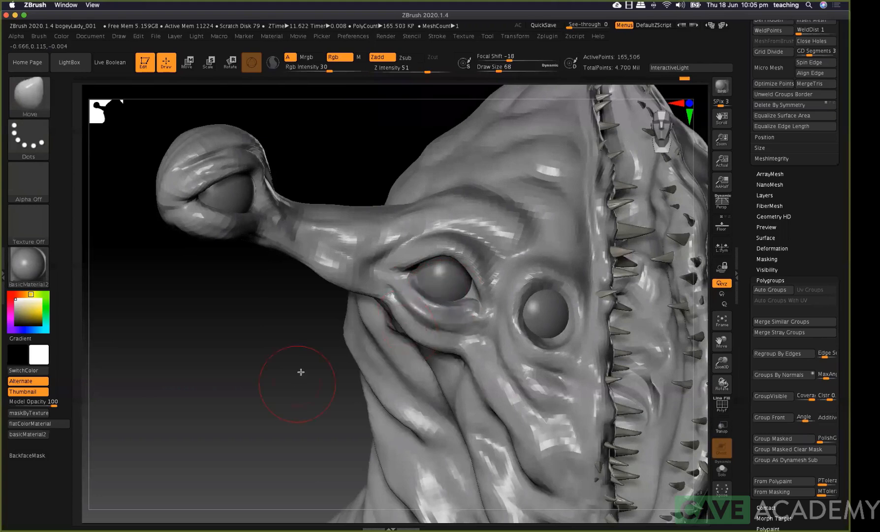
right_click_drag(445, 294, 427, 295)
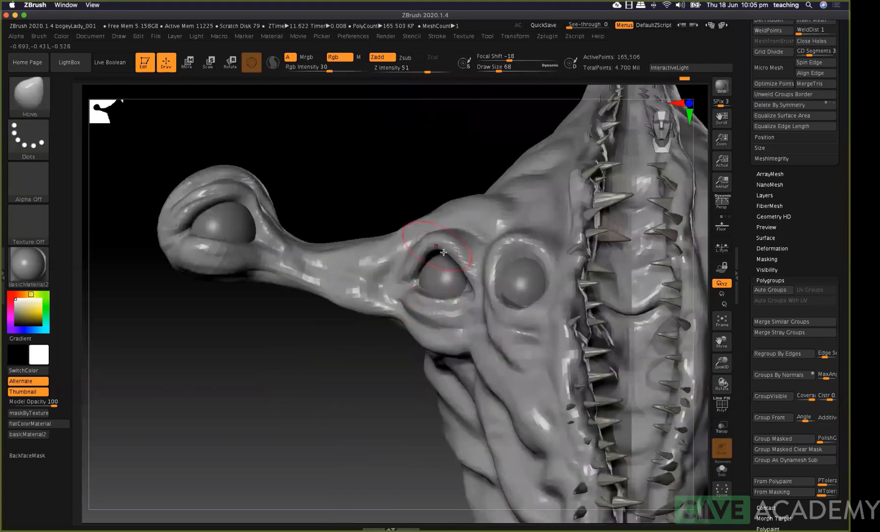
right_click_drag(441, 253, 433, 273)
mouse_move(432, 273)
left_mouse_down("shift")
mouse_move(423, 257)
mouse_move(432, 281)
mouse_move(415, 288)
mouse_move(427, 274)
mouse_move(436, 281)
mouse_move(410, 266)
mouse_move(427, 274)
mouse_move(420, 280)
left_mouse_up("shift")
Turn on transparency and adjust the rim of the outer head eye with the Move brush, reducing its draw size to 35
key("shift+d")
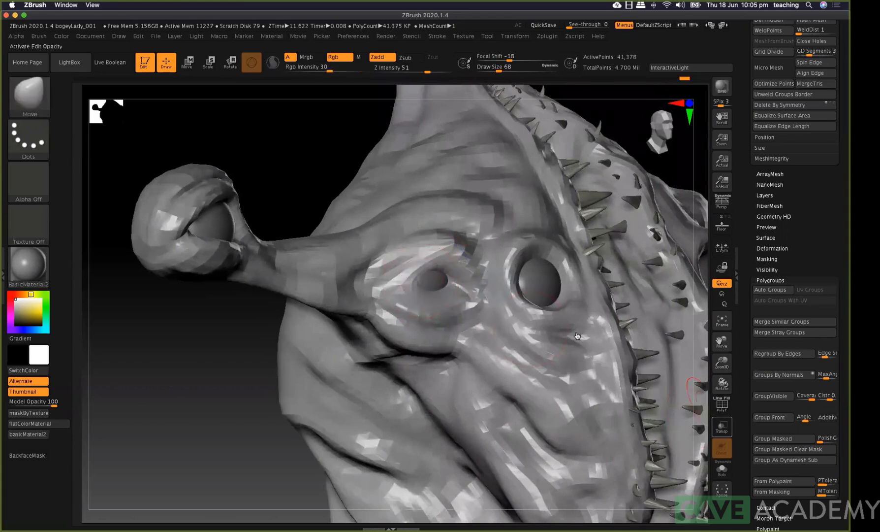
left_click(722, 426)
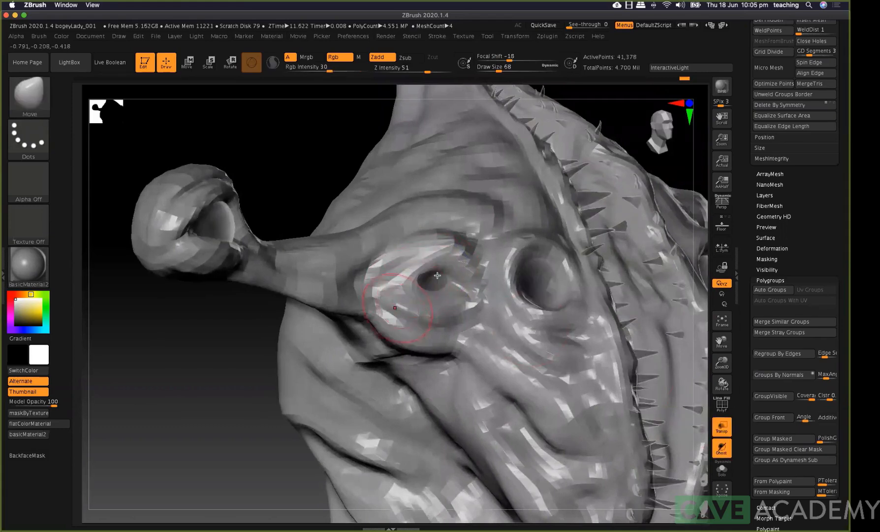
key("d")
key("space")
left_click_drag(437, 274, 431, 276)
left_click_drag(345, 169, 417, 173)
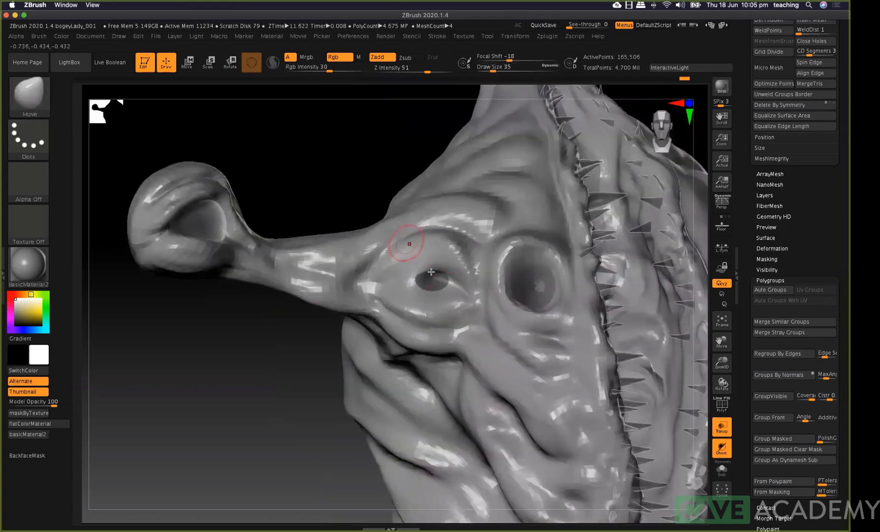
Carve back the skin covering the outer head eye with the Standard brush at draw size 35, and turn transparency off
key("b")
key("s")
key("t")
mouse_move(429, 275)
left_mouse_down("alt")
mouse_move(434, 284)
mouse_move(437, 257)
mouse_move(430, 292)
mouse_move(446, 285)
mouse_move(433, 254)
mouse_move(418, 263)
left_mouse_up("alt")
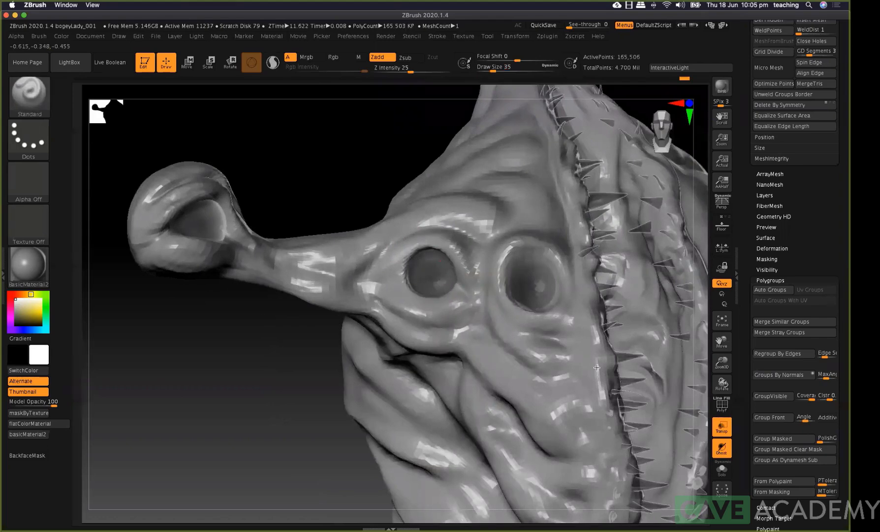
left_click(722, 426)
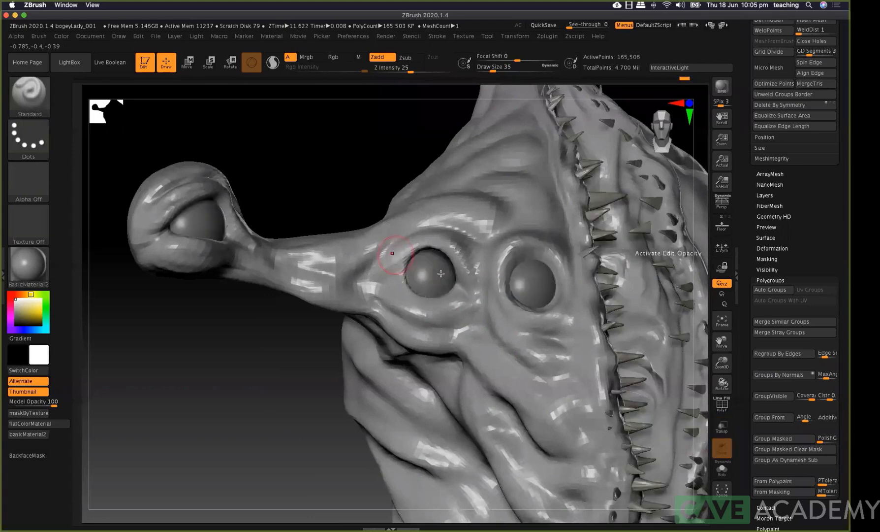
Refine the lid edge of the outer head eye with the Move brush, using draw sizes 77 and 35
key("b")
key("m")
key("v")
key("space")
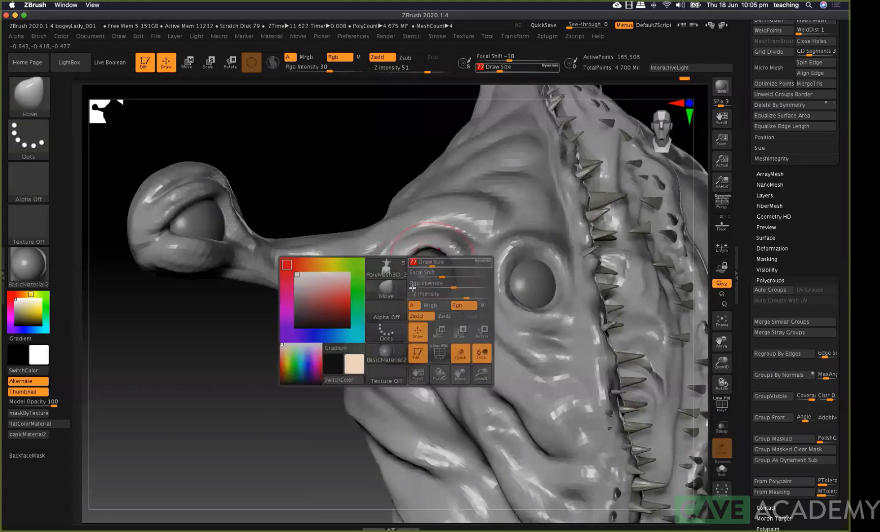
mouse_move(177, 241)
left_mouse_down()
mouse_move(237, 375)
mouse_move(222, 268)
mouse_move(225, 200)
left_mouse_up()
key("space")
left_click(427, 280)
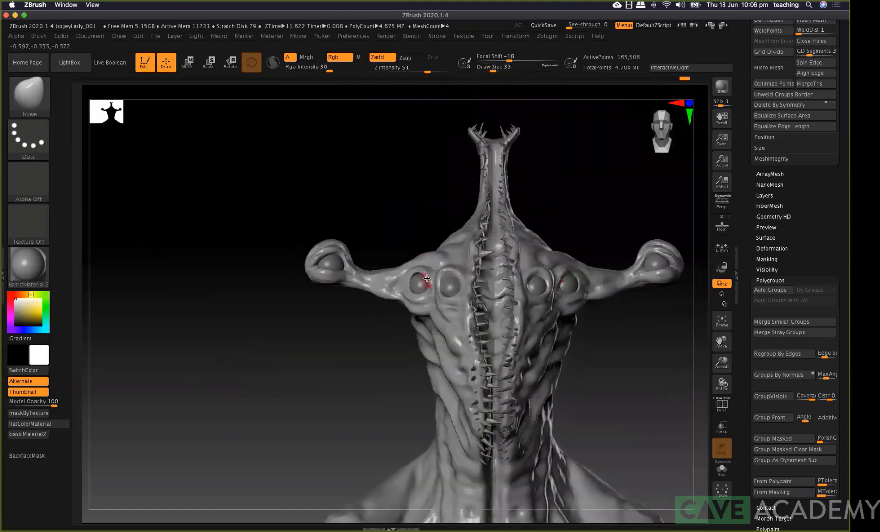
Adjust the skin around both head eyes with the Move brush at draw size 68
key("space")
left_click_drag(421, 277, 419, 278)
left_click_drag(446, 284, 447, 276)
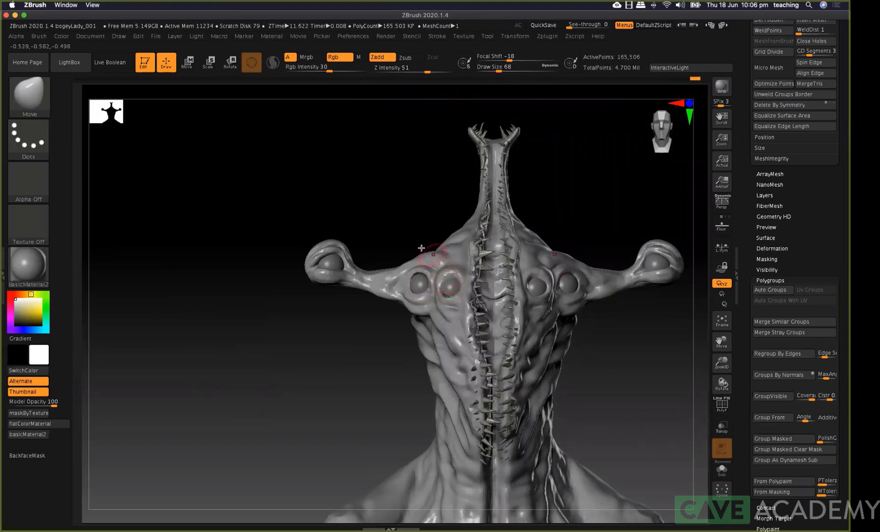
Reshape the brow outline above the head eyes at draw size 108 and the skin beneath the stalk's base at draw size 56
key("space")
mouse_move(448, 235)
left_mouse_down()
mouse_move(456, 236)
mouse_move(450, 227)
left_mouse_up()
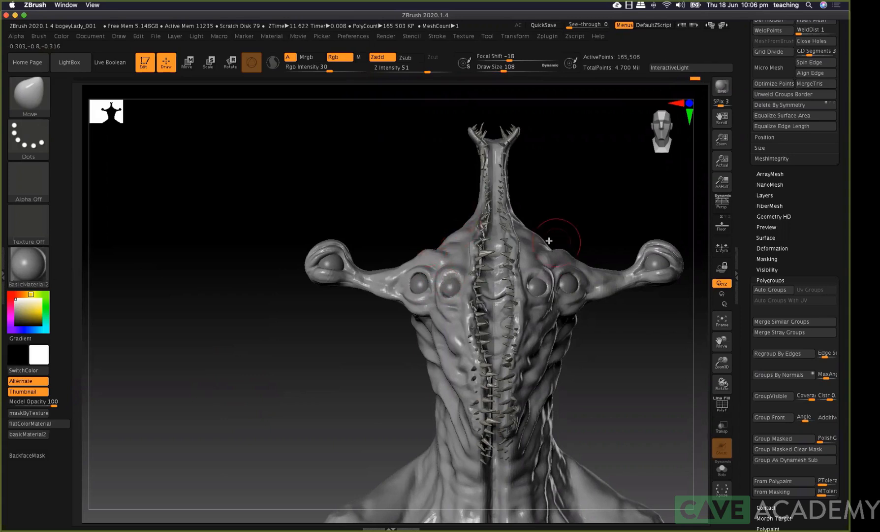
left_click_drag(549, 258, 554, 258)
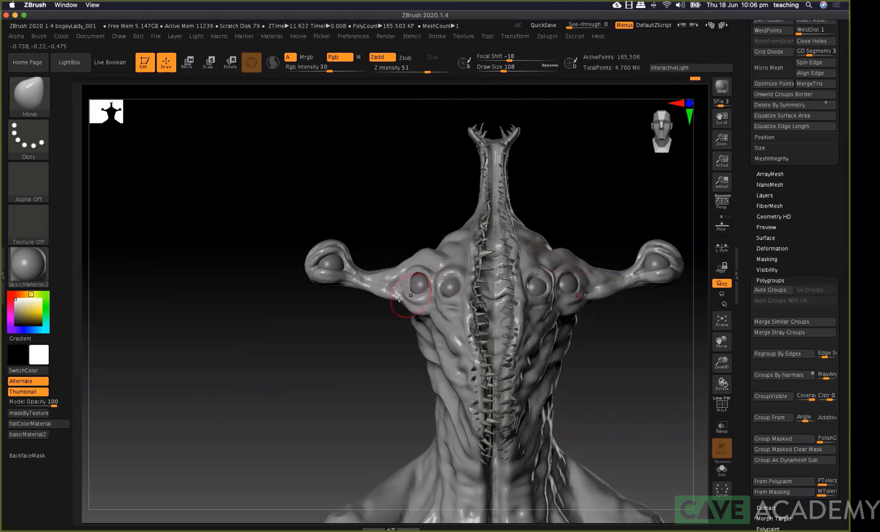
key("space")
left_click_drag(402, 299, 395, 300)
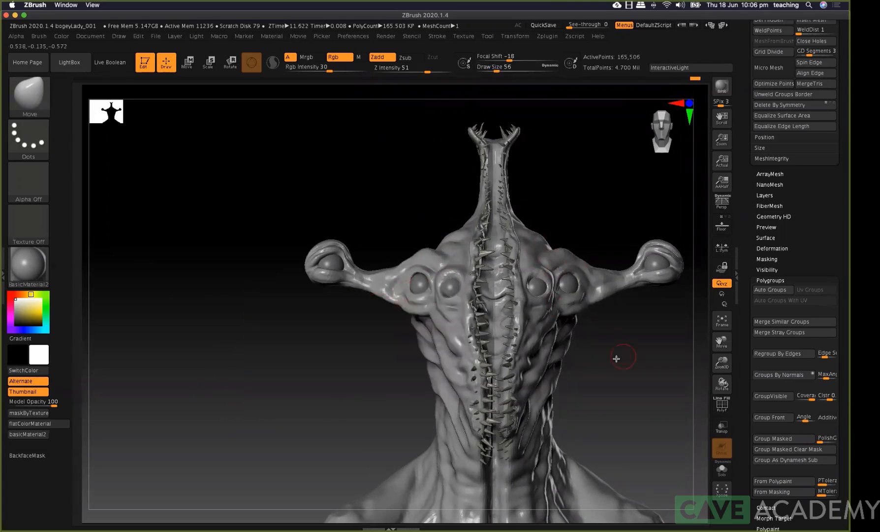
Smooth the cheek folds below the head eyes at Z Intensity 12, working two subdivision levels lower and returning to the highest level
left_click_drag(620, 359, 456, 350)
key("space")
left_click(498, 319)
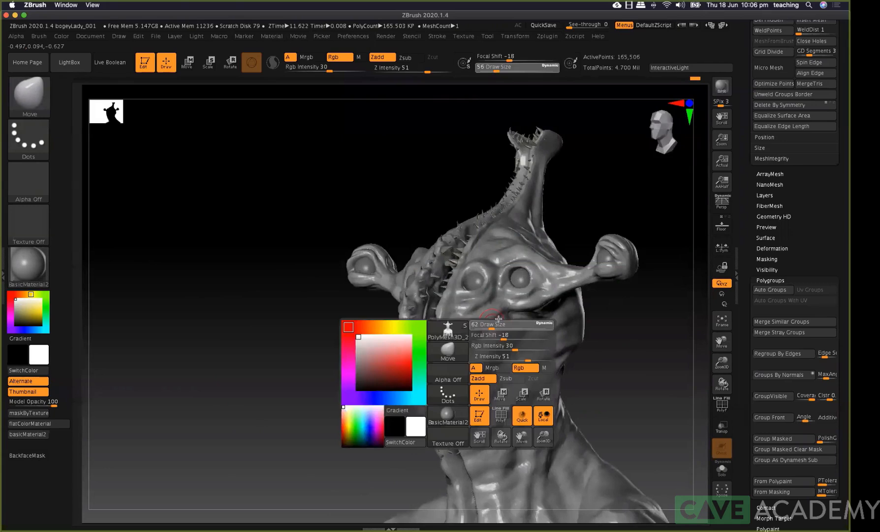
key("shift+d")
key("shift+d")
left_click_drag(268, 300, 242, 247, "alt")
left_click_drag(345, 235, 253, 241, "alt")
left_click_drag(408, 69, 400, 69, "shift")
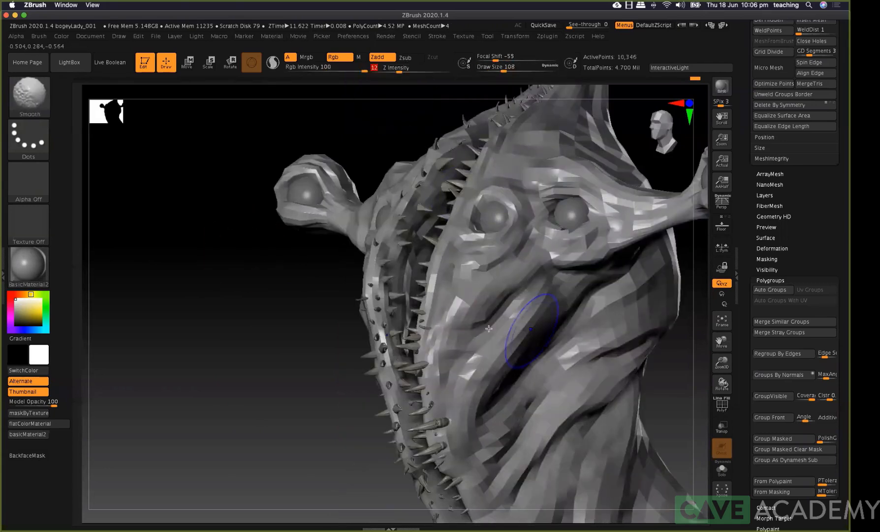
mouse_move(517, 301)
left_mouse_down("shift")
mouse_move(517, 394)
mouse_move(503, 419)
mouse_move(528, 358)
left_mouse_up("shift")
mouse_move(494, 329)
left_mouse_down("shift")
mouse_move(479, 359)
mouse_move(491, 352)
left_mouse_up("shift")
key("d")
key("d")
Reshape the side of the jaw at Move draw size 234 and the cheek folds beside the mouth at draw size 116
mouse_move(235, 335)
left_mouse_down()
mouse_move(261, 339)
mouse_move(236, 335)
mouse_move(257, 352)
left_mouse_up()
mouse_move(395, 352)
left_mouse_down()
mouse_move(391, 326)
mouse_move(405, 328)
left_mouse_up()
key("space")
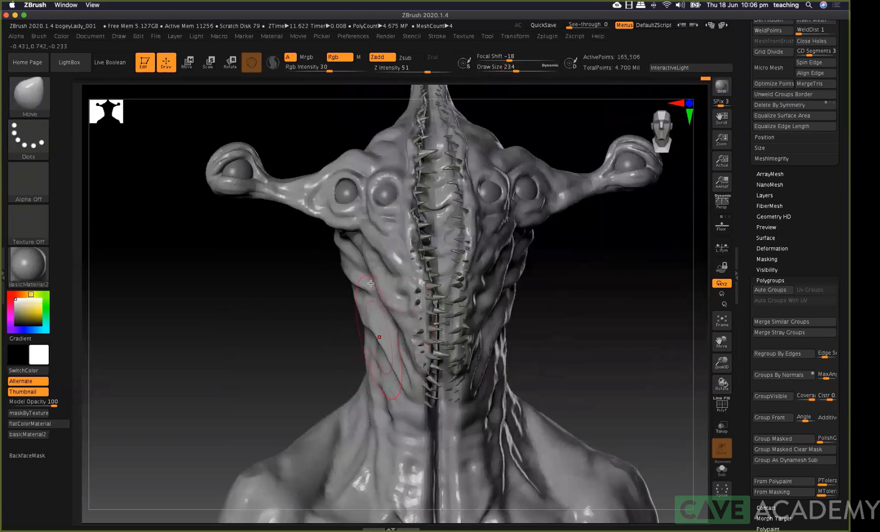
left_click_drag(370, 296, 369, 283)
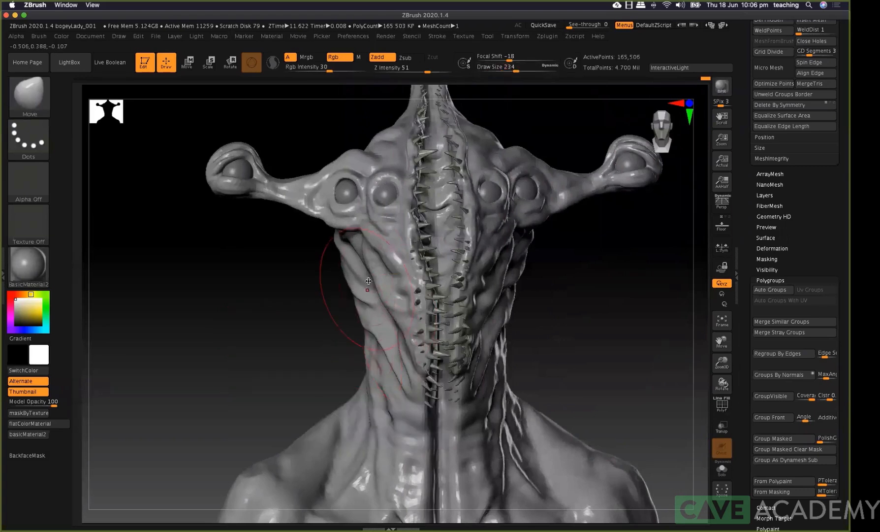
key("space")
left_click(387, 261)
left_click_drag(397, 277, 395, 288)
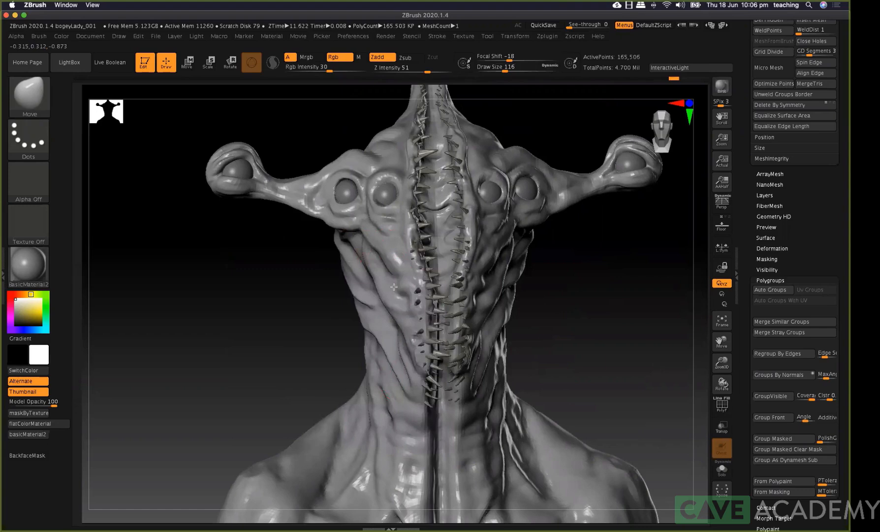
Reshape the side of the neck and its transition into the shoulder with the Move brush at draw sizes 158 and 228
mouse_move(510, 274)
left_mouse_down()
mouse_move(493, 273)
mouse_move(516, 293)
mouse_move(508, 389)
left_mouse_up()
key("space")
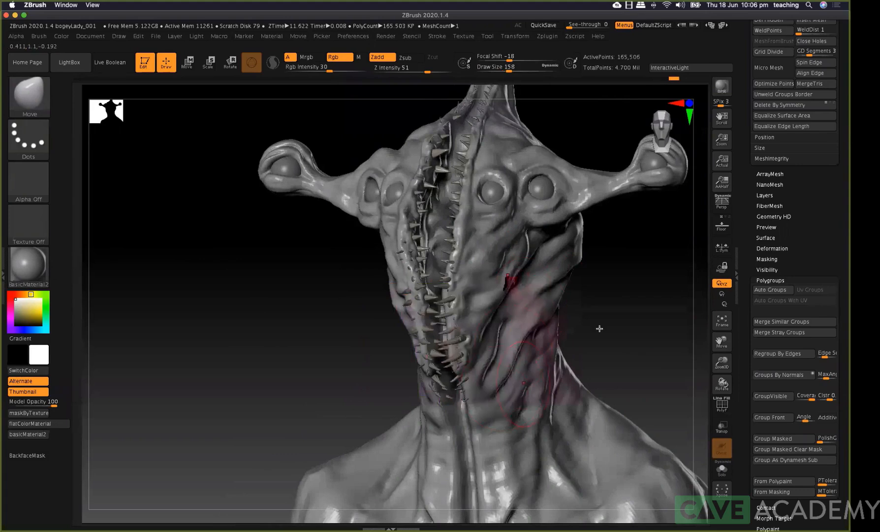
mouse_move(609, 314)
left_mouse_down()
mouse_move(596, 248)
mouse_move(524, 303)
mouse_move(479, 257)
left_mouse_up()
key("space")
left_click_drag(487, 333, 494, 333)
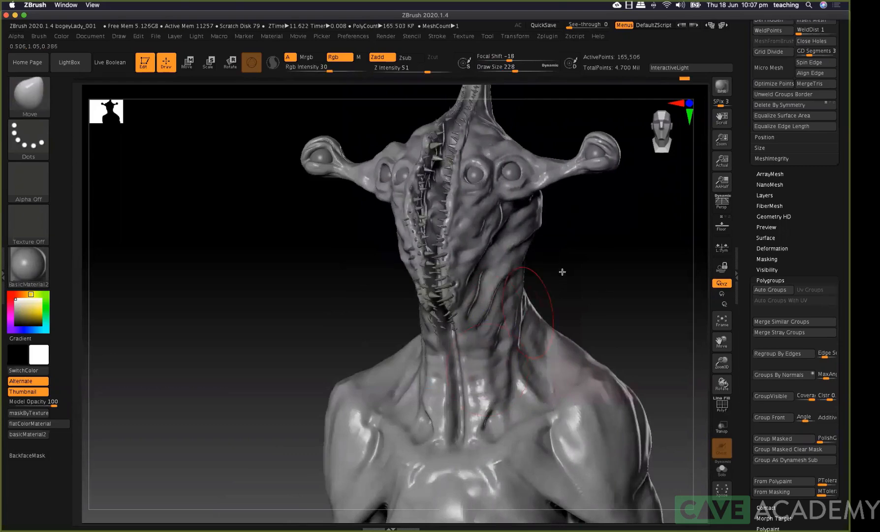
left_click_drag(563, 270, 414, 331)
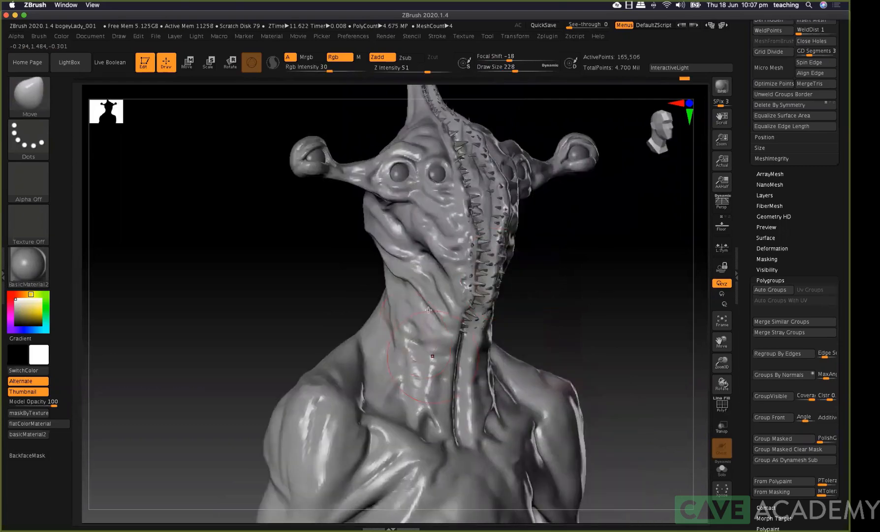
At a lower subdivision level, adjust the jaw-side folds with the Move brush at draw size 154 and smooth the cheek crease beside the mouth
mouse_move(540, 270)
left_mouse_down("shift")
mouse_move(566, 269)
mouse_move(617, 317)
mouse_move(616, 340)
mouse_move(526, 294)
left_mouse_up("shift")
key("shift+d")
key("space")
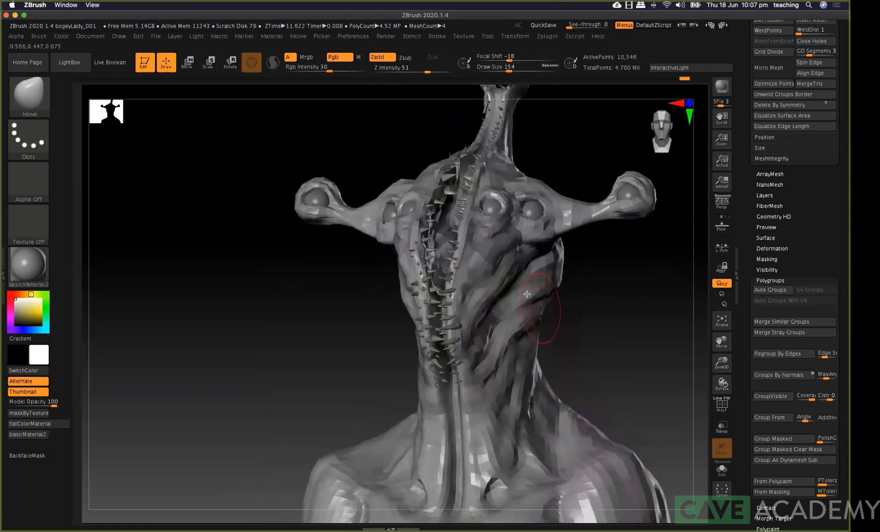
left_click_drag(599, 318, 460, 318)
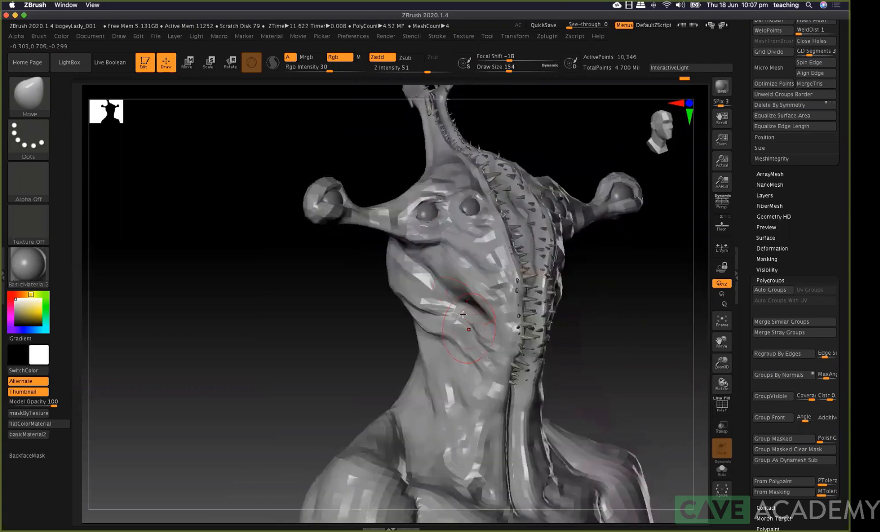
key("shift")
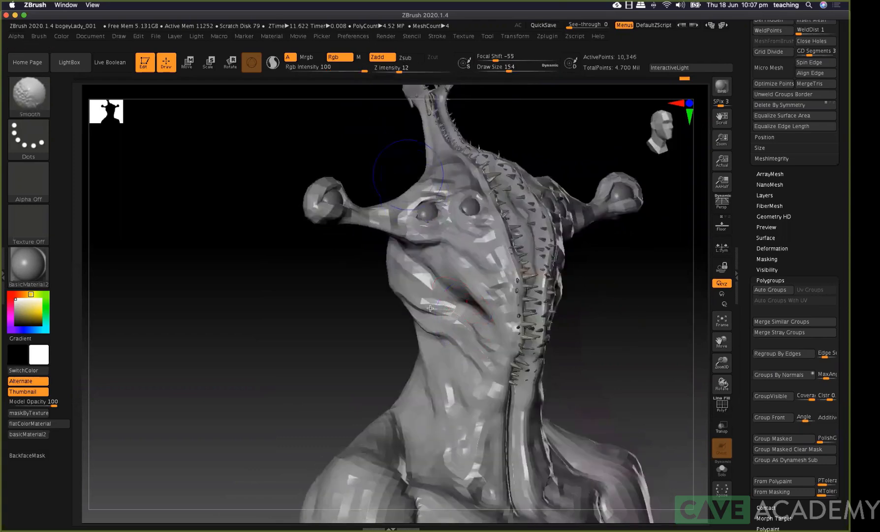
mouse_move(459, 317)
left_mouse_down("shift")
mouse_move(450, 305)
mouse_move(465, 295)
mouse_move(491, 316)
mouse_move(489, 336)
mouse_move(501, 283)
left_mouse_up("shift")
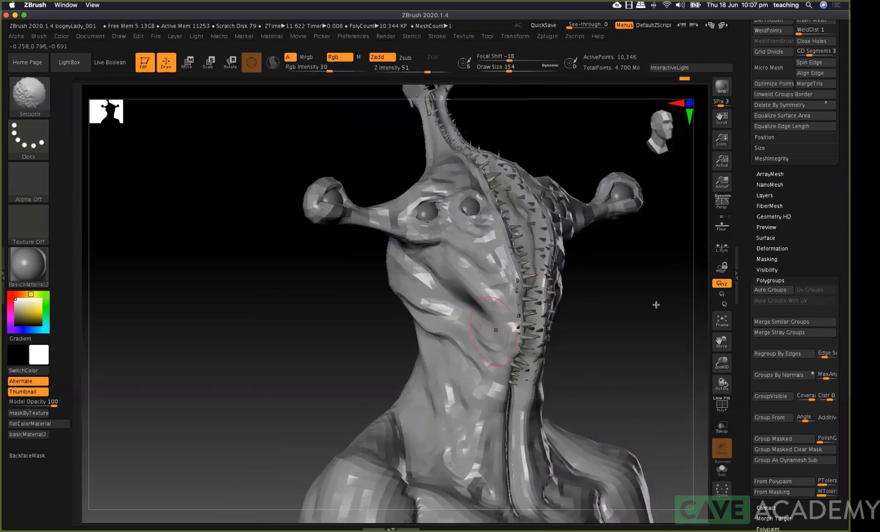
key("d")
Reshape the front and sides of the neck with the Move brush at draw size 268, one subdivision level lower
left_click_drag(619, 308, 266, 298)
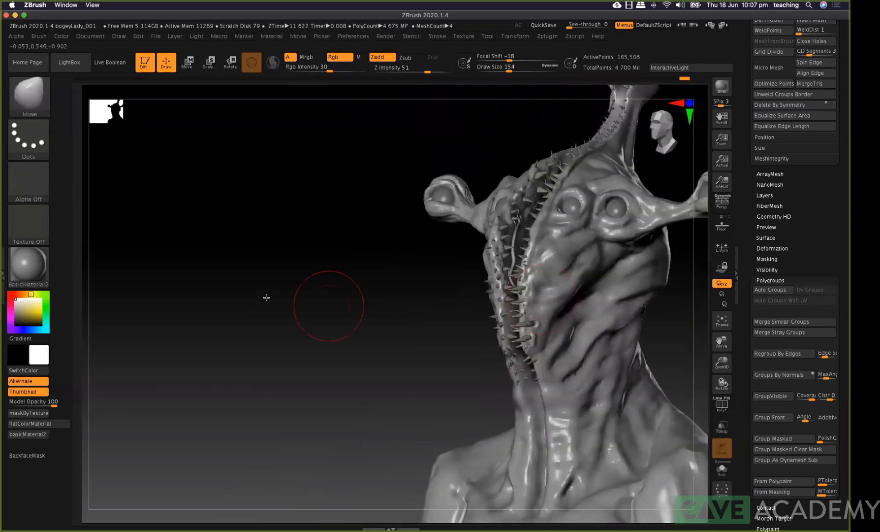
left_click_drag(474, 299, 482, 302)
right_click(480, 299)
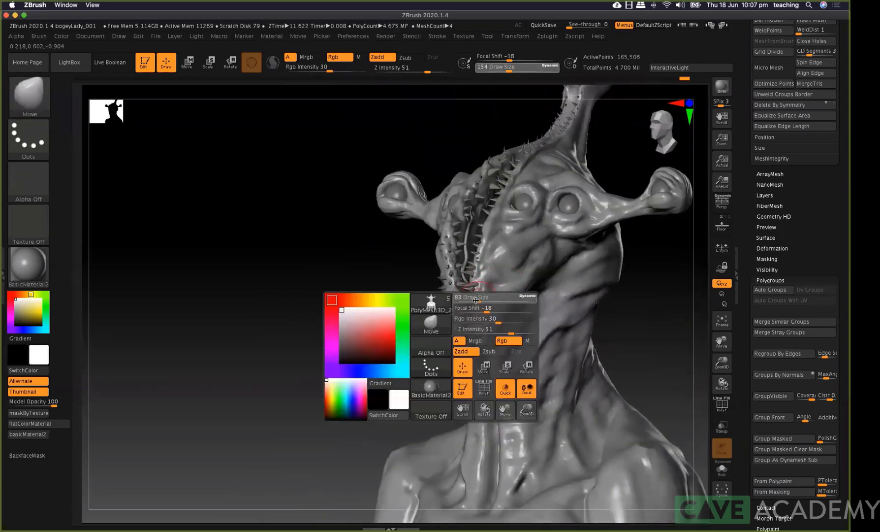
mouse_move(269, 294)
left_mouse_down()
mouse_move(231, 253)
mouse_move(519, 299)
mouse_move(519, 287)
left_mouse_up()
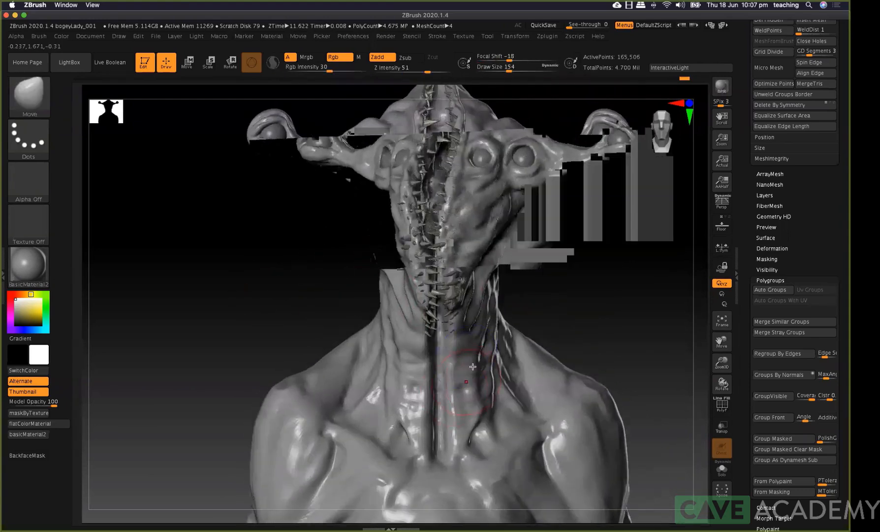
key("shift+d")
key("space")
left_click(462, 374)
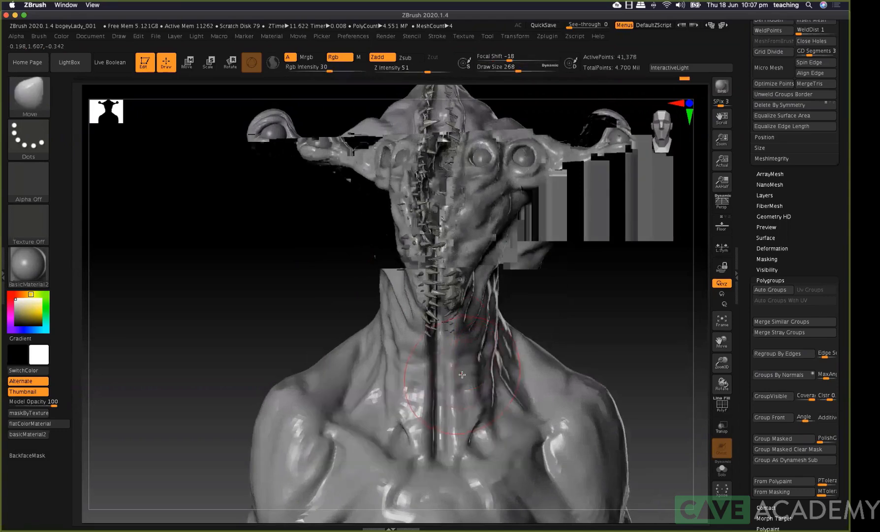
left_click_drag(408, 375, 419, 407)
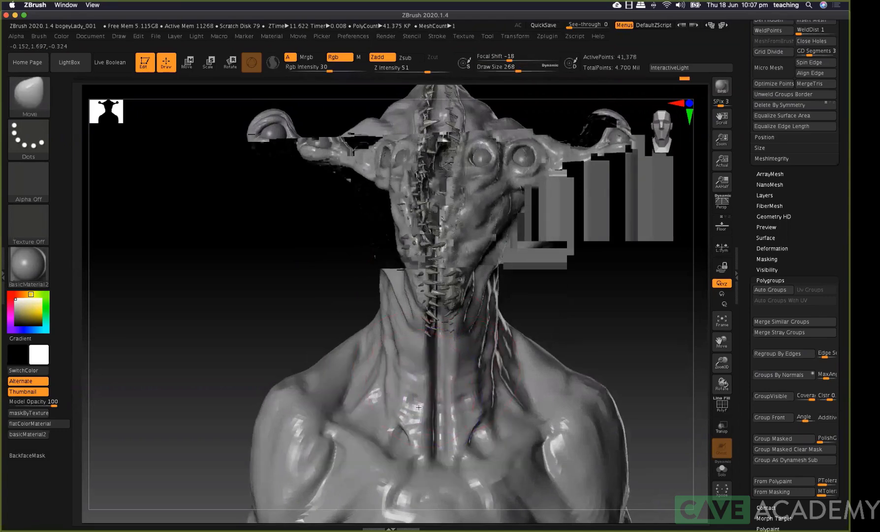
left_click_drag(374, 355, 372, 348)
left_click_drag(511, 364, 509, 349)
Sculpt creases at the neck base and collarbones with the Standard brush, Alpha 01 and draw size 56
key("b")
key("s")
key("t")
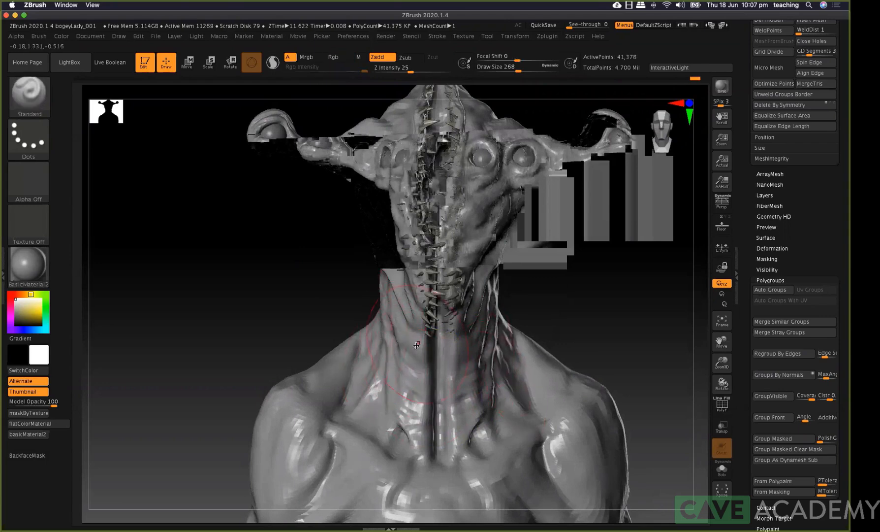
key("space")
left_click(34, 169)
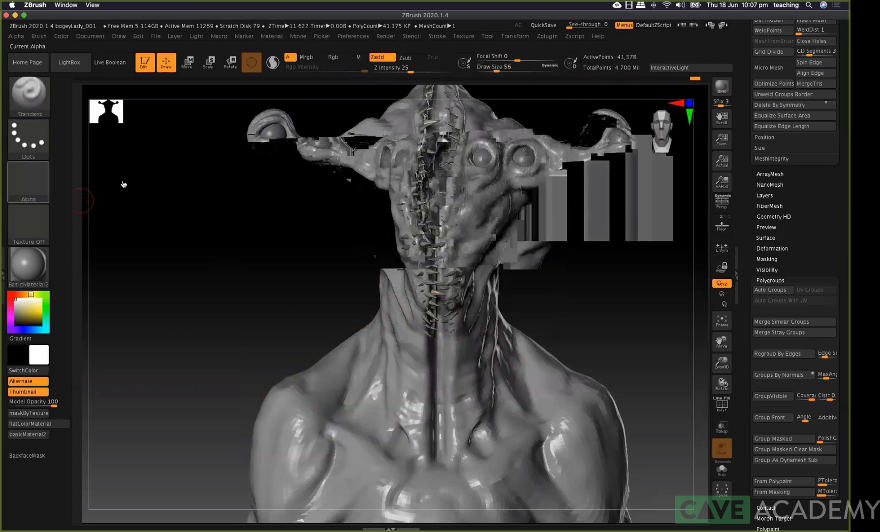
left_click(121, 185)
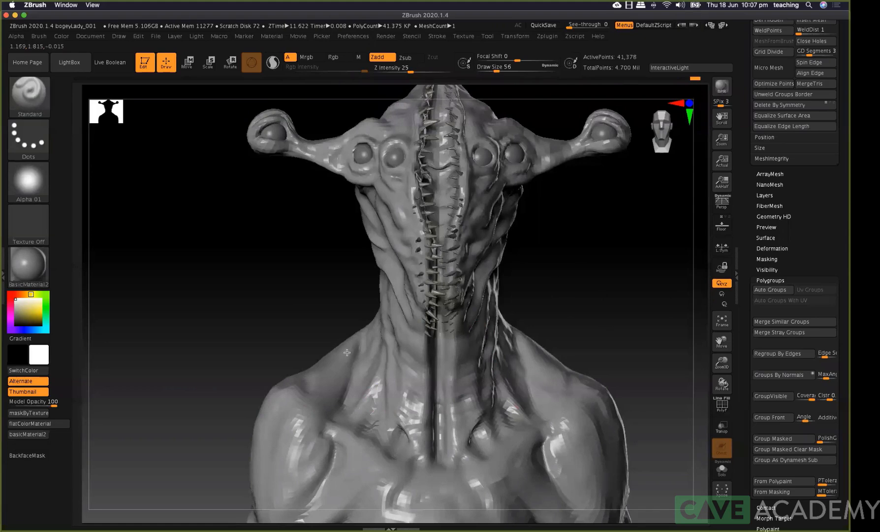
left_click_drag(602, 293, 527, 291)
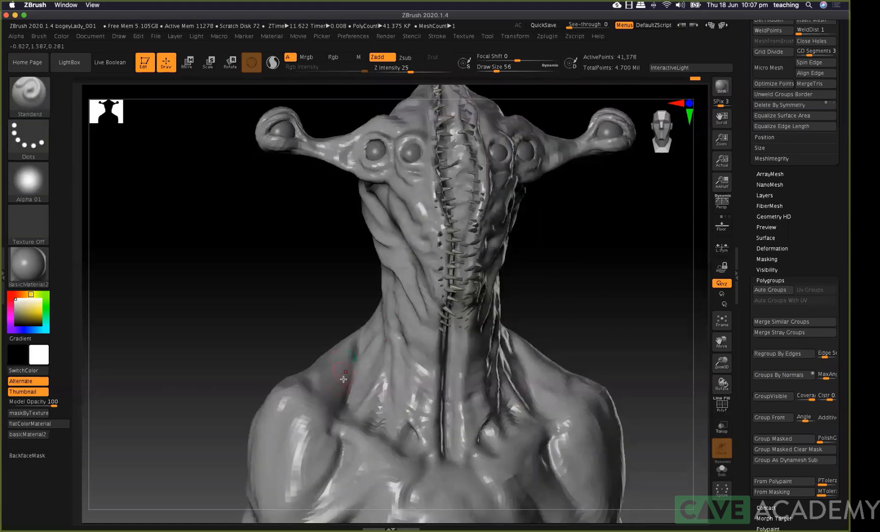
Build up the slopes from the neck to both shoulders with the ClayTubes brush at draw size 108
key("b")
key("c")
key("t")
key("space")
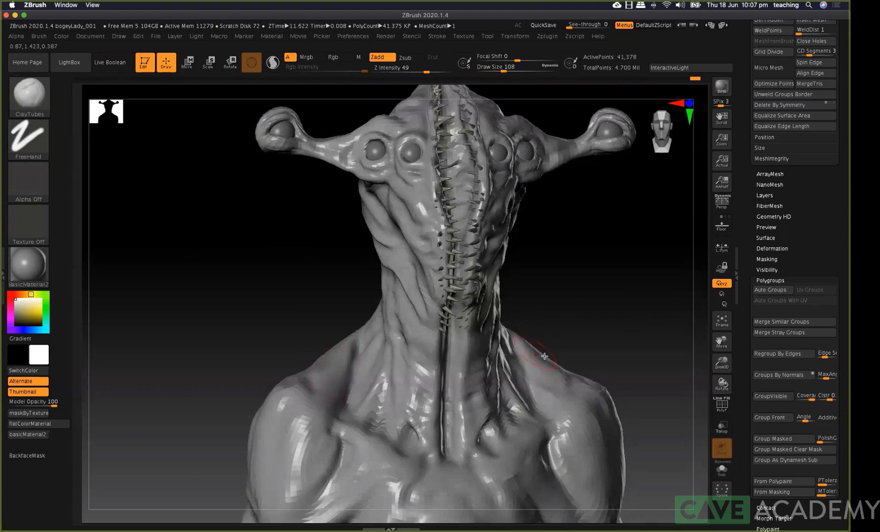
right_click_drag(523, 358, 530, 394)
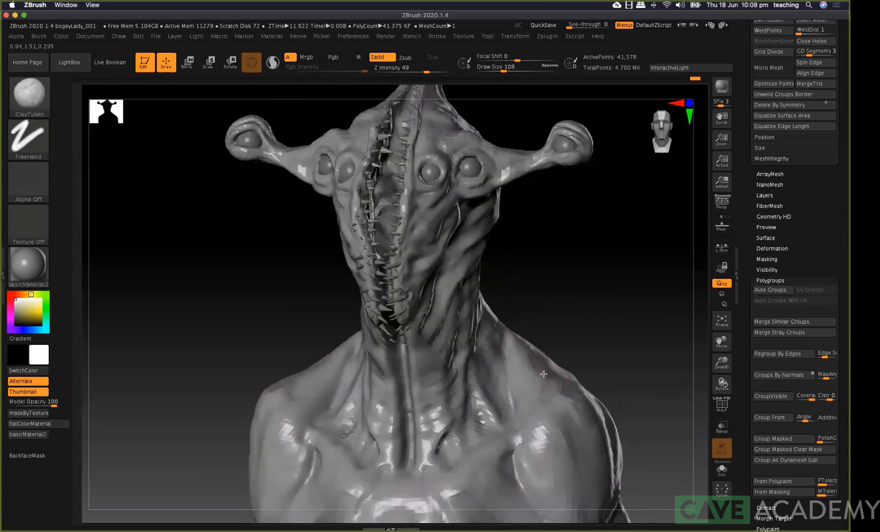
mouse_move(564, 327)
right_mouse_down()
mouse_move(601, 291)
mouse_move(341, 341)
right_mouse_up()
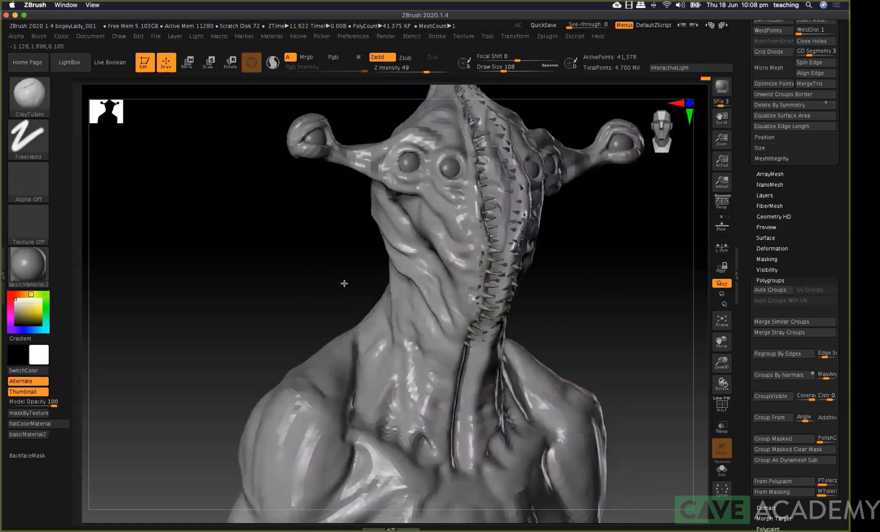
Sculpt the muscle forms on the back of the neck and upper shoulders with ClayTubes at draw size 108
mouse_move(344, 283)
left_mouse_down()
mouse_move(408, 258)
mouse_move(456, 262)
left_mouse_up()
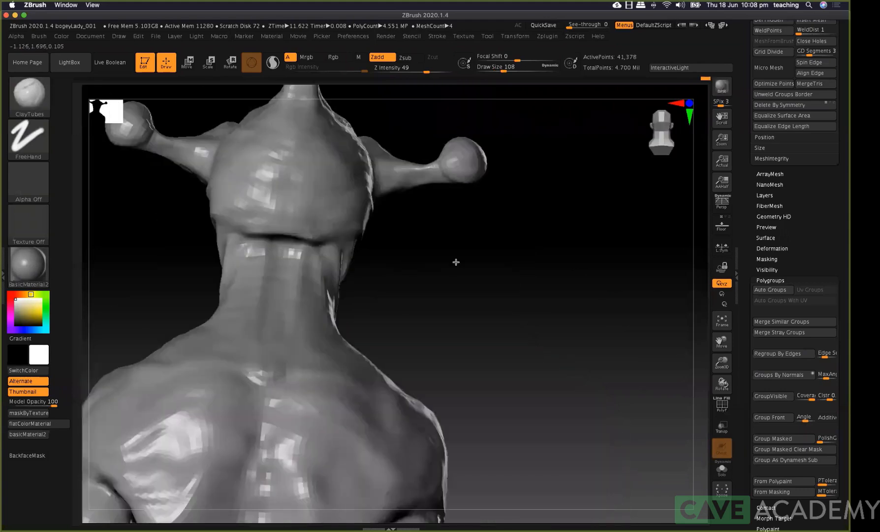
mouse_move(446, 307)
left_mouse_down()
mouse_move(341, 378)
mouse_move(325, 336)
left_mouse_up()
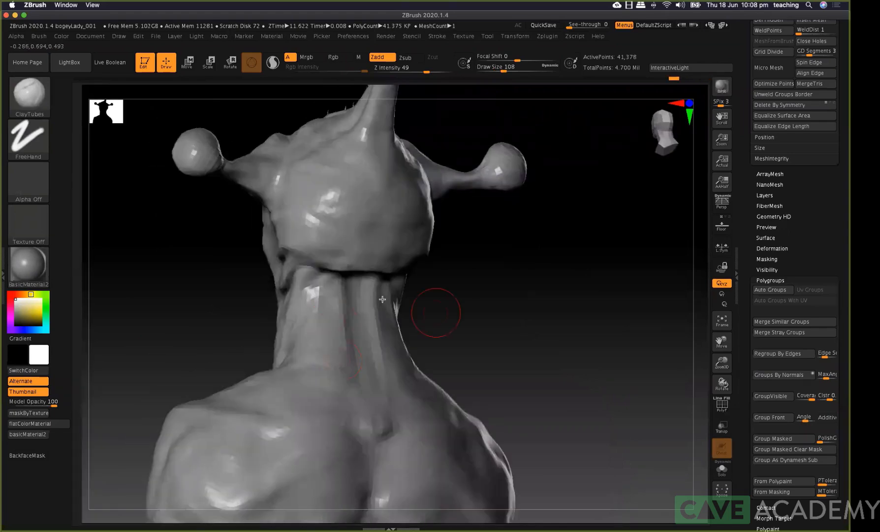
left_click_drag(437, 314, 392, 308, "shift")
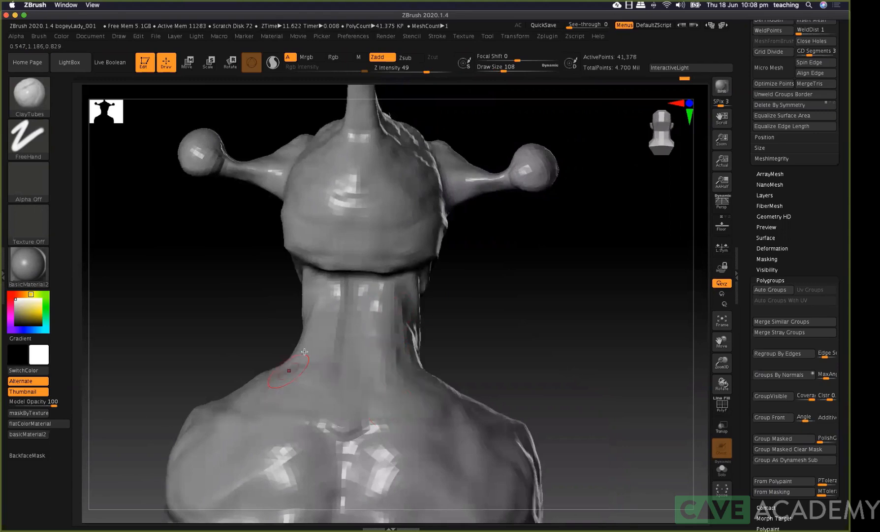
right_click_drag(389, 298, 437, 324)
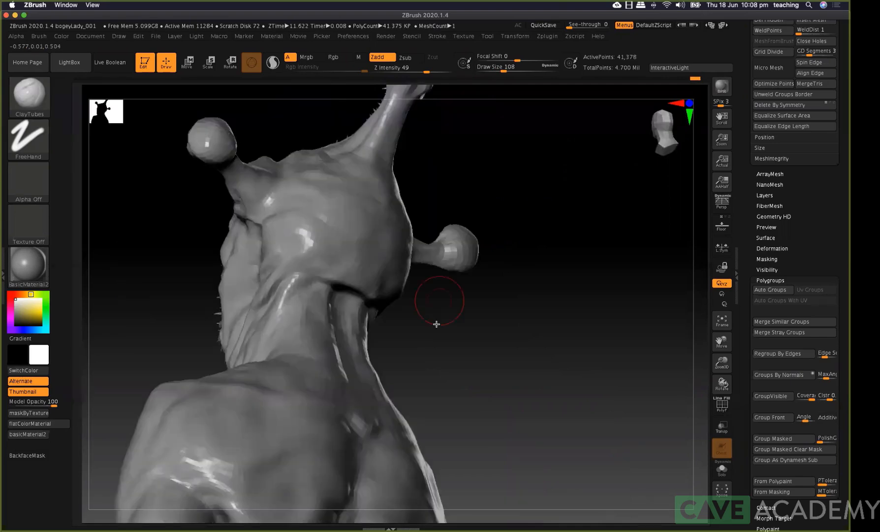
right_click_drag(399, 294, 400, 294)
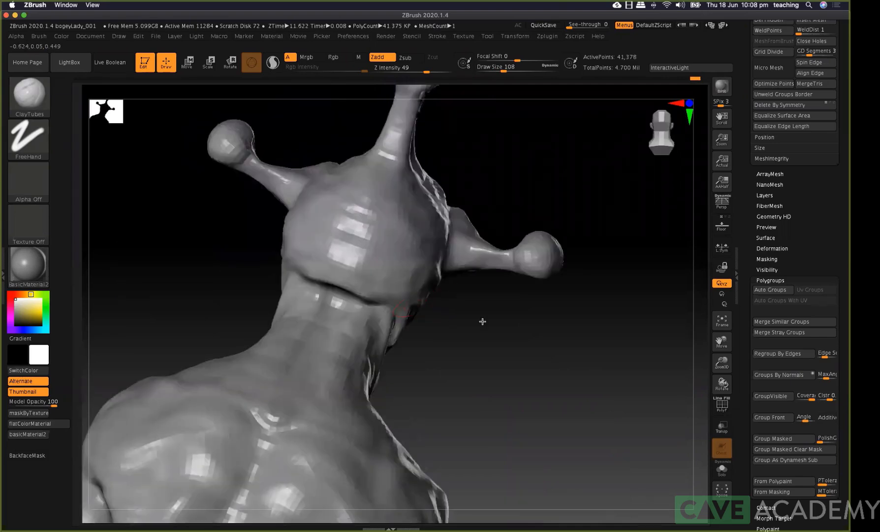
Refine the back of the head and the bases of the eye stalks with ClayTubes at draw size 101
right_click_drag(483, 322, 465, 308)
right_click_drag(466, 238, 465, 250)
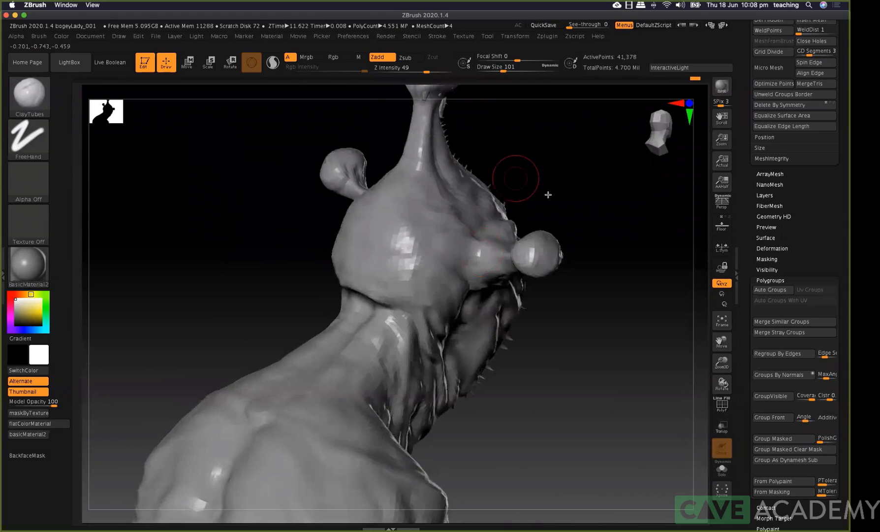
right_click_drag(308, 189, 315, 191)
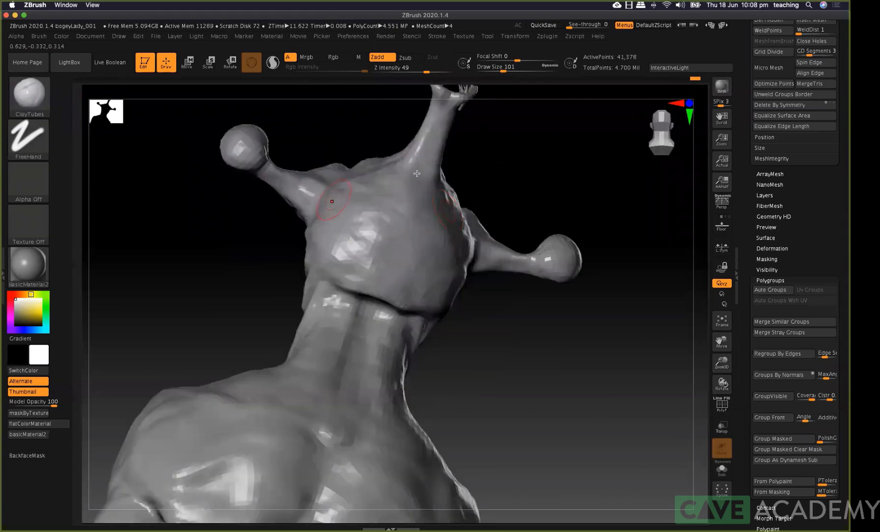
right_click_drag(409, 316, 570, 317, "shift")
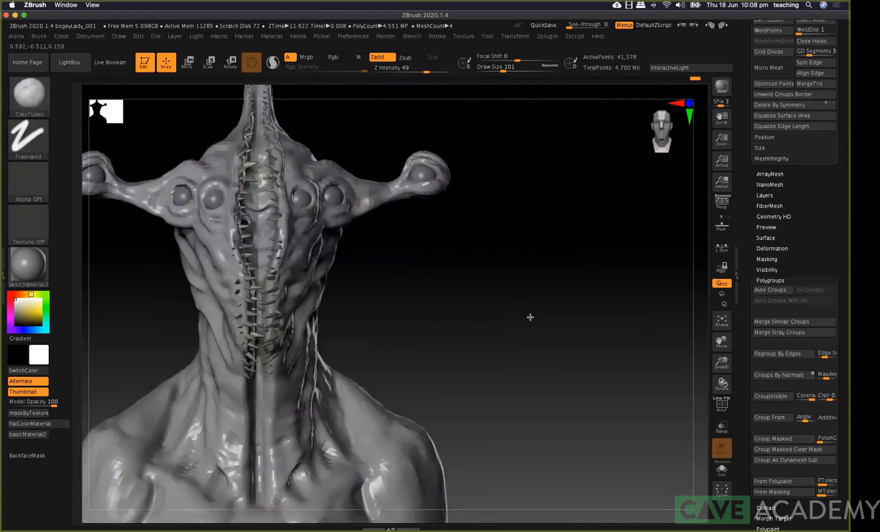
right_click_drag(512, 297, 603, 235, "alt")
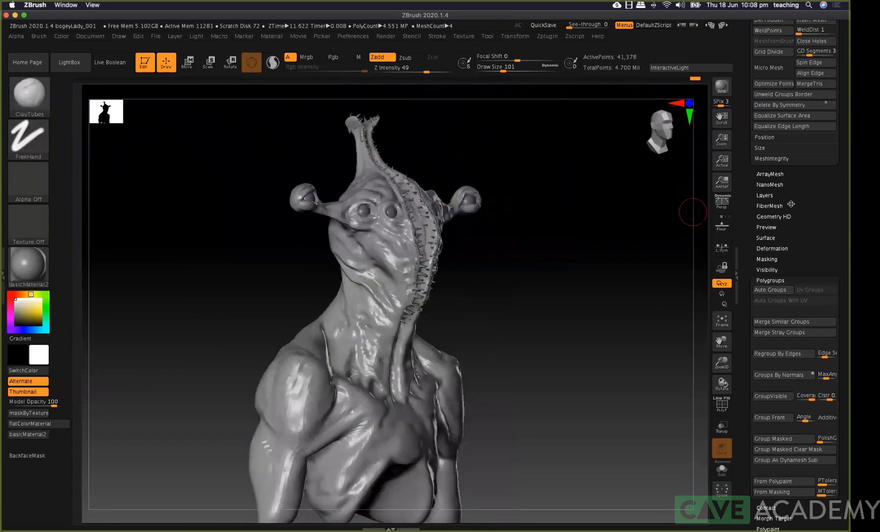
Combine the subtools into one posing mesh with Transpose Master's TPoseMesh and bring up its subtool list
left_click(548, 36)
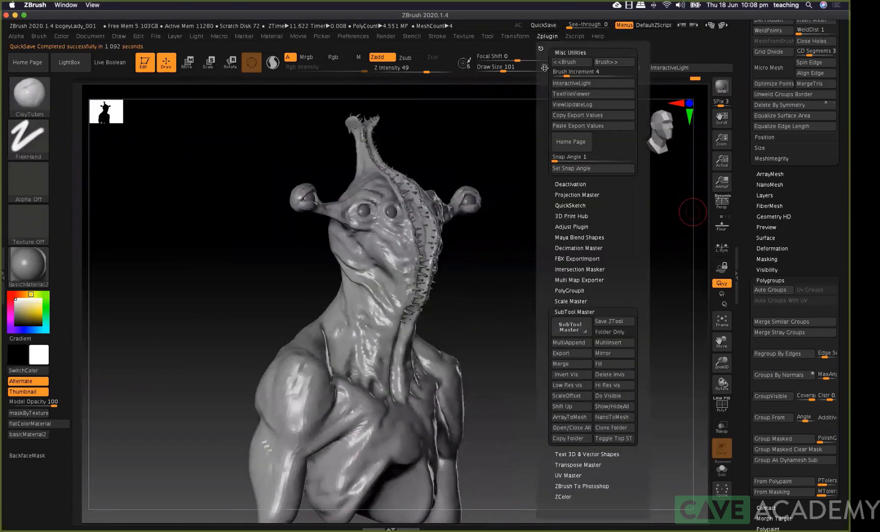
left_click(596, 311)
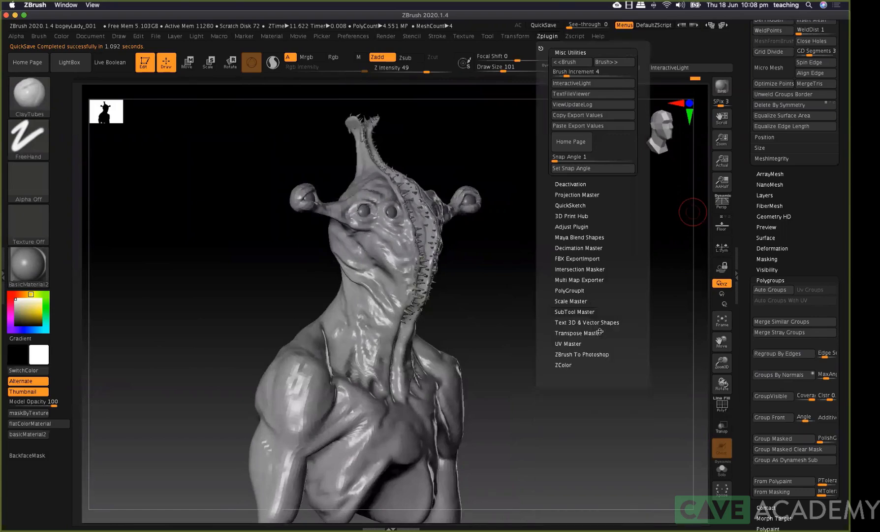
left_click(599, 333)
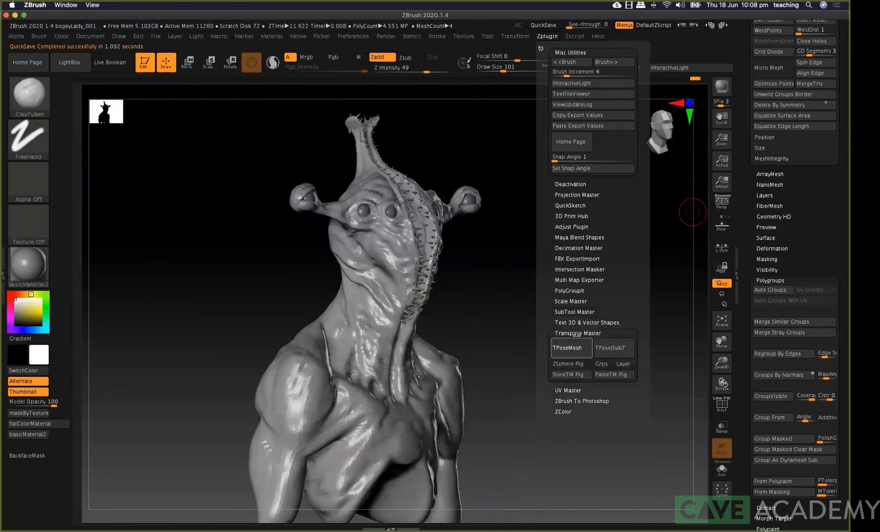
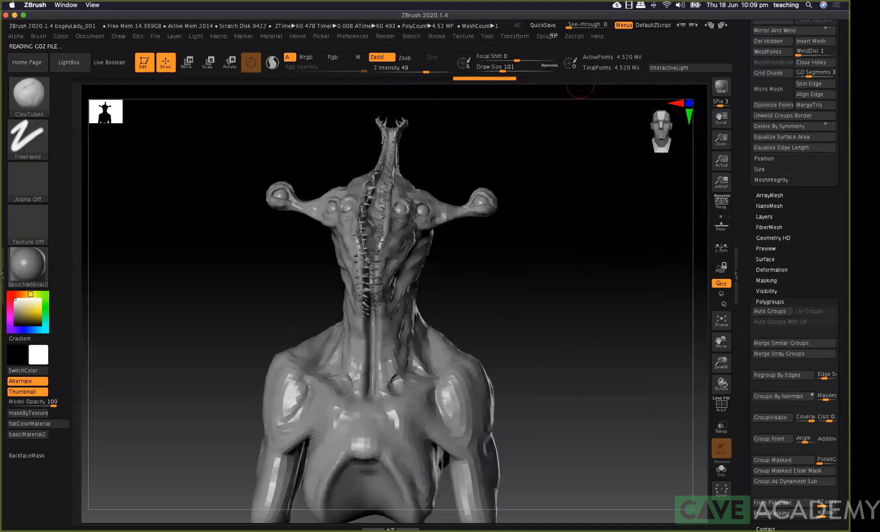
left_click(547, 36)
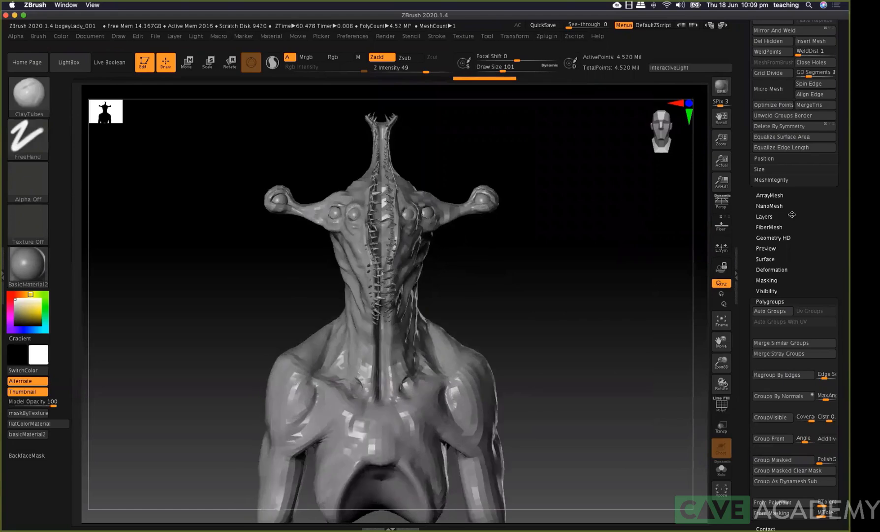
scroll(788, 295, "up", 10)
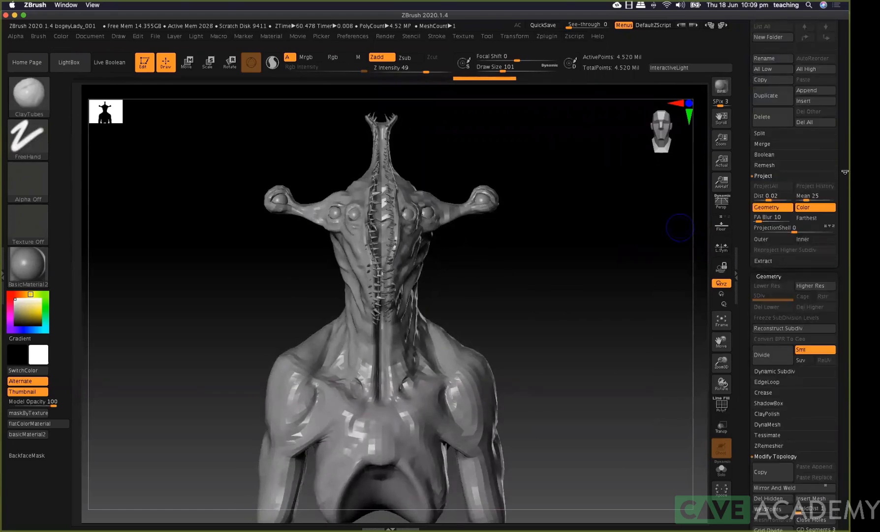
scroll(846, 228, "up", 5)
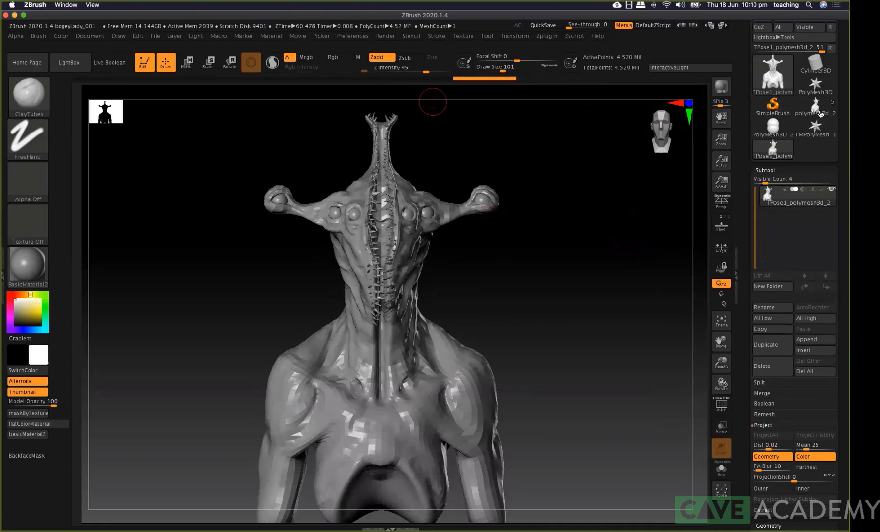
mouse_move(814, 119)
Mask the head and neck, extend the mask to the neck base at draw size 257, and invert it to cover the torso and arms
left_click_drag(539, 264, 584, 263)
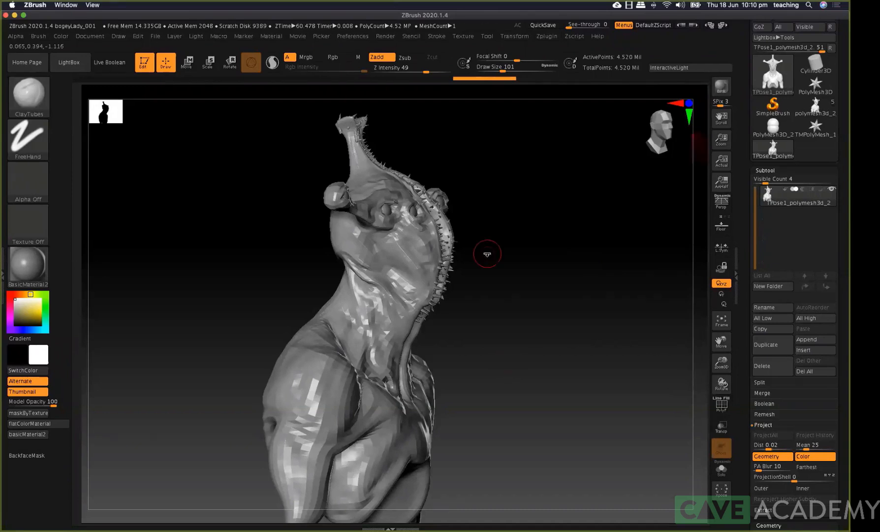
left_click_drag(472, 255, 291, 223, "shift")
mouse_move(233, 98)
left_mouse_down("ctrl")
mouse_move(556, 311)
mouse_move(581, 308)
left_mouse_up("ctrl")
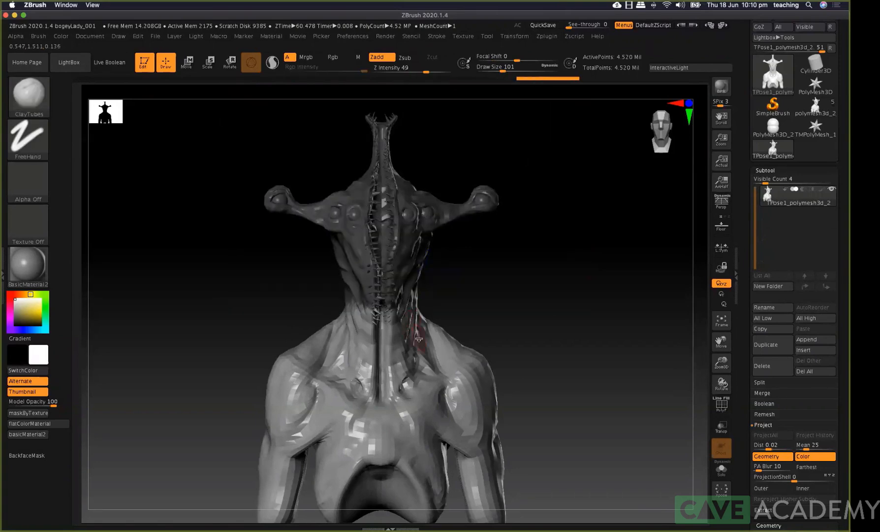
key("space")
left_click_drag(423, 338, 443, 337)
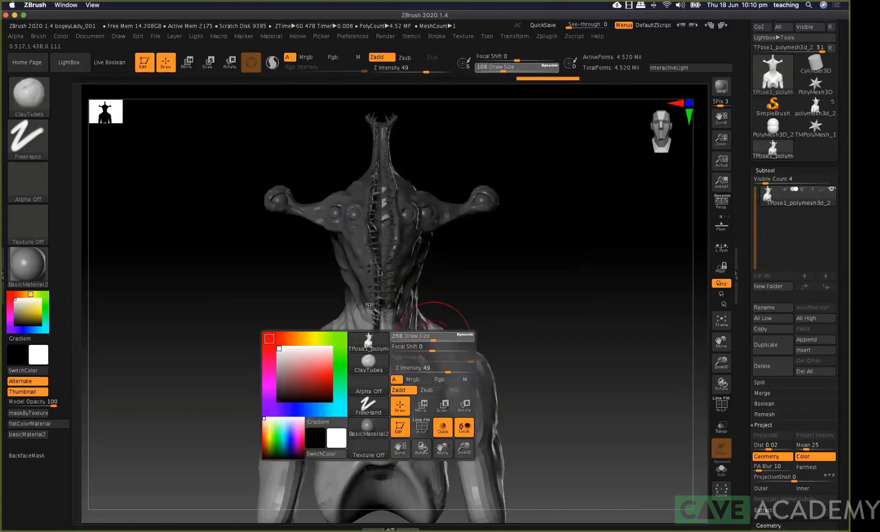
mouse_move(392, 310)
left_mouse_down("ctrl")
mouse_move(371, 314)
mouse_move(389, 310)
mouse_move(427, 331)
mouse_move(392, 360)
mouse_move(425, 314)
left_mouse_up("ctrl")
mouse_move(320, 276)
left_mouse_down()
mouse_move(297, 217)
mouse_move(362, 322)
mouse_move(482, 304)
mouse_move(442, 348)
mouse_move(472, 352)
mouse_move(430, 331)
left_mouse_up()
left_click(510, 281, "ctrl")
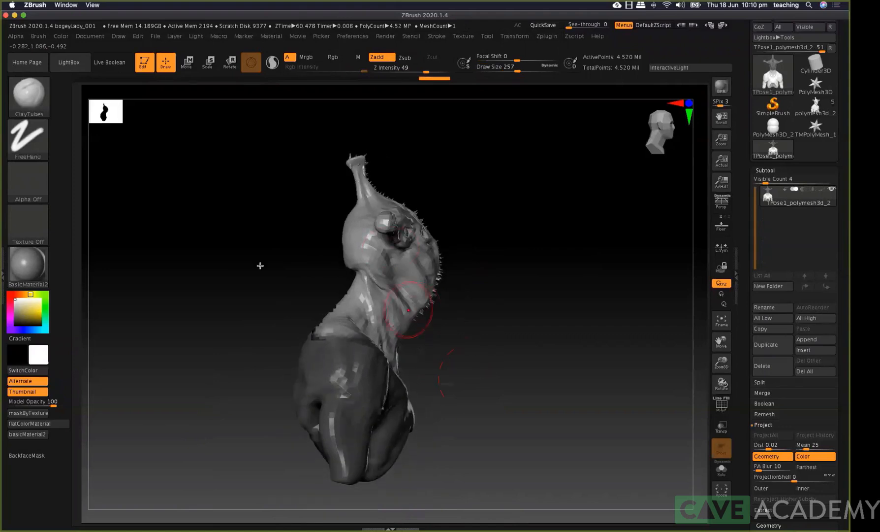
Switch from the gizmo to the Rotate transpose line and place it vertically from the neck base to above the head
key("r")
mouse_move(289, 267)
left_mouse_down()
mouse_move(440, 235)
mouse_move(345, 328)
mouse_move(395, 106)
mouse_move(387, 88)
left_mouse_up()
left_click(251, 62)
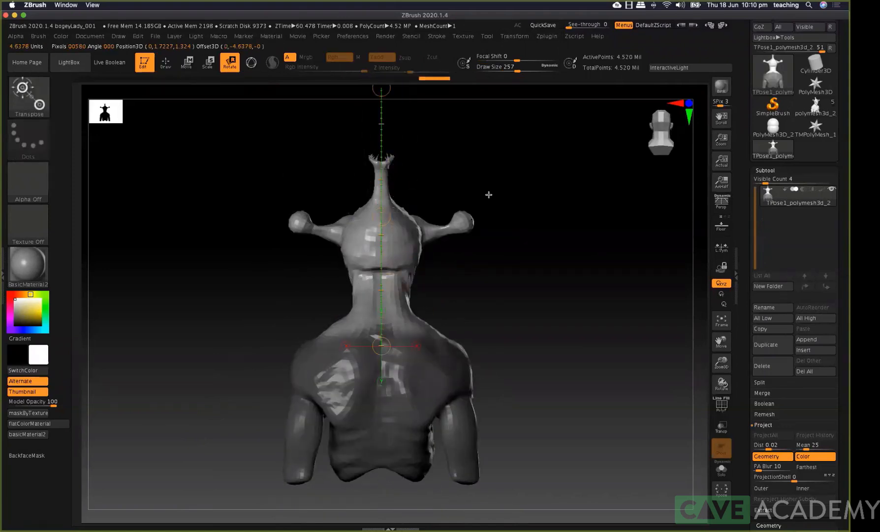
mouse_move(480, 208)
left_mouse_down()
mouse_move(388, 215)
mouse_move(413, 230)
mouse_move(391, 212)
mouse_move(430, 228)
left_mouse_up()
left_click_drag(434, 98, 529, 130)
left_click_drag(580, 225, 503, 189)
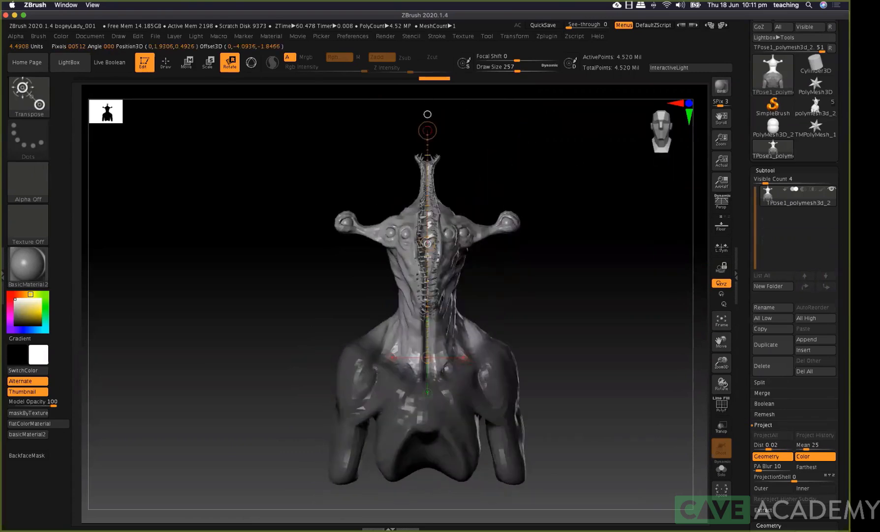
Try to twist the head and neck about the transpose line, and undo the rotation
left_click_drag(428, 244, 429, 246)
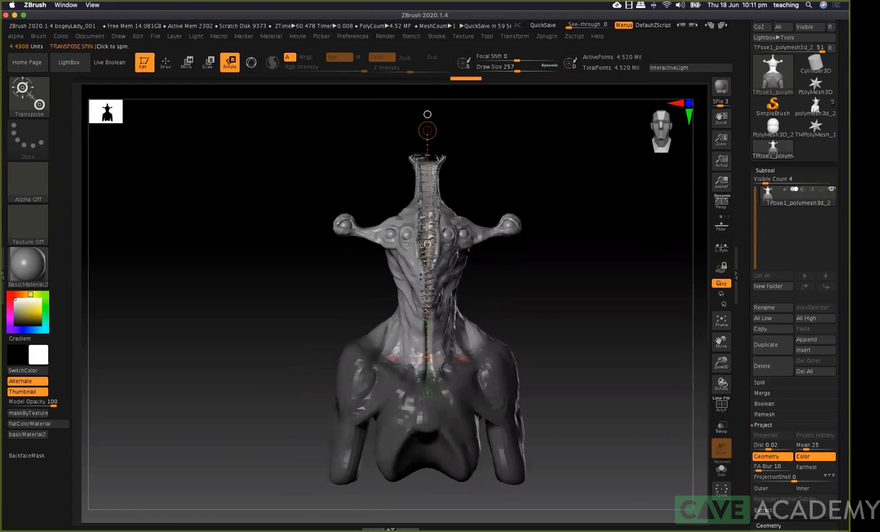
left_click_drag(429, 244, 433, 295)
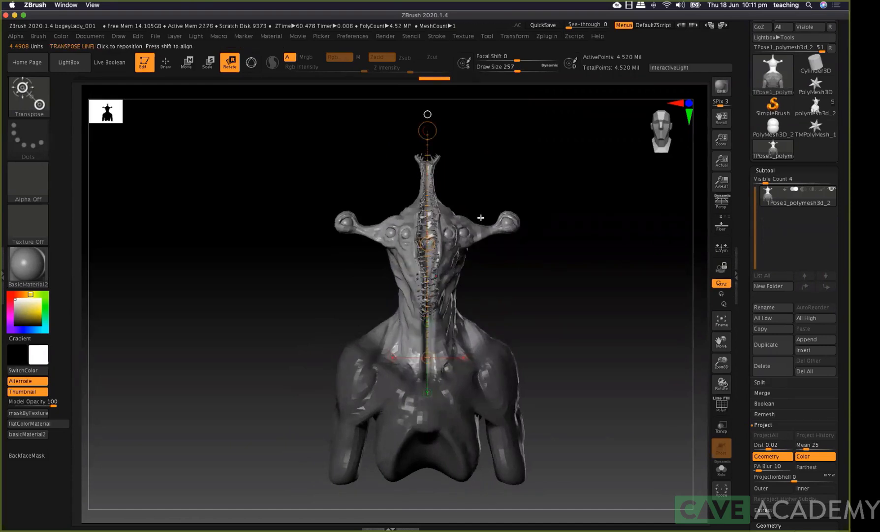
mouse_move(505, 174)
left_mouse_down()
mouse_move(476, 178)
mouse_move(526, 177)
mouse_move(535, 167)
mouse_move(517, 163)
mouse_move(504, 178)
left_mouse_up()
key("ctrl+z")
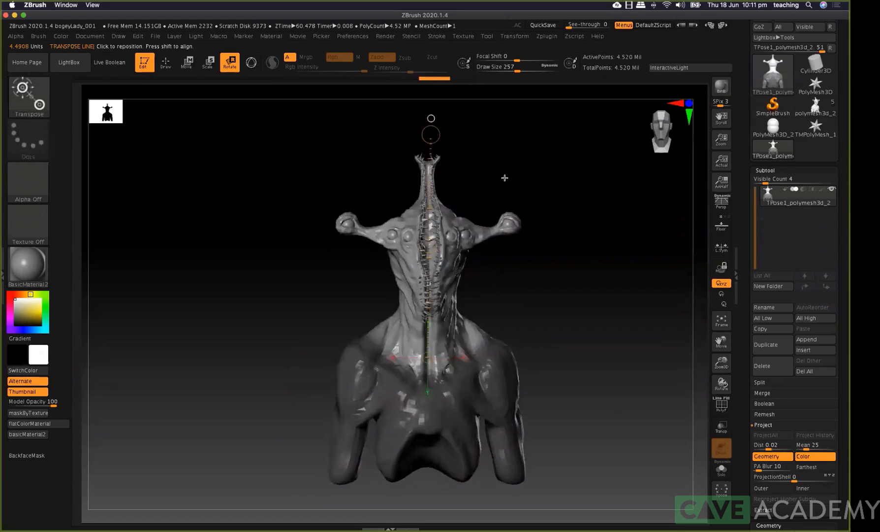
Twist the unmasked head and neck slightly about the vertical transpose line with the Rotate transpose tool
key("q")
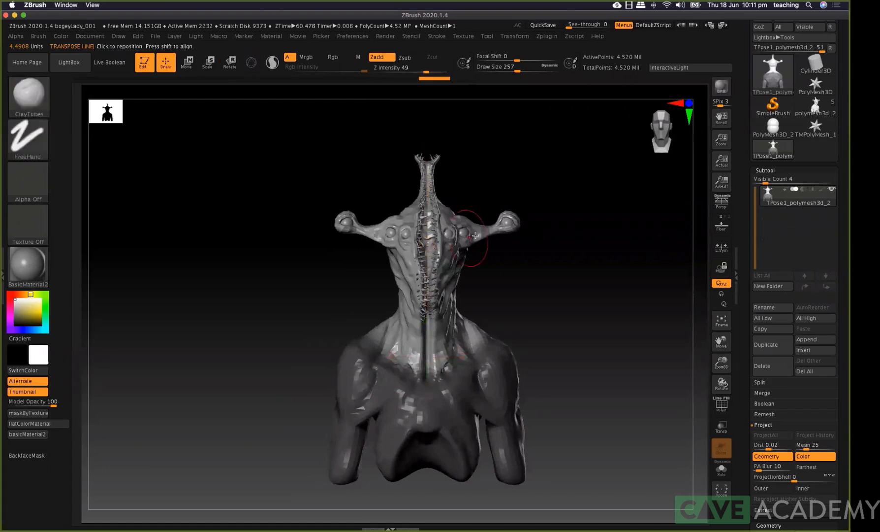
key("r")
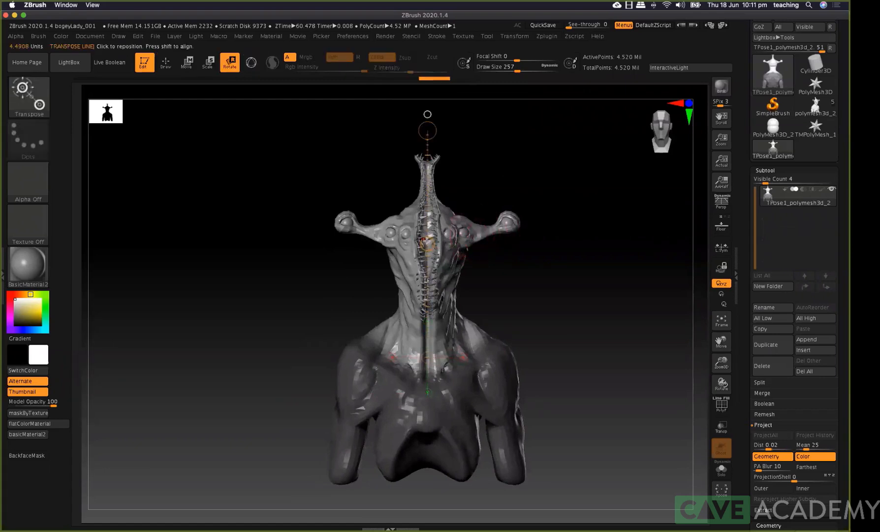
left_click_drag(428, 274, 427, 298)
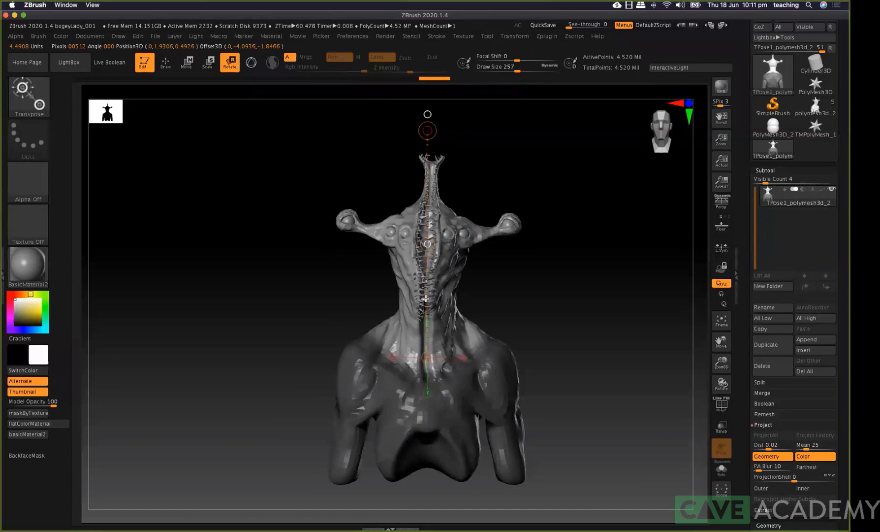
left_click_drag(532, 175, 550, 206)
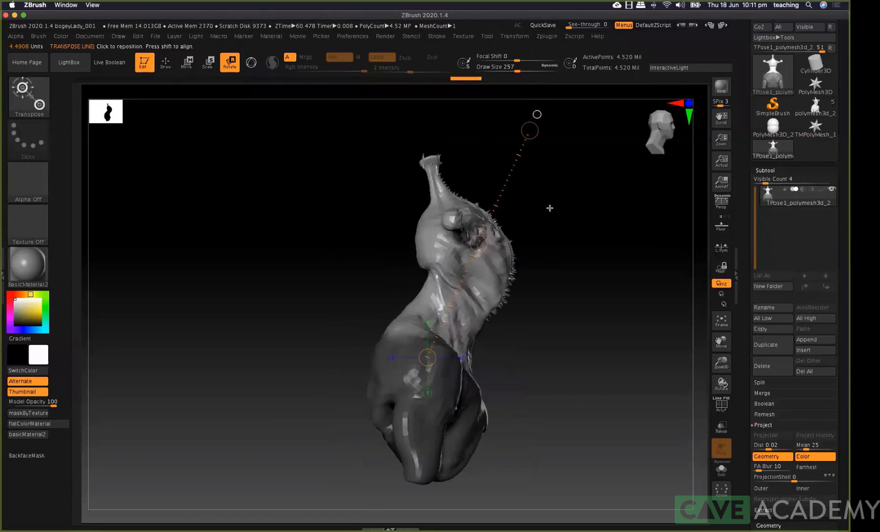
Lengthen the transpose line to about 11.9 units from the neck base to far above the head, and rotate the head slightly further
left_click_drag(543, 170, 443, 322, "alt")
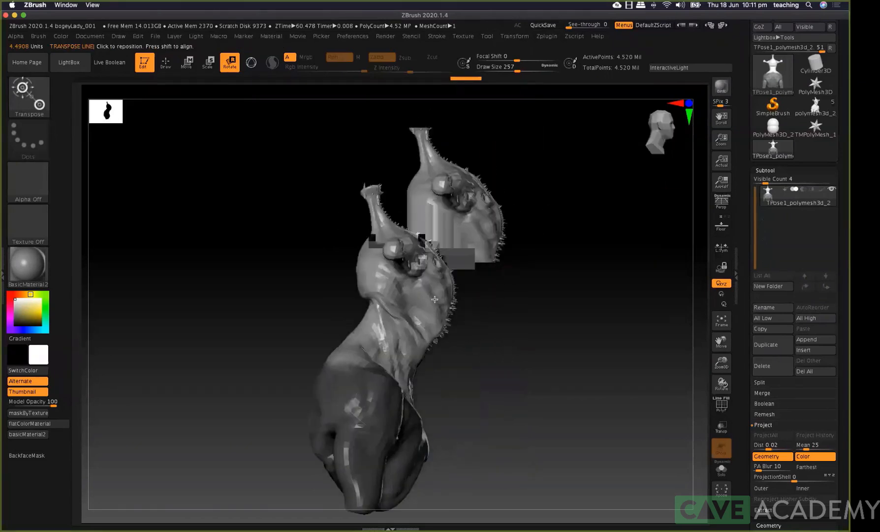
left_click_drag(419, 251, 515, 88)
left_click_drag(485, 310, 446, 210, "alt")
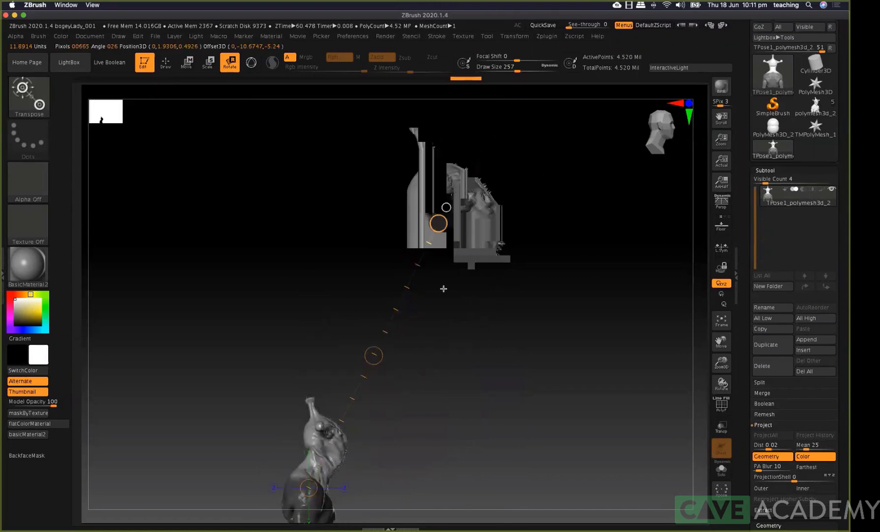
left_click_drag(427, 287, 491, 206, "shift")
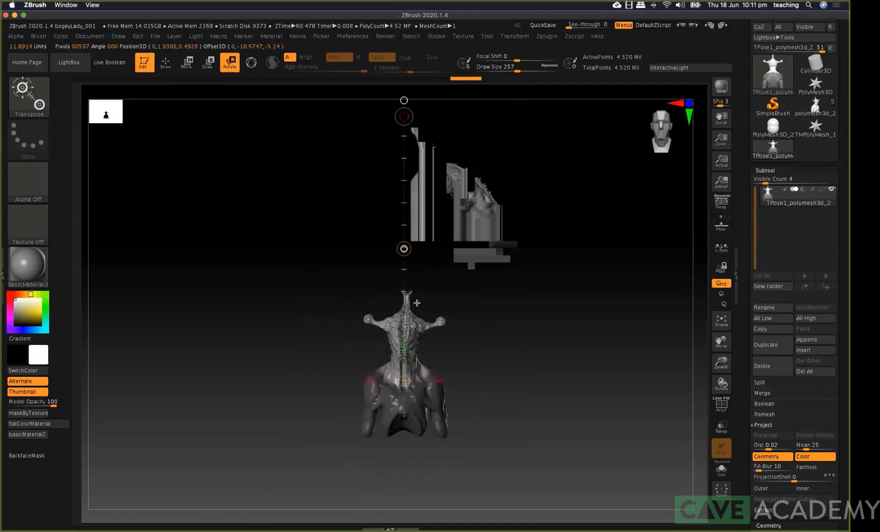
left_click_drag(423, 310, 429, 312)
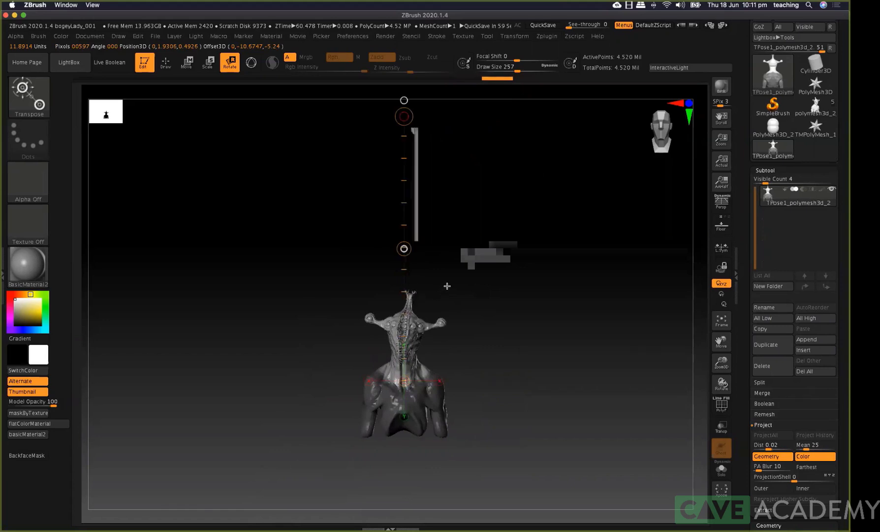
left_click_drag(460, 259, 546, 215)
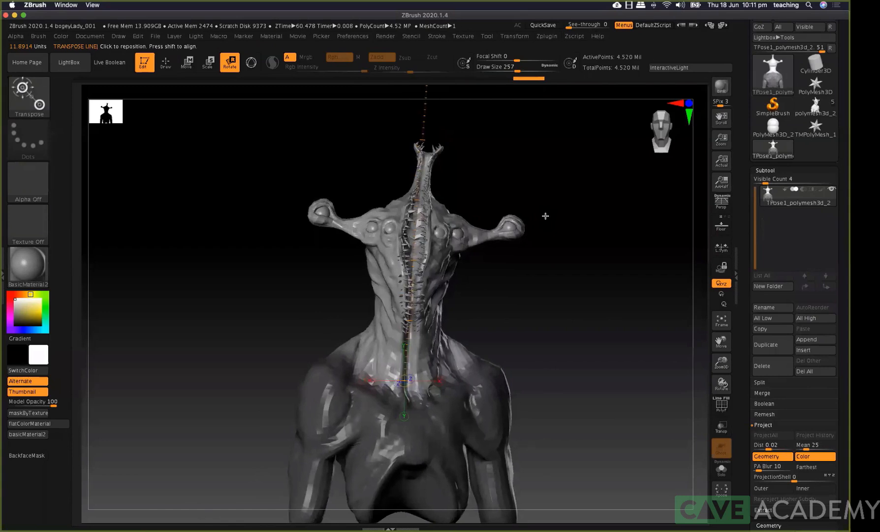
Clear the mask from the torso and arms, and enlarge the silhouette thumbnail to size 512
key("q")
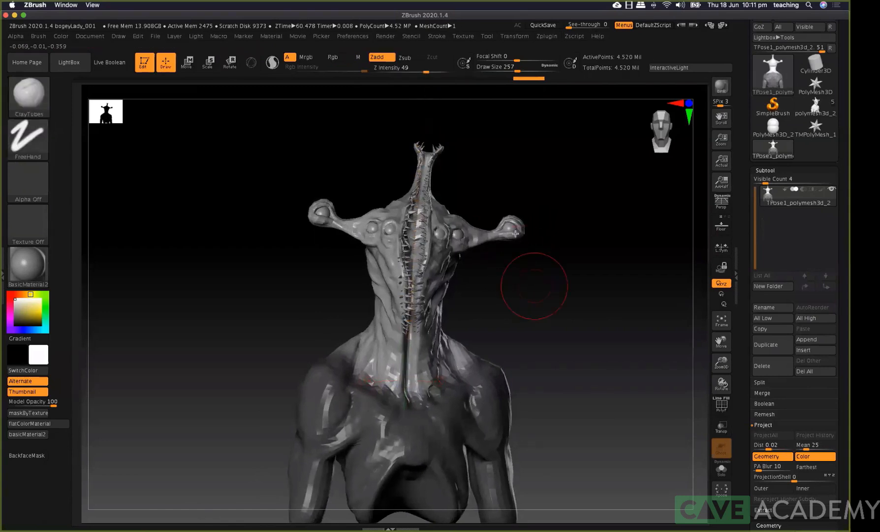
key("ctrl")
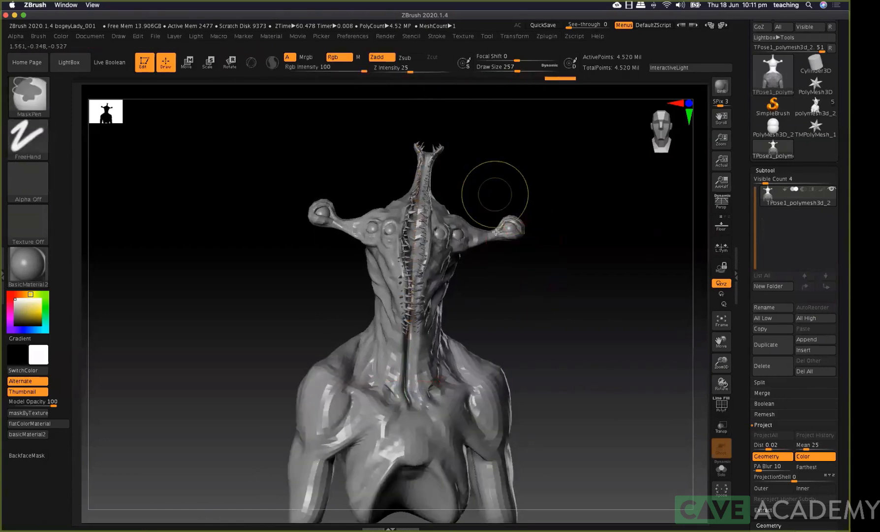
mouse_move(113, 118)
left_mouse_down()
mouse_move(174, 190)
mouse_move(629, 303)
mouse_move(659, 292)
mouse_move(613, 359)
mouse_move(609, 350)
mouse_move(625, 342)
left_mouse_up()
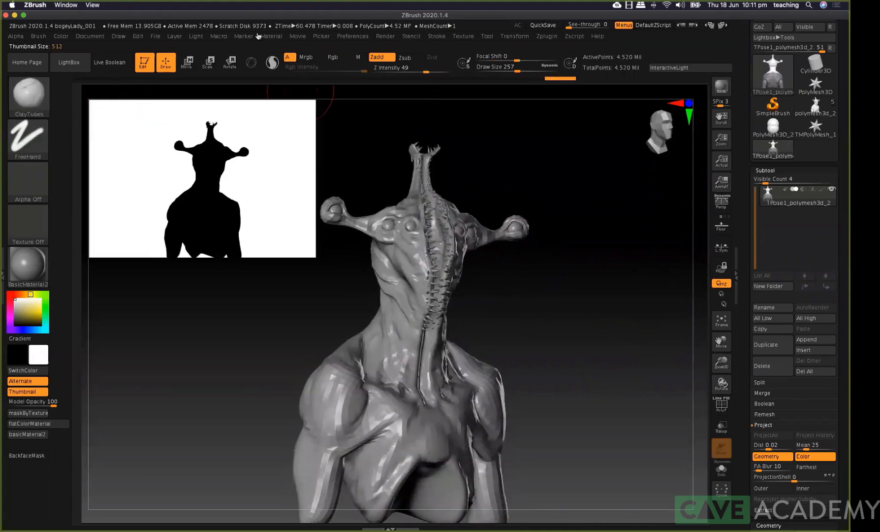
Shift the direction of the main light slightly on the light preview sphere
left_click(272, 36)
left_click(198, 36)
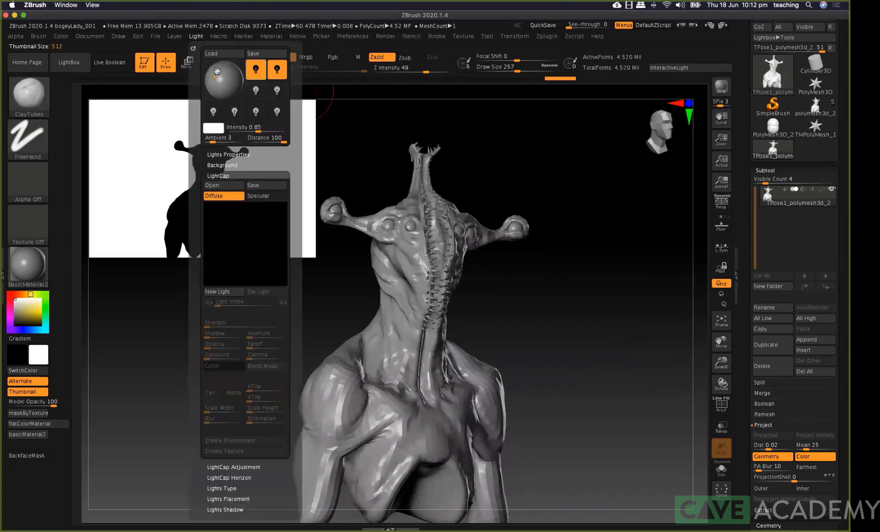
left_click_drag(214, 72, 220, 72)
left_click_drag(561, 315, 409, 223)
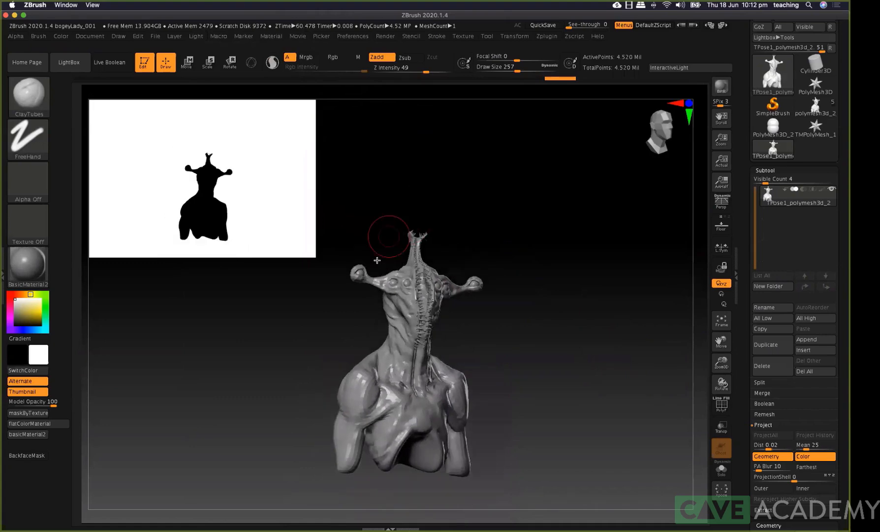
Mask the head with a selection rectangle and paint the mask down the neck
left_click_drag(353, 204, 483, 330, "ctrl")
mouse_move(406, 319)
left_mouse_down("ctrl")
mouse_move(401, 359)
mouse_move(406, 369)
mouse_move(417, 344)
mouse_move(421, 374)
mouse_move(418, 343)
mouse_move(415, 367)
left_mouse_up("ctrl")
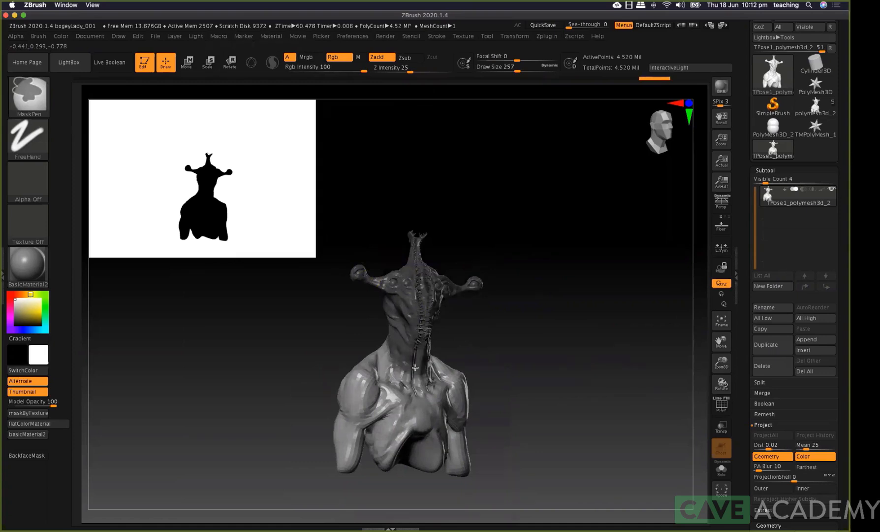
left_click_drag(514, 314, 451, 325)
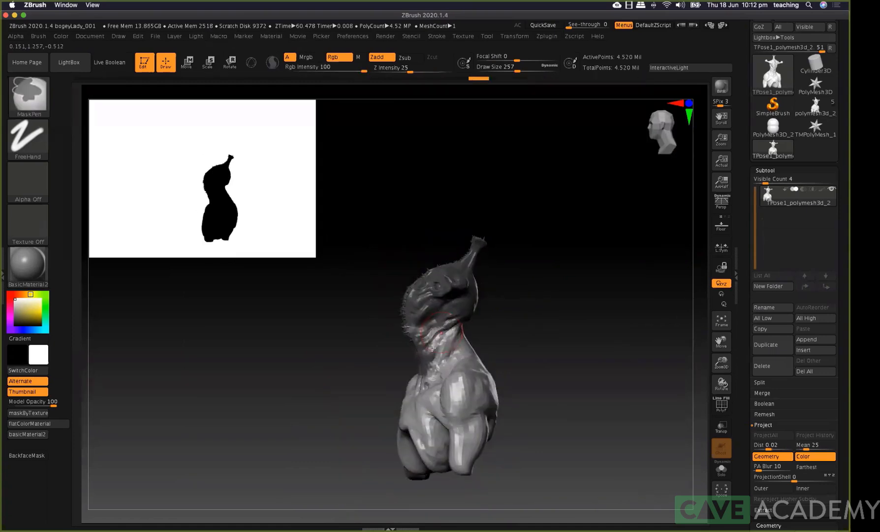
left_click_drag(522, 280, 537, 343)
left_click_drag(587, 282, 579, 345, "alt")
Reshape the shoulders and upper arms using the Move brush at draw size 468
key("b")
key("m")
key("v")
key("space")
left_click_drag(384, 304, 414, 300)
key("space")
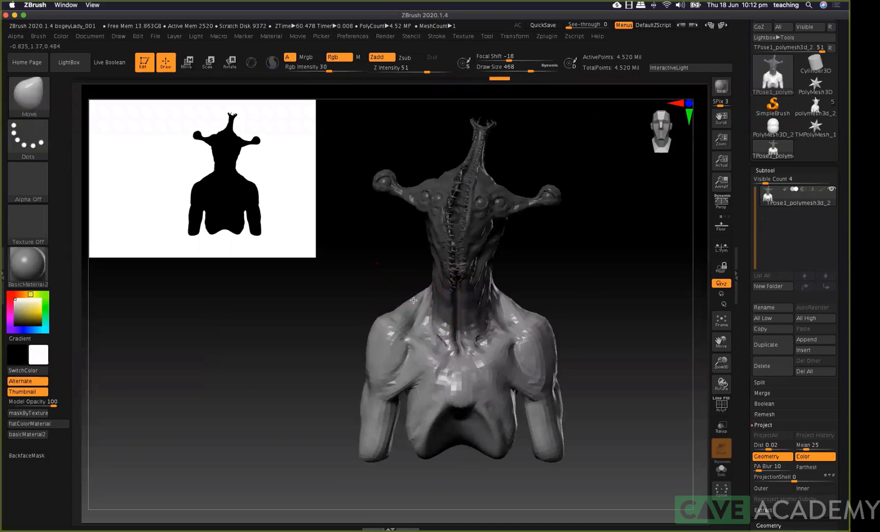
left_click_drag(372, 337, 379, 365)
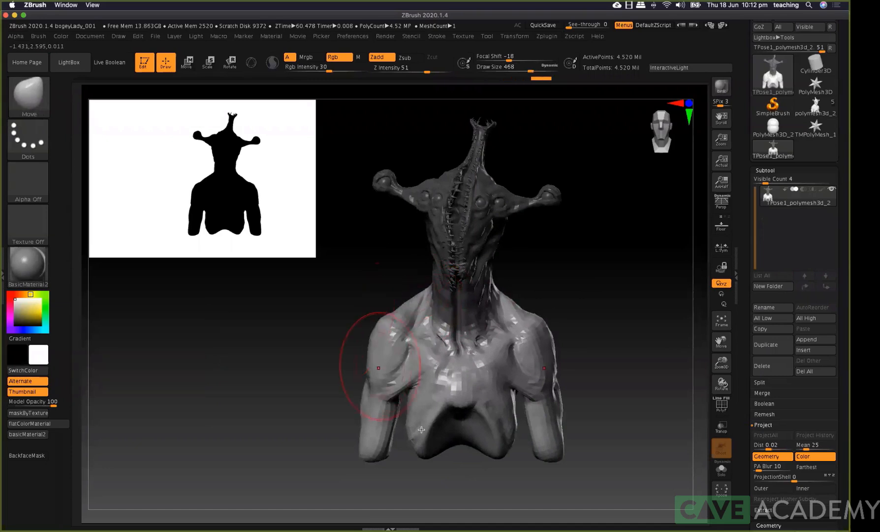
Extend the mask over the chest and torso with the MaskPen, leaving both arms unmasked
mouse_move(432, 422)
left_mouse_down("ctrl")
mouse_move(447, 384)
mouse_move(436, 378)
left_mouse_up("ctrl")
key("space")
left_click(447, 385)
key("ctrl")
mouse_move(415, 497)
left_mouse_down("ctrl")
mouse_move(450, 399)
mouse_move(462, 393)
left_mouse_up("ctrl")
left_click_drag(450, 234, 466, 234)
left_click_drag(441, 274, 421, 303, "shift")
mouse_move(396, 416)
left_mouse_down("ctrl")
mouse_move(389, 375)
mouse_move(357, 368)
mouse_move(390, 298)
mouse_move(364, 247)
mouse_move(371, 242)
left_mouse_up("ctrl")
mouse_move(442, 307)
left_mouse_down()
mouse_move(449, 300)
mouse_move(467, 359)
mouse_move(457, 374)
mouse_move(453, 365)
left_mouse_up()
left_click_drag(570, 300, 521, 316, "shift")
Try to swing the arms inward from the shoulders with a sideways transpose line, and undo the changes
key("w")
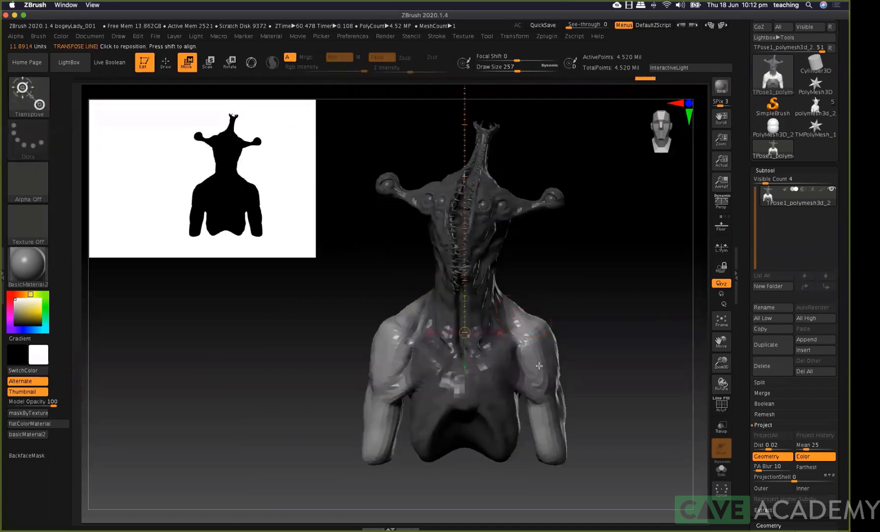
left_click_drag(533, 365, 649, 365, "shift")
left_click_drag(590, 365, 583, 367)
left_click_drag(530, 338, 634, 351)
key("r")
key("ctrl")
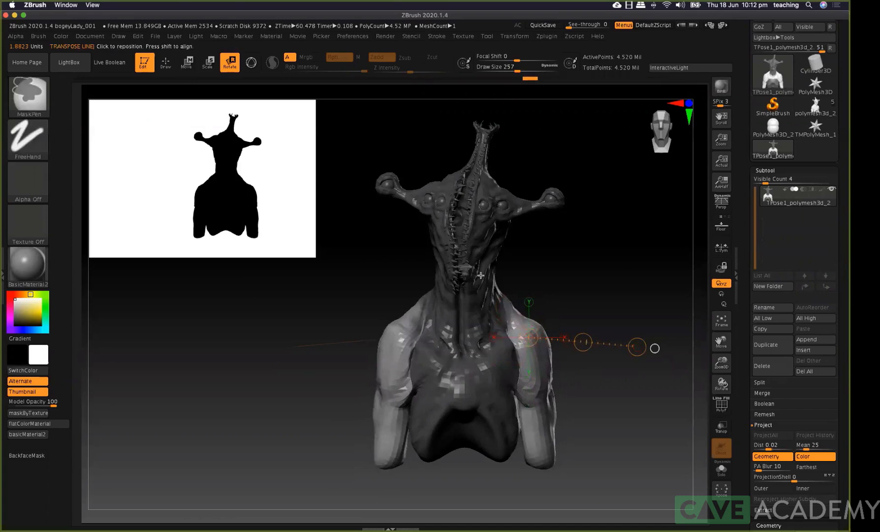
key("ctrl+z")
key("ctrl+z")
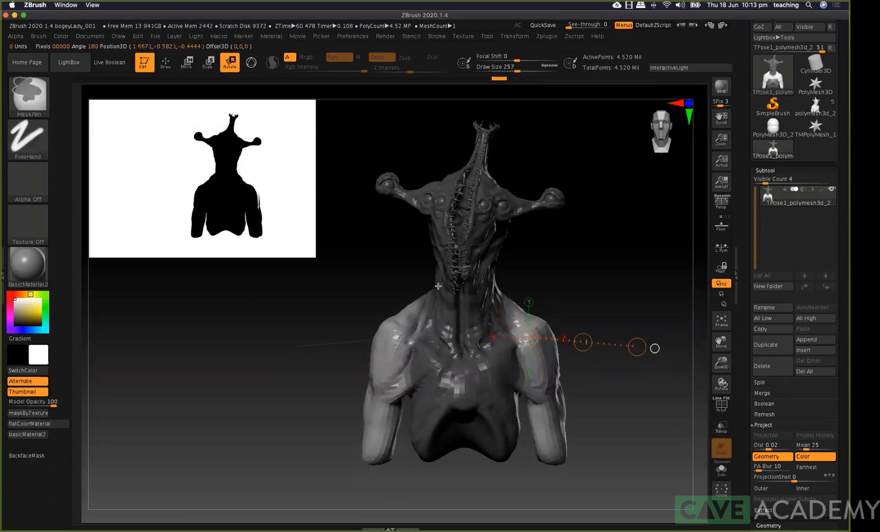
key("ctrl+z")
key("ctrl+z")
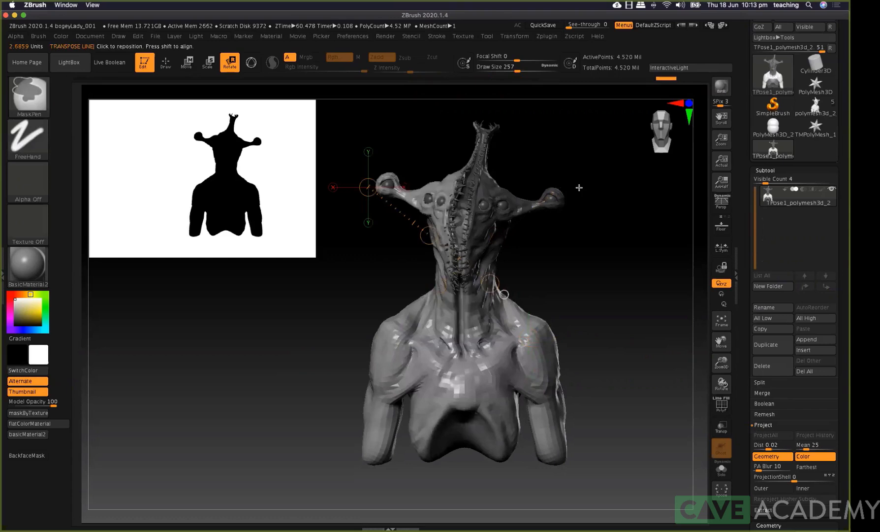
With the head and torso masked, lay a transpose line down the arm from the shoulder and shift both arms inward and forward
left_click_drag(578, 175, 420, 291, "ctrl")
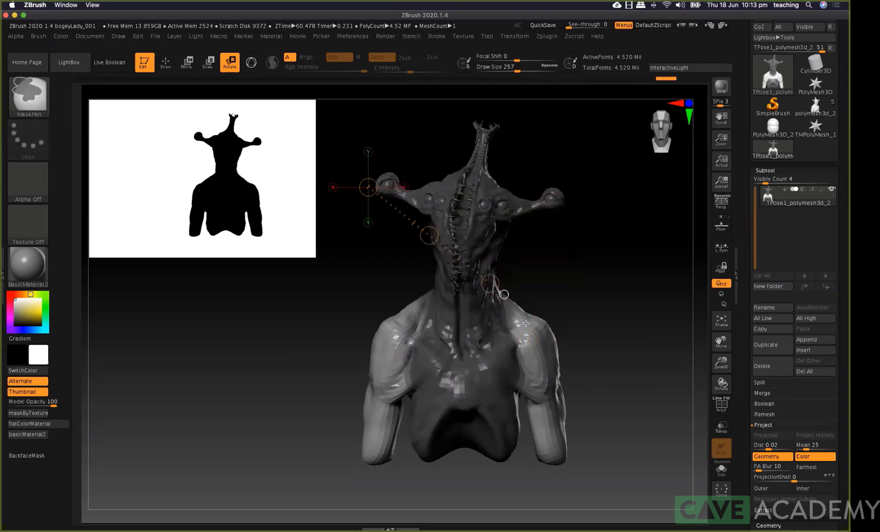
left_click_drag(534, 329, 558, 492)
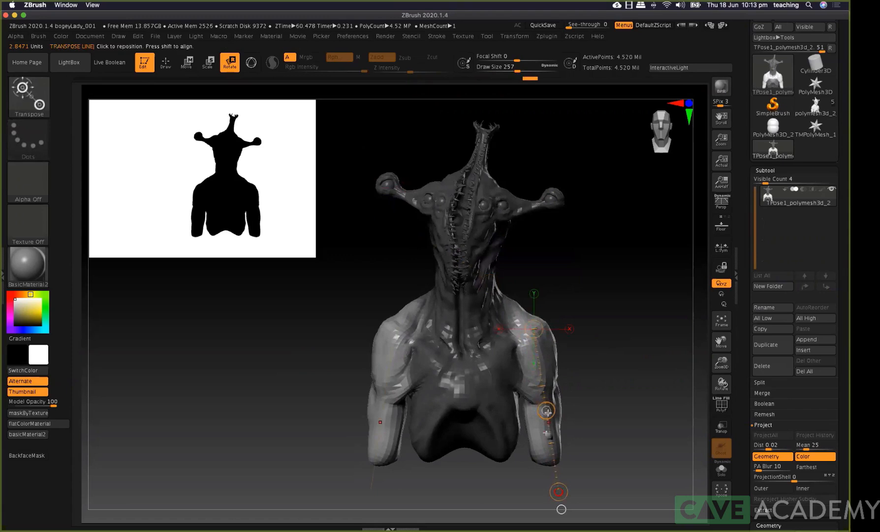
key("w")
left_click_drag(546, 409, 542, 413)
left_click_drag(581, 363, 566, 412)
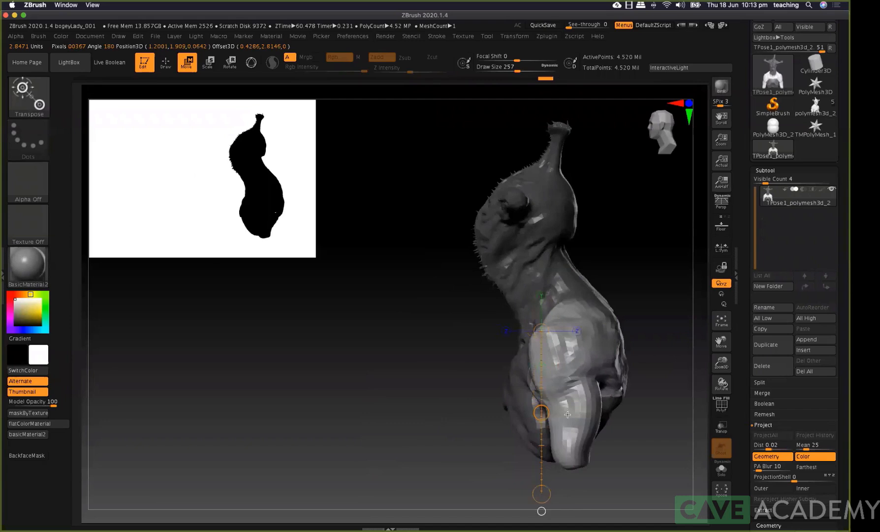
key("r")
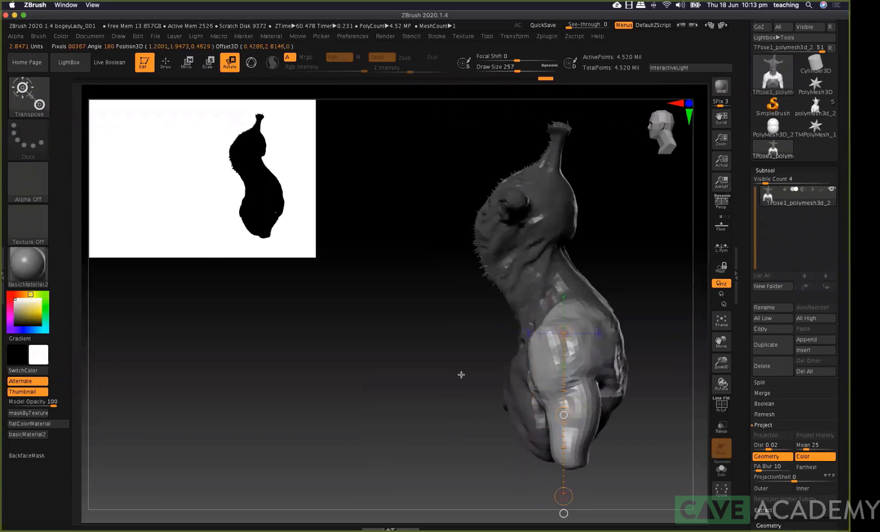
left_click_drag(456, 373, 492, 384)
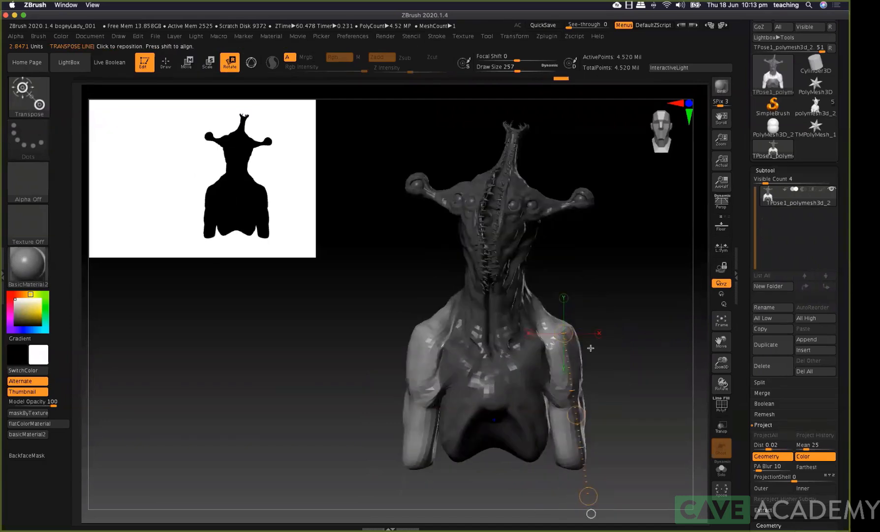
Clear the mask and refine the shoulders and armpits using the Move brush at draw size 202 and the Smooth brush
key("q")
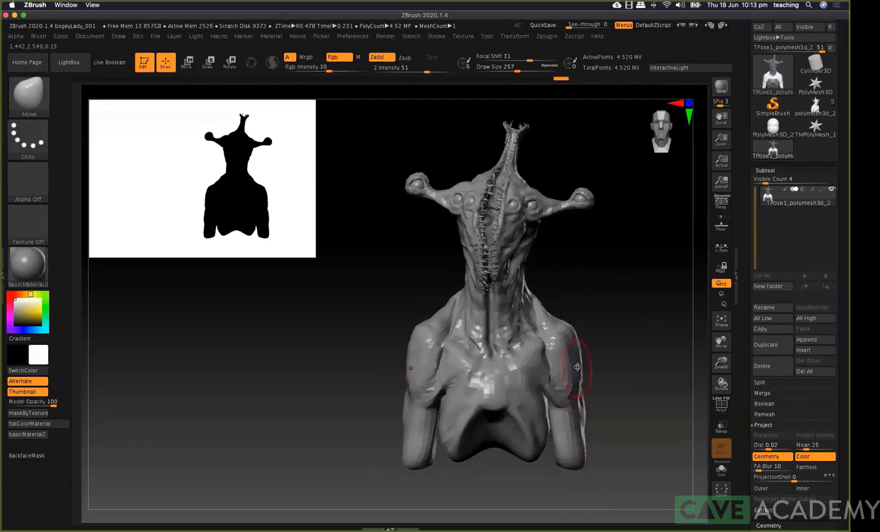
key("space")
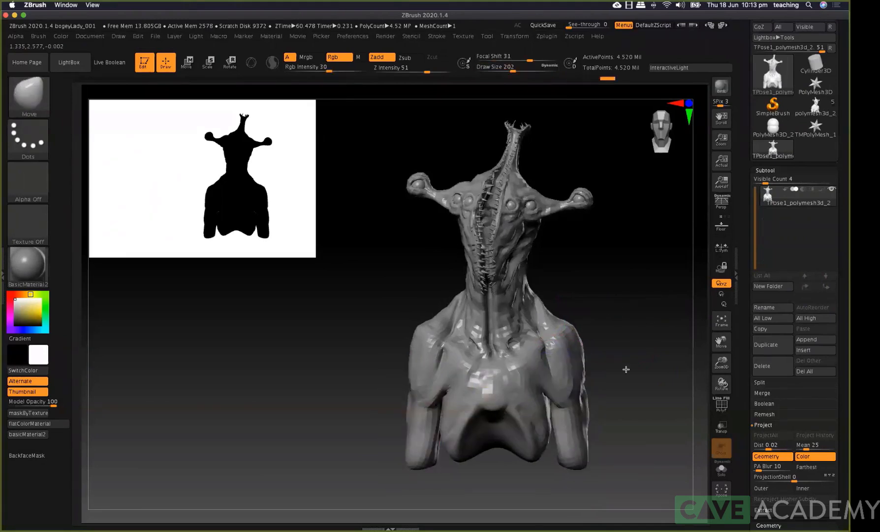
left_click_drag(626, 370, 443, 374)
left_click_drag(602, 374, 604, 367)
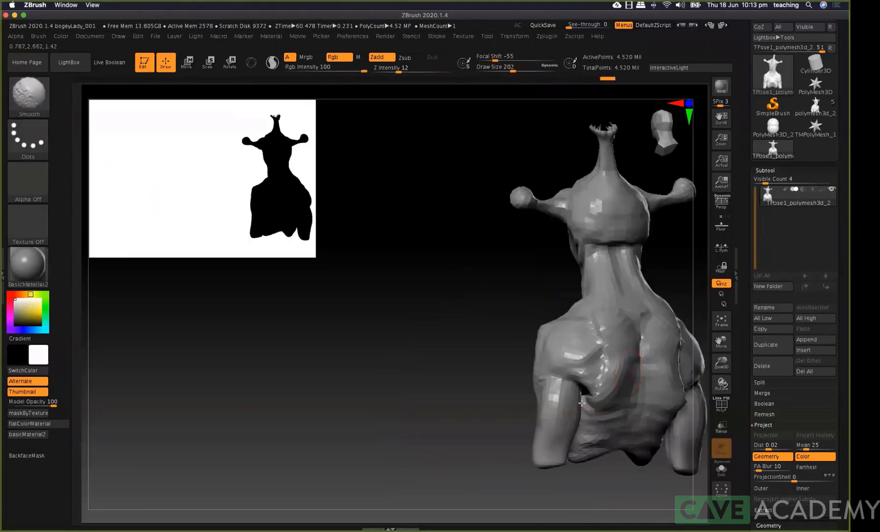
mouse_move(480, 290)
left_mouse_down()
mouse_move(555, 304)
mouse_move(521, 413)
left_mouse_up()
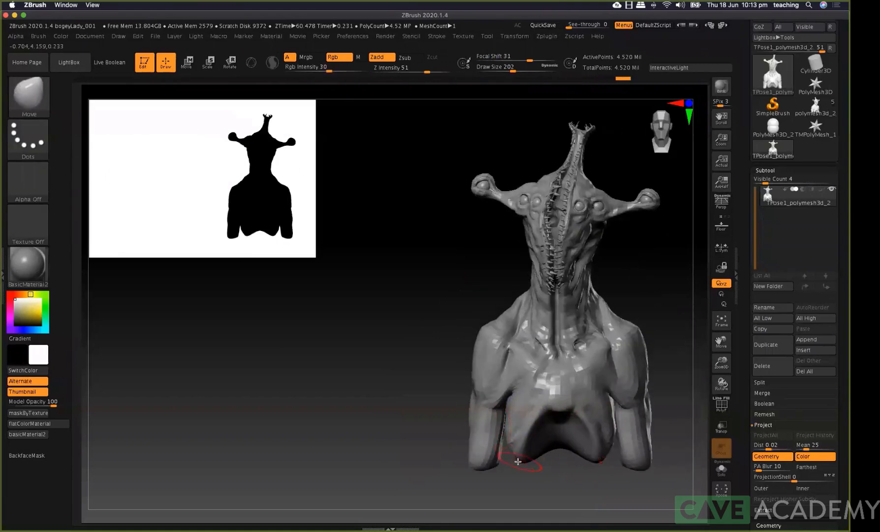
key("shift+f")
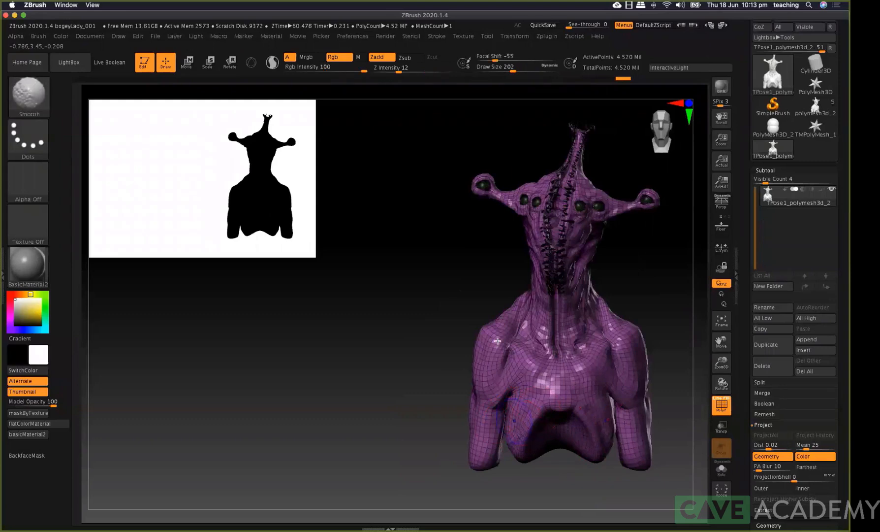
key("shift+f")
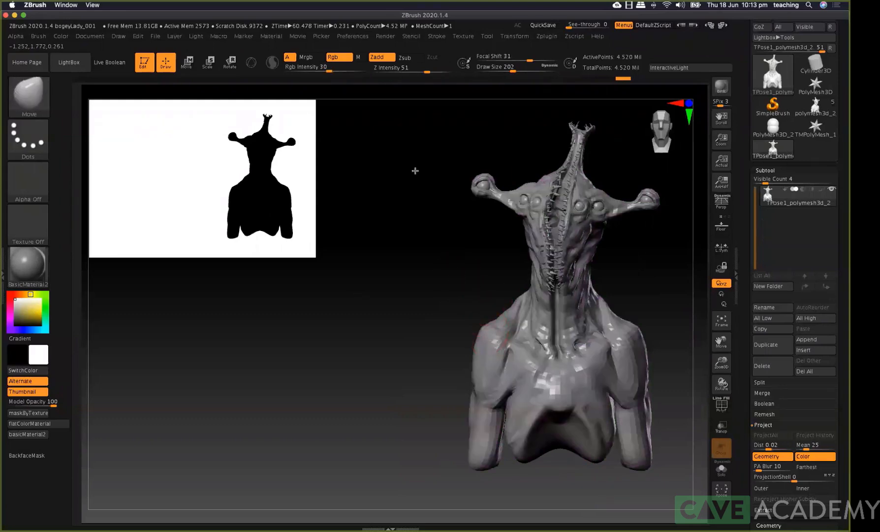
Mask the head and neck again and extend the mask to the neck base at draw size 393
left_click_drag(415, 170, 339, 191, "alt")
key("ctrl")
mouse_move(546, 277)
left_mouse_down("ctrl")
mouse_move(485, 300)
mouse_move(498, 297)
left_mouse_up("ctrl")
key("space")
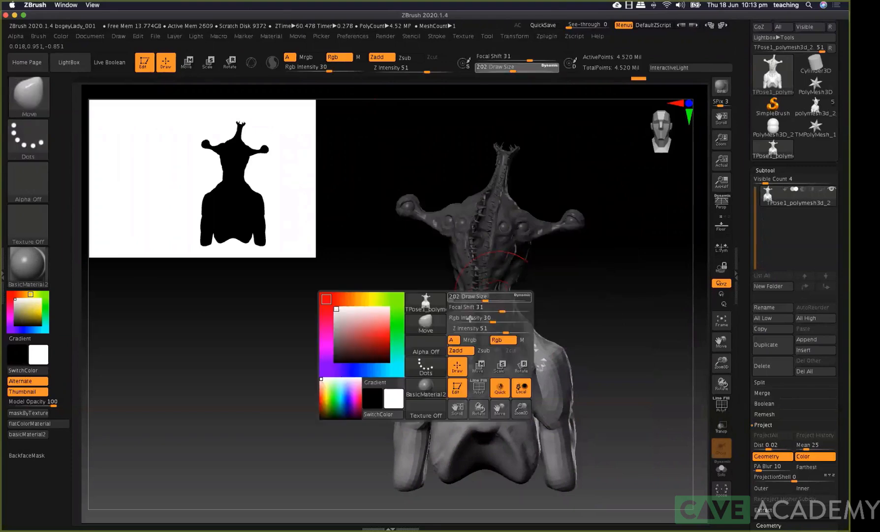
key("ctrl")
mouse_move(484, 321)
left_mouse_down("ctrl")
mouse_move(523, 329)
mouse_move(487, 331)
mouse_move(484, 344)
left_mouse_up("ctrl")
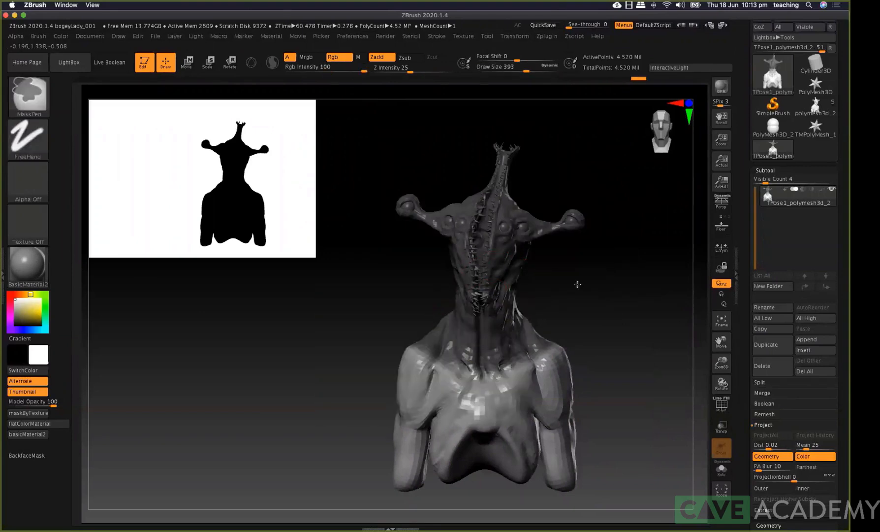
Soften the head and neck mask's edge across the upper back at draw size 393
mouse_move(579, 281)
left_mouse_down()
mouse_move(419, 290)
mouse_move(355, 375)
mouse_move(409, 379)
left_mouse_up()
key("ctrl")
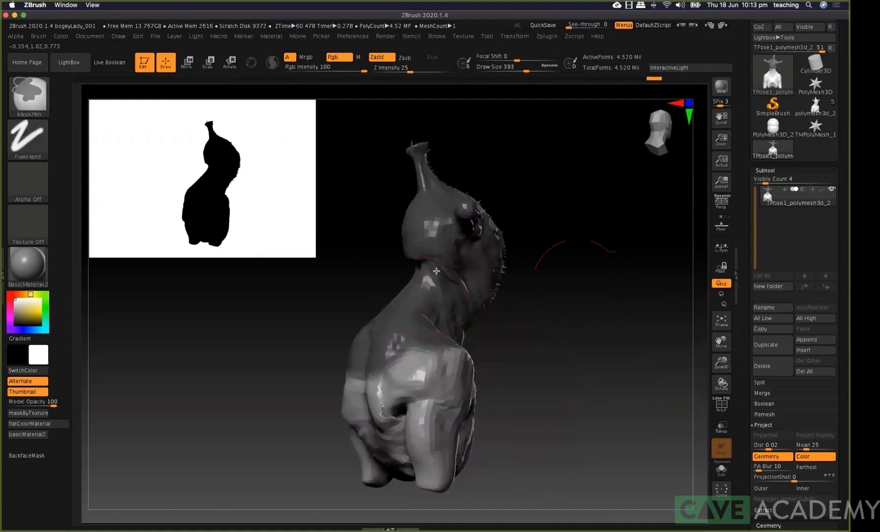
mouse_move(556, 228)
left_mouse_down("shift")
mouse_move(493, 241)
mouse_move(544, 284)
left_mouse_up("shift")
mouse_move(608, 297)
left_mouse_down("shift")
mouse_move(646, 293)
mouse_move(628, 287)
left_mouse_up("shift")
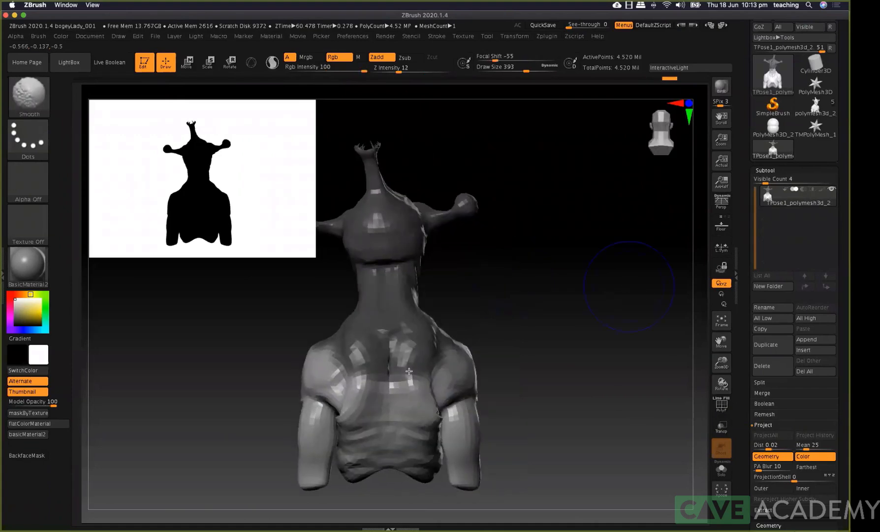
left_click(423, 386, "ctrl")
left_click(424, 386, "ctrl")
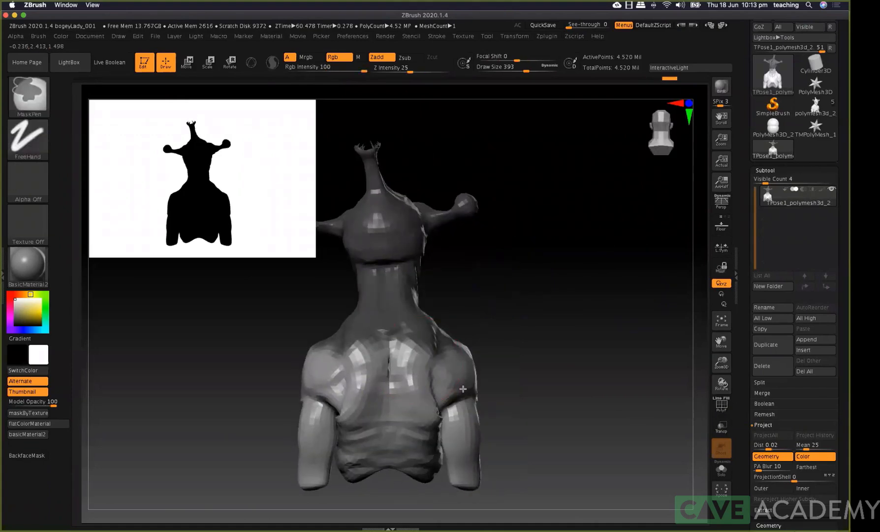
left_click(428, 380, "ctrl")
Soften the mask's edge around the side of the neck base and the shoulders
left_click_drag(481, 328, 529, 338)
left_click_drag(464, 371, 470, 370)
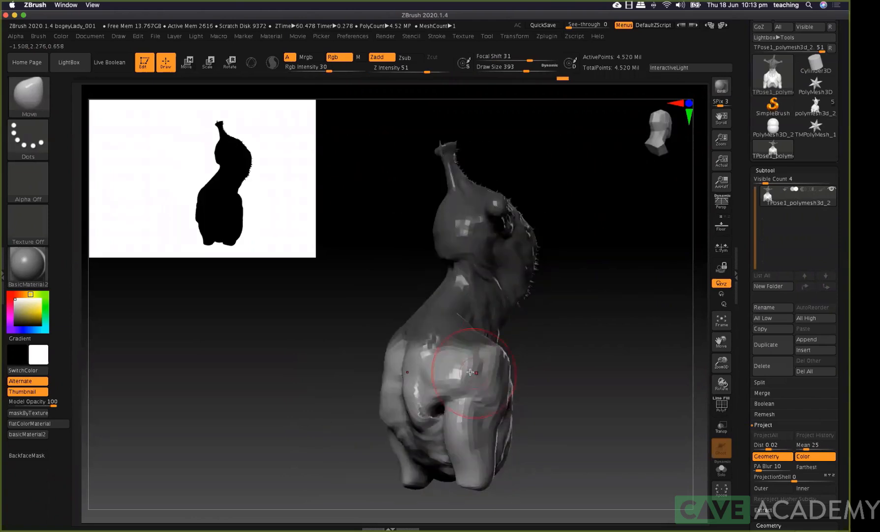
left_click(460, 362, "ctrl")
left_click(476, 380, "ctrl")
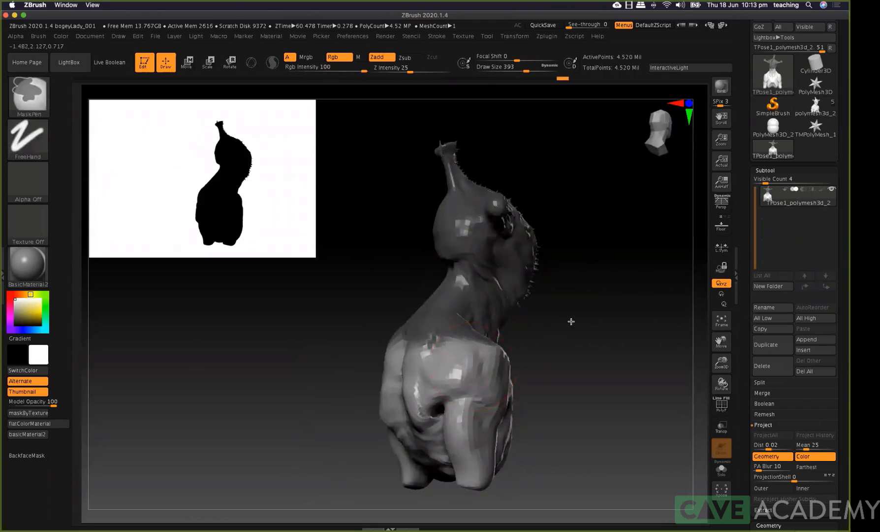
left_click_drag(556, 372, 491, 357)
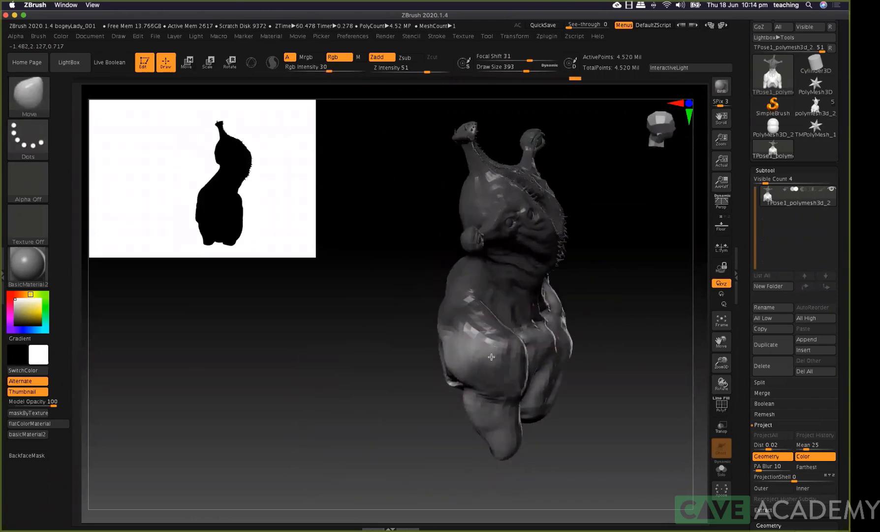
key("ctrl")
left_click(486, 422, "ctrl")
Blur the mask's border at the front of the neck base, above the chest
mouse_move(620, 361)
left_mouse_down()
mouse_move(641, 353)
mouse_move(362, 275)
left_mouse_up()
key("shift")
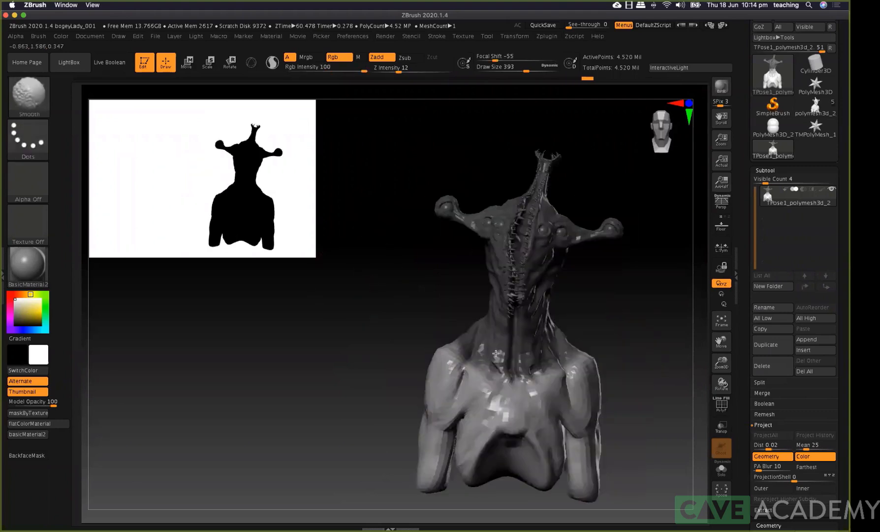
left_click_drag(496, 354, 586, 331)
key("ctrl")
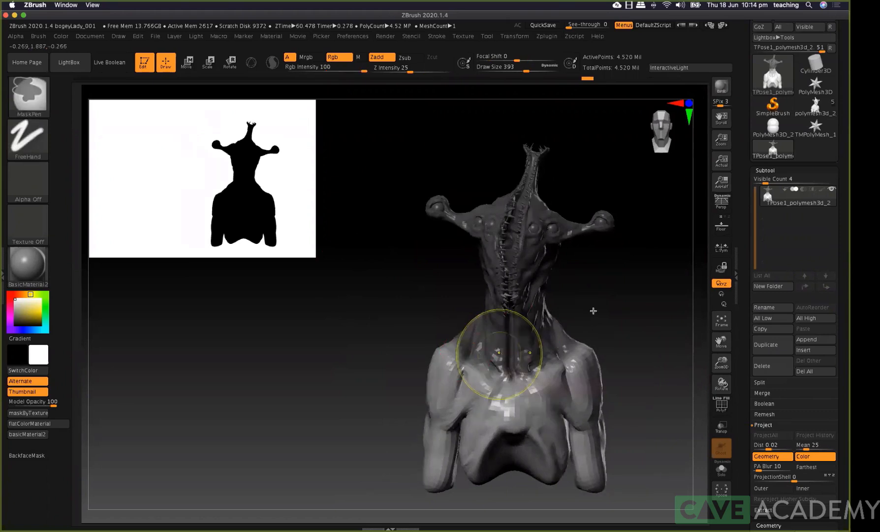
key("shift")
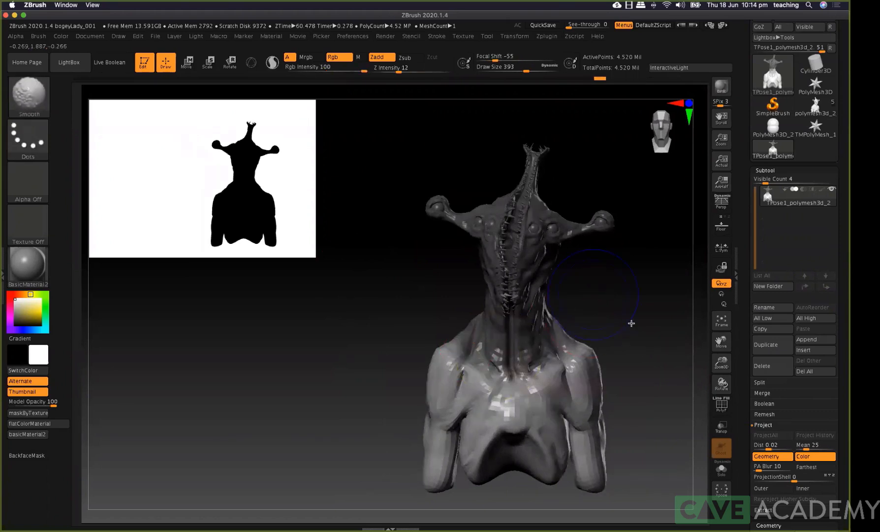
left_click_drag(619, 348, 627, 332, "alt")
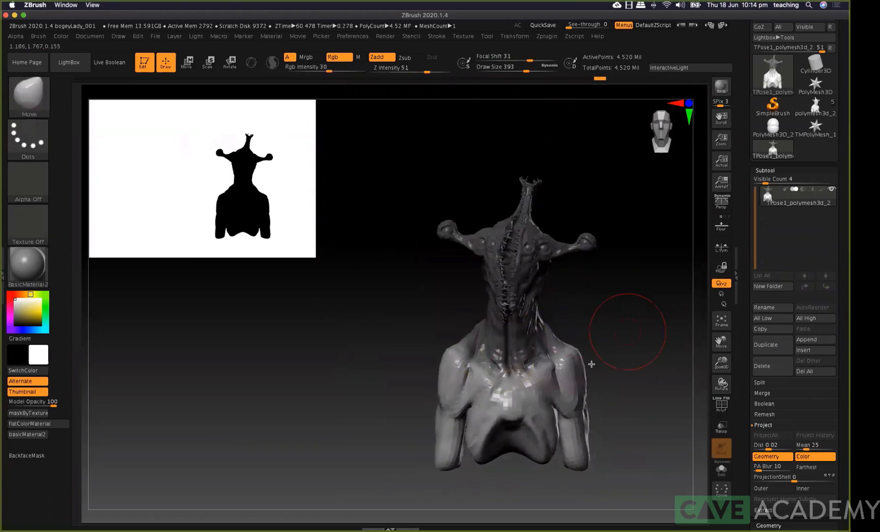
Lay a vertical transpose line through the torso between its lower end and the neck base, and check its alignment from the side
key("r")
left_click(507, 388)
left_click_drag(511, 365, 513, 381)
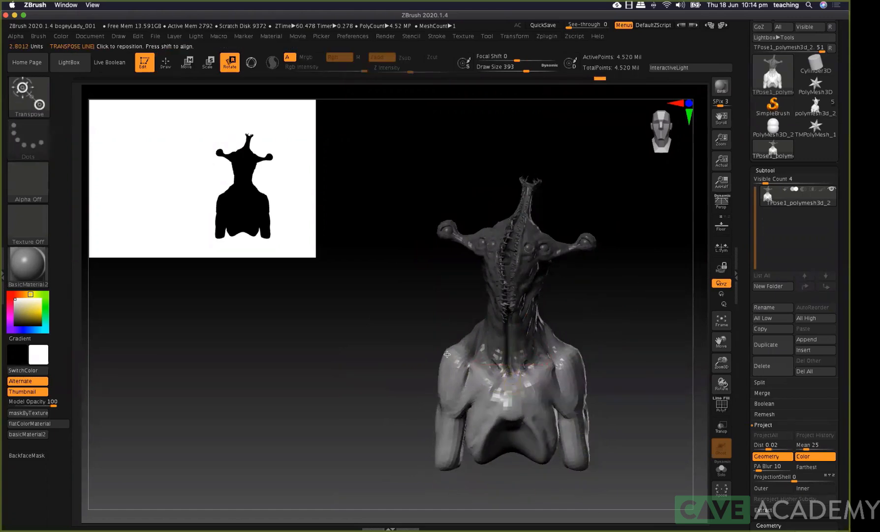
right_click_drag(448, 354, 545, 354, "shift")
left_click_drag(448, 358, 448, 201)
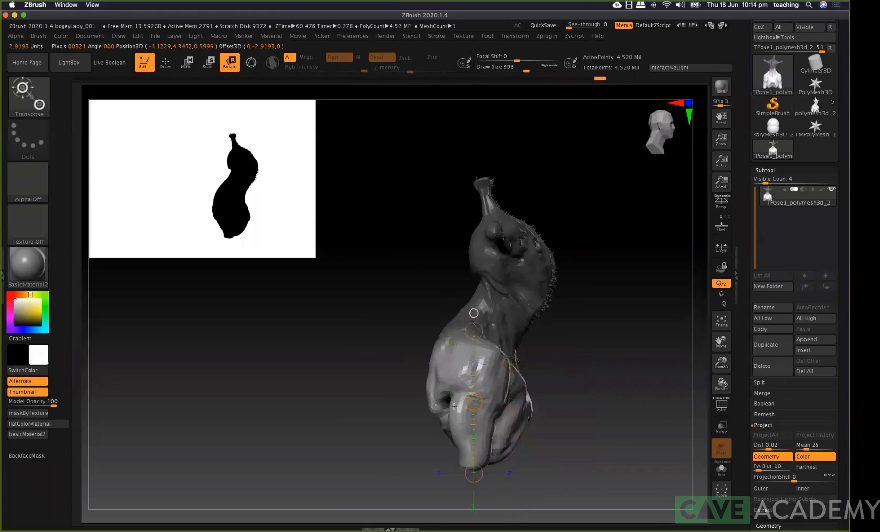
right_click_drag(454, 407, 454, 407, "shift")
left_click(505, 414)
left_click(506, 412)
key("q")
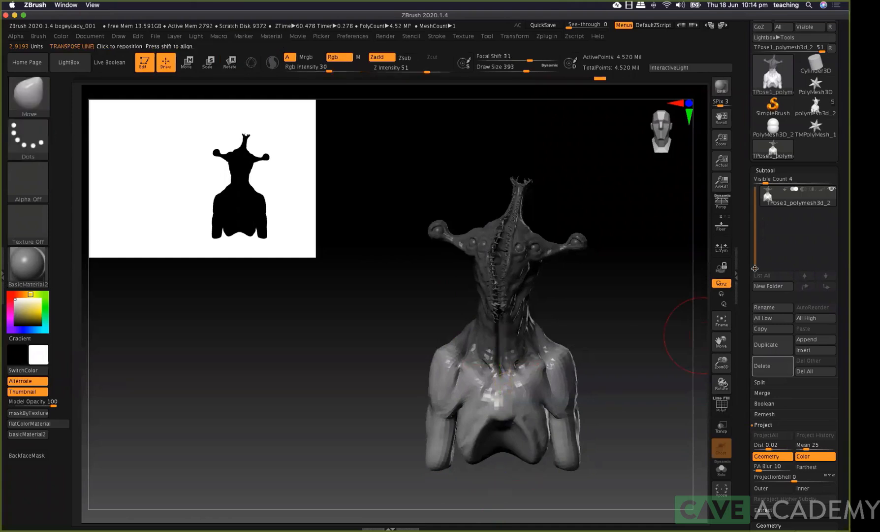
Find the masking settings and switch ViewMask off and back on to compare the model without mask shading
scroll(755, 268, "down", 5)
scroll(788, 315, "down", 10)
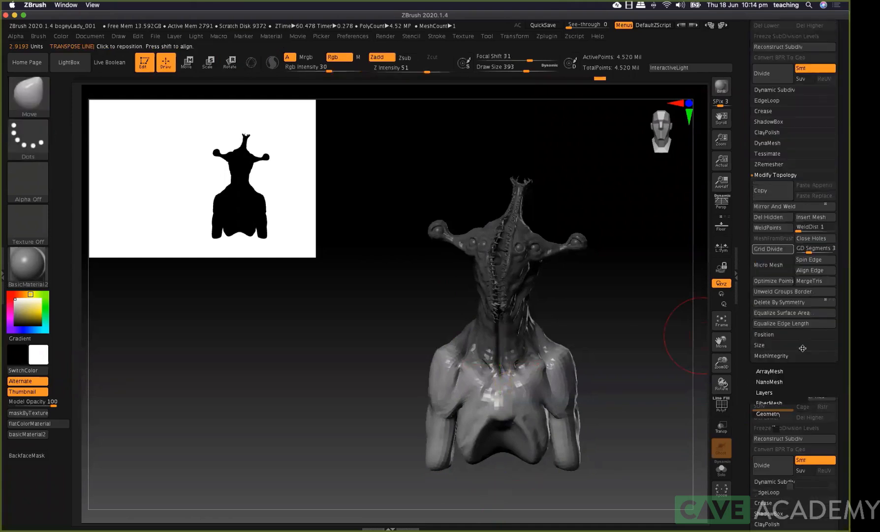
scroll(803, 348, "down", 6)
left_click(781, 239)
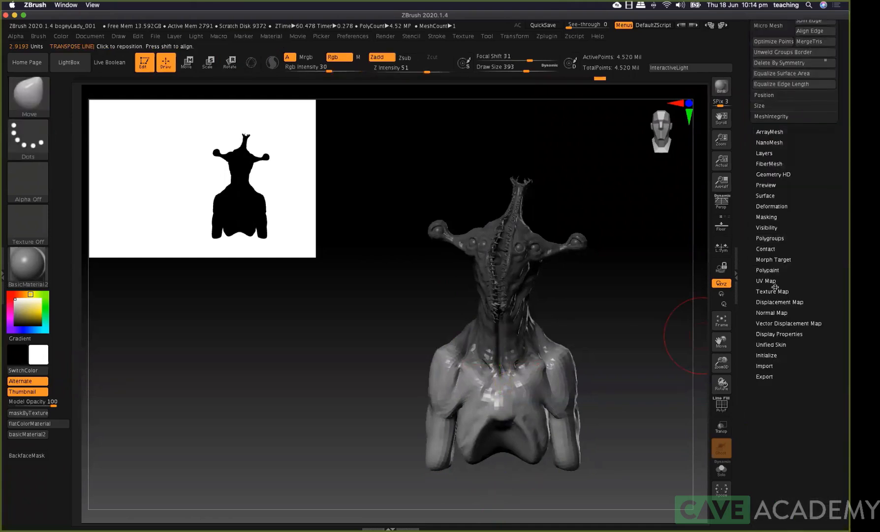
left_click(766, 217)
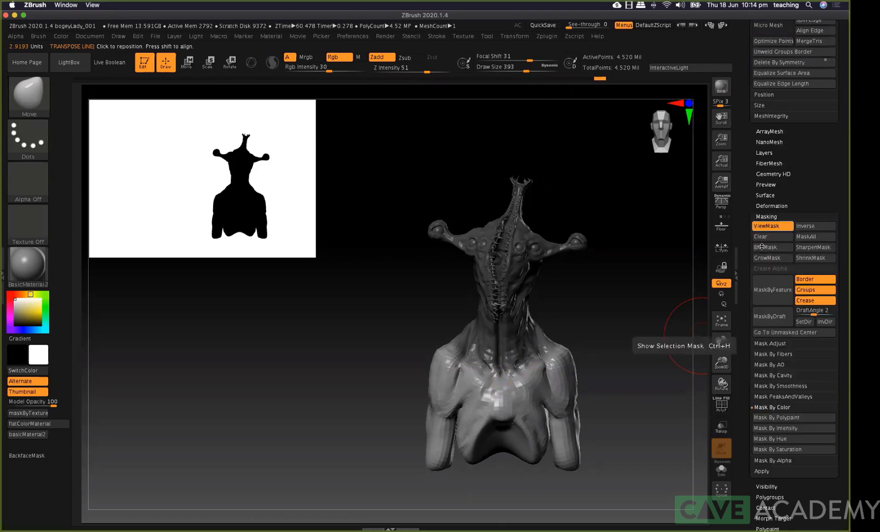
left_click_drag(622, 352, 607, 361)
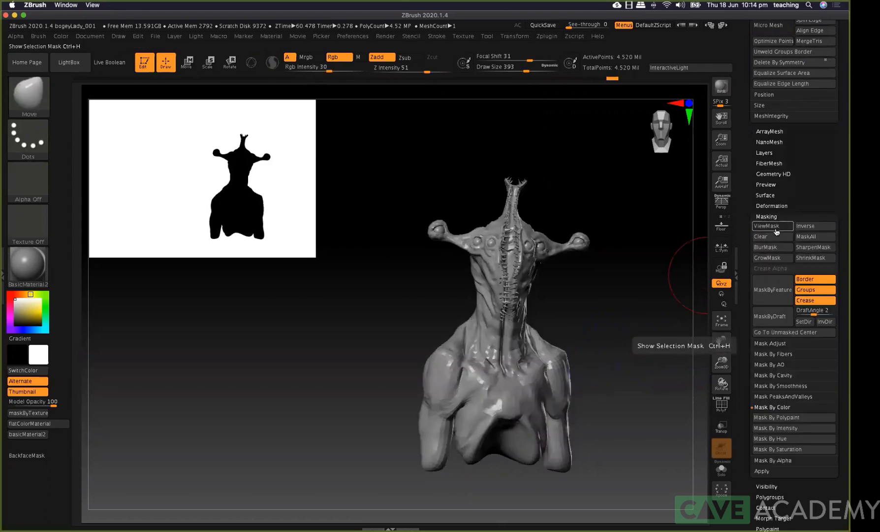
left_click(772, 227)
Try to rotate the unmasked torso with the vertical transpose line, and undo the attempts
key("r")
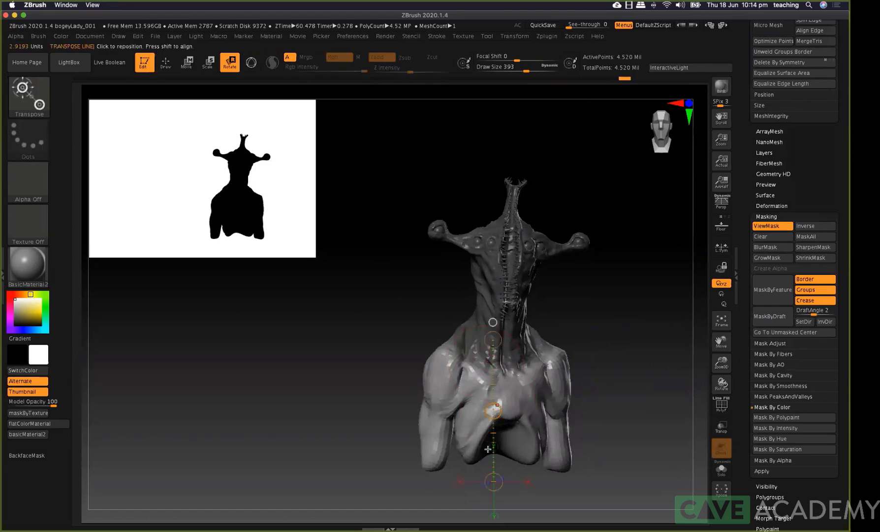
left_click_drag(493, 482, 587, 384)
key("super+z")
key("super+z")
key("super+z")
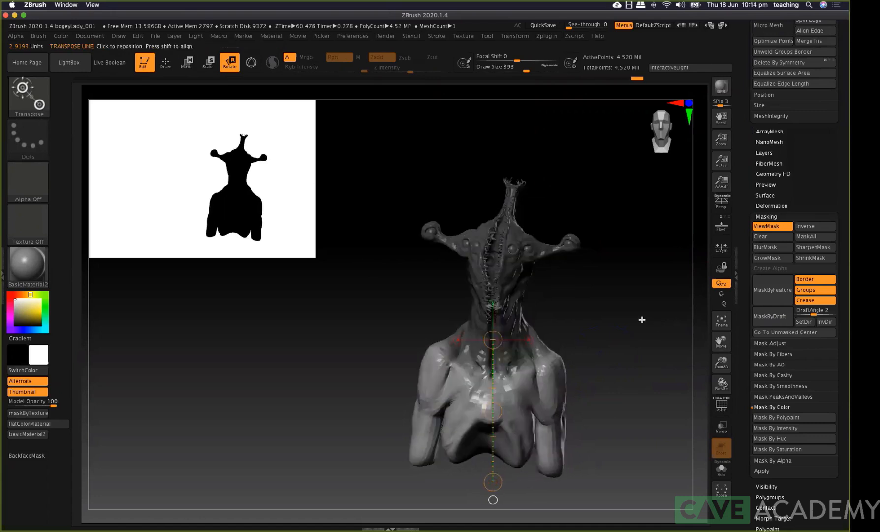
Lay a vertical transpose line from the neck base down the torso, spin the torso slightly around it, and return to sculpting
left_click_drag(595, 351, 478, 404, "alt")
mouse_move(433, 378)
left_mouse_down("shift")
mouse_move(435, 515)
mouse_move(446, 524)
mouse_move(444, 517)
left_mouse_up("shift")
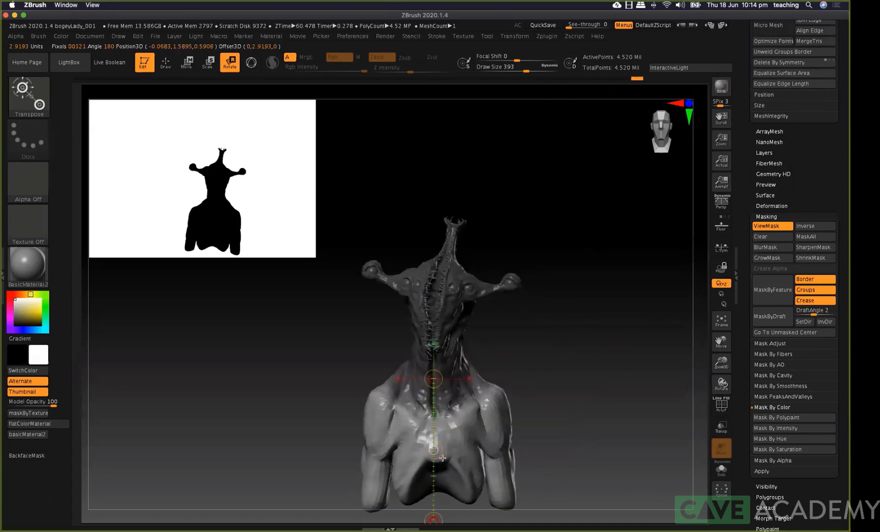
left_click_drag(435, 450, 435, 457)
mouse_move(567, 344)
left_mouse_down()
mouse_move(571, 373)
mouse_move(580, 336)
mouse_move(598, 335)
mouse_move(581, 332)
mouse_move(583, 344)
left_mouse_up()
key("q")
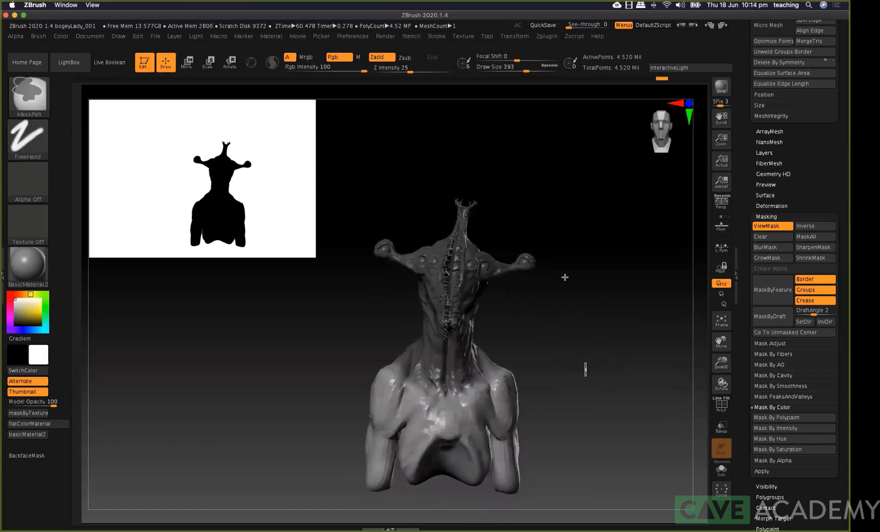
Mask everything except the outer part of the creature's left eye stalk, toggling the mask display to check the form
key("ctrl+h")
left_click_drag(575, 229, 504, 320, "ctrl")
key("ctrl+h")
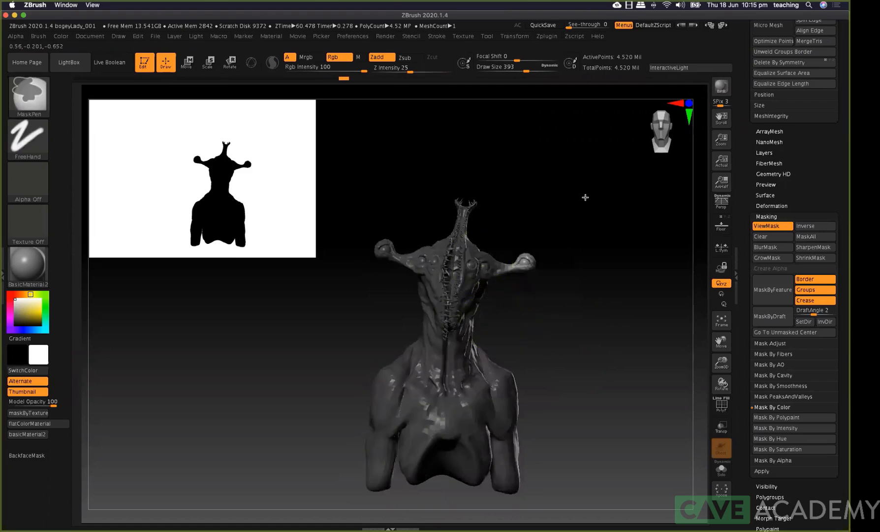
key("ctrl+h")
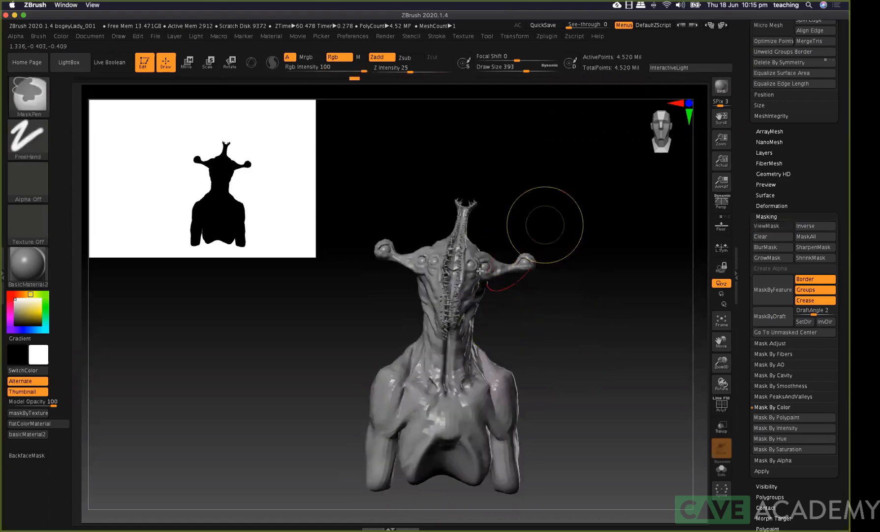
key("ctrl+h")
Lay a transpose line from the middle of the face along the left eye stalk to rotate its unmasked eye
mouse_move(550, 267)
left_mouse_down("alt")
mouse_move(412, 266)
mouse_move(546, 270)
mouse_move(529, 251)
left_mouse_up("alt")
key("r")
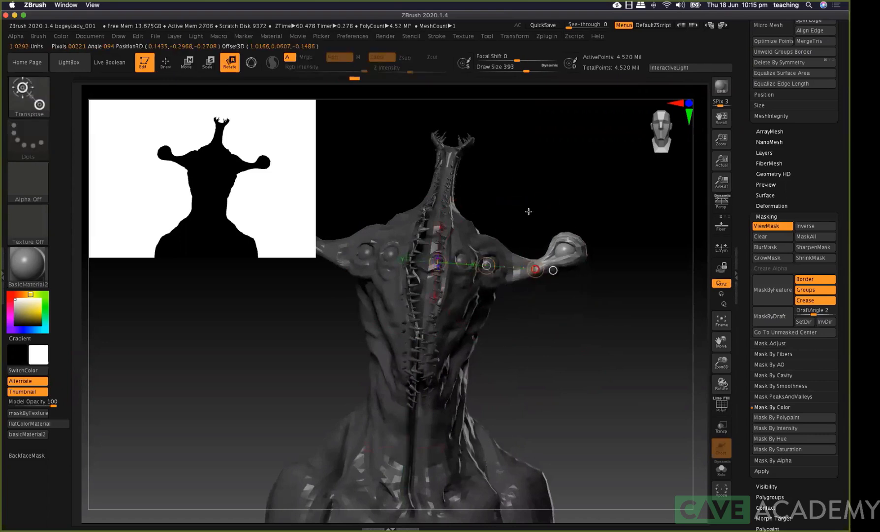
left_click_drag(529, 175, 559, 245)
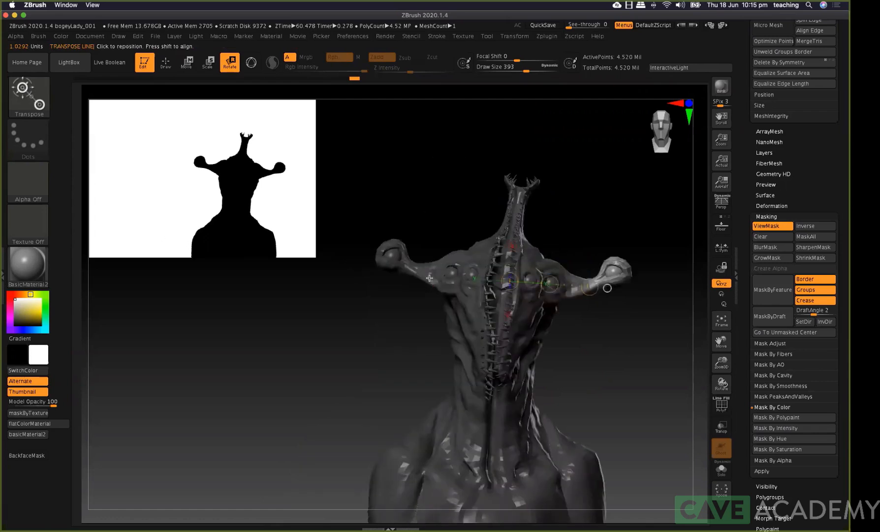
Isolate the creature's right eye stalk by masking everything else, and lay a transpose line along it
left_click_drag(360, 187, 415, 308, "ctrl")
left_click(405, 337, "ctrl")
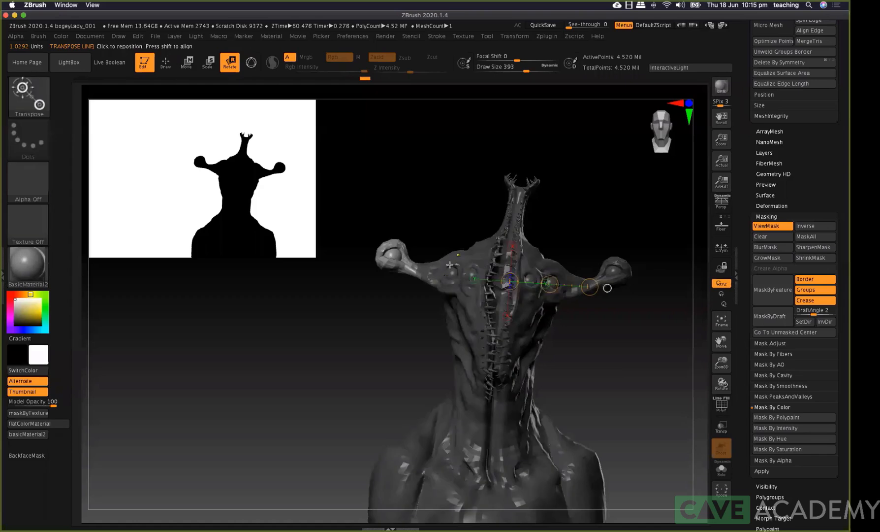
left_click_drag(474, 264, 419, 268)
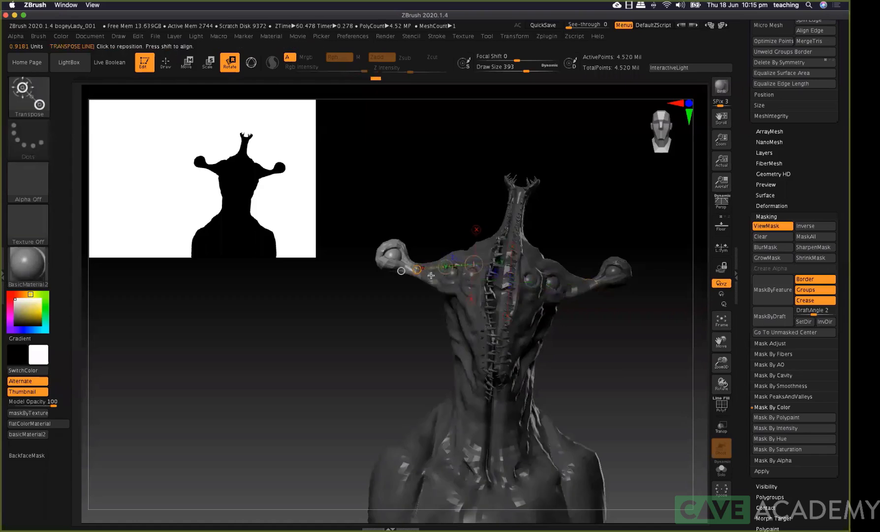
Try to spin the right eye around an angled transpose line, and undo the change
left_click_drag(326, 216, 379, 248)
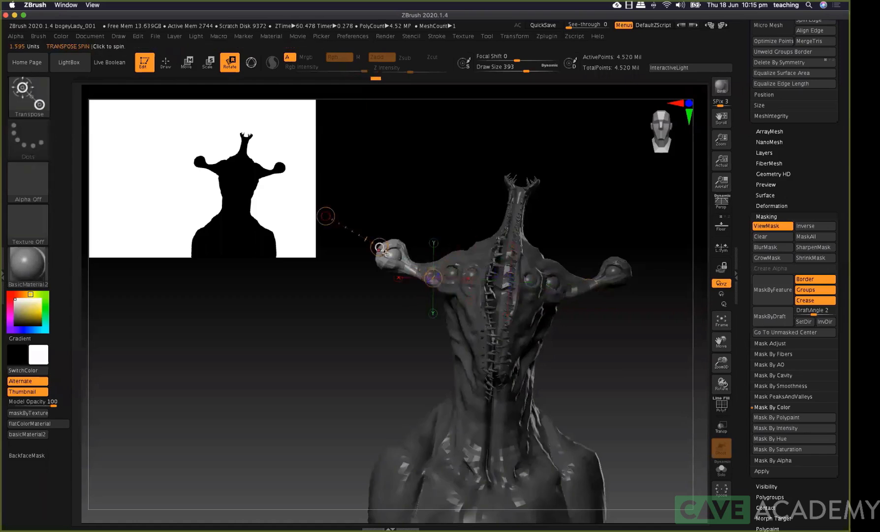
key("ctrl")
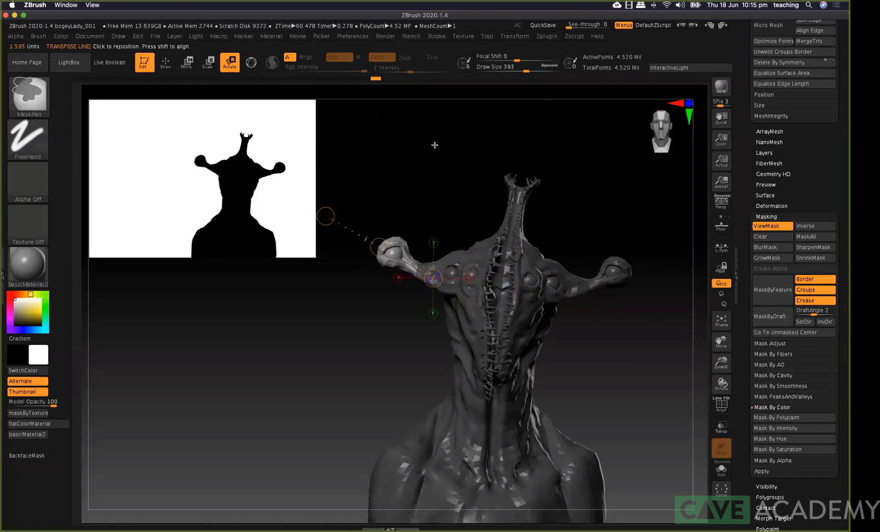
key("ctrl+z")
Lay a new angled transpose line from the base of the right eye stalk out past the eye, and spin the eye around it
right_click_drag(405, 251, 411, 340)
left_click_drag(430, 263, 338, 222)
right_click_drag(406, 260, 466, 214)
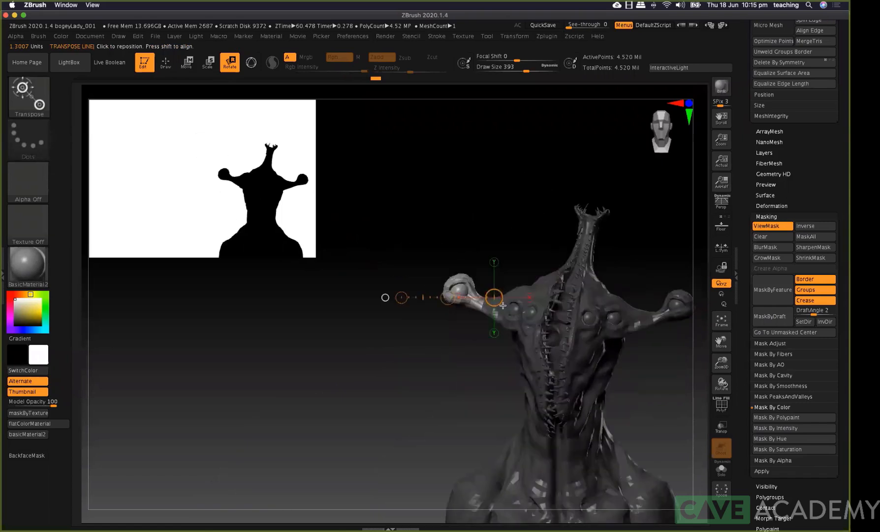
left_click_drag(503, 306, 406, 258)
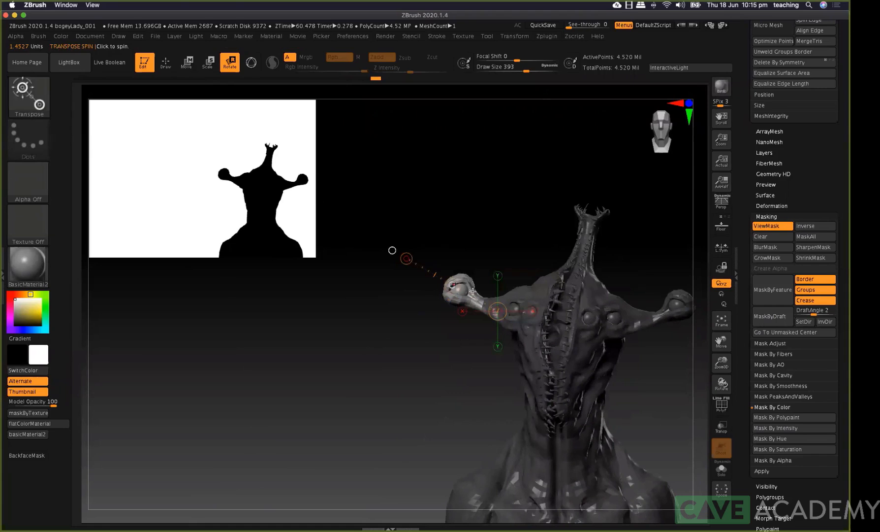
left_click_drag(473, 291, 479, 292)
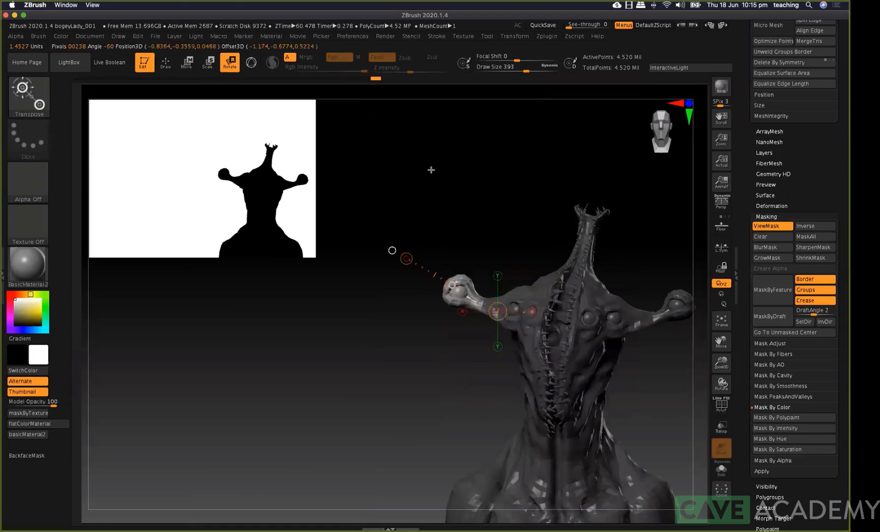
Return to sculpting and hide the mask display to examine the head and both eye stalks from the front
left_click_drag(579, 214, 488, 182, "alt")
key("q")
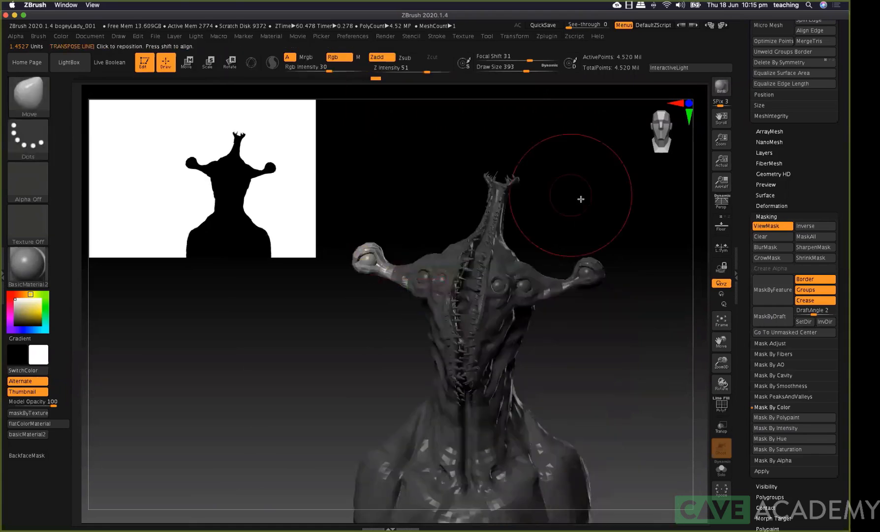
mouse_move(581, 199)
left_mouse_down()
mouse_move(570, 208)
mouse_move(655, 267)
left_mouse_up()
key("ctrl")
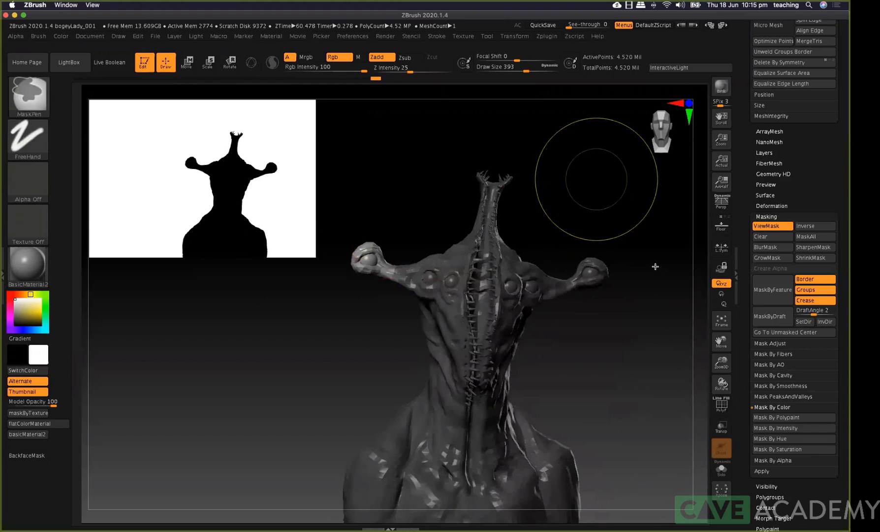
key("ctrl+h")
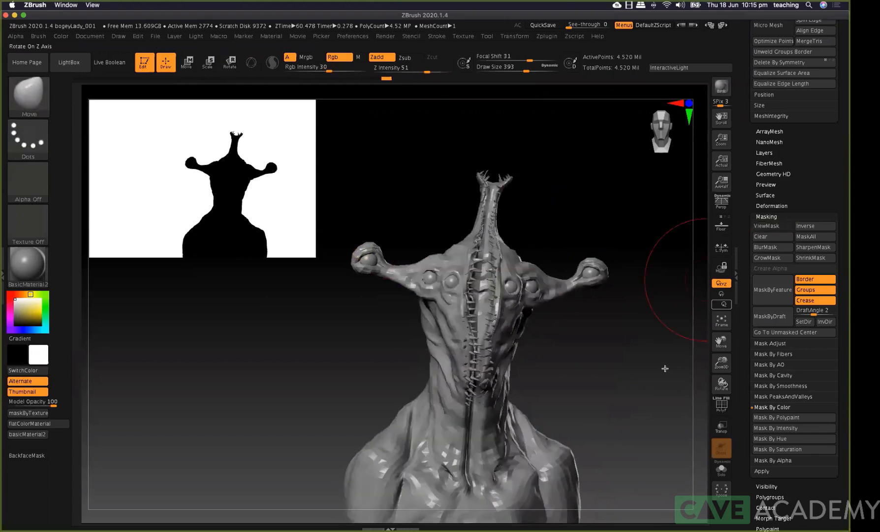
Transfer the pose from the Transpose Master mesh back to the original subtools and save the tool as bogeyLadyPosed_001
left_click(561, 34)
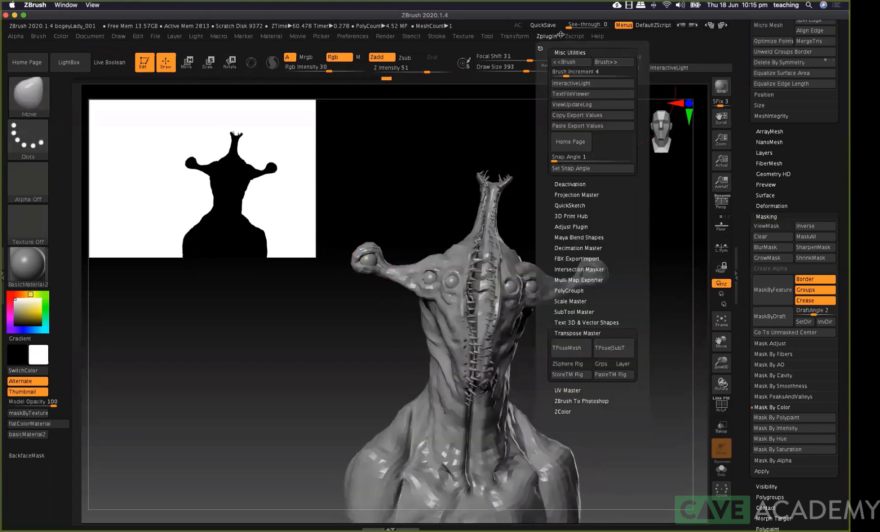
left_click(612, 346)
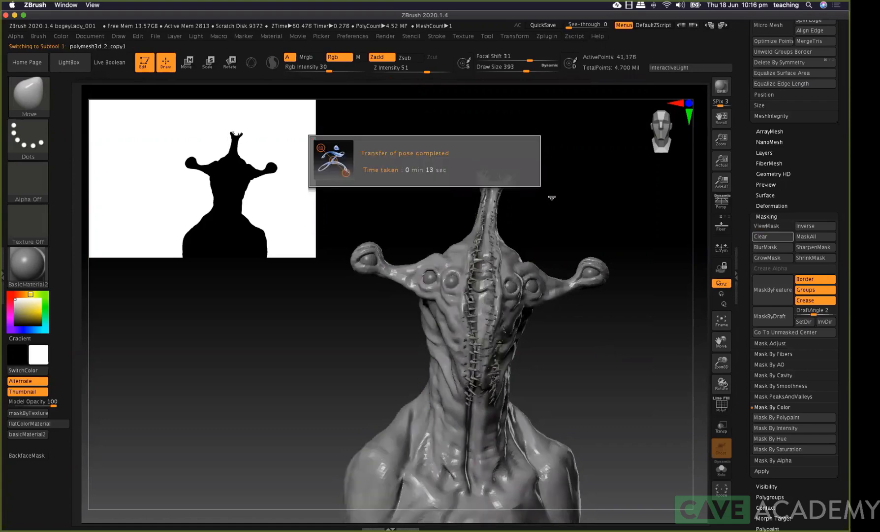
scroll(789, 193, "up", 1)
scroll(789, 194, "up", 2)
scroll(811, 212, "up", 5)
left_click(809, 43)
type("bogeyLadyPosed_001")
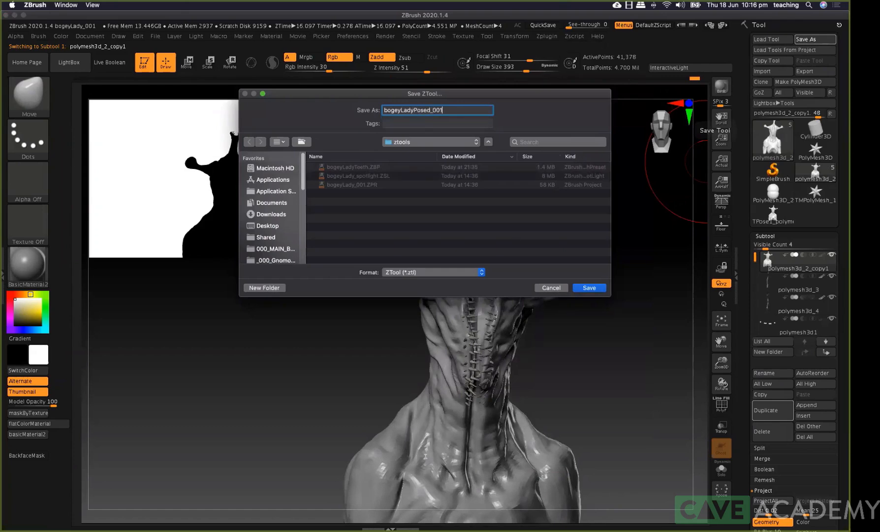
key("Return")
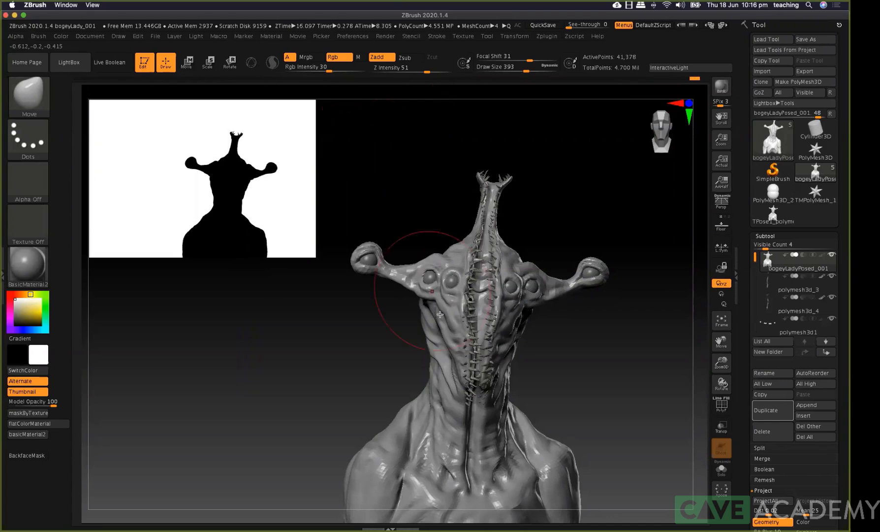
Set the Move brush's draw size to 163 and examine the posed head and neck from several front angles
mouse_move(559, 232)
left_mouse_down()
mouse_move(532, 254)
mouse_move(521, 221)
left_mouse_up()
key("space")
left_click_drag(491, 264, 472, 263)
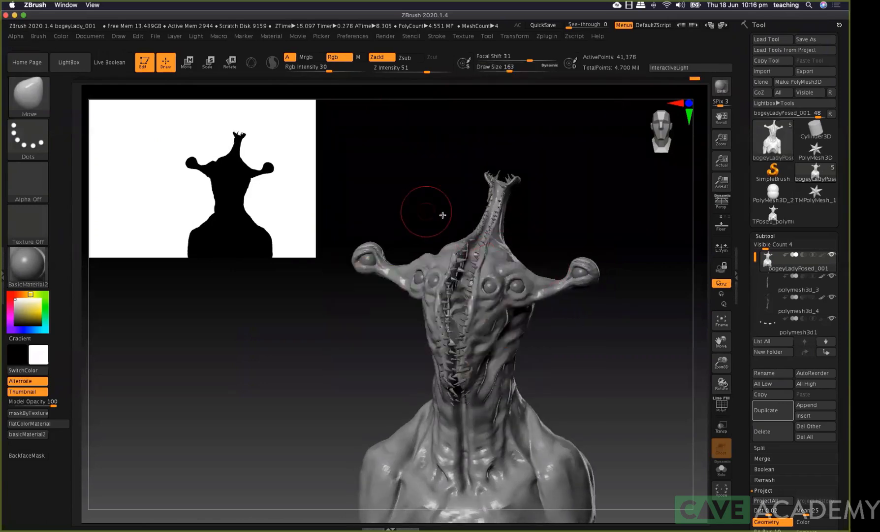
left_click_drag(443, 215, 418, 220)
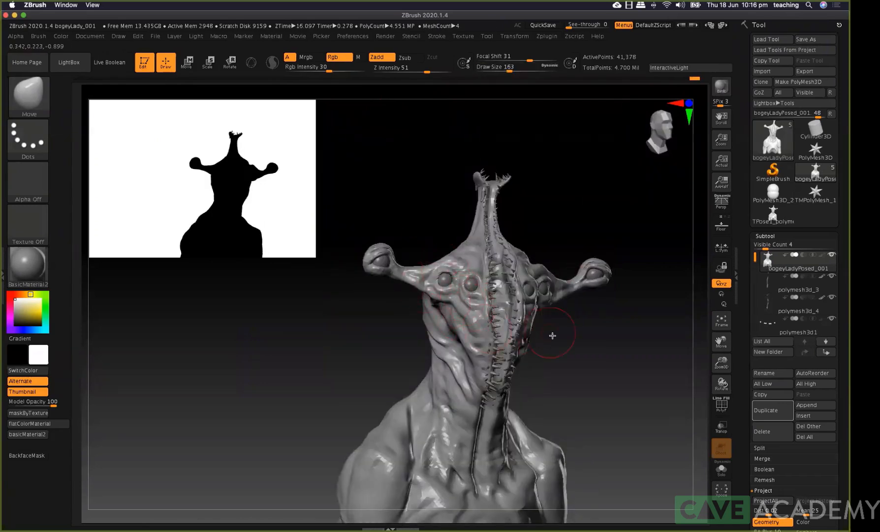
right_click_drag(527, 311, 538, 300)
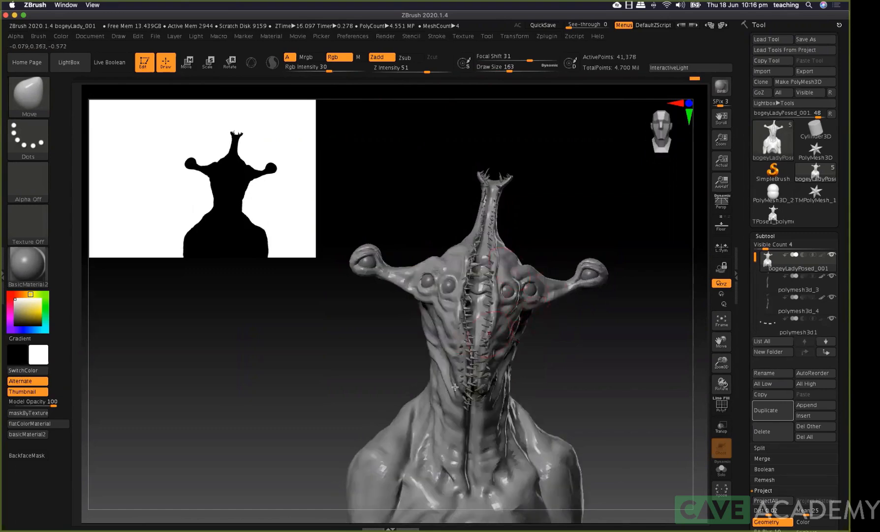
mouse_move(355, 345)
right_mouse_down()
mouse_move(363, 320)
mouse_move(429, 368)
right_mouse_up()
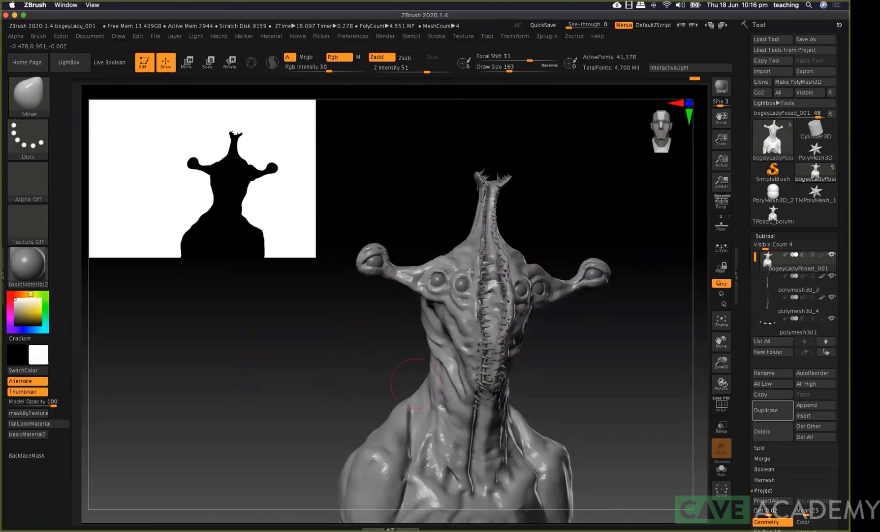
mouse_move(352, 342)
right_mouse_down()
mouse_move(478, 326)
mouse_move(470, 350)
right_mouse_up()
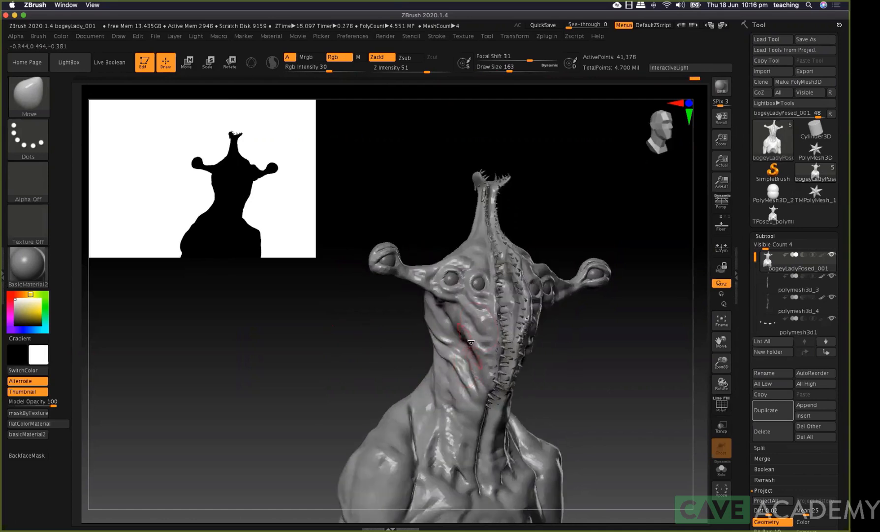
Carve creases down the side of the neck below the jaw with the DamStandard brush at draw size 116
key("b")
key("d")
key("s")
key("space")
mouse_move(469, 345)
left_mouse_down()
mouse_move(461, 373)
mouse_move(476, 410)
left_mouse_up()
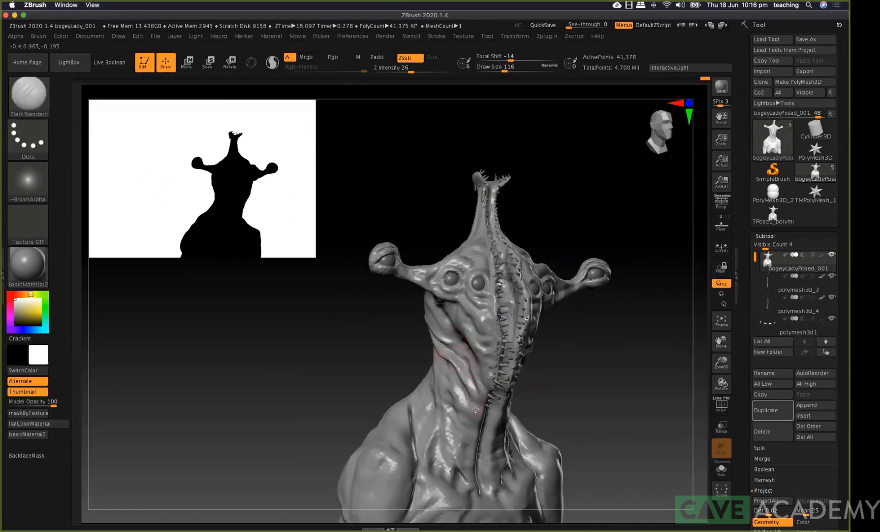
mouse_move(524, 407)
right_mouse_down()
mouse_move(560, 365)
mouse_move(496, 426)
mouse_move(512, 442)
right_mouse_up()
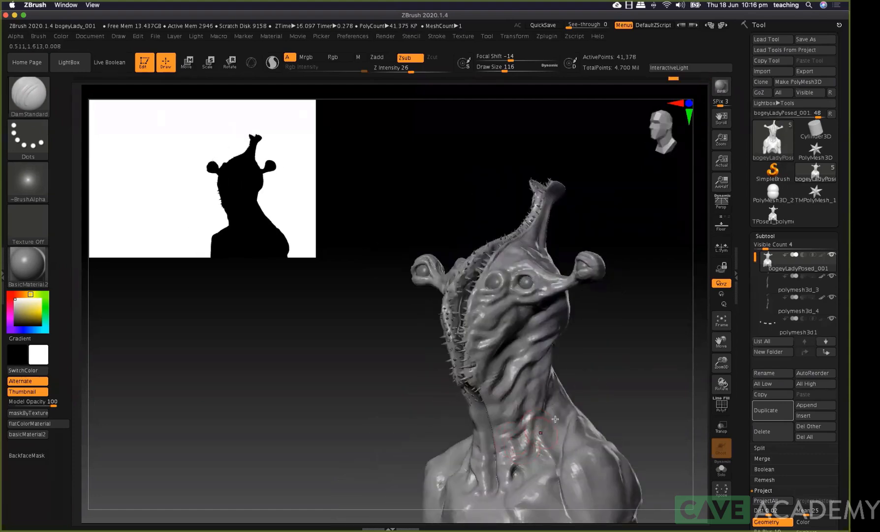
mouse_move(617, 370)
right_mouse_down()
mouse_move(518, 394)
mouse_move(492, 420)
right_mouse_up()
right_click_drag(456, 394, 458, 423)
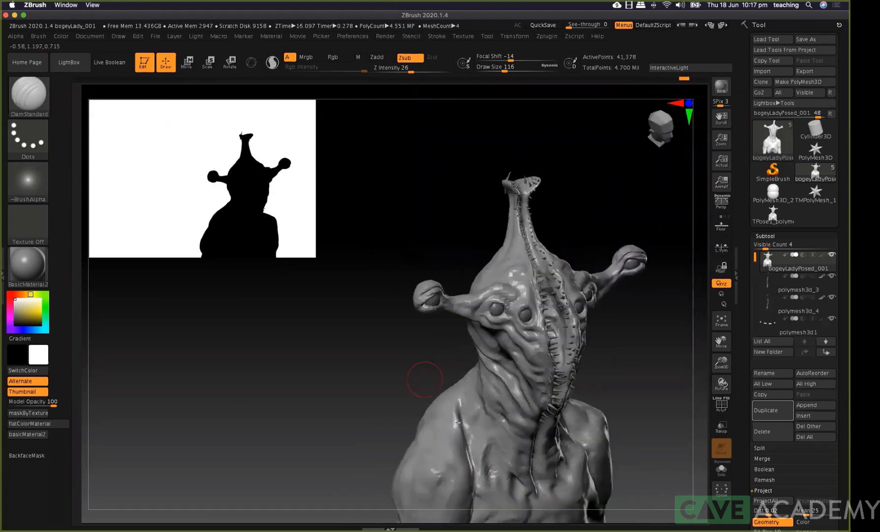
Deepen the creases where the creature's right shoulder runs into the base of the neck
right_click_drag(401, 400, 455, 363, "ctrl")
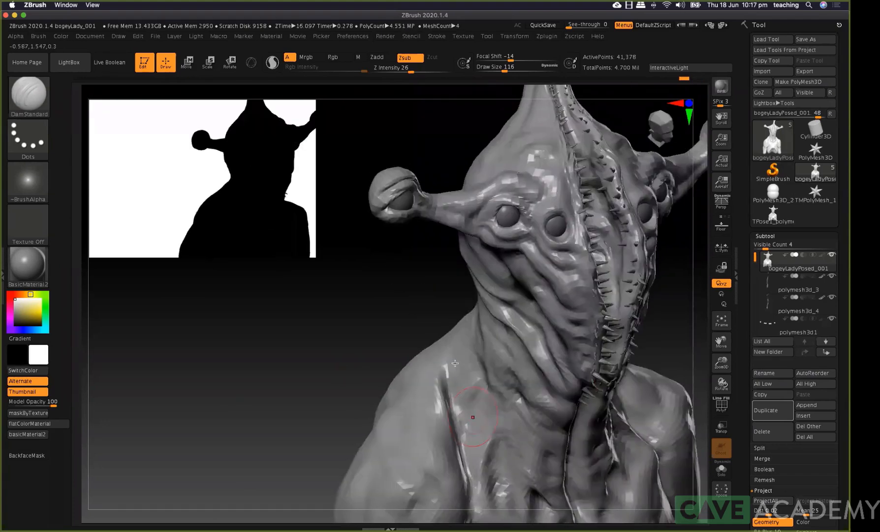
mouse_move(469, 414)
left_mouse_down()
mouse_move(477, 433)
mouse_move(473, 413)
mouse_move(485, 396)
left_mouse_up()
right_click_drag(420, 347, 398, 293, "ctrl")
mouse_move(398, 293)
left_mouse_down()
mouse_move(404, 353)
mouse_move(412, 350)
mouse_move(399, 310)
mouse_move(431, 396)
left_mouse_up()
right_click_drag(431, 396, 439, 324, "ctrl")
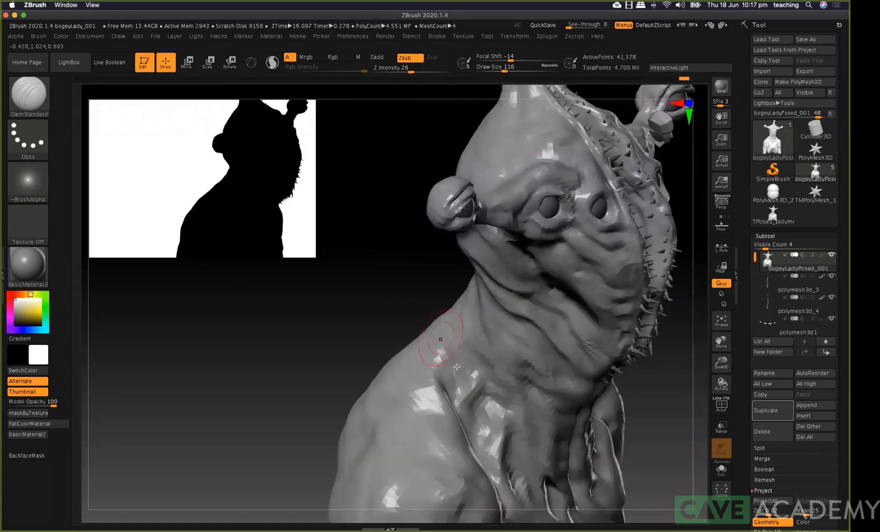
left_click_drag(461, 317, 463, 315)
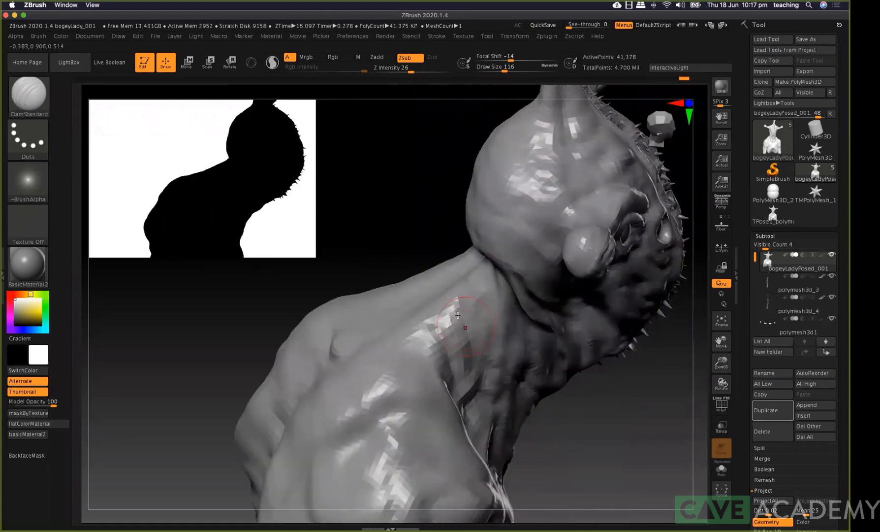
Reduce the DamStandard draw size to 65, refine the crease between neck and shoulder, and soften the opposite side of the neck
key("space")
left_click_drag(464, 310, 456, 310)
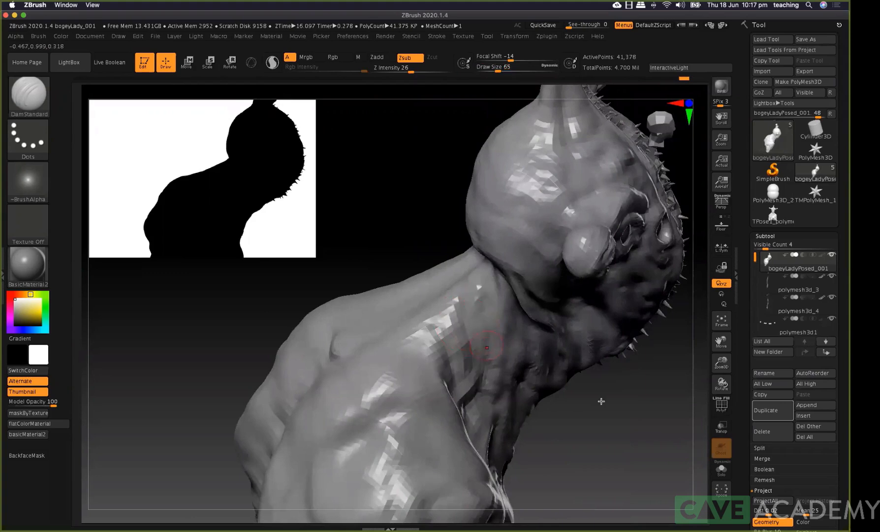
mouse_move(599, 417)
right_mouse_down()
mouse_move(561, 361)
mouse_move(543, 351)
mouse_move(607, 263)
mouse_move(620, 308)
mouse_move(515, 334)
right_mouse_up()
key("space")
left_click_drag(514, 334, 520, 335)
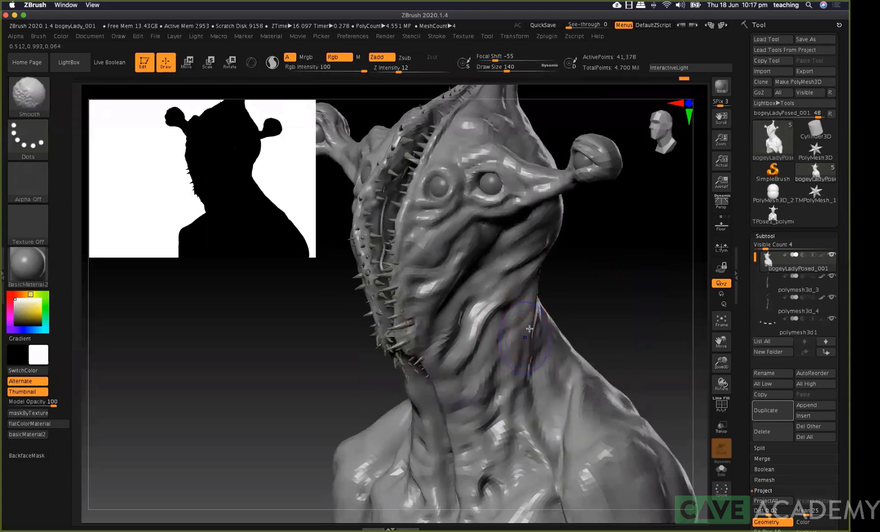
Drop the body to a lower subdivision level and build up the sides of the neck with ClayTubes at draw size 104
key("shift+d")
key("space")
left_click_drag(524, 318, 518, 319)
key("b")
key("c")
key("t")
left_click_drag(515, 361, 524, 325)
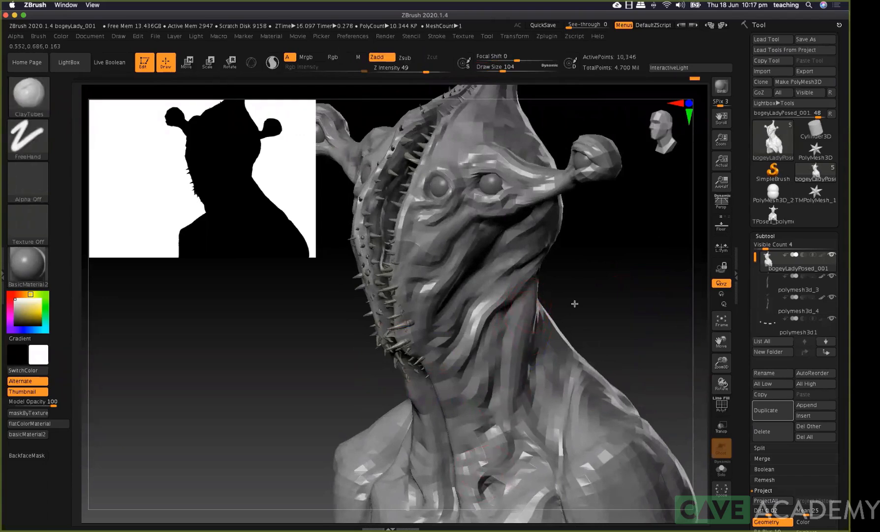
left_click_drag(604, 298, 416, 295)
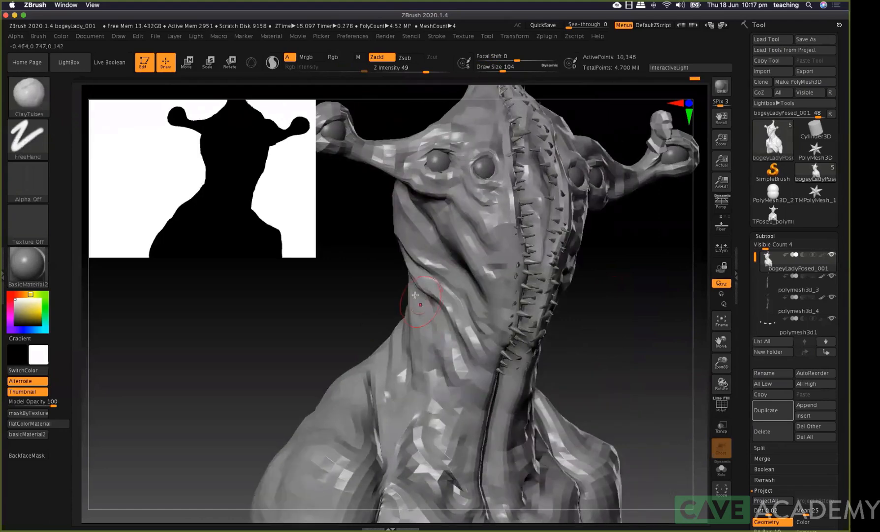
mouse_move(595, 321)
left_mouse_down()
mouse_move(402, 410)
mouse_move(532, 298)
mouse_move(541, 301)
mouse_move(510, 329)
left_mouse_up()
Reshape the back and side contours of the neck with the Move brush at draw size 145, and return to a higher subdivision level
key("b")
key("m")
key("v")
key("space")
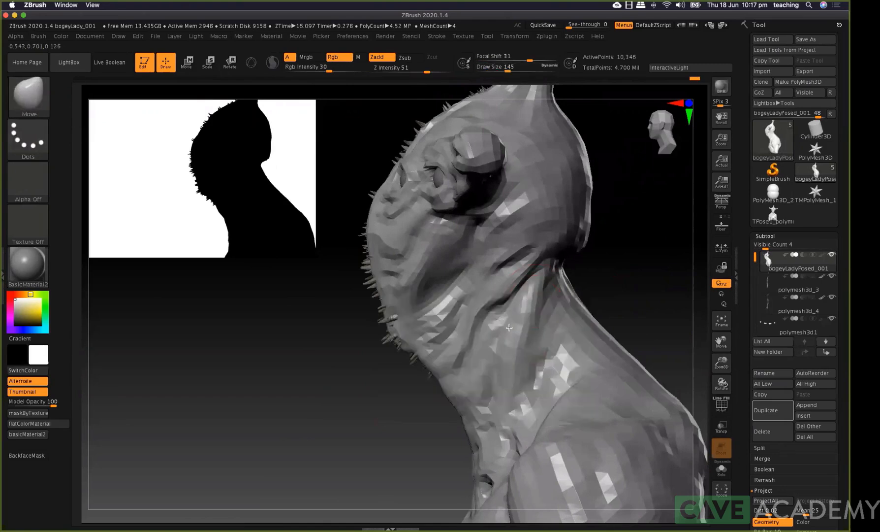
mouse_move(621, 277)
left_mouse_down()
mouse_move(509, 302)
mouse_move(509, 319)
left_mouse_up()
mouse_move(579, 227)
left_mouse_down()
mouse_move(548, 316)
mouse_move(566, 305)
left_mouse_up()
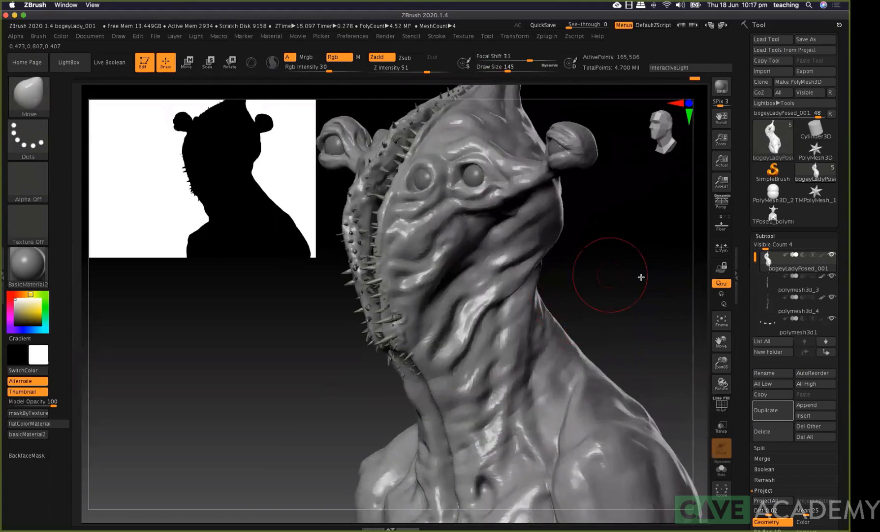
key("d")
key("d")
left_click_drag(649, 275, 653, 277)
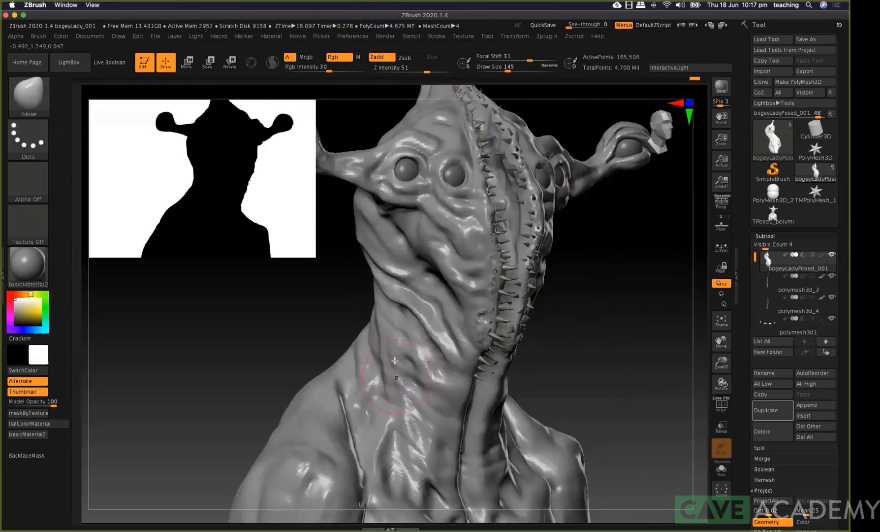
Cut fine wrinkles across the creature's right side of the neck with the DamStandard brush, starting at draw size 46
key("b")
key("d")
key("s")
key("space")
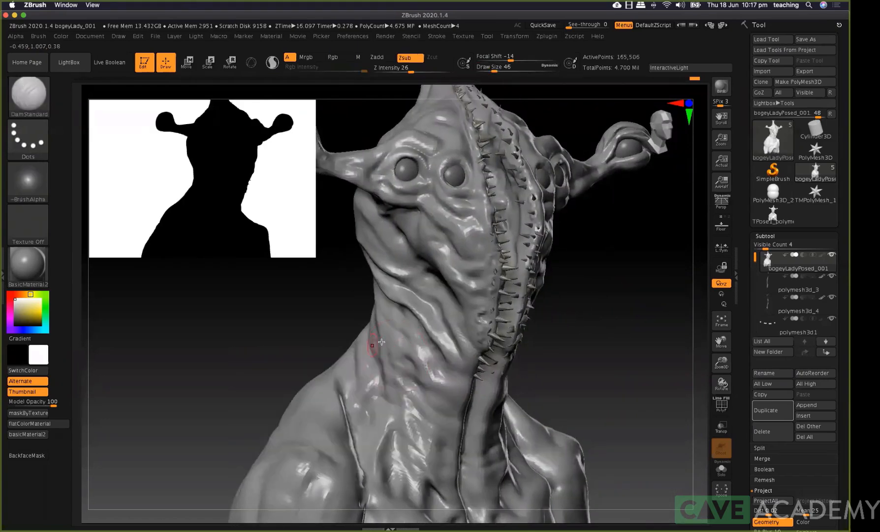
key("space")
mouse_move(389, 349)
left_mouse_down()
mouse_move(393, 388)
mouse_move(416, 434)
mouse_move(421, 387)
mouse_move(431, 378)
left_mouse_up()
Raise the skin folds around the neck with the Standard brush at draw size 74
key("b")
key("s")
key("t")
mouse_move(372, 301)
left_mouse_down()
mouse_move(422, 400)
mouse_move(403, 323)
left_mouse_up()
right_click_drag(403, 325, 416, 377)
right_click_drag(551, 374, 480, 326)
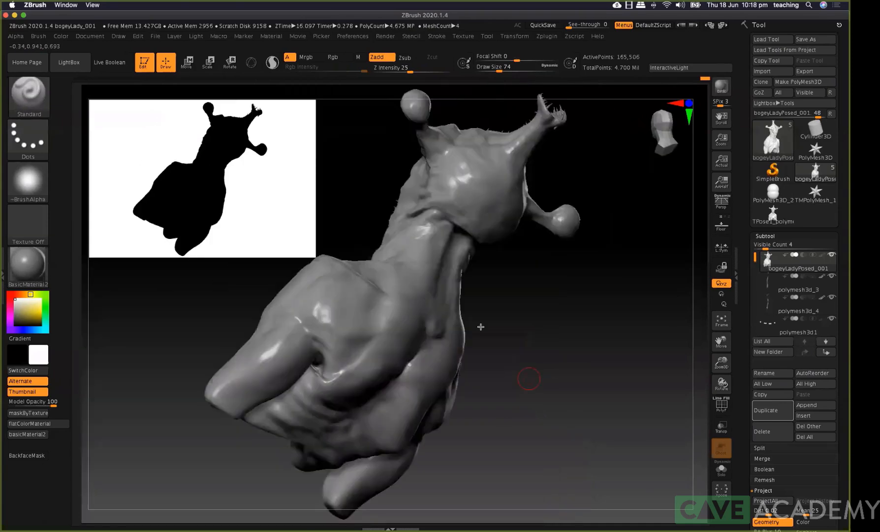
right_click_drag(579, 303, 447, 311)
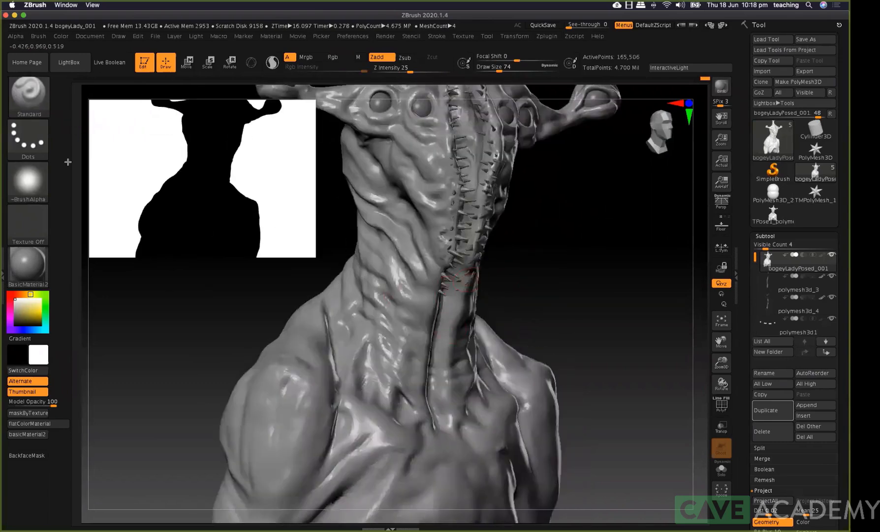
Load Alpha 58 on the Standard brush at draw size 124 and add stringy wrinkle texture to the front of the neck
key("b")
key("c")
key("t")
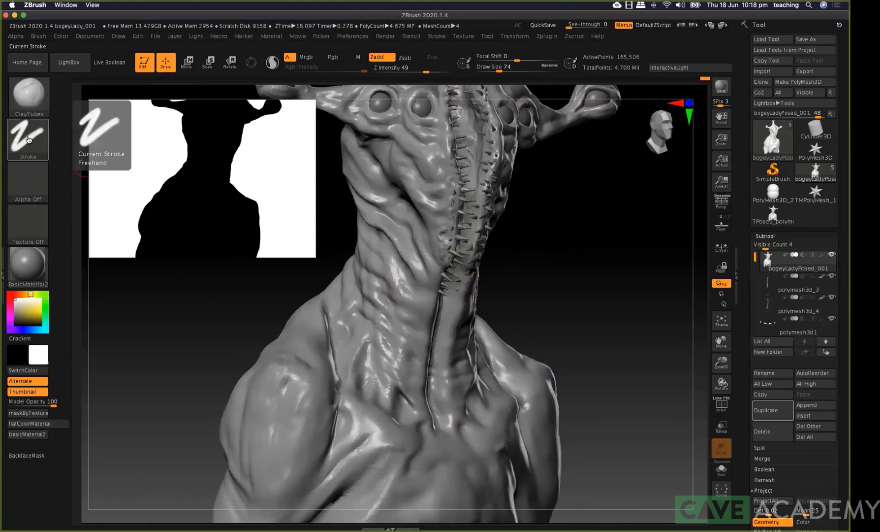
key("b")
key("s")
key("t")
left_click(207, 329)
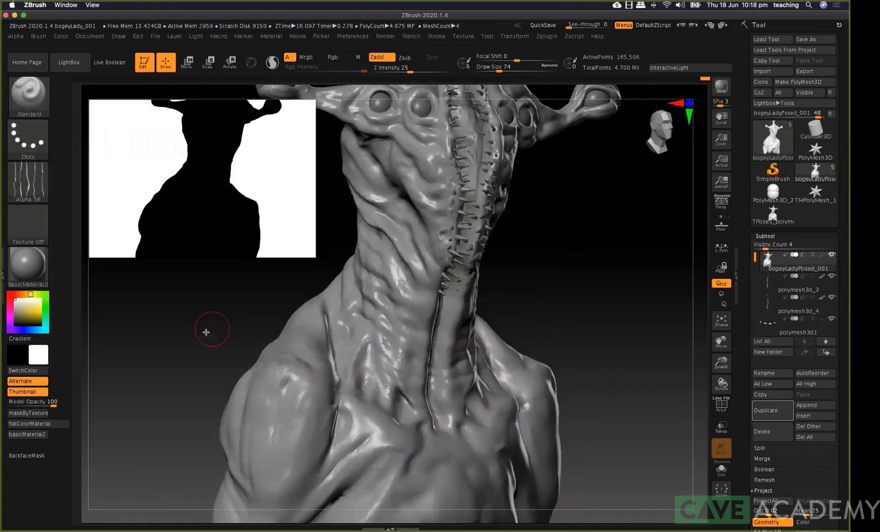
key("space")
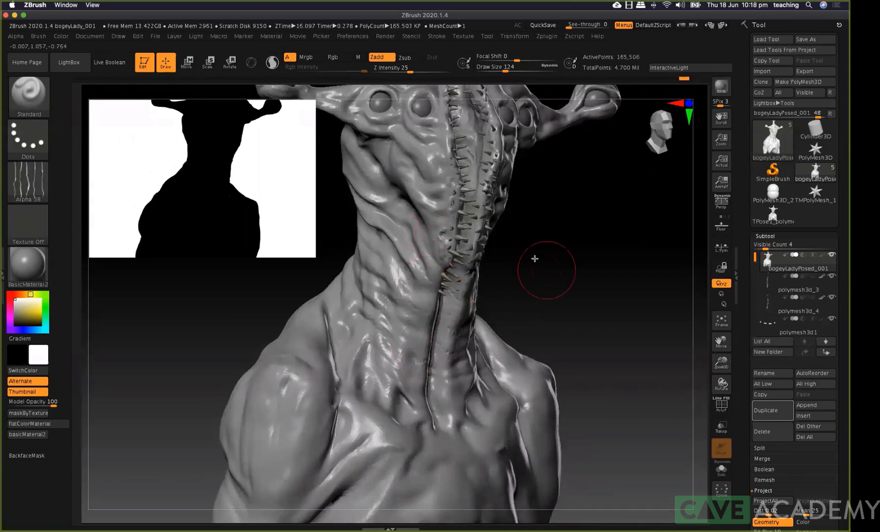
right_click_drag(467, 289, 475, 272)
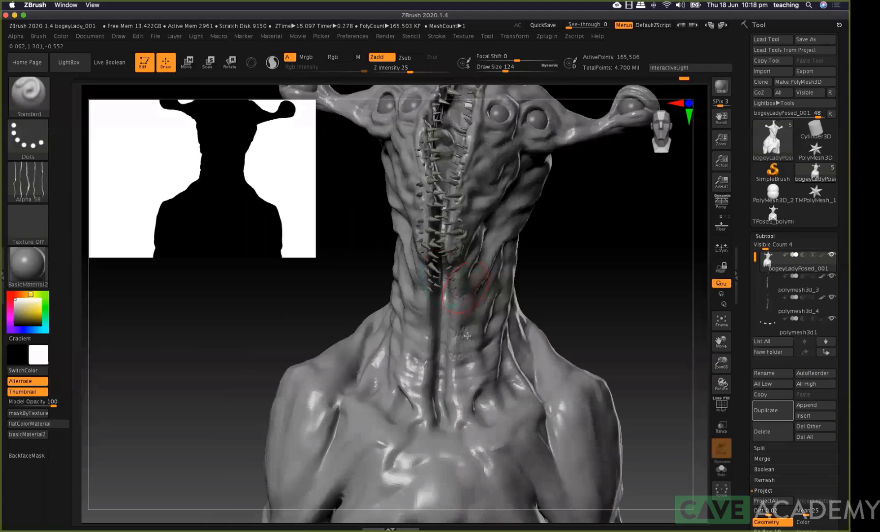
Adjust the base of the neck and the collarbone area with the Move brush at draw size 187
key("b")
key("m")
key("v")
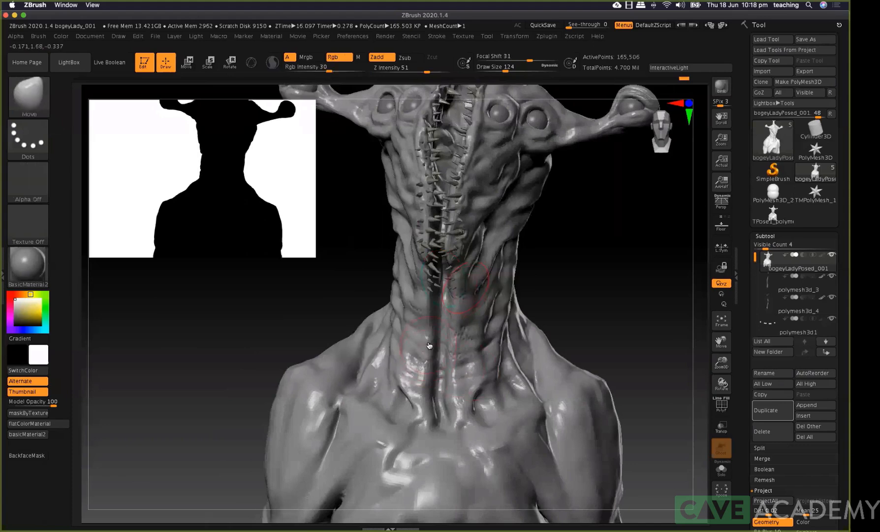
key("space")
mouse_move(409, 428)
left_mouse_down()
mouse_move(422, 384)
mouse_move(436, 396)
mouse_move(448, 385)
left_mouse_up()
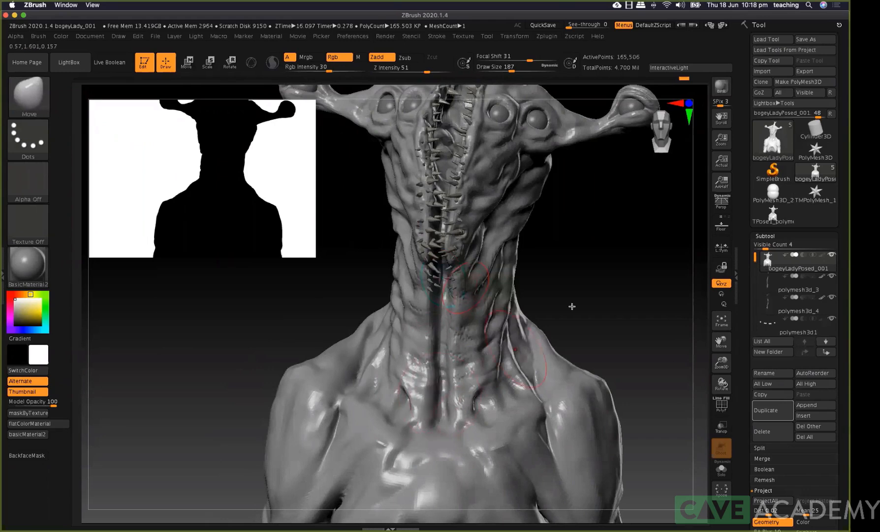
mouse_move(558, 279)
left_mouse_down()
mouse_move(609, 330)
mouse_move(589, 281)
mouse_move(611, 284)
mouse_move(599, 254)
left_mouse_up()
Set the wax strength of BasicMaterial2 to 49 in its wax modifiers
left_click(271, 36)
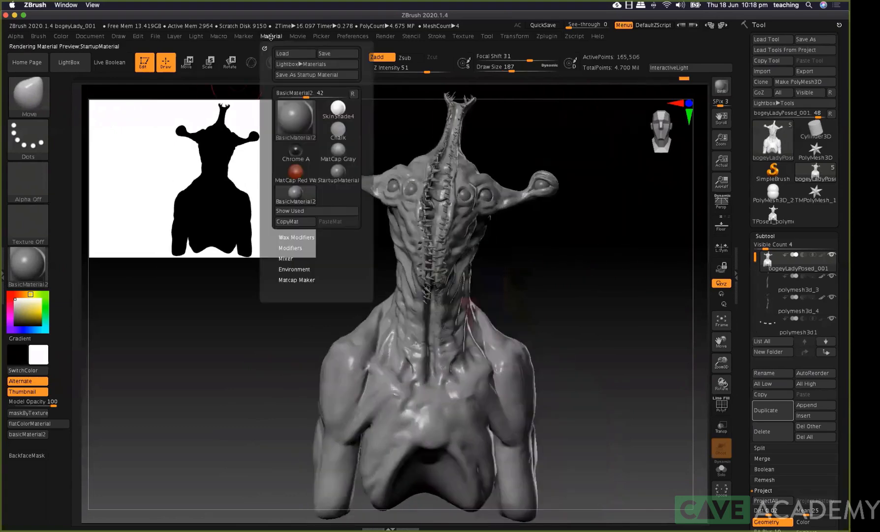
left_click(297, 237)
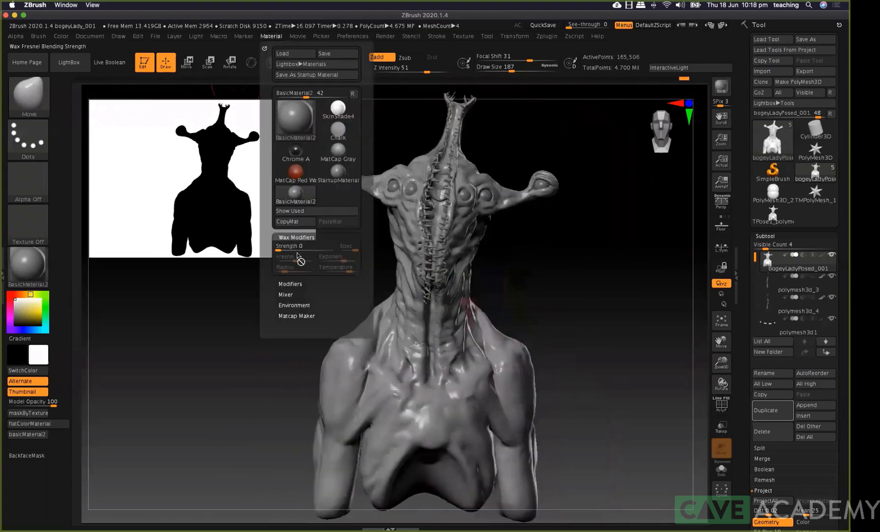
left_click(293, 250)
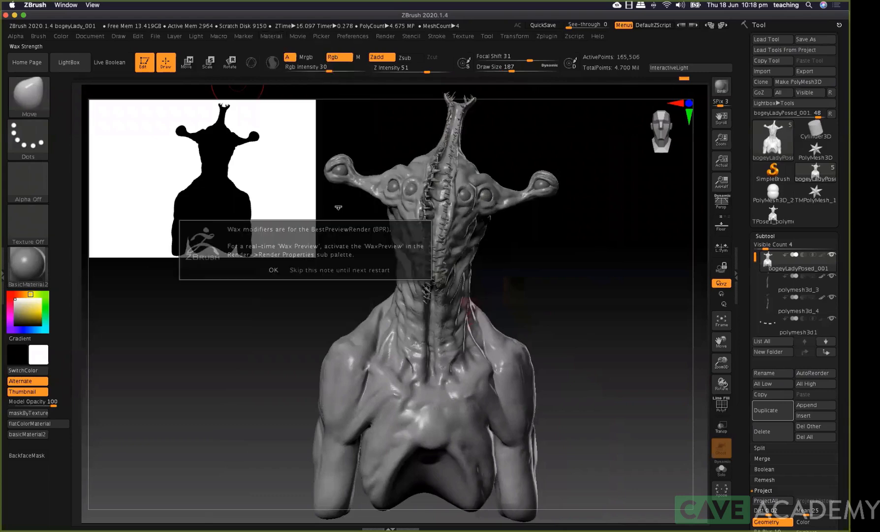
key("Return")
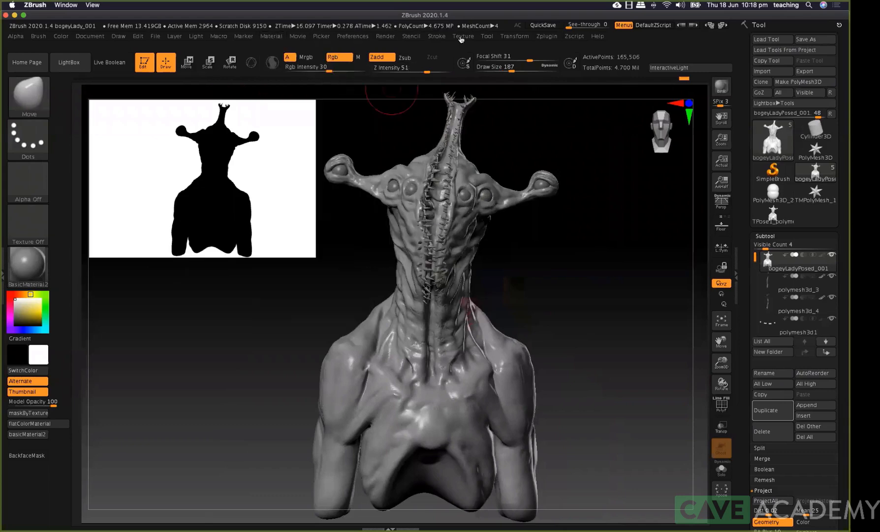
Enable WaxPreview in the render properties so the wax effect is displayed on the creature in real time
left_click(385, 36)
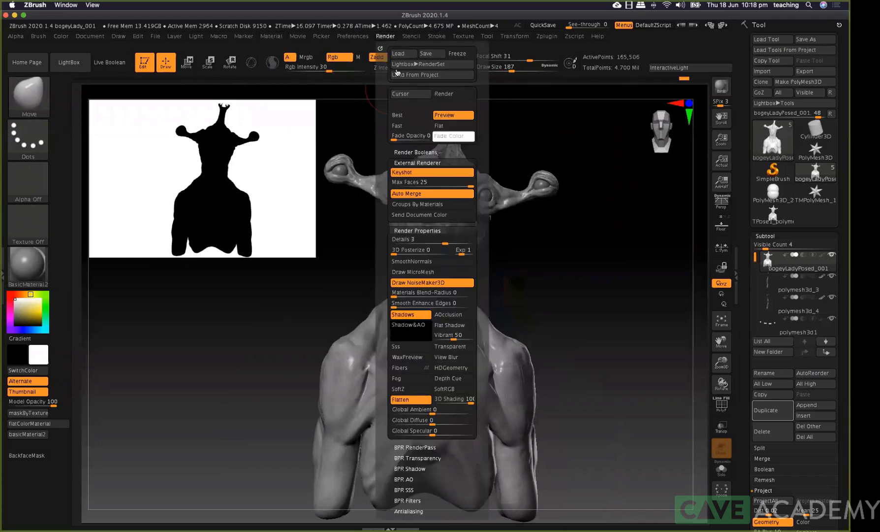
left_click(420, 230)
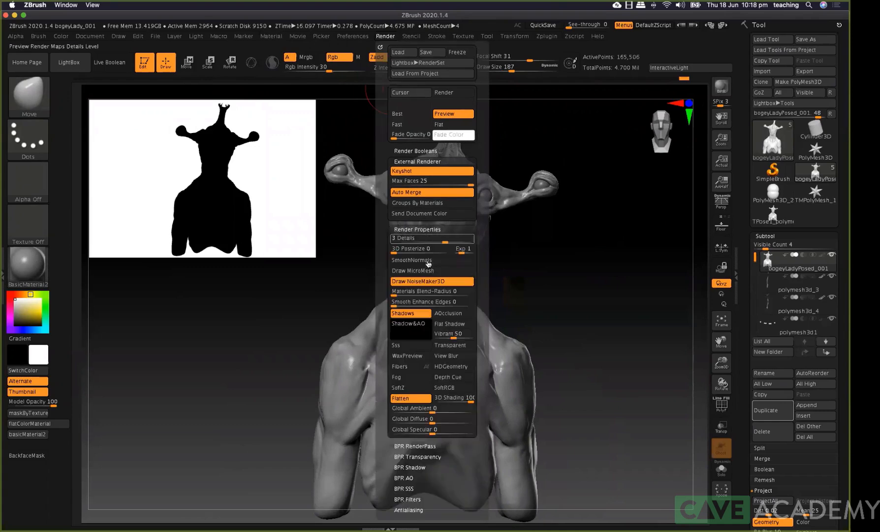
left_click(412, 355)
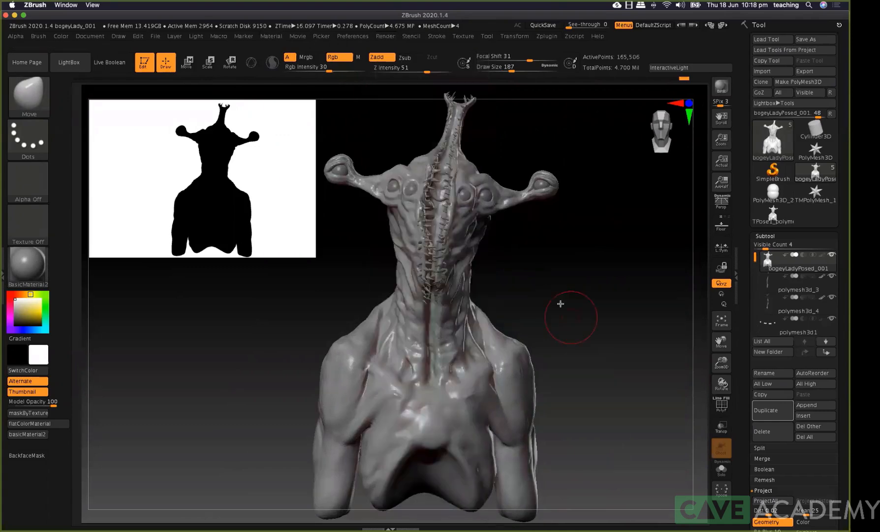
left_click_drag(569, 289, 567, 286)
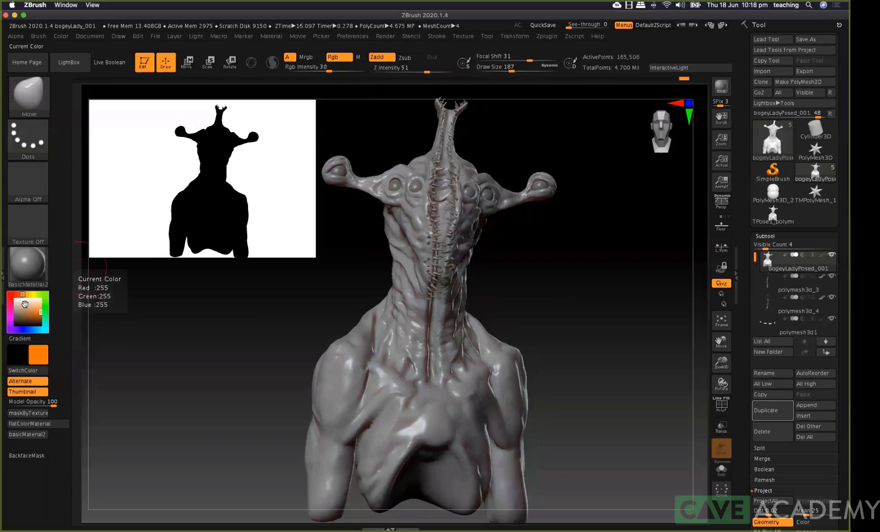
Choose a tan colour, RGB 210, 151, 98, and fill the creature's body with it at RGB intensity 30
left_click(23, 302)
left_click_drag(26, 305, 29, 309)
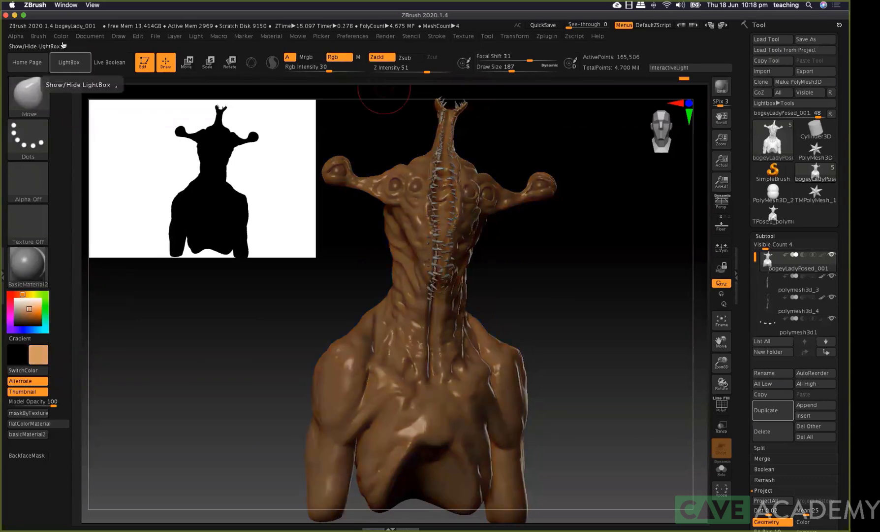
left_click(61, 36)
left_click(88, 225)
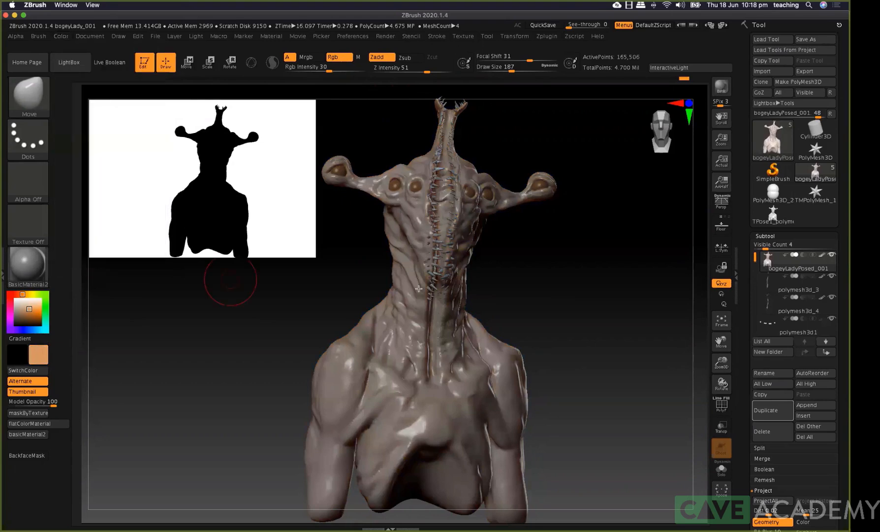
left_click_drag(571, 273, 540, 280)
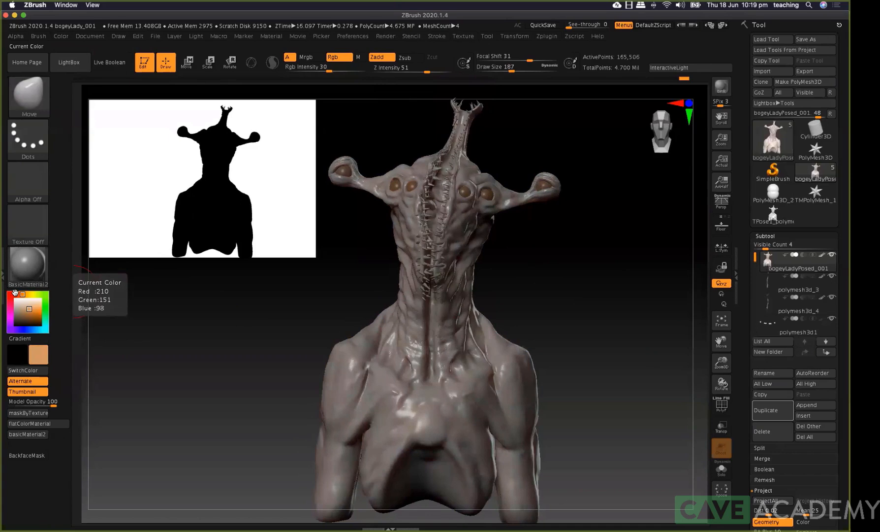
Change the paint colour to red, RGB 210, 106, 98, and make the eyeball subtool active with the Standard brush
left_click(16, 295)
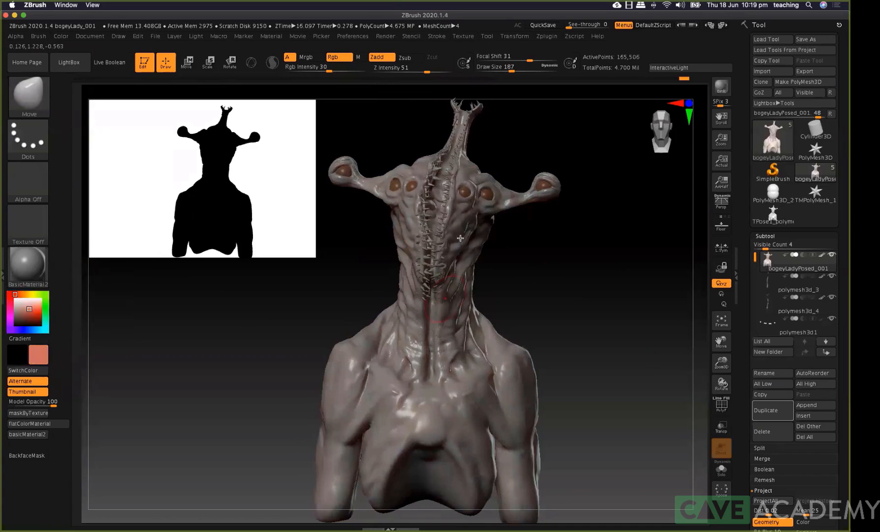
key("b")
key("s")
key("t")
mouse_move(556, 271)
right_mouse_down("ctrl")
mouse_move(557, 234)
mouse_move(521, 284)
mouse_move(527, 296)
right_mouse_up("ctrl")
left_click(408, 226, "alt")
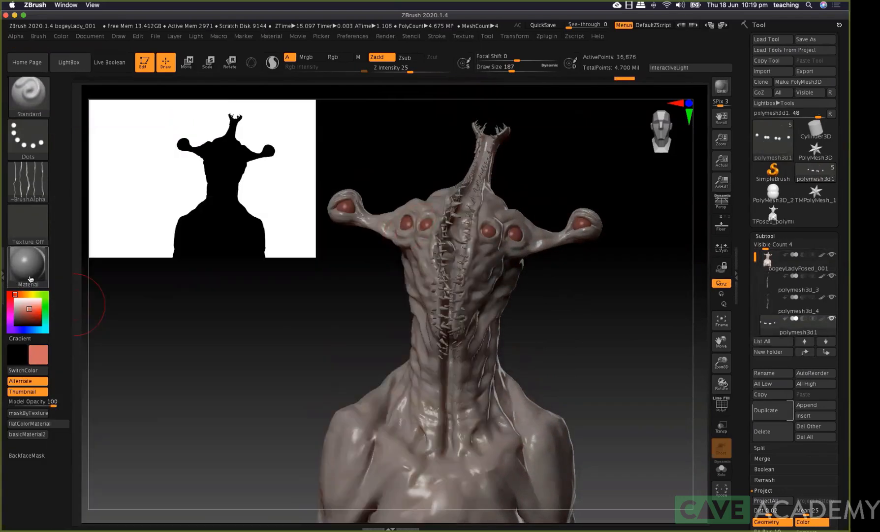
Copy BasicMaterial2 and paste it over BasicMaterial to get a separate wax material for the eyes
left_click(21, 270)
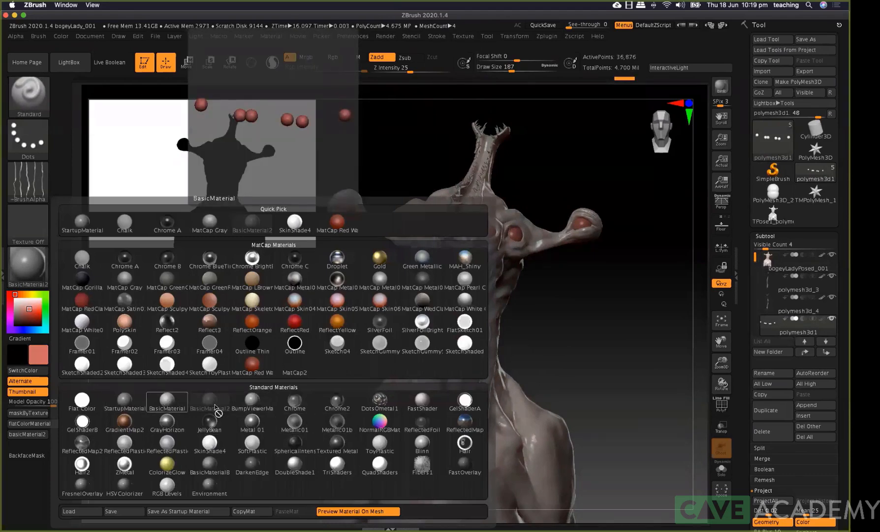
left_click(243, 512)
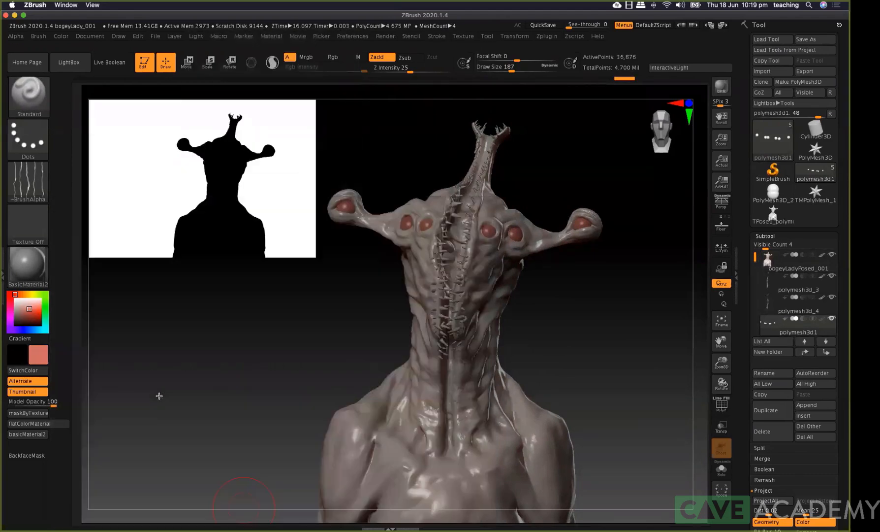
left_click(166, 400)
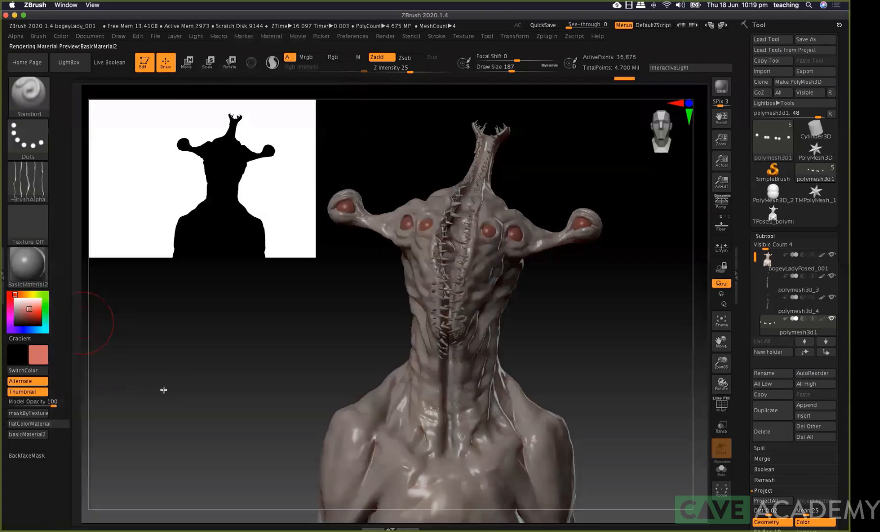
left_click(37, 268)
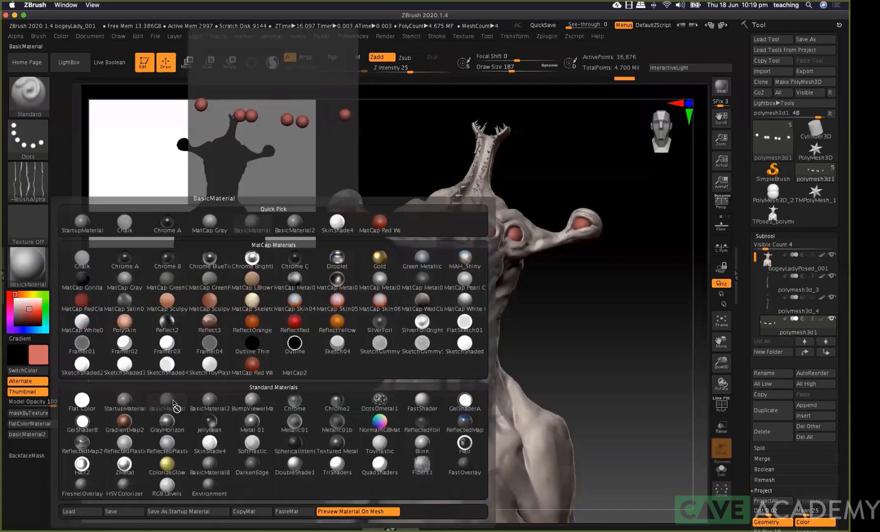
left_click(284, 515)
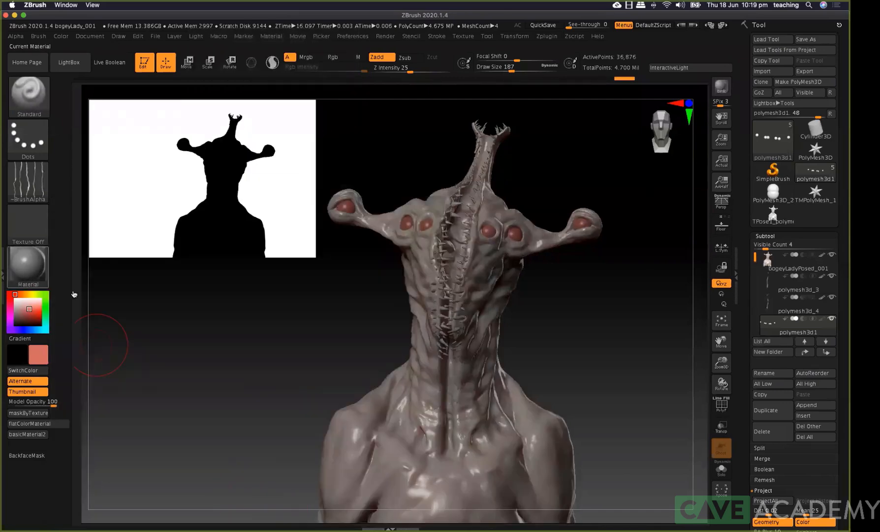
left_click(28, 266)
mouse_move(166, 409)
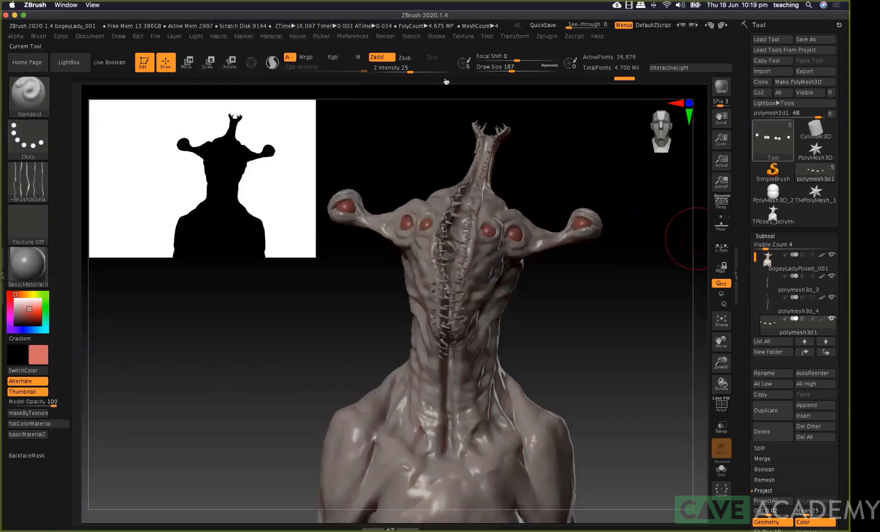
Fill the eyeballs with BasicMaterial3 using only the material channel
left_click(356, 58)
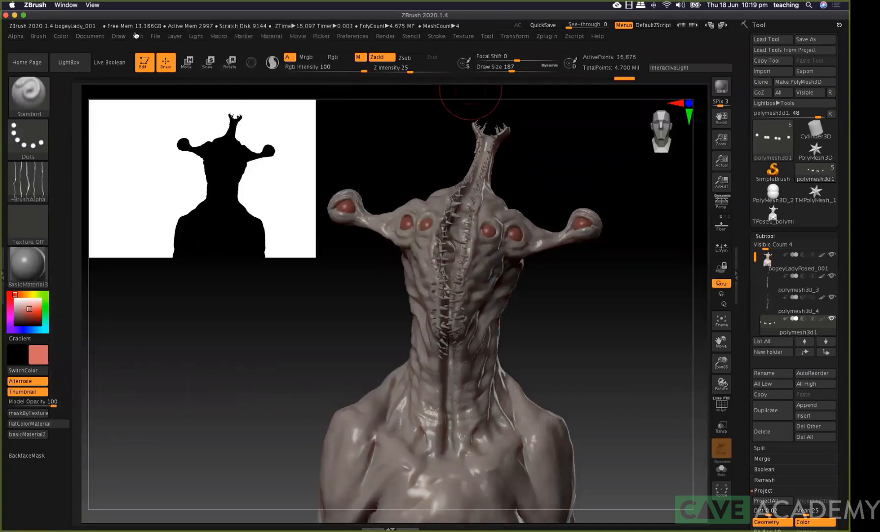
left_click(61, 36)
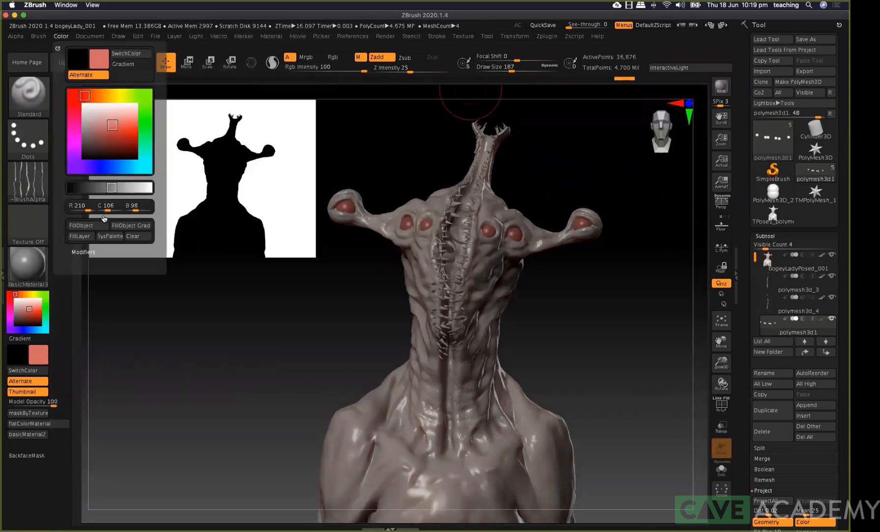
left_click(81, 225)
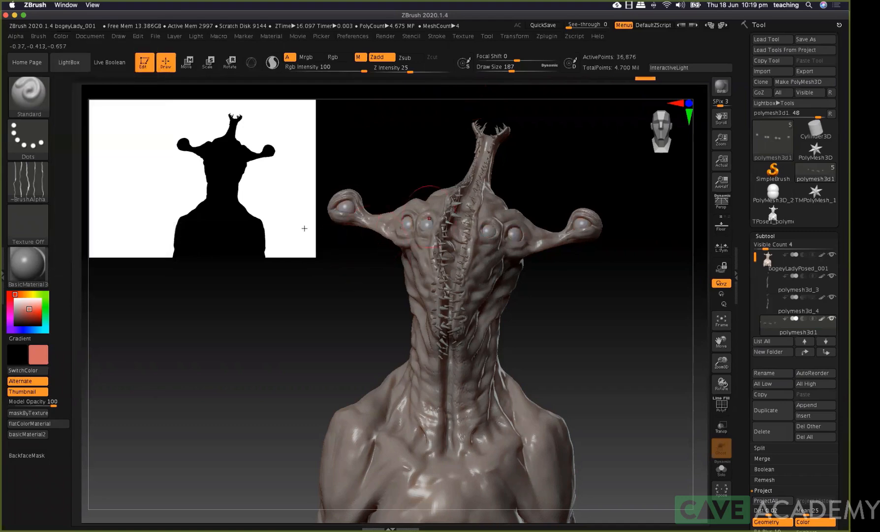
Fill the eyeballs with black and BasicMaterial3 through the Mrgb channel at intensity 100
mouse_move(31, 319)
left_mouse_down()
mouse_move(37, 325)
mouse_move(15, 325)
left_mouse_up()
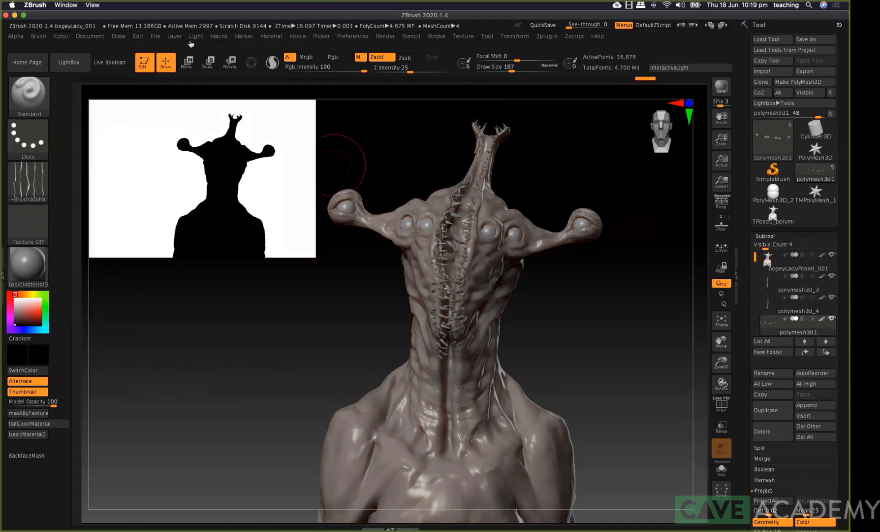
left_click(65, 39)
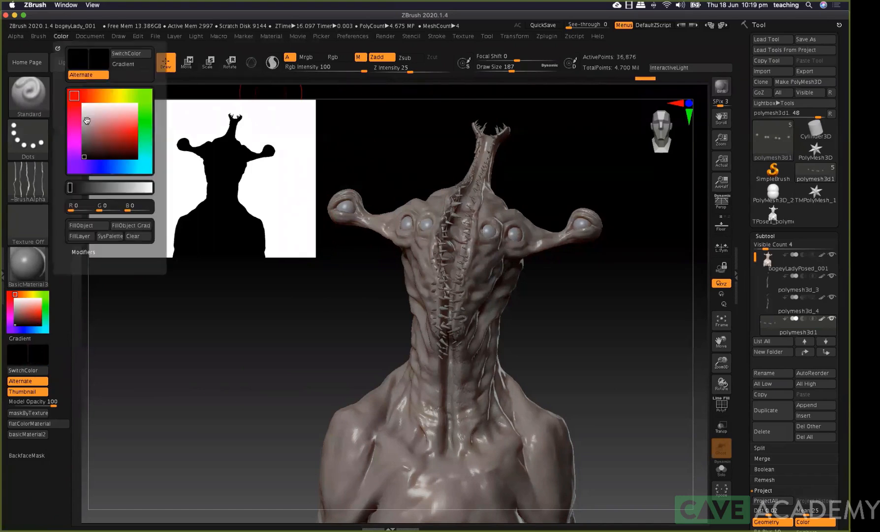
left_click(98, 226)
left_click(313, 57)
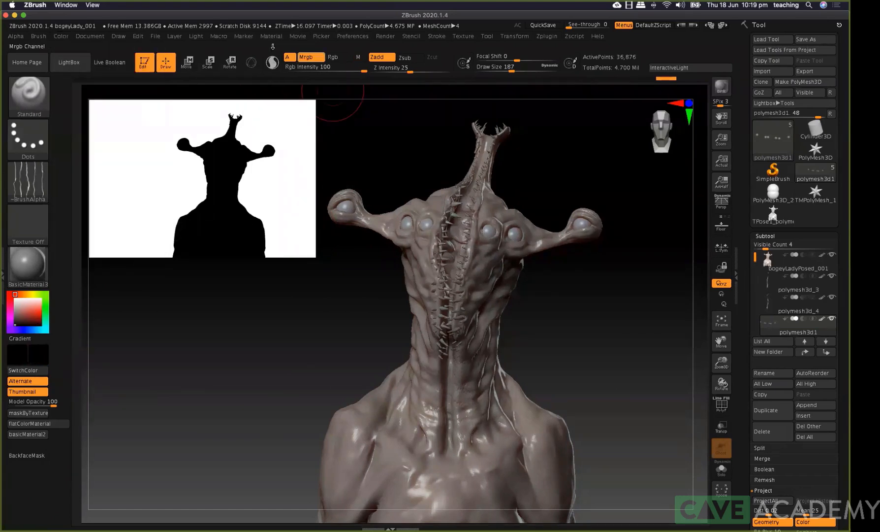
left_click(69, 39)
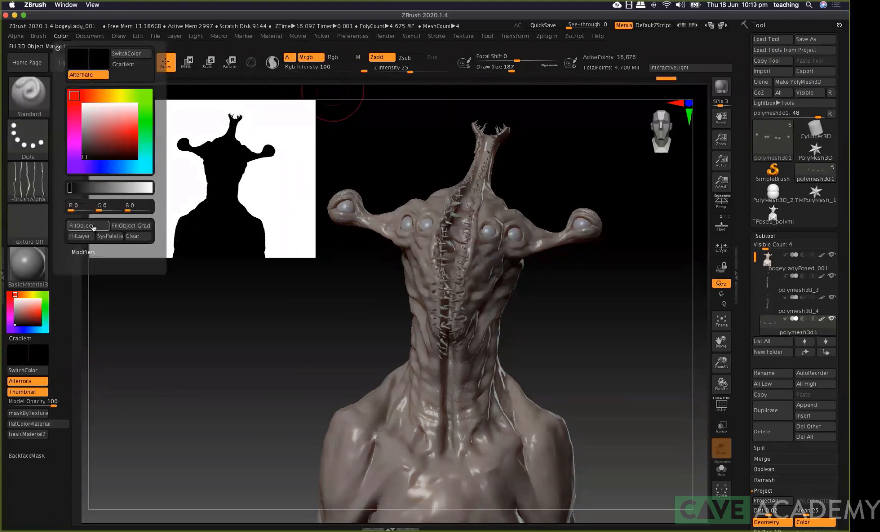
left_click(98, 226)
Raise the Specular of BasicMaterial3 to 84 and reshape its specular curve for glossier eyes
left_click(272, 36)
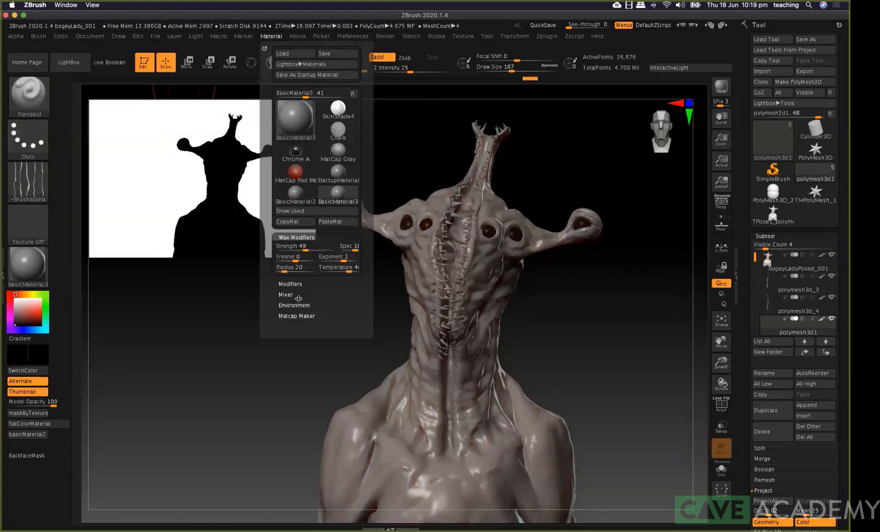
left_click(295, 284)
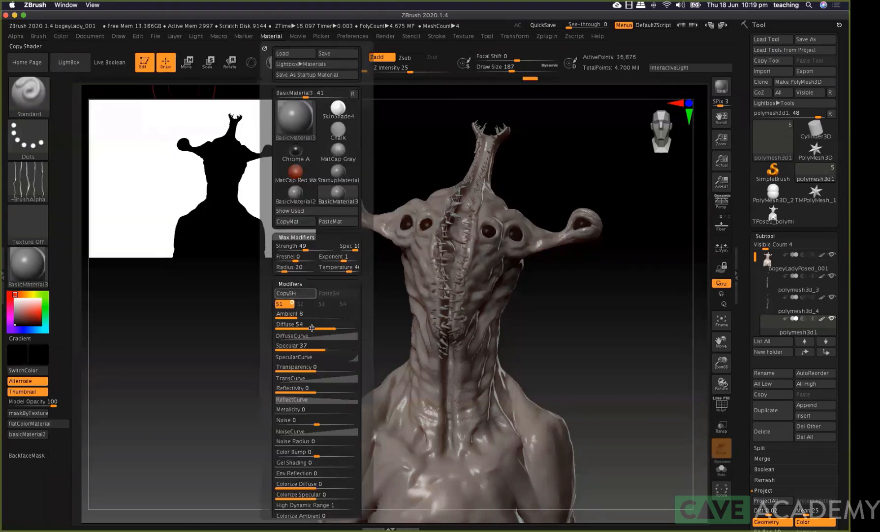
left_click(318, 357)
left_click(323, 349)
left_click_drag(337, 352, 350, 348)
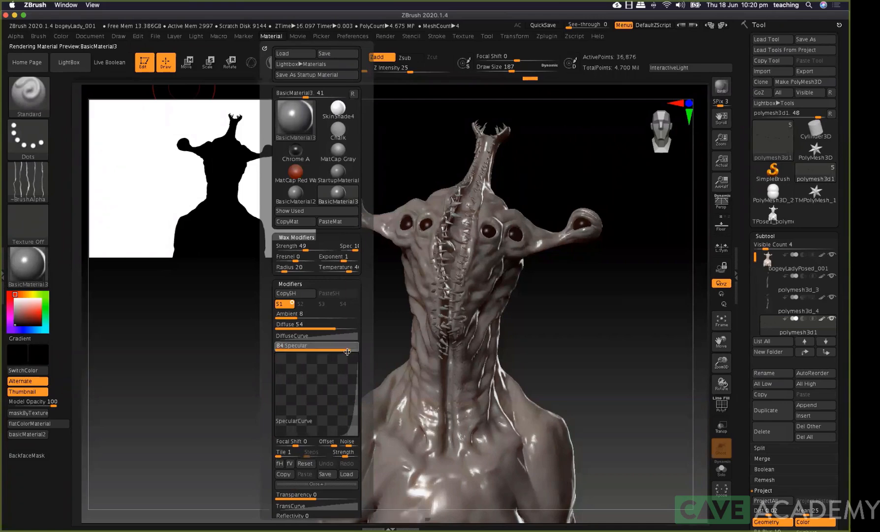
left_click_drag(354, 404, 357, 406)
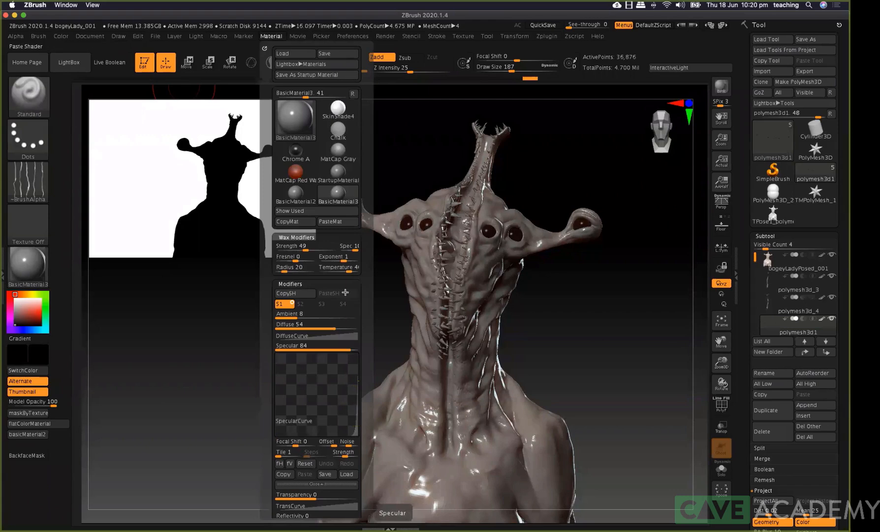
Switch to BasicMaterial2 and reshape its specular curve to adjust the skin's highlights
left_click(28, 260)
left_click(215, 403)
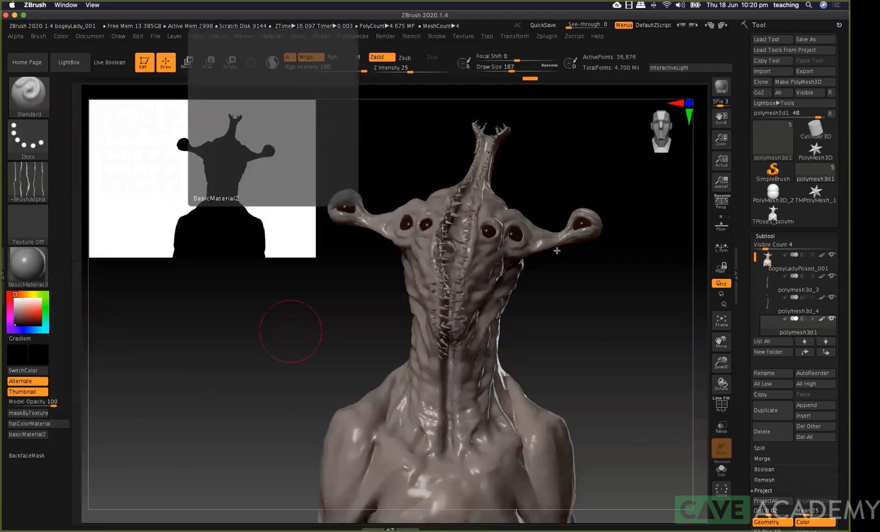
left_click_drag(745, 335, 745, 316)
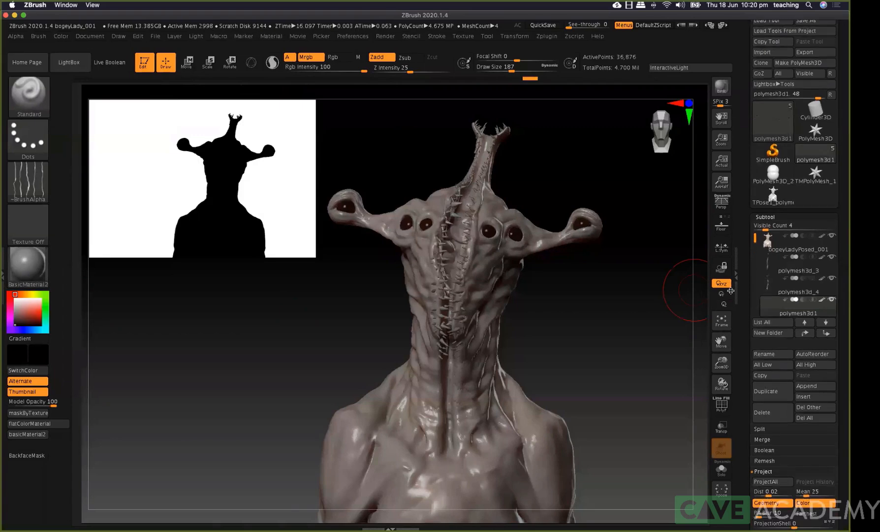
left_click(224, 37)
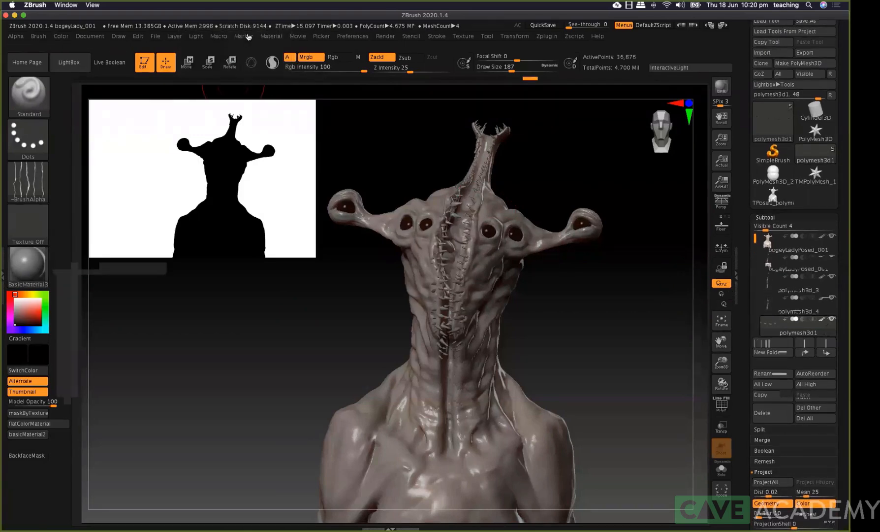
left_click(271, 37)
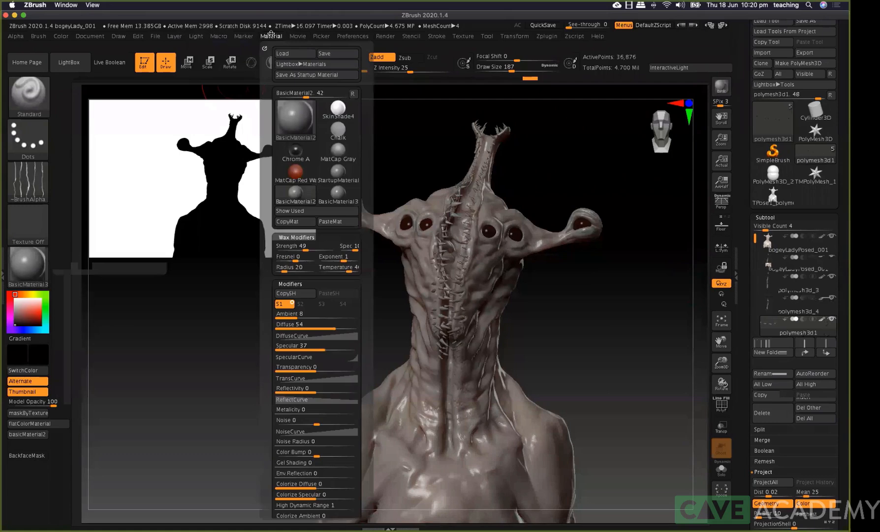
left_click(325, 356)
left_click_drag(353, 400, 351, 402)
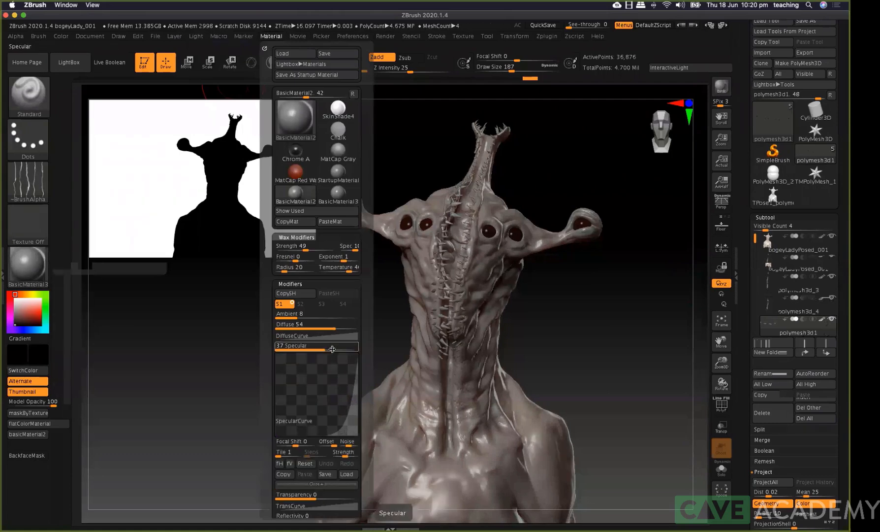
Set the Specular of BasicMaterial2 to 30 to soften the skin's highlights
left_click_drag(328, 348, 332, 348)
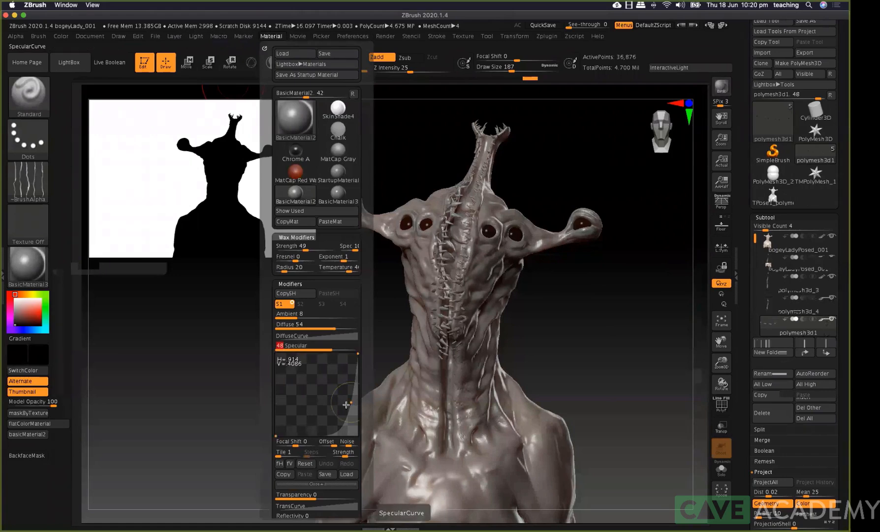
left_click(321, 348)
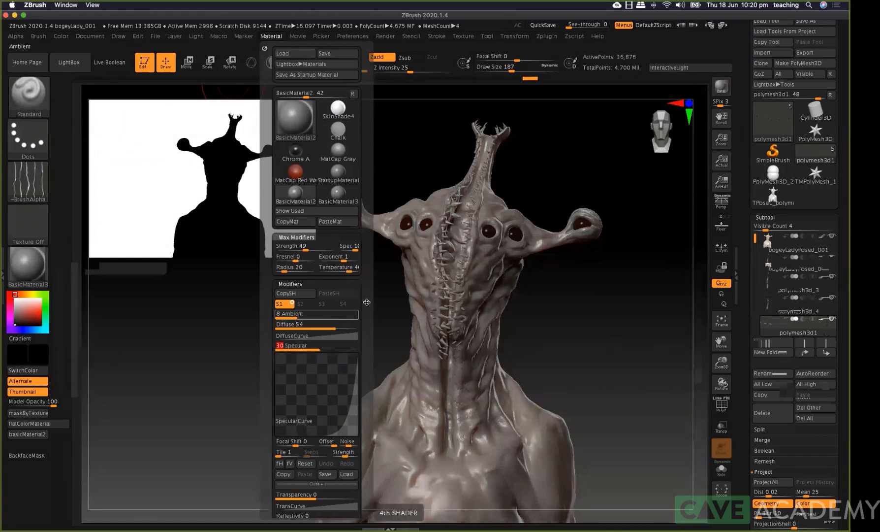
left_click_drag(626, 340, 598, 335)
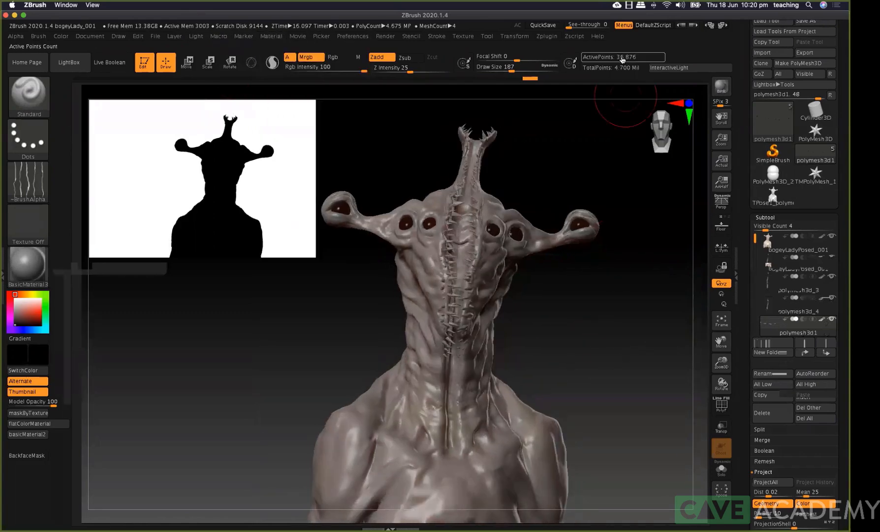
Select the body subtool and divide its mesh to subdivision level 4
left_click(769, 217)
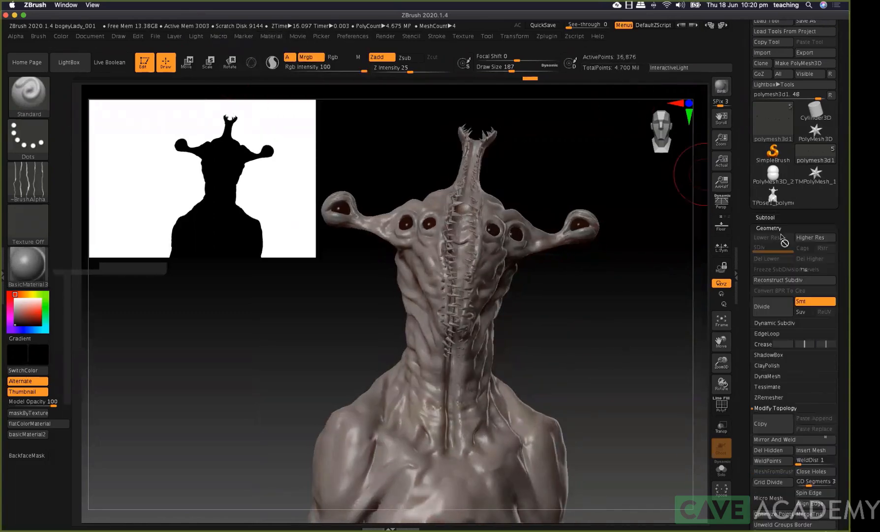
left_click(481, 272, "alt")
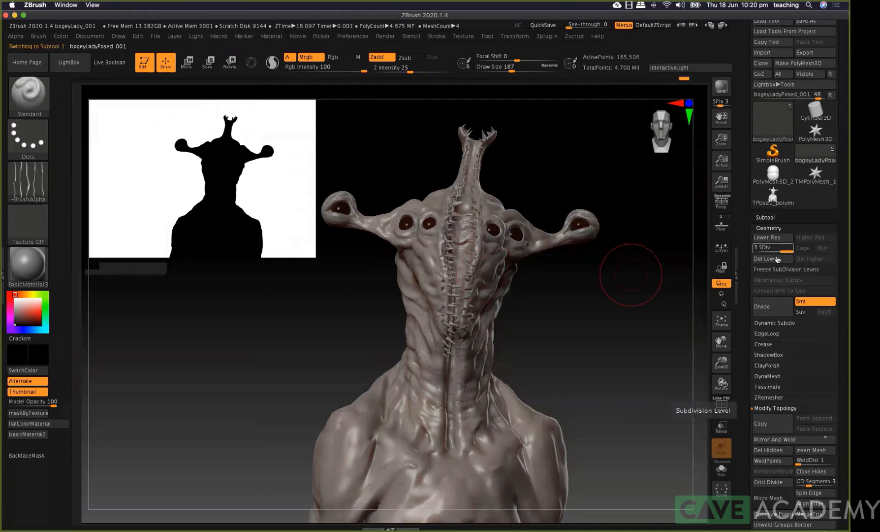
key("d")
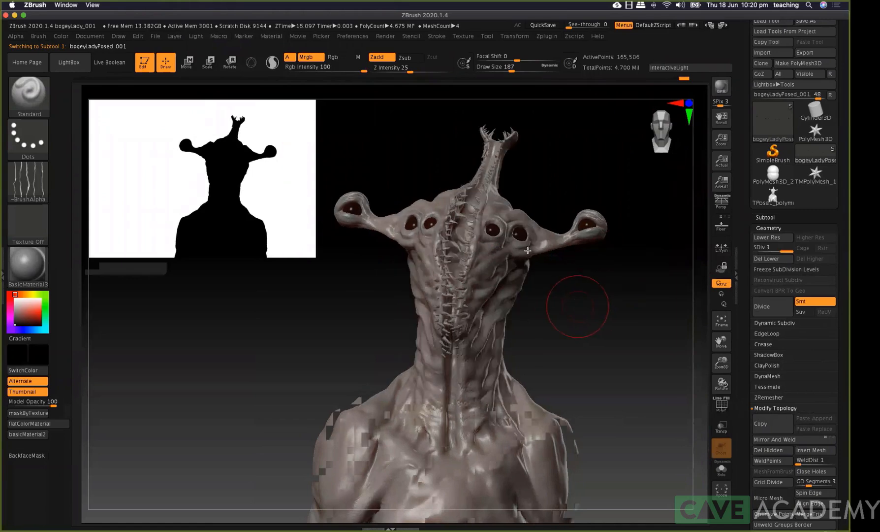
Give the Standard brush a Spray stroke with Alpha 07
left_click(40, 137)
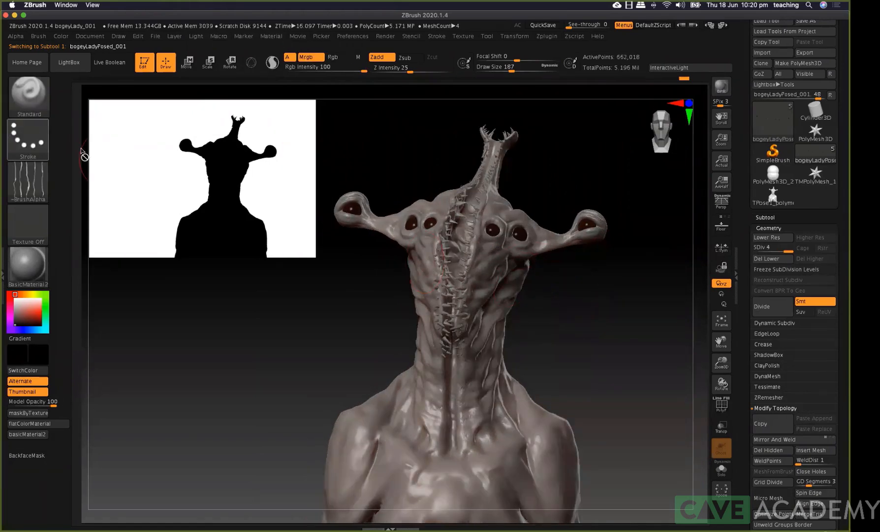
left_click(253, 144)
left_click(29, 154)
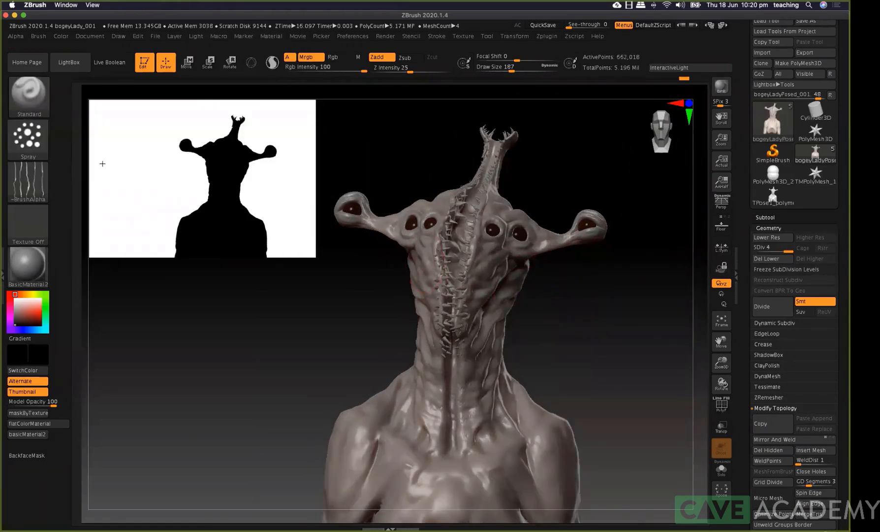
left_click(34, 147)
left_click(28, 182)
left_click(390, 215)
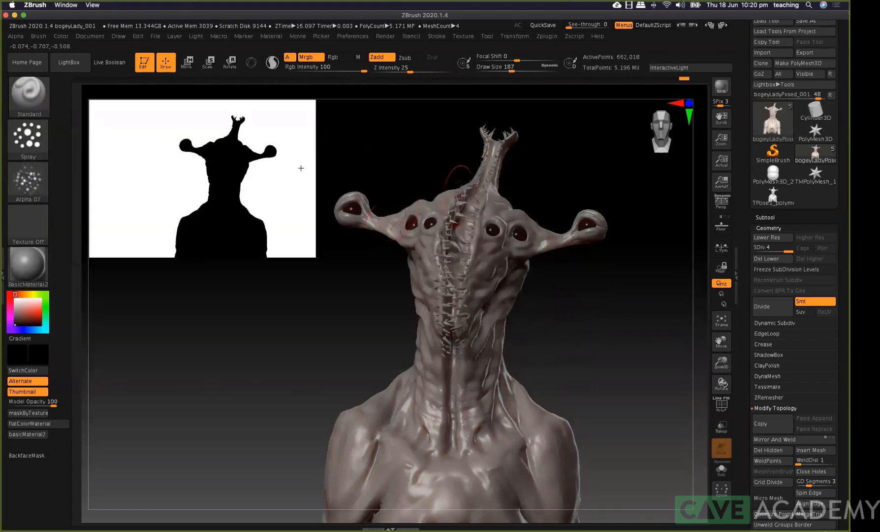
Choose a muted red paint colour and make the brush paint Rgb only, with Zadd off
left_click(30, 311)
left_click_drag(39, 354, 456, 394)
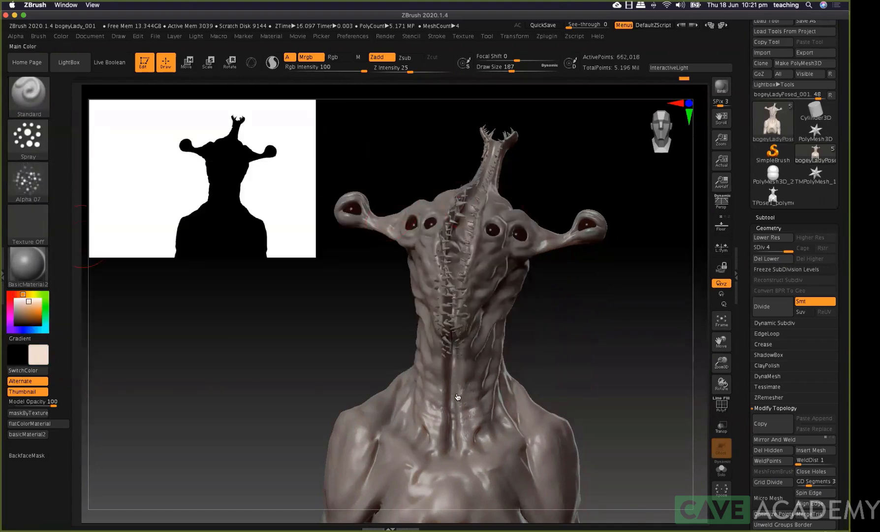
left_click(10, 294)
left_click_drag(29, 302, 29, 310)
left_click_drag(570, 333, 558, 271)
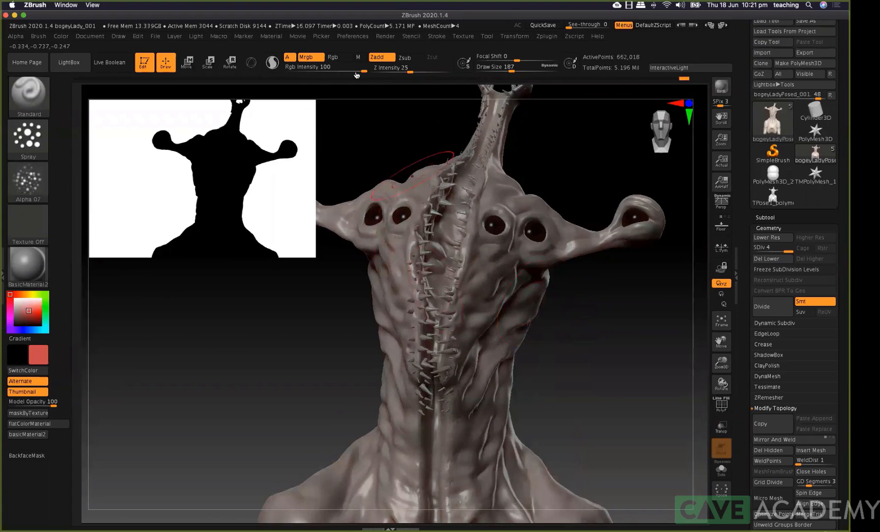
left_click(333, 56)
left_click(377, 56)
Paint red inside the stitched face opening and down the throat groove at Draw Size 74
key("space")
mouse_move(464, 201)
left_mouse_down()
mouse_move(455, 201)
mouse_move(447, 226)
mouse_move(440, 286)
left_mouse_up()
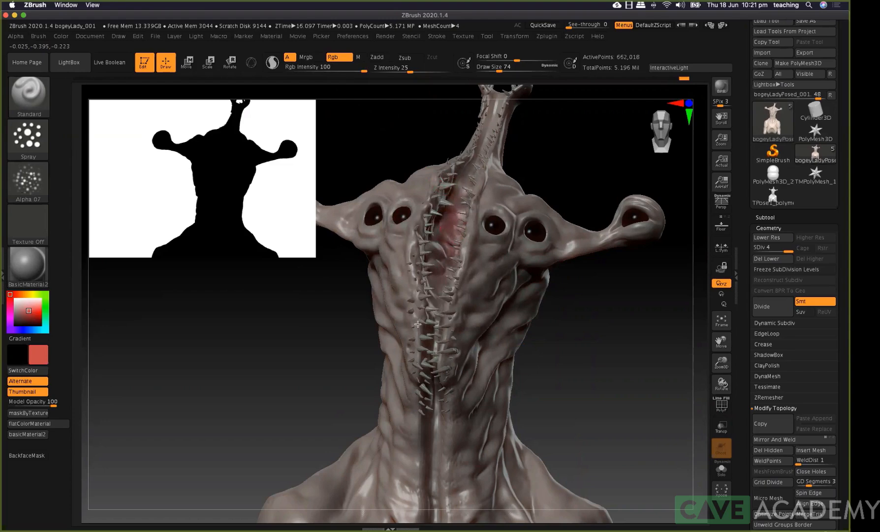
mouse_move(434, 438)
left_mouse_down()
mouse_move(429, 513)
mouse_move(434, 416)
left_mouse_up()
left_click_drag(566, 368, 564, 299, "alt")
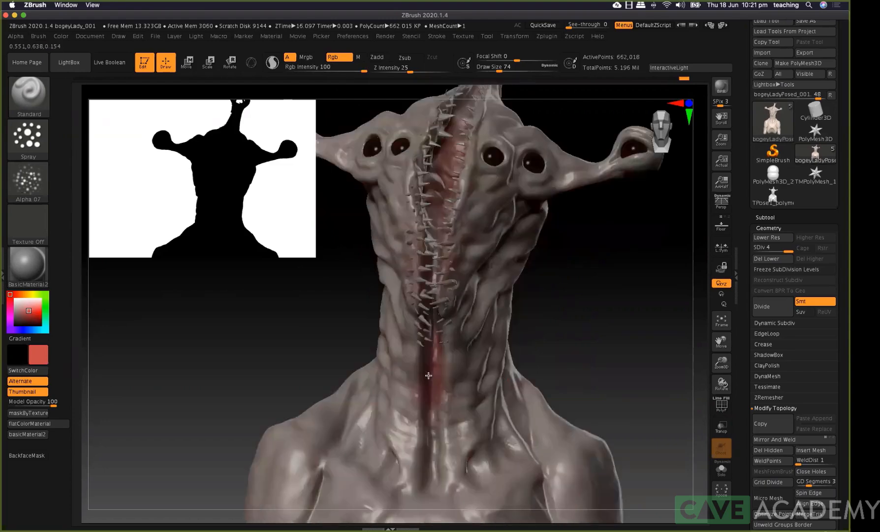
right_click_drag(428, 375, 432, 332, "alt")
left_click_drag(435, 361, 437, 422)
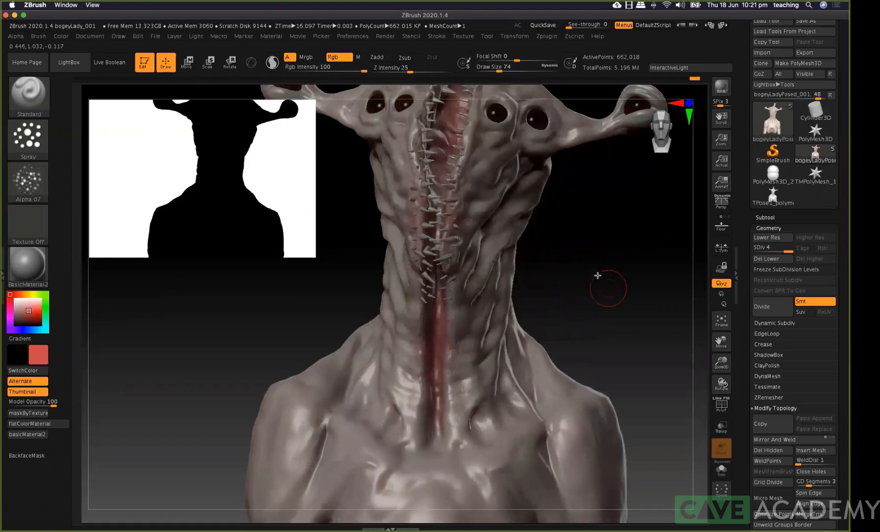
Choose a dark reddish-brown paint colour and try Alpha 36 on the body
right_click_drag(182, 281, 172, 283, "ctrl")
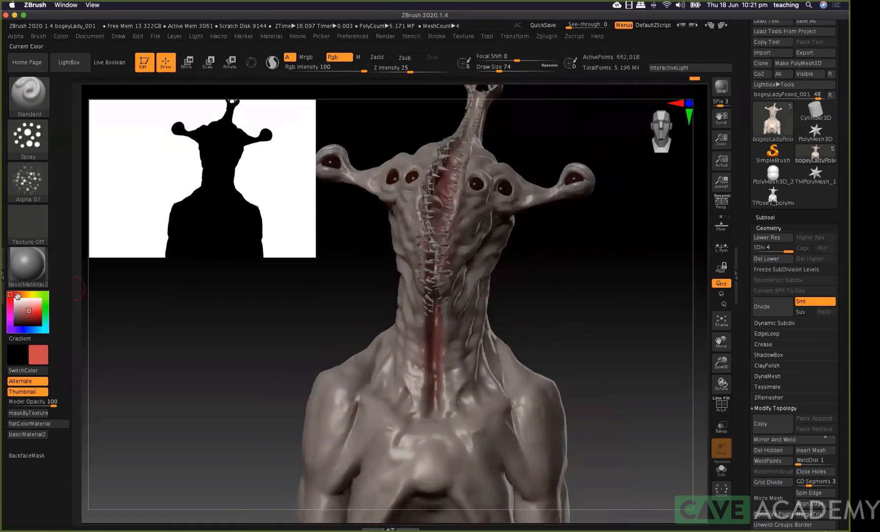
left_click_drag(28, 313, 22, 319)
left_click(20, 291)
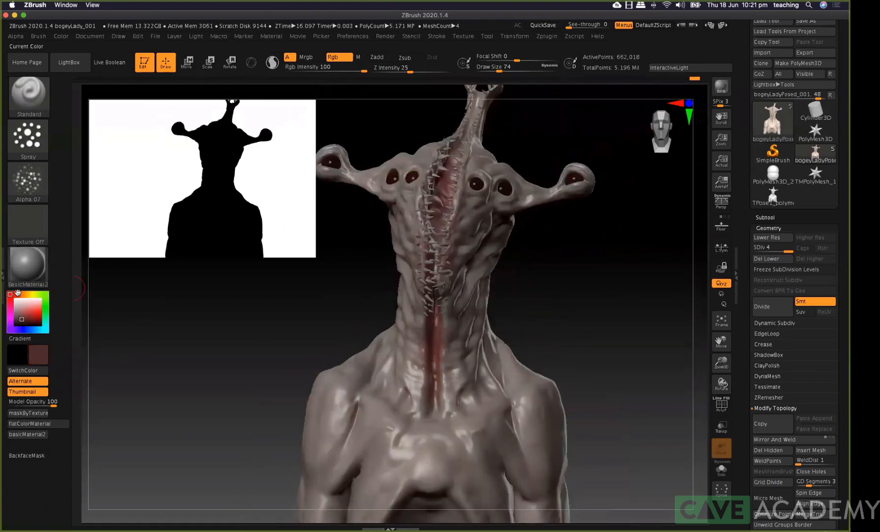
left_click(27, 181)
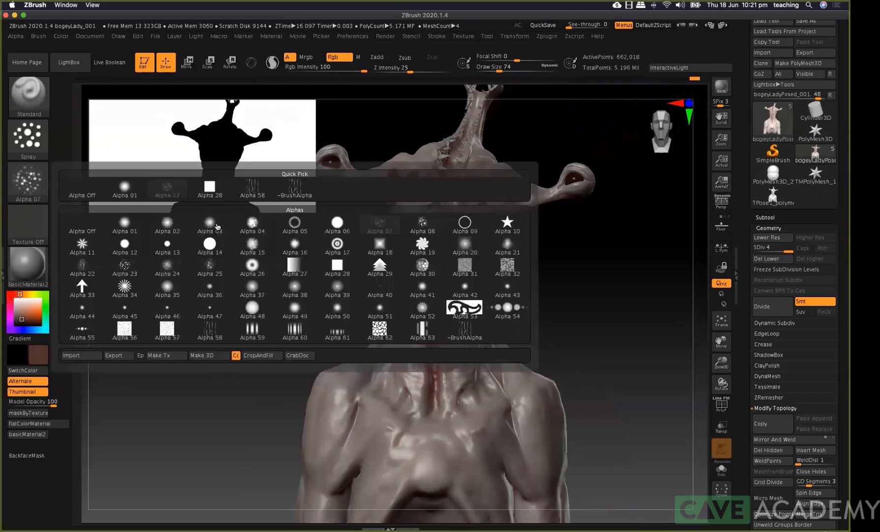
left_click(228, 293)
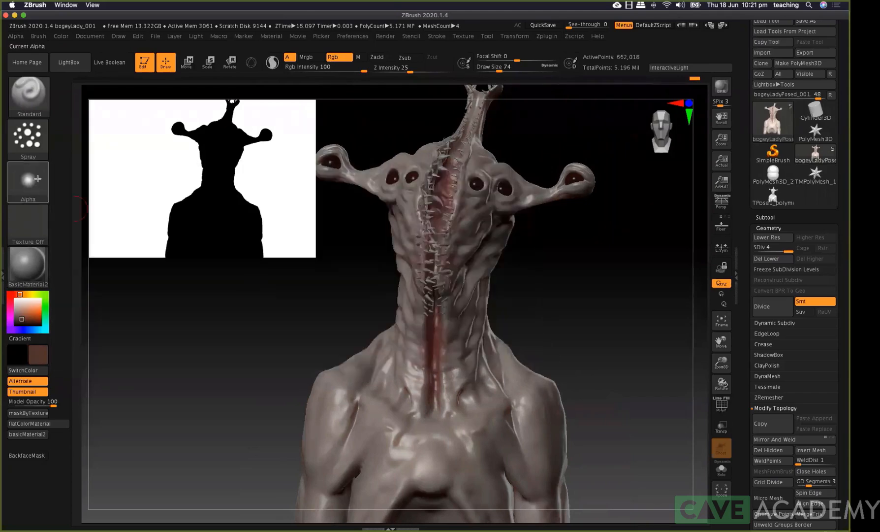
right_click_drag(457, 313, 464, 296)
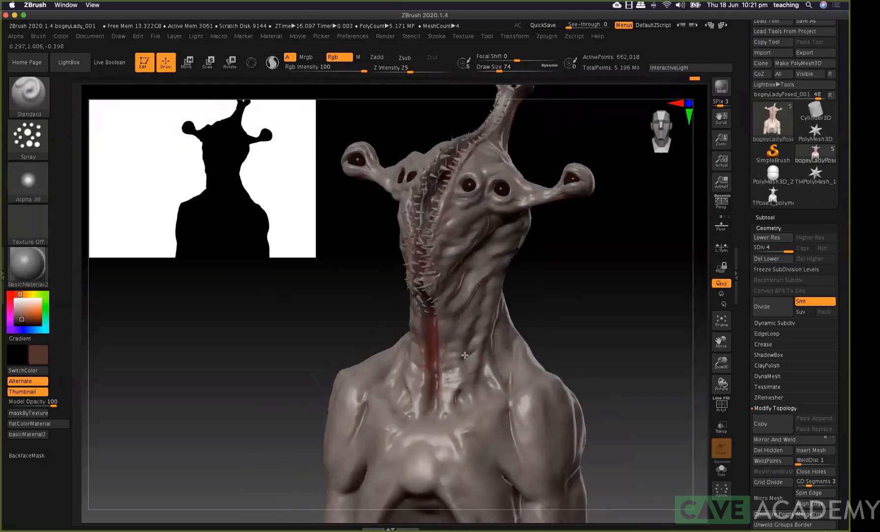
right_click_drag(533, 328, 540, 335)
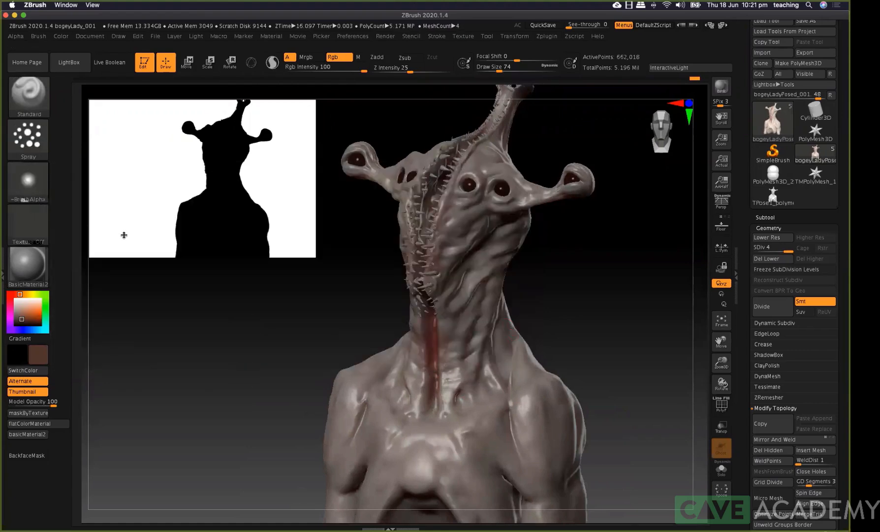
Switch the brush to Alpha 47 and spray brown mottling over the chest, shoulders and neck
left_click(28, 180)
left_click(210, 297)
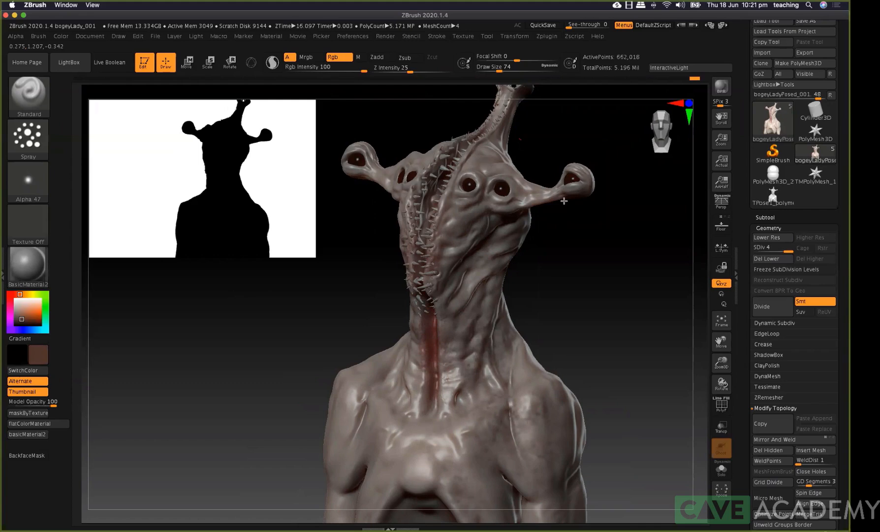
right_click_drag(362, 373, 348, 389)
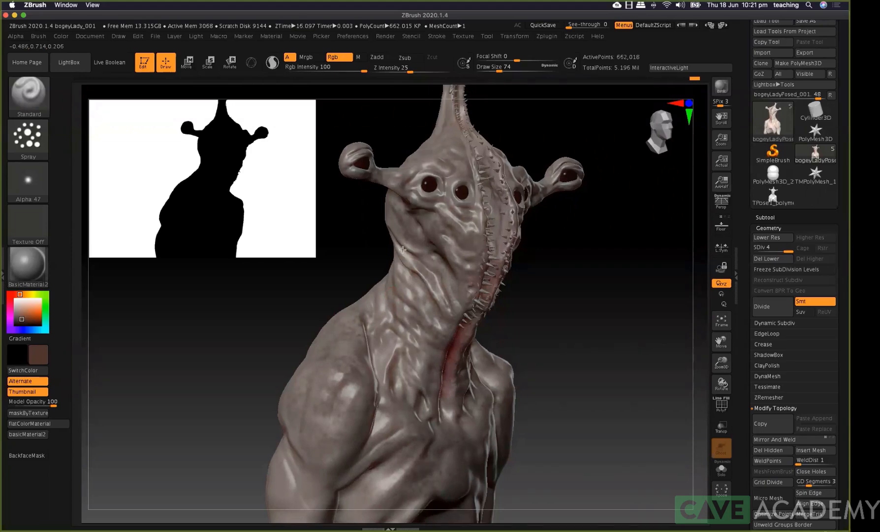
mouse_move(599, 291)
left_mouse_down()
mouse_move(426, 266)
mouse_move(370, 190)
left_mouse_up()
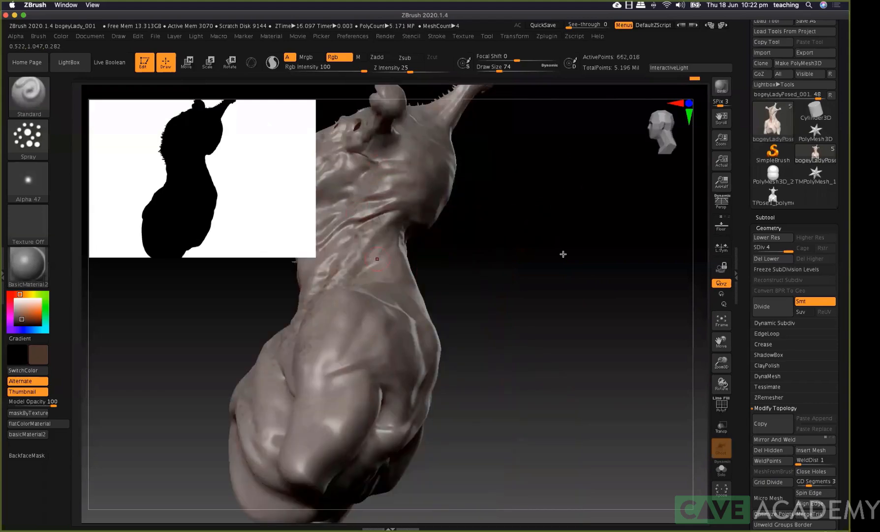
left_click_drag(517, 233, 402, 266)
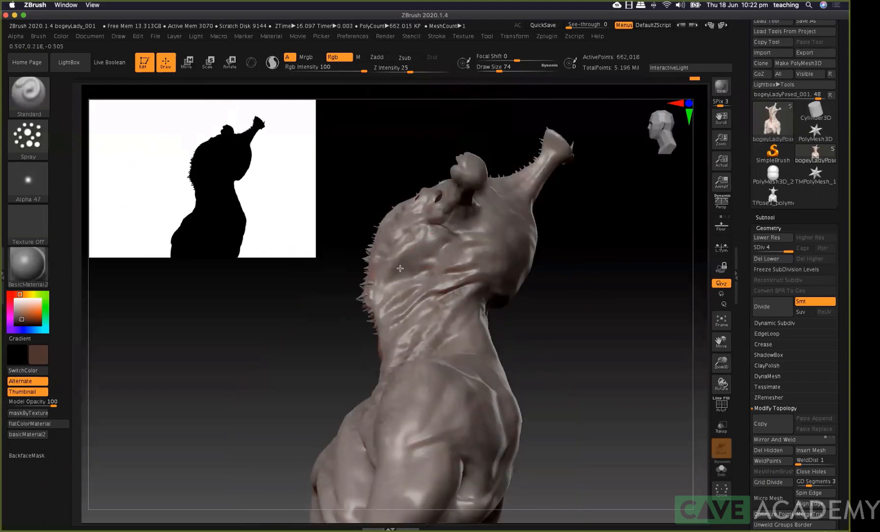
mouse_move(573, 322)
left_mouse_down()
mouse_move(586, 228)
mouse_move(577, 116)
left_mouse_up()
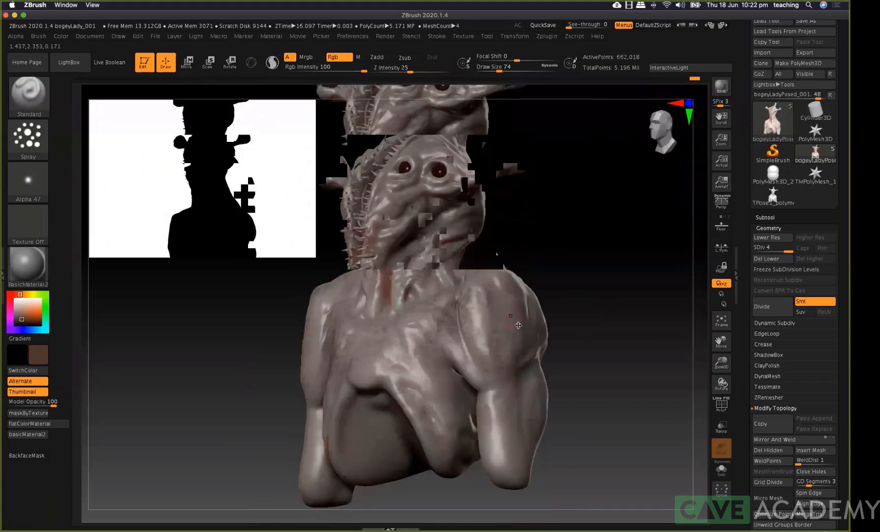
Enlarge the Draw Size to 145 and spray brown mottling over both arms
key("space")
left_click_drag(490, 337, 502, 338)
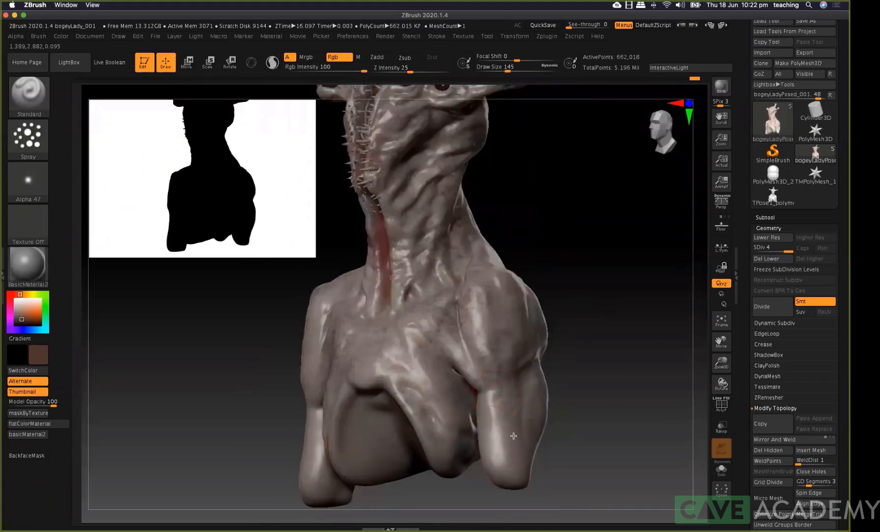
mouse_move(292, 315)
left_mouse_down()
mouse_move(322, 318)
mouse_move(299, 421)
mouse_move(313, 359)
mouse_move(311, 462)
left_mouse_up()
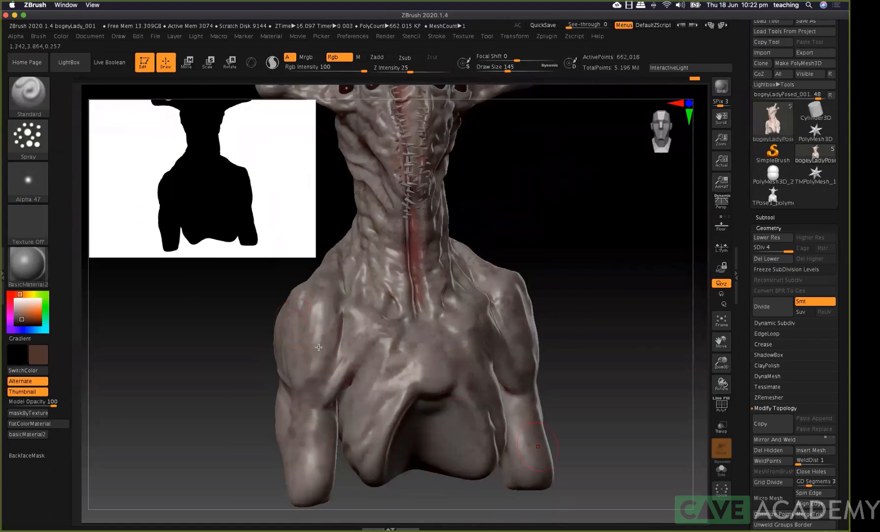
left_click_drag(277, 401, 262, 387)
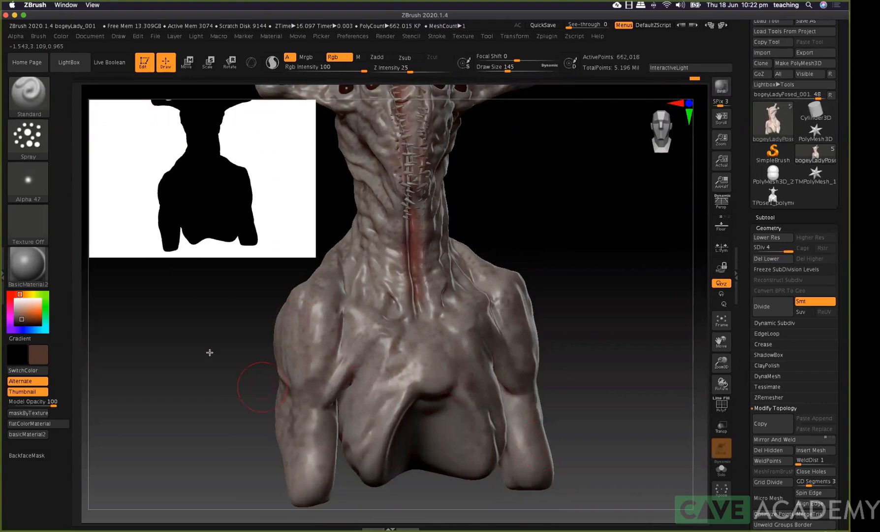
Spray brown into the neck folds and around the eyes, reducing the Draw Size to 108
right_click_drag(397, 238, 404, 359, "alt")
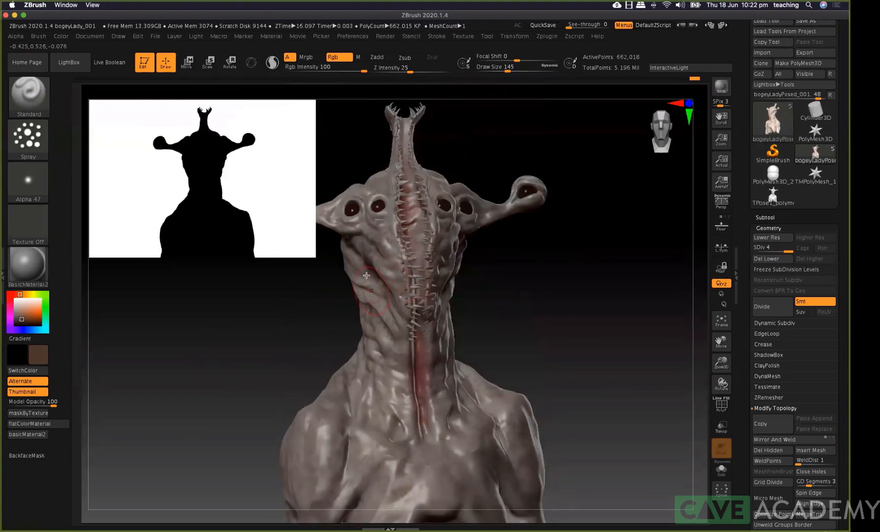
left_click(455, 444)
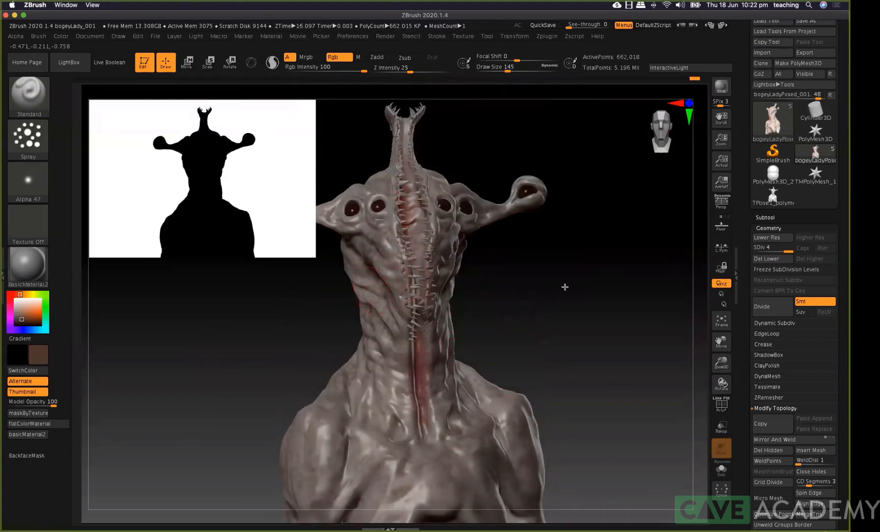
left_click_drag(552, 314, 546, 304)
left_click_drag(523, 236, 421, 230)
key("space")
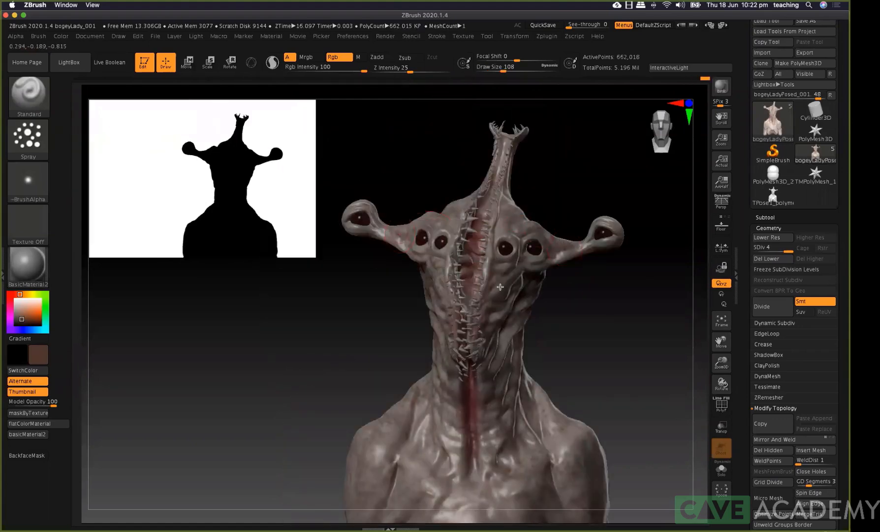
Sample a pale skin colour and spray it over the creature's face
left_click_drag(299, 348, 125, 302)
key("c")
left_click_drag(541, 347, 495, 264)
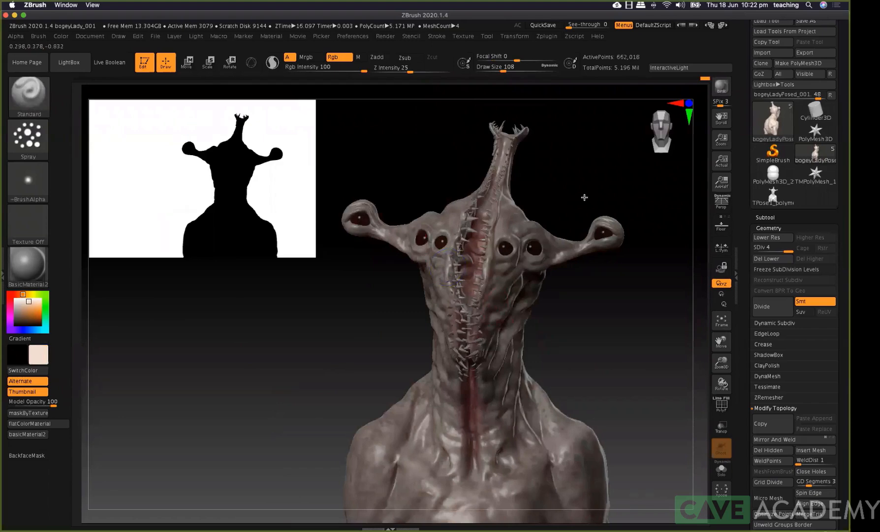
left_click_drag(581, 183, 576, 182)
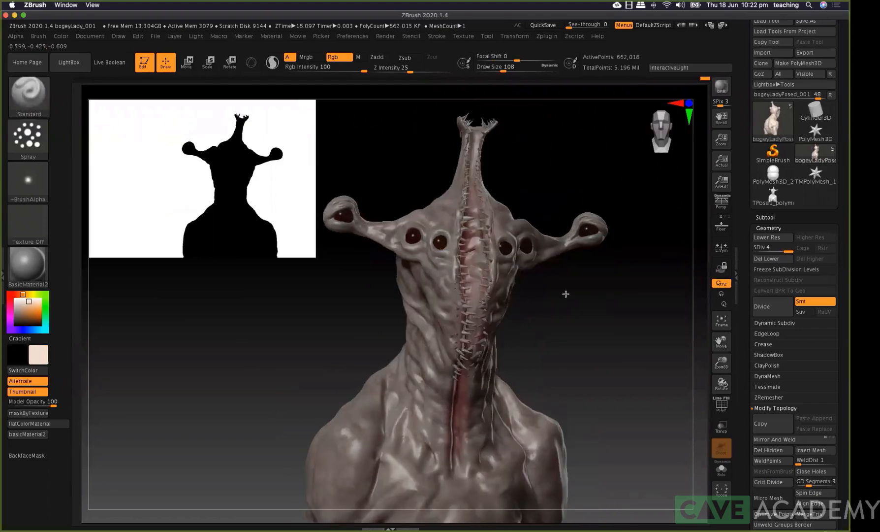
Mask the creature's body by cavity, using a much steeper cavity profile curve
left_click_drag(568, 375, 565, 295)
left_click_drag(800, 344, 754, 250)
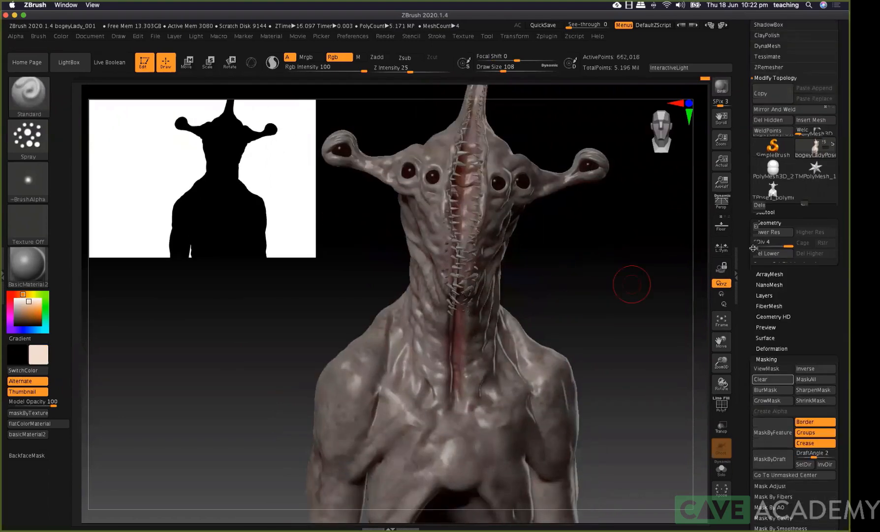
scroll(771, 361, "down", 5)
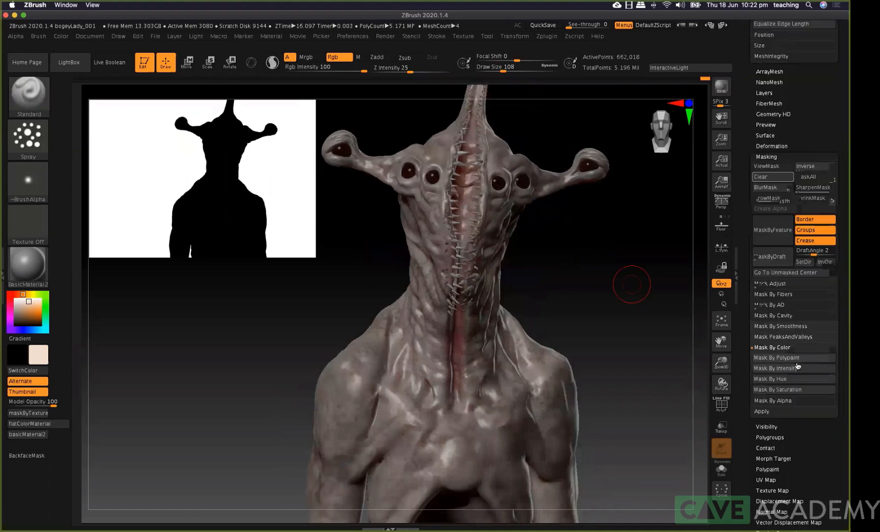
left_click(784, 348)
left_click(785, 315)
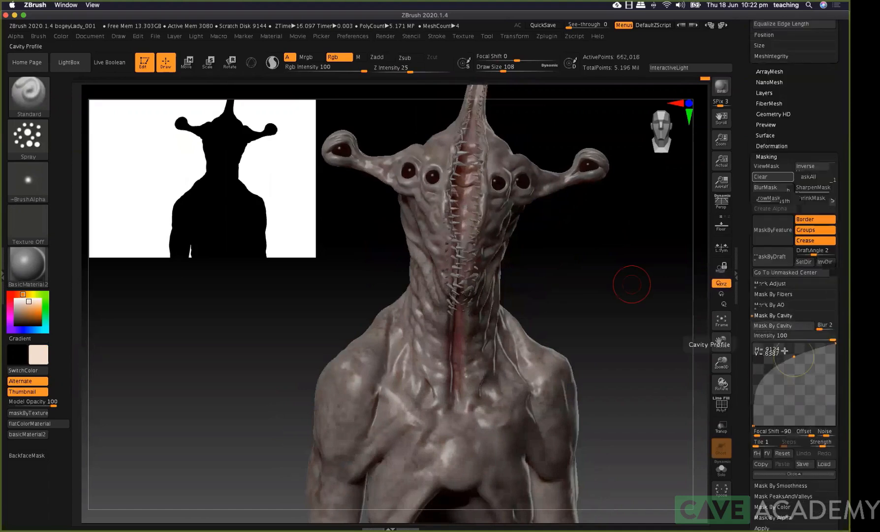
left_click_drag(788, 356, 797, 394)
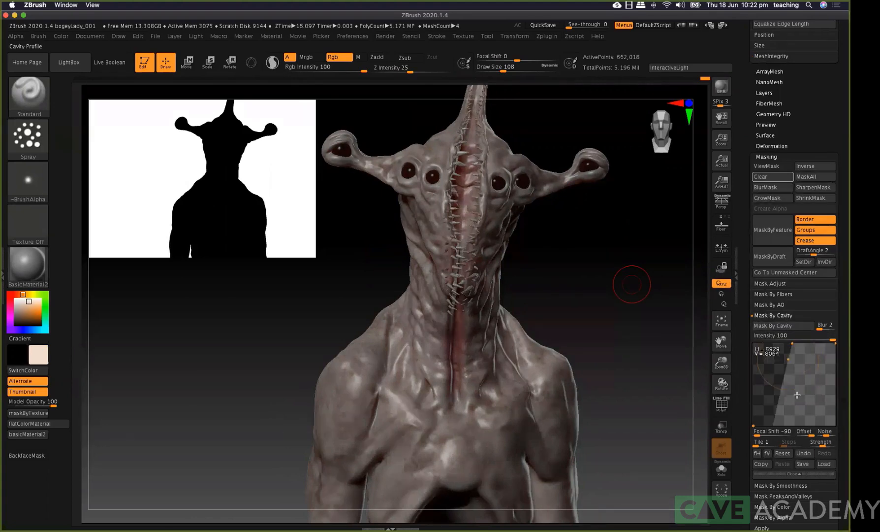
left_click(781, 325)
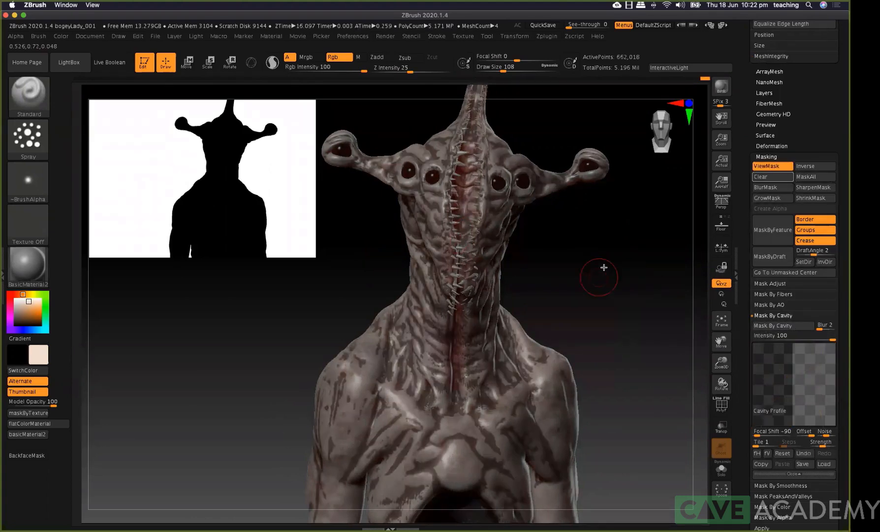
Invert the cavity mask, soften its edges and hide the mask display on the body
left_click(601, 268, "ctrl")
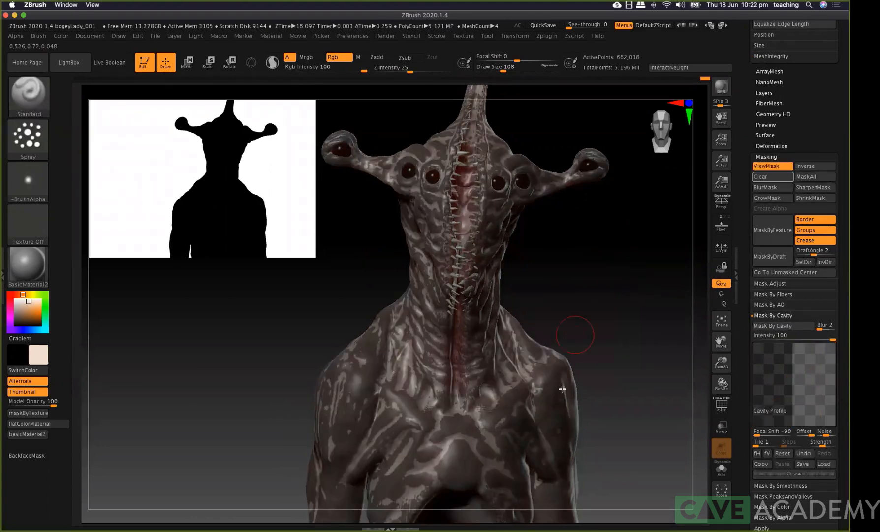
left_click(590, 292, "ctrl")
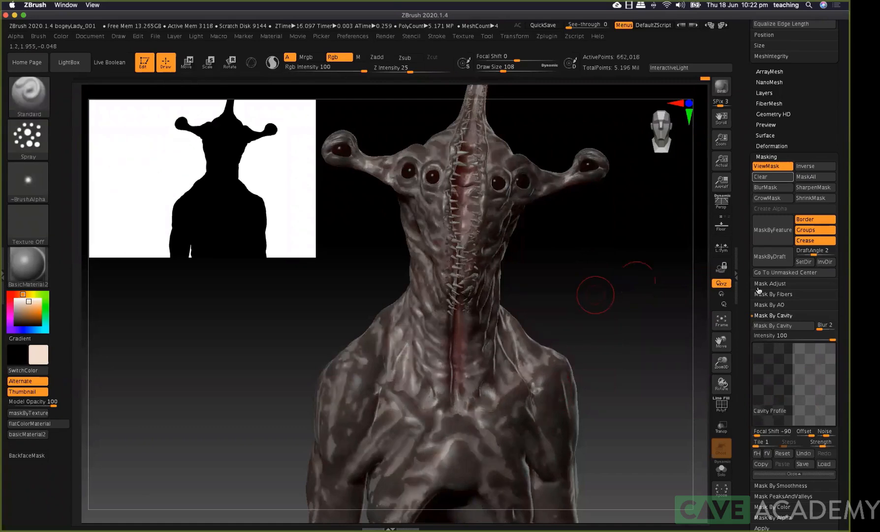
left_click(767, 157)
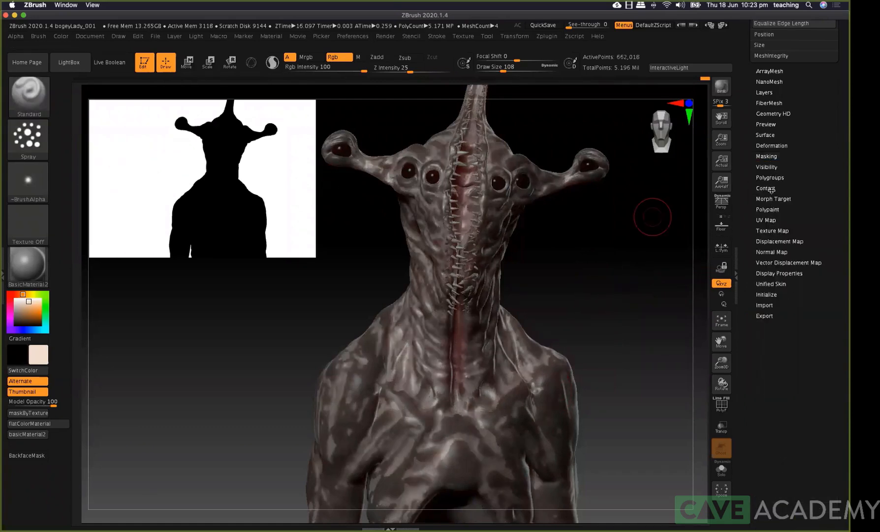
left_click(766, 156)
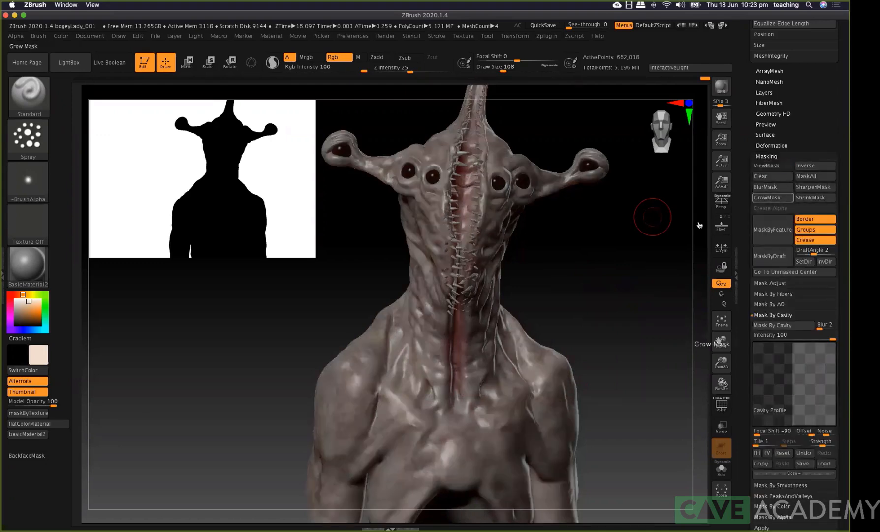
Set the spray brush to Alpha 07 with a dull dark red colour and an Rgb Intensity of 18
left_click(28, 182)
left_click(377, 227)
left_click(10, 294)
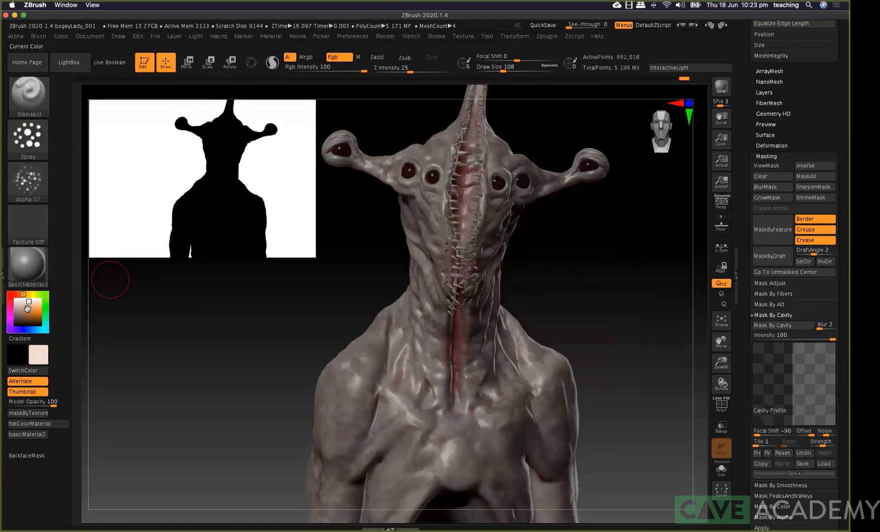
left_click(30, 311)
left_click_drag(31, 311, 24, 314)
mouse_move(564, 275)
left_mouse_down()
mouse_move(478, 235)
mouse_move(489, 311)
left_mouse_up()
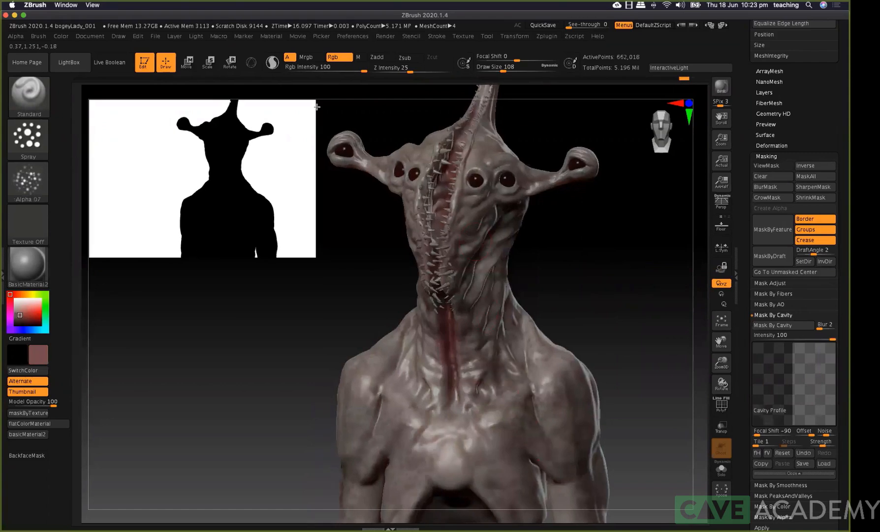
left_click(319, 68)
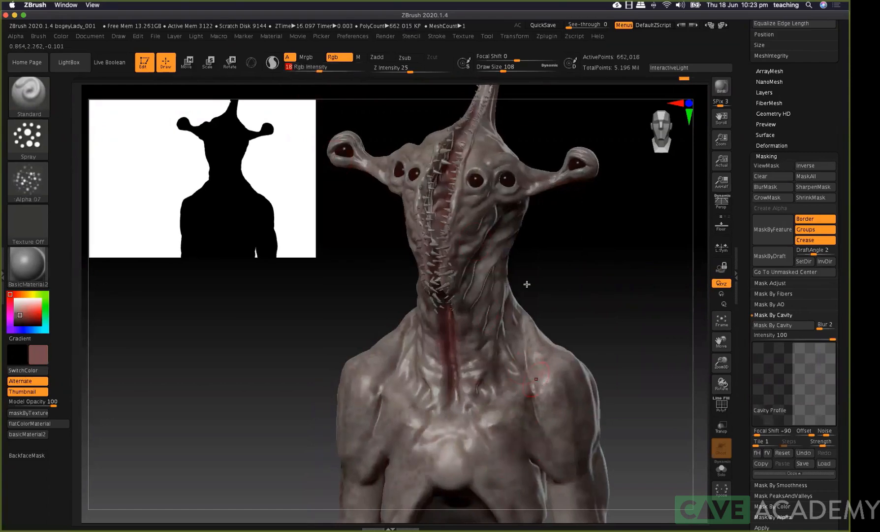
Spray the dull red lightly over the face, neck folds and central wound from both sides
key("ctrl")
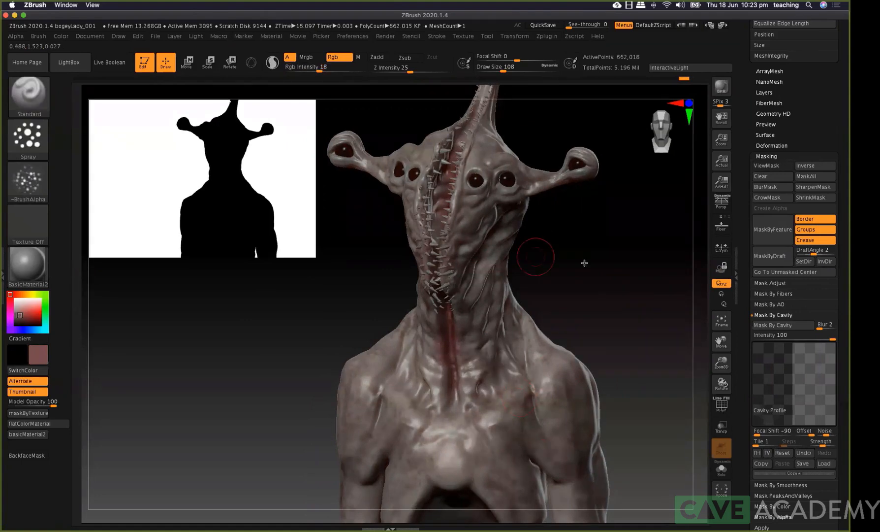
left_click_drag(402, 280, 445, 286)
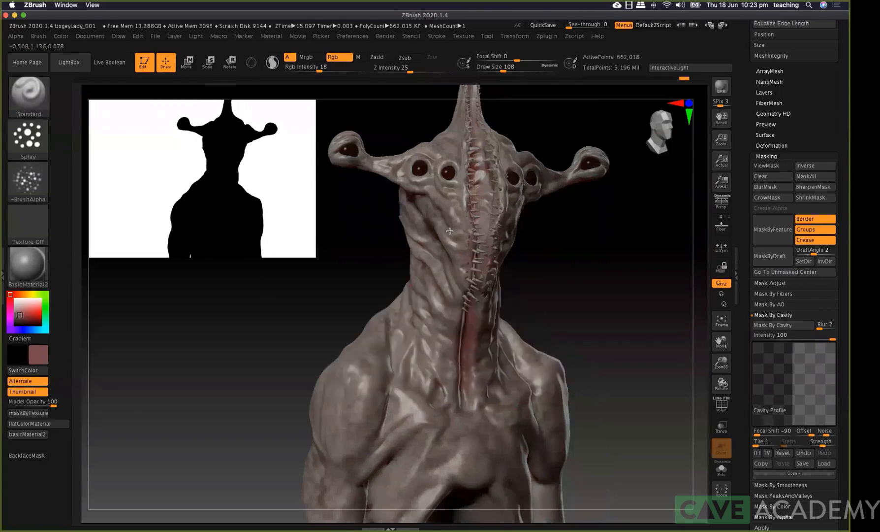
left_click_drag(491, 237, 478, 170)
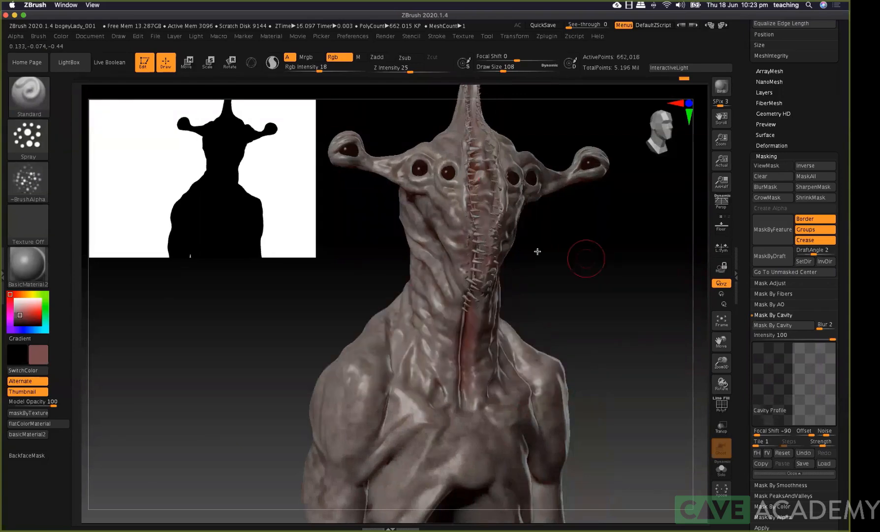
left_click_drag(538, 251, 497, 256)
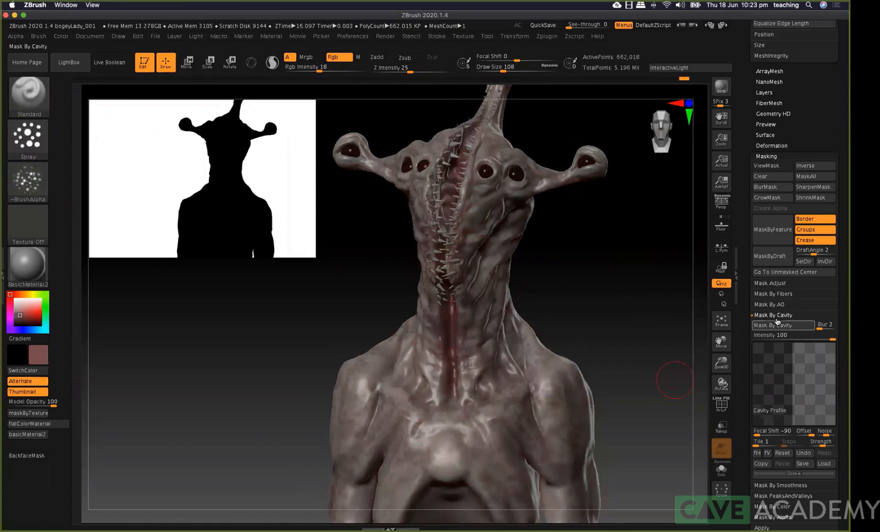
left_click(778, 156)
left_click_drag(649, 255, 687, 229)
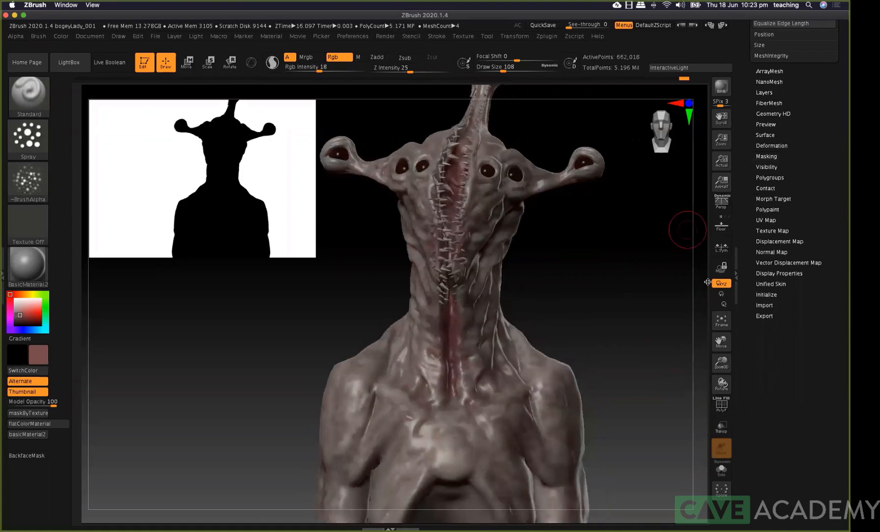
left_click_drag(659, 267, 659, 270)
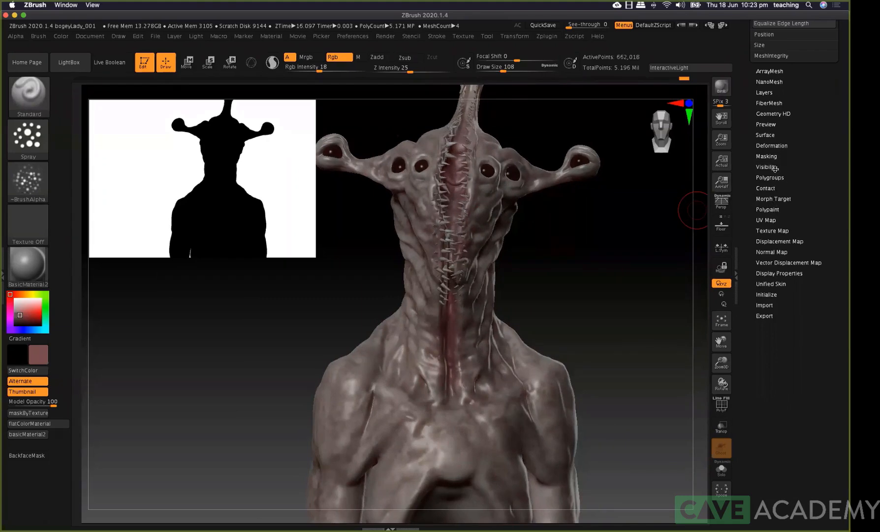
Open the body's surface noise in NoiseMaker and set Noise Scale to about 0.818 and Strength to about 0.0062
left_click(769, 135)
left_click(763, 145)
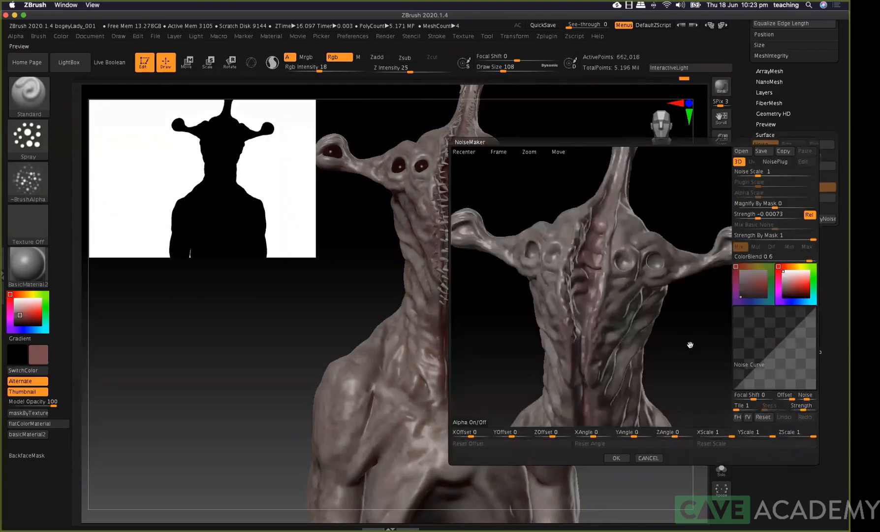
left_click_drag(691, 345, 719, 213)
left_click(759, 215)
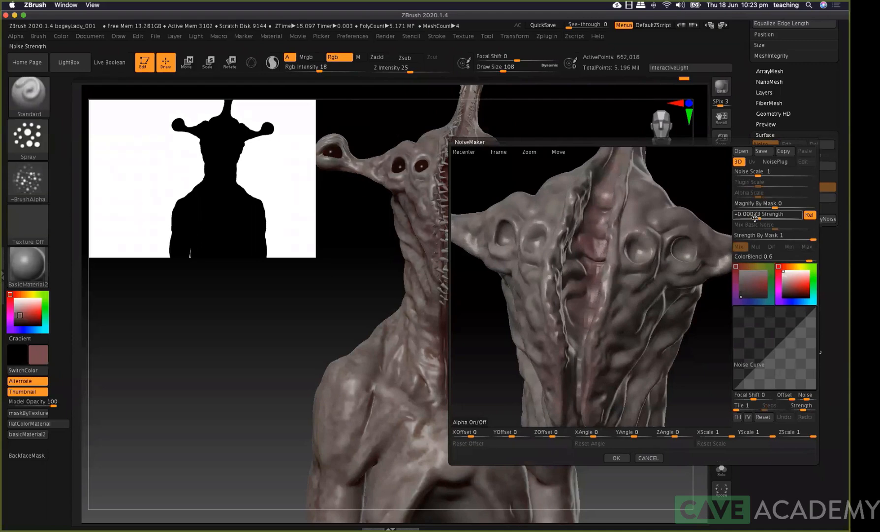
key("Return")
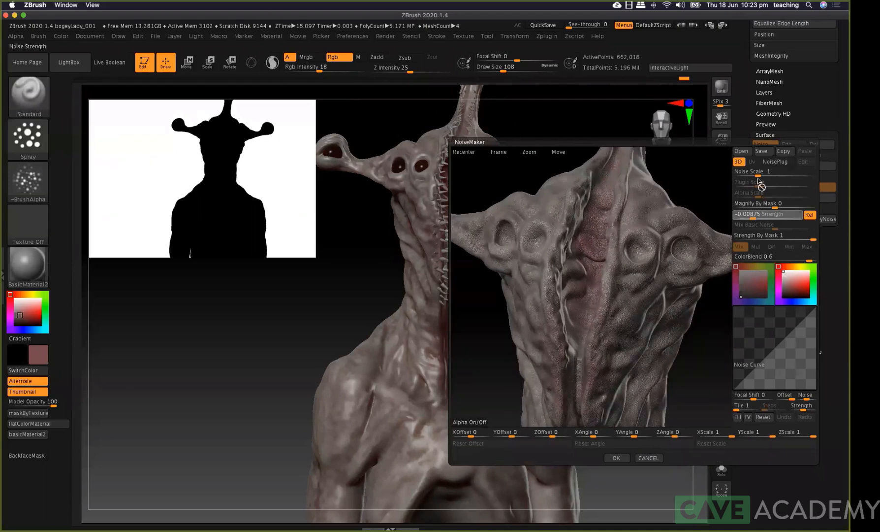
left_click(756, 171)
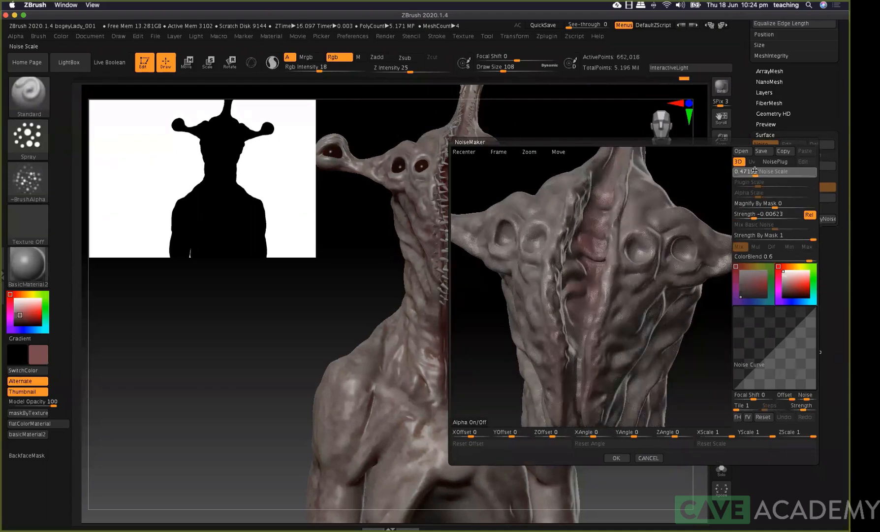
left_click_drag(758, 169, 781, 205)
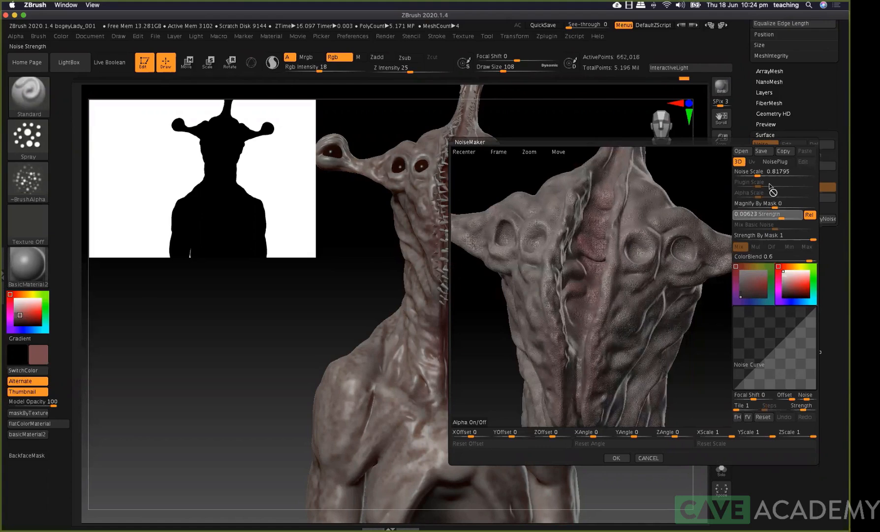
Raise the Noise Scale above 1.2, fine-tune the positive Strength and accept the surface noise
left_click(763, 171)
type("2.295")
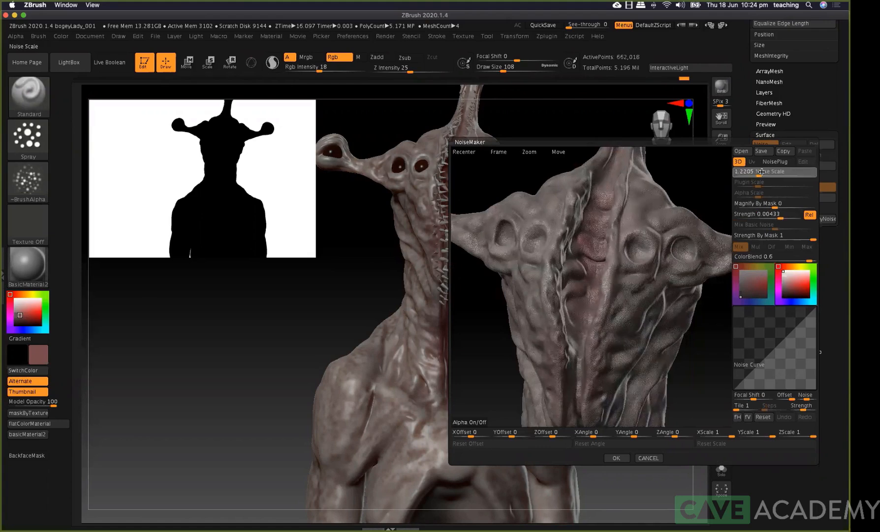
left_click_drag(764, 171, 763, 170)
left_click_drag(777, 215, 780, 213)
left_click(617, 458)
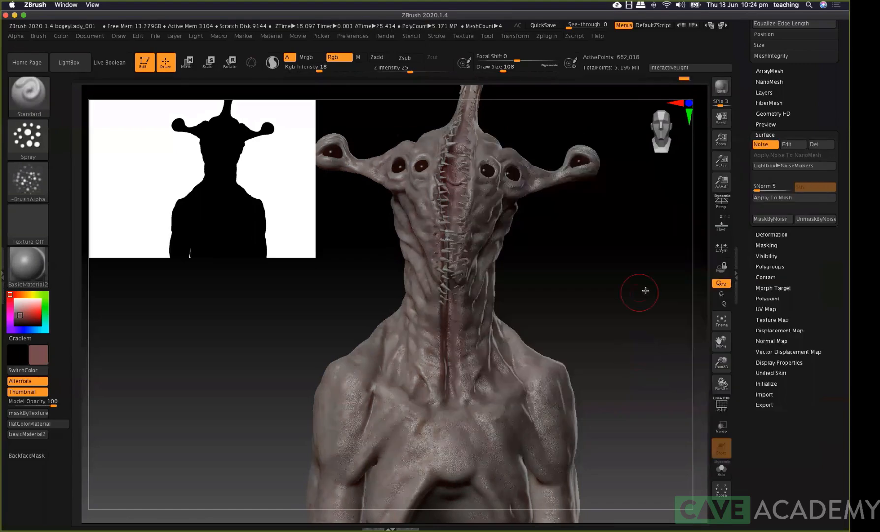
Check the noisy skin from the side and turn off the silhouette thumbnail
left_click_drag(643, 363, 644, 373)
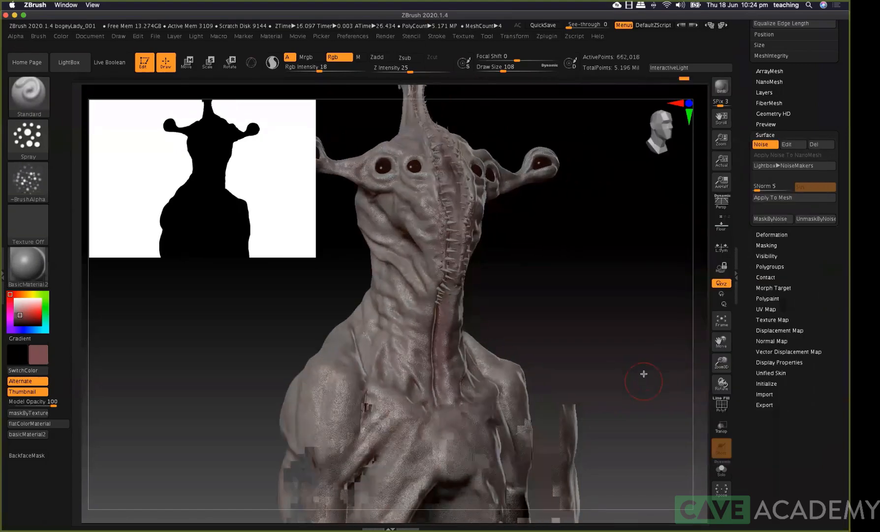
mouse_move(631, 303)
left_mouse_down()
mouse_move(581, 291)
mouse_move(571, 244)
mouse_move(608, 248)
left_mouse_up()
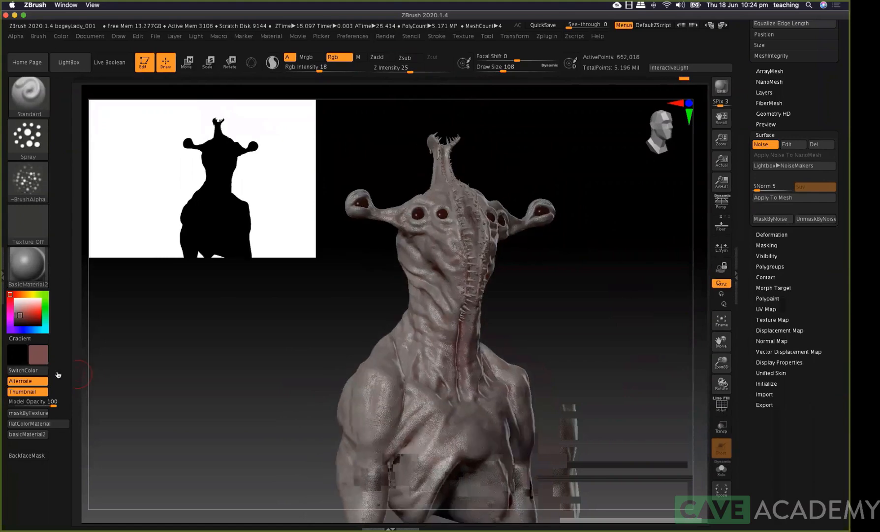
left_click(28, 392)
left_click(27, 381)
mouse_move(544, 302)
left_mouse_down()
mouse_move(571, 291)
mouse_move(564, 298)
mouse_move(567, 271)
mouse_move(566, 285)
mouse_move(591, 275)
mouse_move(597, 318)
mouse_move(605, 306)
left_mouse_up()
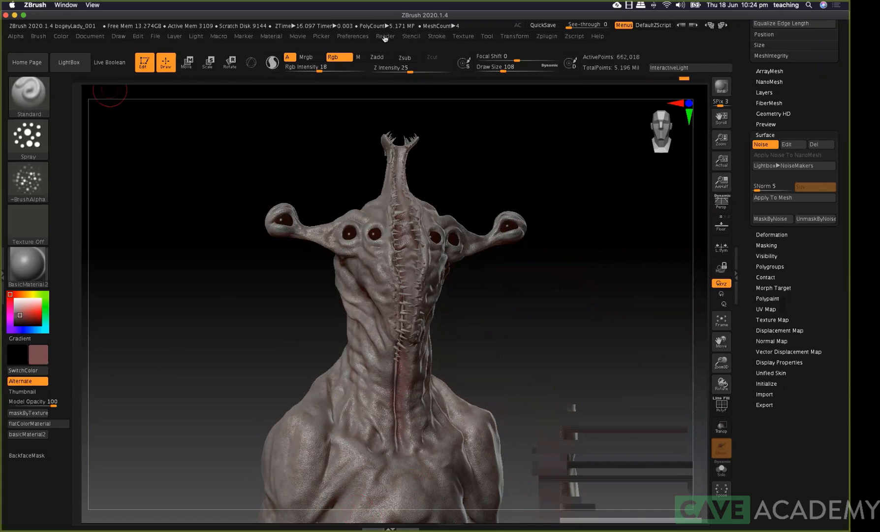
Set the BPR shadow to 24 Rays with an Angle of about 21.36
left_click(385, 36)
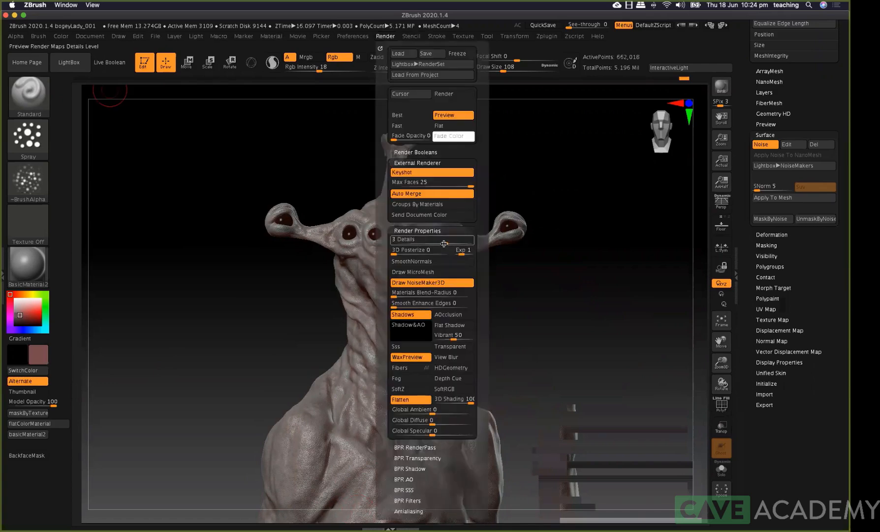
left_click(418, 232)
left_click(426, 264)
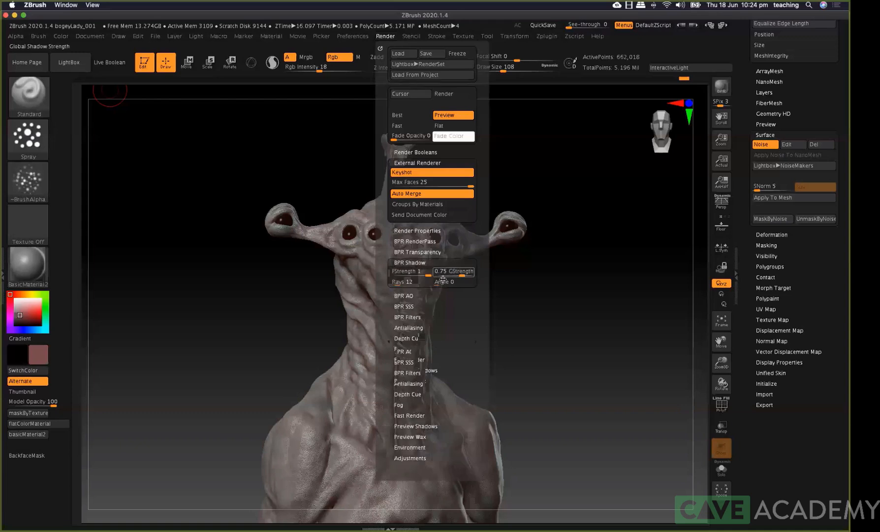
left_click(400, 285)
type("24")
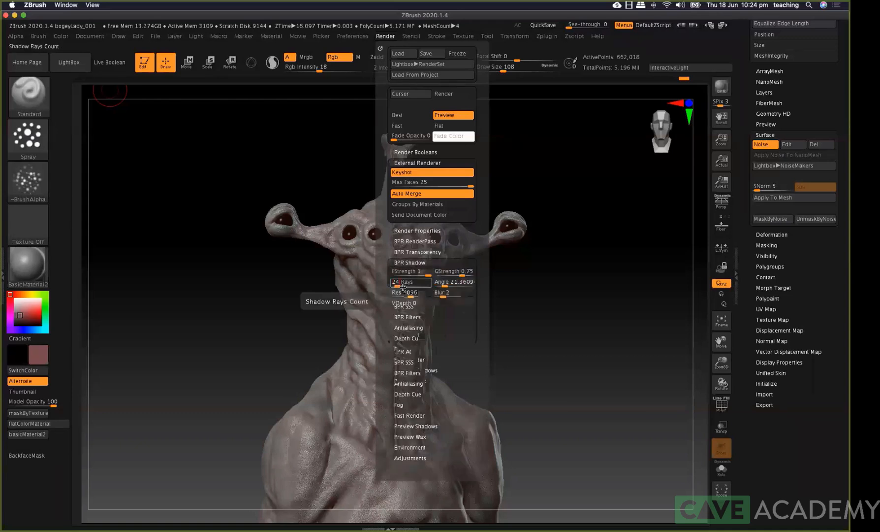
left_click(448, 270)
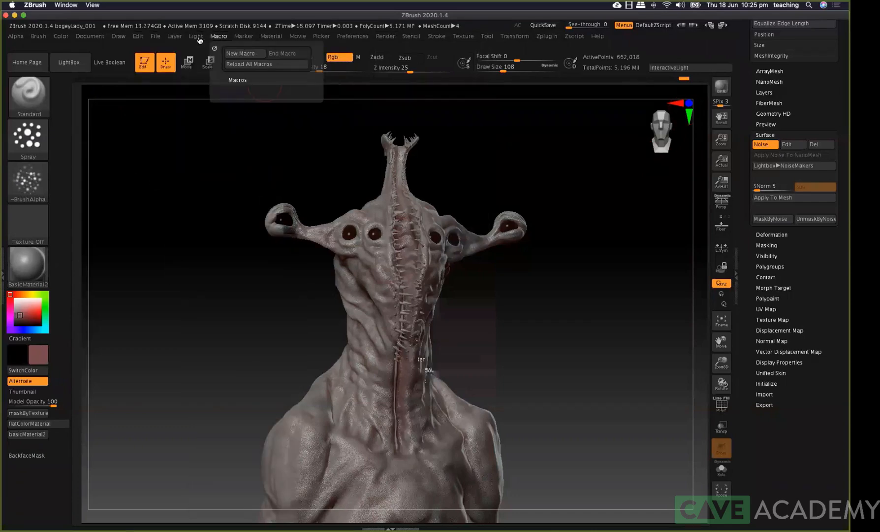
Place the main light at the upper left of the light preview sphere and set the second light's Intensity to about 1.255
mouse_move(194, 40)
left_click(217, 70)
left_click_drag(217, 72, 216, 67)
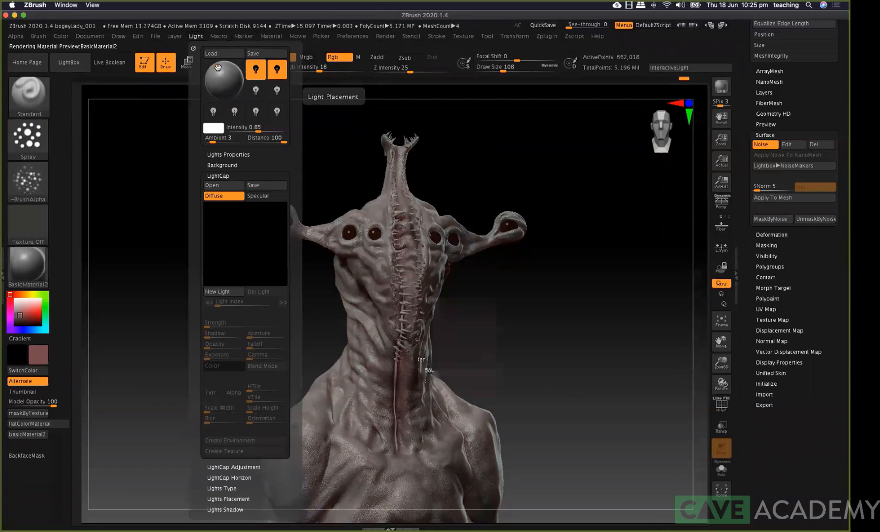
left_click(216, 67)
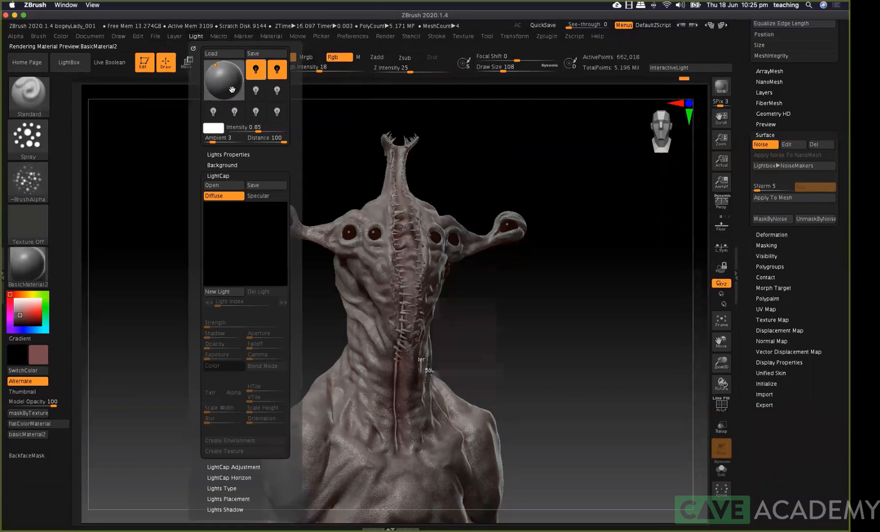
left_click(277, 70)
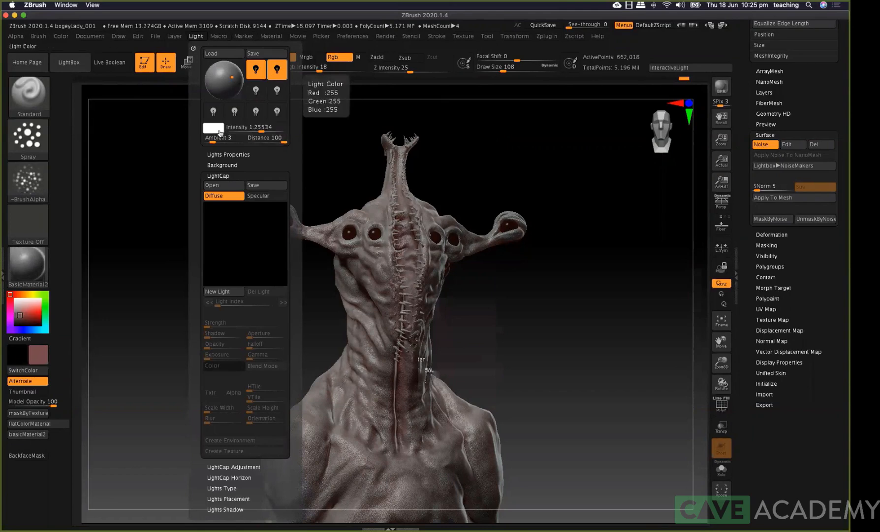
Change the second light's colour from white to a saturated cyan blue for a coloured rim on the creature
left_click(213, 128)
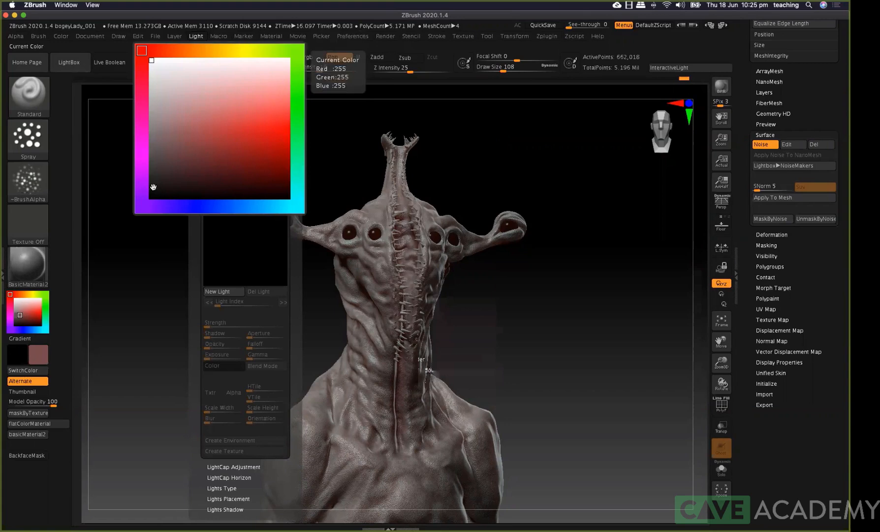
left_click(254, 206)
left_click(281, 206)
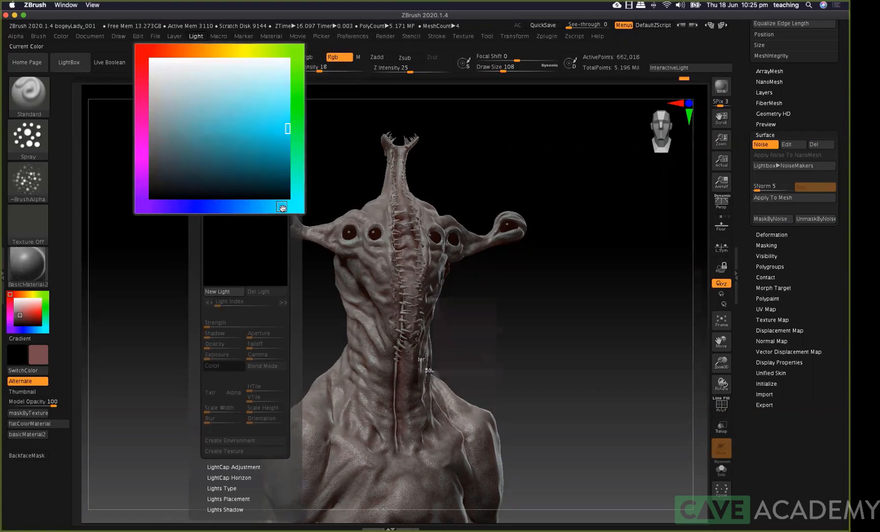
left_click(261, 134)
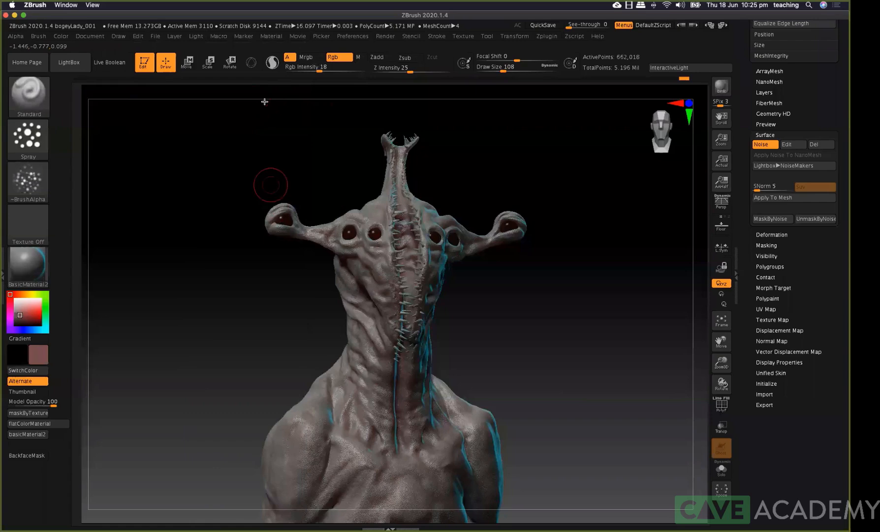
Try to render the creature through the KeyShot bridge, dismissing KeyShot's welcome window
left_click(721, 89)
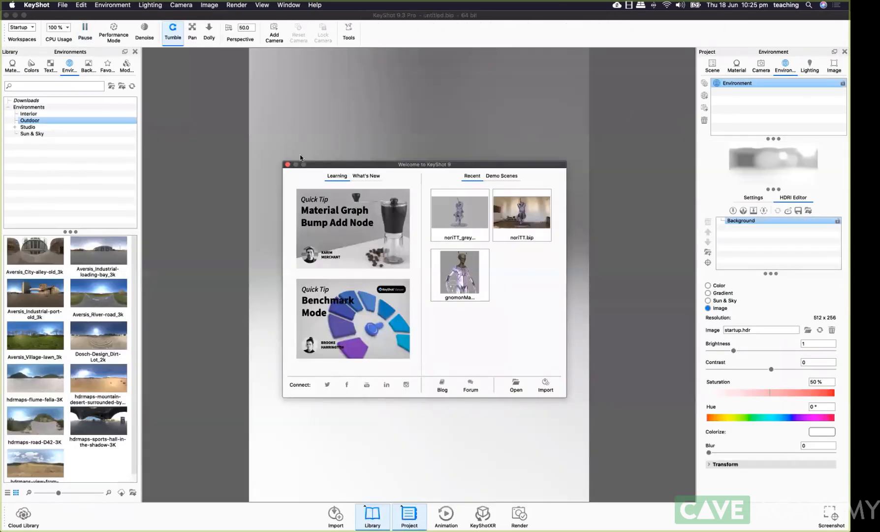
left_click(288, 165)
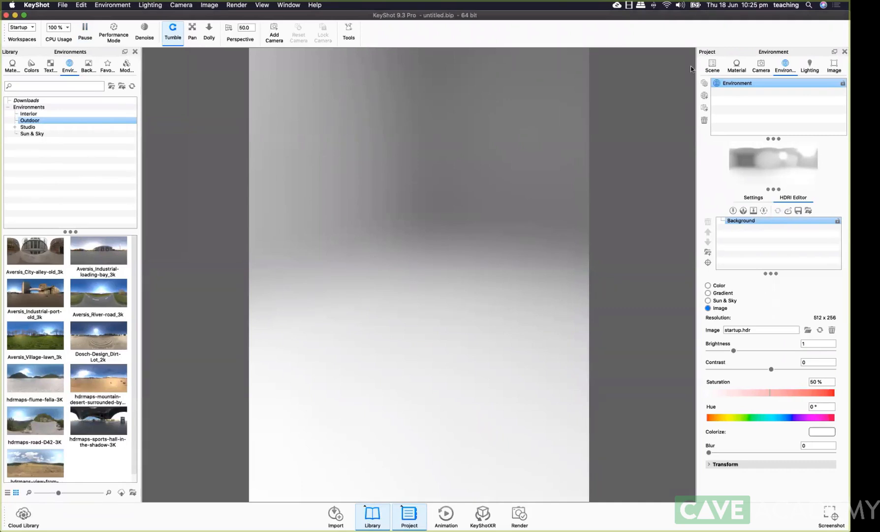
left_click(711, 68)
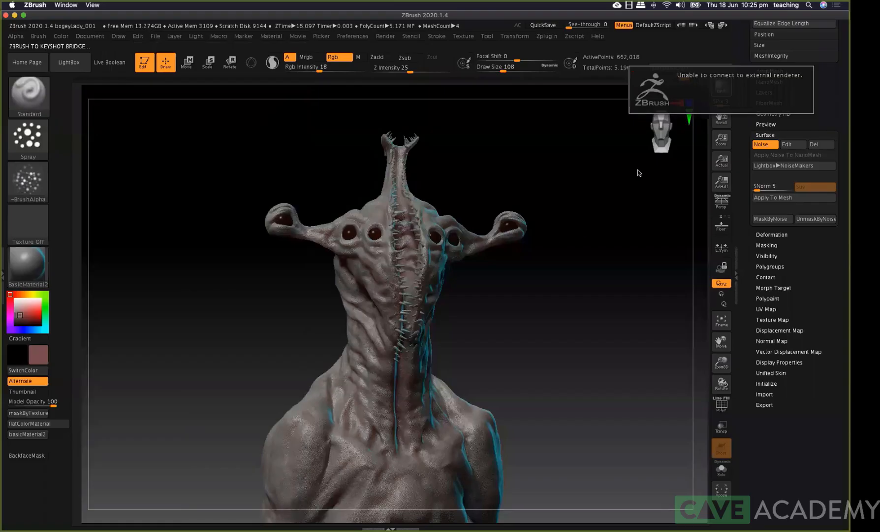
Render the creature with Best Preview Render in ZBrush and open the render settings
key("shift+r")
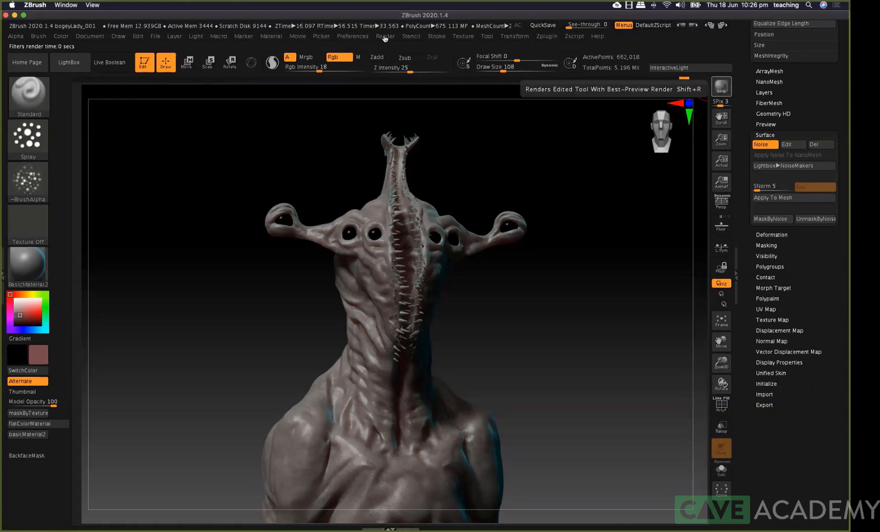
left_click(385, 37)
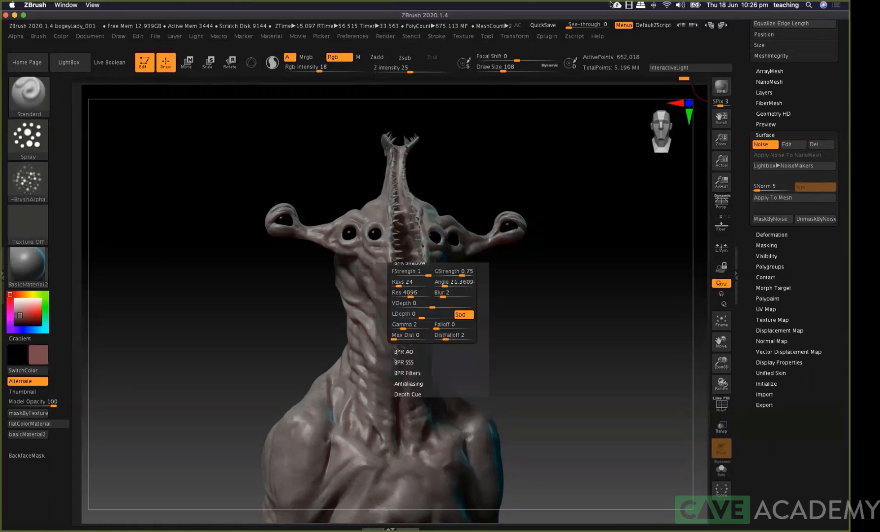